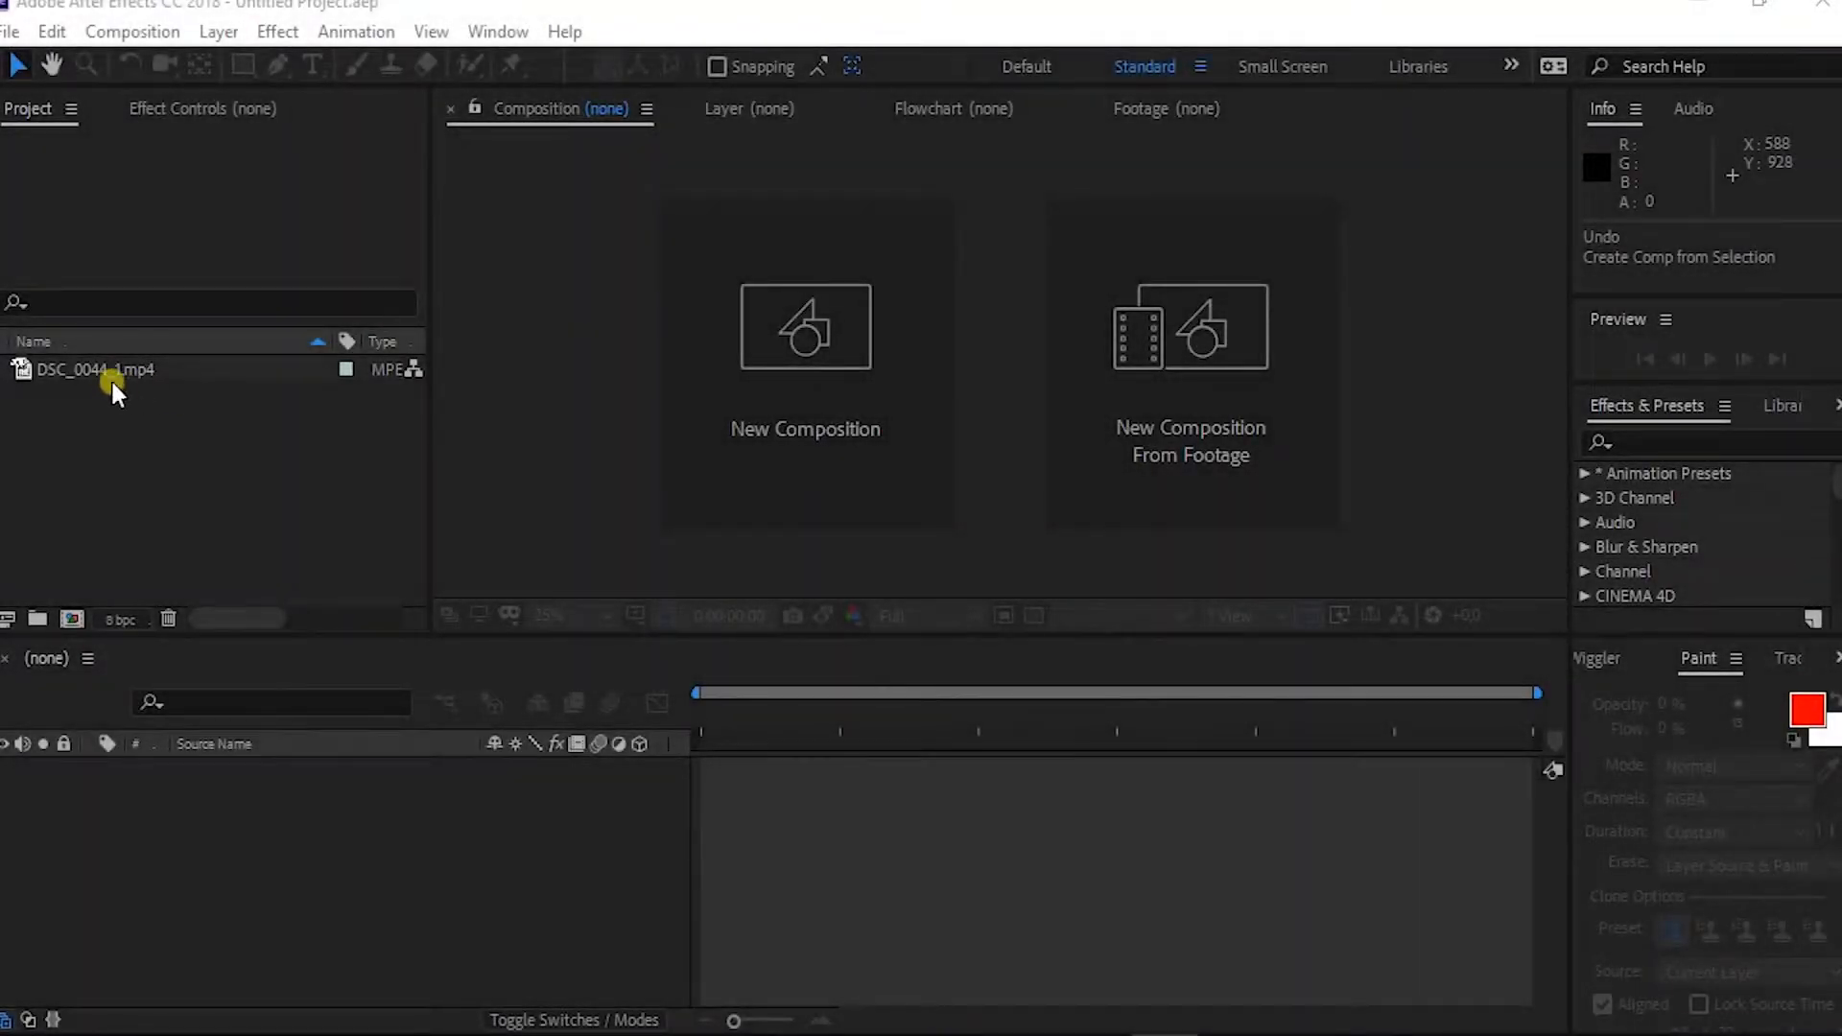
# - Create a composition from DSC_0044_1.mp4 and send its footage layer to mocha AE for tracking
pyautogui.click(105, 374)
pyautogui.moveTo(140, 366); pyautogui.dragTo(75, 615)
pyautogui.click(288, 780)
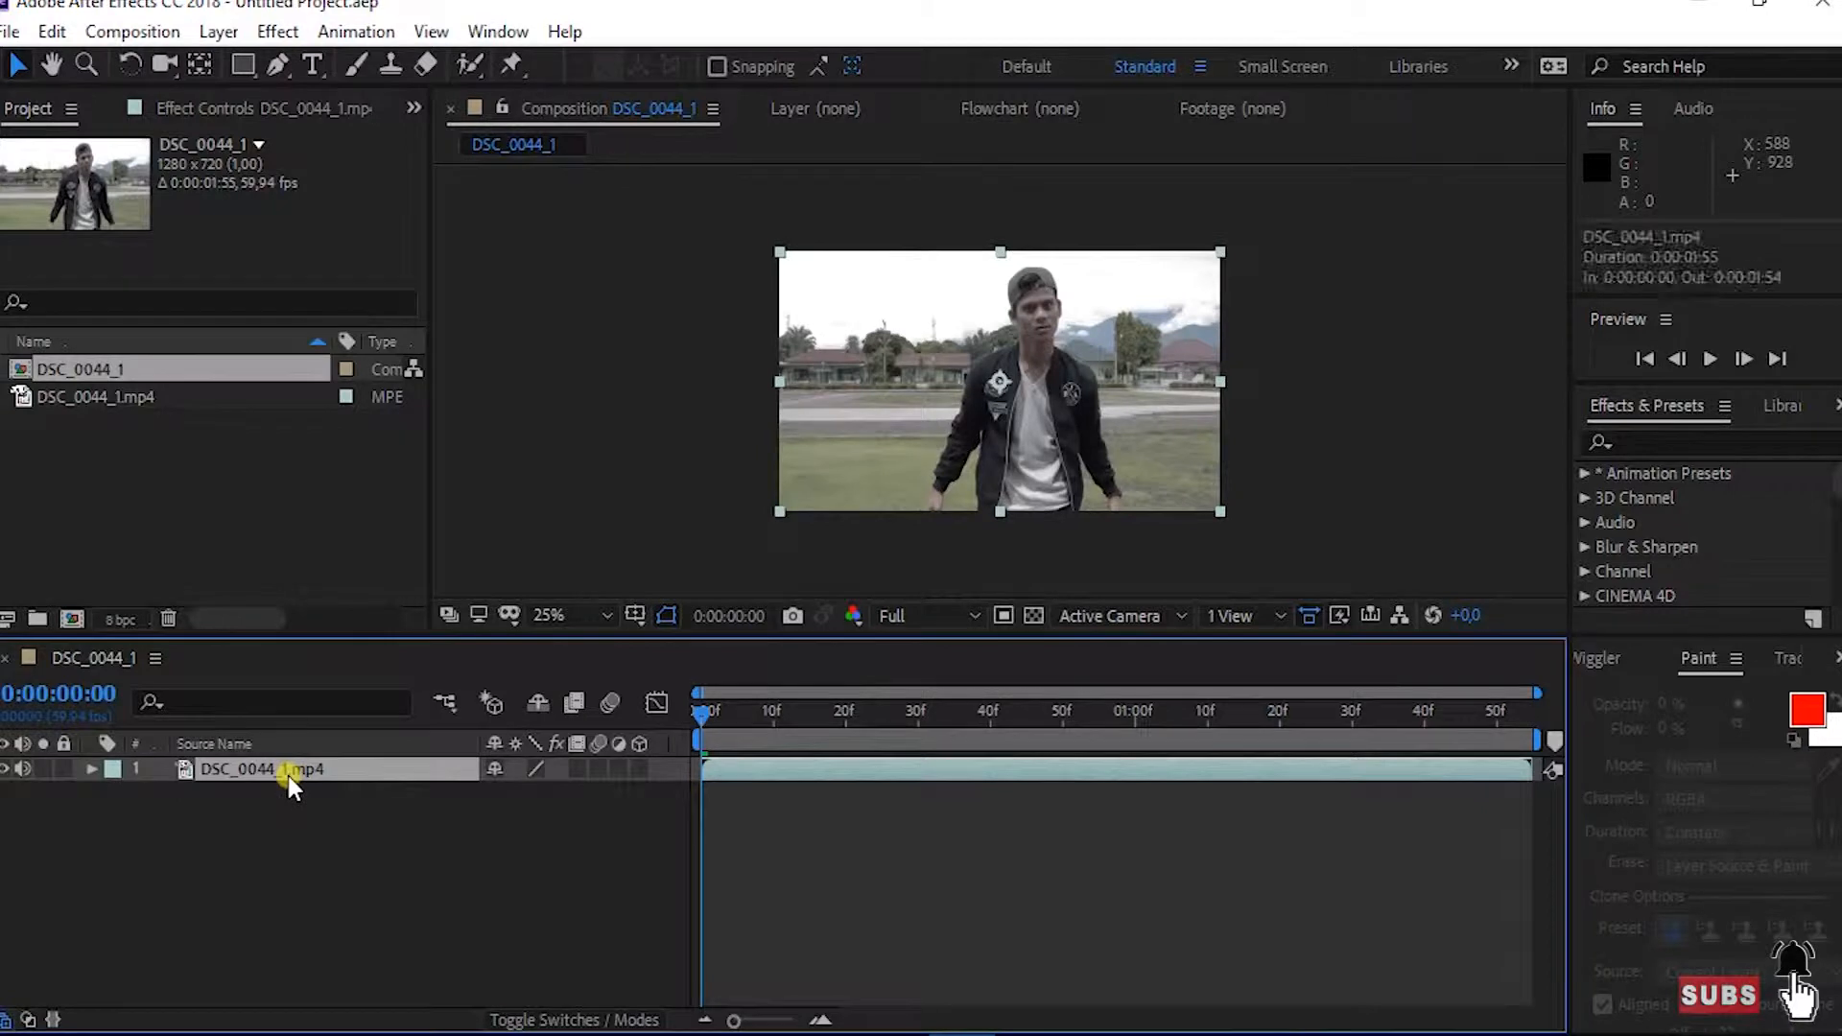
pyautogui.click(356, 32)
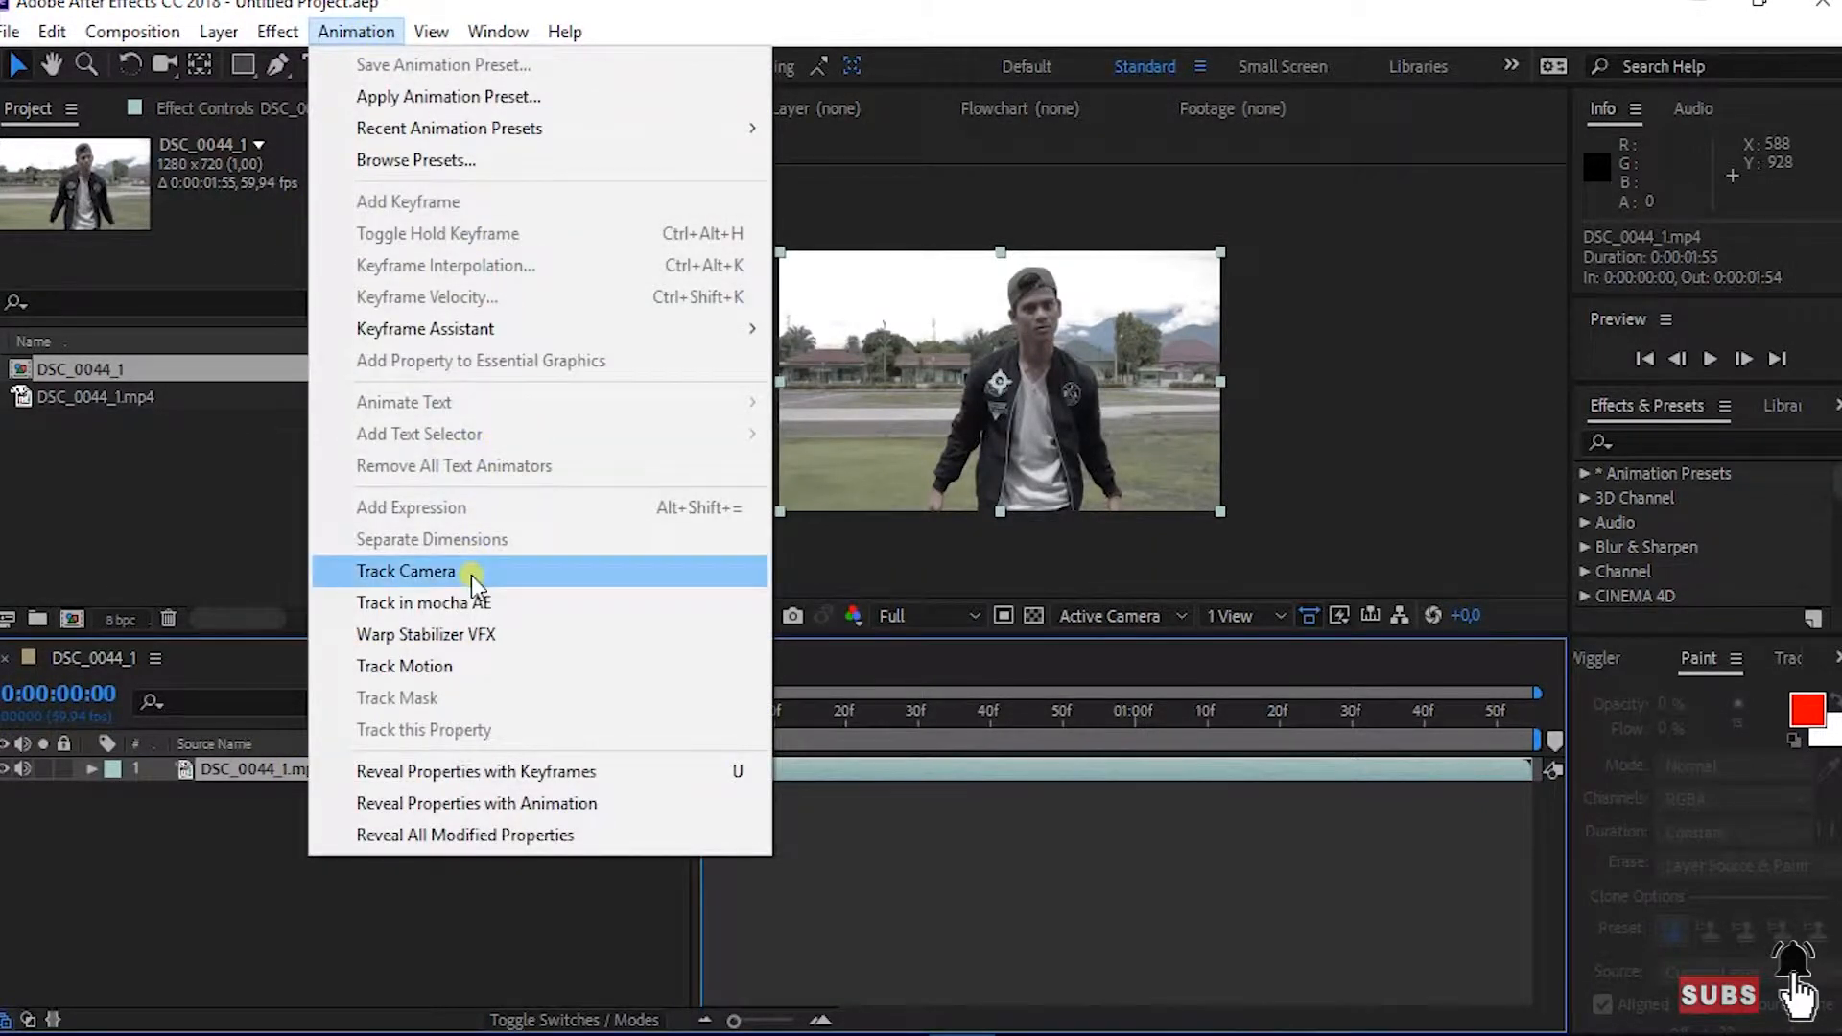
pyautogui.click(473, 599)
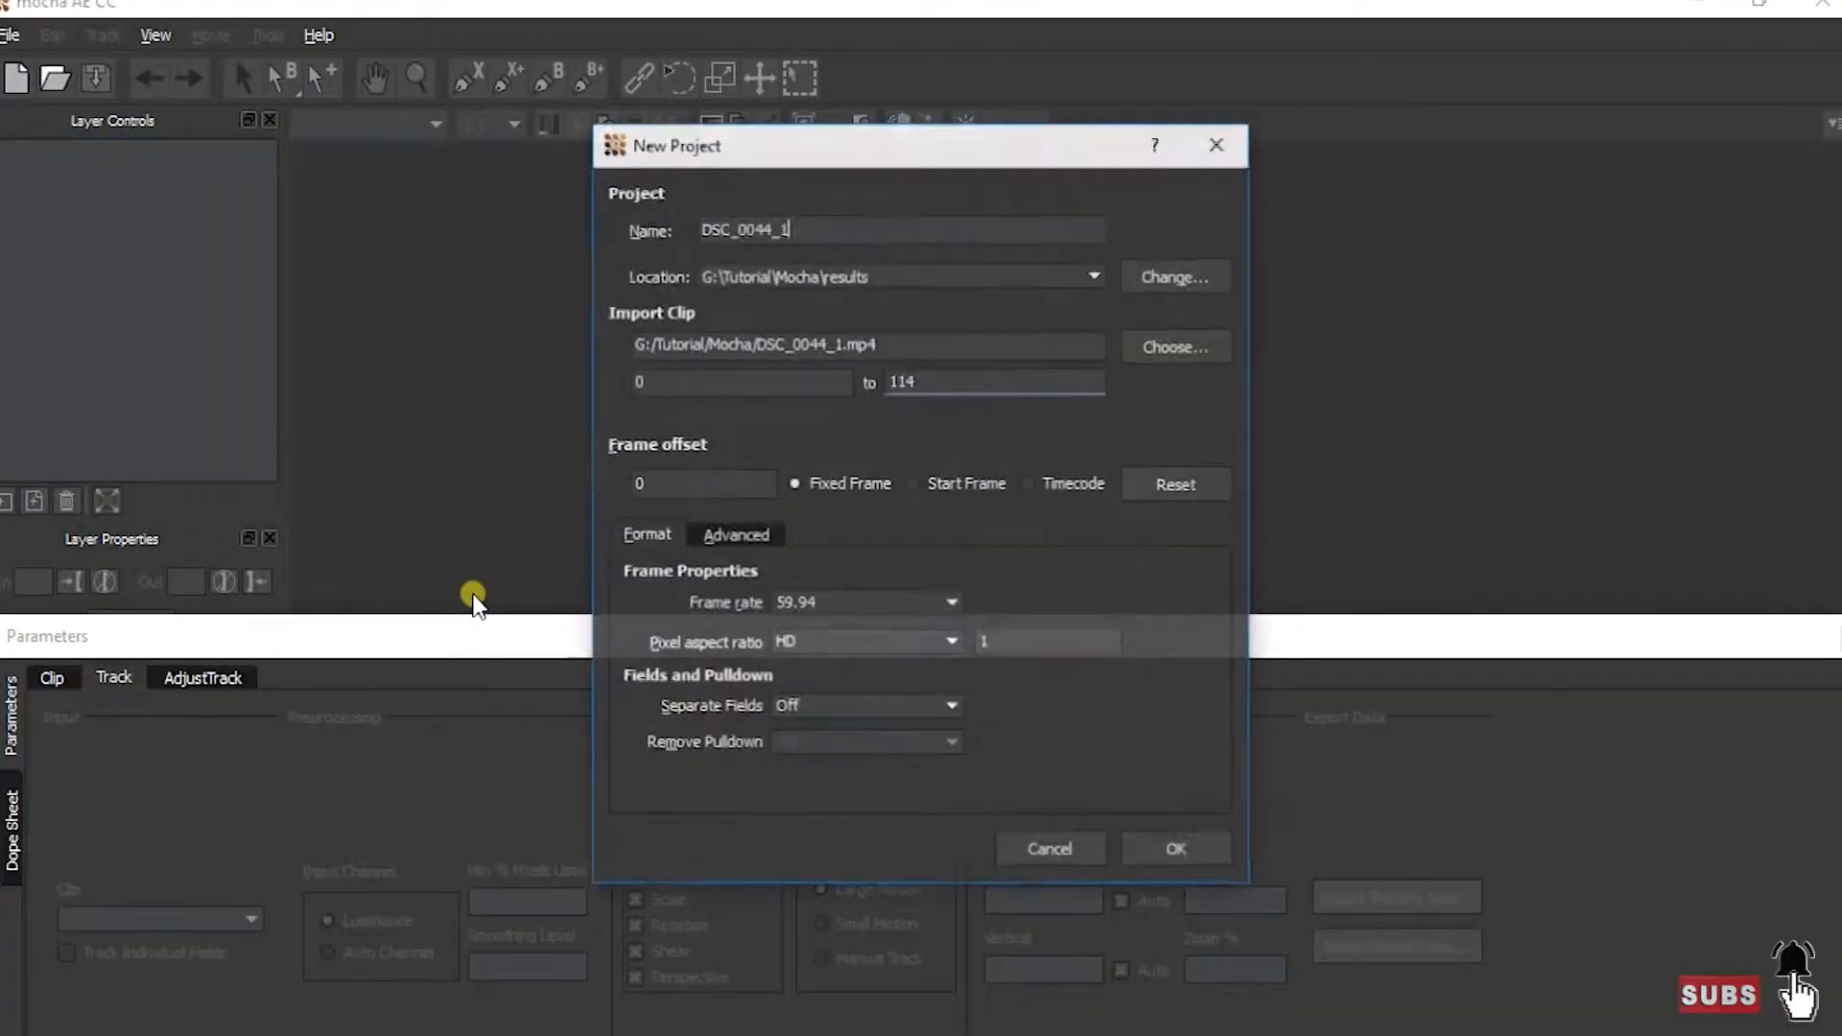
# - Create the mocha project DSC_0044_1 with the default settings, overwriting the existing file, and move the Parameters window clear of the footage
pyautogui.click(1171, 839)
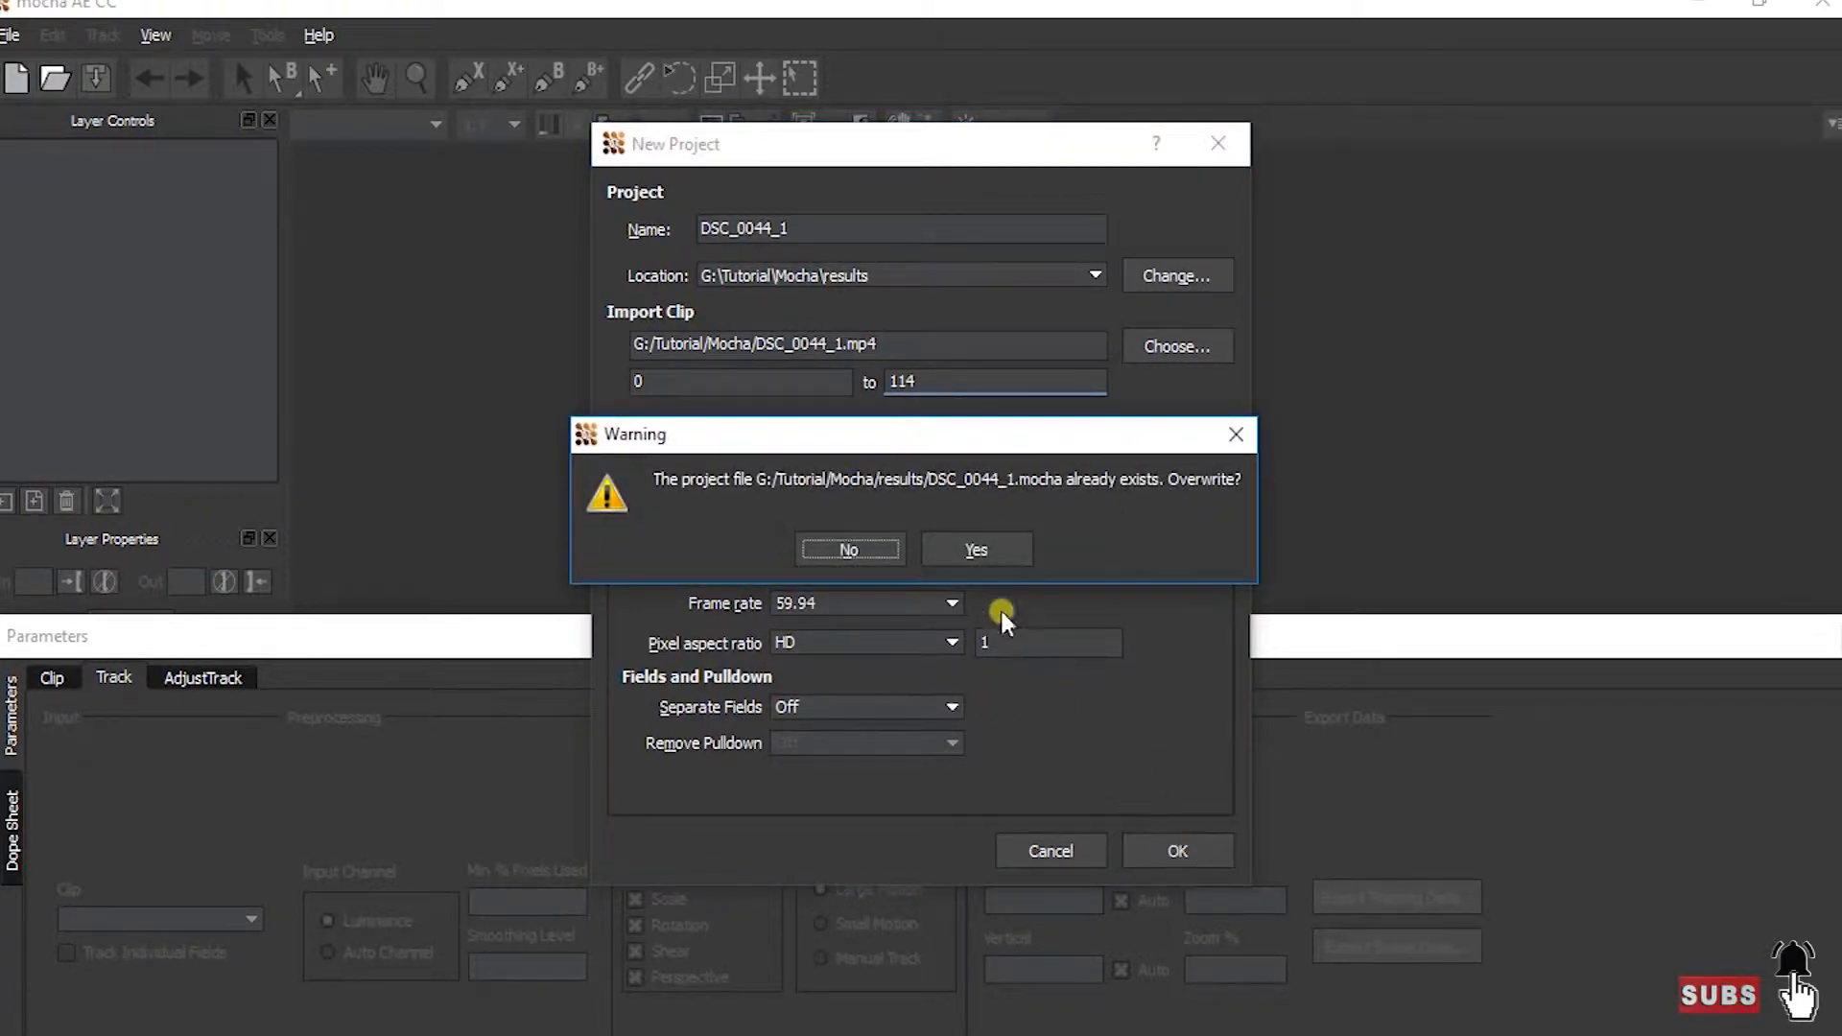
pyautogui.click(975, 550)
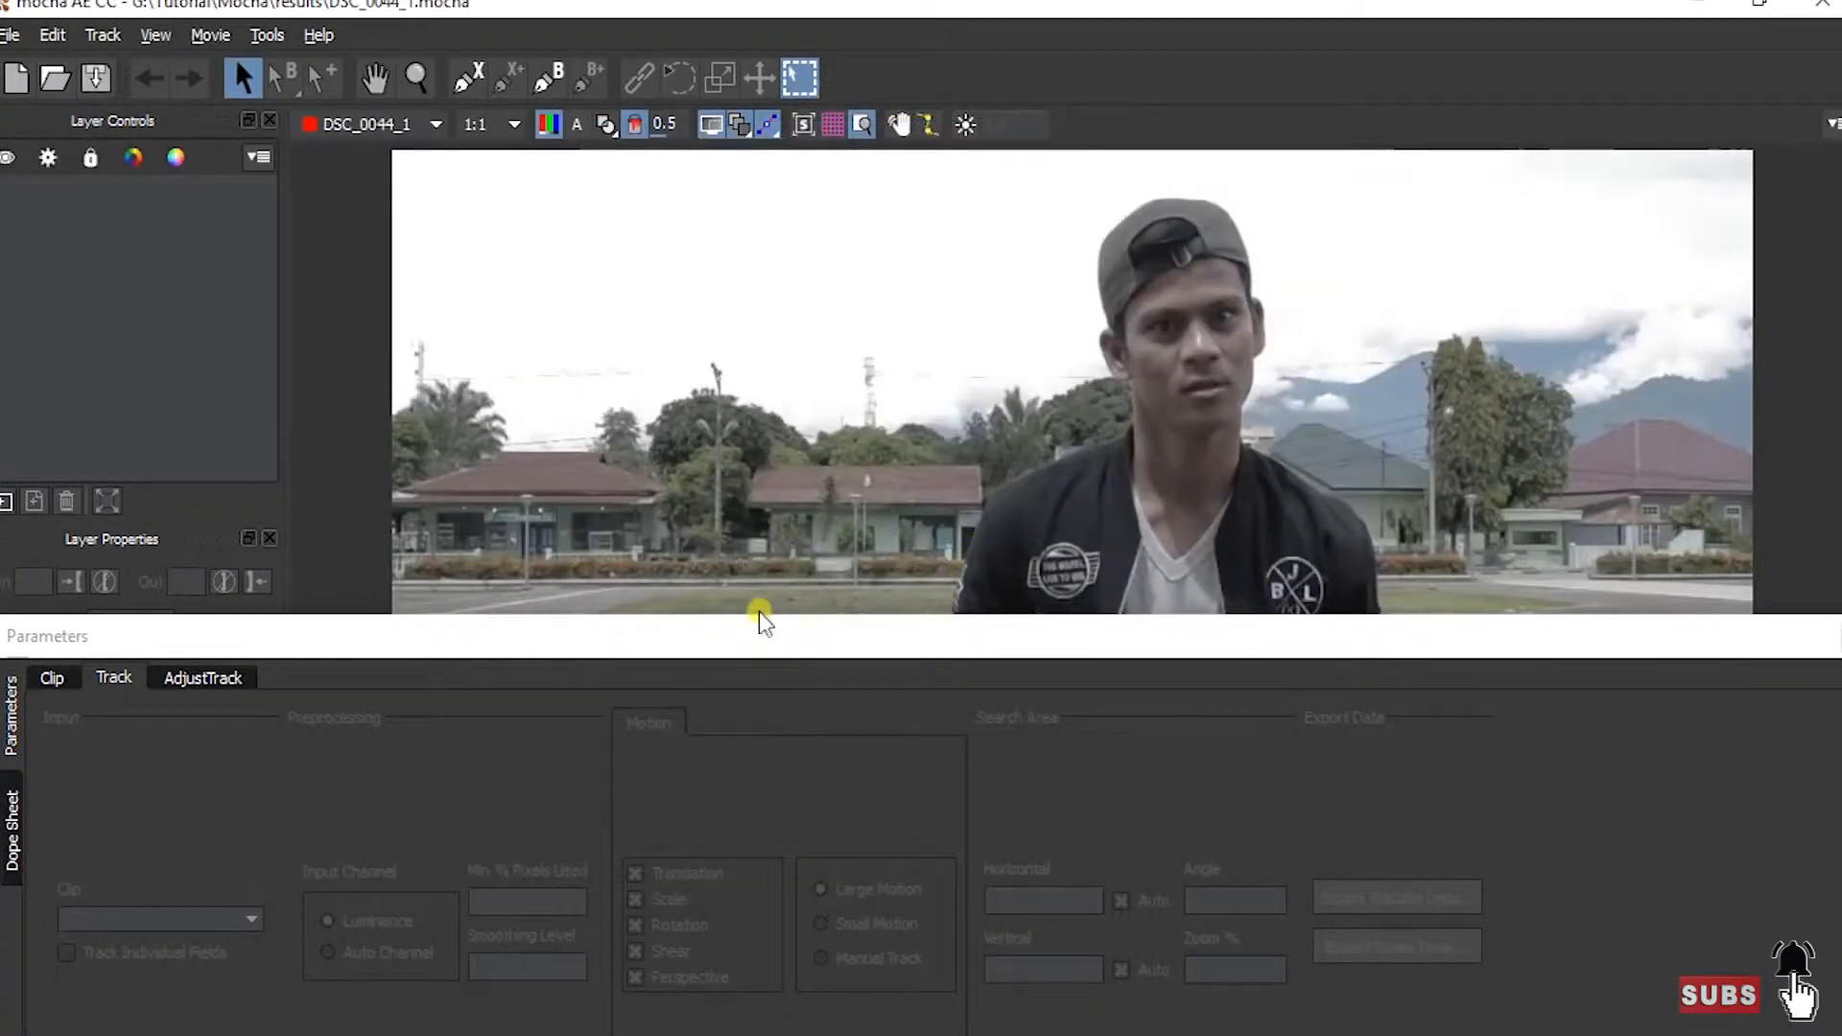
pyautogui.moveTo(746, 641); pyautogui.dragTo(826, 1028)
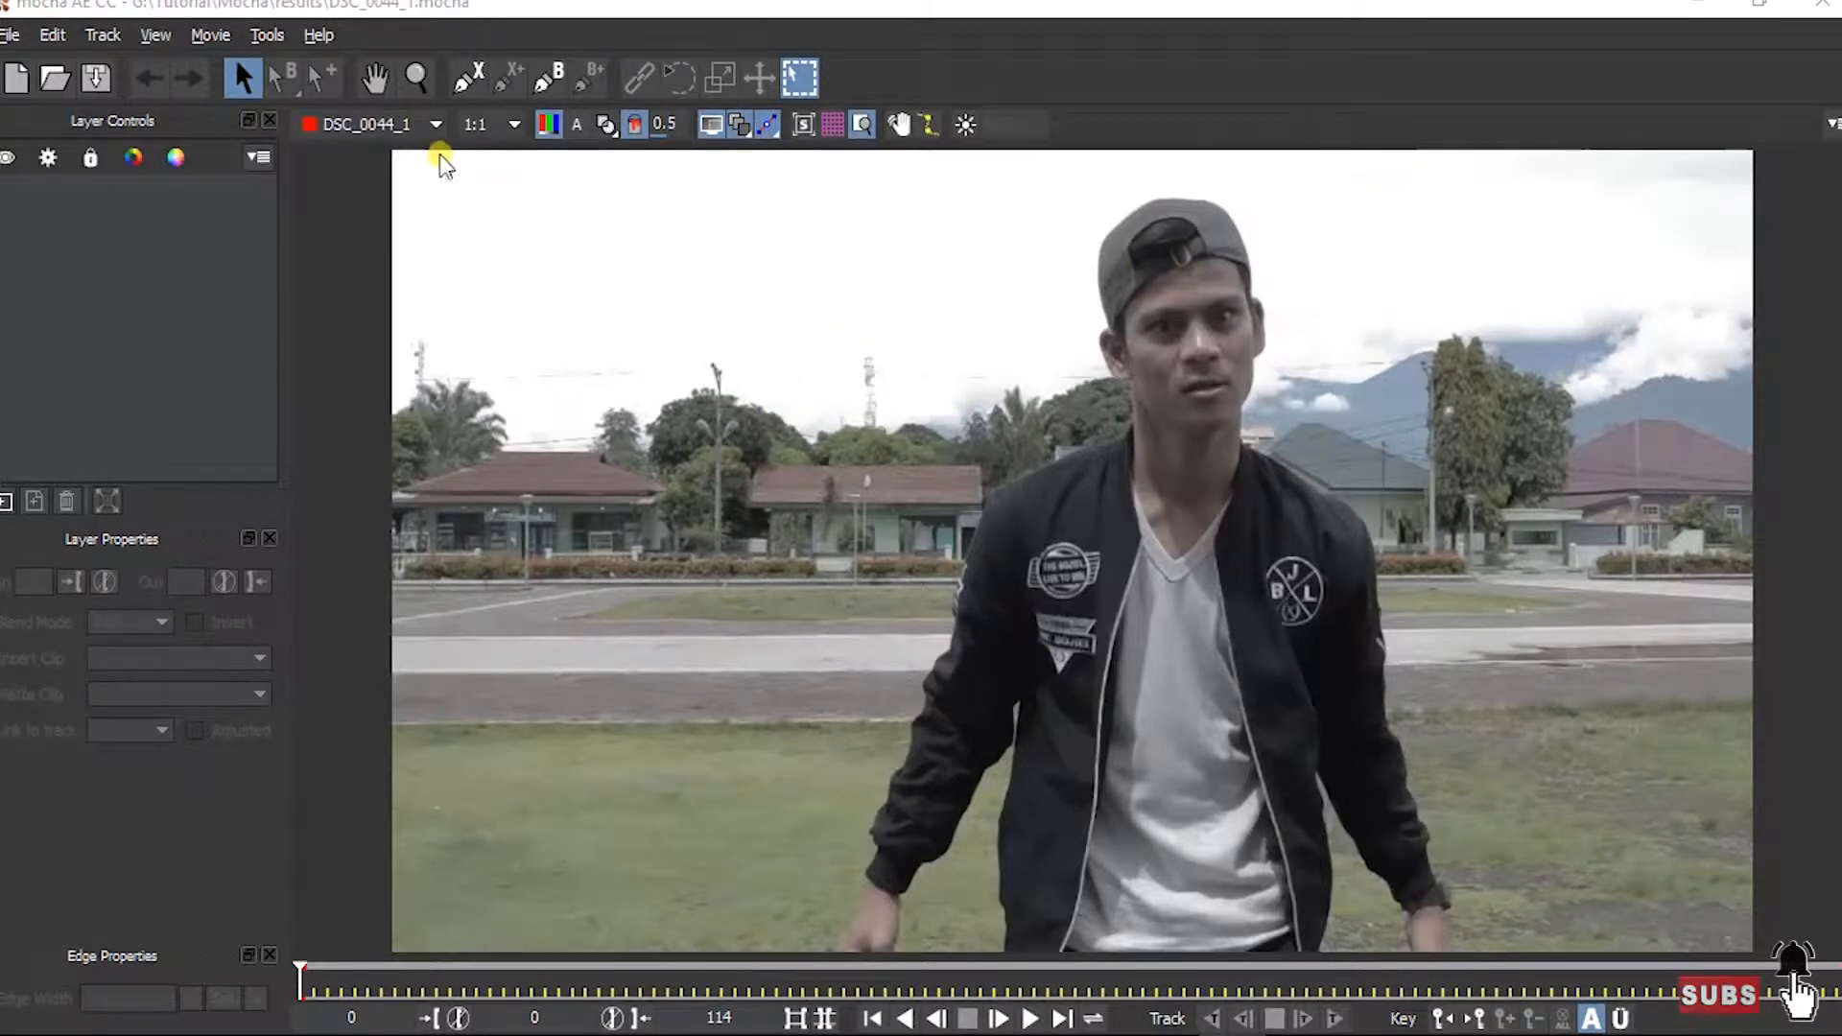
# - Draw a closed X-Spline loosely around the man's whole body, following head, shoulders, arms and torso down to the frame edge
pyautogui.click(466, 81)
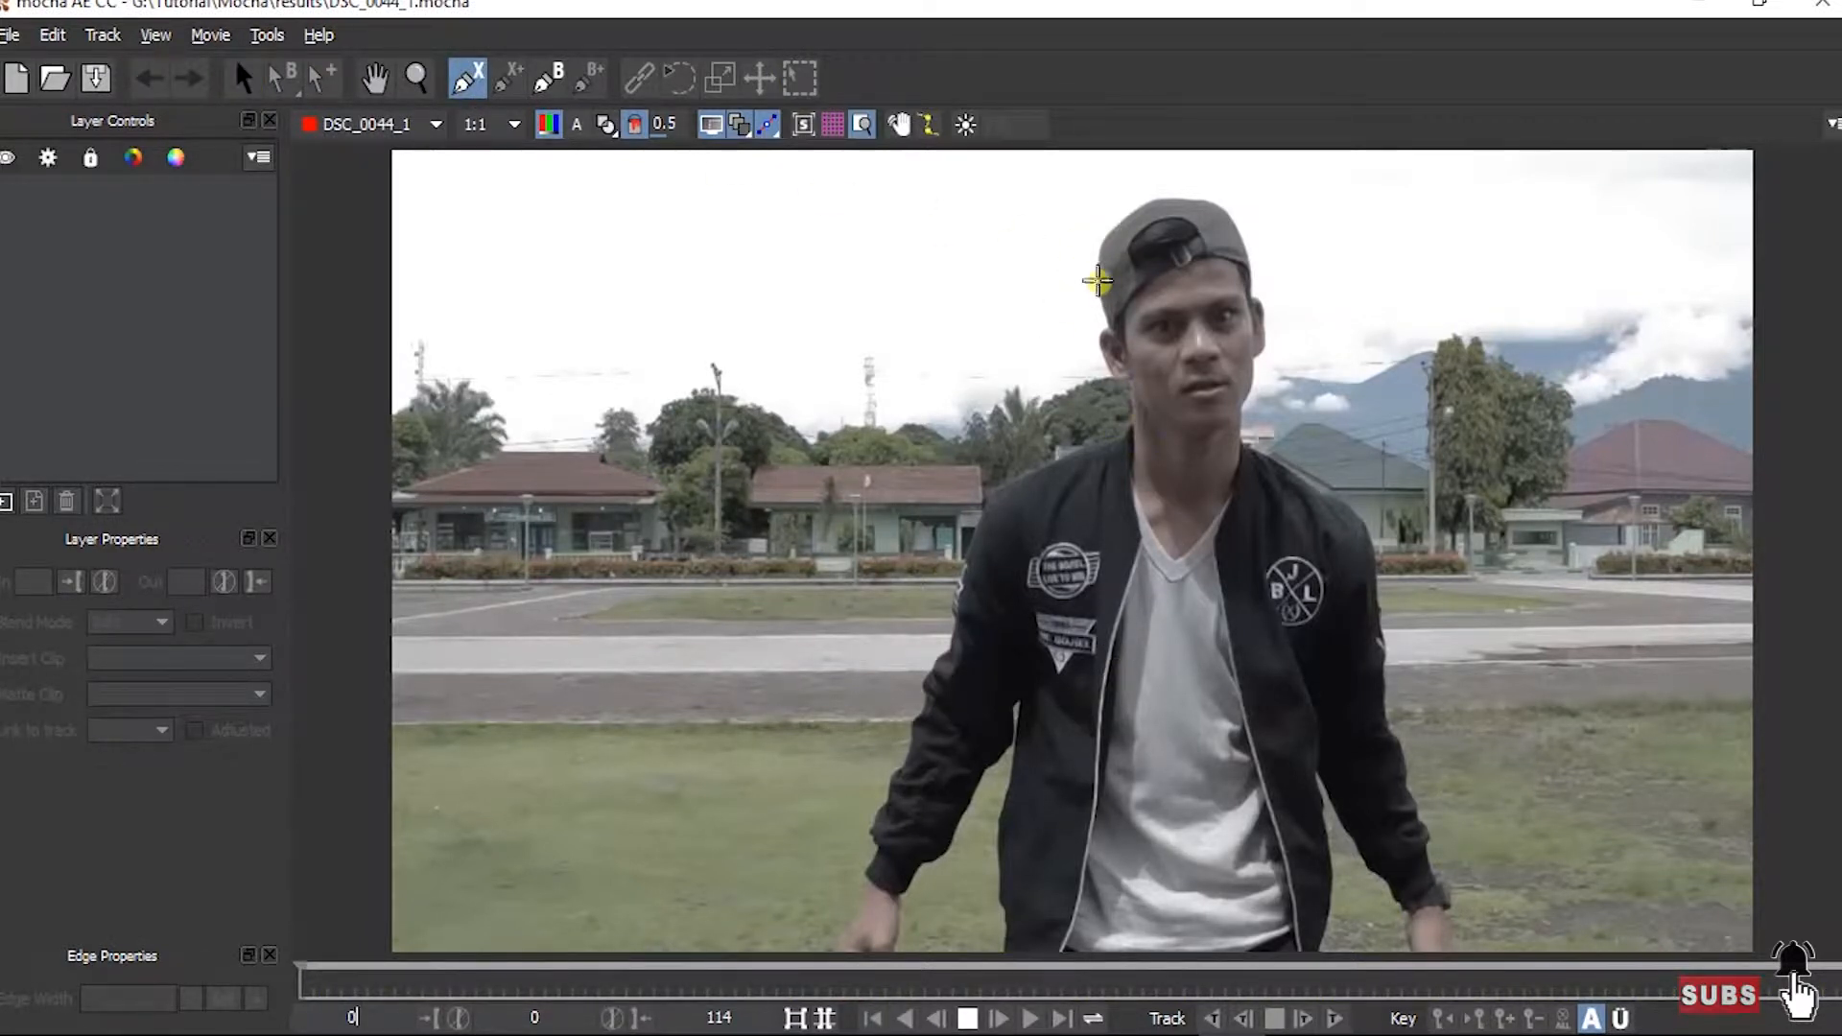
pyautogui.click(1098, 267)
pyautogui.click(1104, 318)
pyautogui.click(1099, 353)
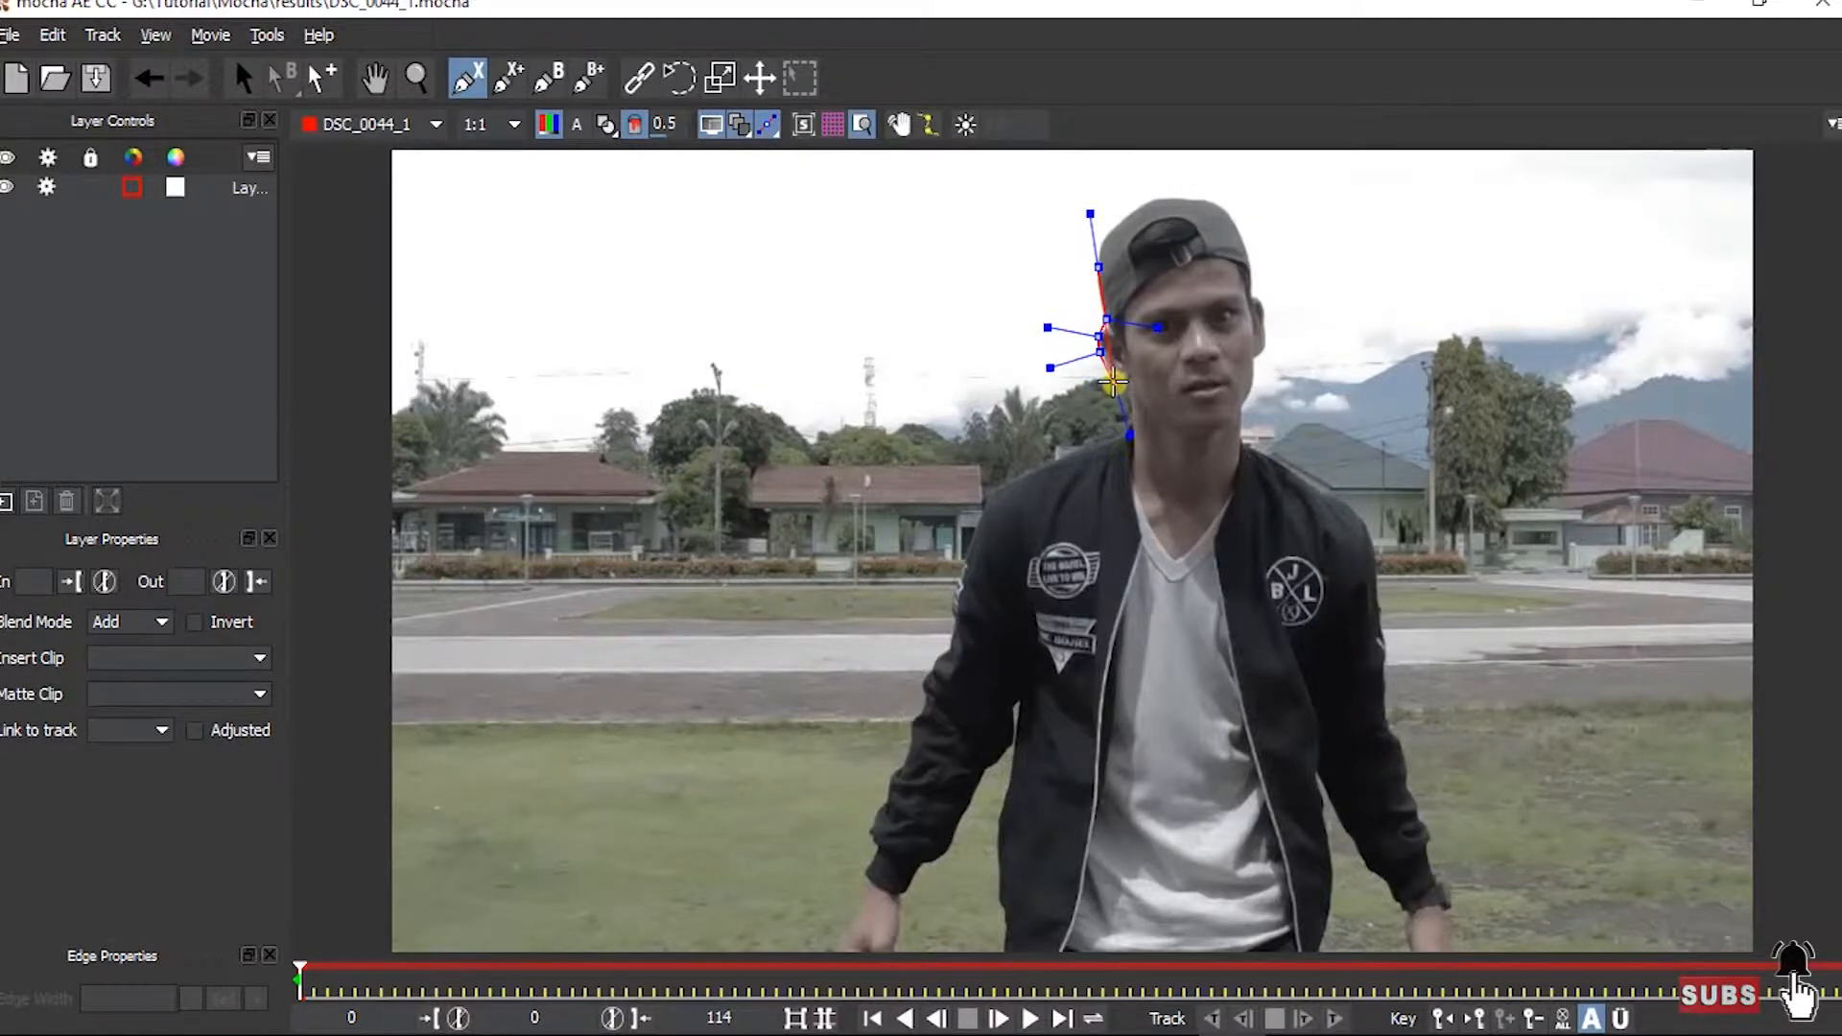
pyautogui.click(1121, 382)
pyautogui.click(1136, 386)
pyautogui.click(1130, 430)
pyautogui.click(1056, 456)
pyautogui.click(984, 505)
pyautogui.click(943, 630)
pyautogui.click(922, 668)
pyautogui.click(894, 742)
pyautogui.click(868, 818)
pyautogui.click(858, 855)
pyautogui.click(832, 918)
pyautogui.click(904, 918)
pyautogui.click(909, 856)
pyautogui.click(948, 813)
pyautogui.click(996, 733)
pyautogui.click(1016, 720)
pyautogui.click(997, 795)
pyautogui.click(1000, 863)
pyautogui.click(1007, 928)
pyautogui.moveTo(1007, 928); pyautogui.dragTo(300, 931)
pyautogui.click(1005, 914)
pyautogui.click(1070, 918)
pyautogui.click(1243, 912)
pyautogui.click(1330, 912)
pyautogui.click(1336, 858)
pyautogui.click(1327, 771)
pyautogui.click(1327, 758)
pyautogui.click(1374, 838)
pyautogui.click(1404, 873)
pyautogui.click(1412, 912)
pyautogui.click(1442, 913)
pyautogui.click(1461, 912)
pyautogui.click(1450, 862)
pyautogui.click(1419, 770)
pyautogui.click(1393, 677)
pyautogui.click(1372, 499)
pyautogui.click(1251, 422)
pyautogui.click(1260, 348)
pyautogui.click(1266, 294)
pyautogui.click(1251, 258)
pyautogui.click(1234, 208)
pyautogui.click(1166, 195)
pyautogui.click(1134, 203)
pyautogui.rightClick(1091, 219)
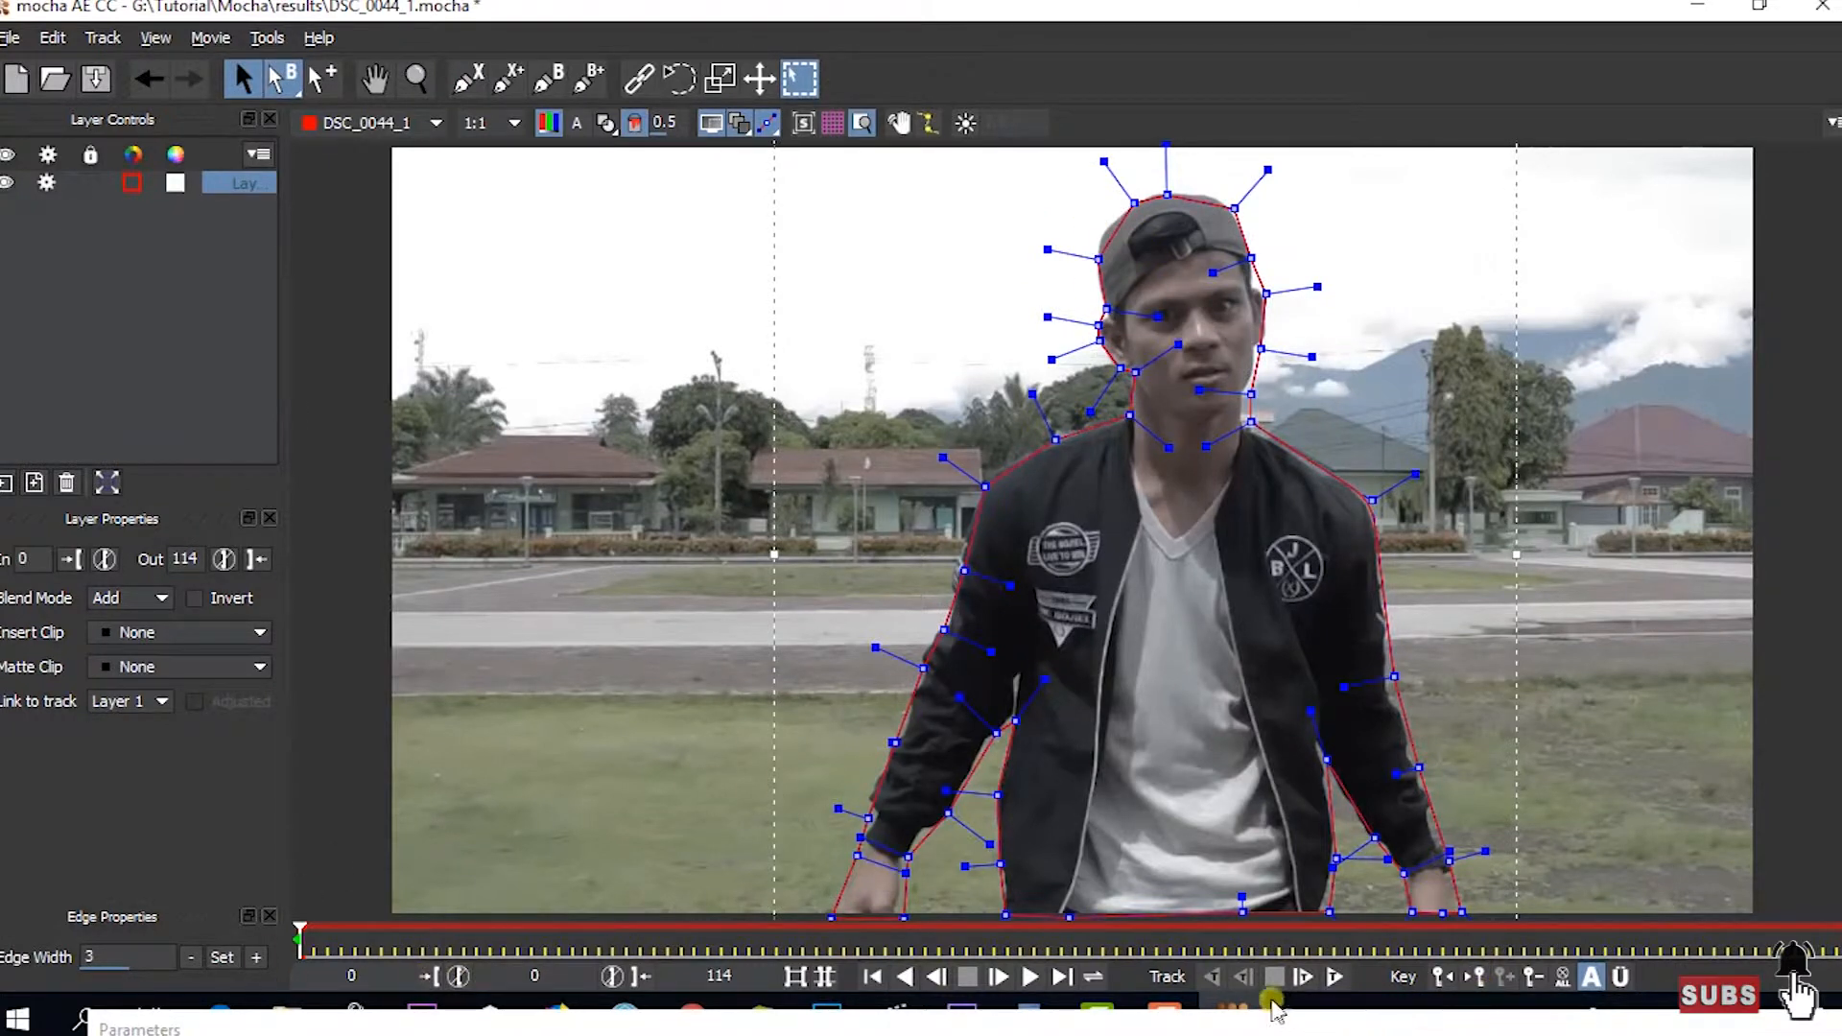
# - Track the body spline forward through the last frame, play back the result, and return to the first frame
pyautogui.click(1332, 980)
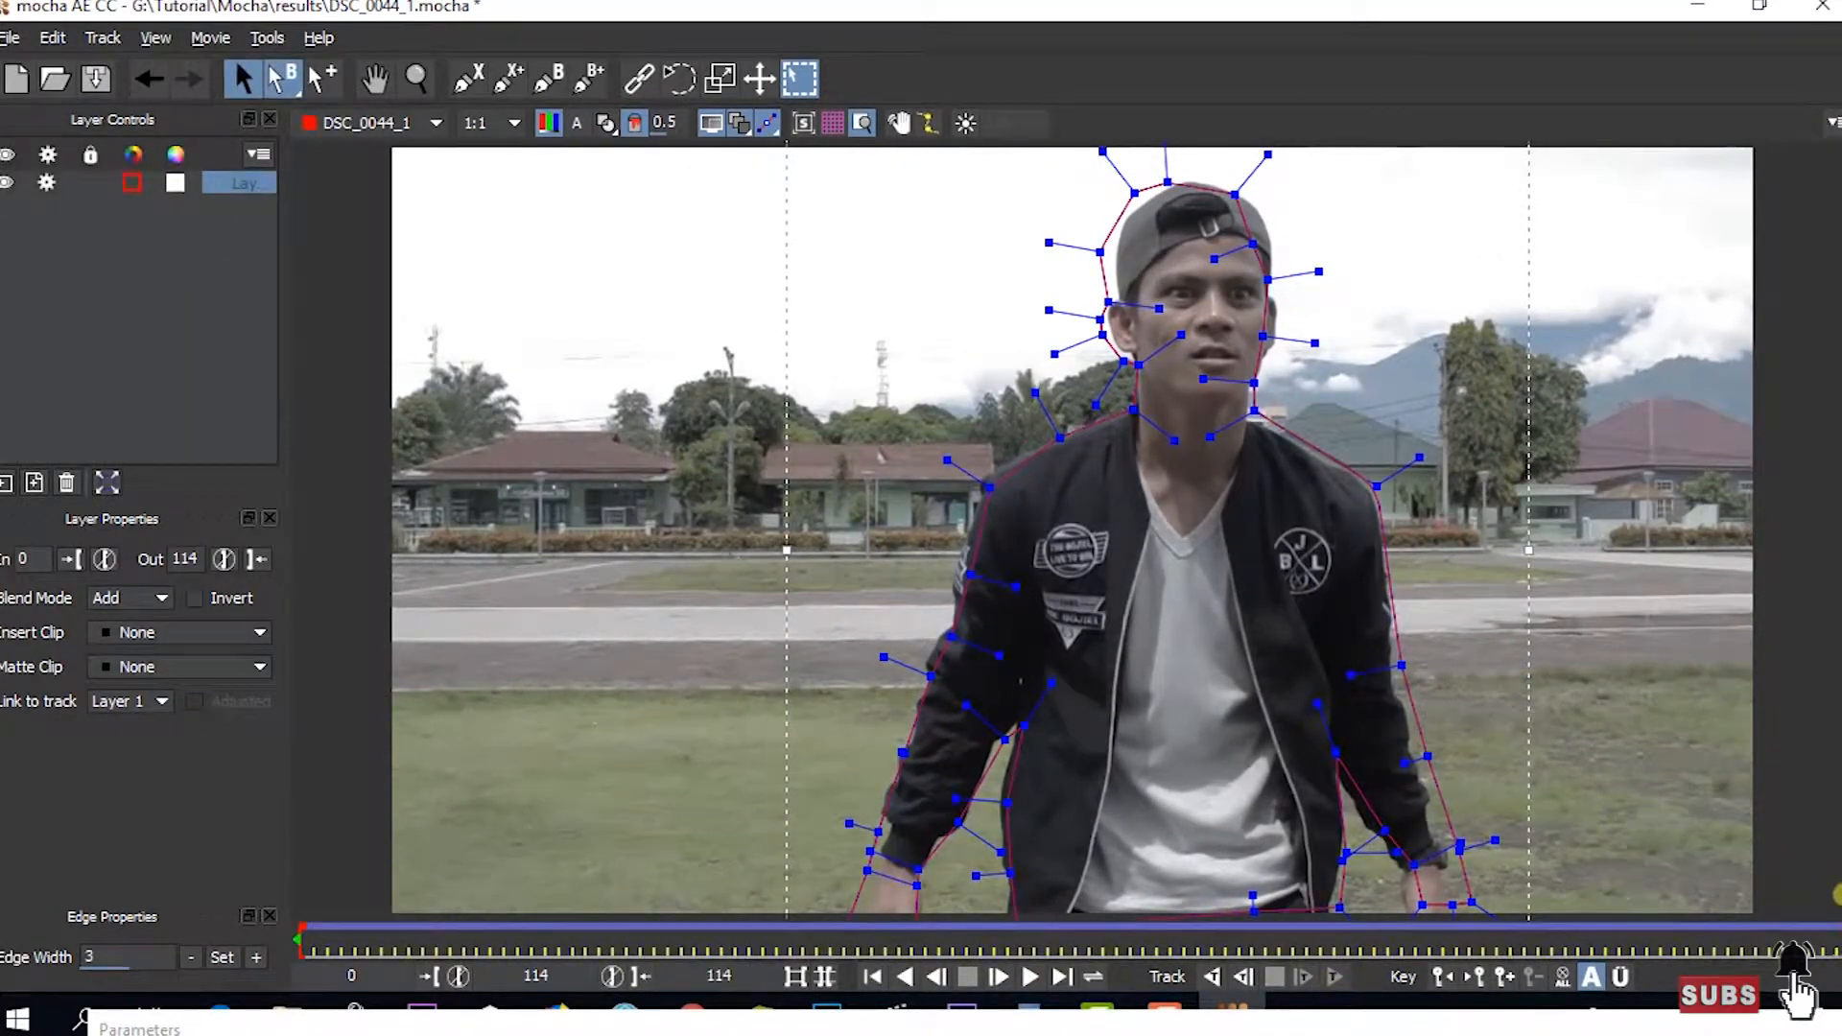
pyautogui.moveTo(1836, 946); pyautogui.dragTo(253, 890)
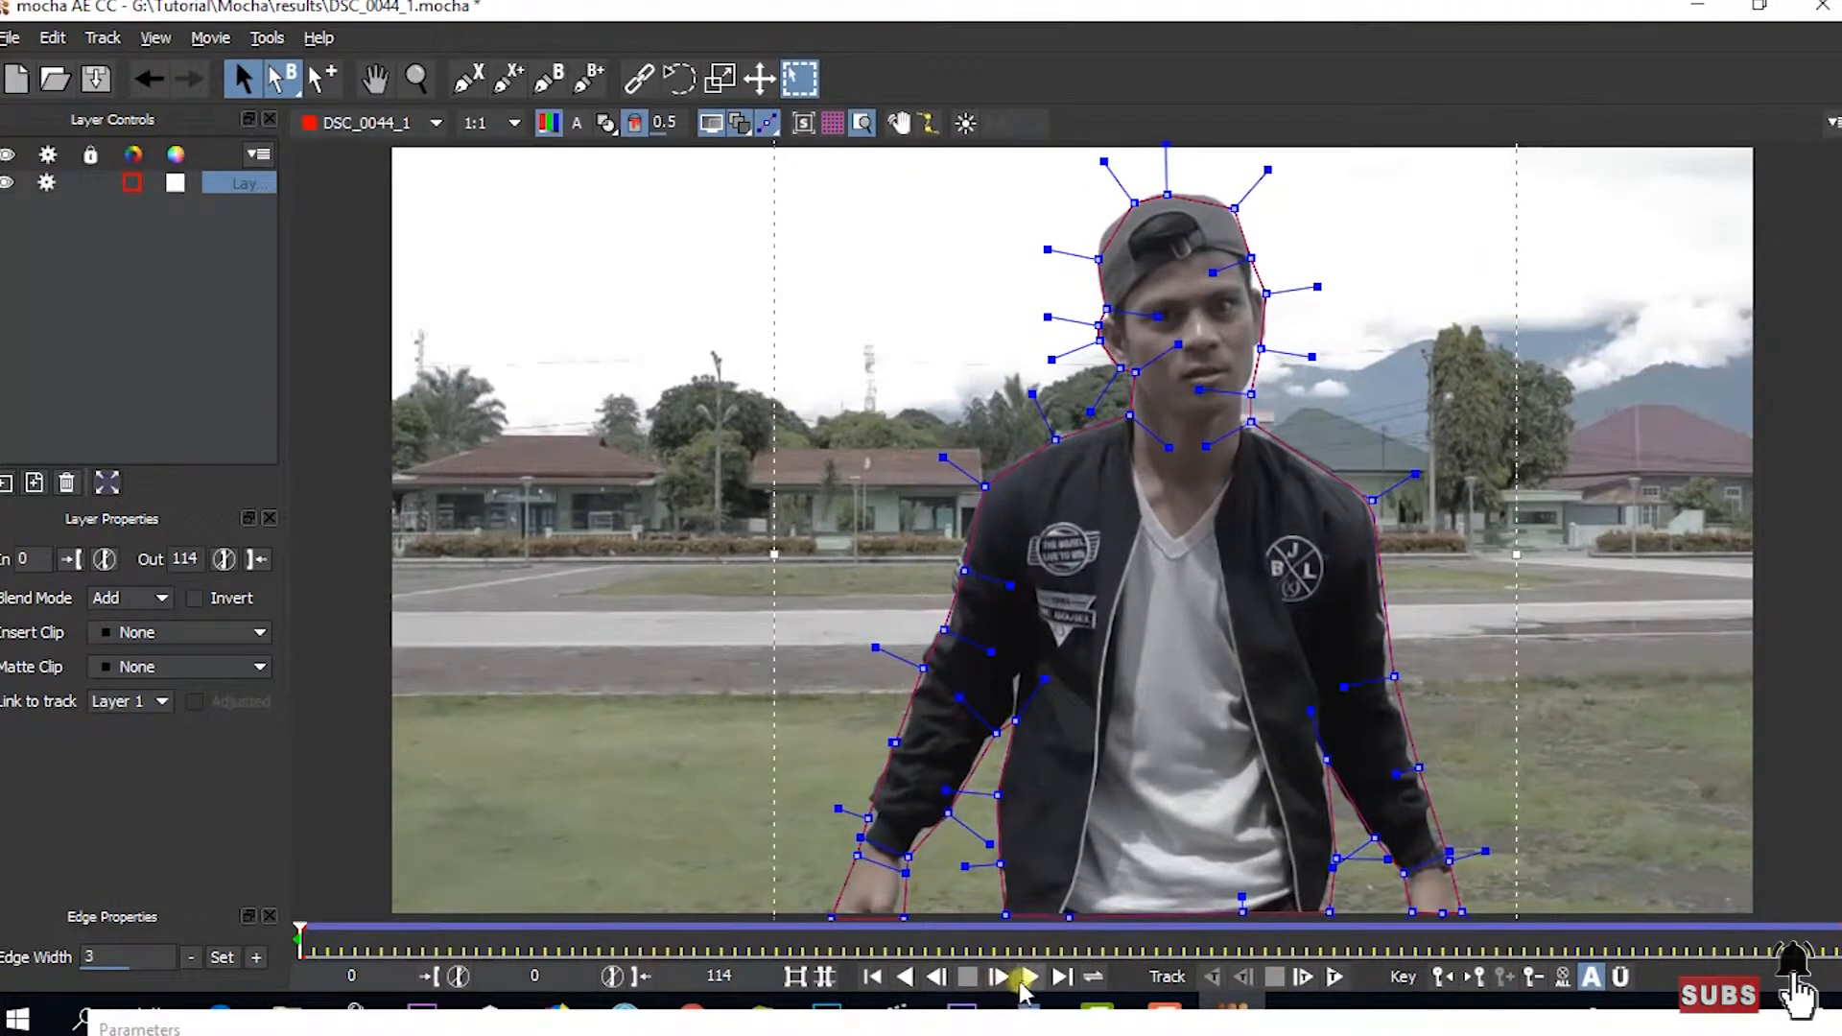
pyautogui.click(1026, 977)
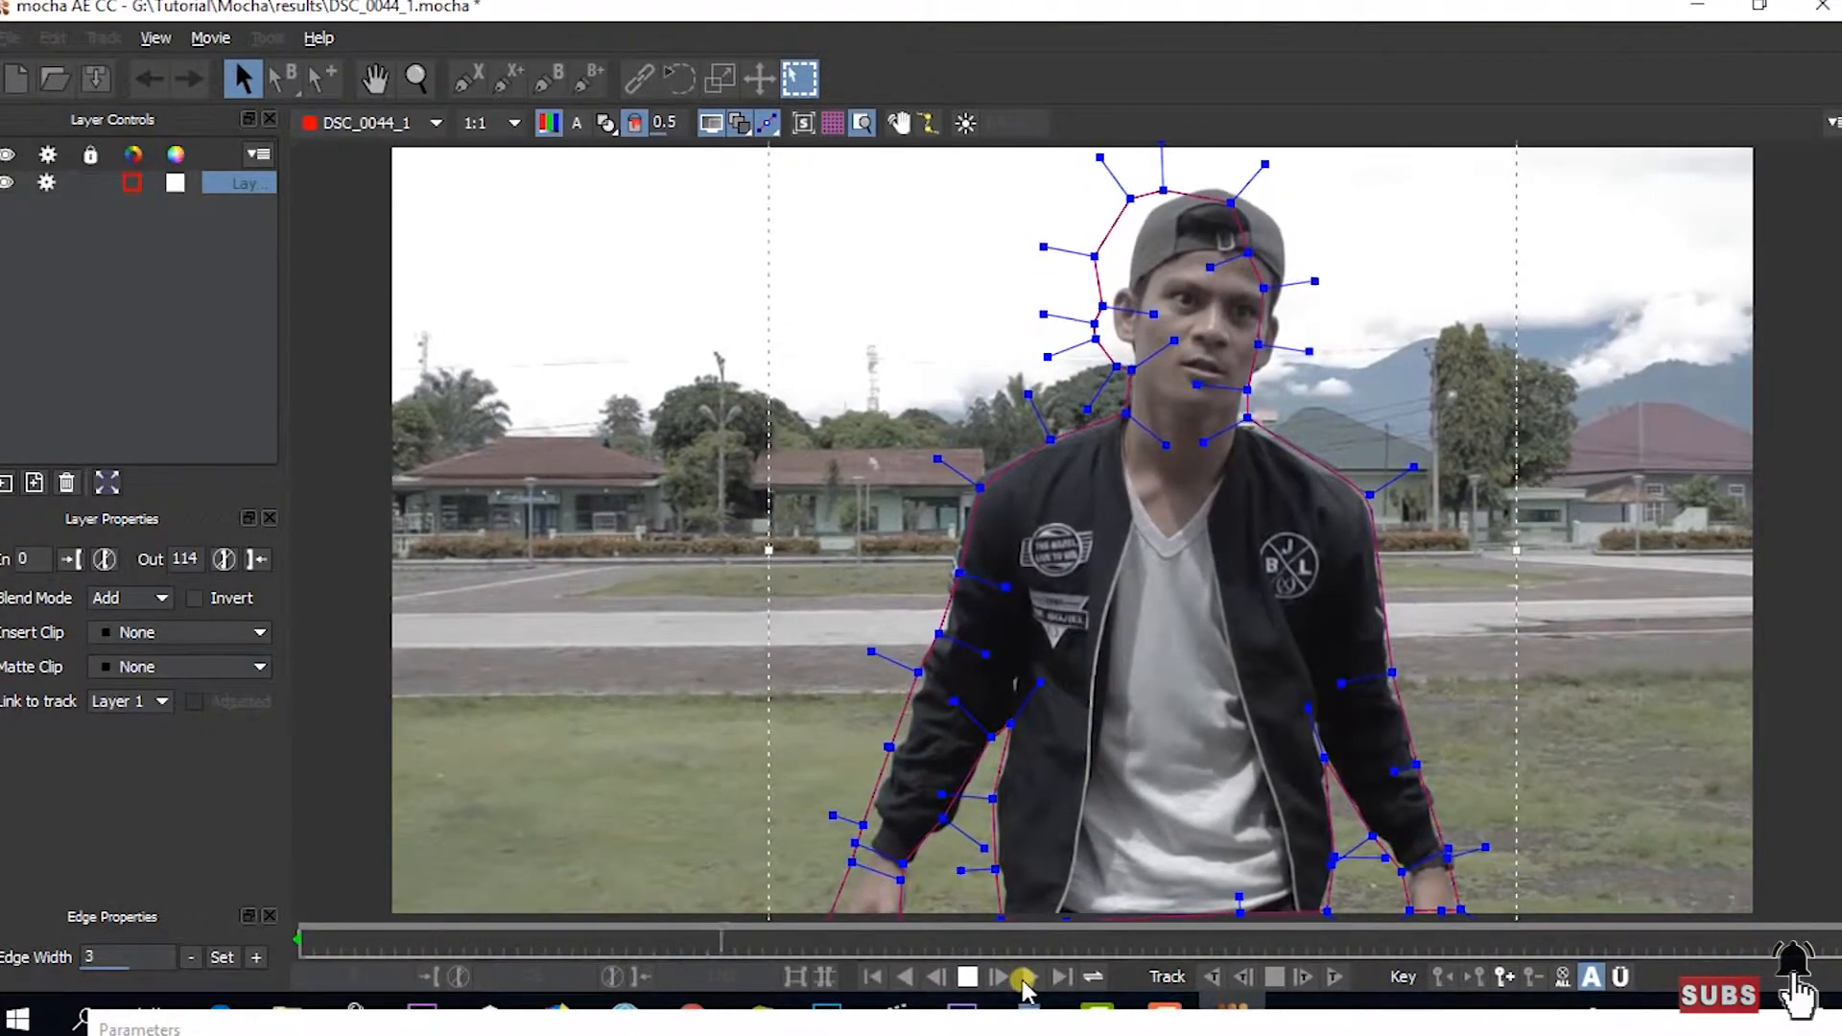
pyautogui.click(967, 976)
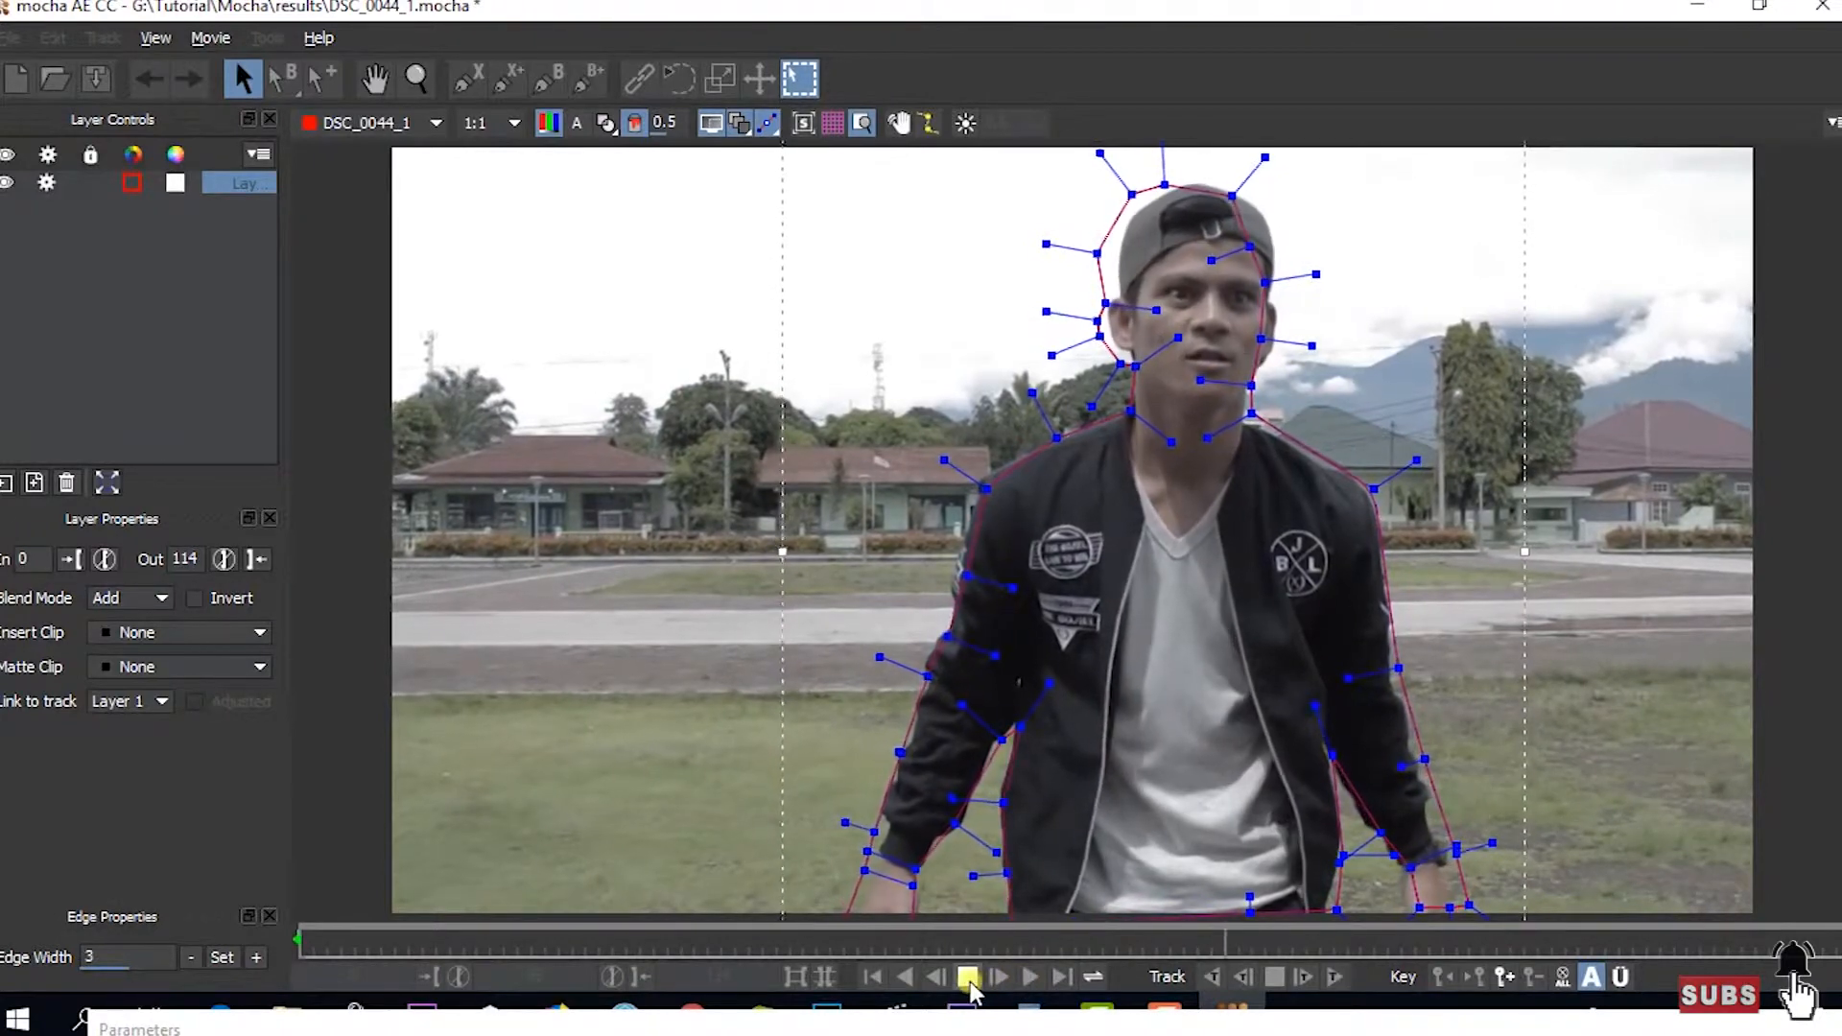
pyautogui.moveTo(1217, 942); pyautogui.dragTo(202, 814)
# - Rename the body spline's layer as Tracking and lock it
pyautogui.moveTo(278, 199); pyautogui.dragTo(382, 210)
pyautogui.doubleClick(267, 184)
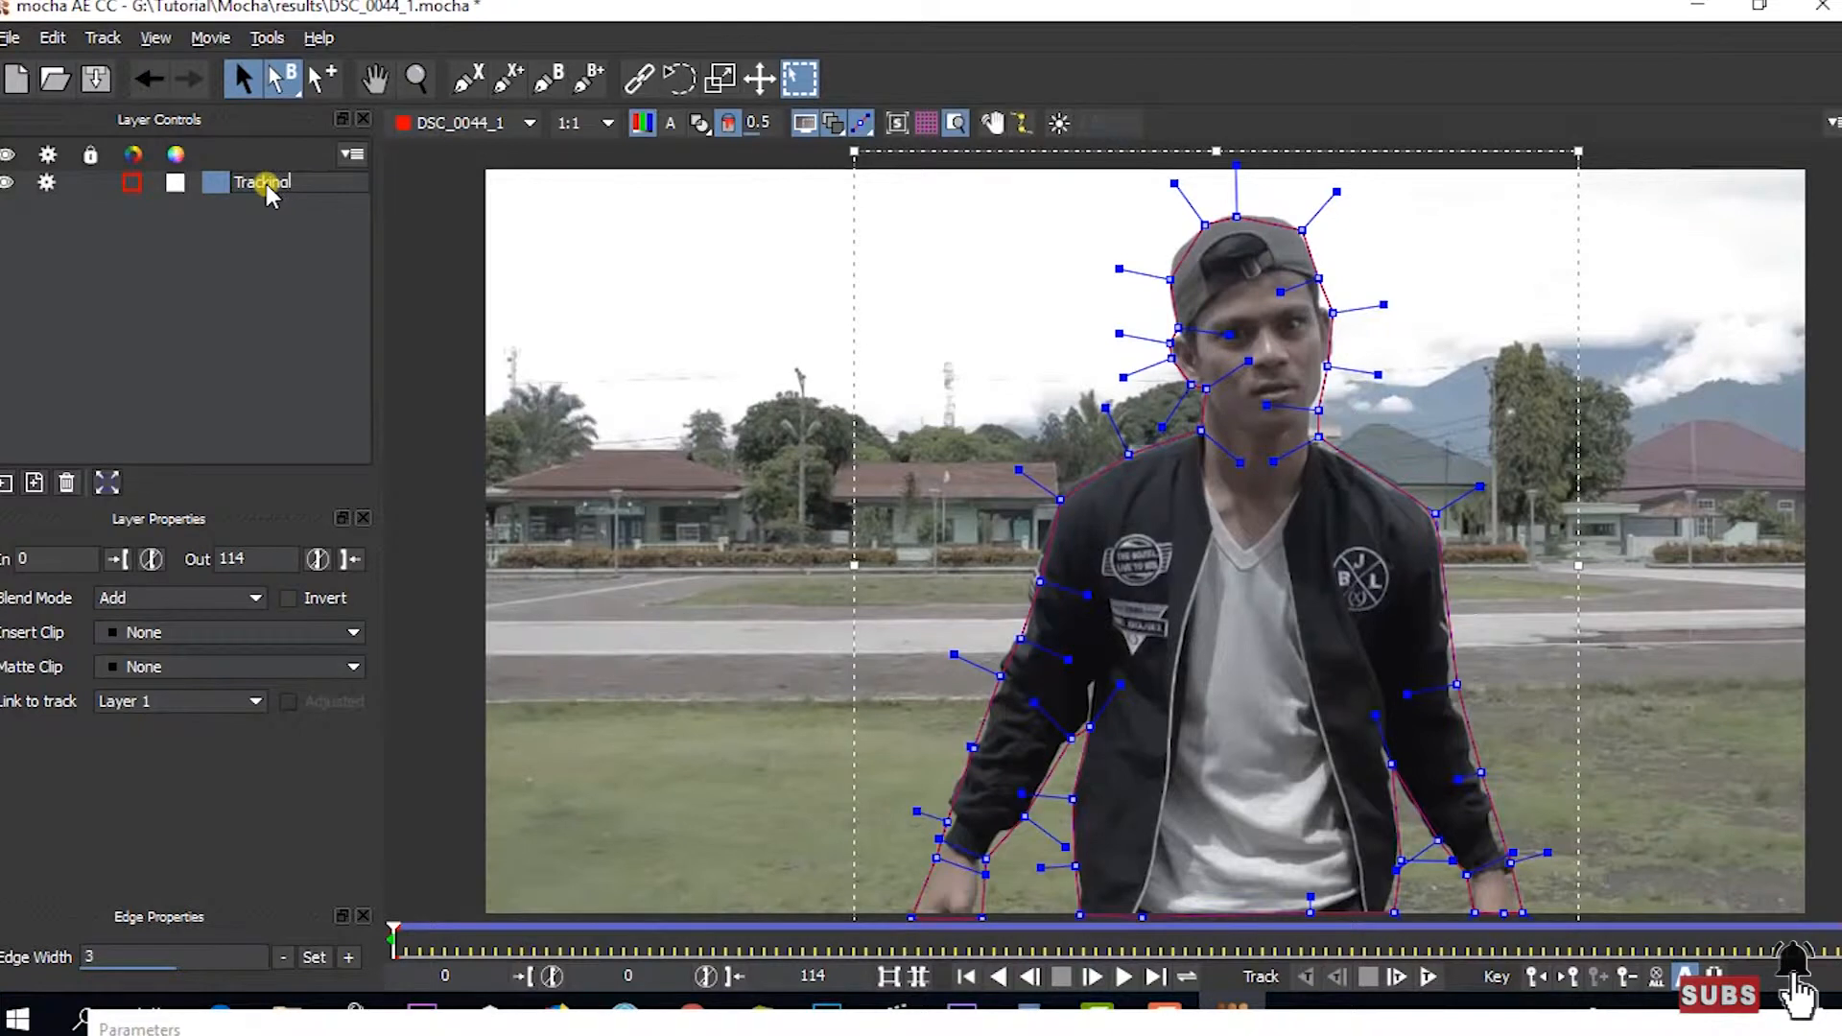
pyautogui.press('Return')
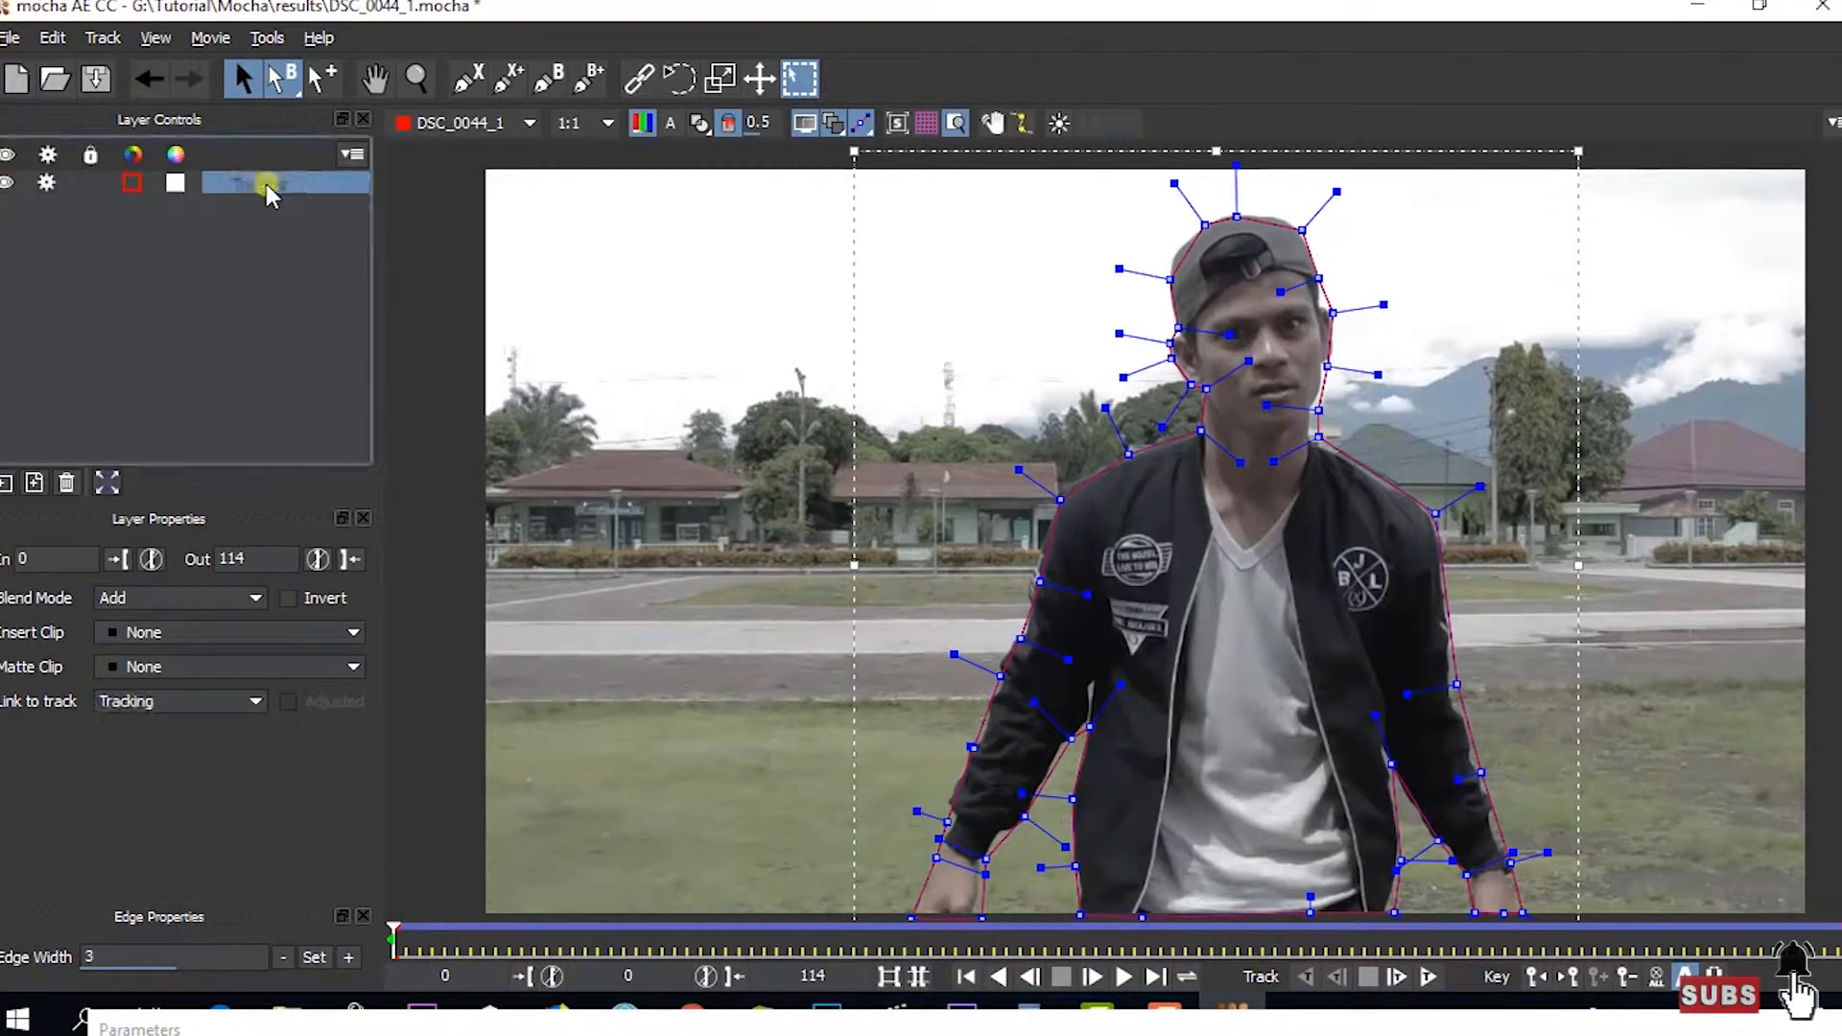
pyautogui.click(88, 183)
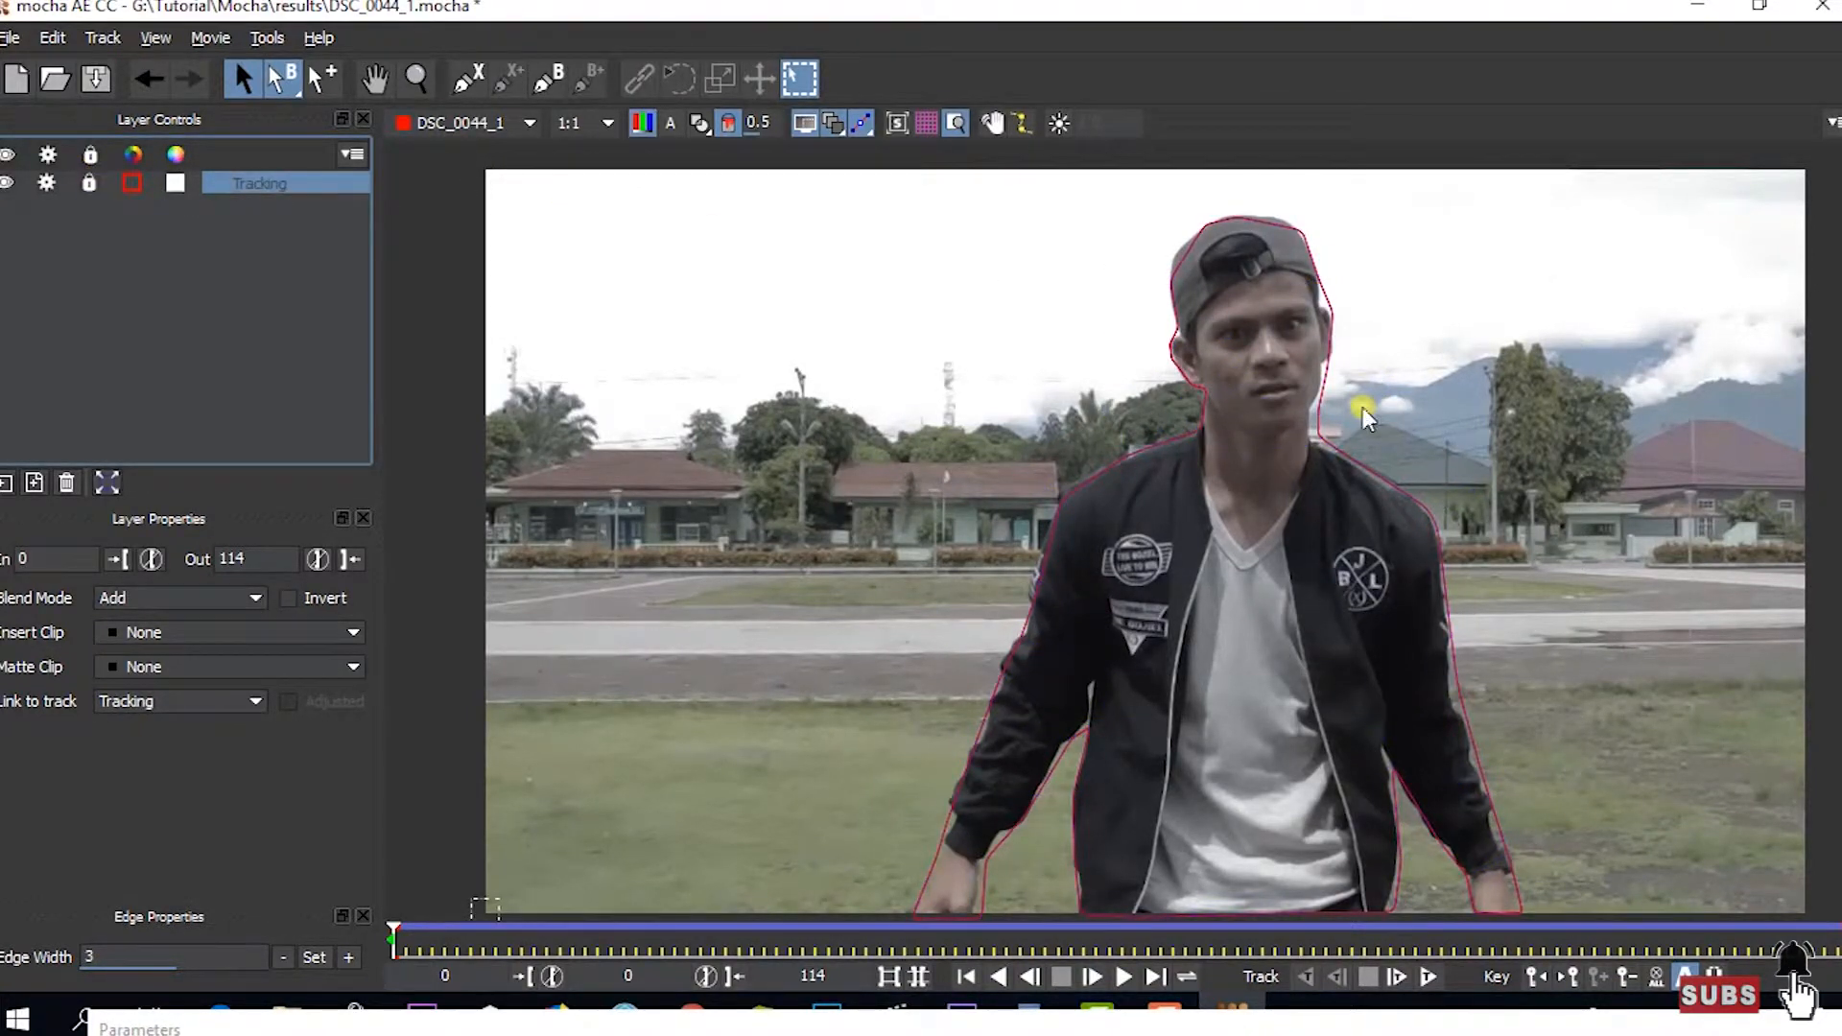
# - Draw a second closed X-Spline tightly around the man's head, following the cap, both ears, jaw and neck
pyautogui.click(417, 81)
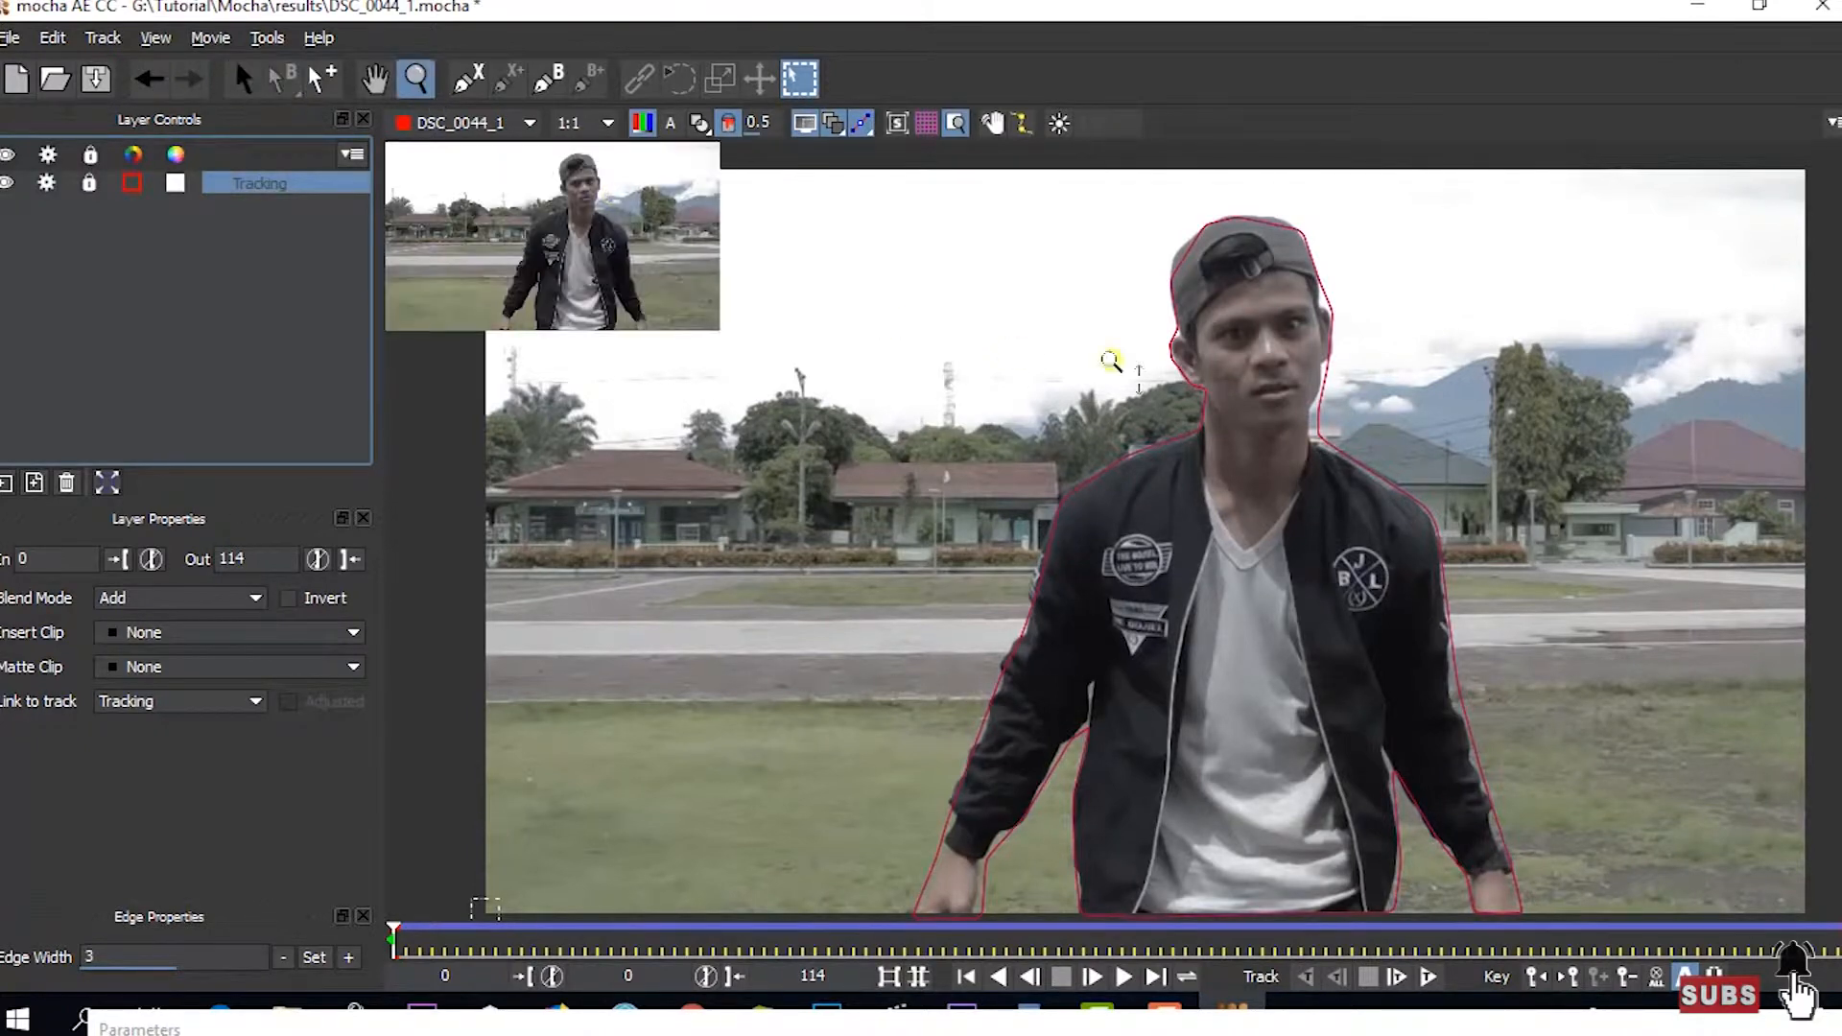
pyautogui.click(1225, 365)
pyautogui.moveTo(1480, 118); pyautogui.dragTo(1493, 96)
pyautogui.moveTo(1275, 396); pyautogui.dragTo(1528, 136)
pyautogui.moveTo(1354, 408); pyautogui.dragTo(1276, 428)
pyautogui.press('x')
pyautogui.press('z')
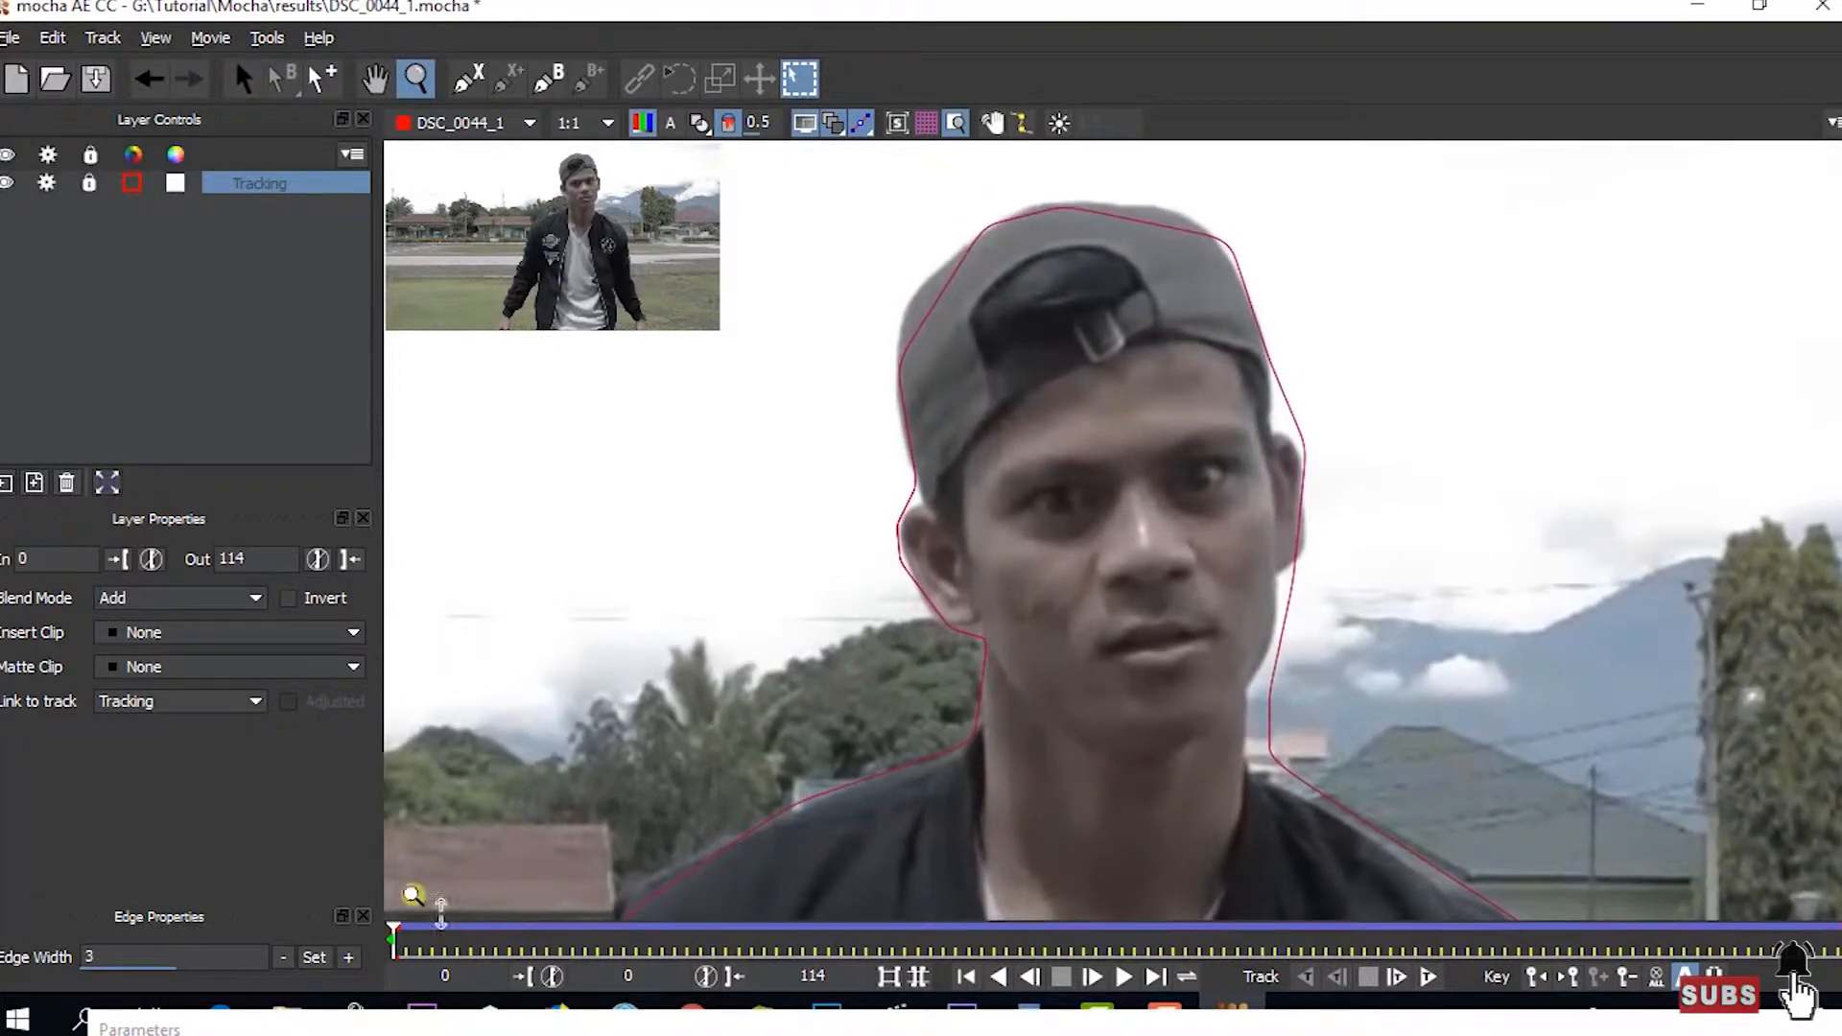
pyautogui.click(467, 77)
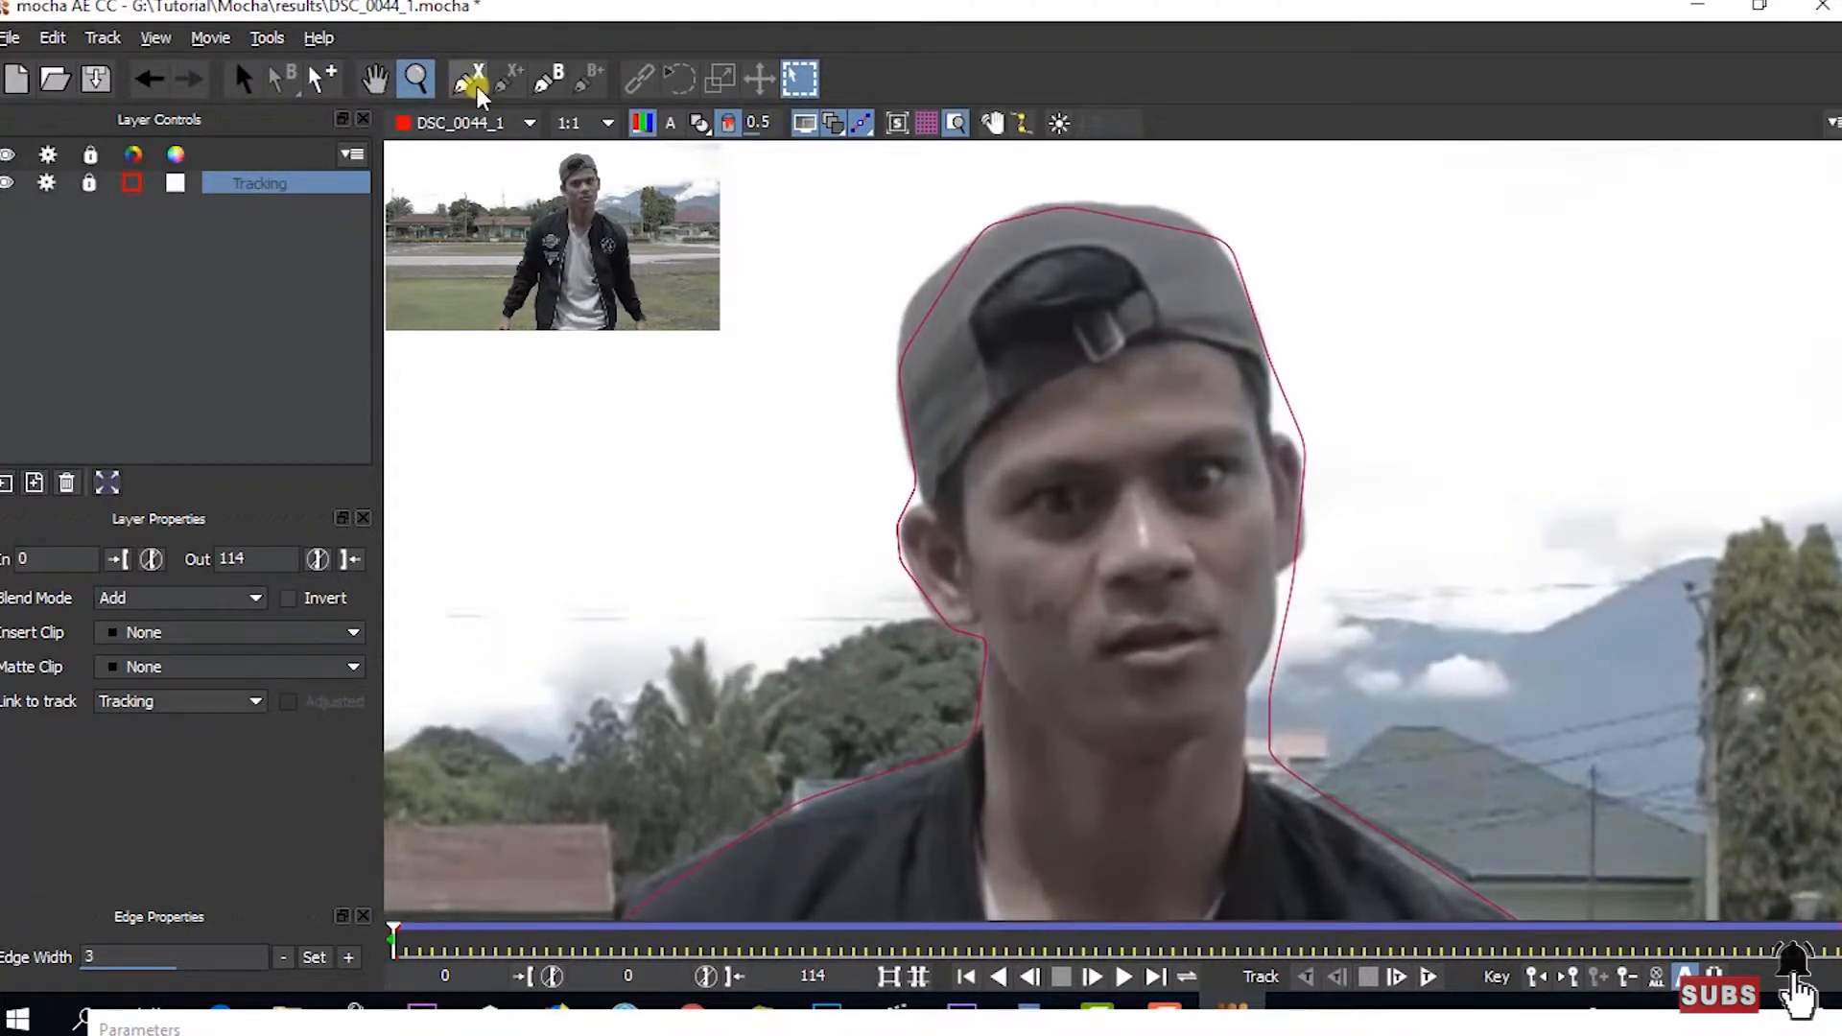
pyautogui.moveTo(910, 309); pyautogui.dragTo(933, 266)
pyautogui.click(983, 230)
pyautogui.click(1044, 198)
pyautogui.click(1121, 202)
pyautogui.click(1166, 209)
pyautogui.click(1213, 237)
pyautogui.click(1247, 288)
pyautogui.click(1266, 350)
pyautogui.click(1270, 396)
pyautogui.click(1281, 434)
pyautogui.click(1303, 472)
pyautogui.click(1303, 513)
pyautogui.click(1304, 550)
pyautogui.click(1276, 578)
pyautogui.click(1276, 619)
pyautogui.click(1266, 665)
pyautogui.click(1245, 688)
pyautogui.click(1242, 775)
pyautogui.click(1098, 786)
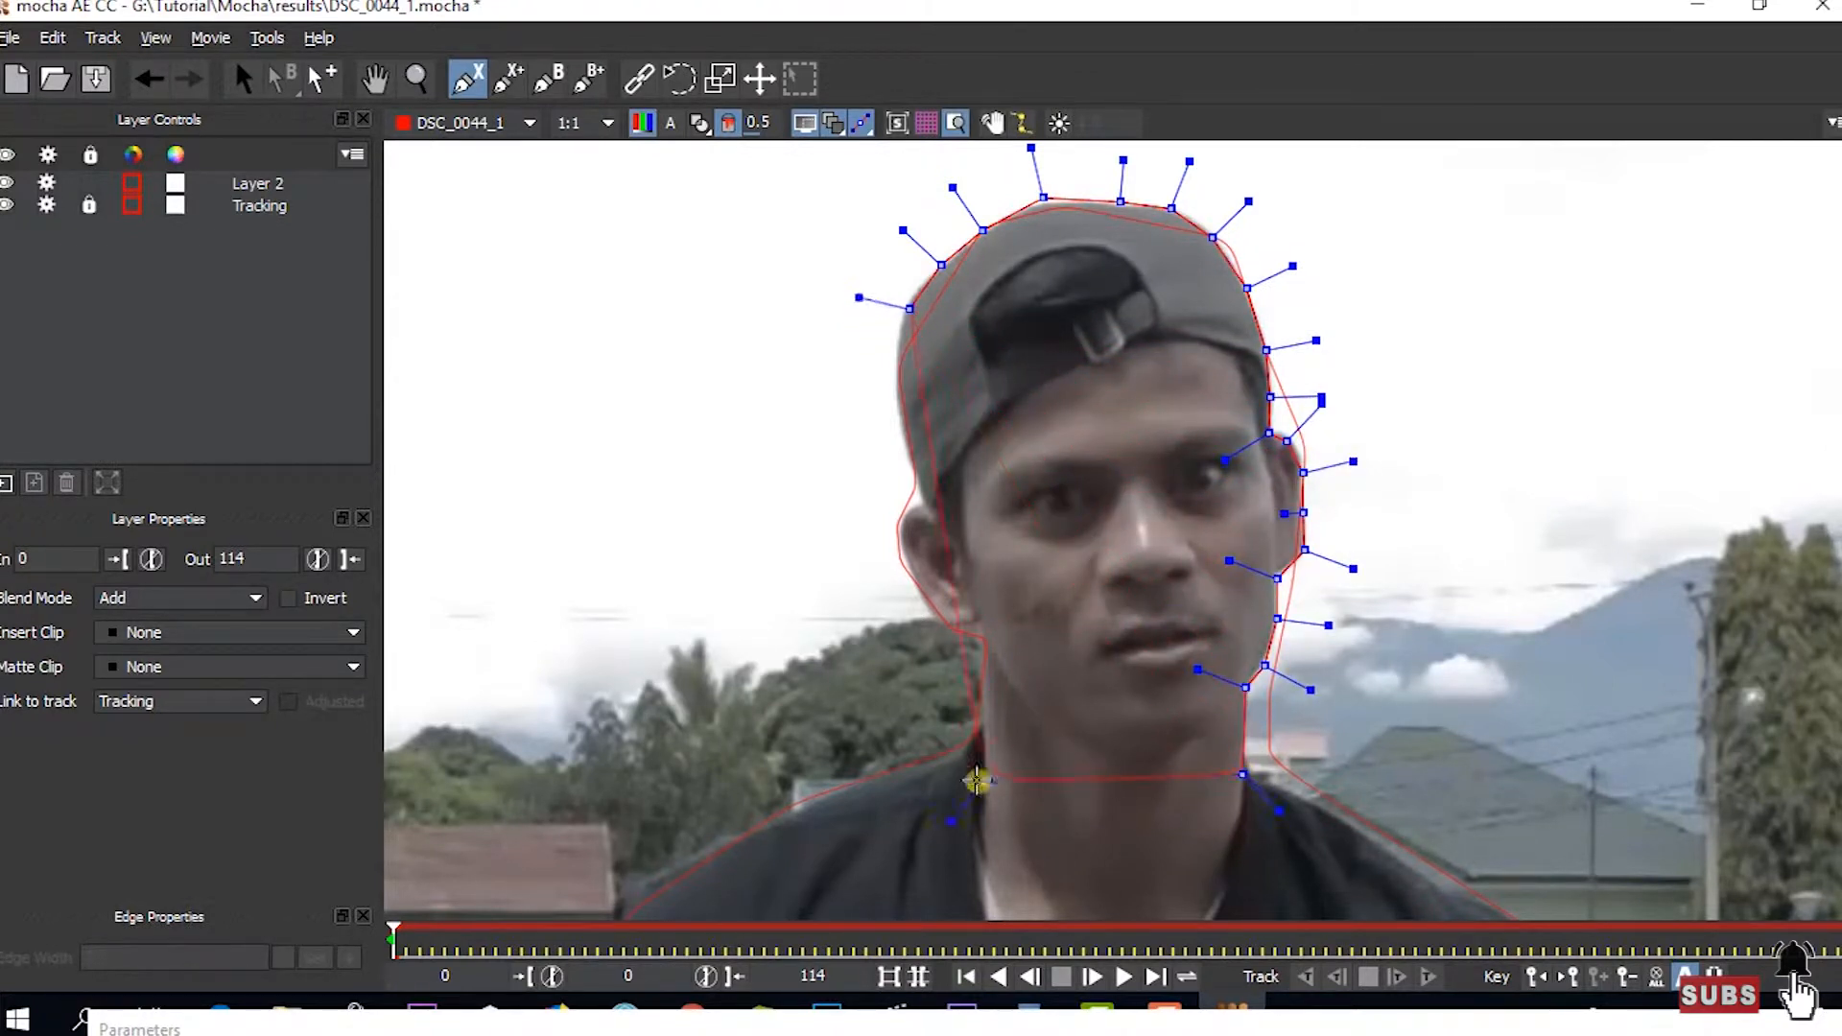
pyautogui.click(978, 699)
pyautogui.click(979, 645)
pyautogui.click(959, 626)
pyautogui.click(933, 615)
pyautogui.click(907, 558)
pyautogui.click(900, 527)
pyautogui.click(916, 500)
pyautogui.click(905, 435)
pyautogui.click(895, 354)
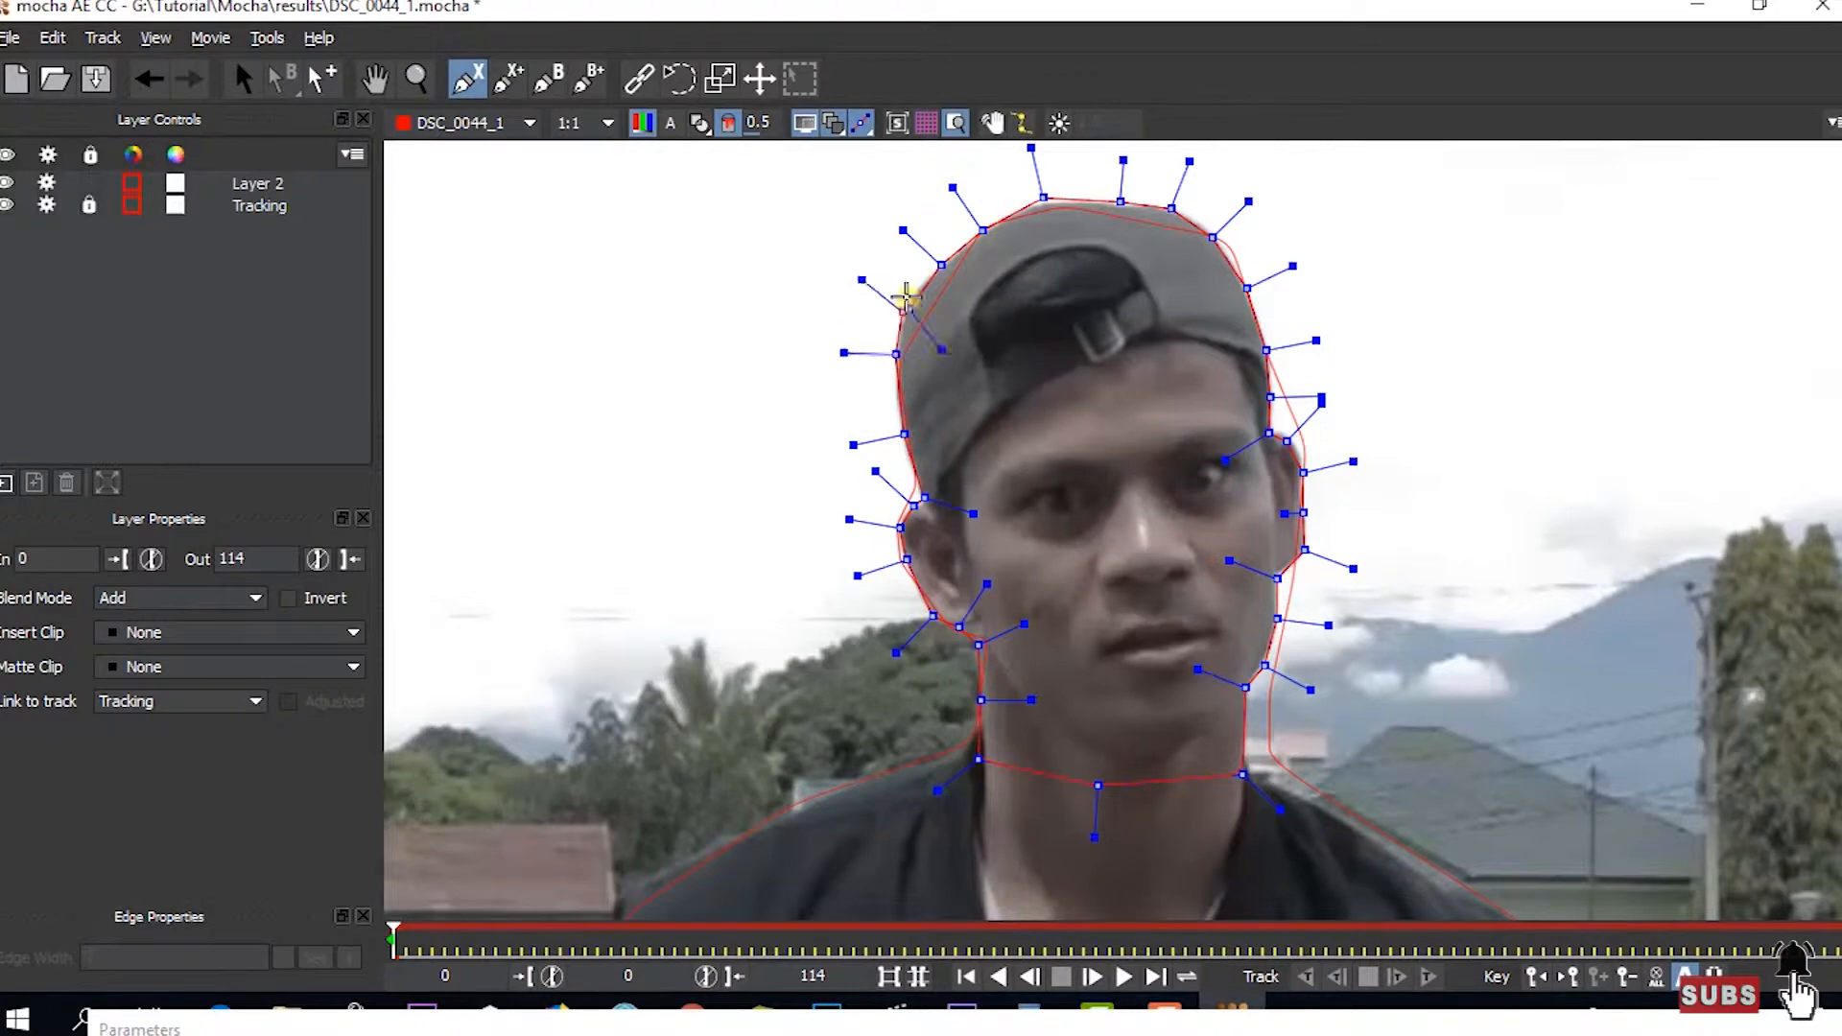
pyautogui.click(944, 261)
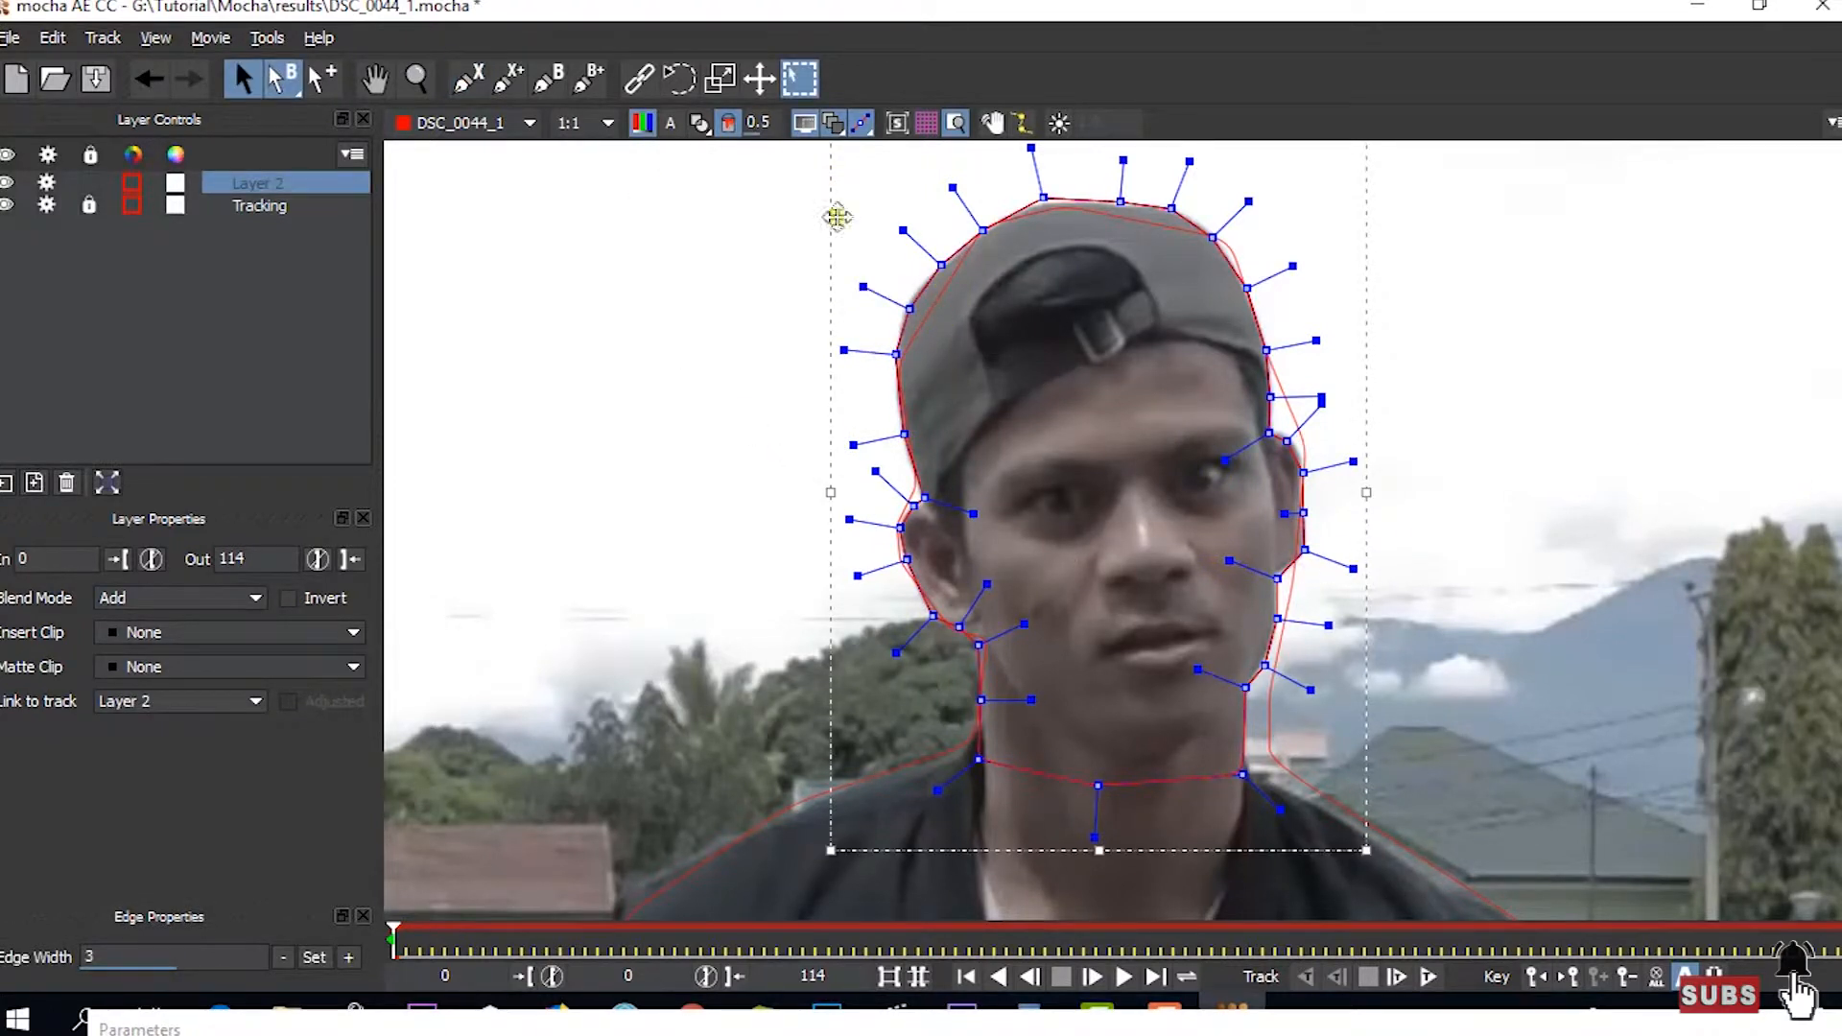
# - Hide the Tracking layer and track the head spline forward from the first frame, stopping at frame 21
pyautogui.click(8, 205)
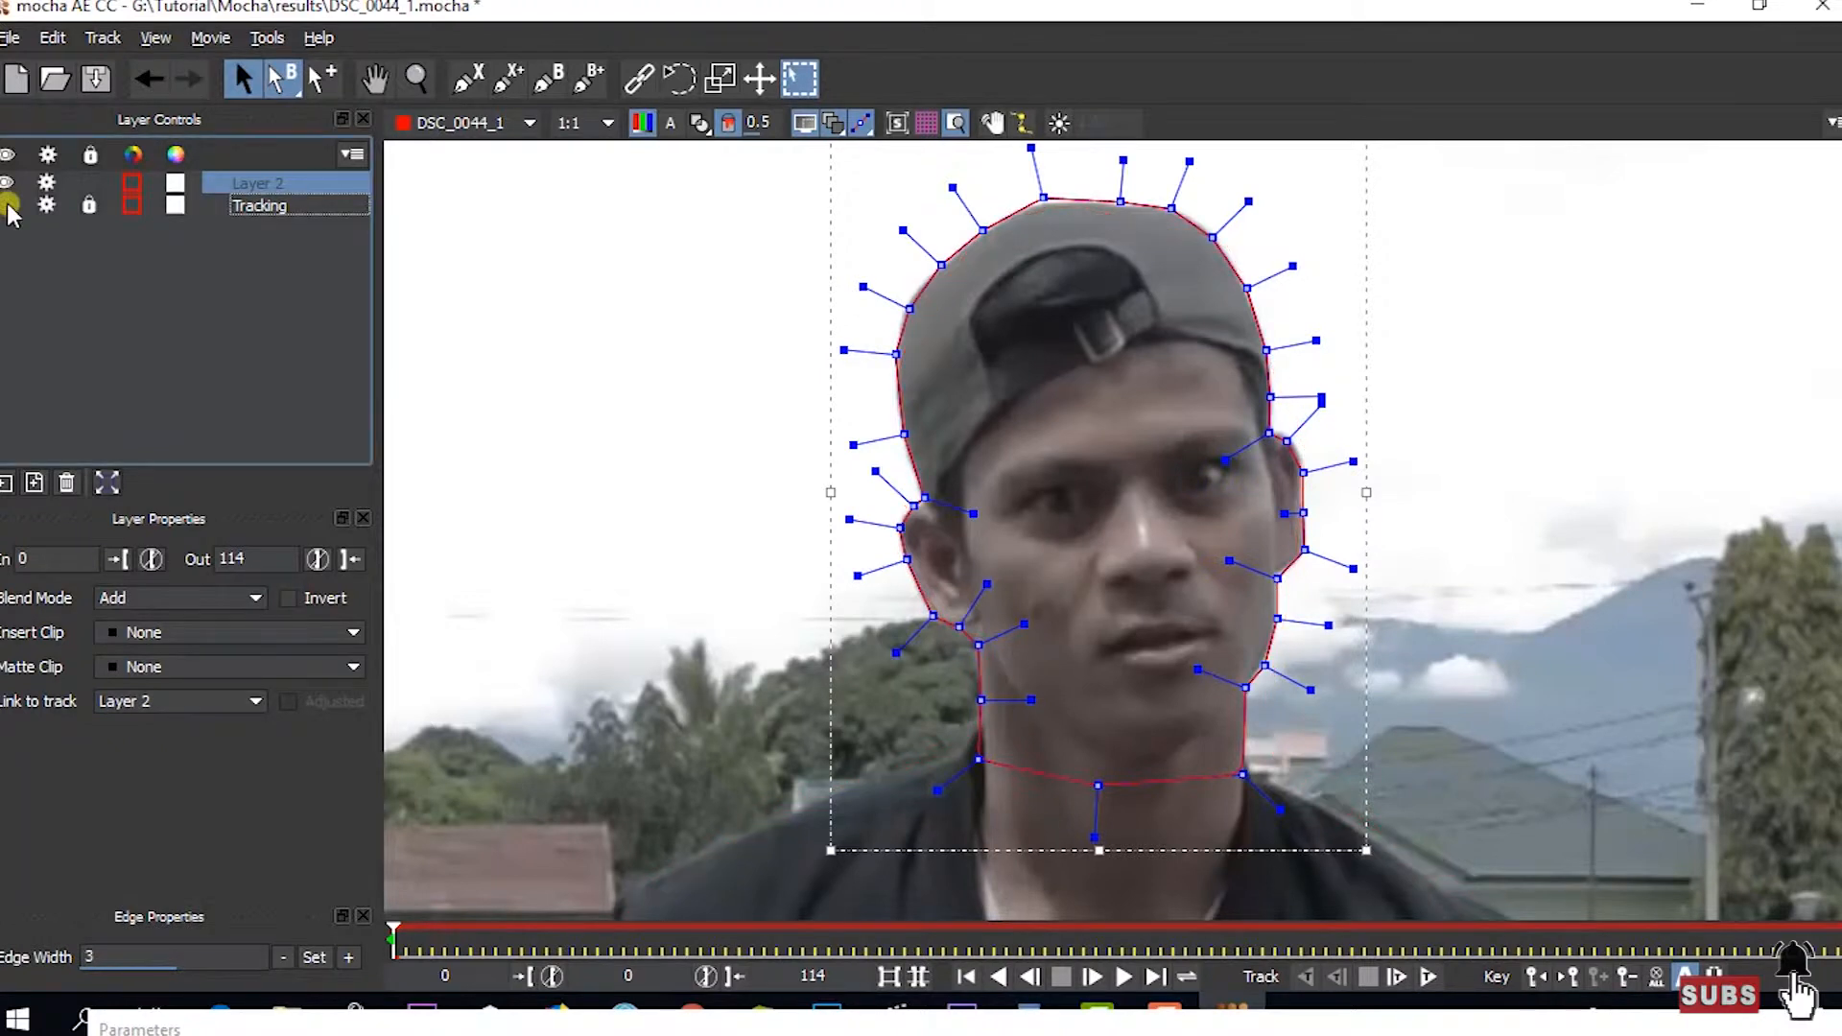
pyautogui.moveTo(395, 942)
pyautogui.mouseDown()
pyautogui.moveTo(421, 937)
pyautogui.moveTo(391, 937)
pyautogui.mouseUp()
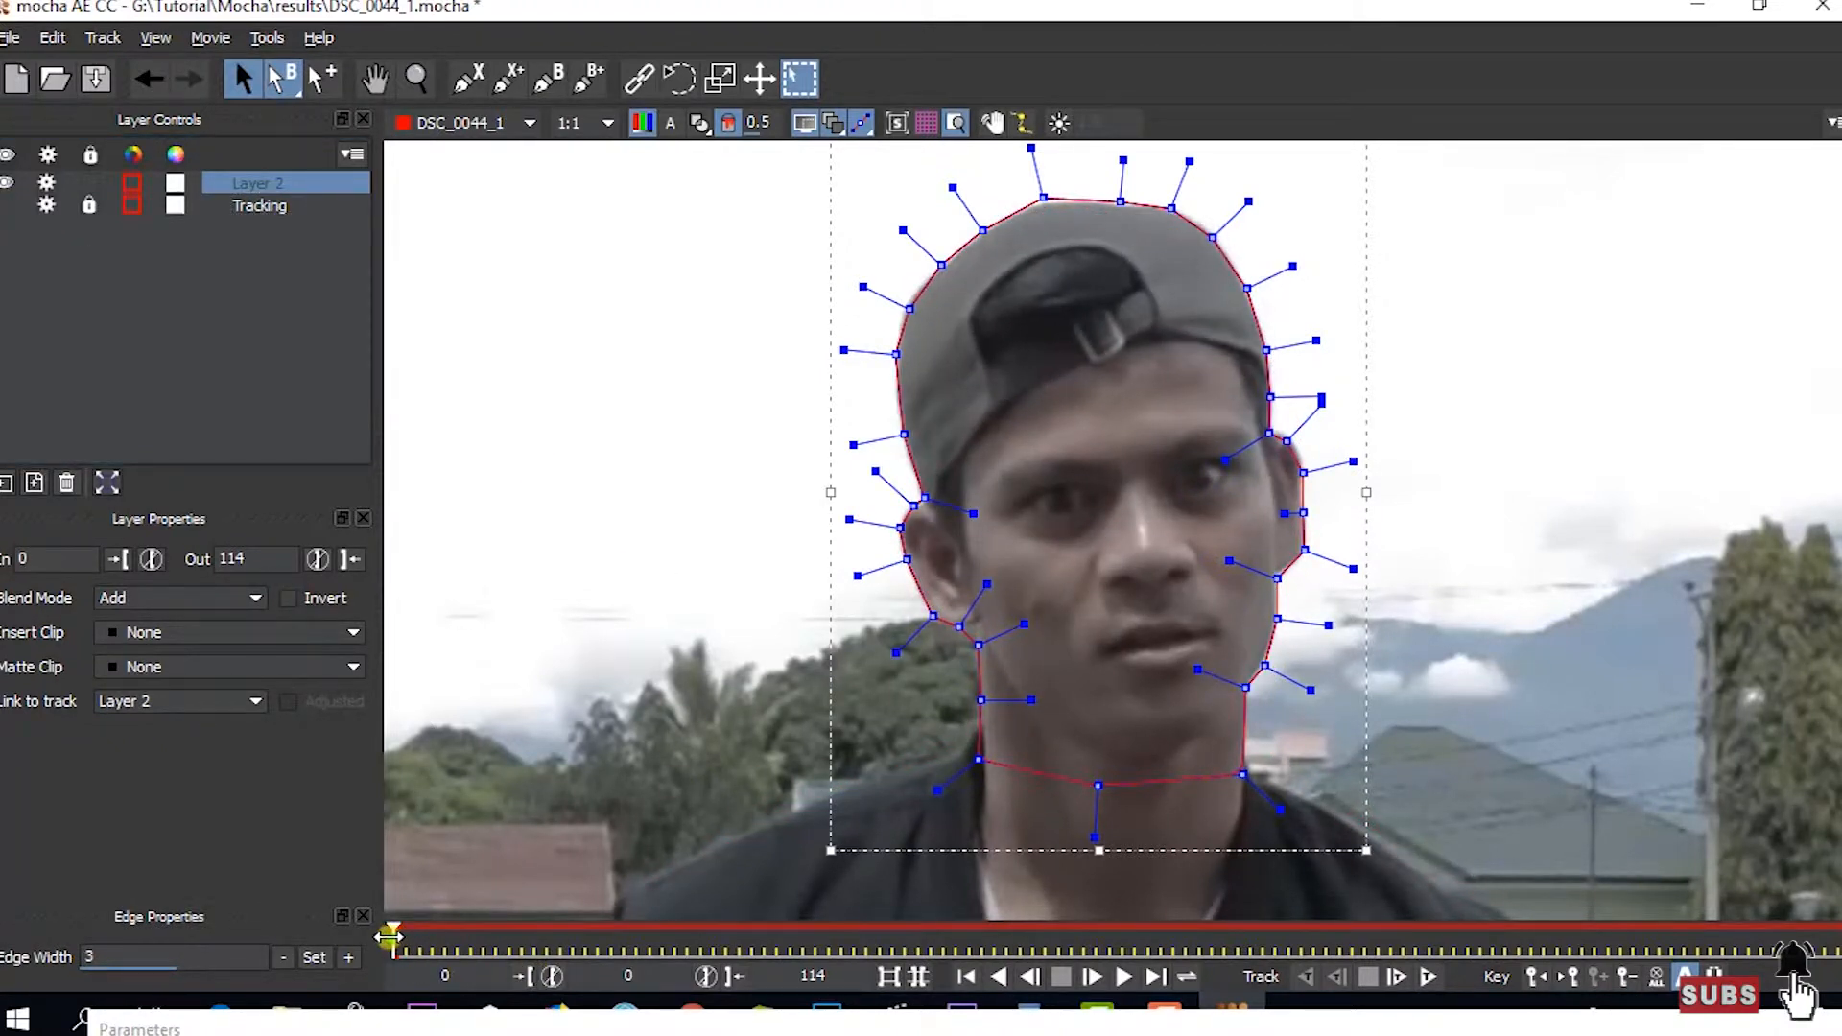
pyautogui.click(1423, 977)
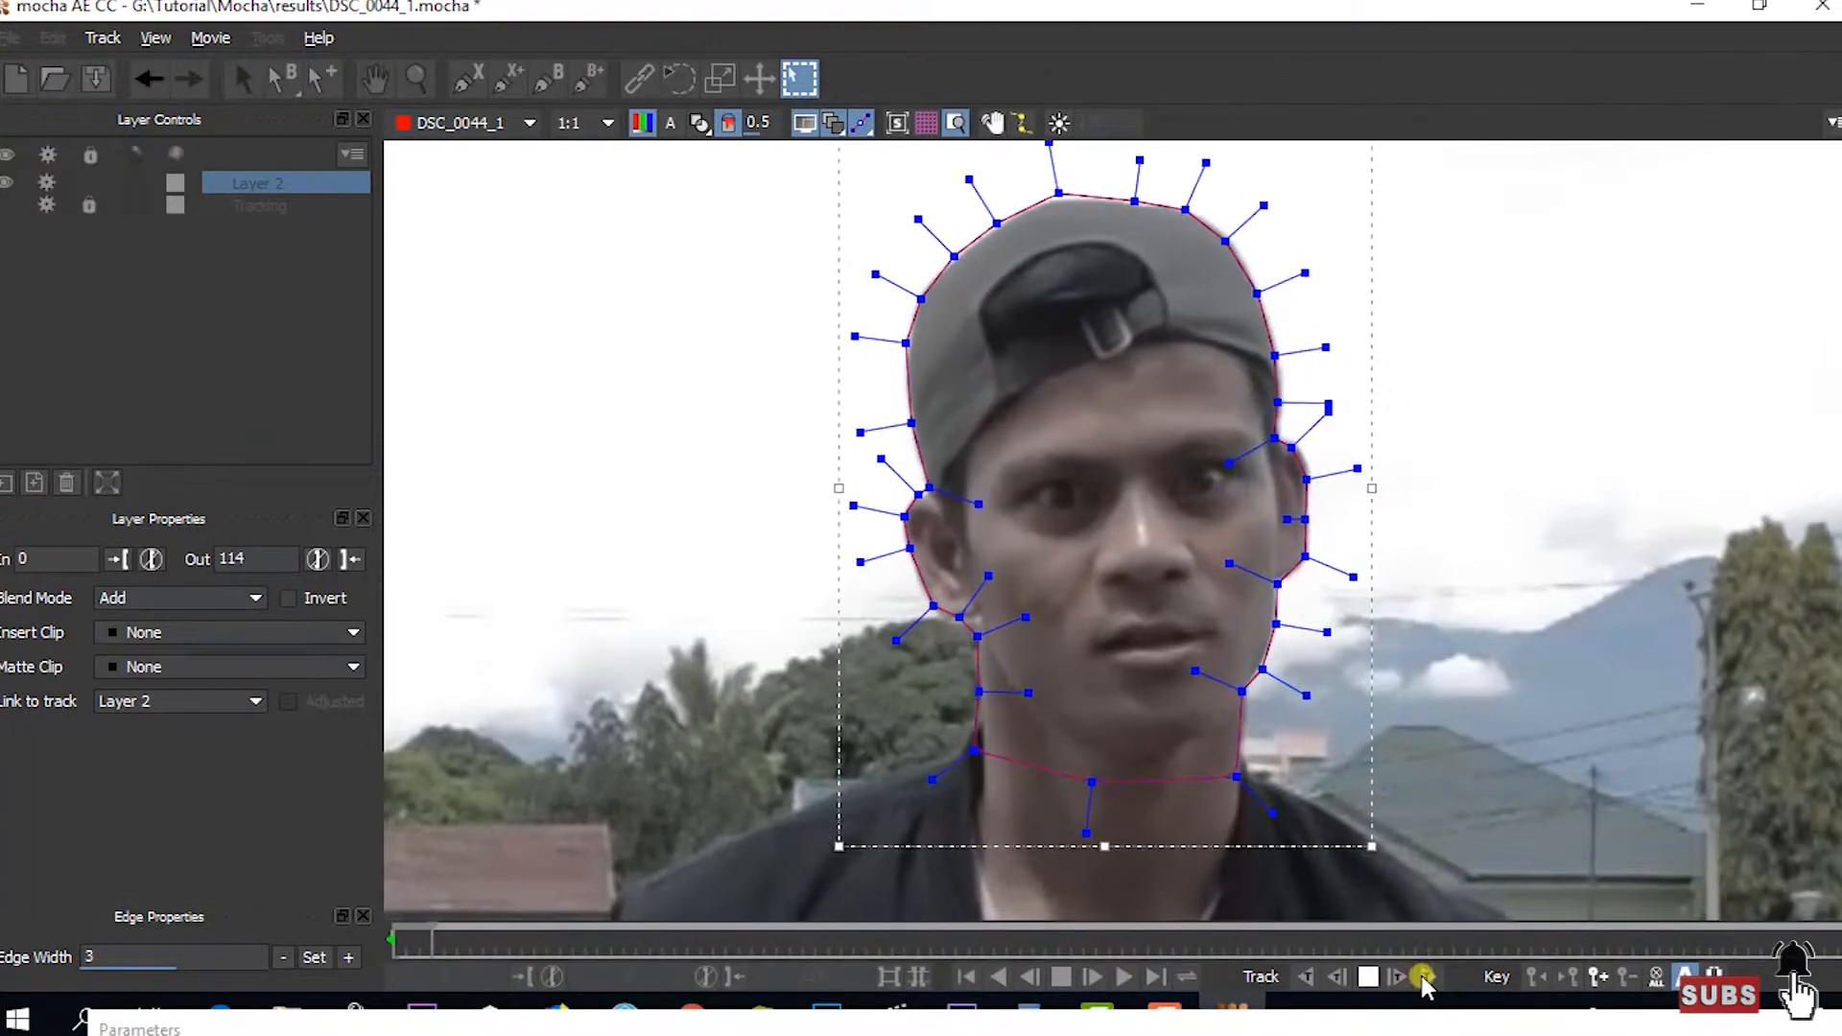
pyautogui.click(1364, 976)
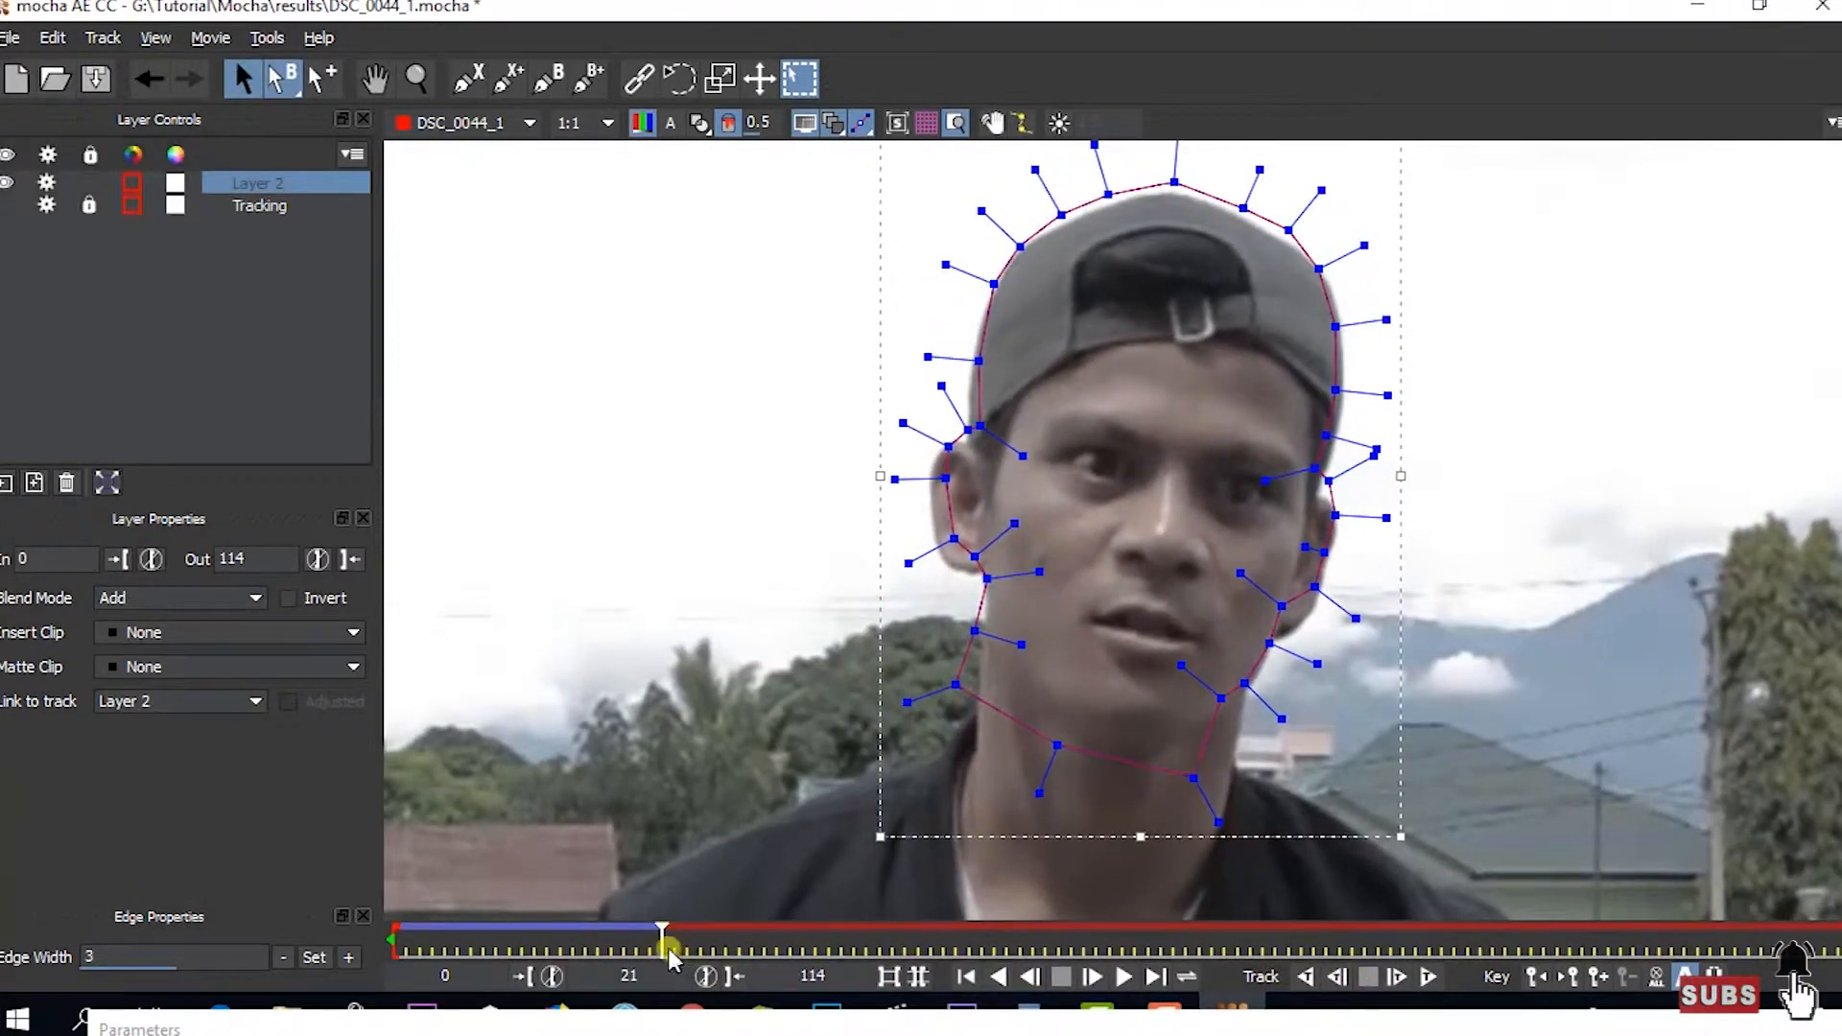
# - At frame 3, reposition the head spline's points beside both ears and on the cap's crown to match the head outline
pyautogui.click(403, 925)
pyautogui.moveTo(403, 926)
pyautogui.mouseDown()
pyautogui.moveTo(534, 913)
pyautogui.moveTo(398, 908)
pyautogui.moveTo(451, 905)
pyautogui.moveTo(422, 910)
pyautogui.mouseUp()
pyautogui.moveTo(935, 615); pyautogui.dragTo(959, 616)
pyautogui.moveTo(1292, 450); pyautogui.dragTo(1297, 447)
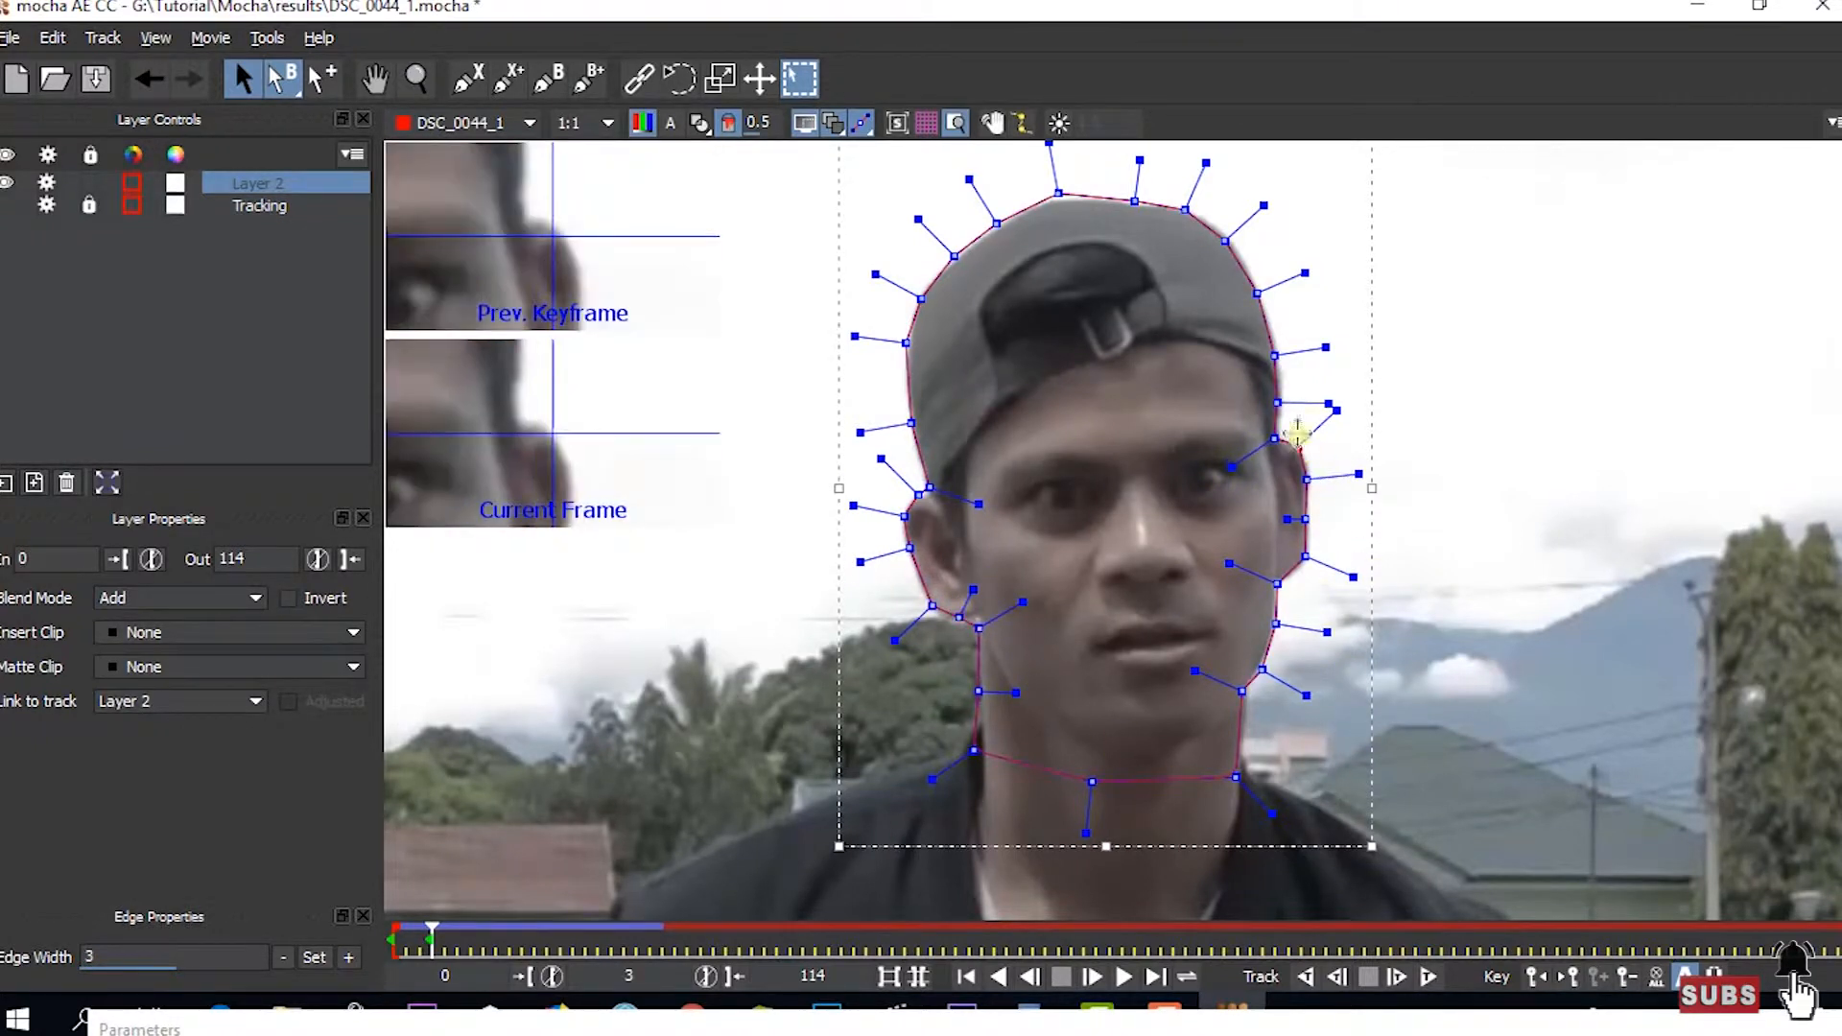
pyautogui.moveTo(1056, 189); pyautogui.dragTo(1065, 194)
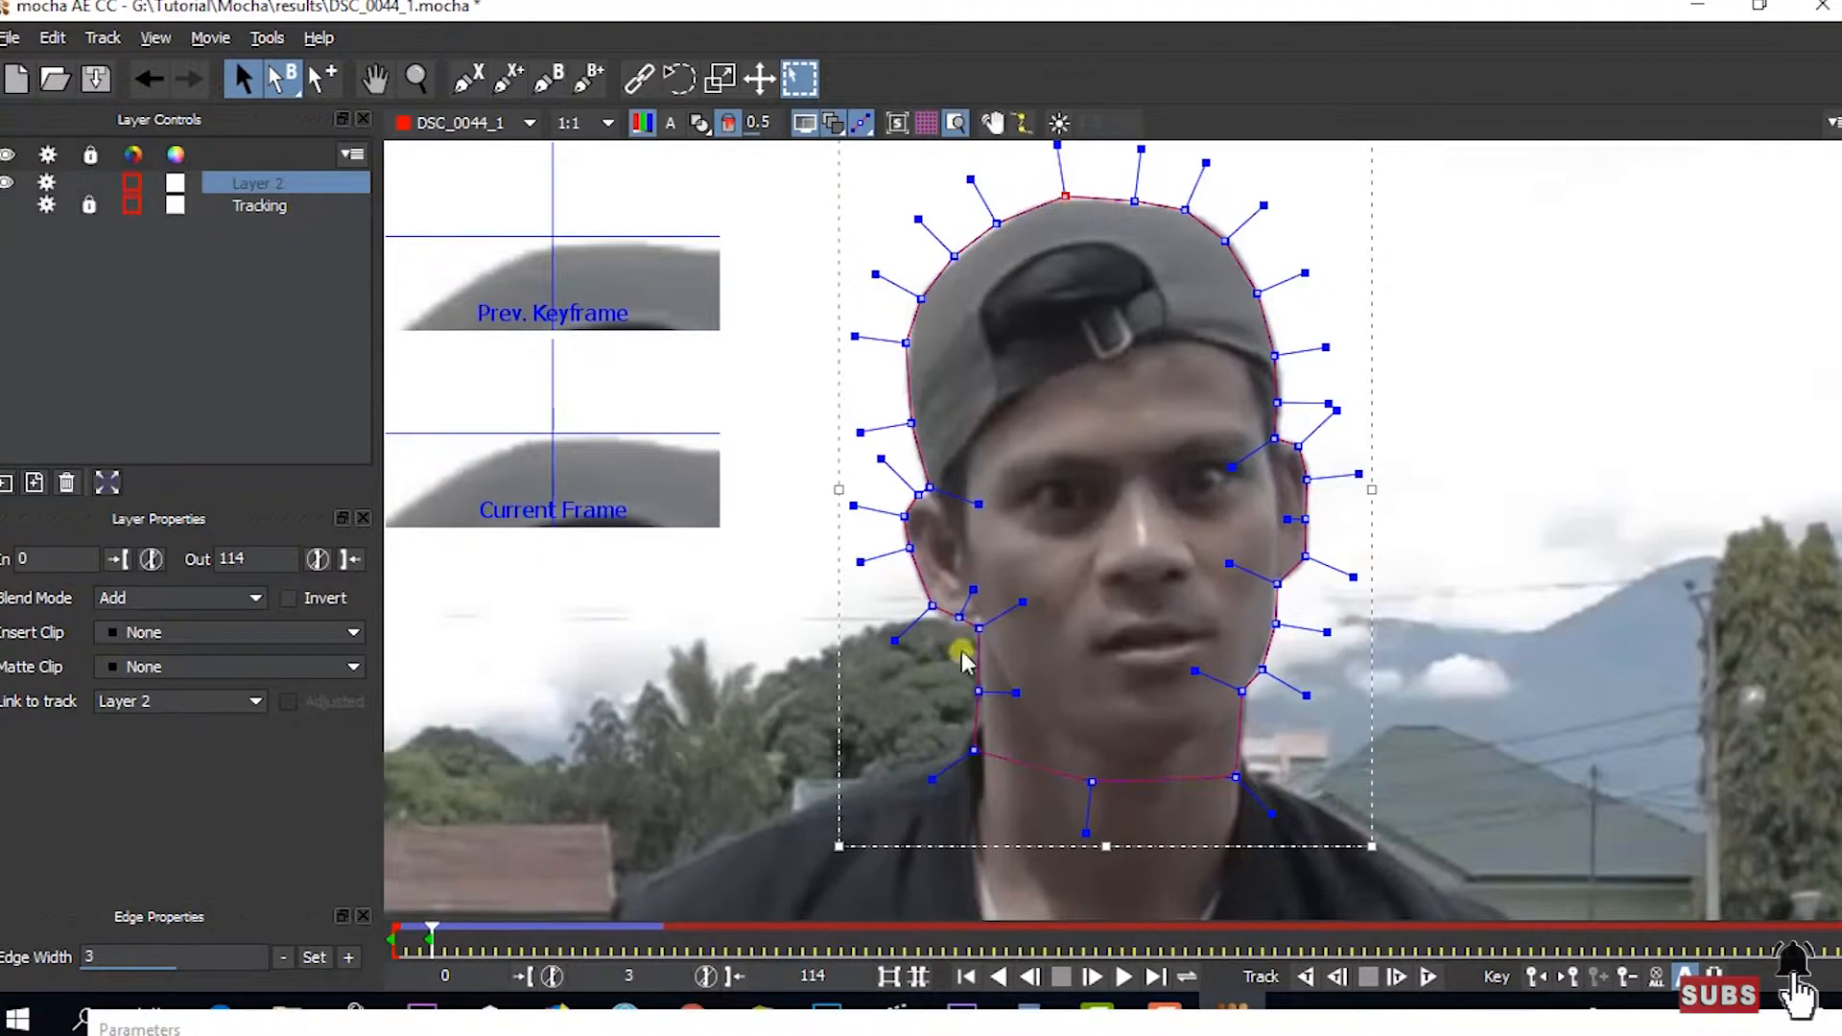
# - At frame 6, reposition the head spline's points around both ears and the neck to match the head outline
pyautogui.moveTo(427, 943); pyautogui.dragTo(467, 936)
pyautogui.click(822, 480)
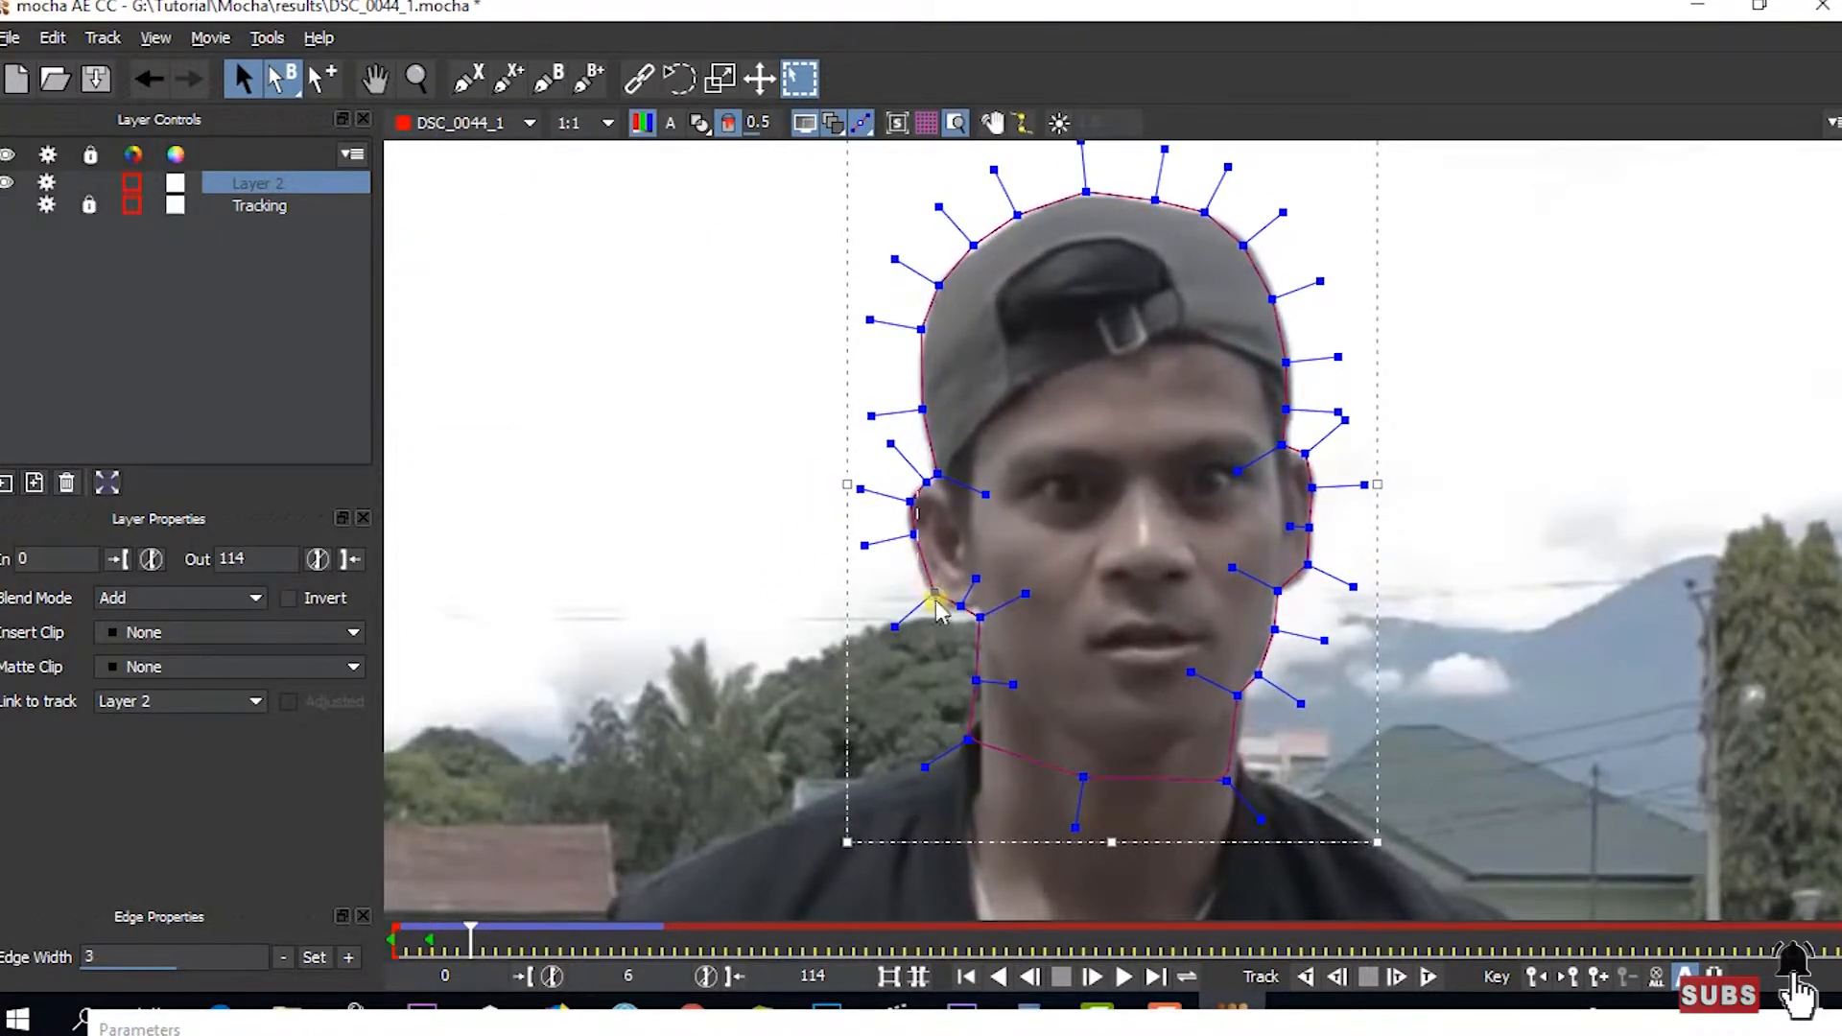
pyautogui.moveTo(938, 604); pyautogui.dragTo(942, 608)
pyautogui.moveTo(934, 593); pyautogui.dragTo(981, 611)
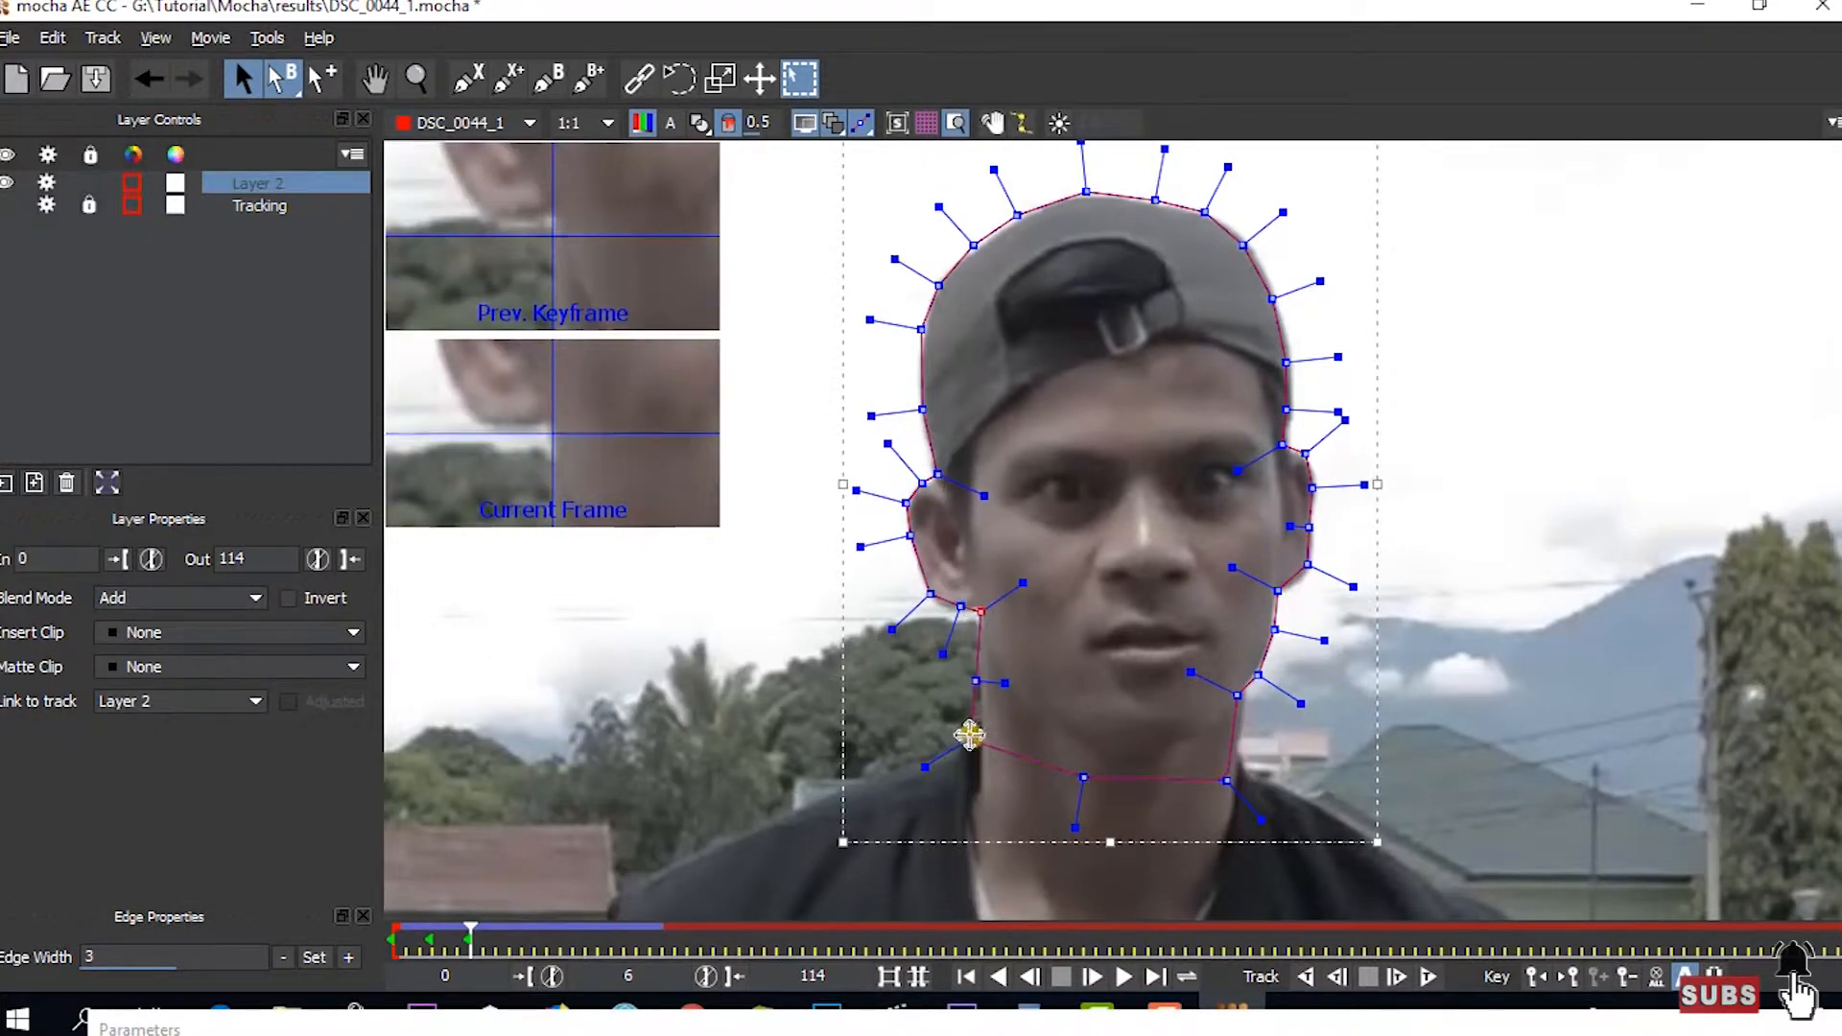
pyautogui.moveTo(968, 735); pyautogui.dragTo(975, 721)
pyautogui.moveTo(1310, 562); pyautogui.dragTo(1309, 566)
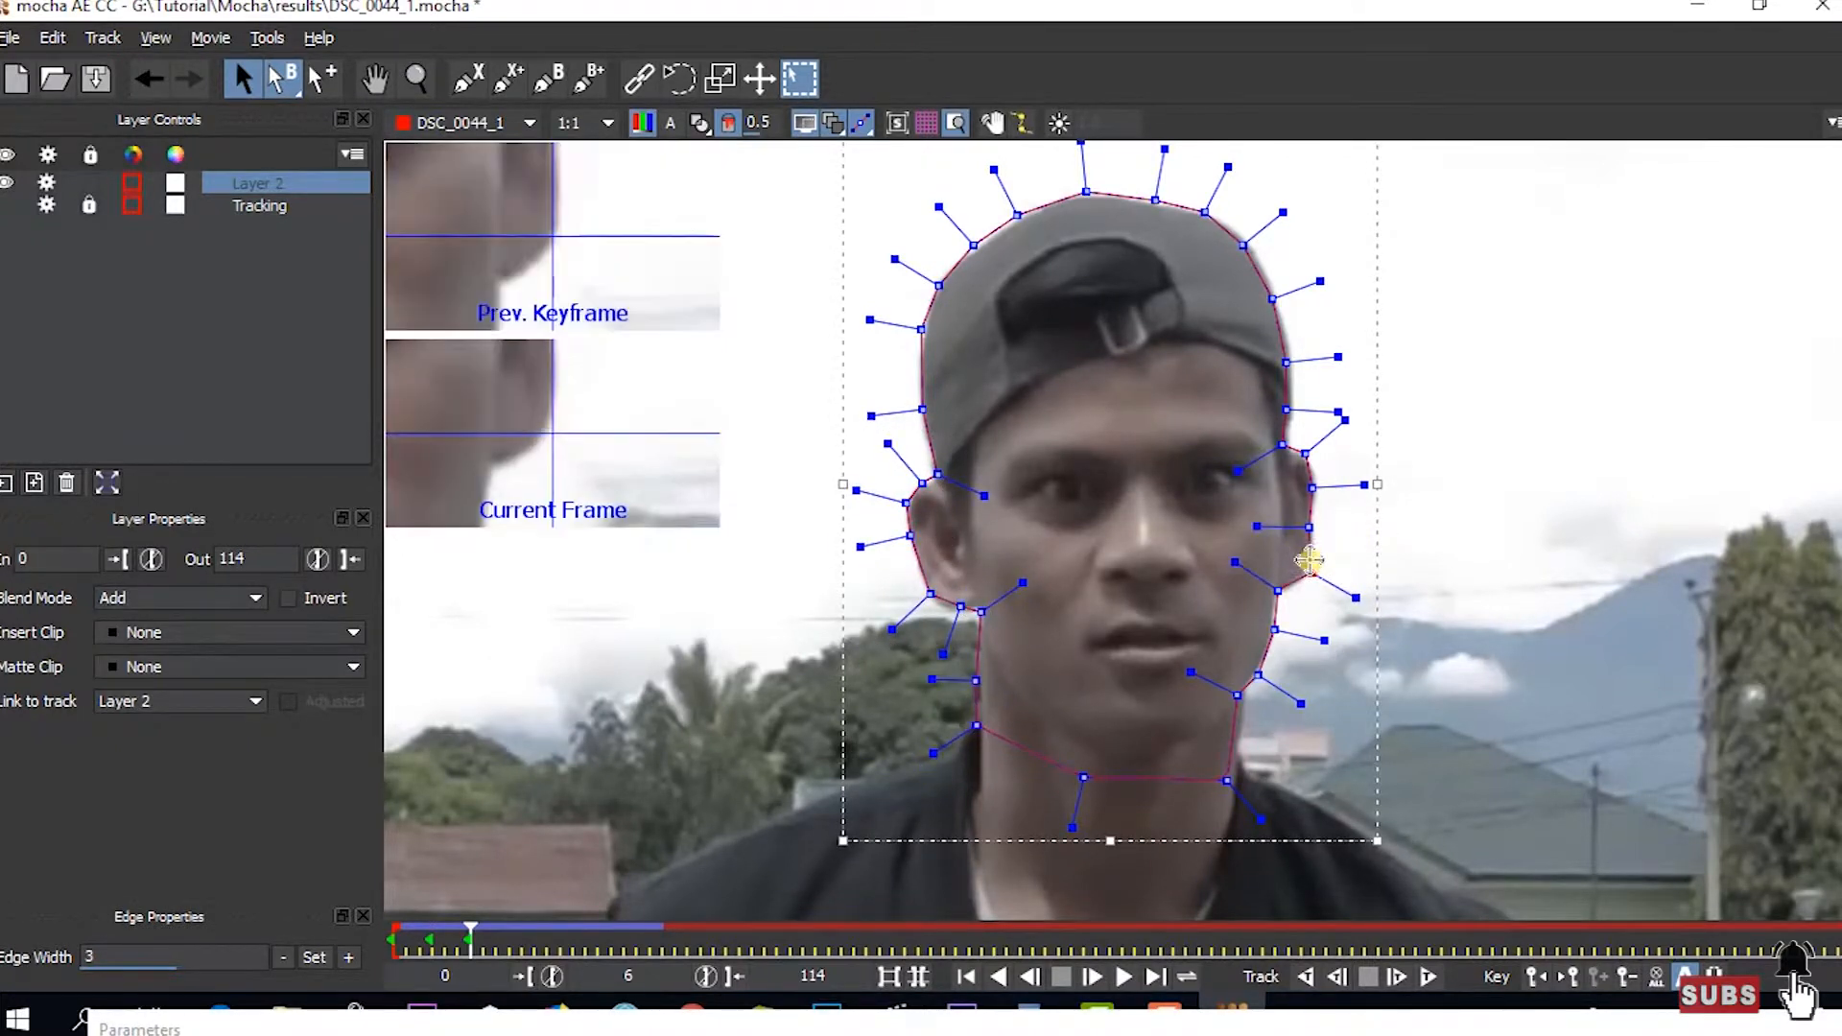
# - Select the group of points along the cap's right edge at frame 6 and nudge them outward to fit the cap
pyautogui.click(1360, 197)
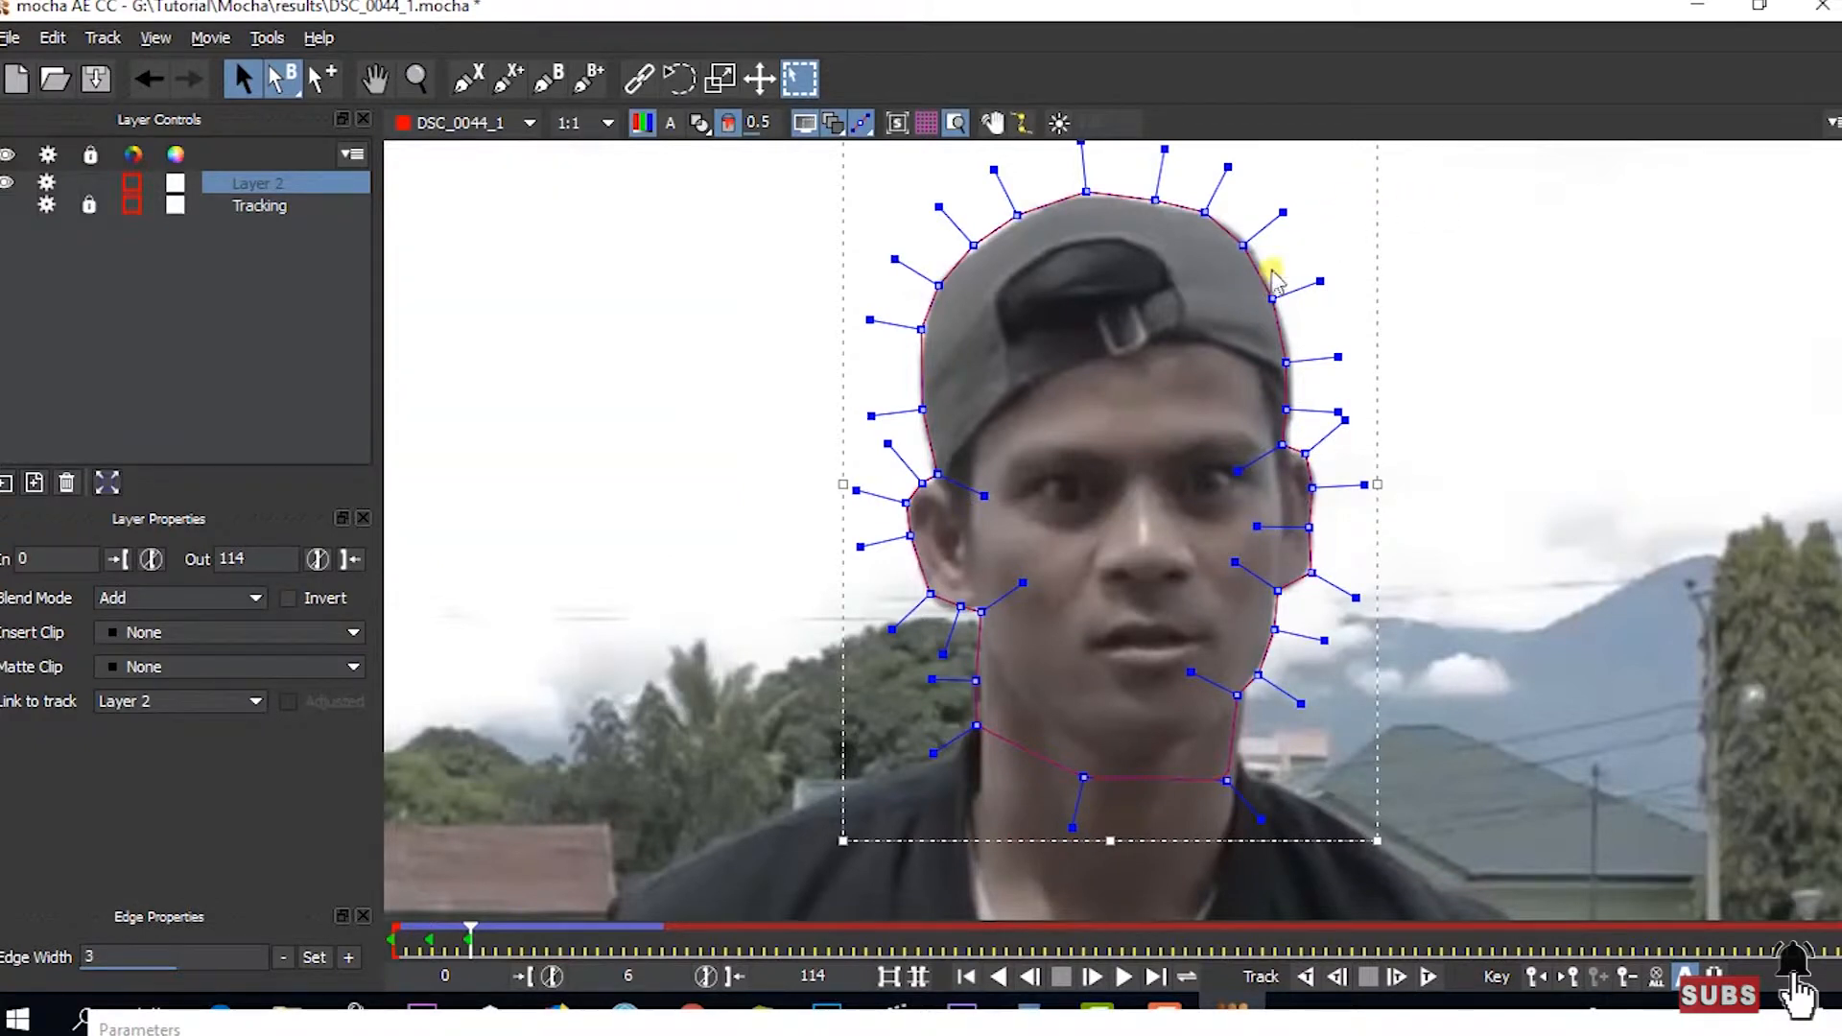
pyautogui.moveTo(1215, 426); pyautogui.dragTo(1215, 426)
pyautogui.moveTo(1270, 302); pyautogui.dragTo(1273, 302)
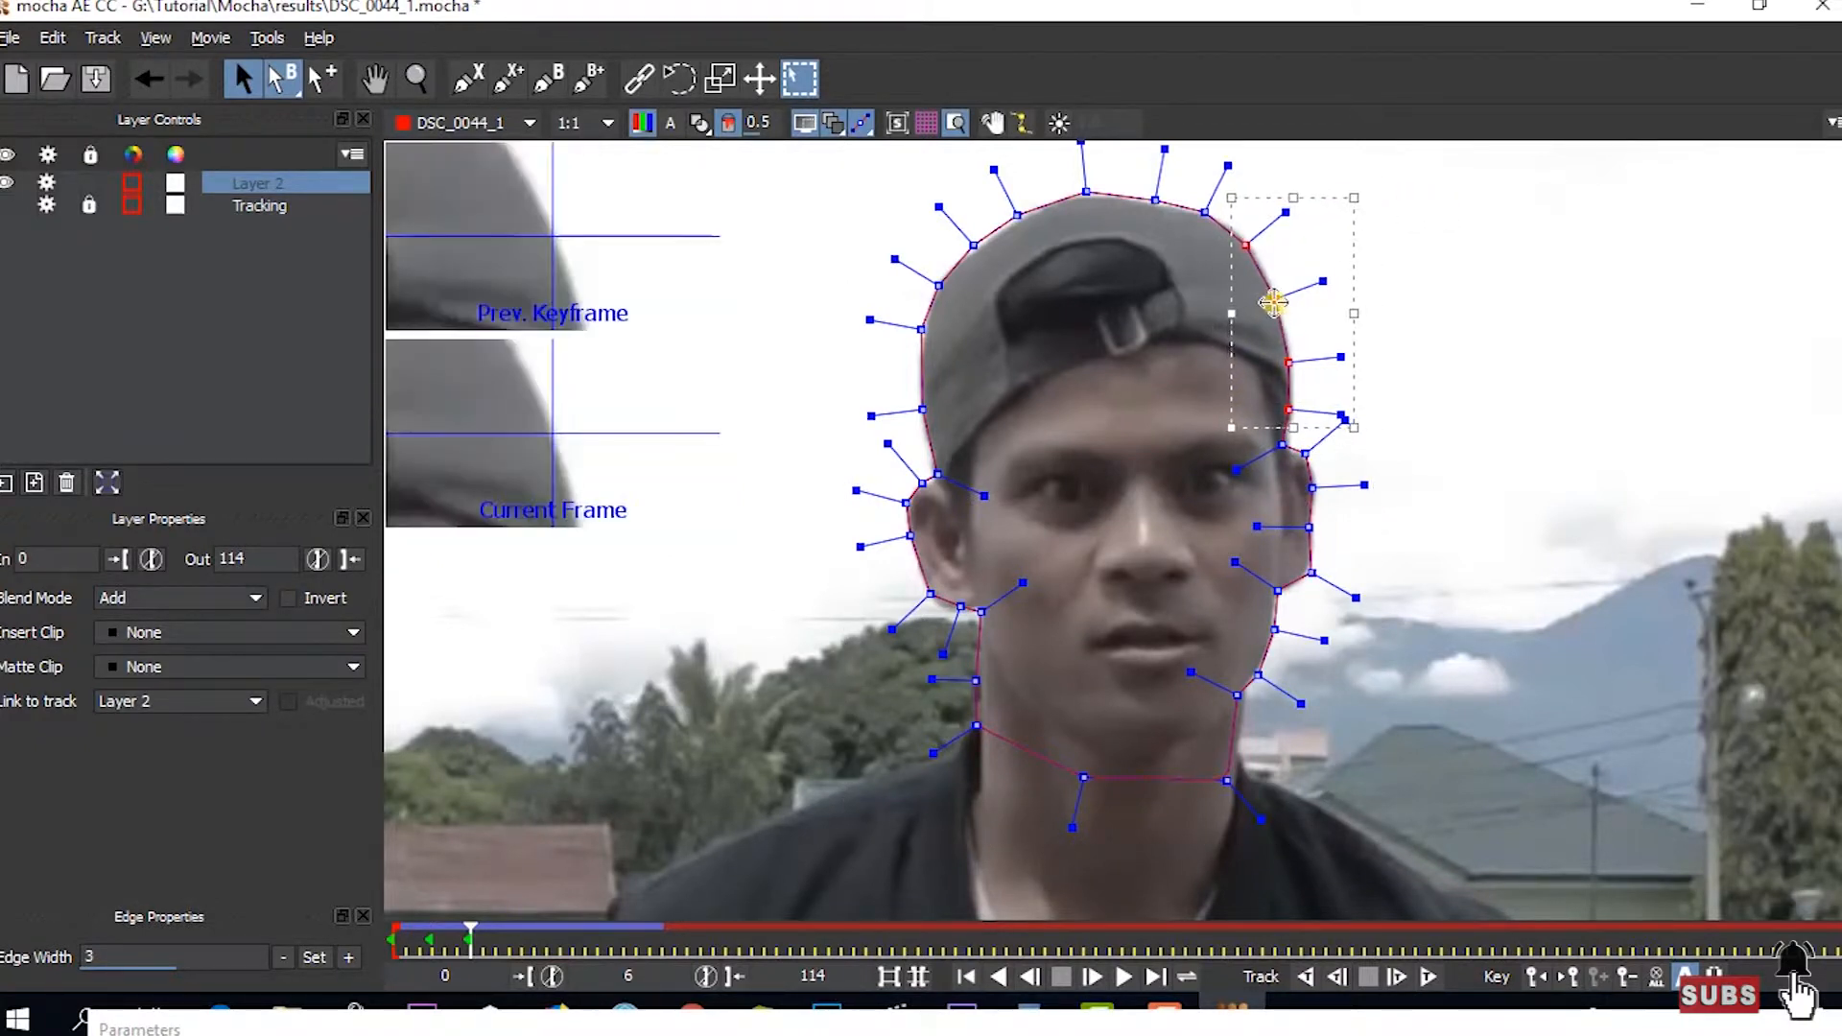
pyautogui.click(1017, 206)
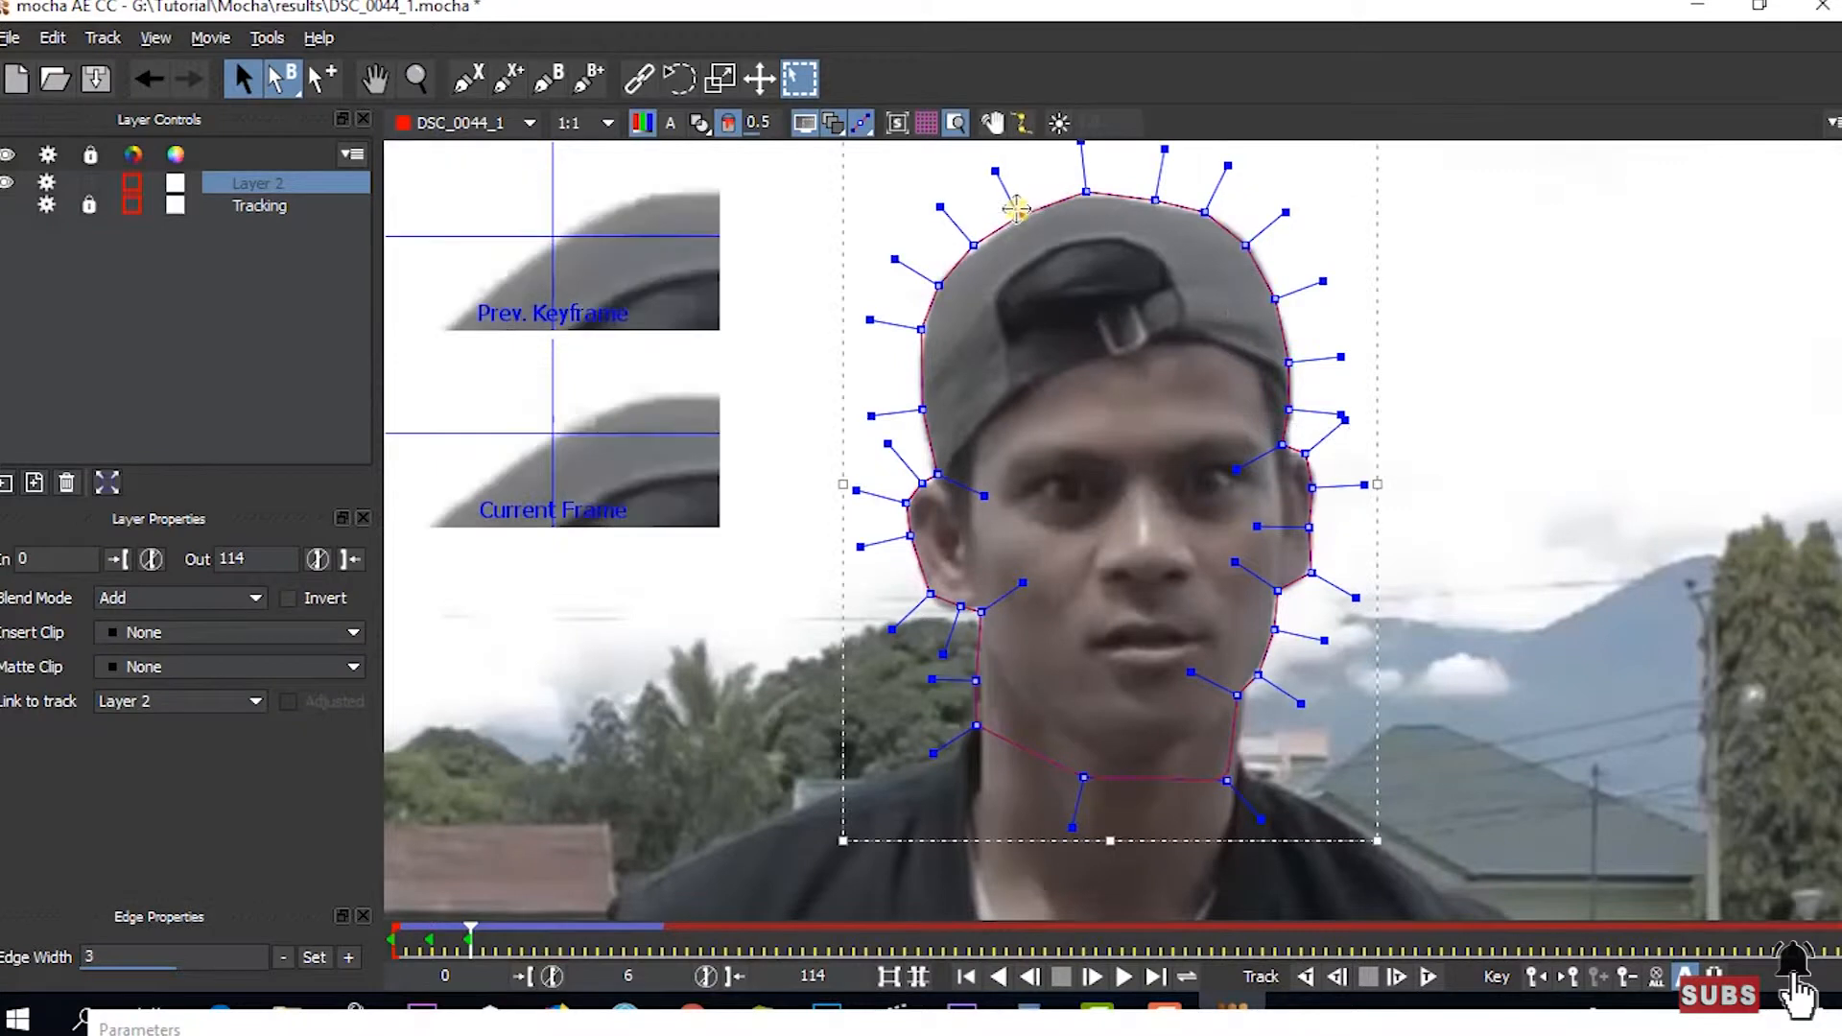
pyautogui.click(973, 238)
pyautogui.click(958, 608)
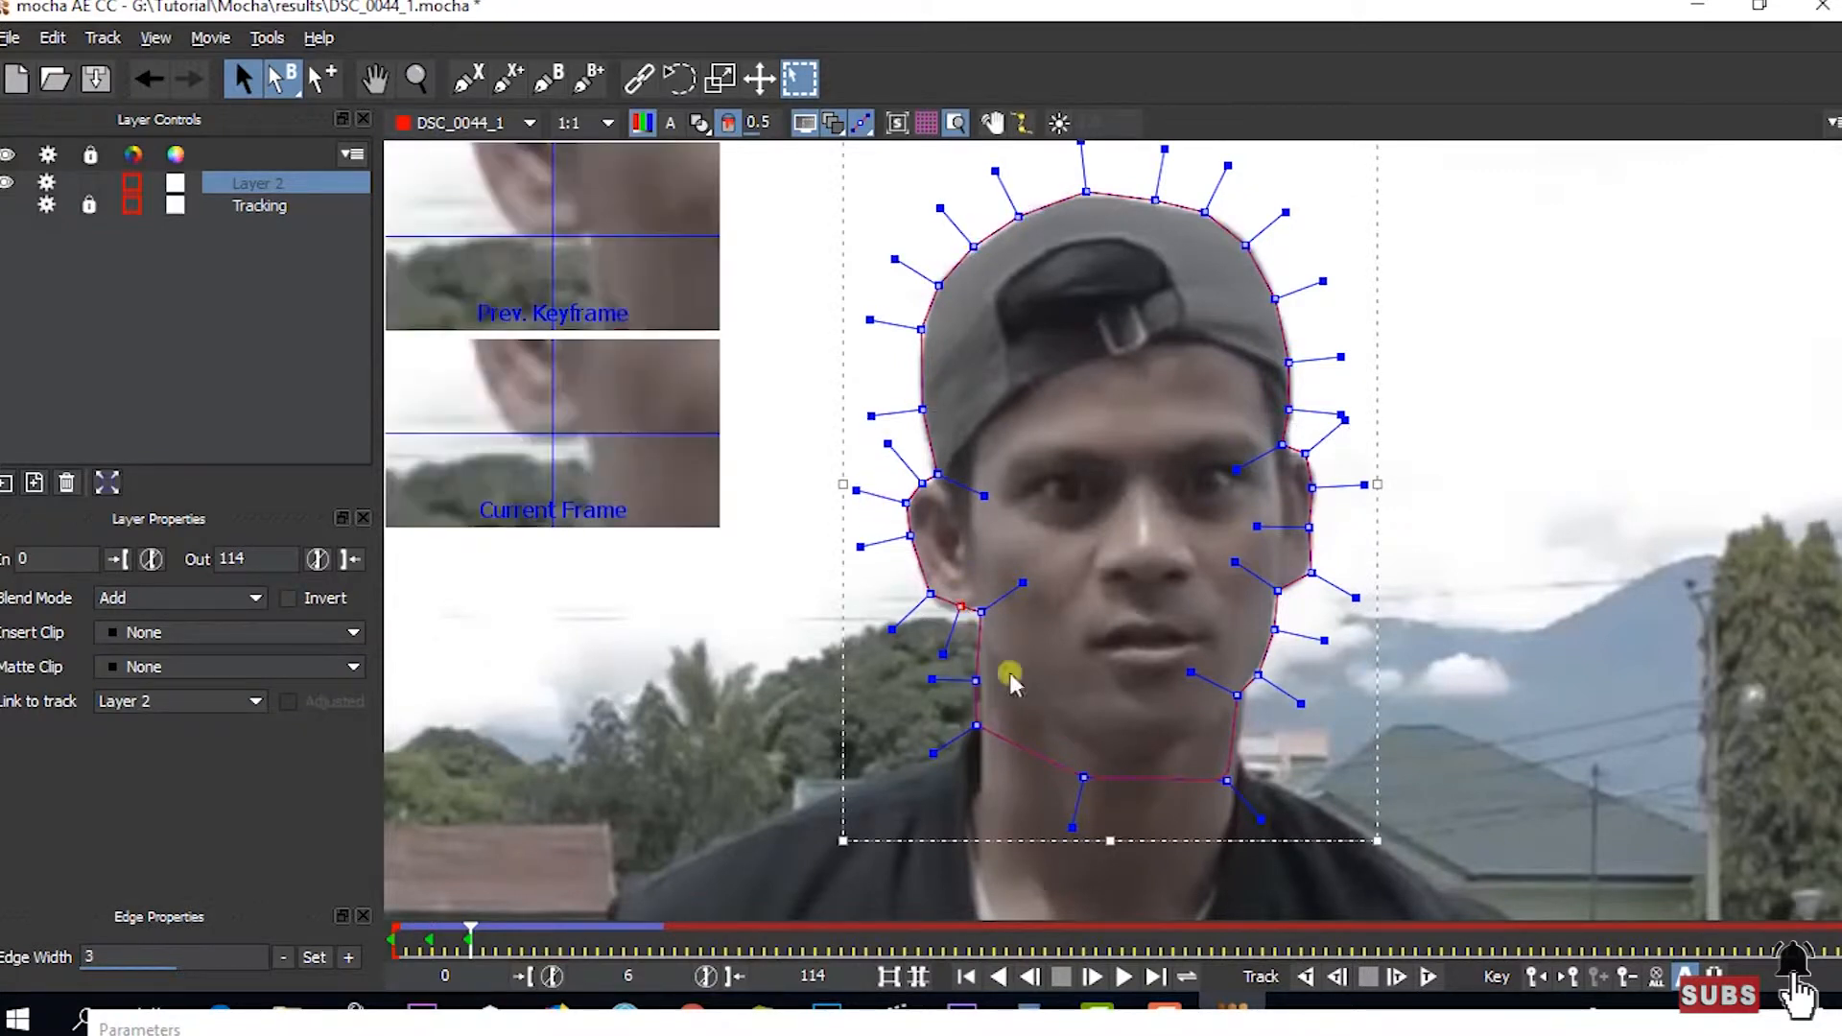
# - At frame 6, move the head spline's lower neck points on the image's right side outward to fit the neck
pyautogui.moveTo(1231, 786); pyautogui.dragTo(1245, 782)
pyautogui.click(1245, 696)
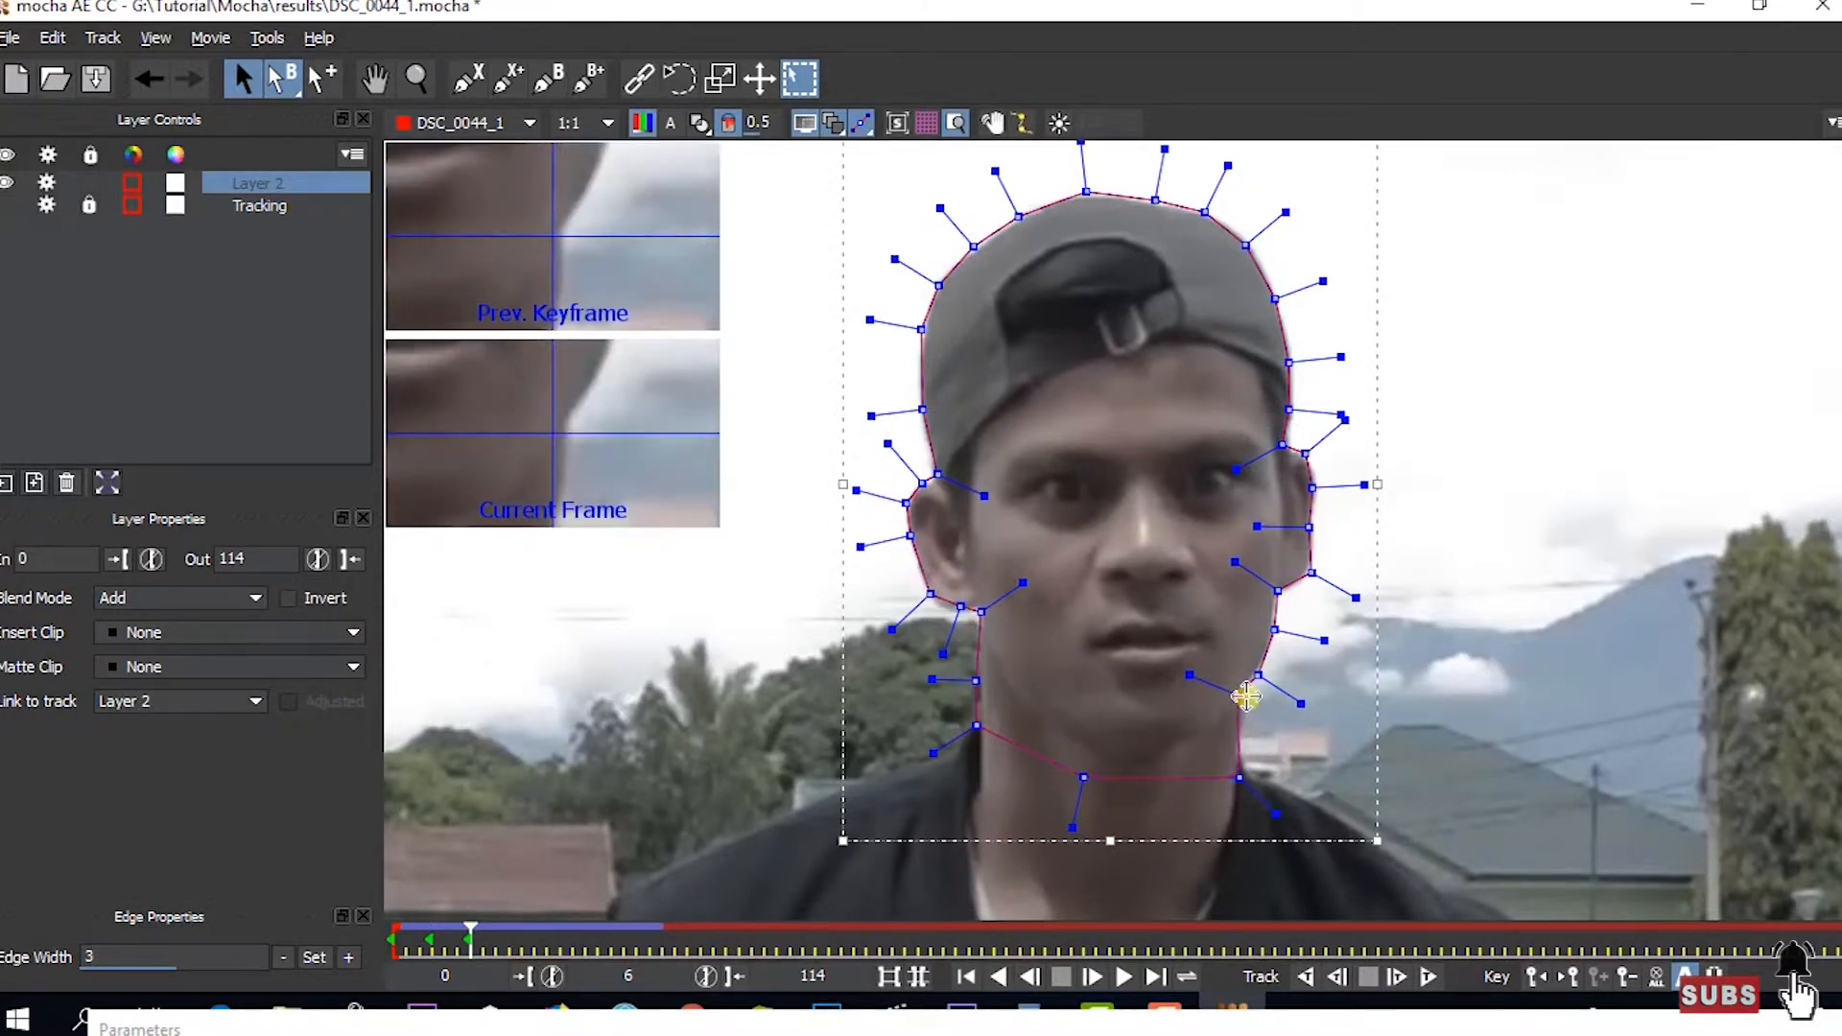
# - At frame 9, reposition the head spline's points around both ears and along both sides of the neck to match the outline
pyautogui.moveTo(481, 932)
pyautogui.mouseDown()
pyautogui.moveTo(518, 929)
pyautogui.moveTo(499, 928)
pyautogui.mouseUp()
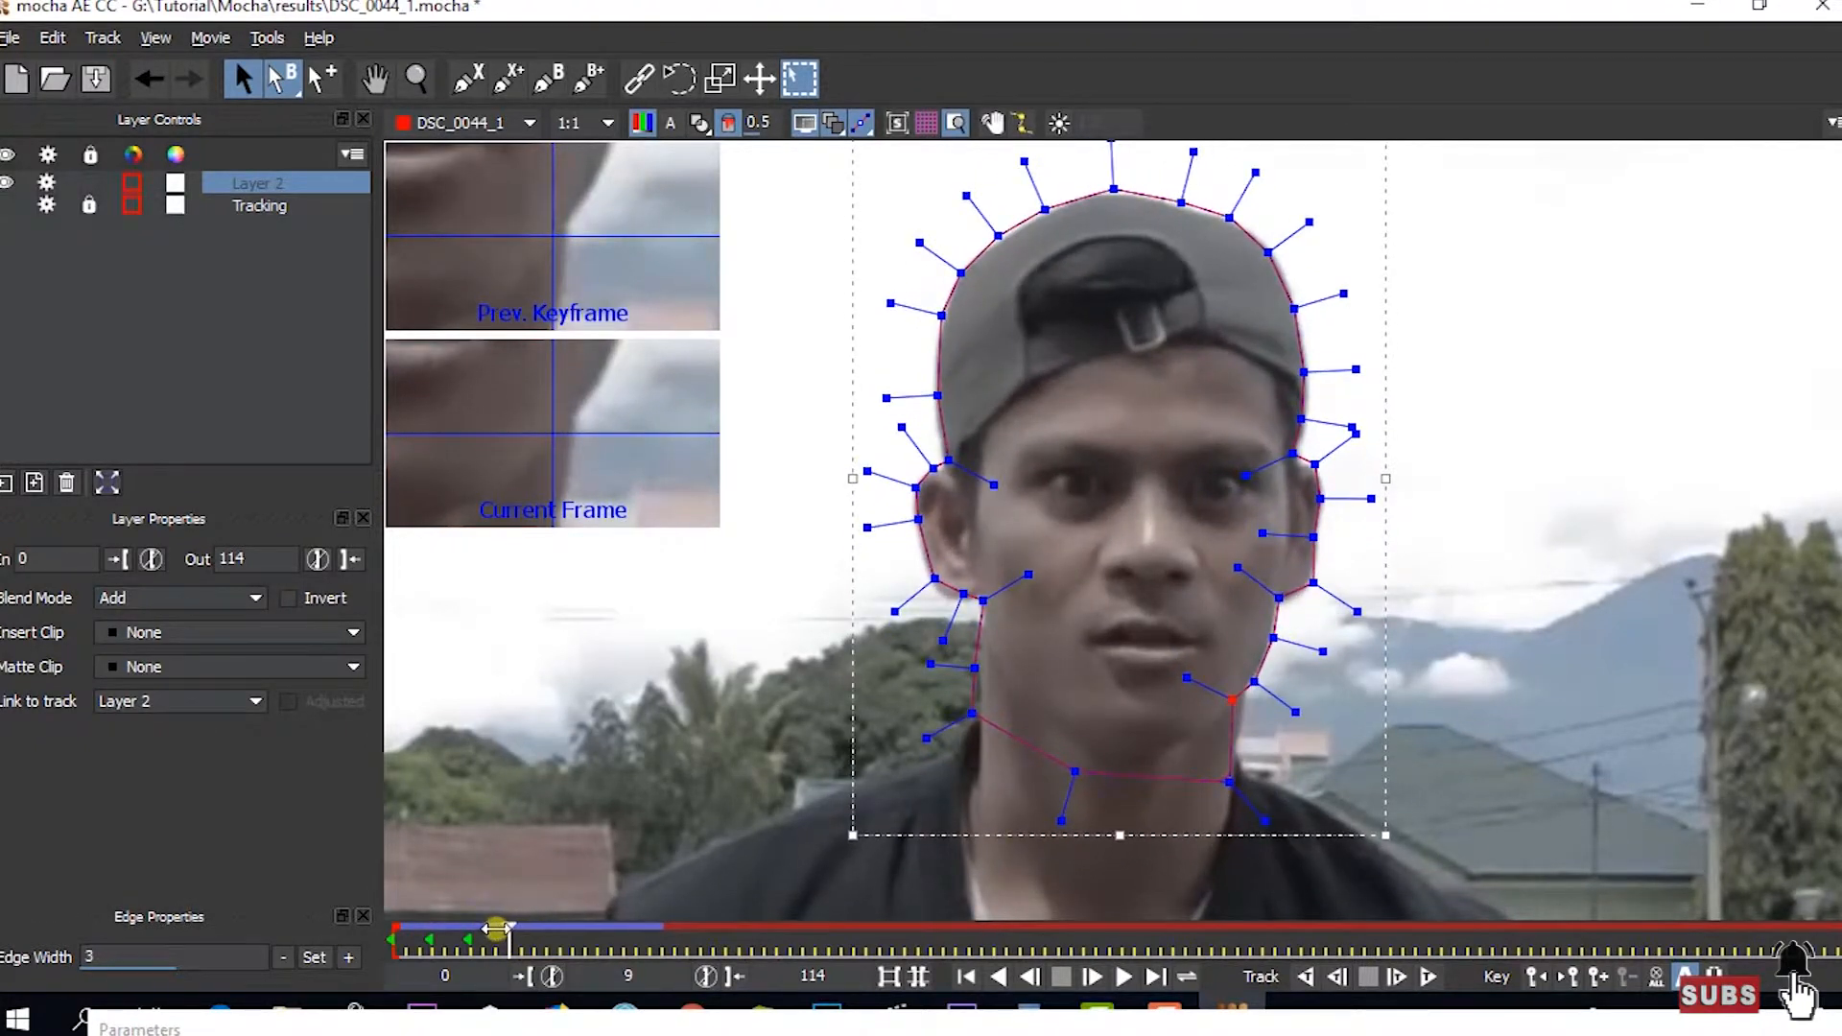
pyautogui.moveTo(794, 447); pyautogui.dragTo(968, 634)
pyautogui.moveTo(918, 508); pyautogui.dragTo(916, 511)
pyautogui.click(974, 667)
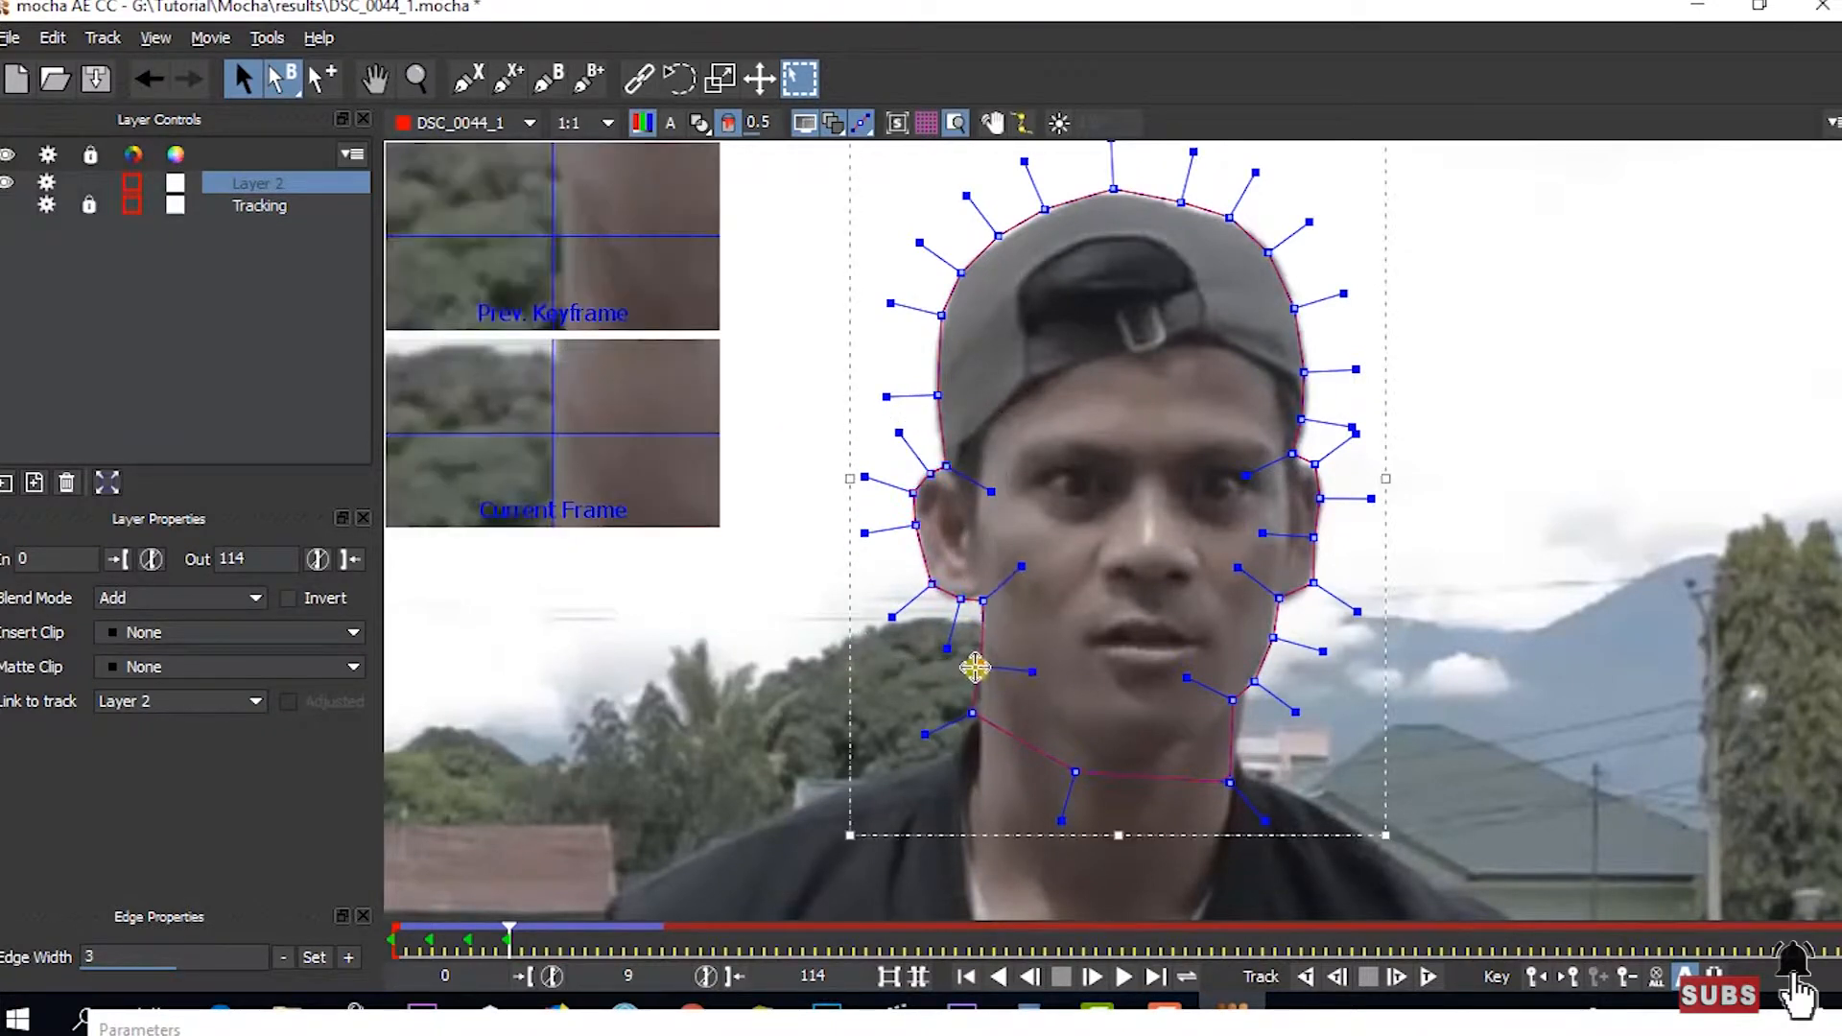
pyautogui.moveTo(969, 703); pyautogui.dragTo(976, 712)
pyautogui.moveTo(1234, 699); pyautogui.dragTo(1241, 702)
pyautogui.moveTo(1233, 772); pyautogui.dragTo(1235, 778)
pyautogui.moveTo(1282, 599); pyautogui.dragTo(1307, 585)
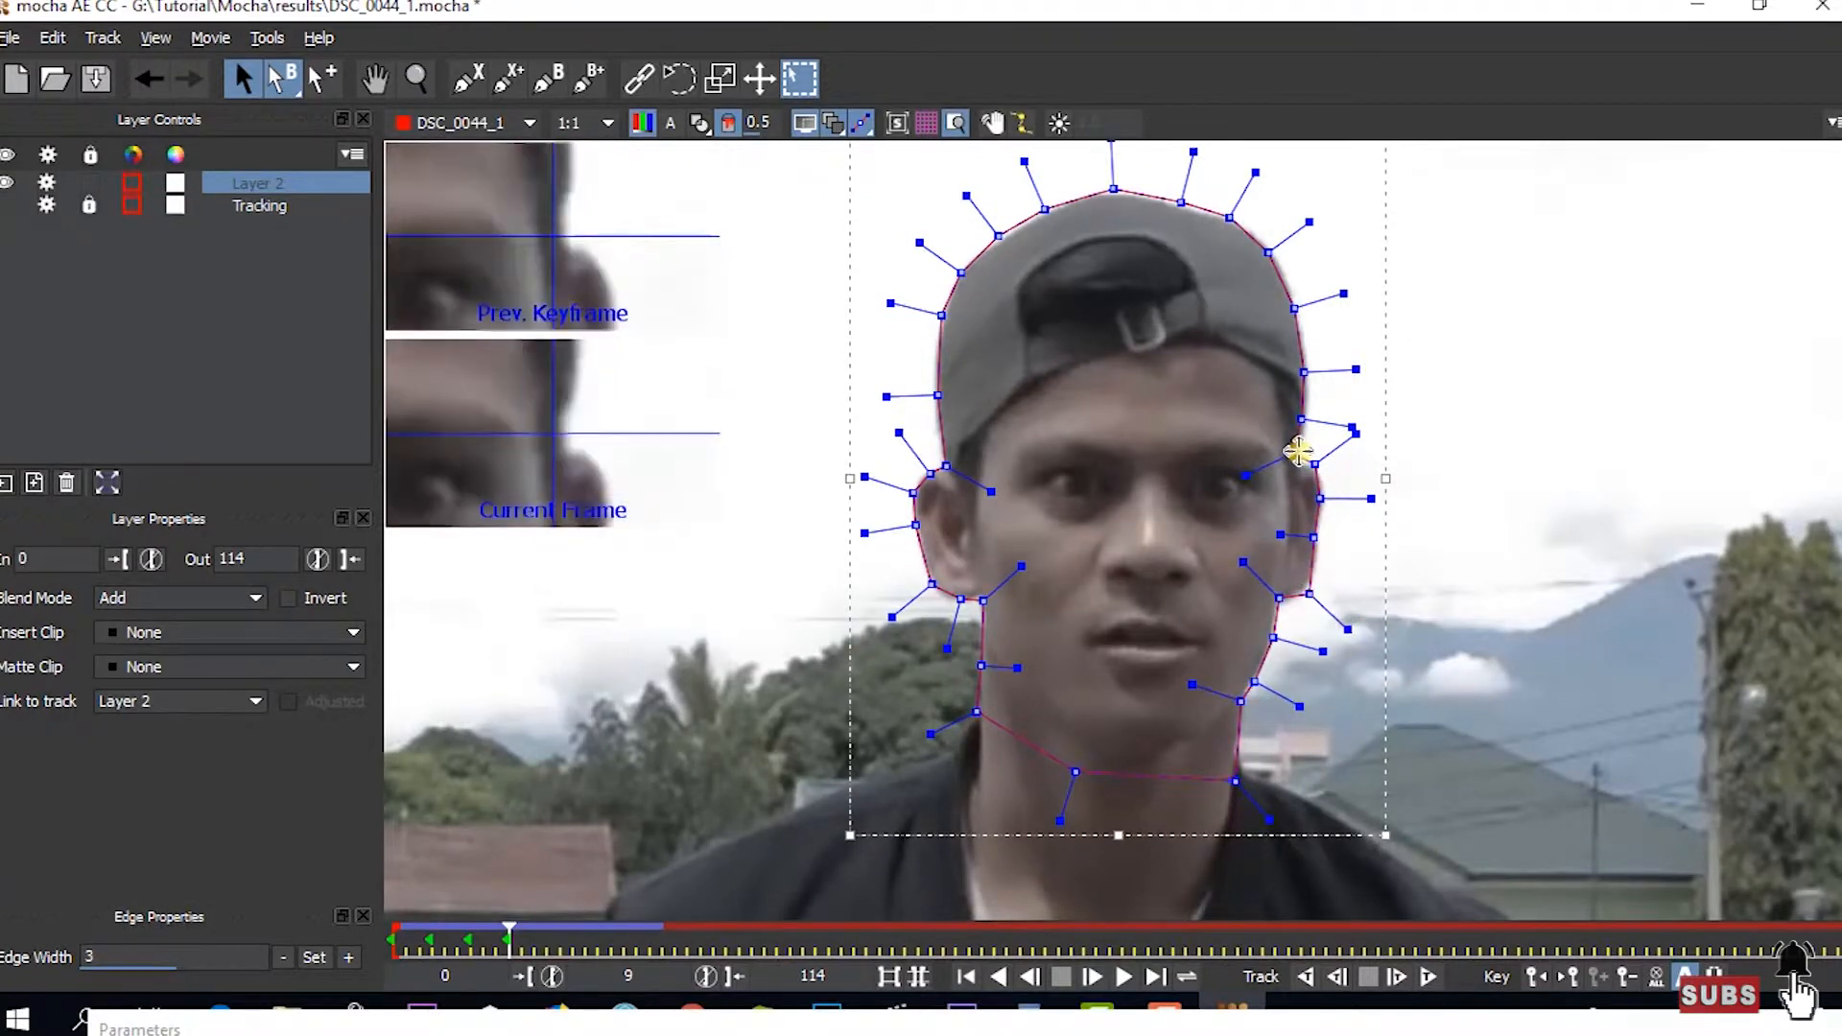
# - Refit the head spline's points along the cap's right edge, crown and upper left curve at frame 9
pyautogui.moveTo(1419, 321); pyautogui.dragTo(1326, 386)
pyautogui.click(1215, 206)
pyautogui.moveTo(1101, 177); pyautogui.dragTo(1091, 180)
pyautogui.click(1232, 217)
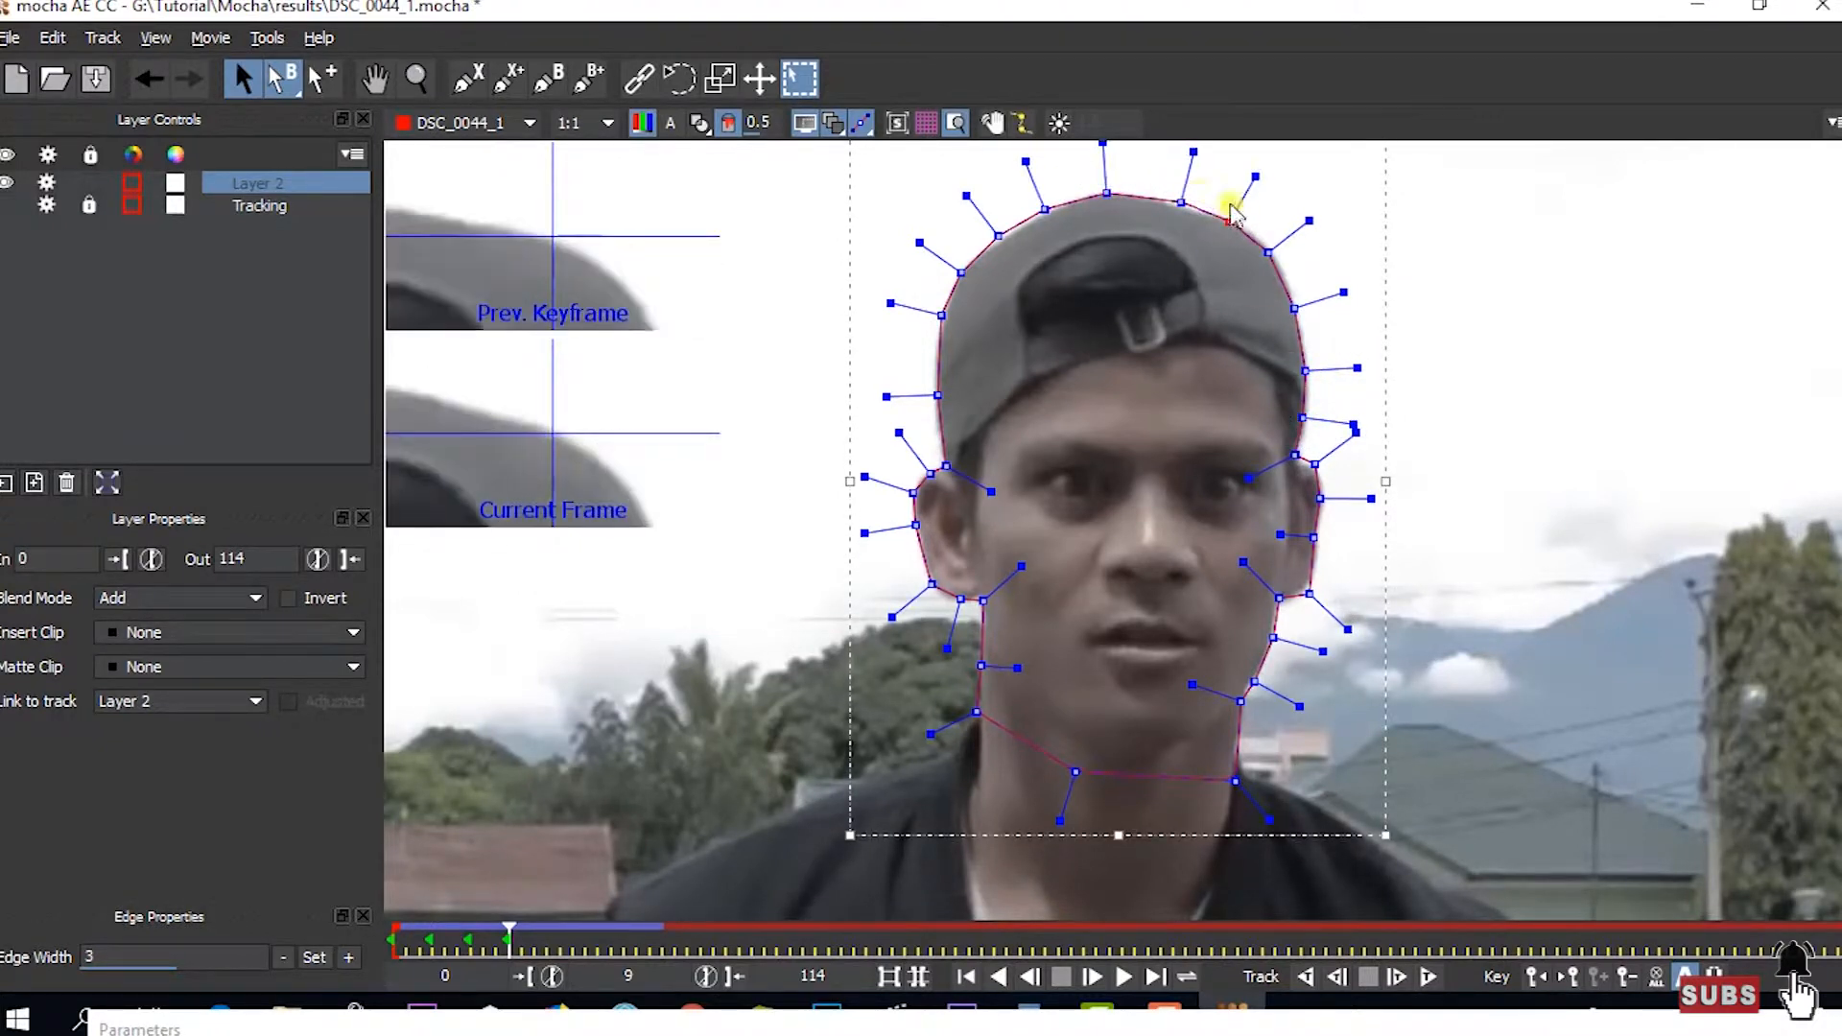
pyautogui.click(998, 235)
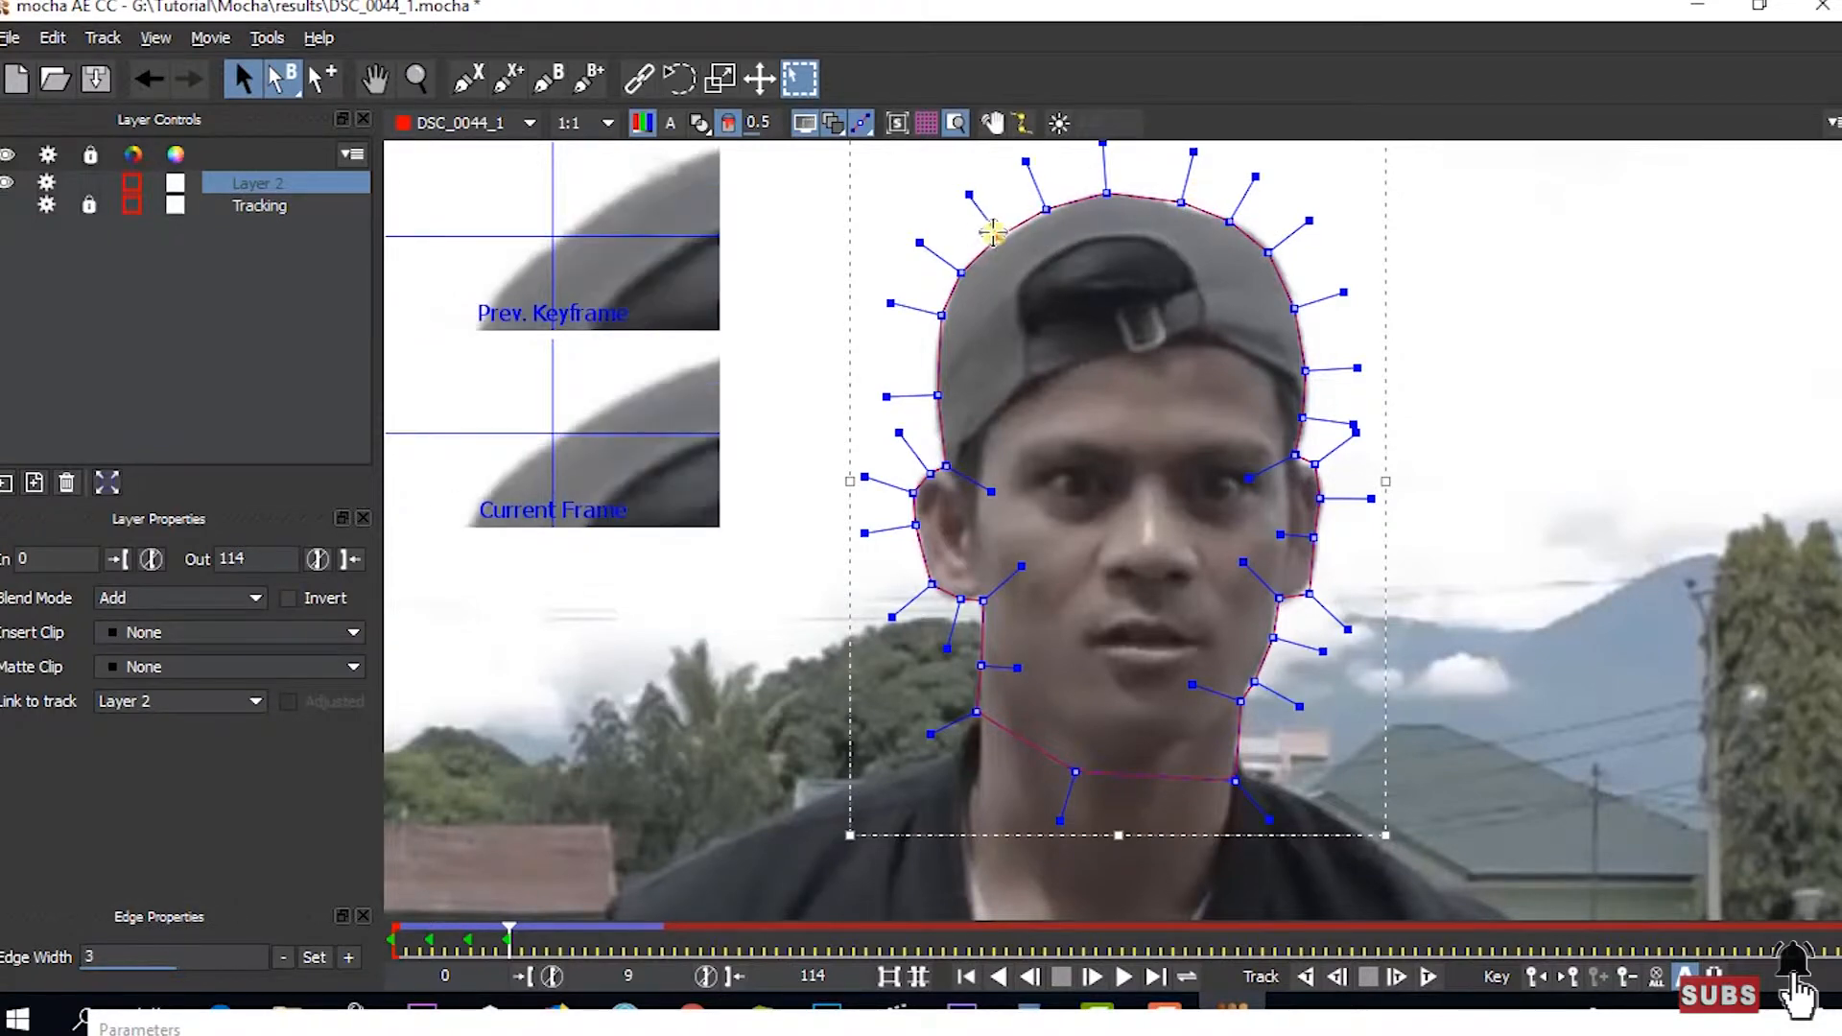
# - At frame 12, shift the groups of head spline points around both ears to match the ear outlines
pyautogui.moveTo(499, 942); pyautogui.dragTo(547, 889)
pyautogui.press('x')
pyautogui.moveTo(1484, 616); pyautogui.dragTo(1488, 604)
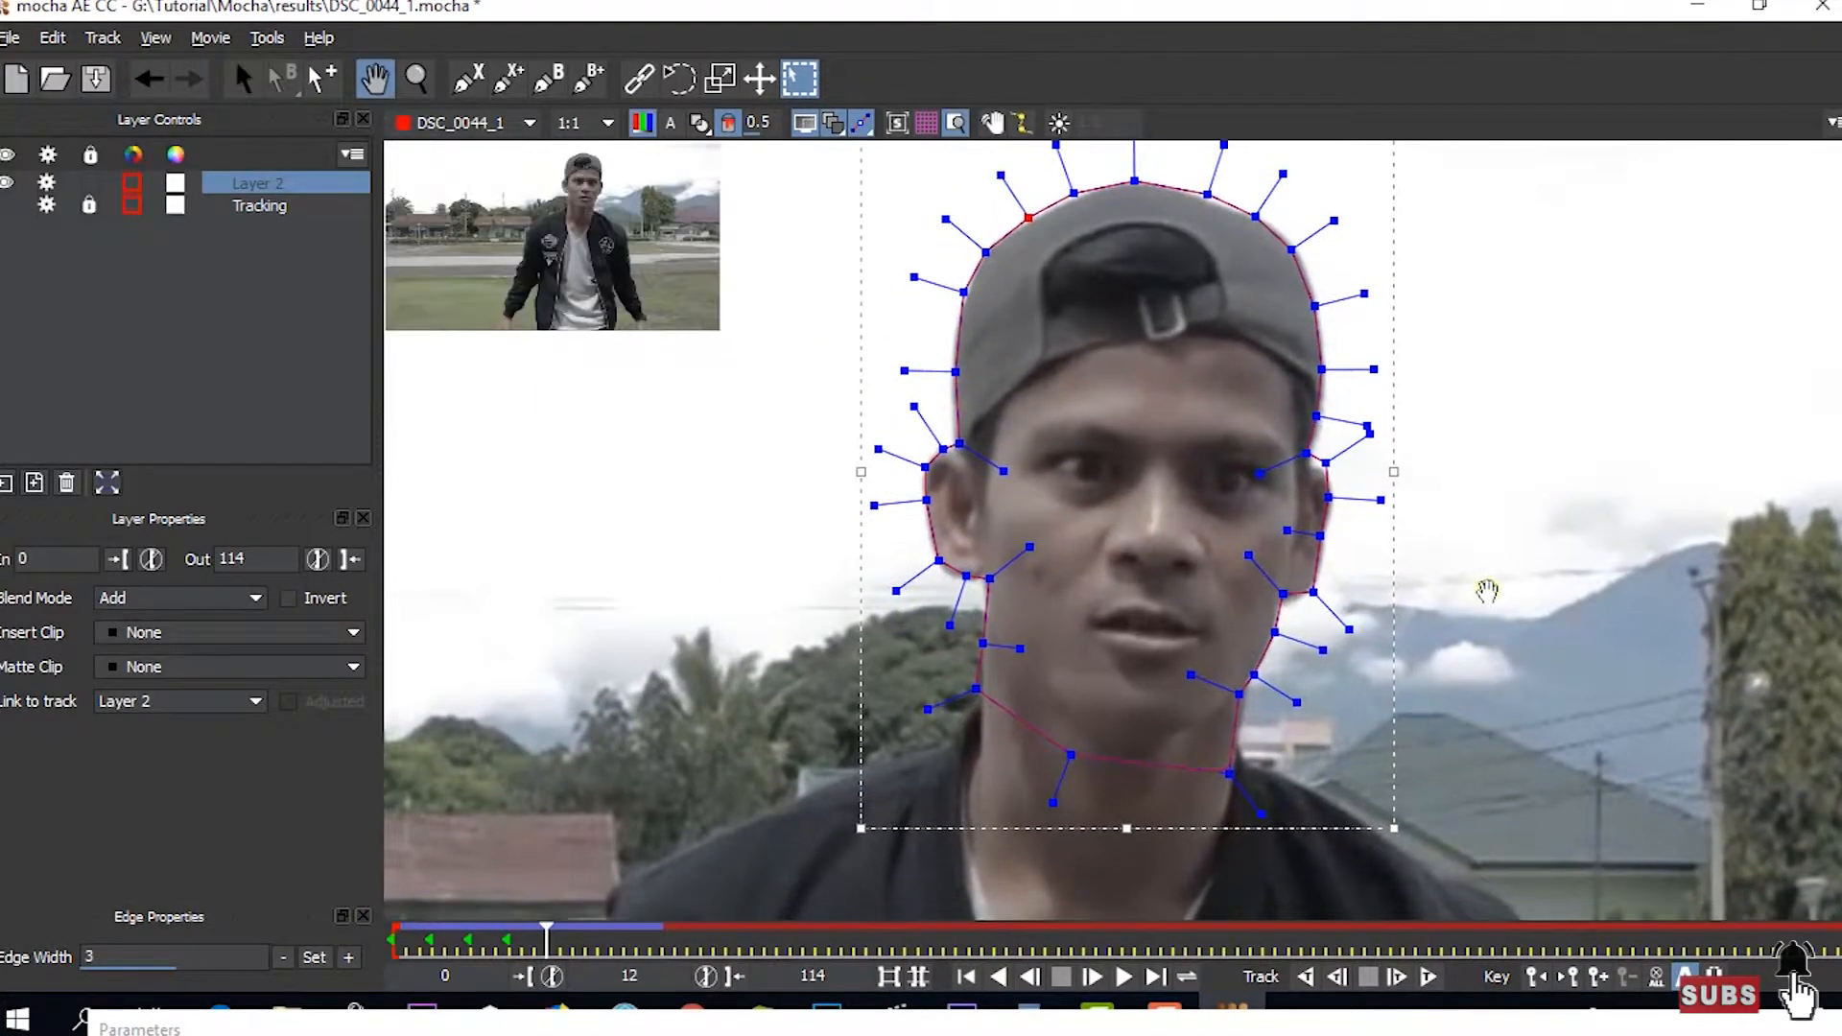
pyautogui.moveTo(800, 397); pyautogui.dragTo(1000, 634)
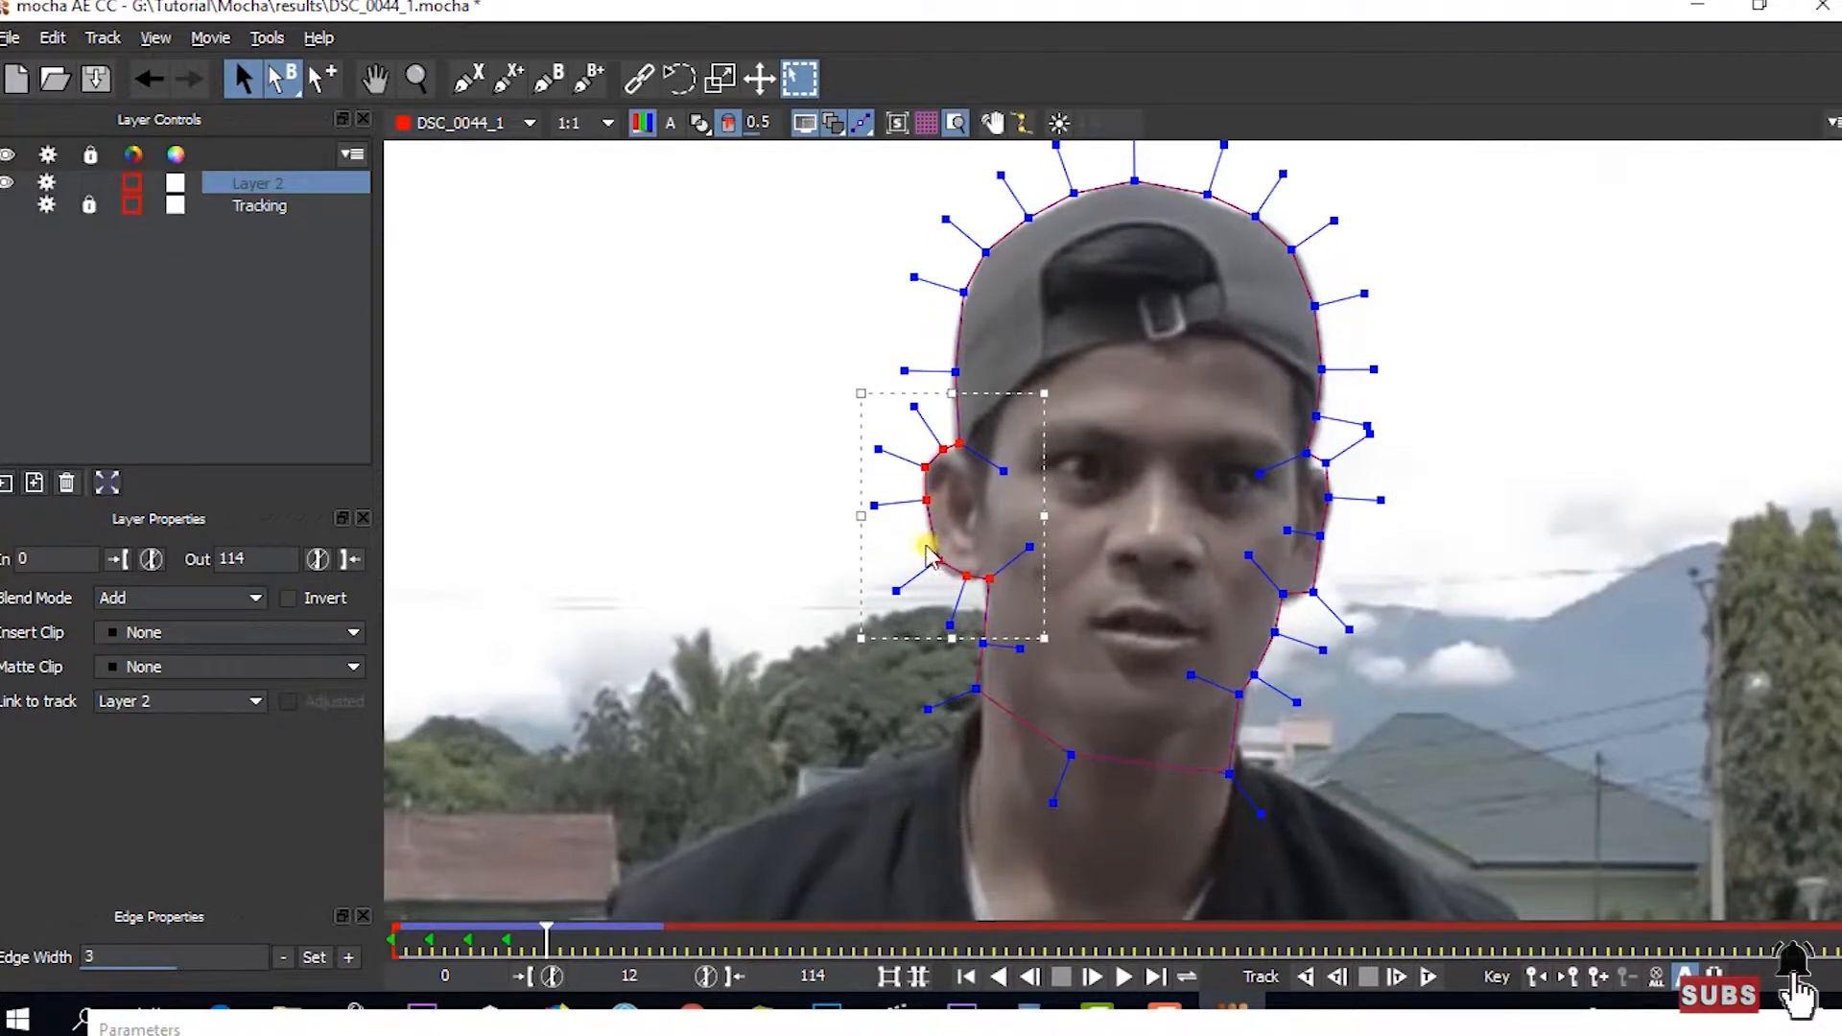
pyautogui.moveTo(937, 559); pyautogui.dragTo(933, 562)
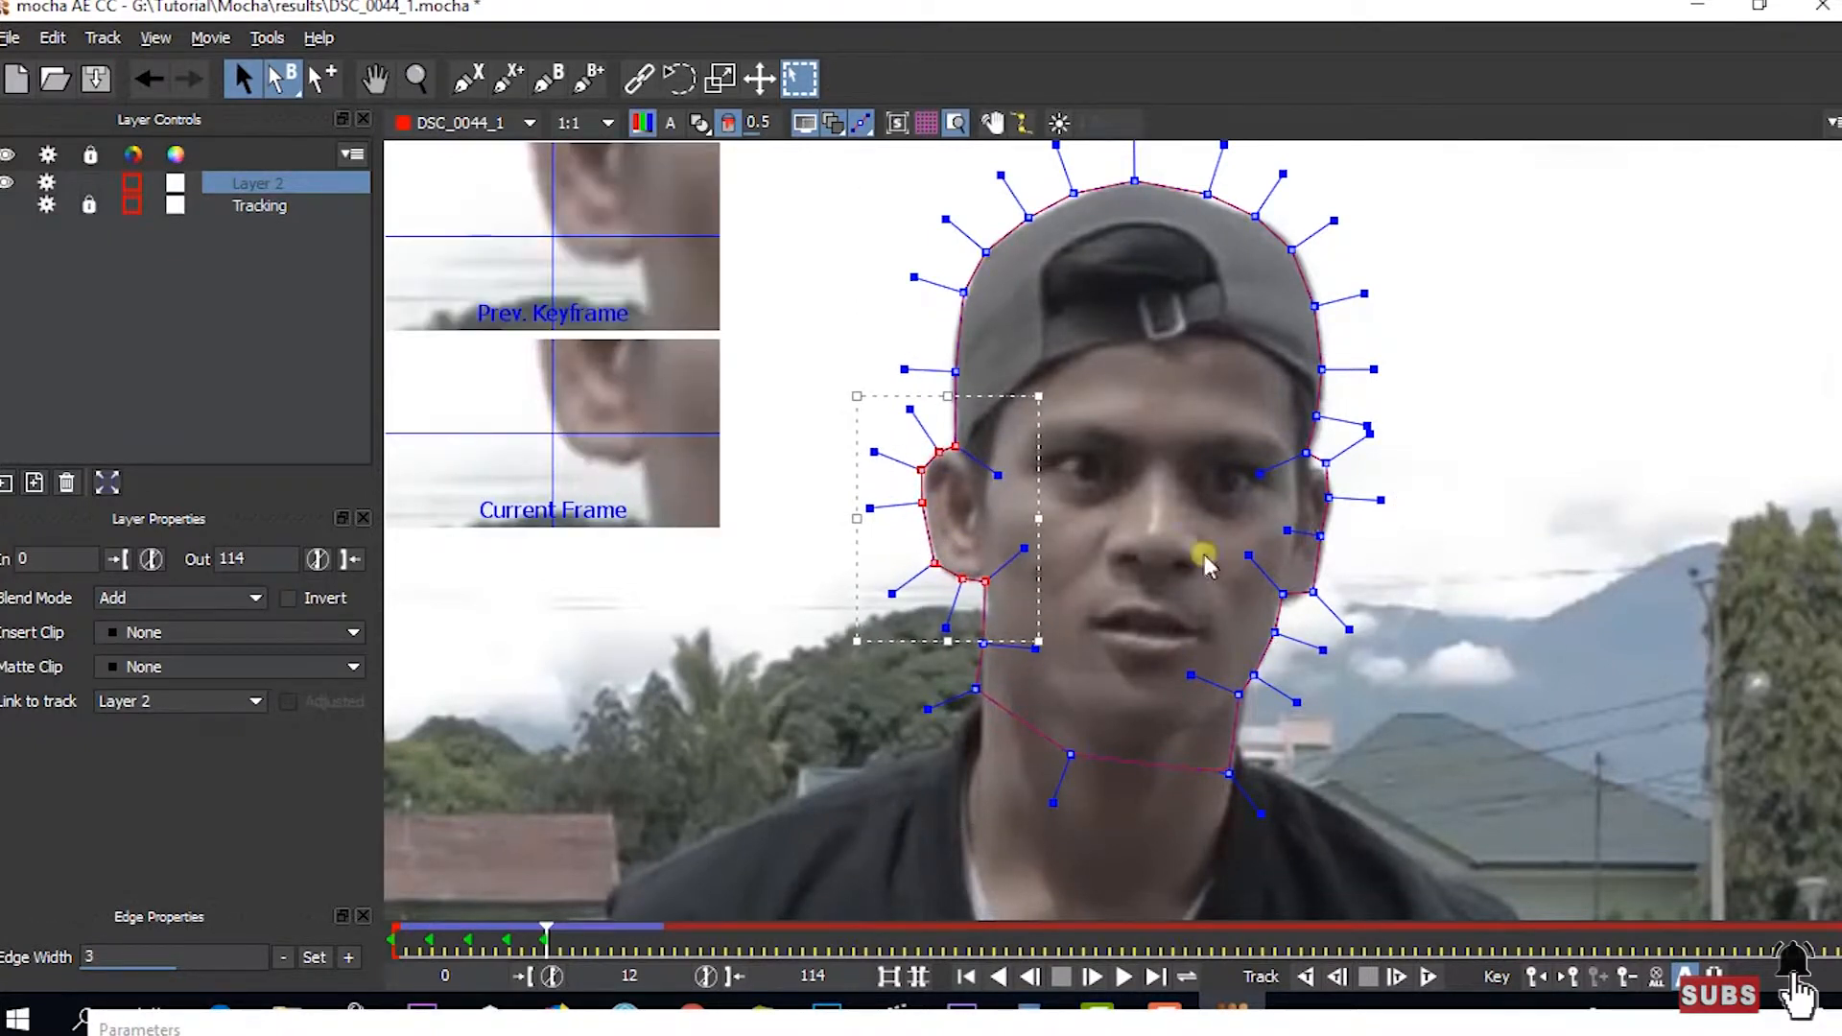
pyautogui.moveTo(1388, 458); pyautogui.dragTo(1284, 594)
pyautogui.click(1595, 485)
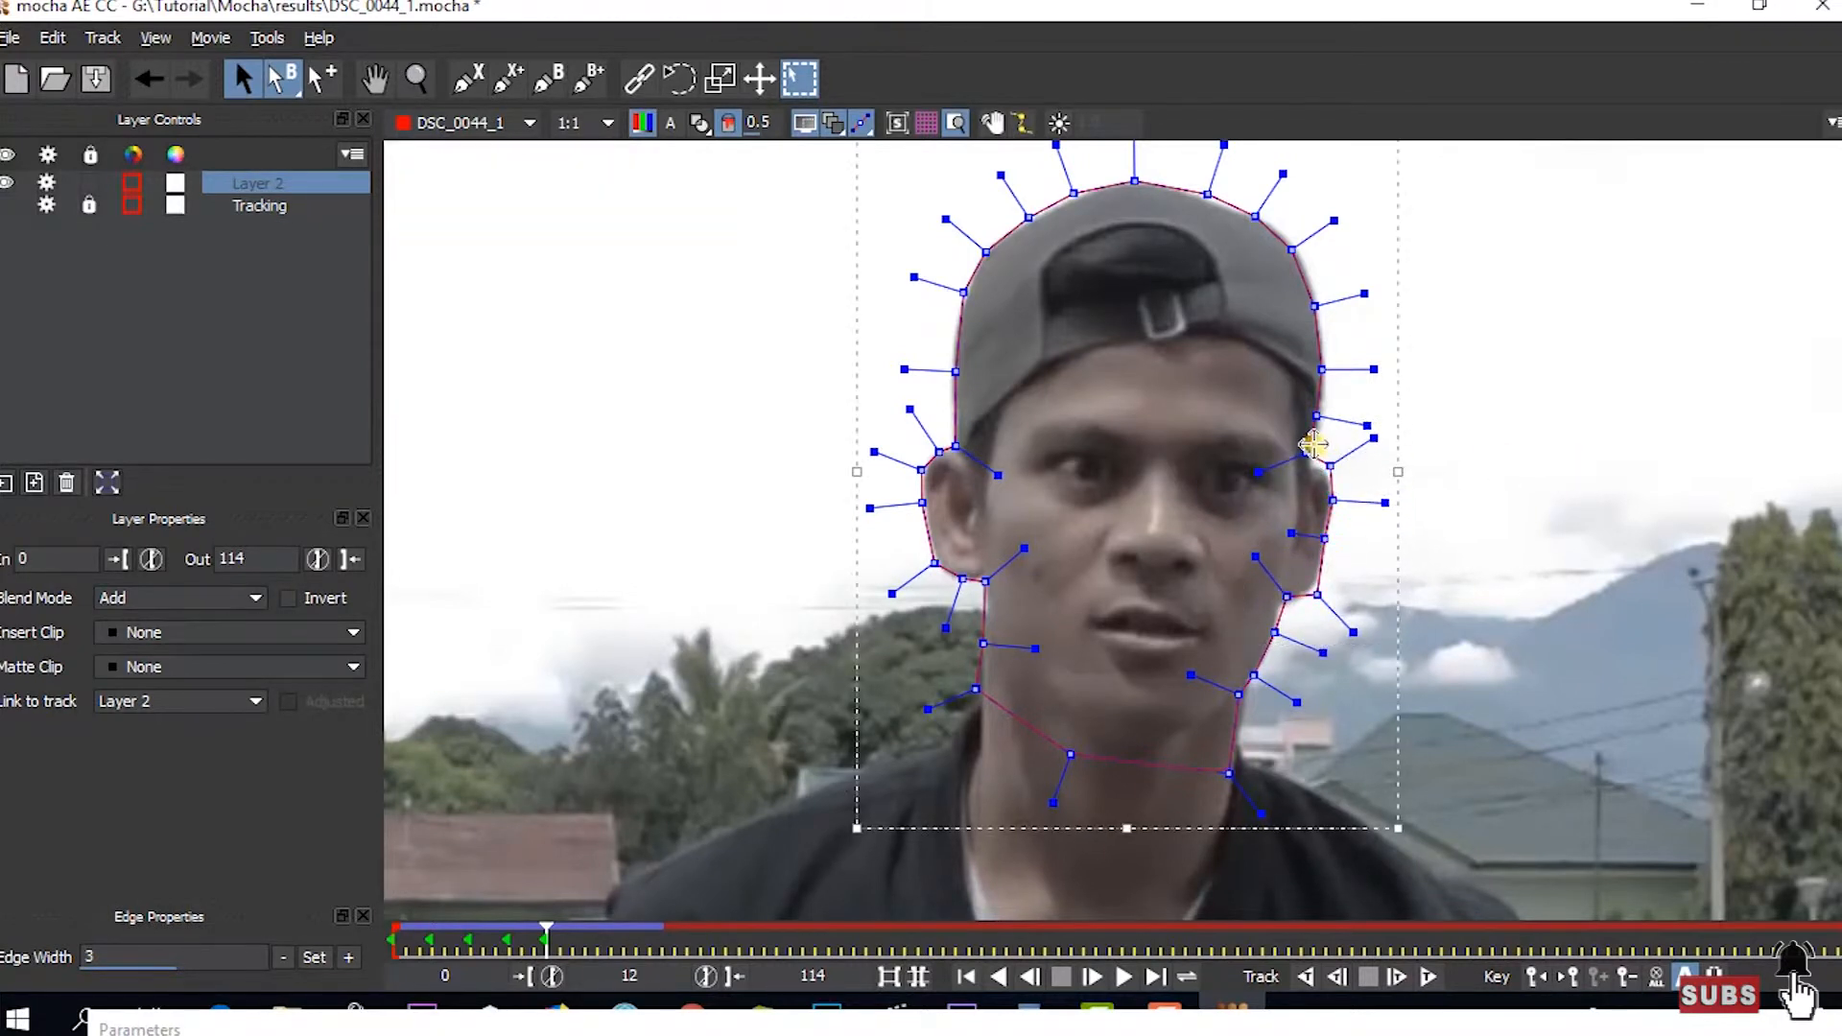
pyautogui.moveTo(1306, 453); pyautogui.dragTo(1312, 461)
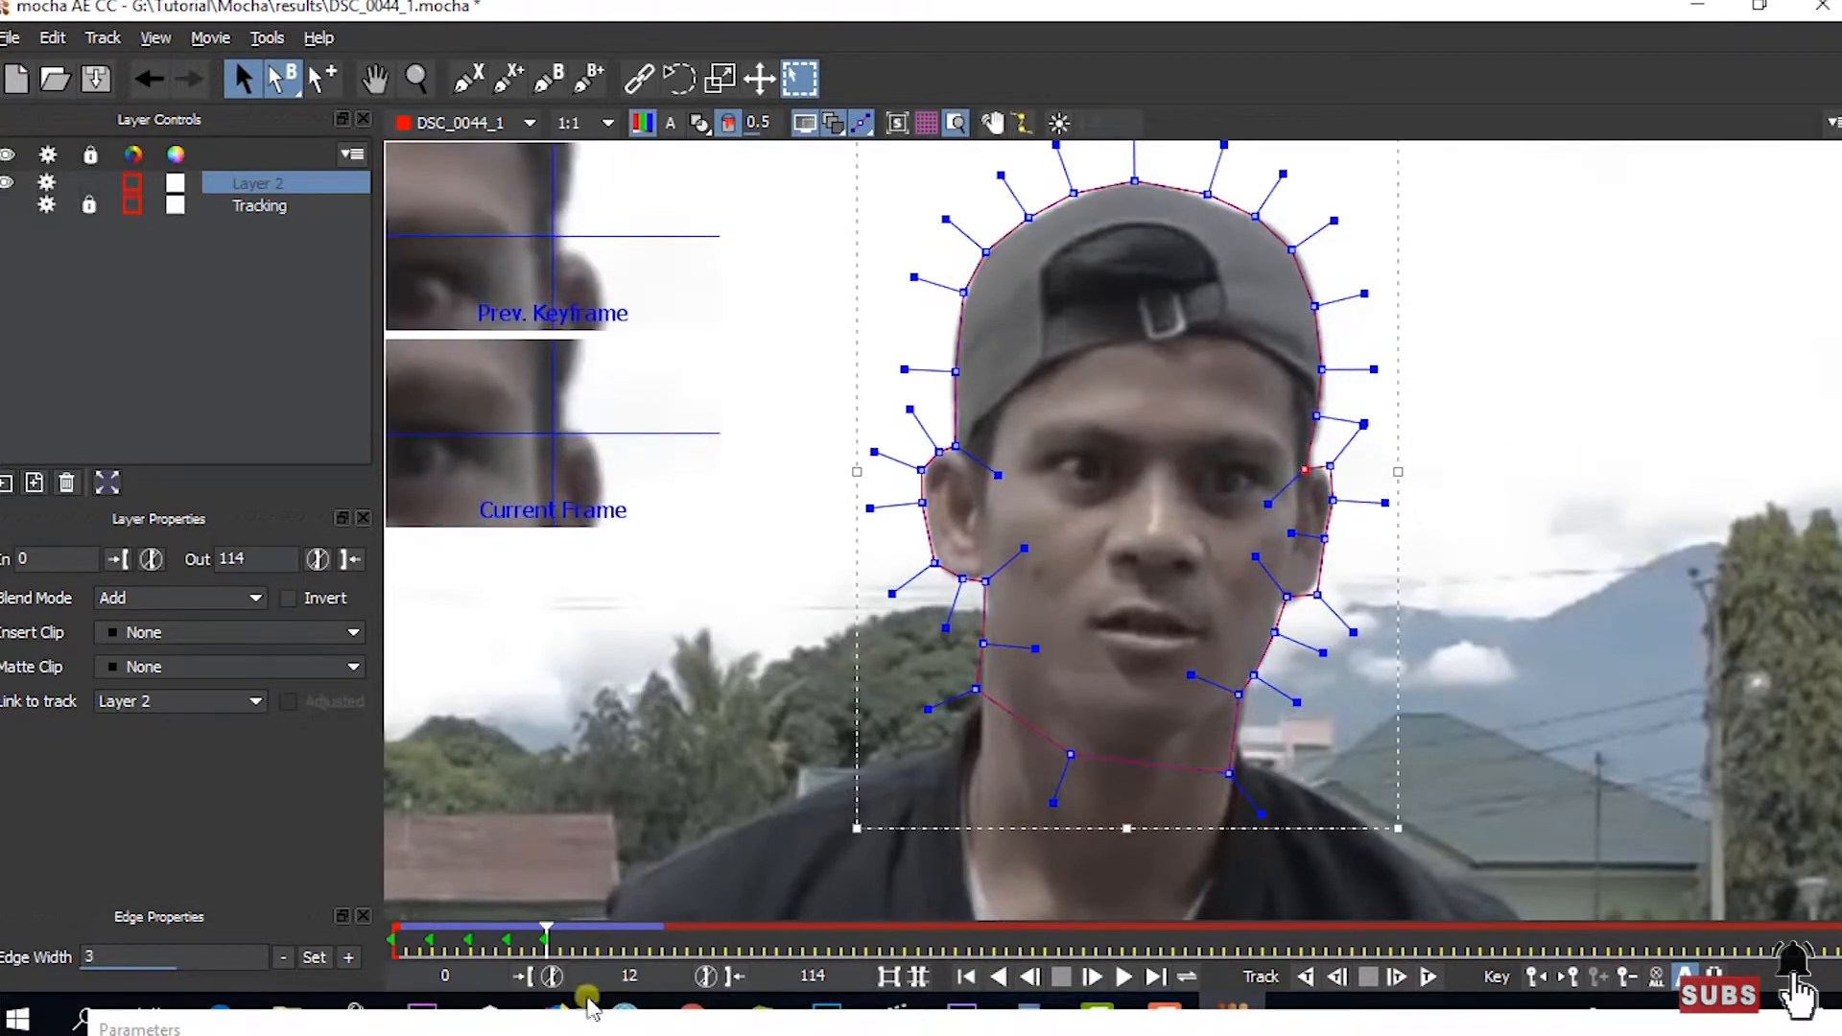
# - At frame 14, reposition the head spline's points on the cap's right side and around the adjacent ear and jaw
pyautogui.moveTo(546, 937); pyautogui.dragTo(573, 937)
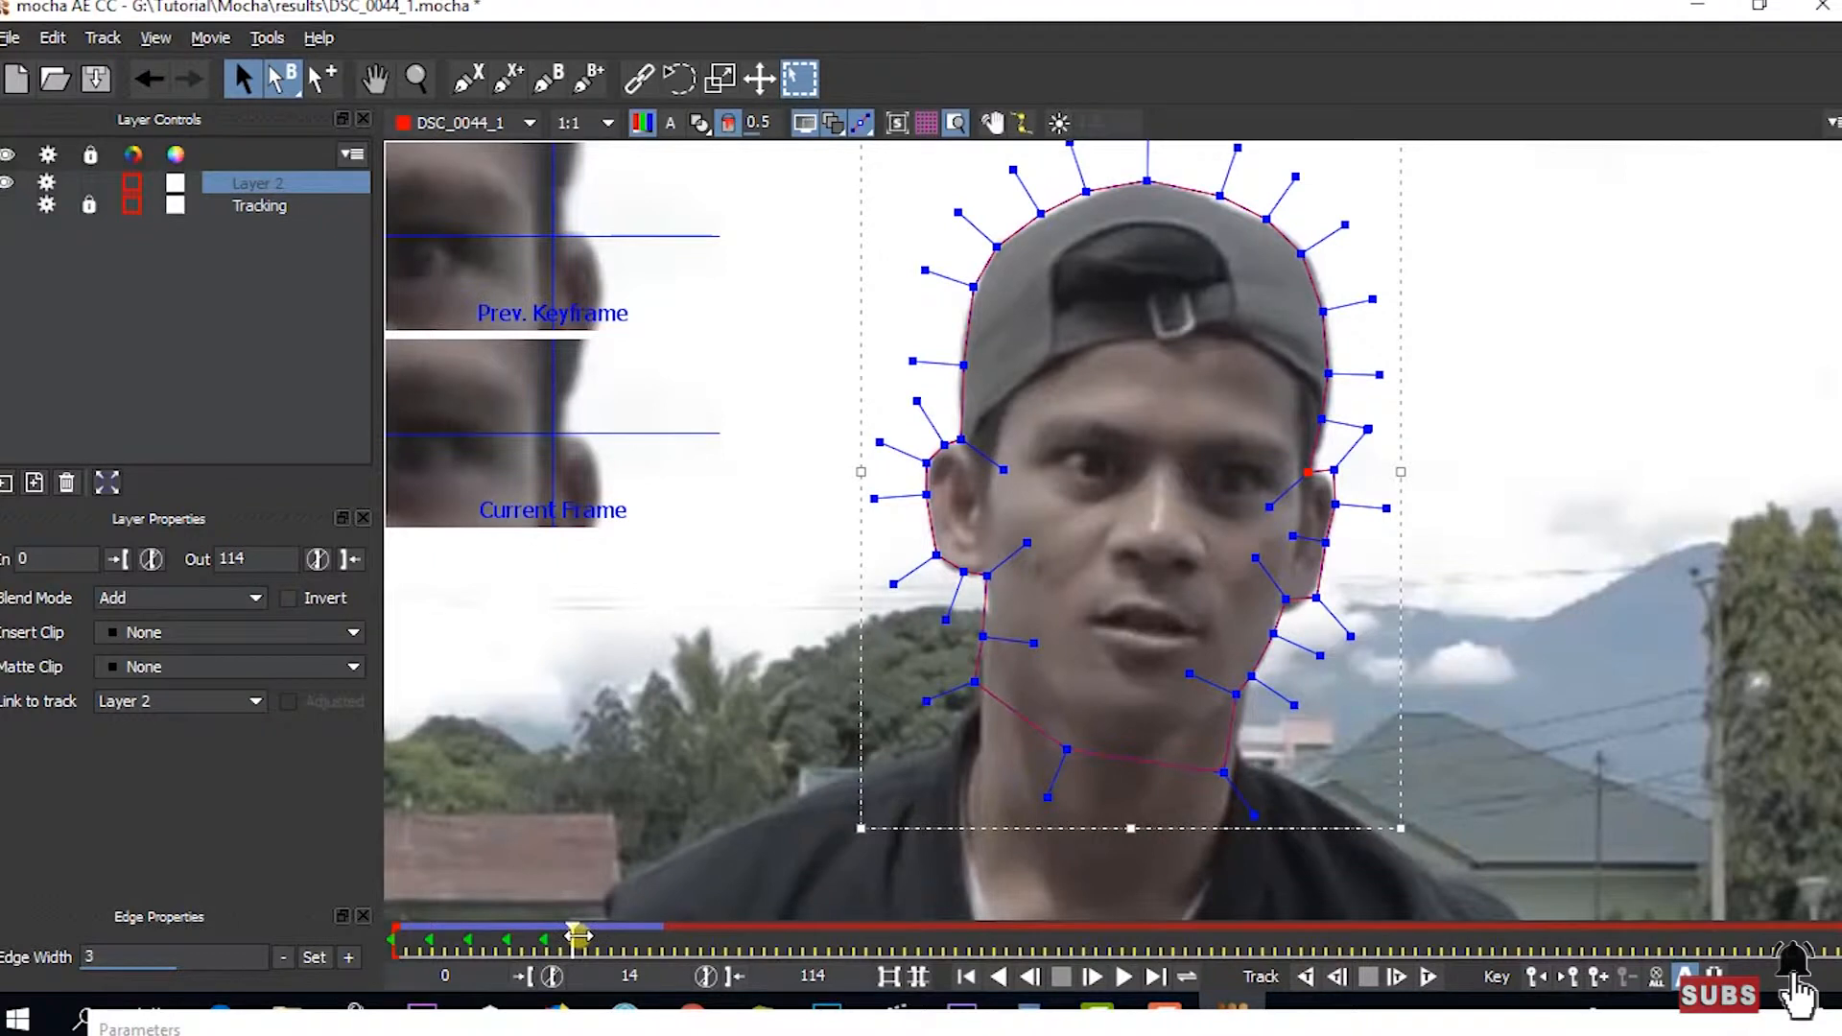
pyautogui.moveTo(571, 935); pyautogui.dragTo(579, 935)
pyautogui.click(571, 935)
pyautogui.moveTo(1300, 254); pyautogui.dragTo(1306, 256)
pyautogui.moveTo(1219, 195); pyautogui.dragTo(1219, 201)
pyautogui.moveTo(1328, 374); pyautogui.dragTo(1309, 471)
pyautogui.moveTo(1310, 600); pyautogui.dragTo(1269, 626)
# - Return to frame 0, refine the head spline point on the cap's left edge, and lock Layer 2
pyautogui.moveTo(572, 943); pyautogui.dragTo(365, 901)
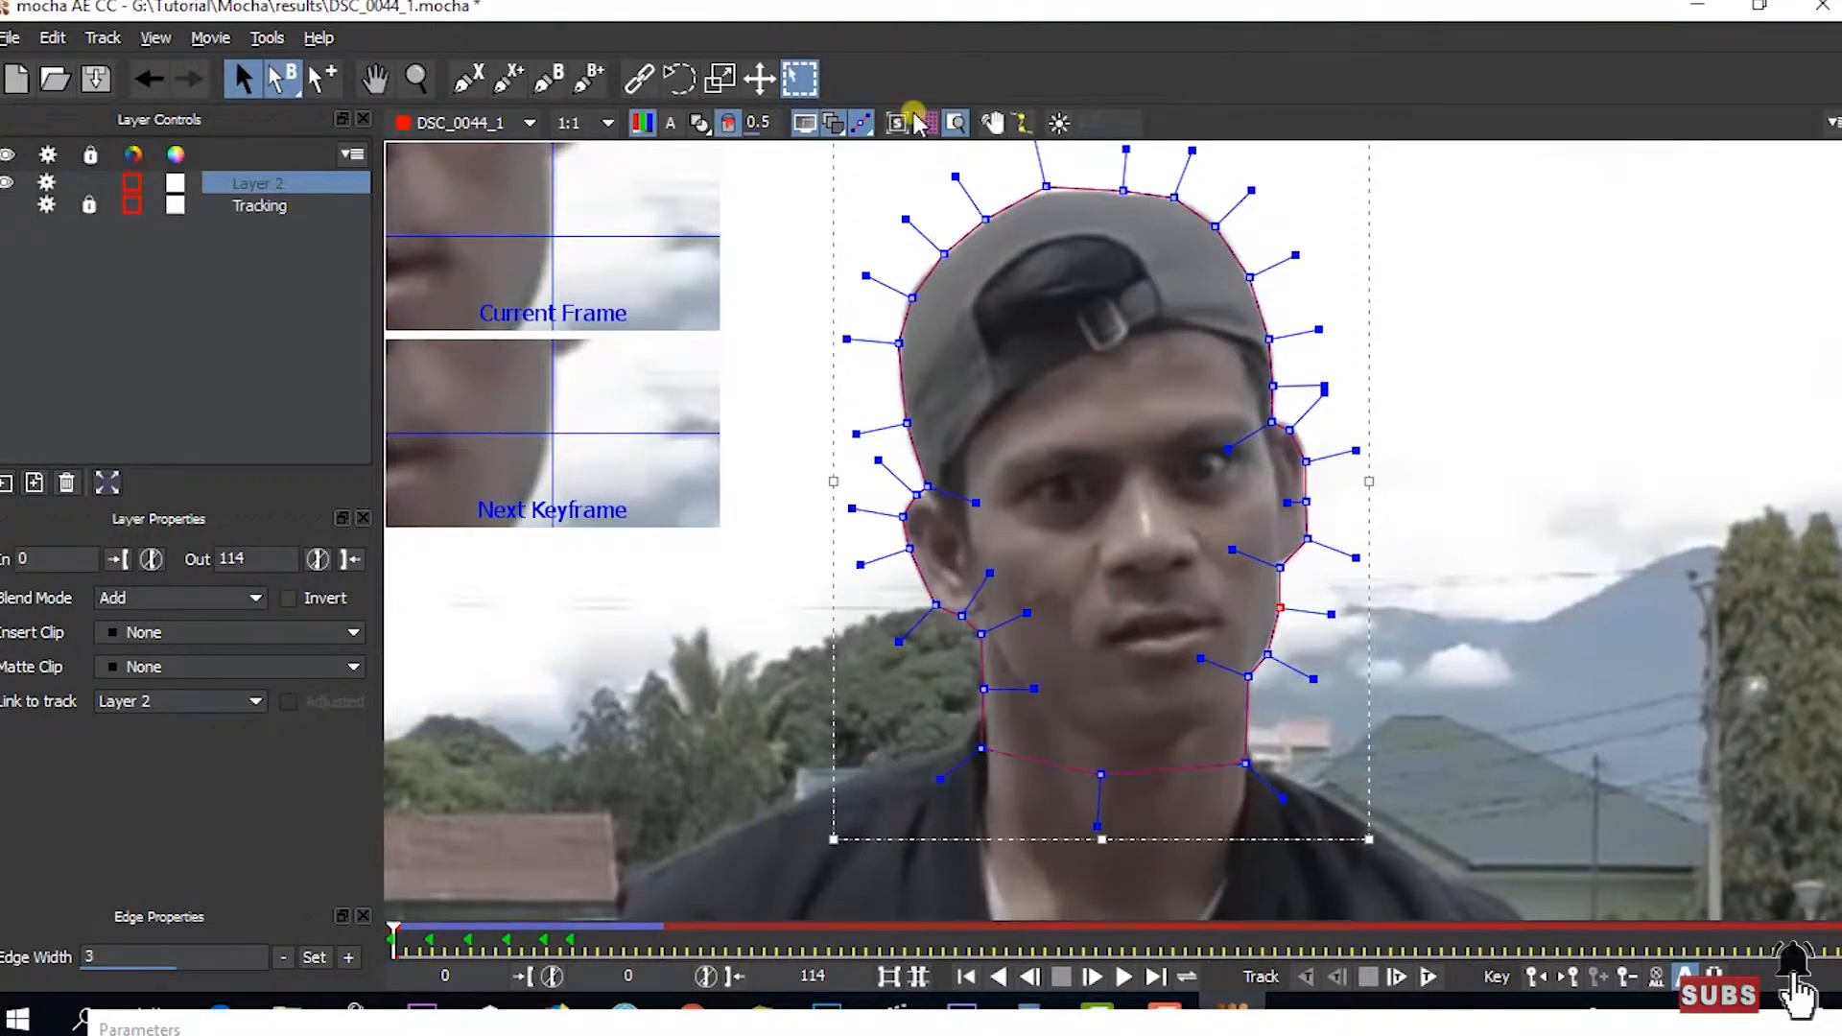
pyautogui.moveTo(911, 297); pyautogui.dragTo(907, 292)
pyautogui.press('x')
pyautogui.moveTo(1117, 521); pyautogui.dragTo(1189, 313)
pyautogui.press('x')
pyautogui.moveTo(1161, 478); pyautogui.dragTo(1160, 435)
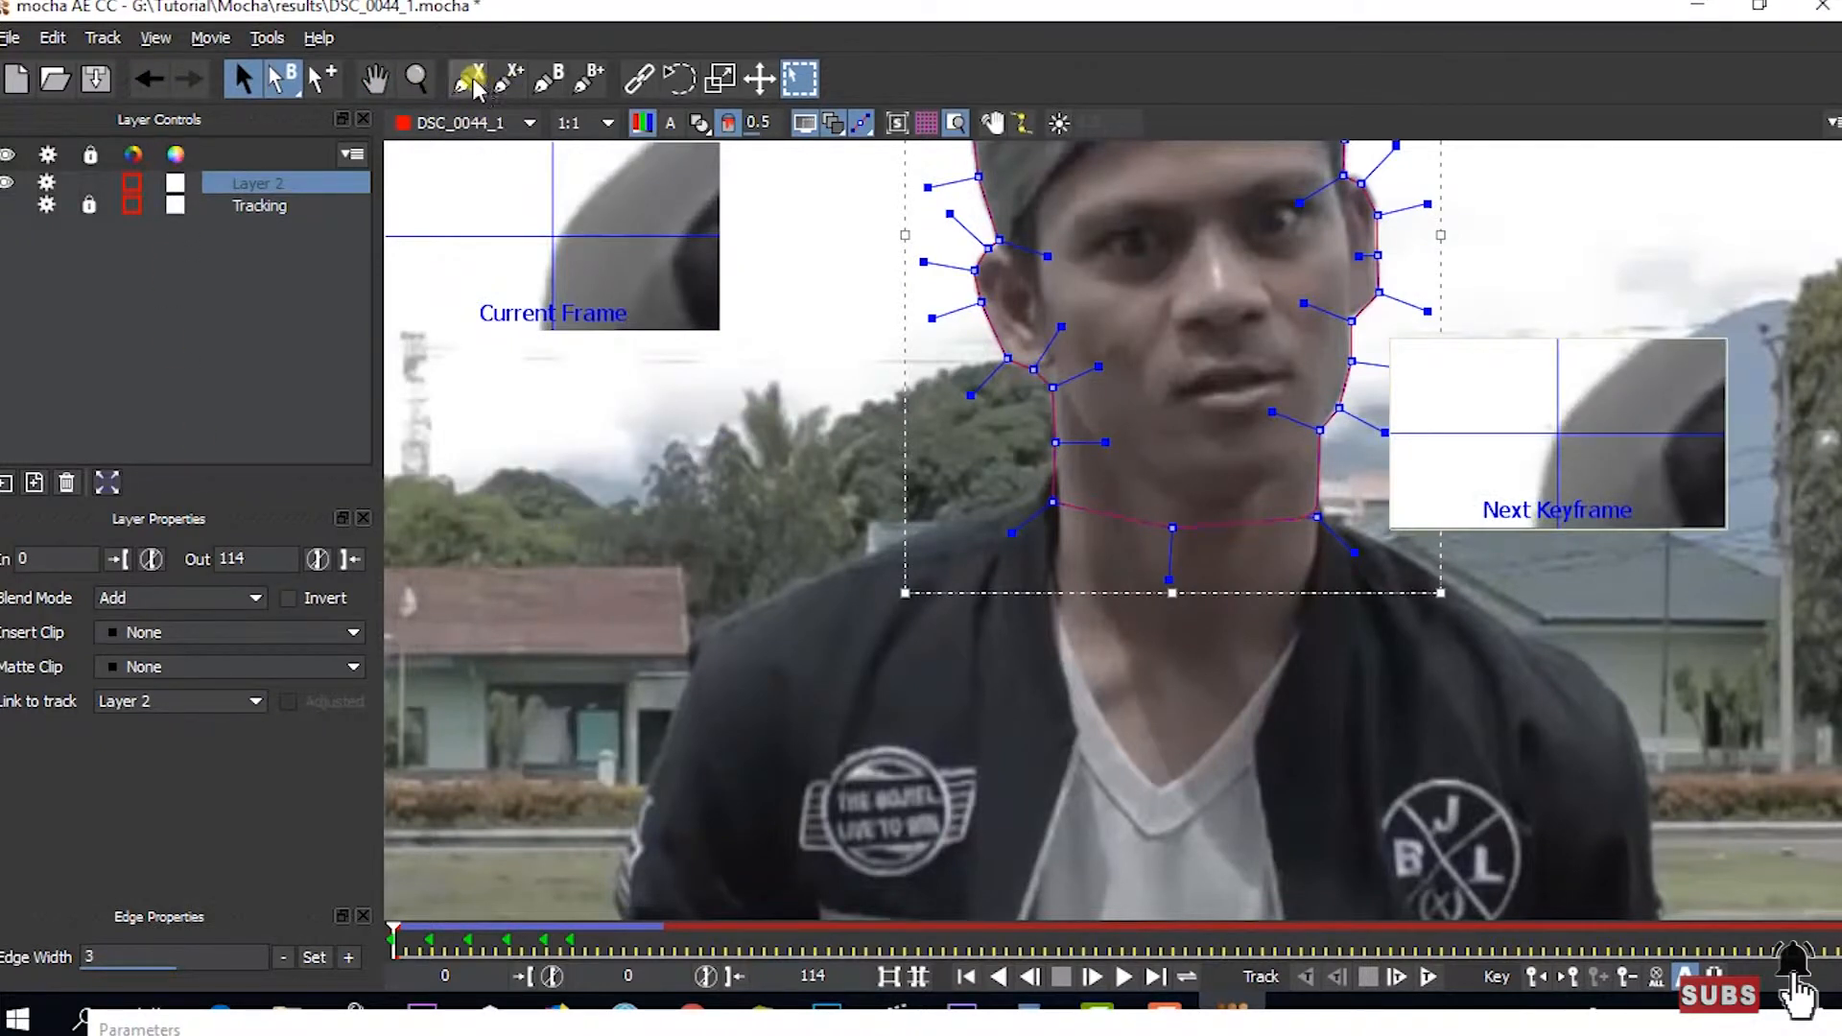
pyautogui.click(88, 184)
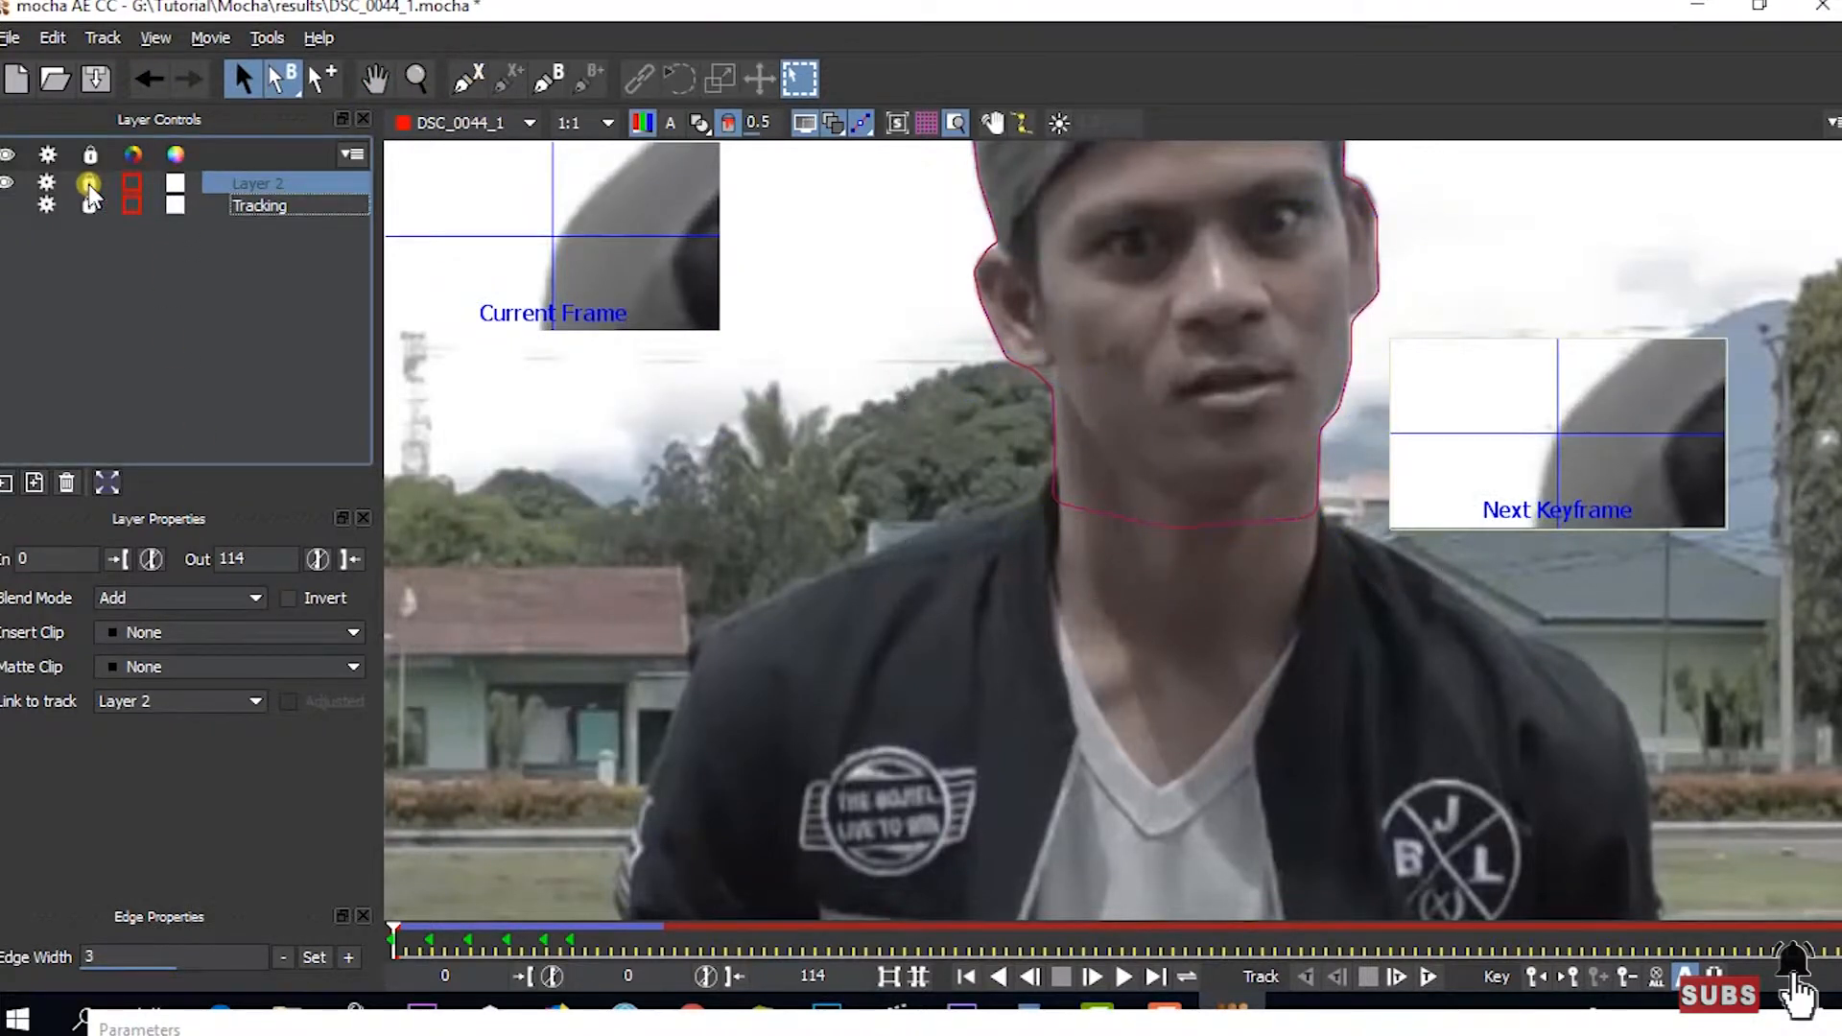
# - Start an X-spline for the torso at frame 0, placing points from the neck along the left-hand shoulder and down the sleeve
pyautogui.click(467, 78)
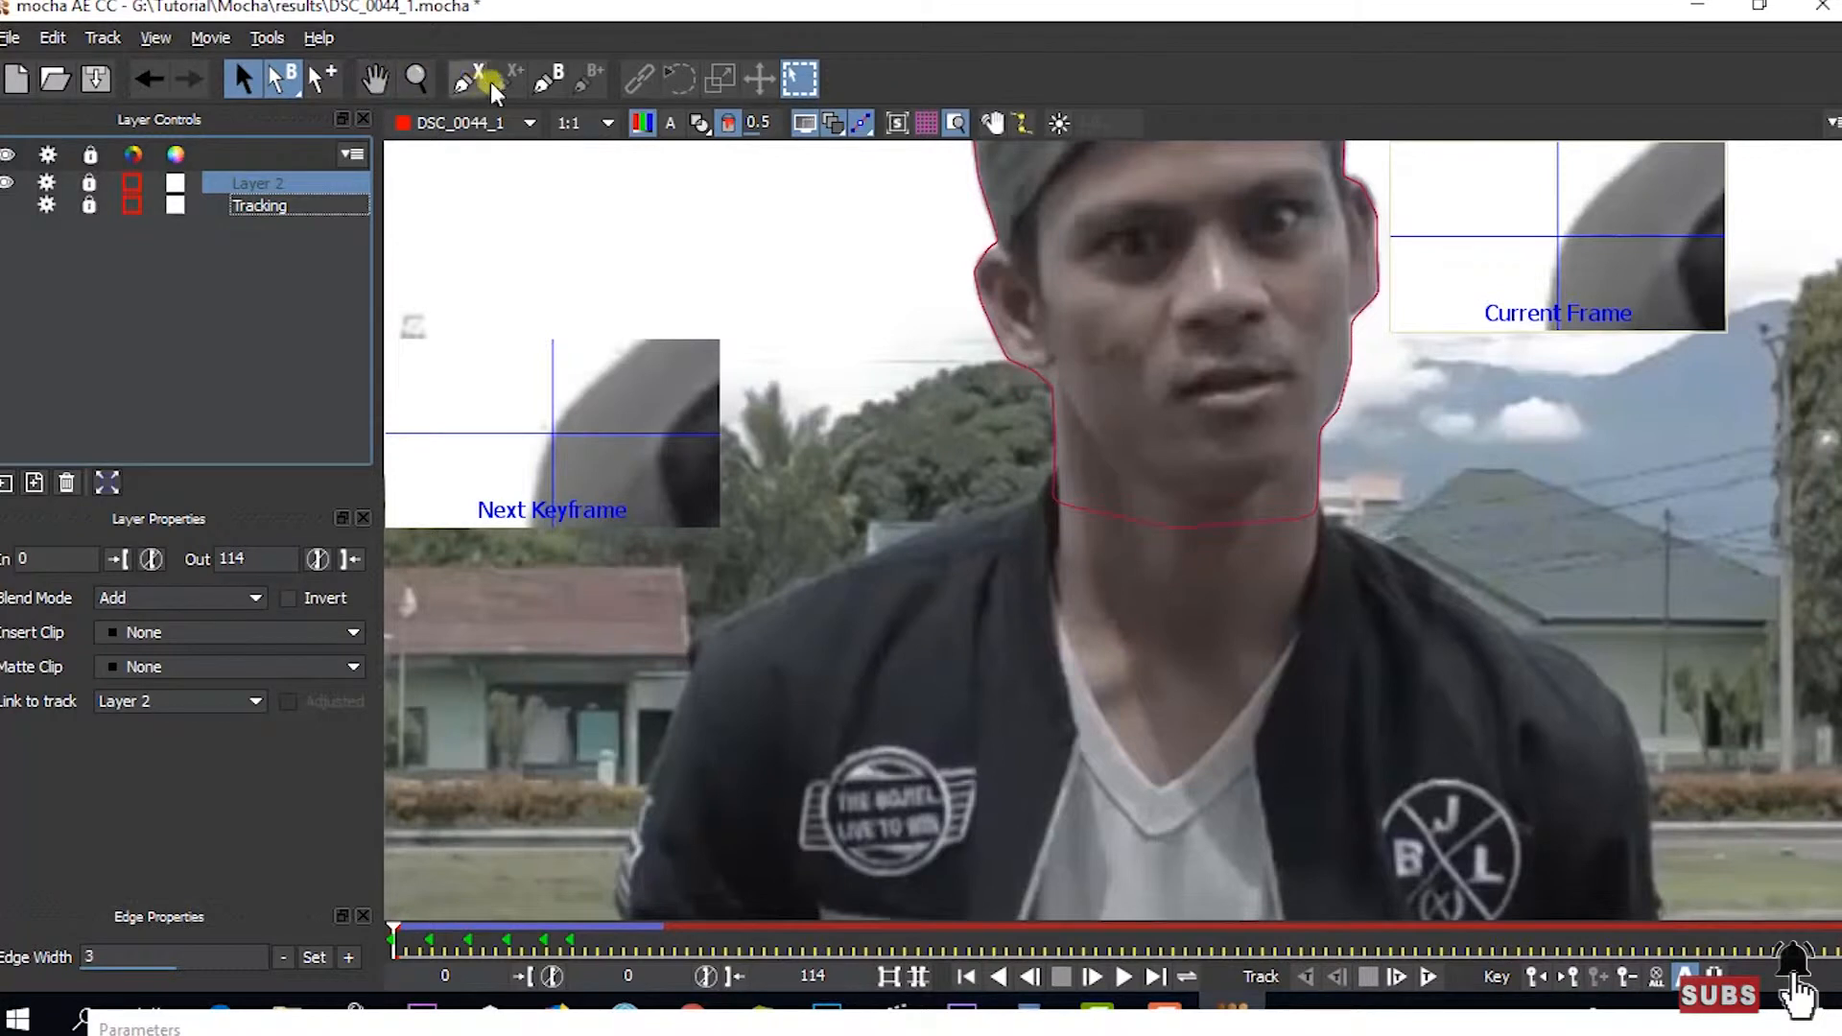
pyautogui.press('x')
pyautogui.moveTo(1065, 467); pyautogui.dragTo(1090, 359)
pyautogui.click(1083, 360)
pyautogui.click(1052, 387)
pyautogui.click(840, 464)
pyautogui.click(774, 505)
pyautogui.click(725, 534)
pyautogui.click(674, 665)
pyautogui.click(648, 787)
pyautogui.moveTo(644, 850); pyautogui.dragTo(635, 801)
pyautogui.hotkey('ctrl', 'z')
pyautogui.moveTo(646, 831)
pyautogui.mouseDown()
pyautogui.moveTo(635, 809)
pyautogui.moveTo(653, 817)
pyautogui.mouseUp()
pyautogui.click(644, 894)
# - Continue the torso spline across the chest below the jacket patches and up the right-hand sleeve to the shoulder
pyautogui.click(1259, 884)
pyautogui.moveTo(1717, 866); pyautogui.dragTo(1501, 879)
pyautogui.click(1697, 867)
pyautogui.click(1676, 725)
pyautogui.click(1671, 641)
pyautogui.click(1634, 587)
pyautogui.moveTo(1634, 587); pyautogui.dragTo(1645, 590)
pyautogui.click(1597, 539)
pyautogui.moveTo(1515, 512); pyautogui.dragTo(1502, 495)
# - Complete the torso spline along the collar and across the neck under the chin, then refit the left-hand shoulder point
pyautogui.click(1381, 421)
pyautogui.click(1341, 409)
pyautogui.moveTo(1341, 408); pyautogui.dragTo(1350, 409)
pyautogui.click(1341, 380)
pyautogui.click(1278, 337)
pyautogui.click(1186, 358)
pyautogui.rightClick(1185, 360)
pyautogui.moveTo(887, 451)
pyautogui.mouseDown()
pyautogui.moveTo(906, 422)
pyautogui.moveTo(913, 438)
pyautogui.mouseUp()
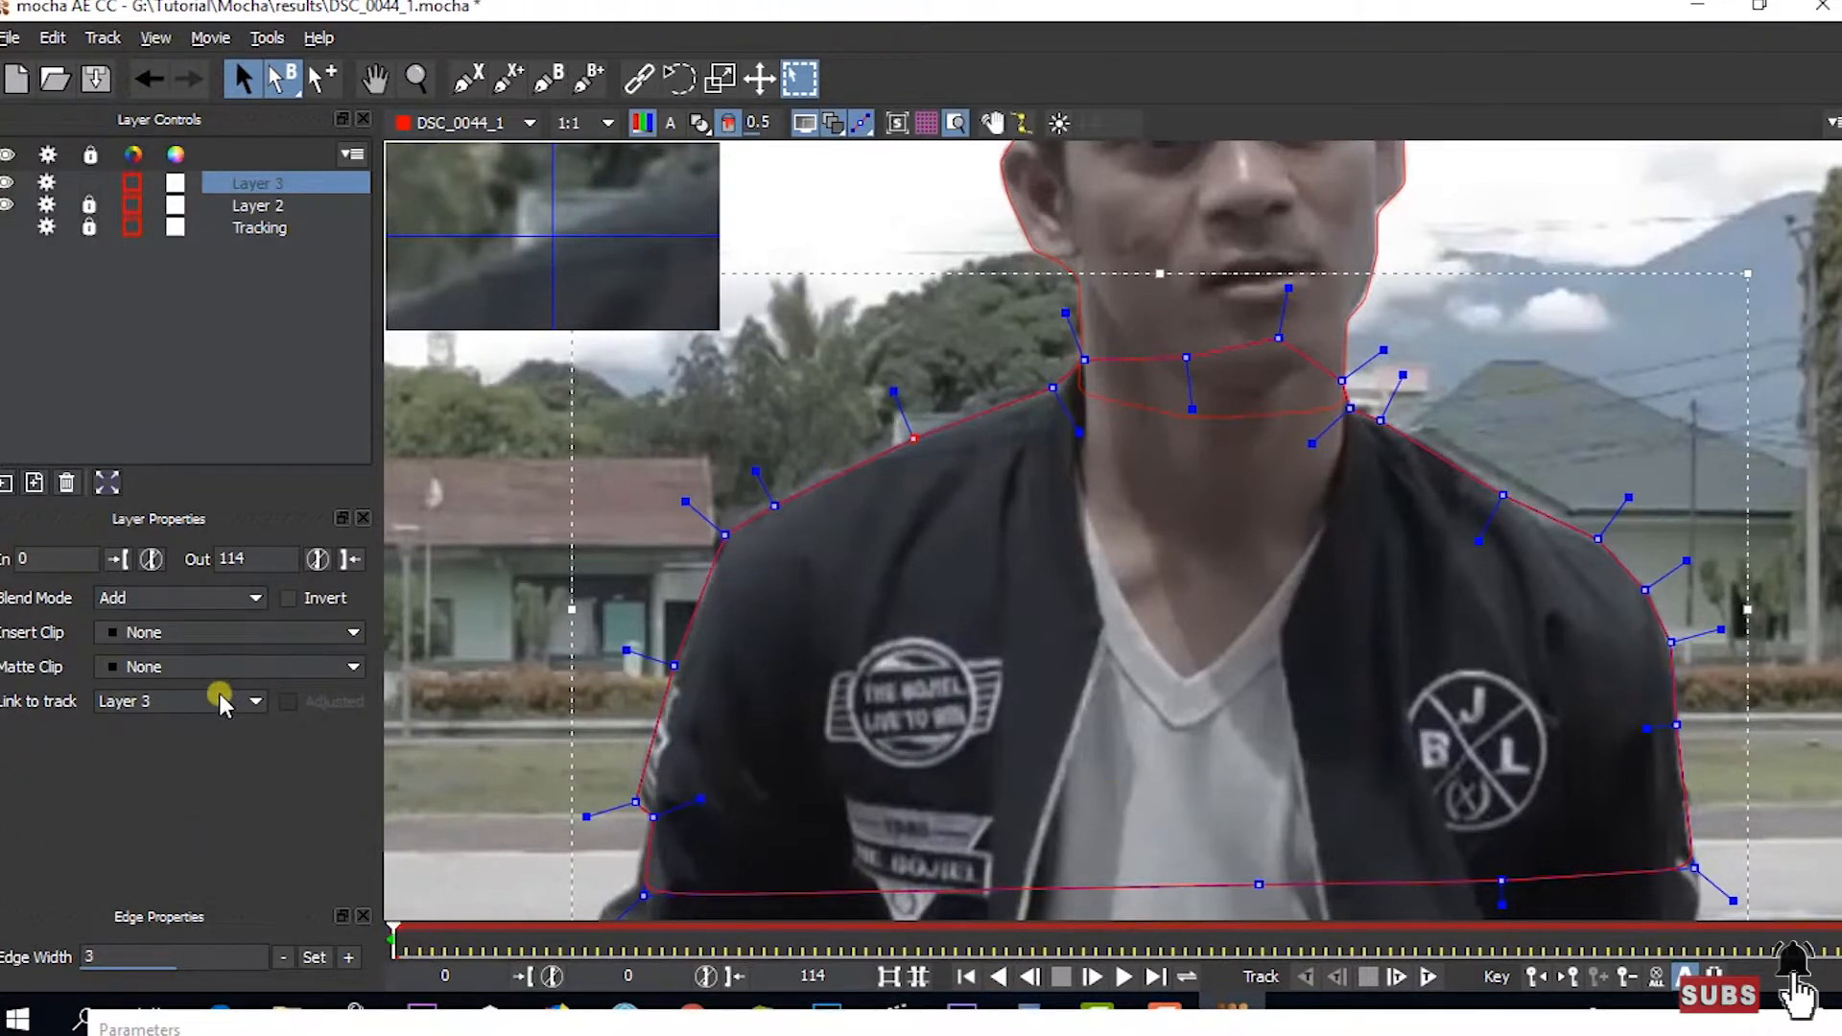
# - Link Layer 3's track to the Tracking layer
pyautogui.click(261, 228)
pyautogui.click(259, 184)
pyautogui.click(266, 235)
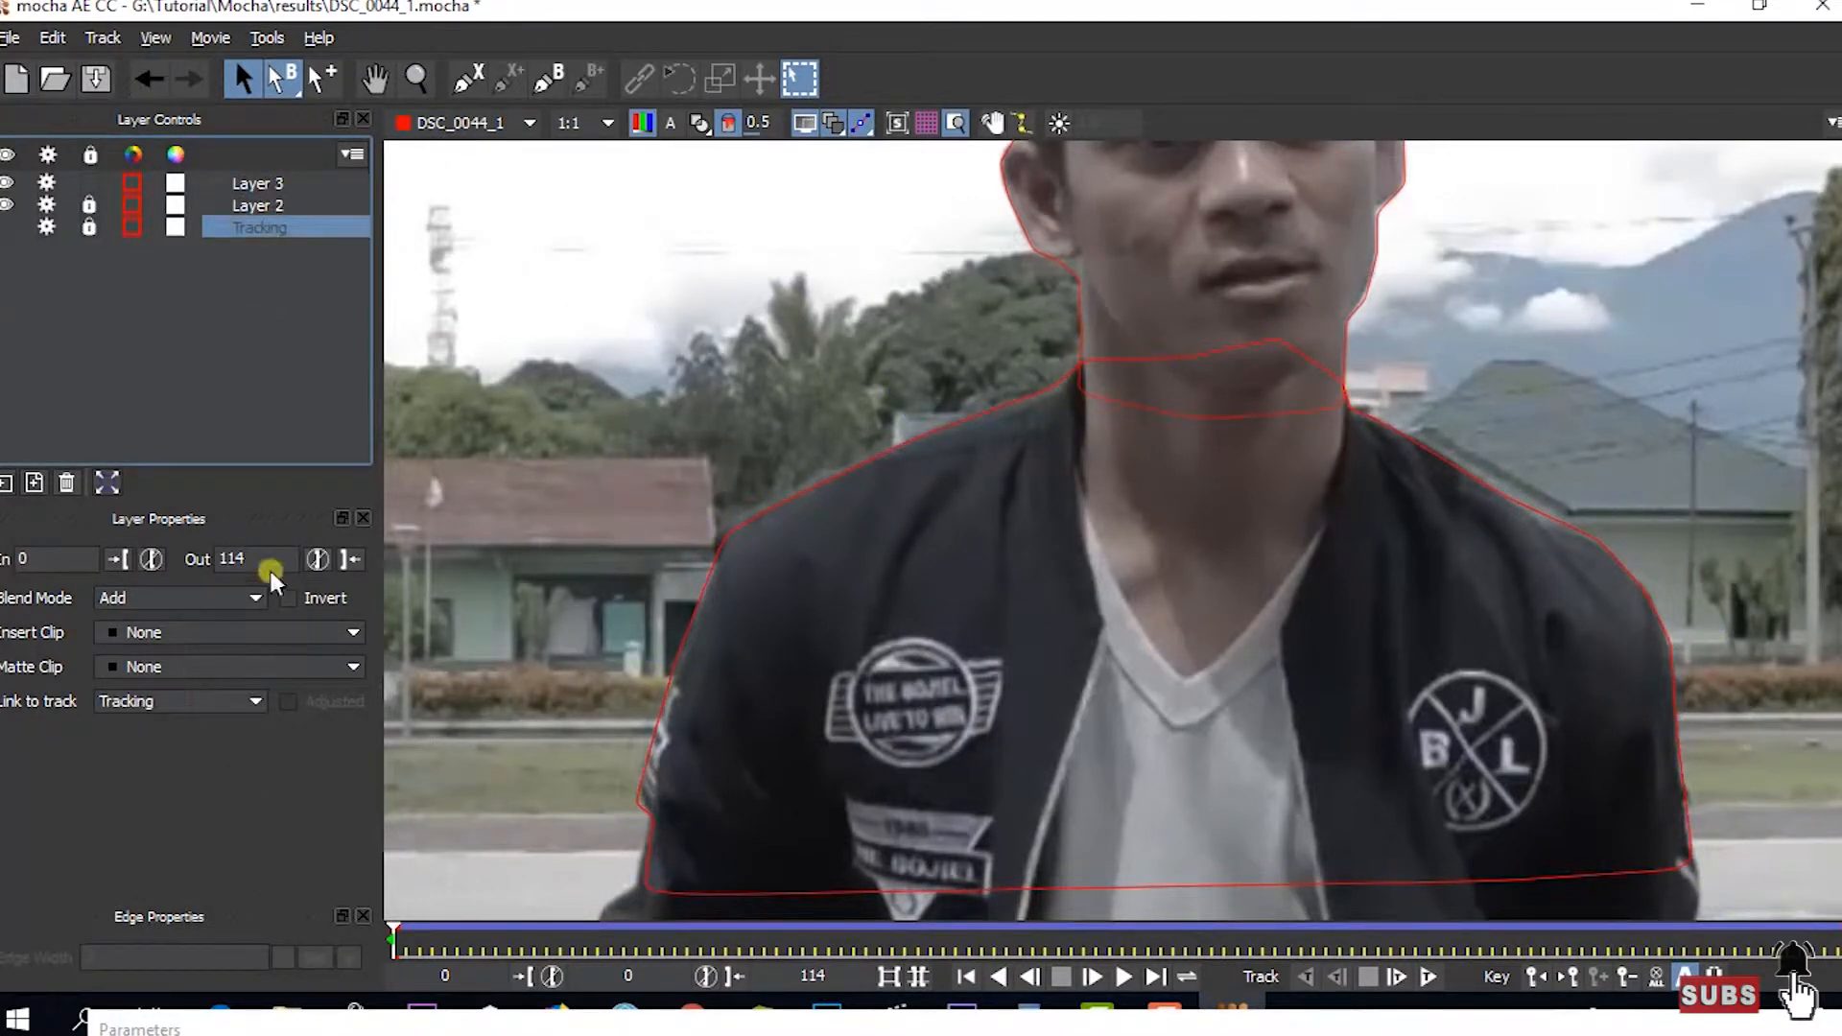
pyautogui.click(265, 184)
pyautogui.click(219, 698)
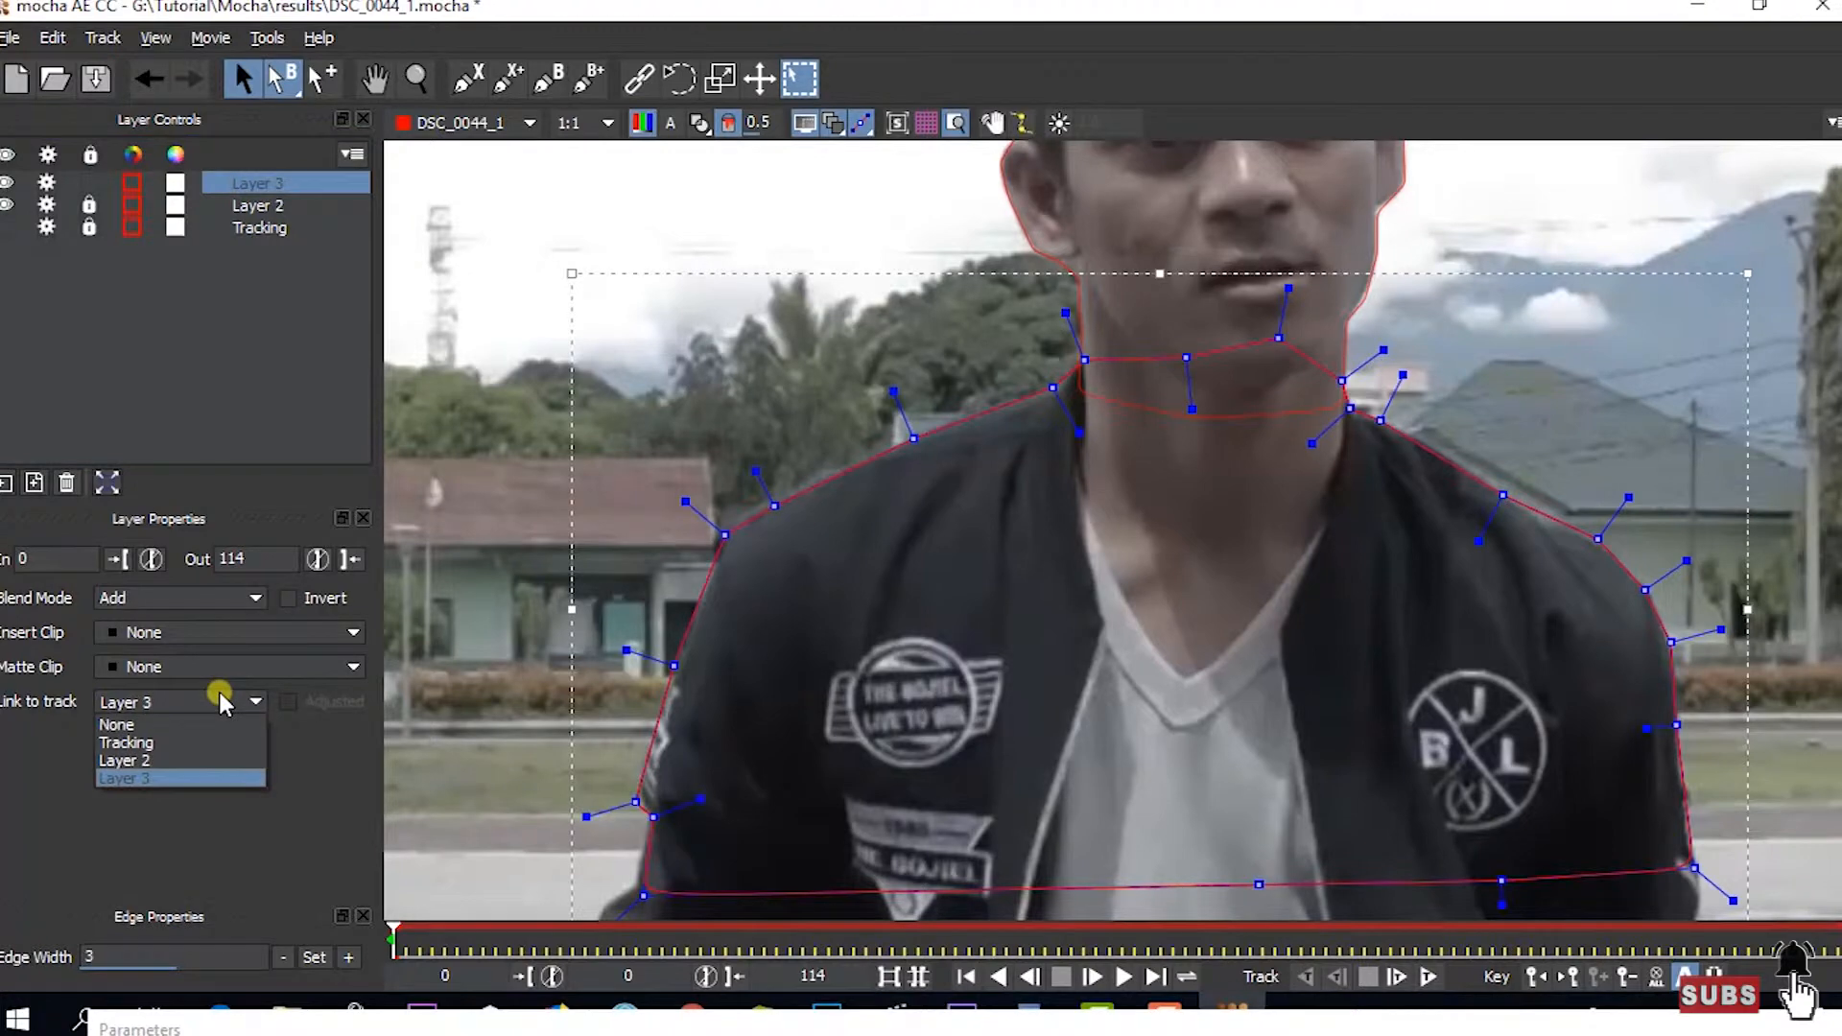
pyautogui.click(192, 740)
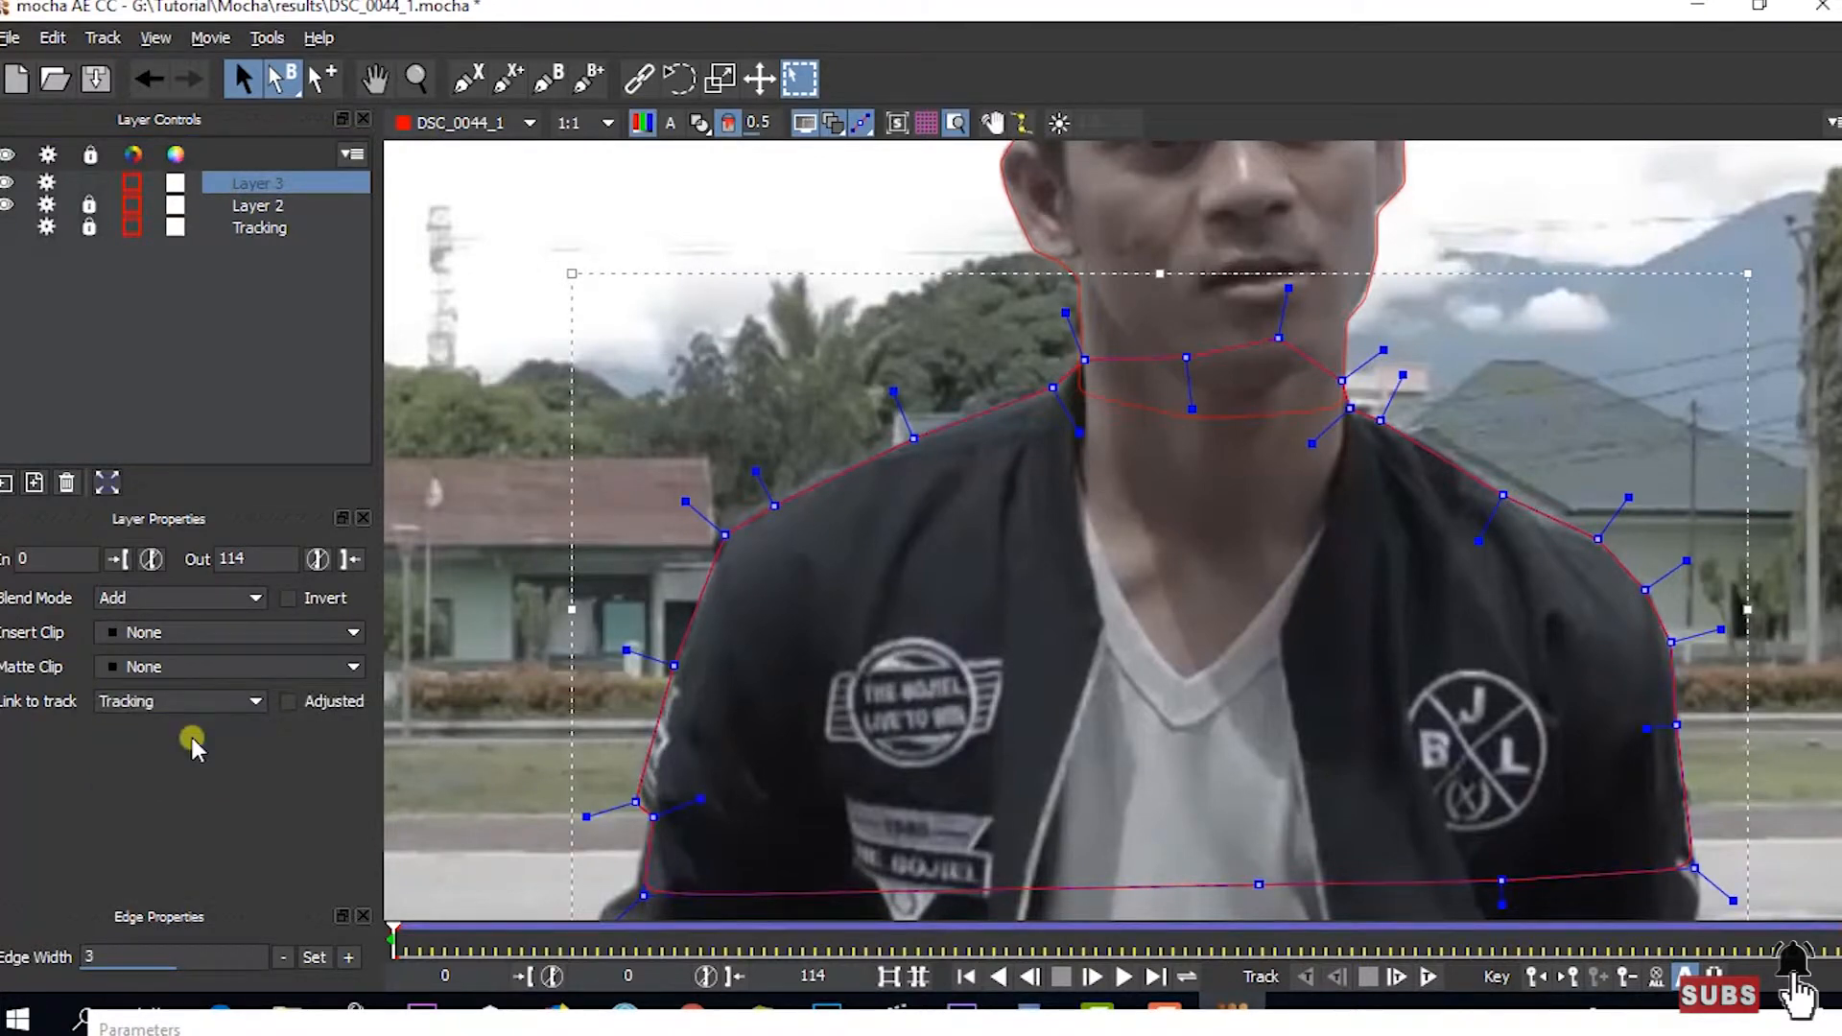
# - At frame 4, nudge the torso spline's points on the right-hand shoulder, collar and upper sleeve to fit the jacket
pyautogui.moveTo(393, 936); pyautogui.dragTo(439, 881)
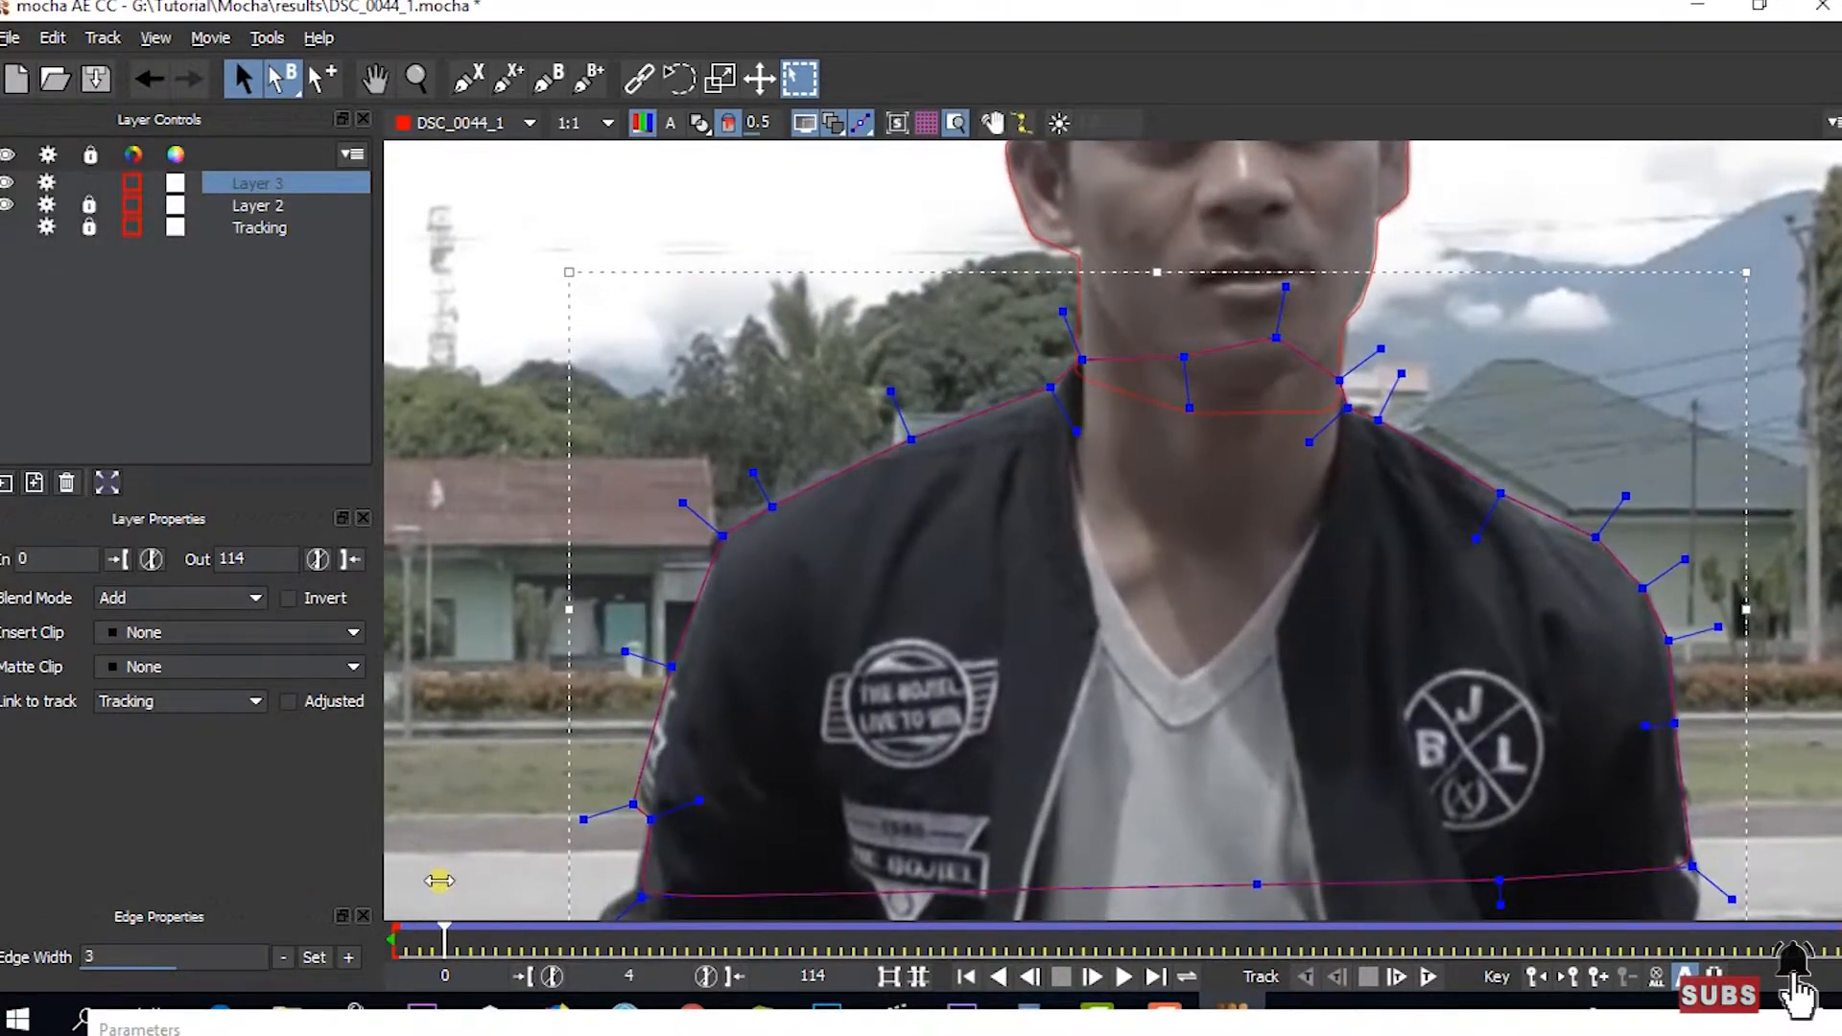
pyautogui.moveTo(1596, 538); pyautogui.dragTo(1597, 540)
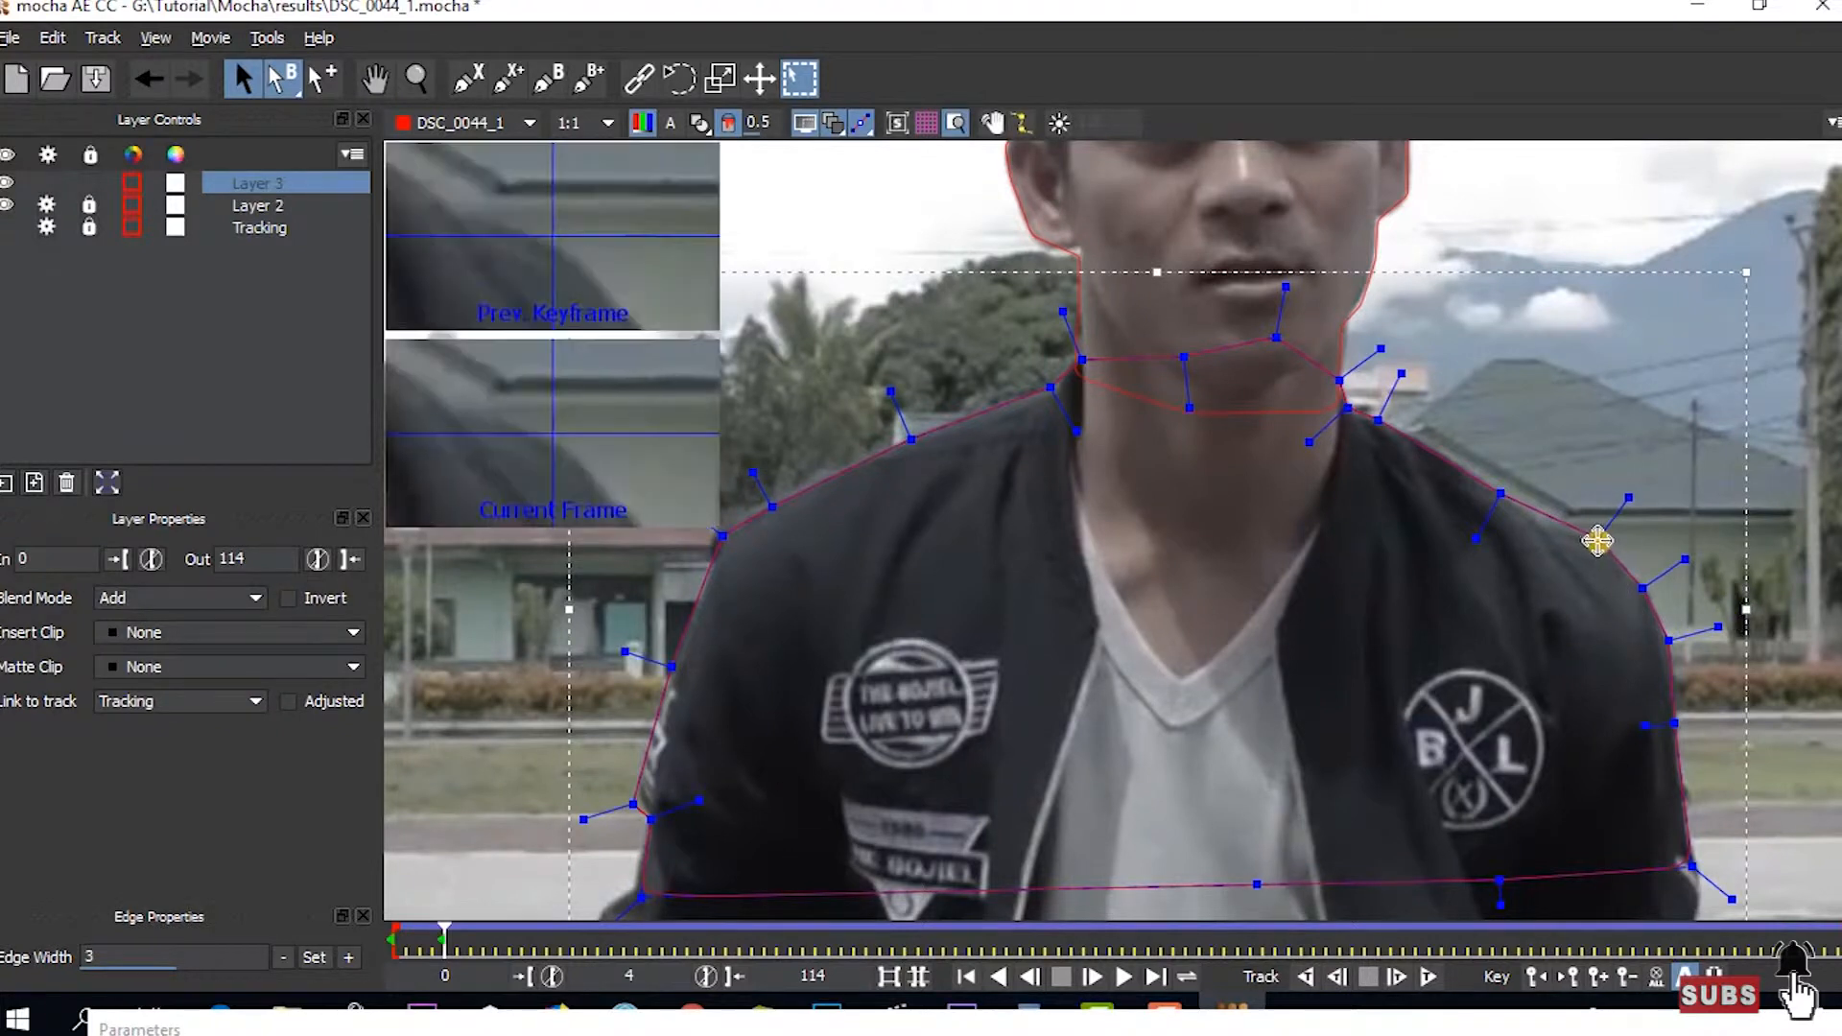
pyautogui.click(1397, 444)
pyautogui.click(1680, 640)
pyautogui.press('x')
pyautogui.moveTo(1108, 748); pyautogui.dragTo(1106, 708)
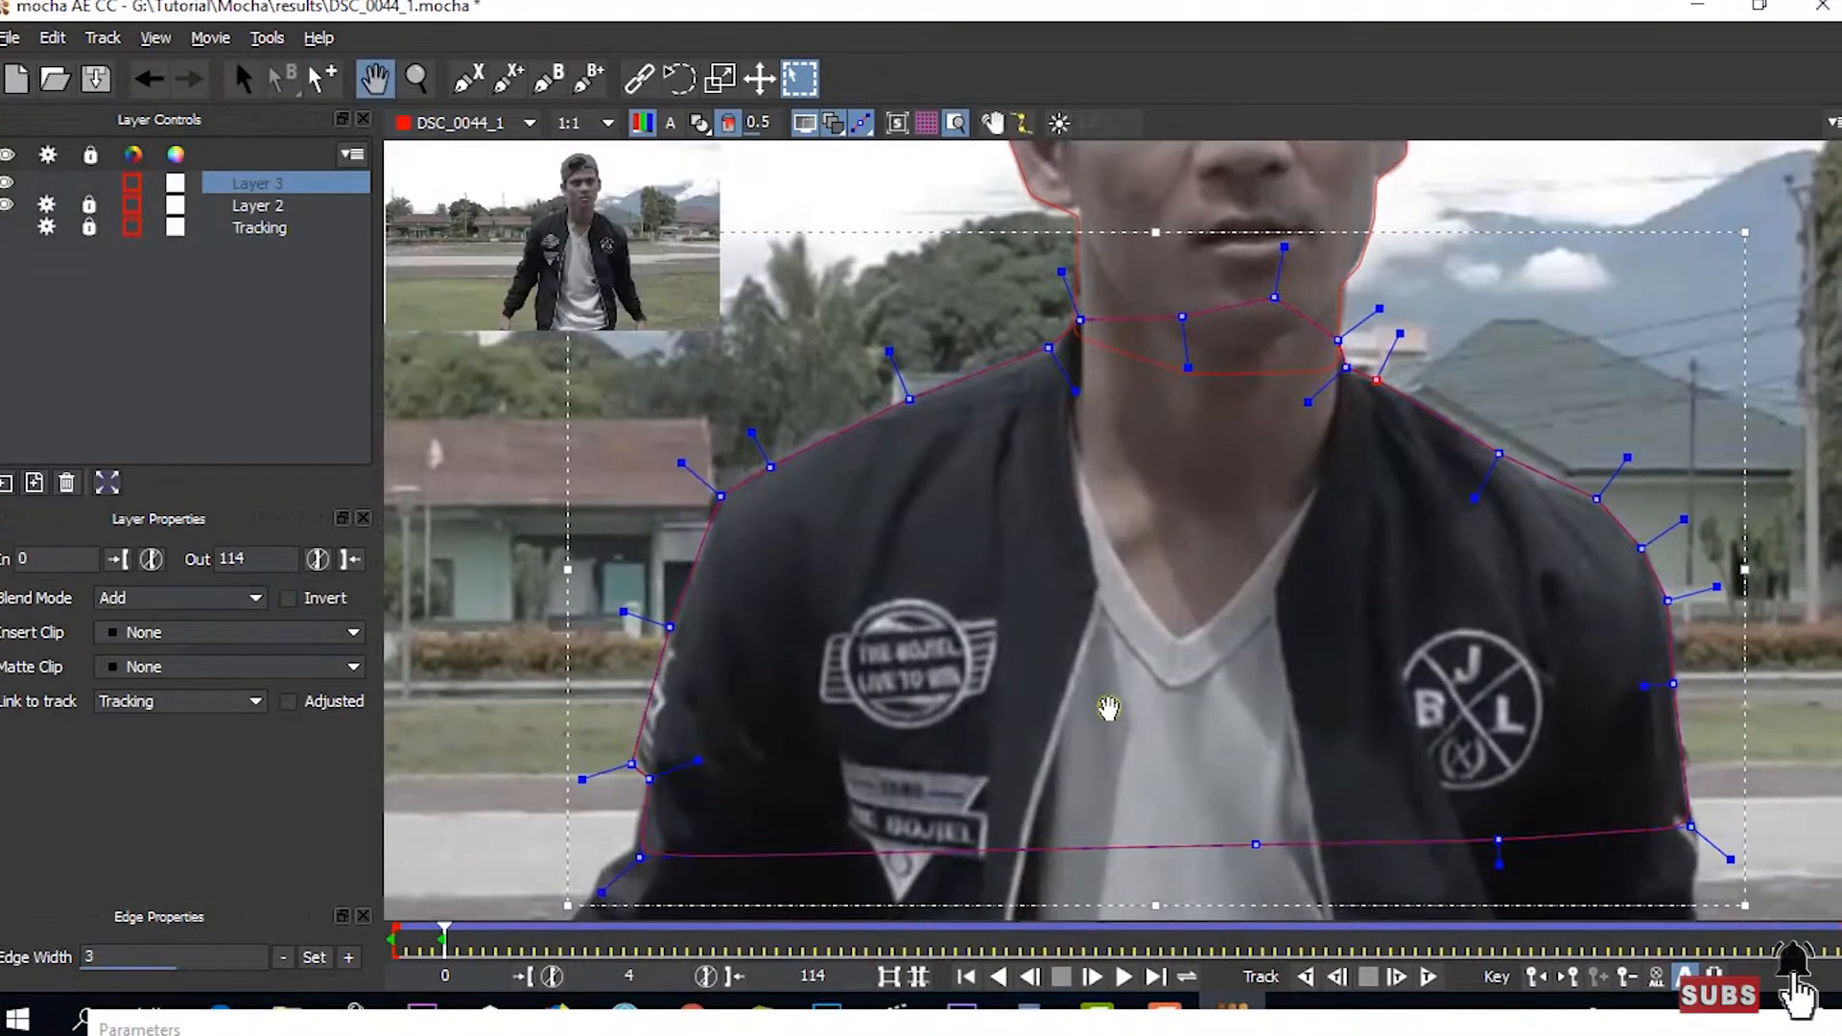
# - At frame 7, adjust the torso spline's point on the left-hand upper sleeve to follow the jacket edge
pyautogui.moveTo(443, 935); pyautogui.dragTo(481, 932)
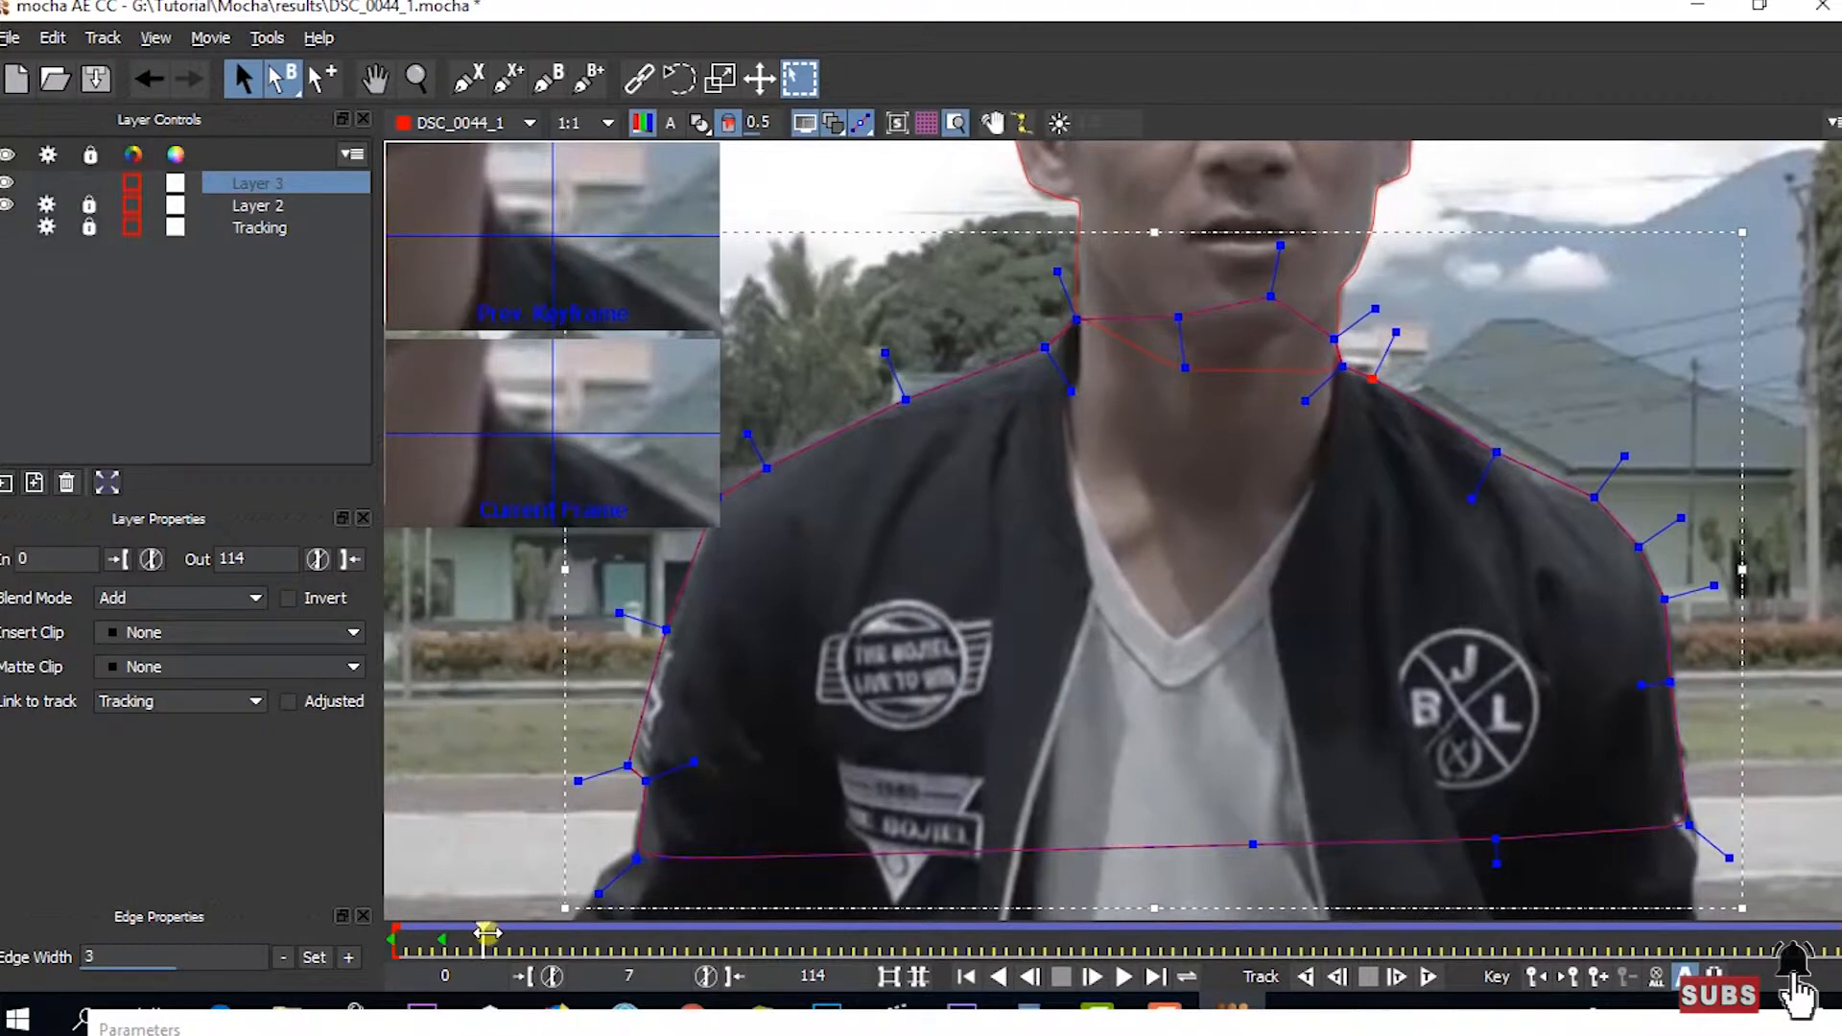
pyautogui.click(676, 636)
pyautogui.moveTo(1049, 470); pyautogui.dragTo(1099, 471)
# - At frame 10, refit the torso spline's points on the left-hand sleeve and across the neck
pyautogui.moveTo(480, 945); pyautogui.dragTo(518, 944)
pyautogui.click(677, 771)
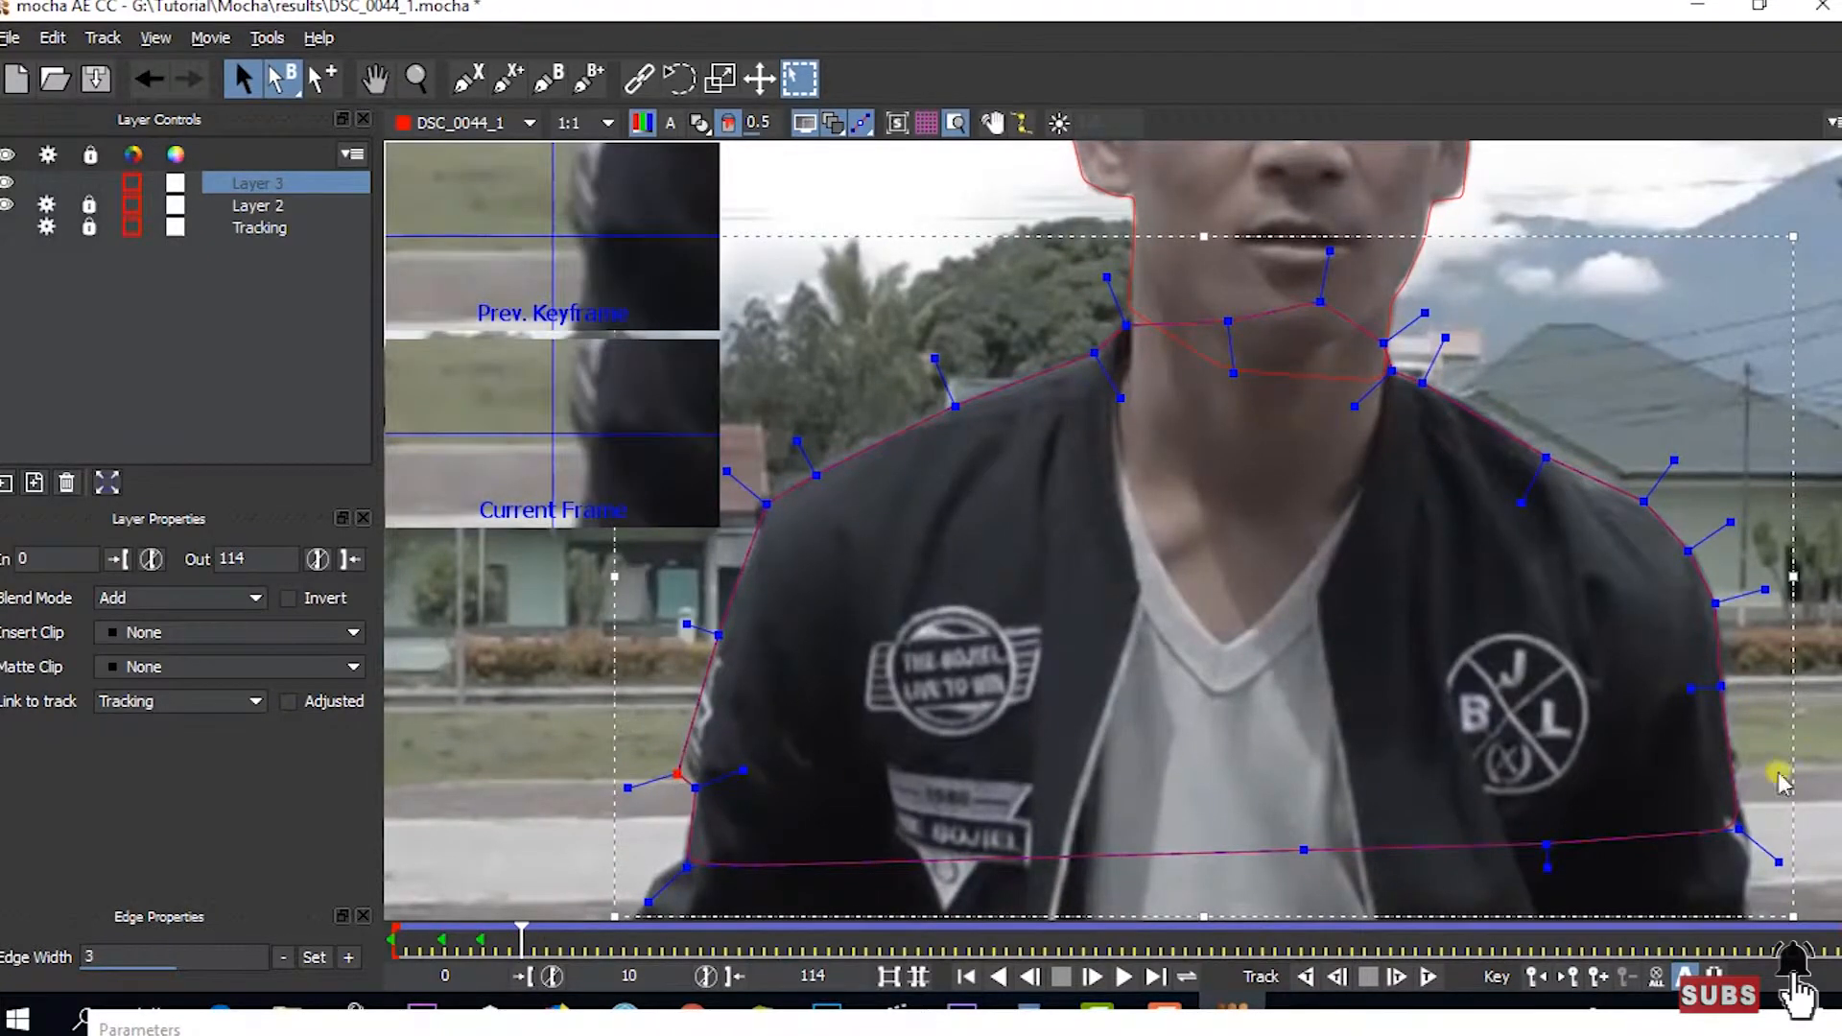
pyautogui.moveTo(1504, 501); pyautogui.dragTo(1496, 556)
pyautogui.moveTo(1118, 378); pyautogui.dragTo(1215, 363)
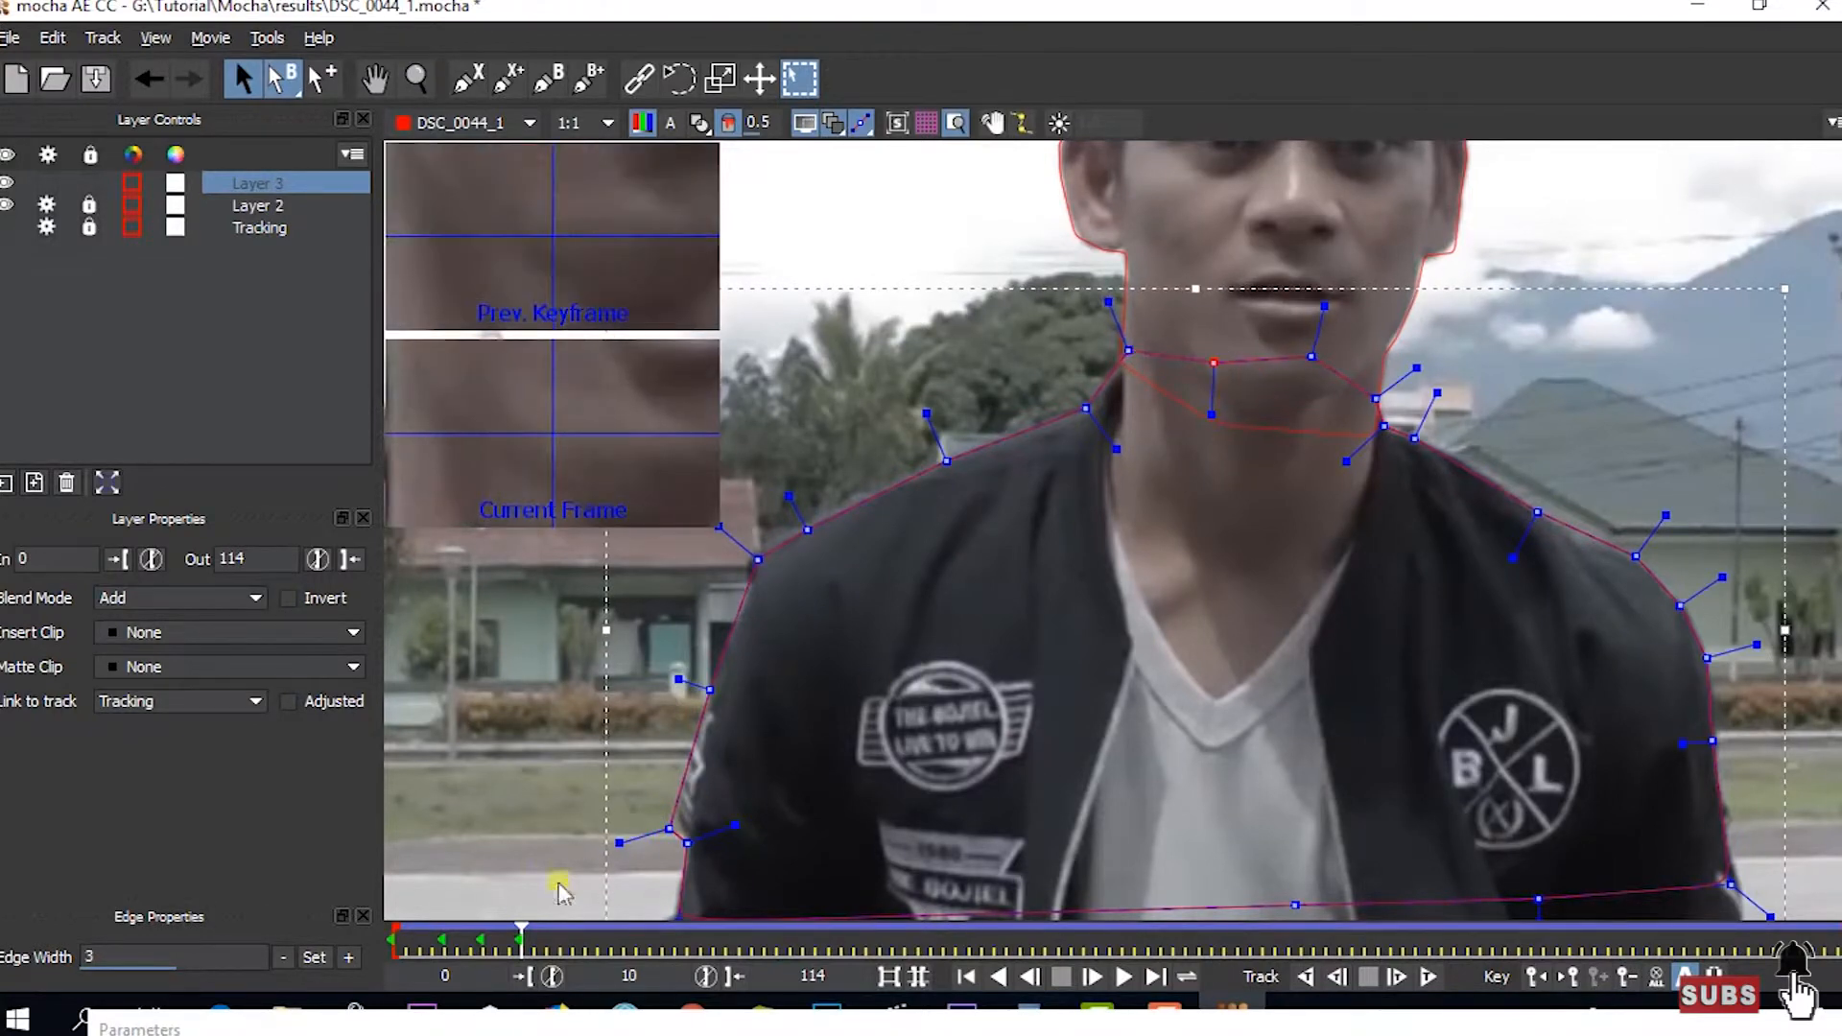
# - At frame 13, refit the torso spline's points on the left-hand shoulder and at the right-hand sleeve's lower corner
pyautogui.moveTo(521, 935)
pyautogui.mouseDown()
pyautogui.moveTo(482, 935)
pyautogui.moveTo(553, 935)
pyautogui.mouseUp()
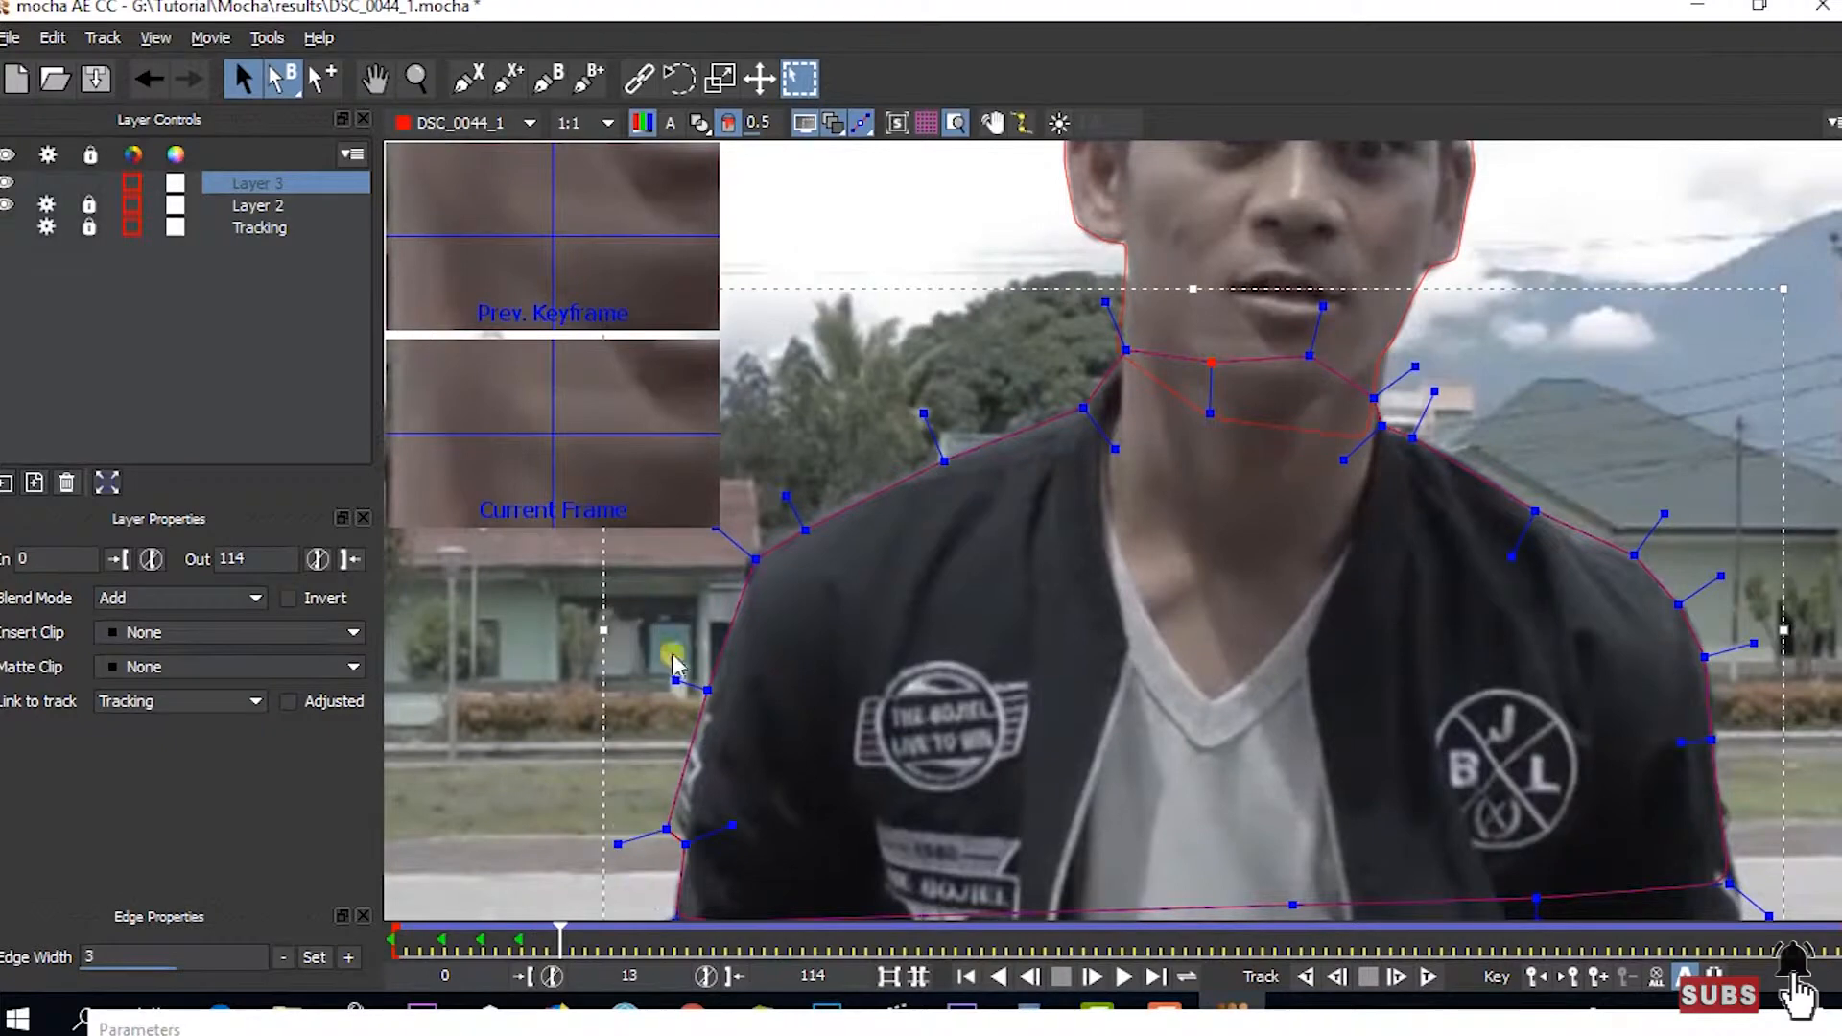
pyautogui.click(806, 528)
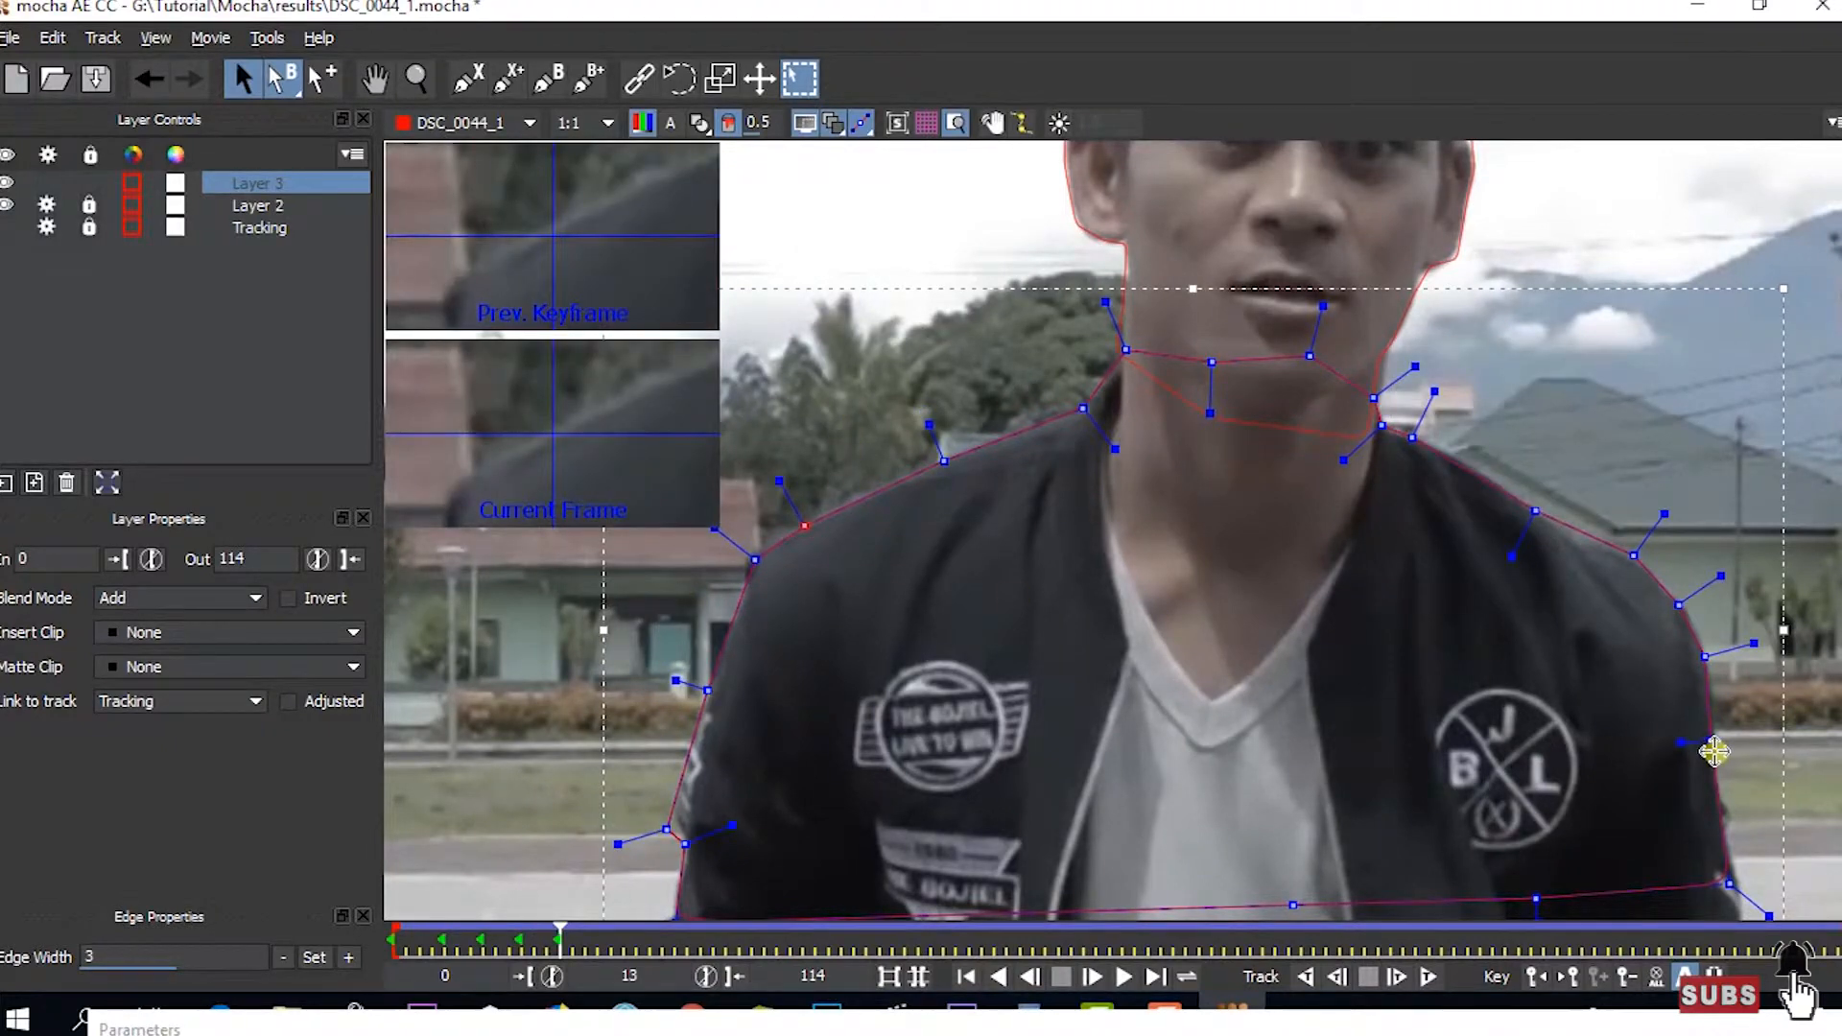
pyautogui.moveTo(1460, 662); pyautogui.dragTo(1328, 477)
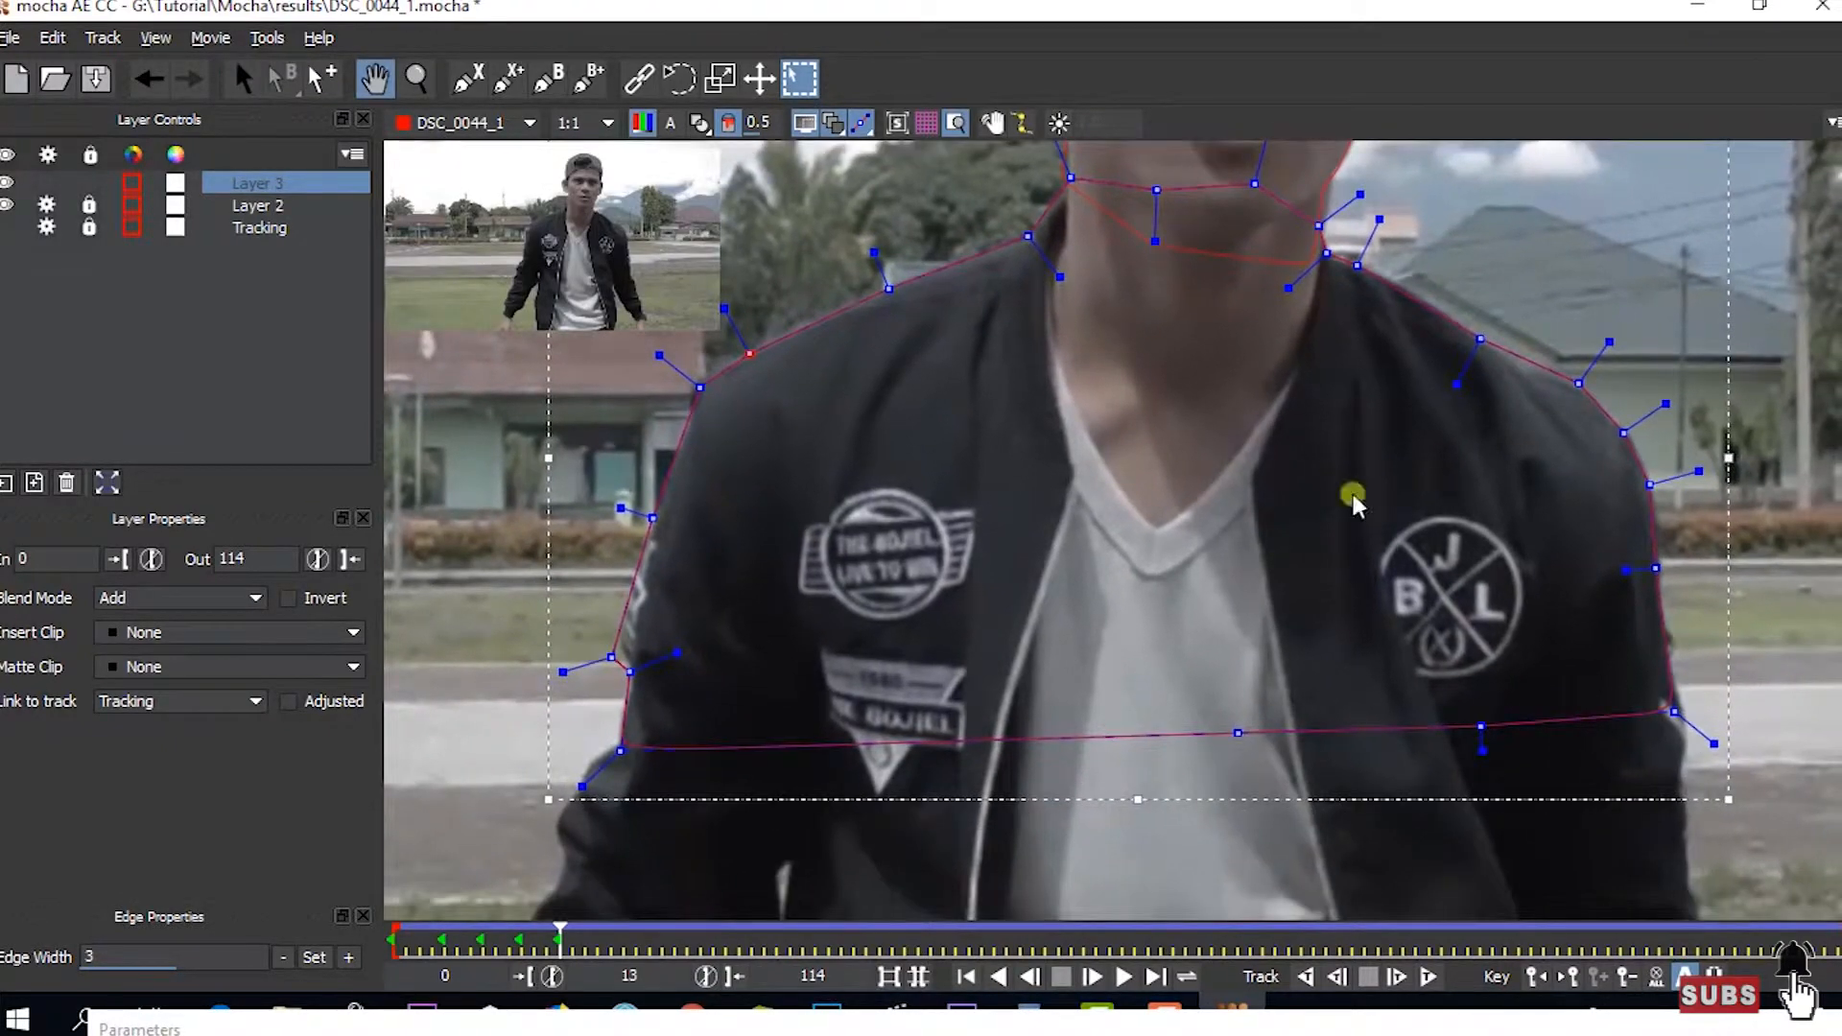
pyautogui.click(1677, 711)
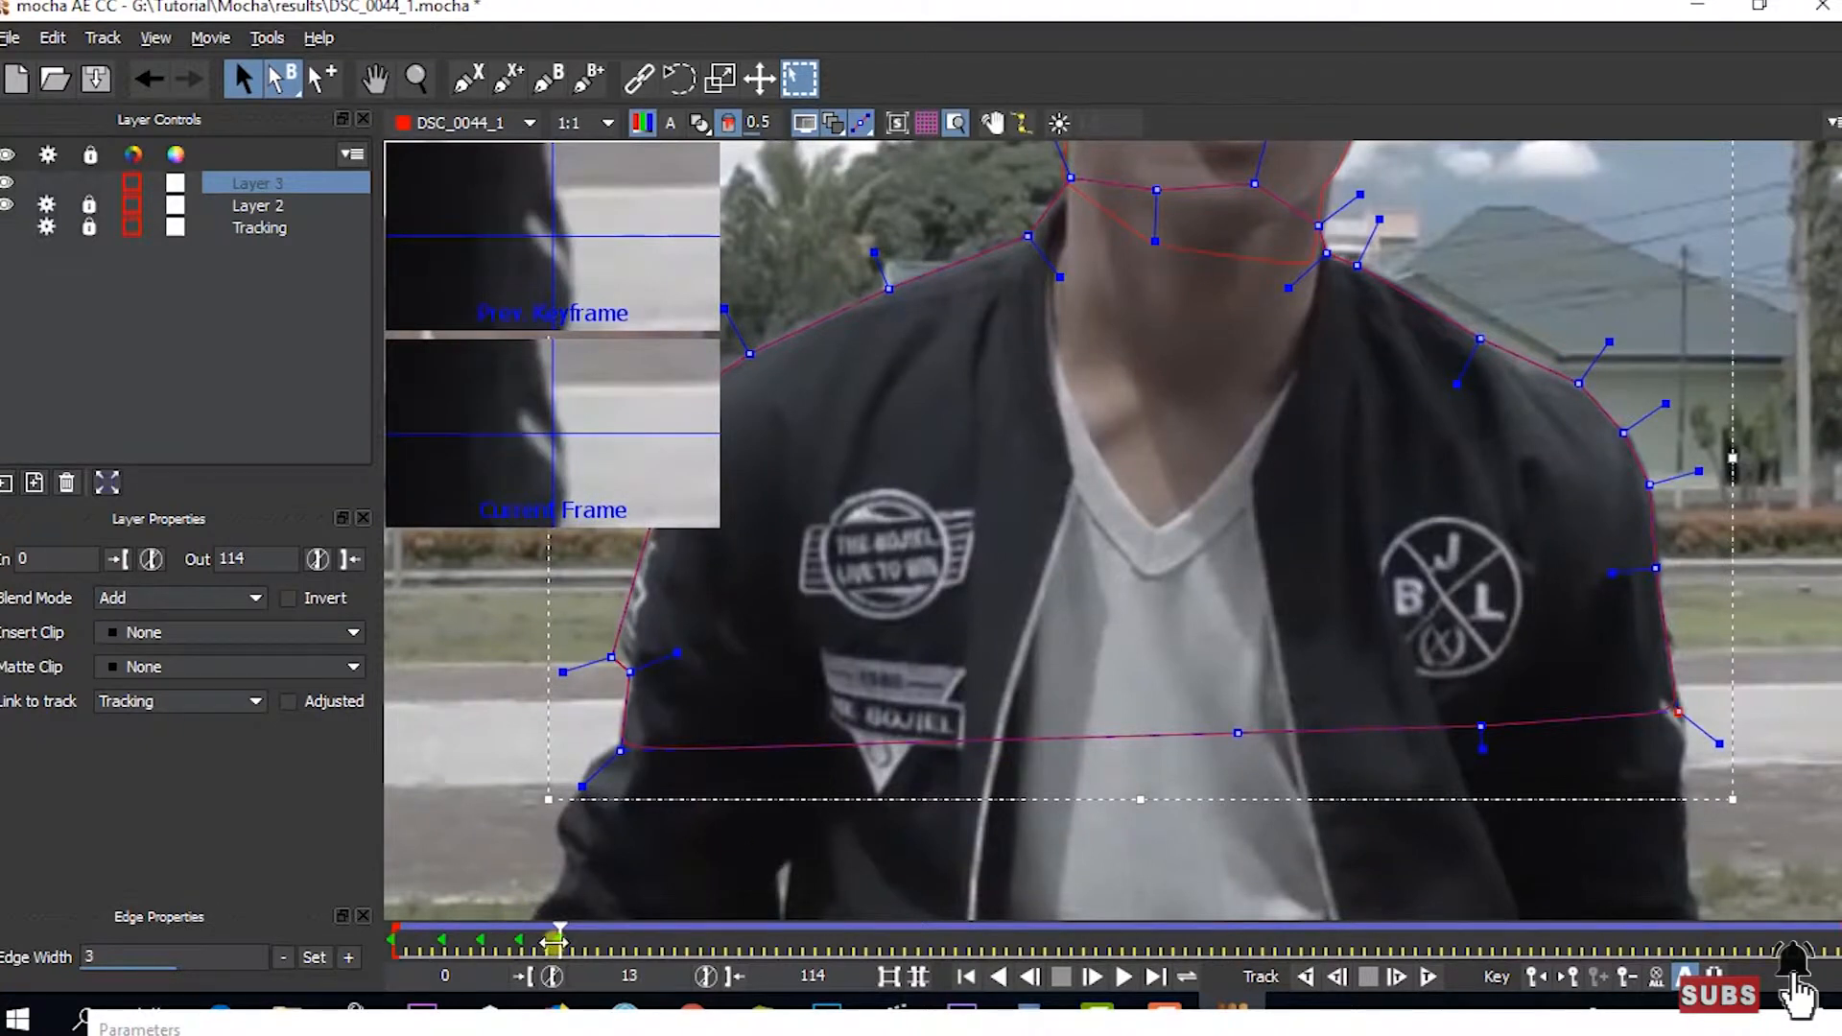
# - Unlock Layer 2 and the Tracking layer, and make Layer 3 the active layer again
pyautogui.click(88, 205)
pyautogui.click(88, 226)
pyautogui.click(247, 207)
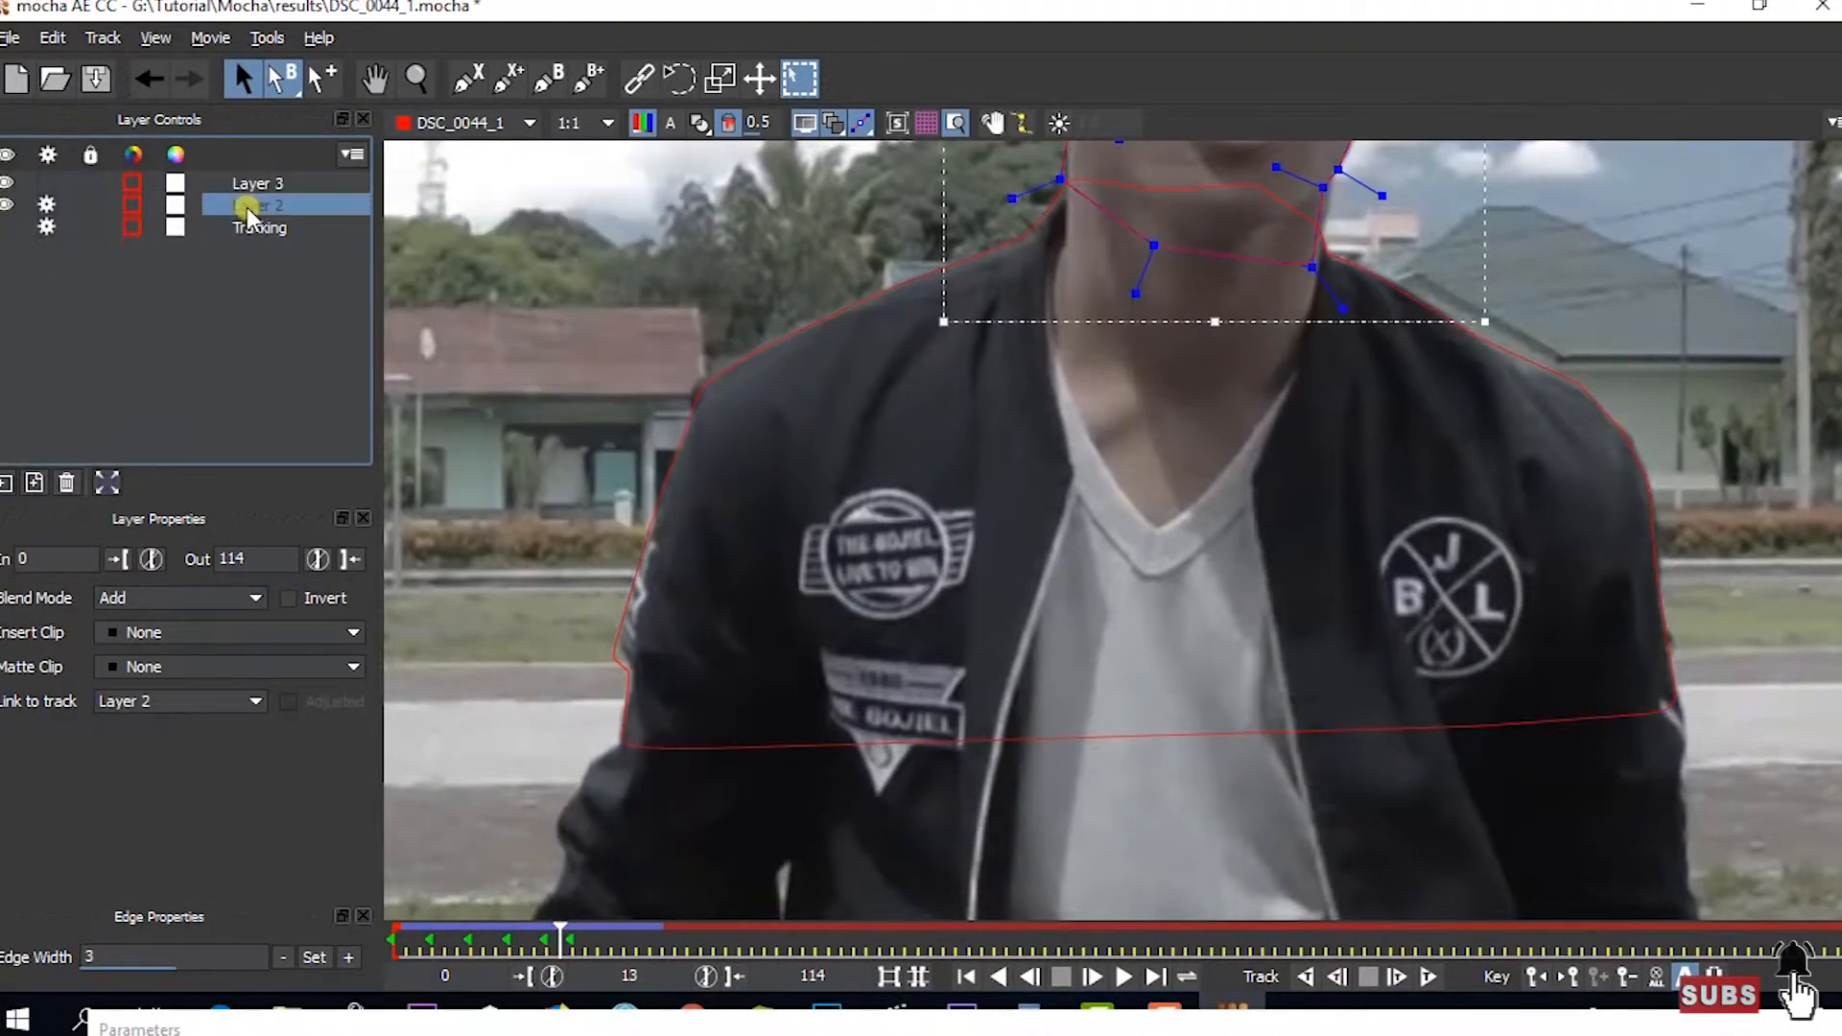
pyautogui.click(255, 185)
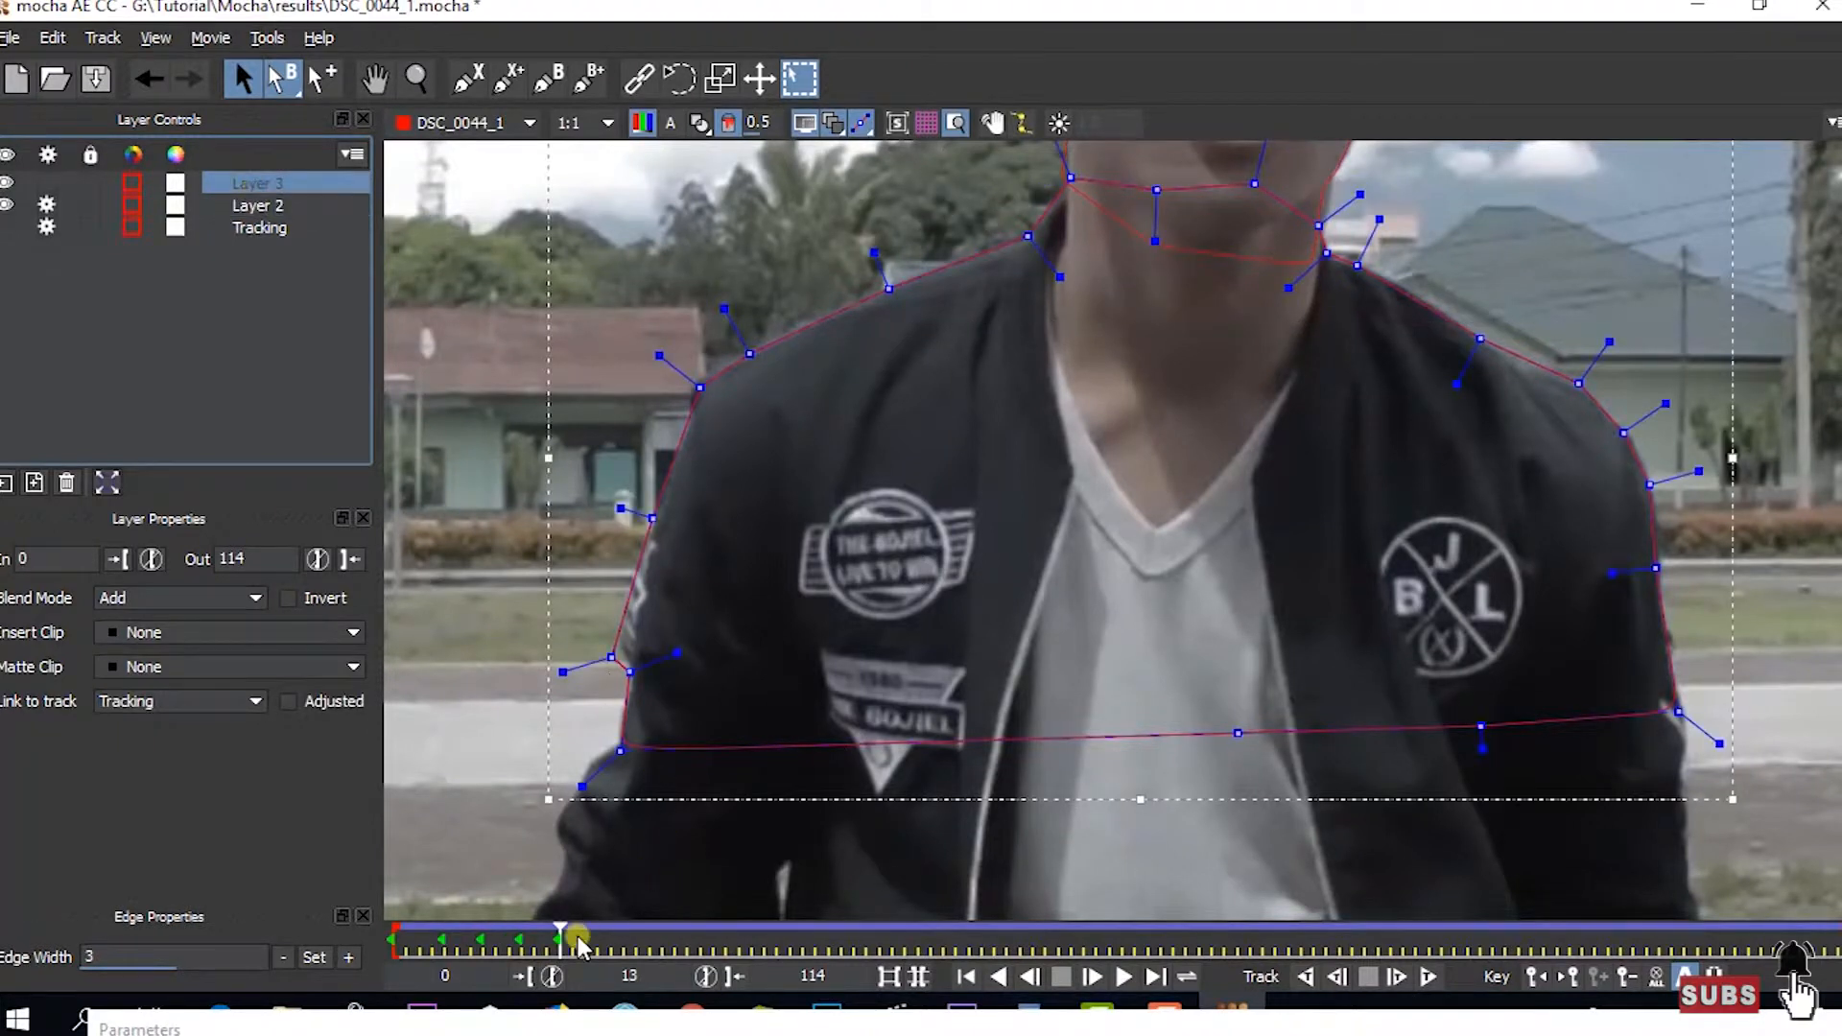
# - At frame 15, move the torso spline's points on the left-hand lower sleeve inward to match the jacket edge
pyautogui.moveTo(567, 945)
pyautogui.mouseDown()
pyautogui.moveTo(651, 930)
pyautogui.moveTo(585, 935)
pyautogui.mouseUp()
pyautogui.moveTo(599, 665); pyautogui.dragTo(639, 679)
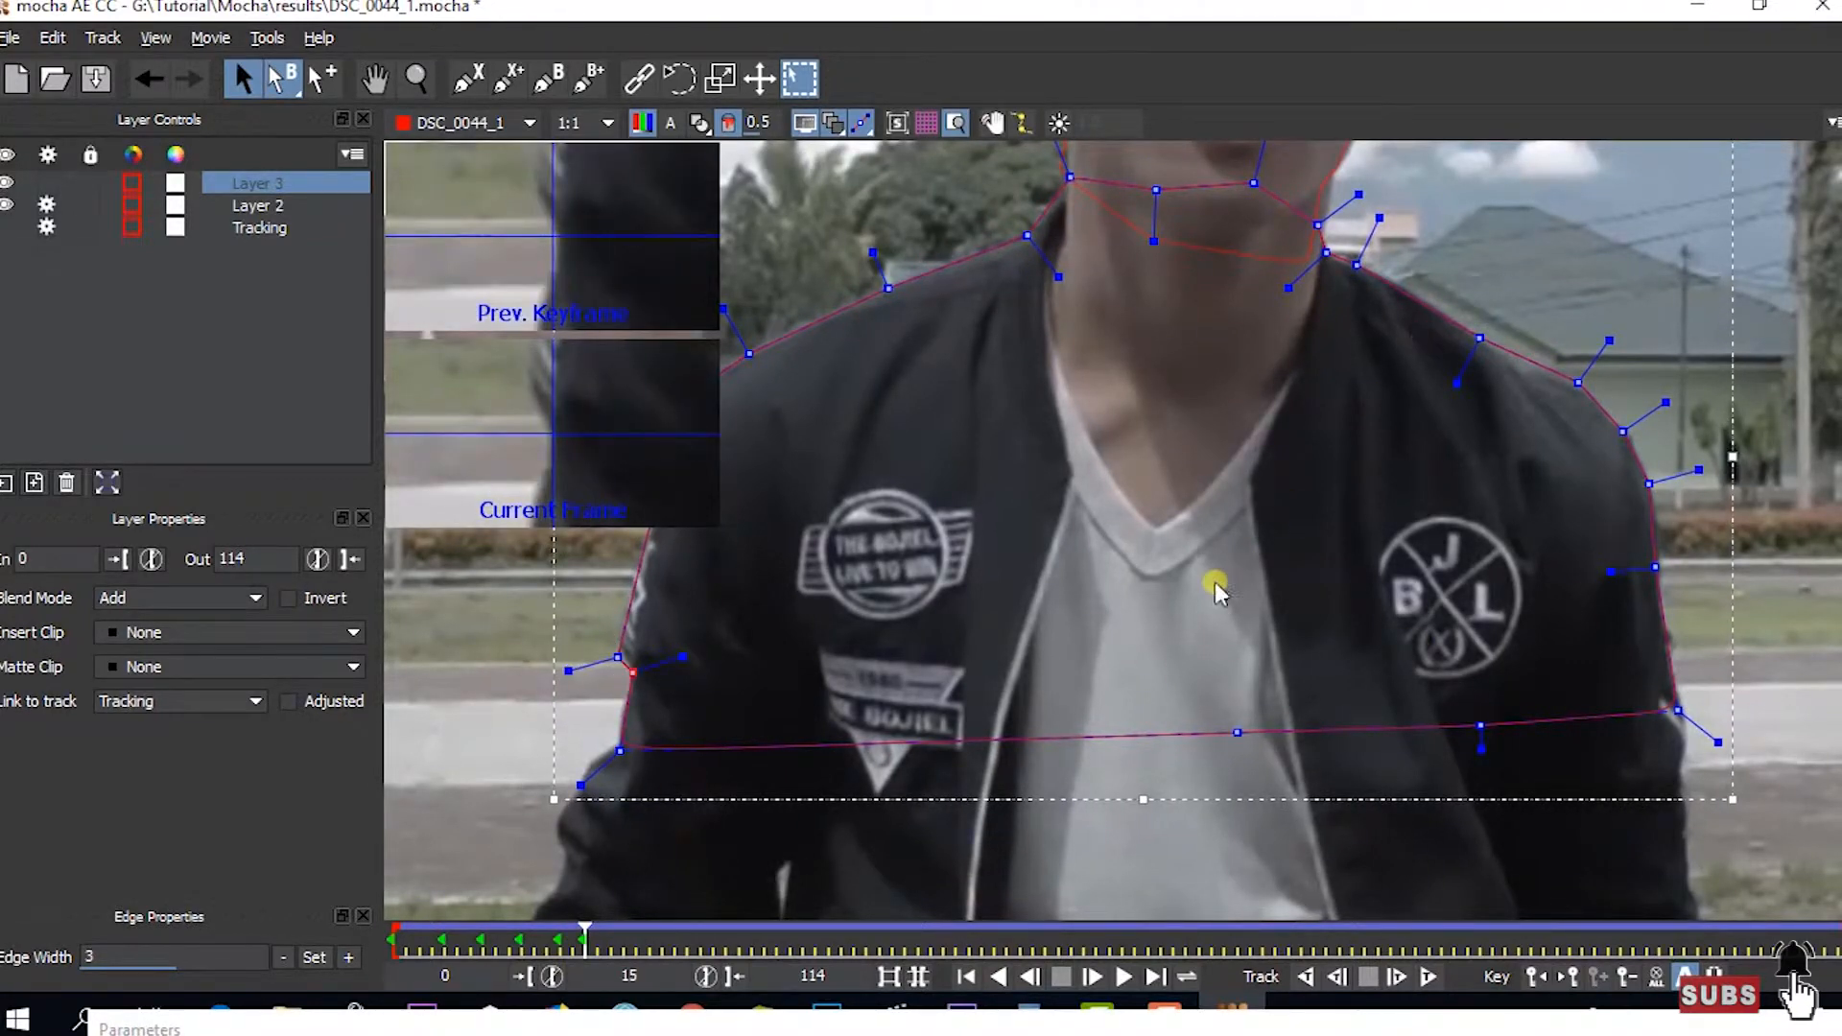
# - Activate the X-Spline tool, lock Layer 2, Tracking and Layer 3, and place Layer 3 at the bottom of the layer order
pyautogui.press('x')
pyautogui.moveTo(1215, 582); pyautogui.dragTo(1265, 422)
pyautogui.click(279, 189)
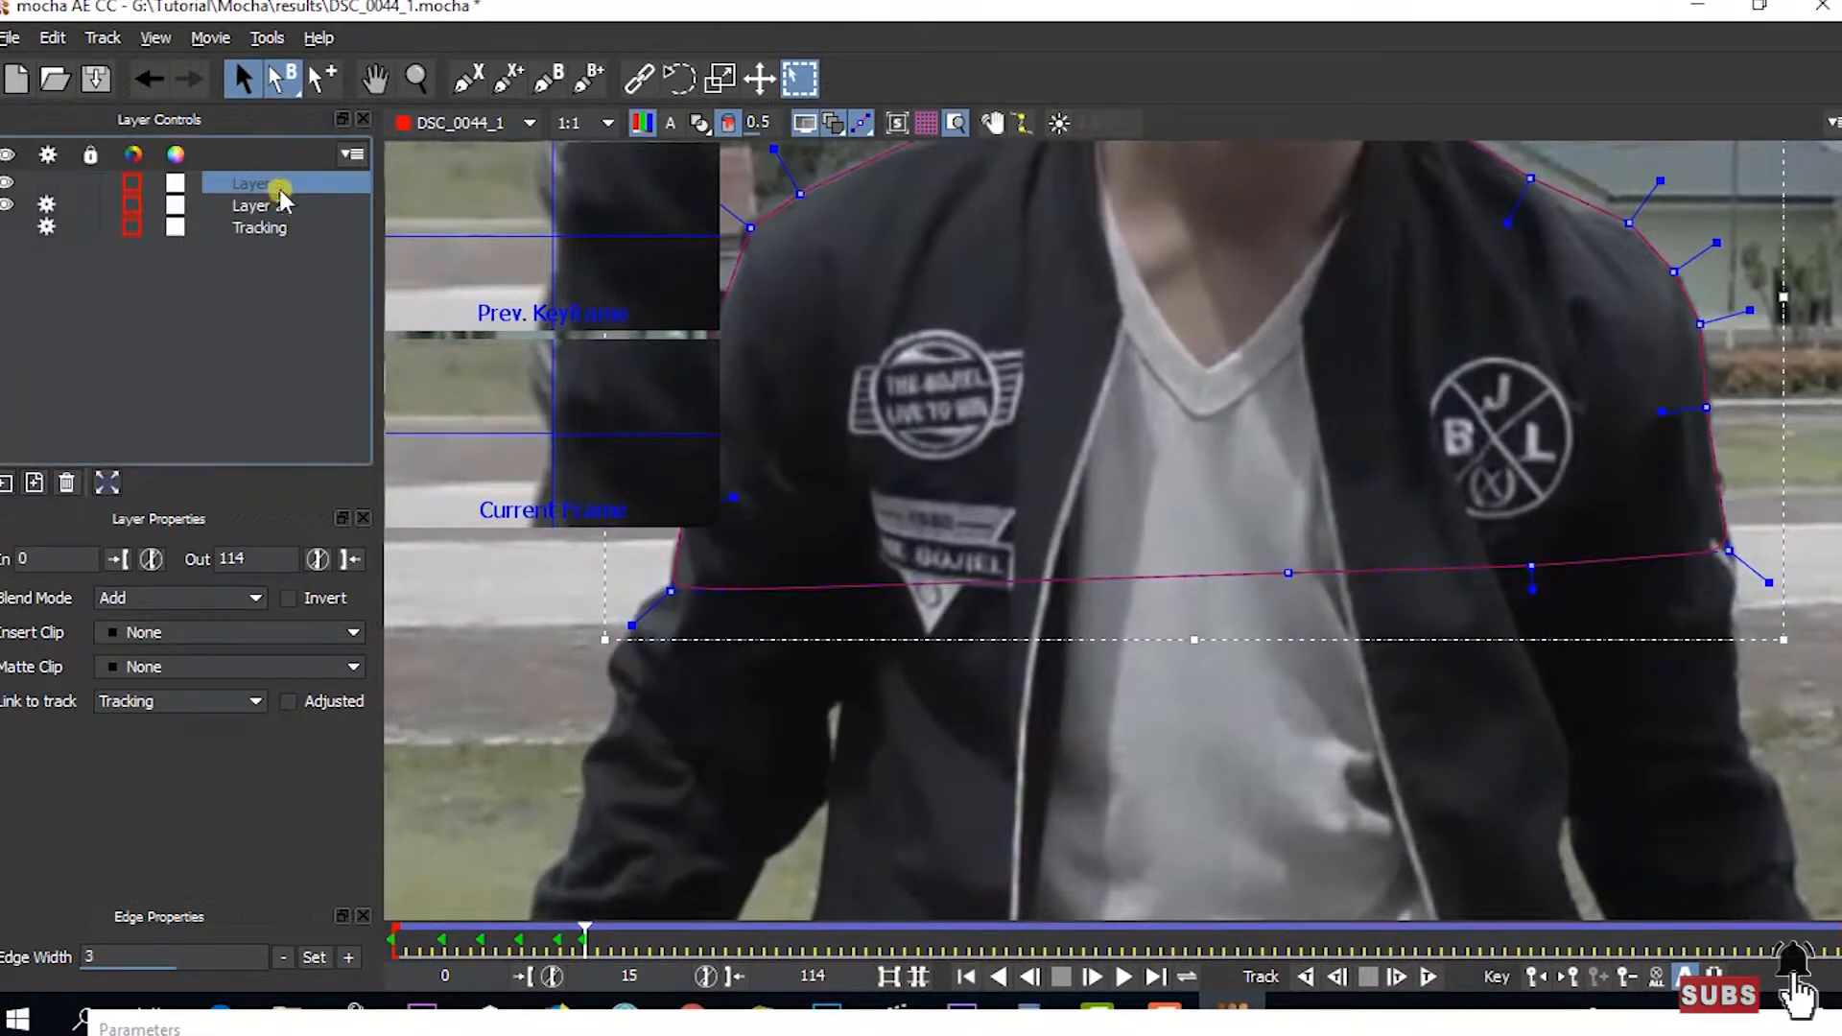
pyautogui.press('x')
pyautogui.moveTo(1015, 413); pyautogui.dragTo(1092, 223)
pyautogui.press('x')
pyautogui.moveTo(1023, 461); pyautogui.dragTo(1178, 256)
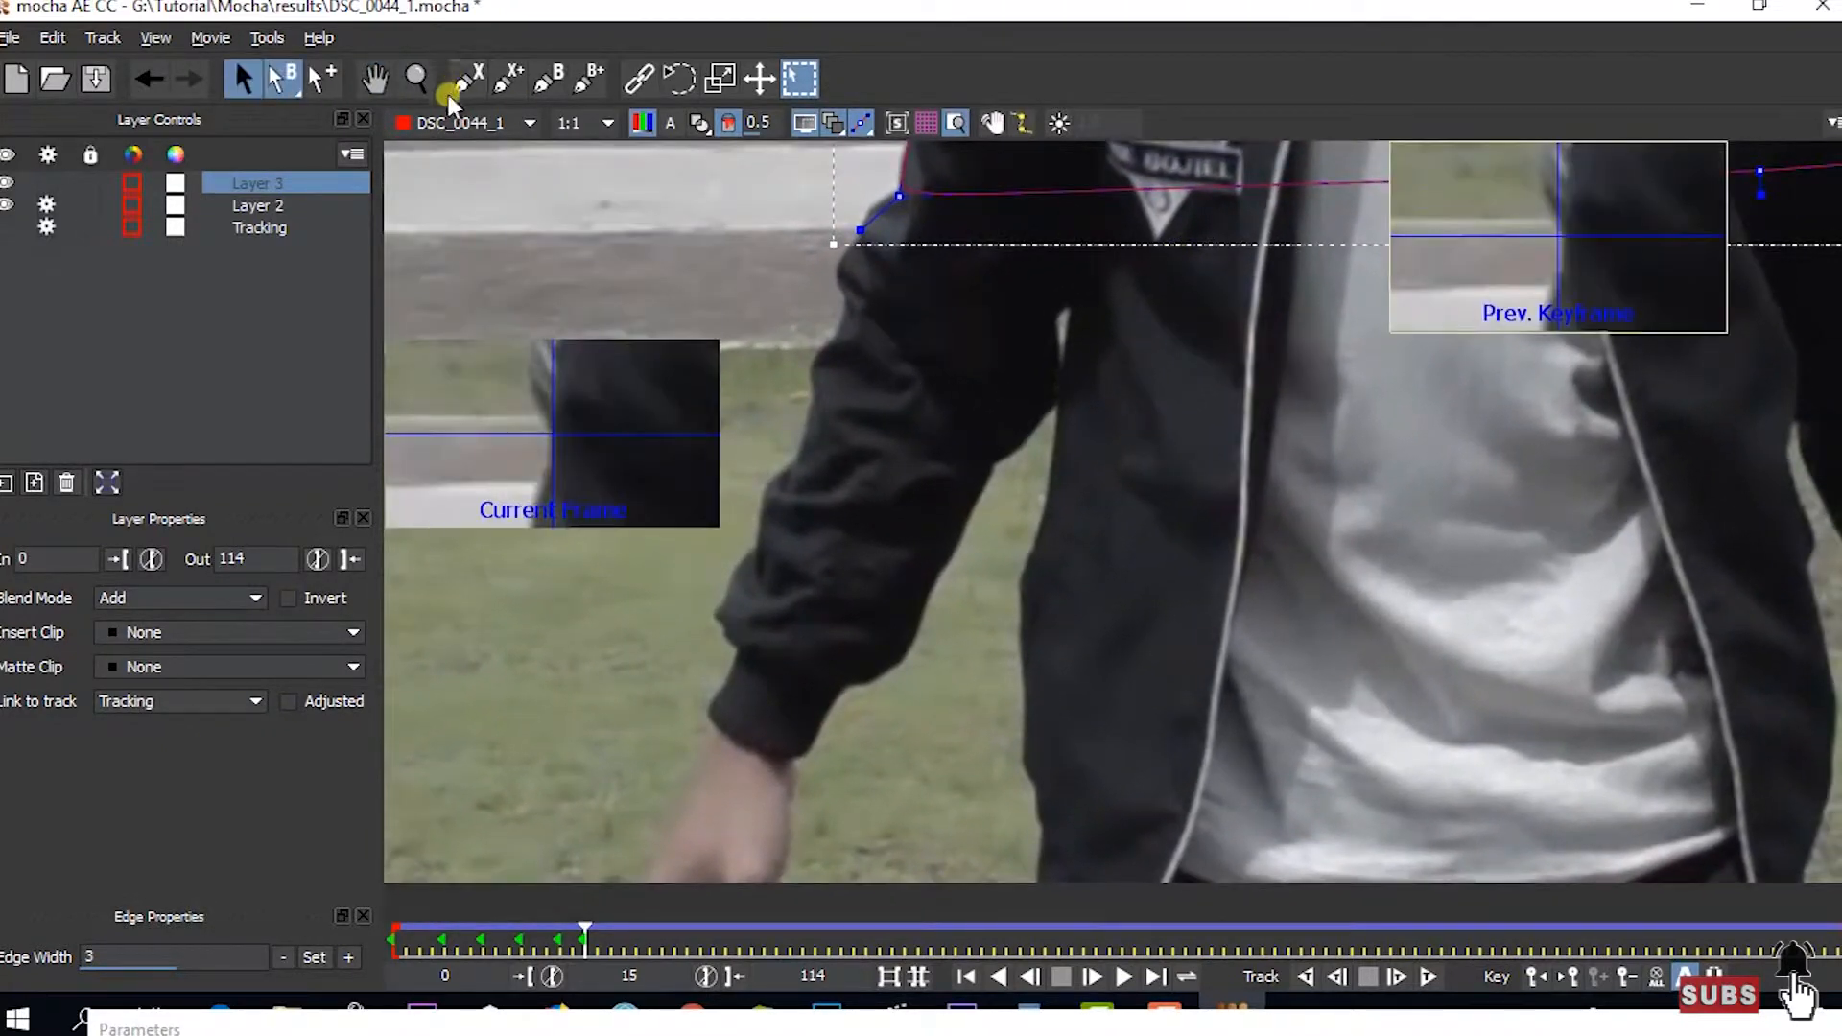
pyautogui.click(451, 93)
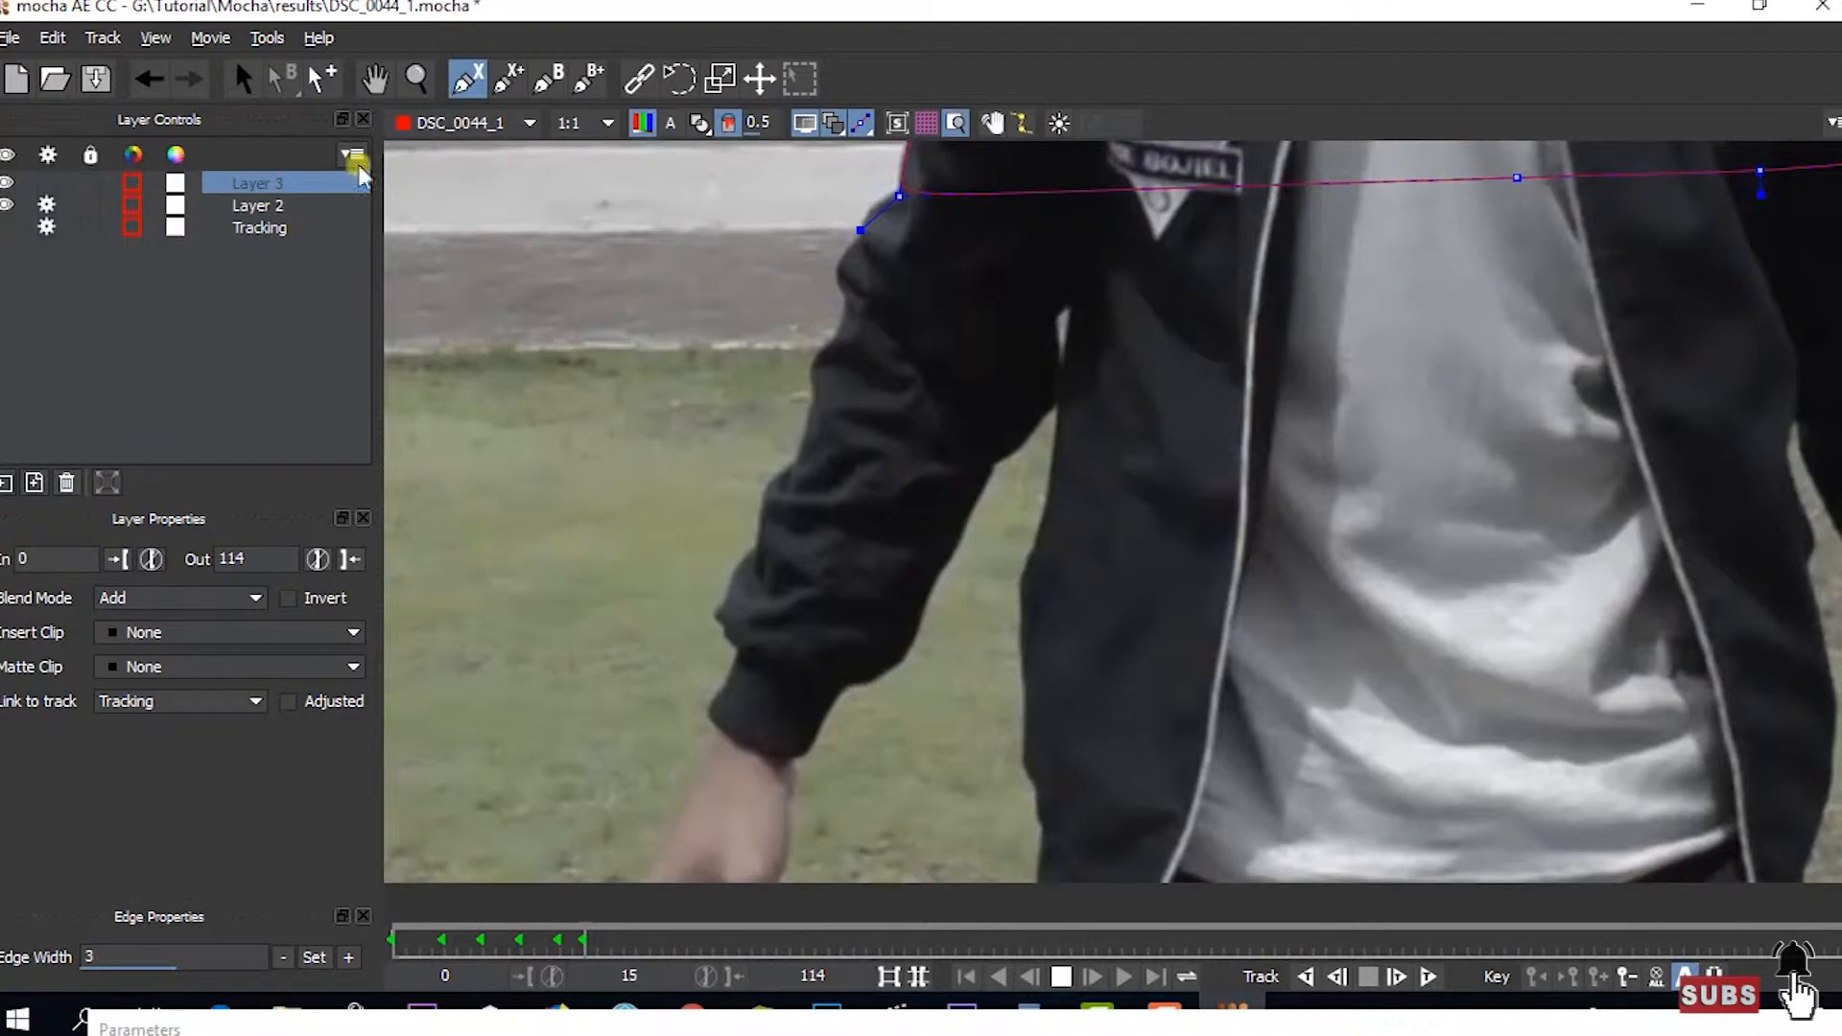
pyautogui.moveTo(93, 197); pyautogui.dragTo(91, 240)
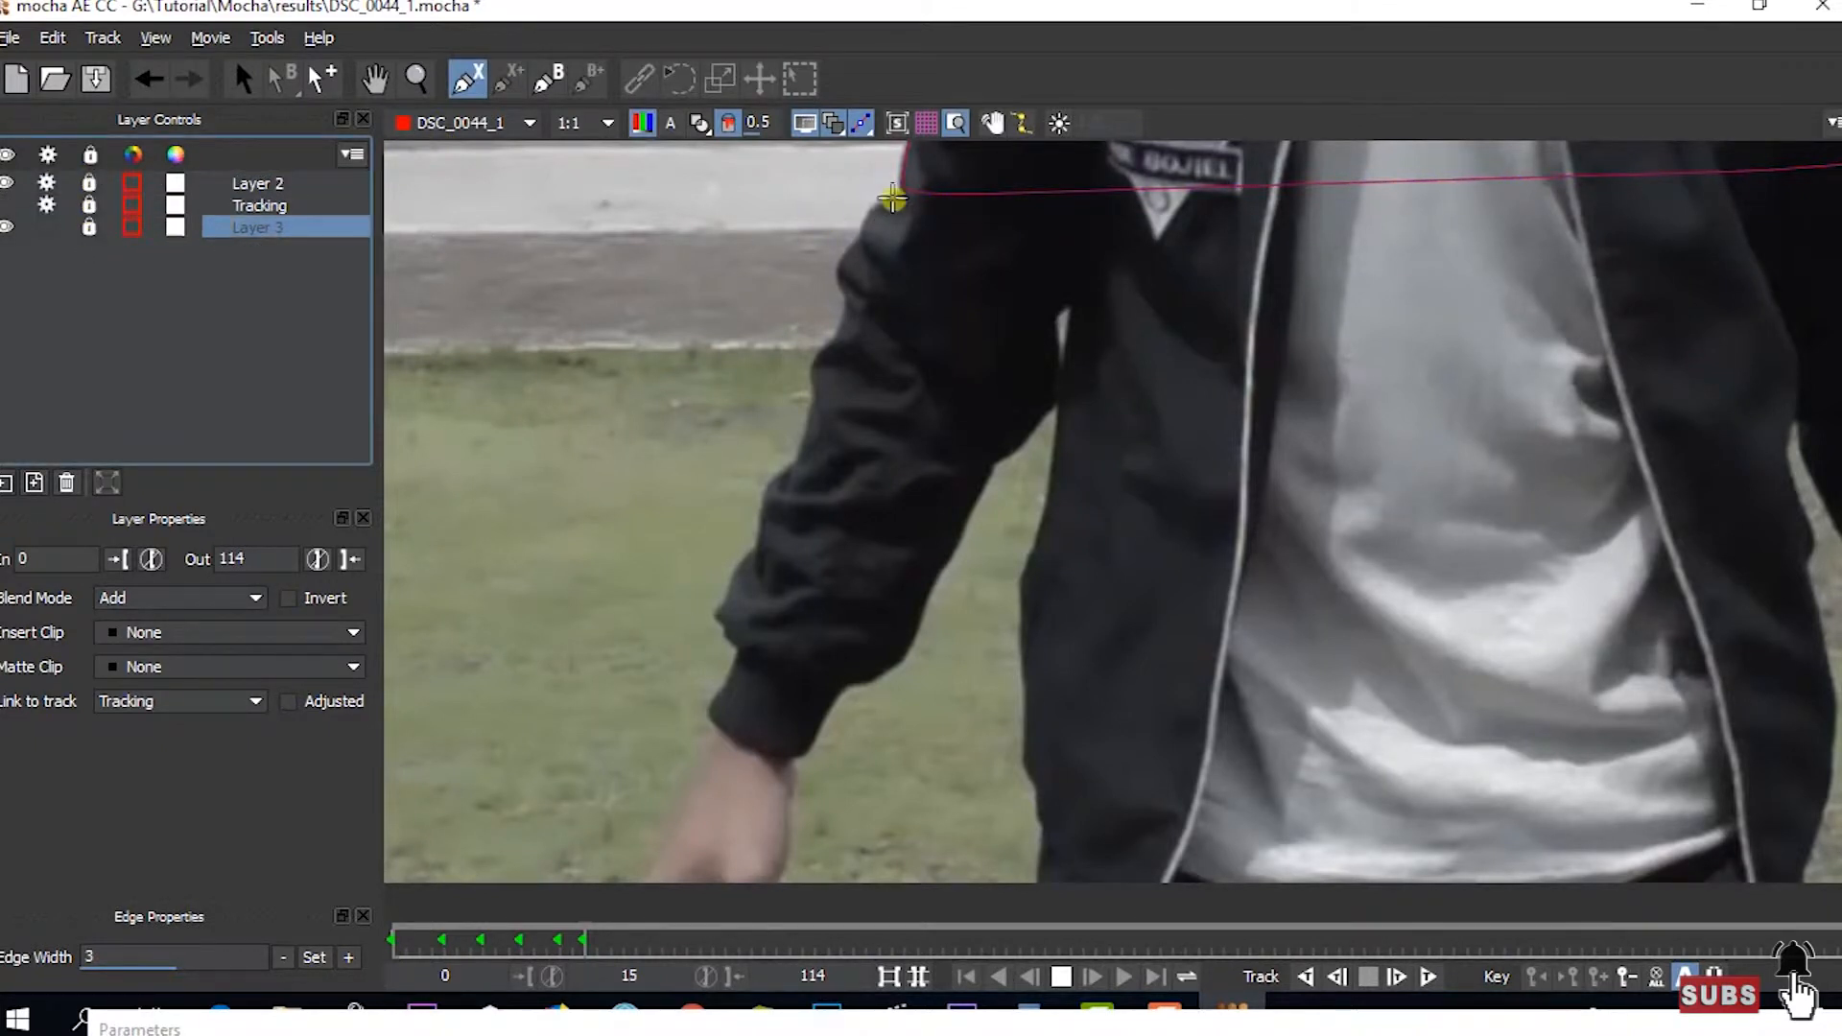
# - At frame 15, start an X-spline down the outer edge of the left-hand sleeve to the cuff, undoing the misplaced point below the wrist
pyautogui.click(905, 186)
pyautogui.click(865, 219)
pyautogui.click(837, 260)
pyautogui.click(840, 294)
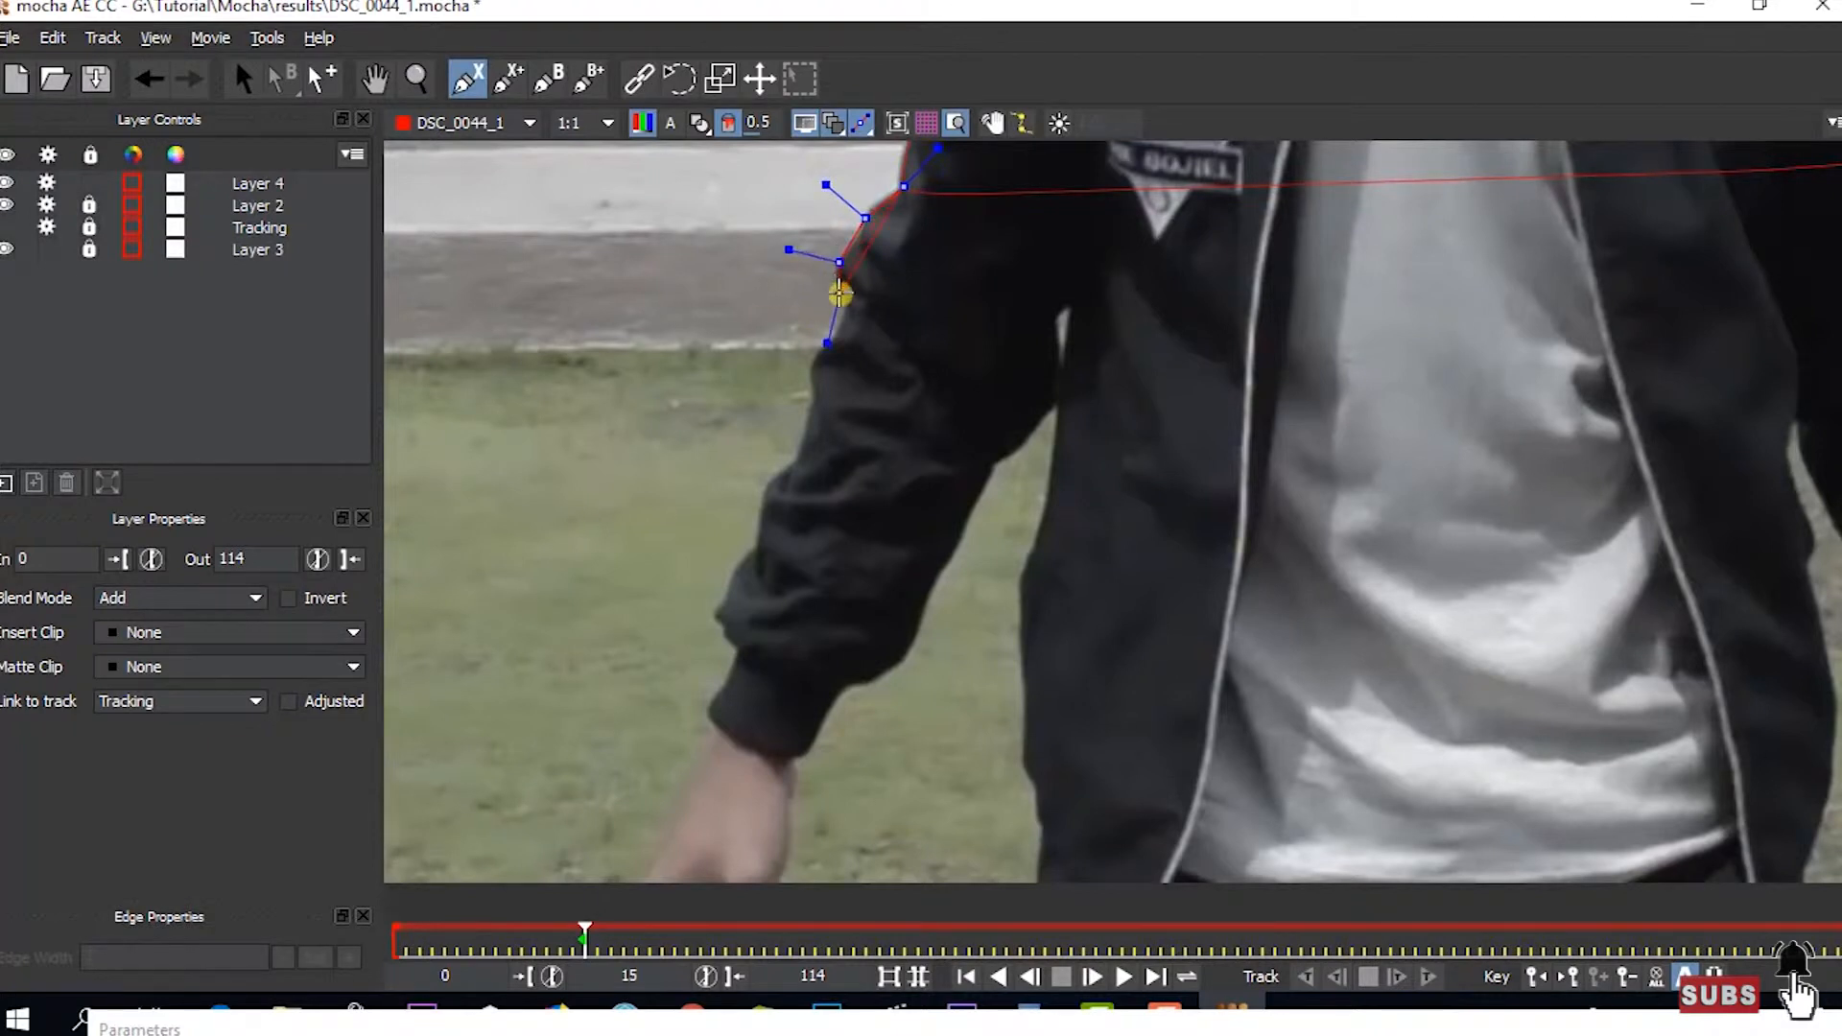
pyautogui.click(825, 350)
pyautogui.click(814, 387)
pyautogui.click(803, 450)
pyautogui.click(774, 485)
pyautogui.click(761, 529)
pyautogui.click(725, 584)
pyautogui.click(716, 621)
pyautogui.click(747, 659)
pyautogui.click(710, 739)
pyautogui.click(658, 884)
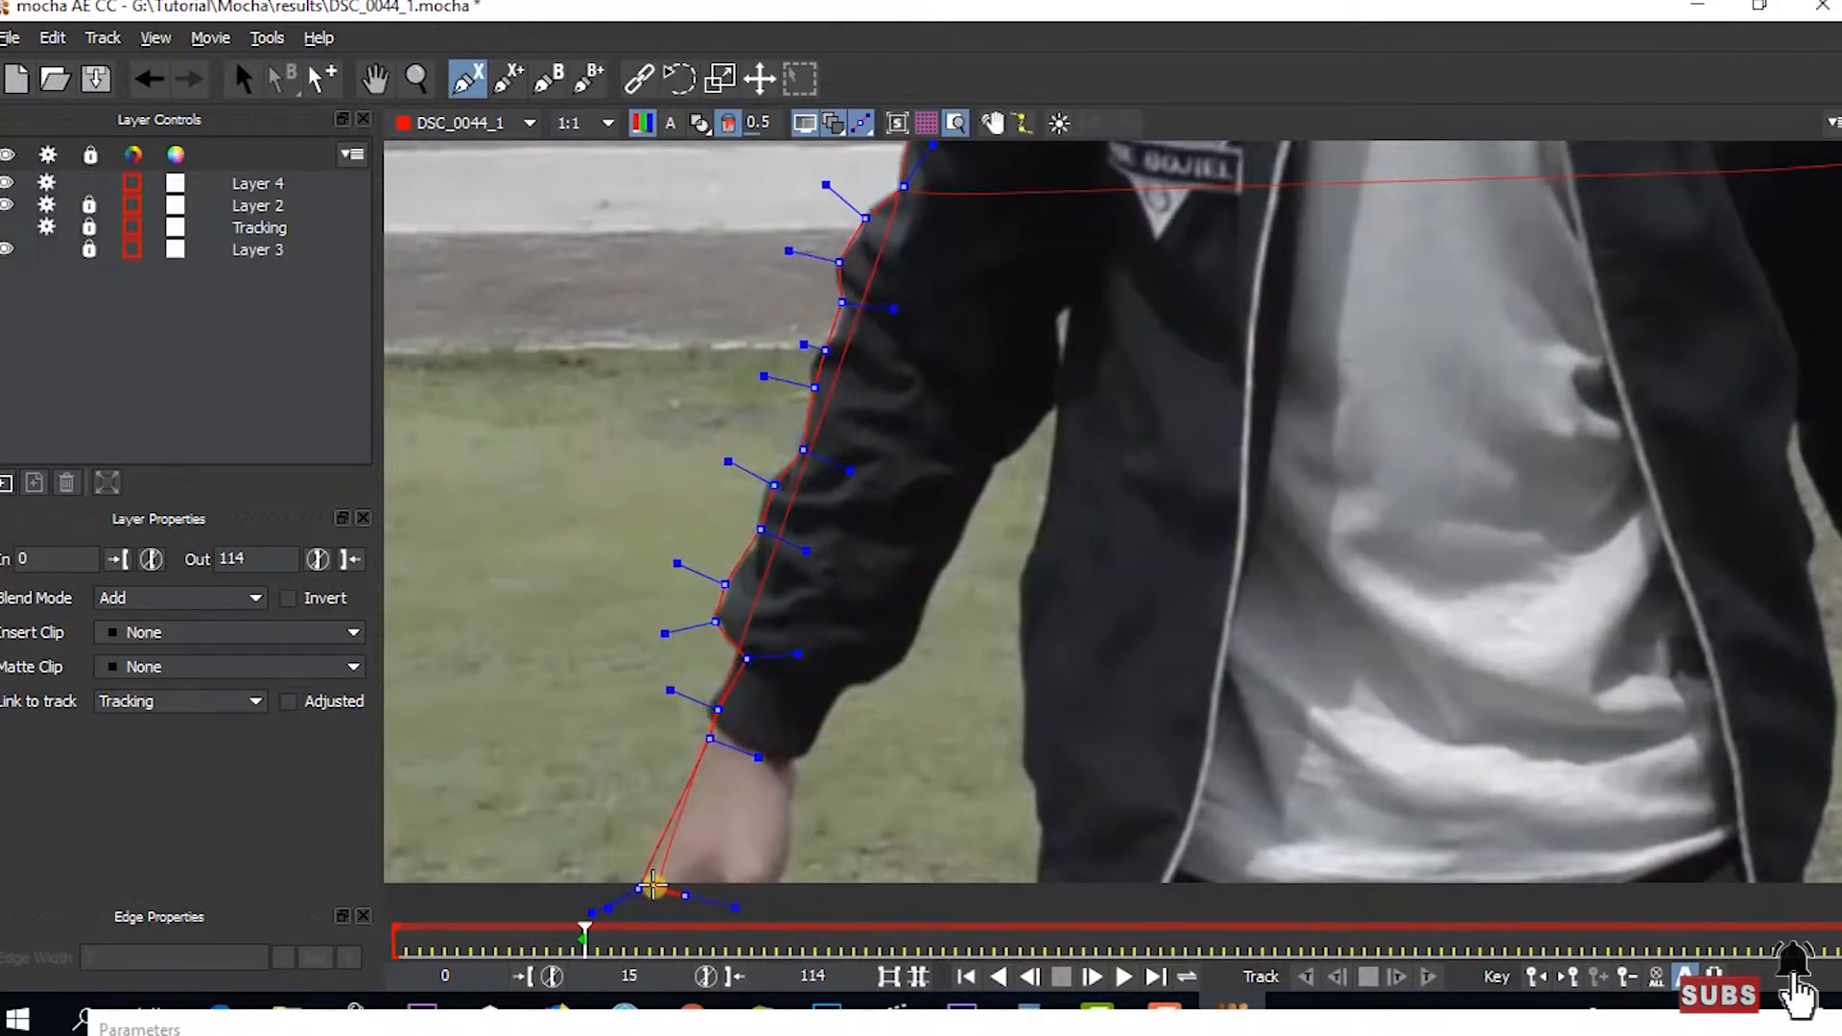
pyautogui.hotkey('ctrl', 'z')
# - Continue the arm spline around the hand and up the inner edge of the sleeve to the jacket's side
pyautogui.click(688, 799)
pyautogui.click(650, 871)
pyautogui.click(718, 890)
pyautogui.click(781, 890)
pyautogui.click(787, 846)
pyautogui.click(812, 746)
pyautogui.click(841, 691)
pyautogui.click(880, 679)
pyautogui.click(916, 644)
pyautogui.click(949, 562)
pyautogui.click(995, 465)
pyautogui.click(1061, 404)
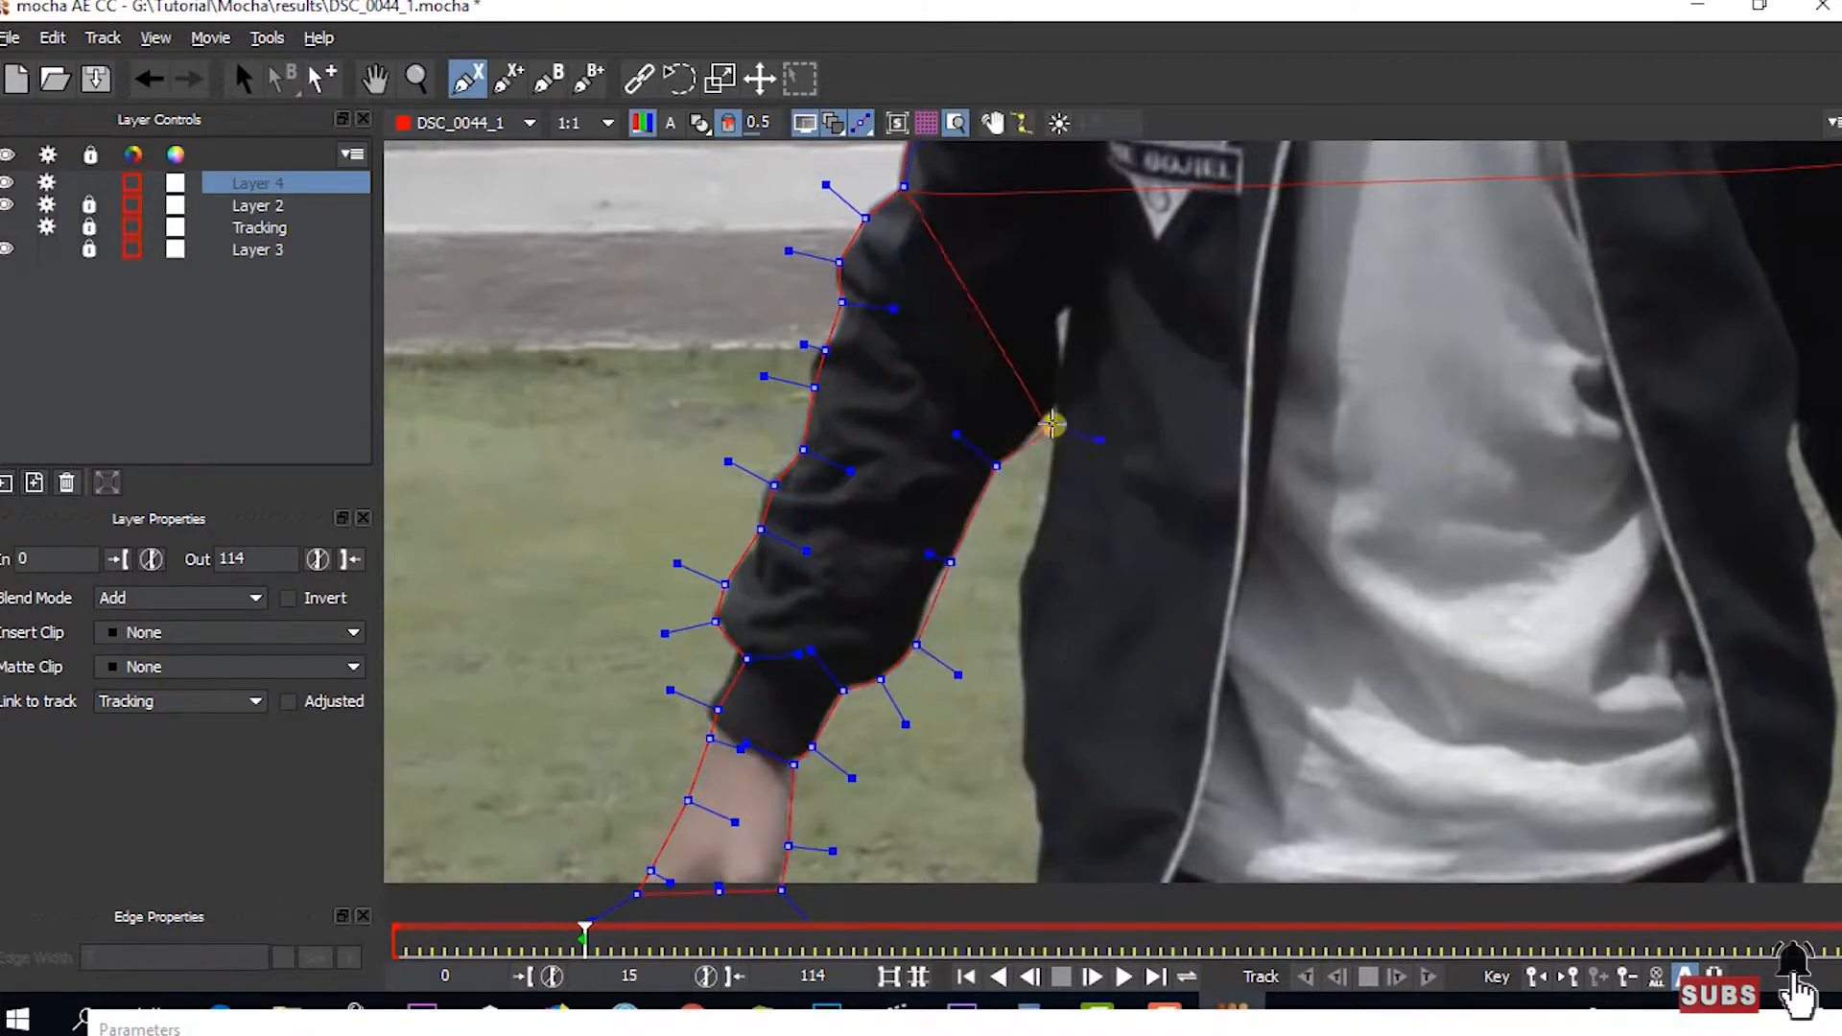
# - Close the arm spline across the armpit and upper arm, overlapping the torso spline's lower edge
pyautogui.click(1058, 326)
pyautogui.click(1112, 263)
pyautogui.click(1161, 177)
pyautogui.click(1158, 155)
pyautogui.click(1071, 153)
pyautogui.click(983, 150)
pyautogui.rightClick(998, 422)
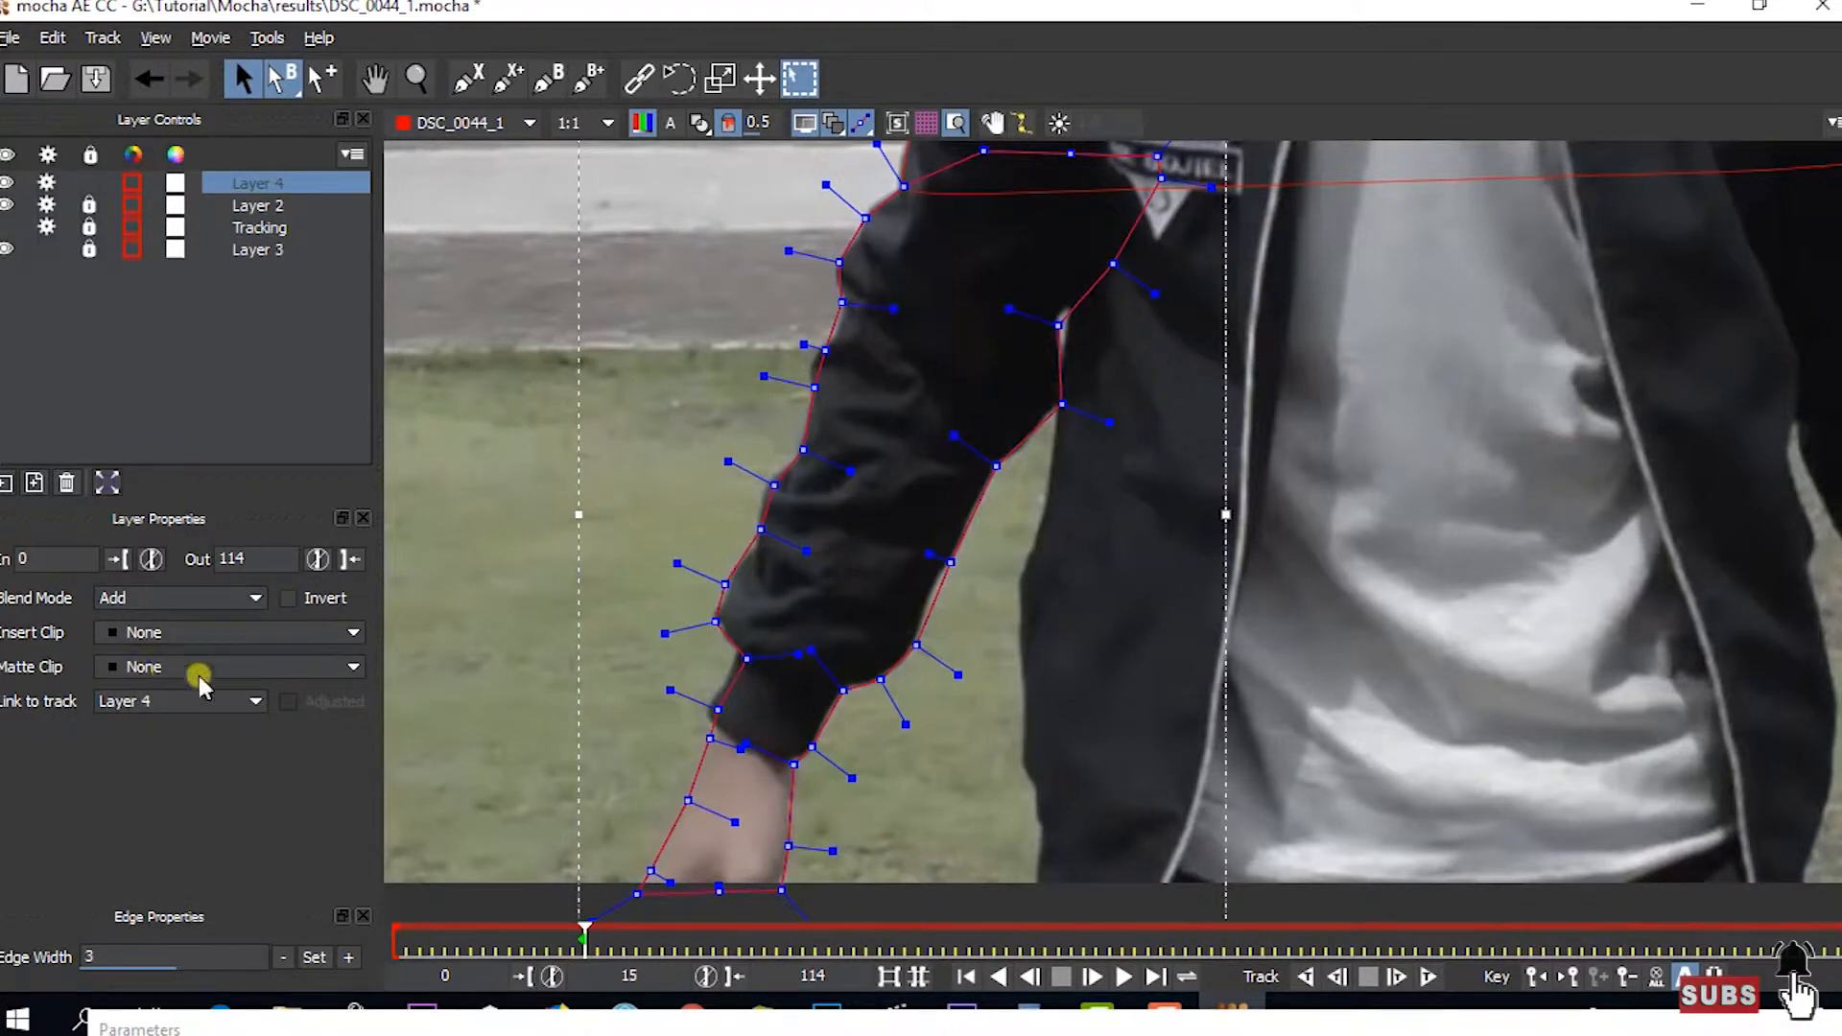
pyautogui.click(263, 184)
pyautogui.click(267, 230)
pyautogui.click(257, 184)
pyautogui.click(169, 702)
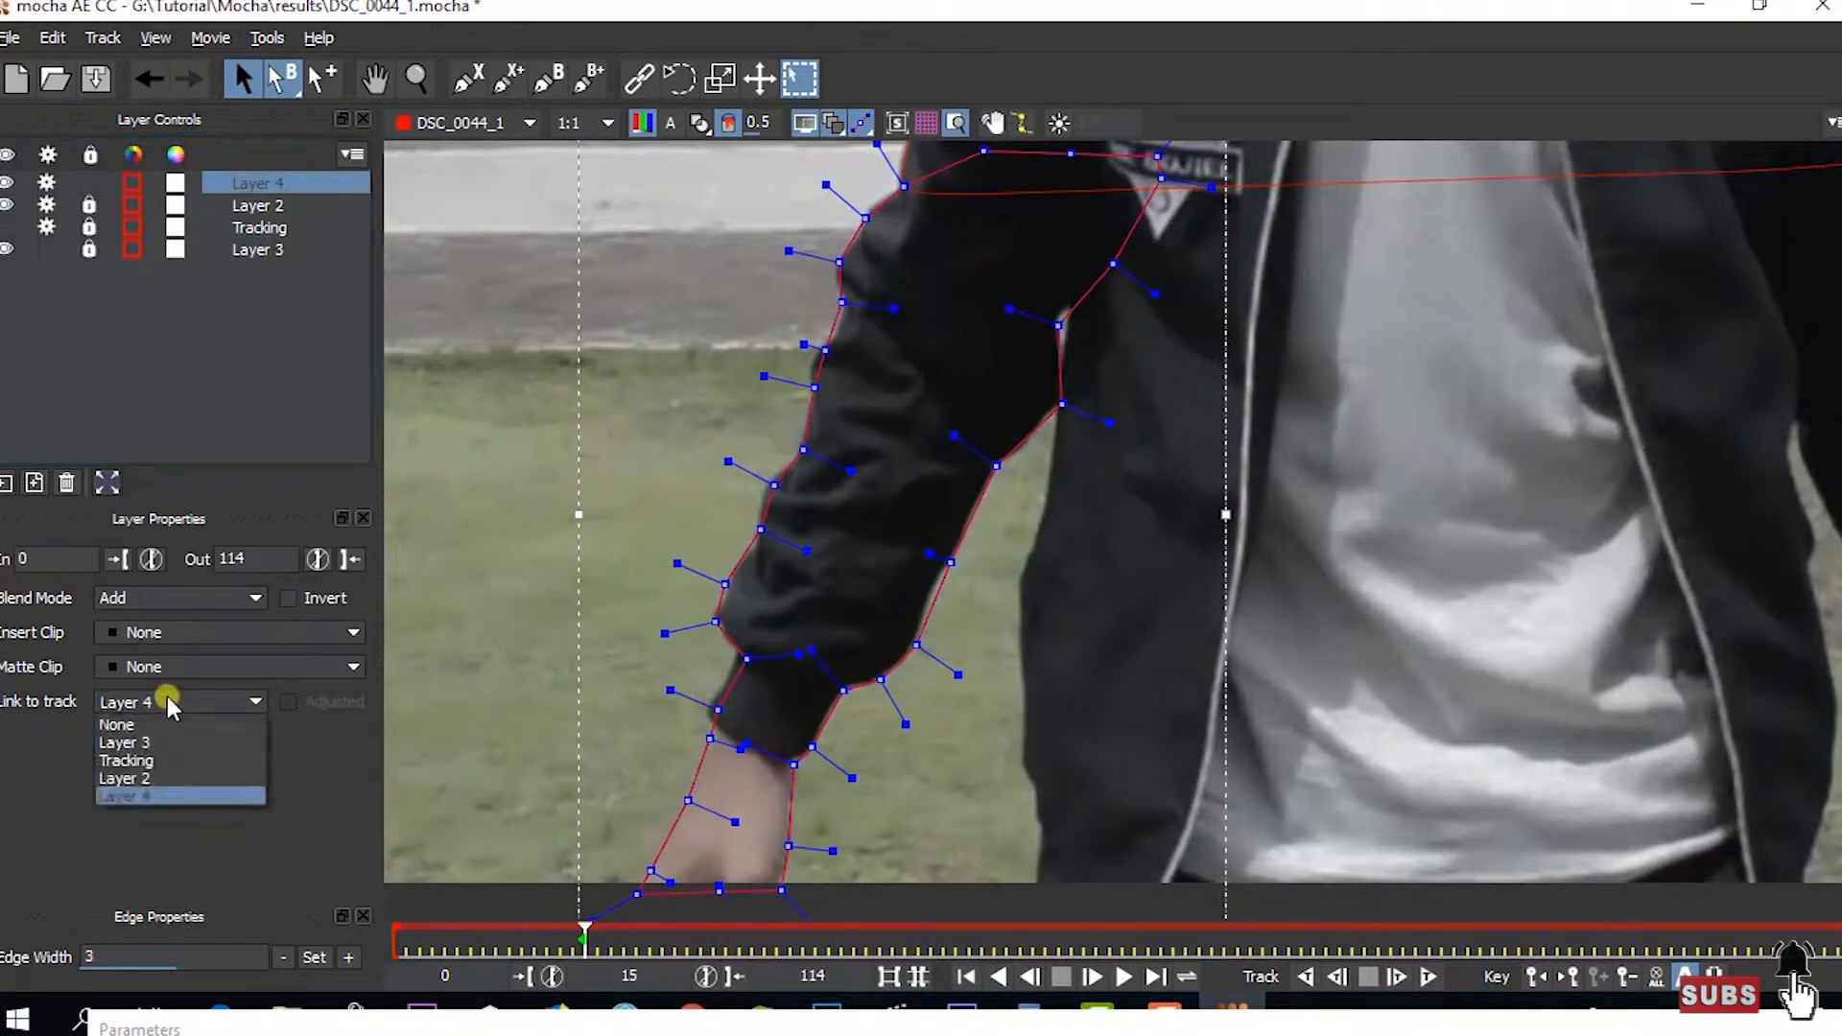
pyautogui.click(146, 761)
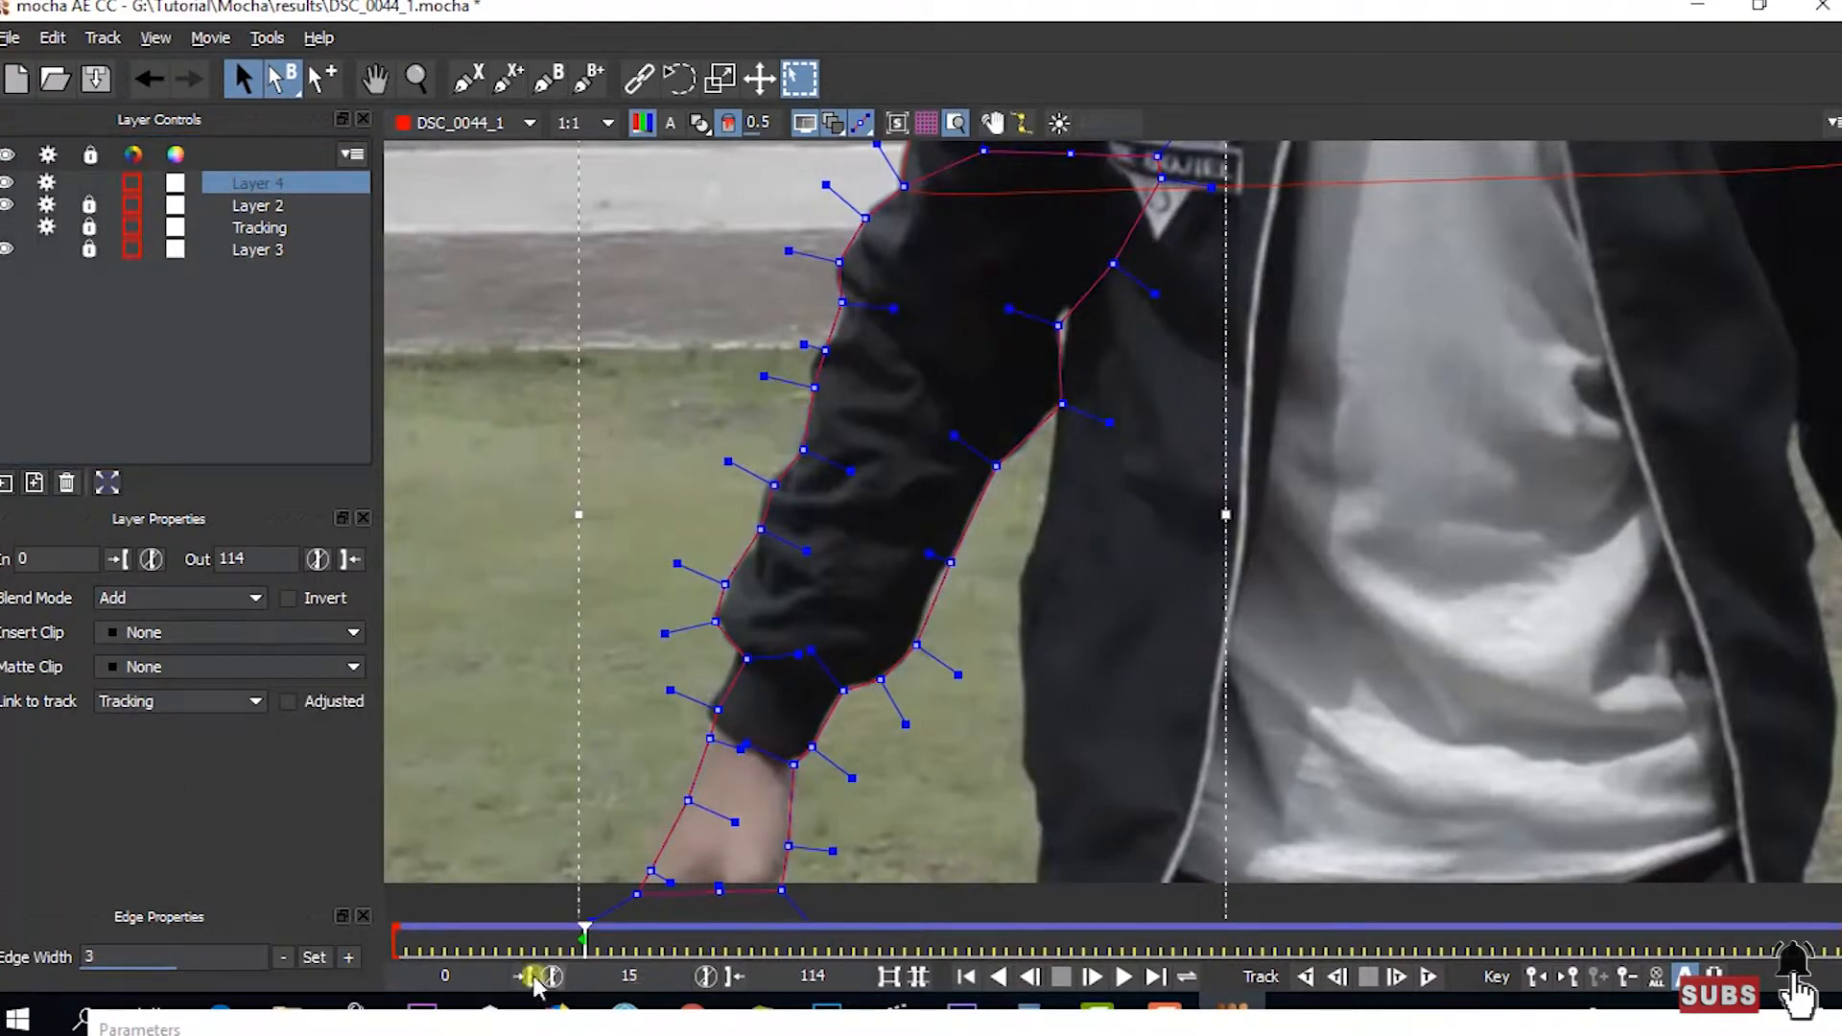
pyautogui.hotkey('ctrl', 'z')
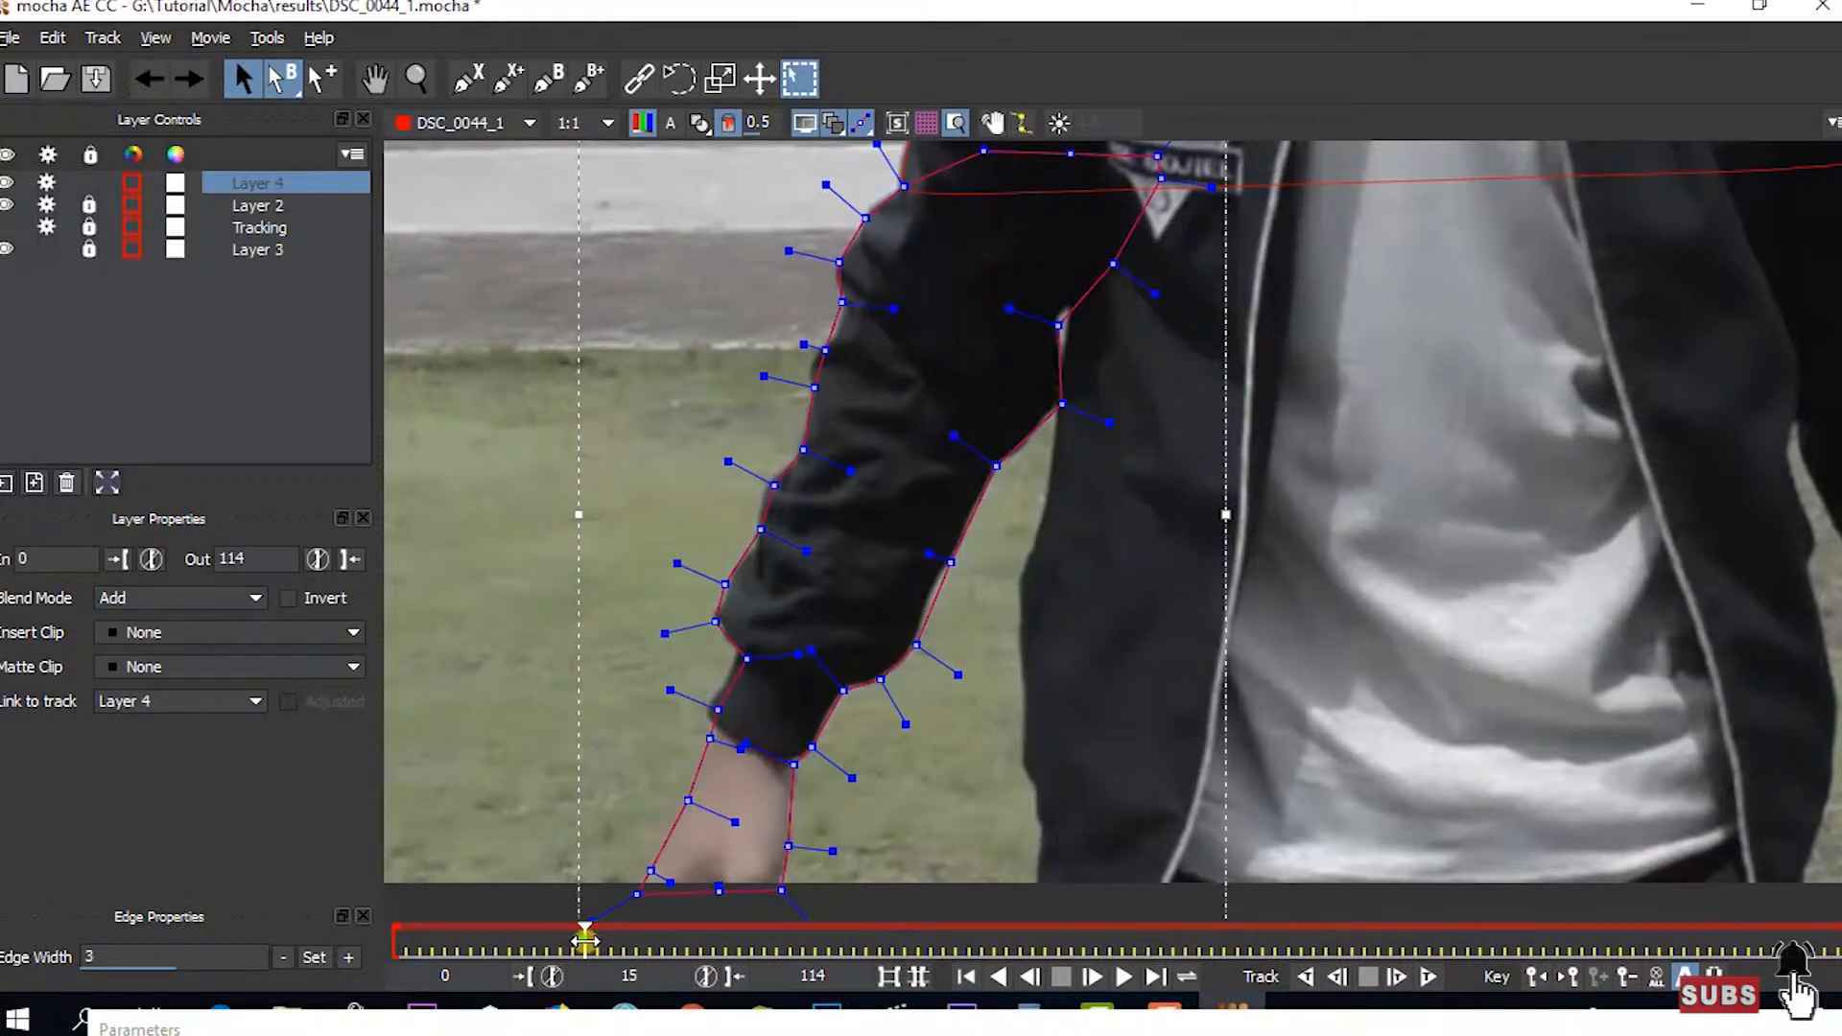
pyautogui.click(205, 708)
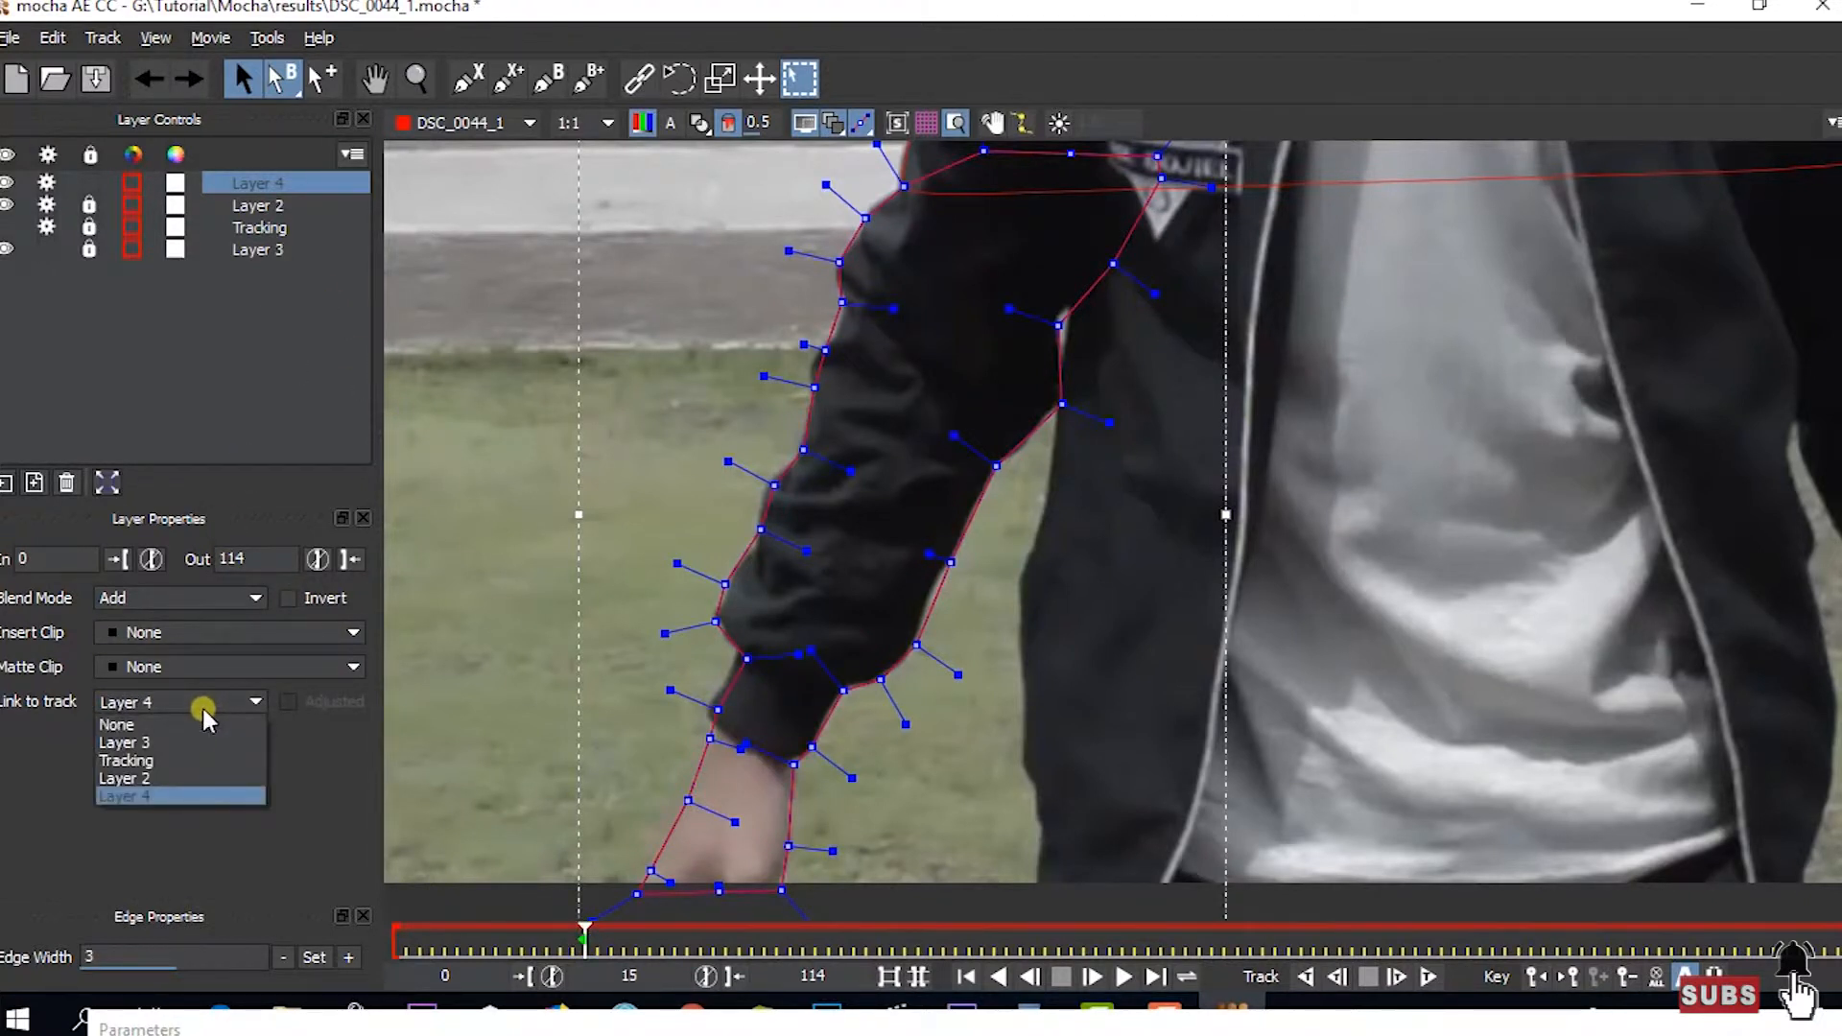
pyautogui.click(589, 945)
pyautogui.moveTo(589, 945)
pyautogui.mouseDown()
pyautogui.moveTo(309, 944)
pyautogui.moveTo(578, 938)
pyautogui.mouseUp()
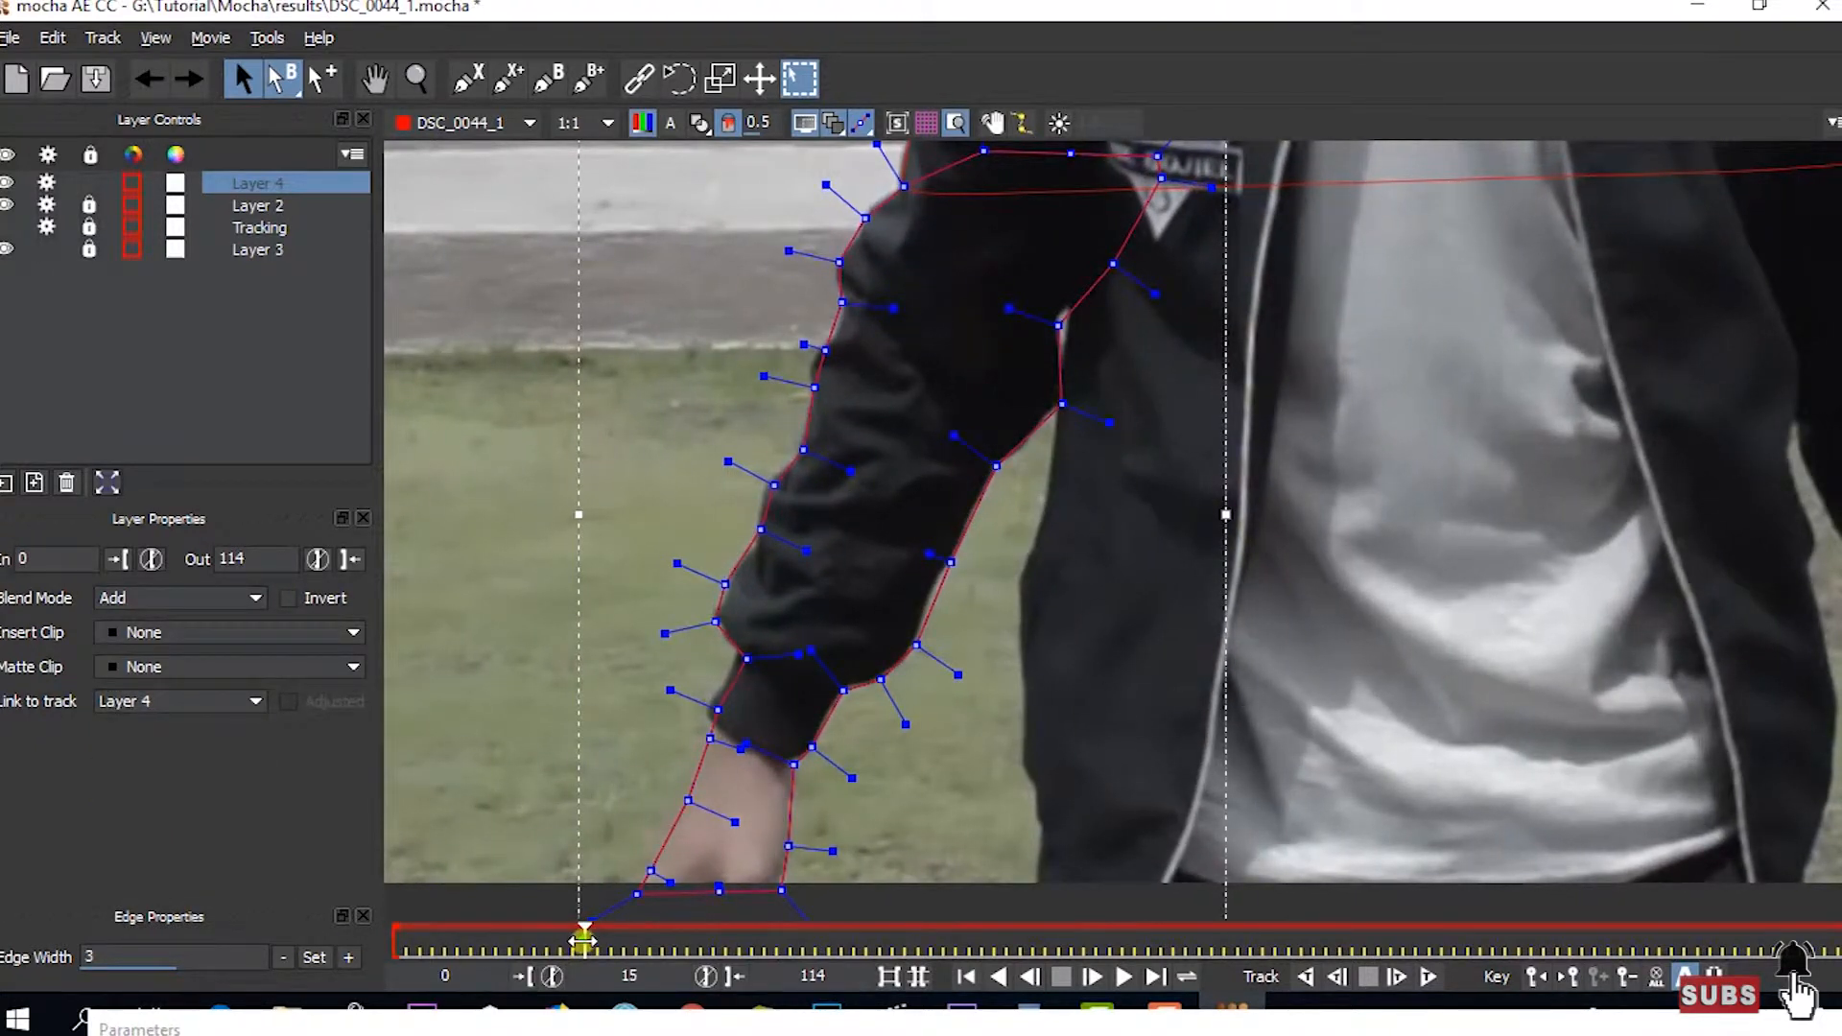
# - Link Layer 4 to the Tracking layer's track and go to frame 12
pyautogui.click(207, 710)
pyautogui.click(185, 746)
pyautogui.moveTo(583, 938); pyautogui.dragTo(538, 930)
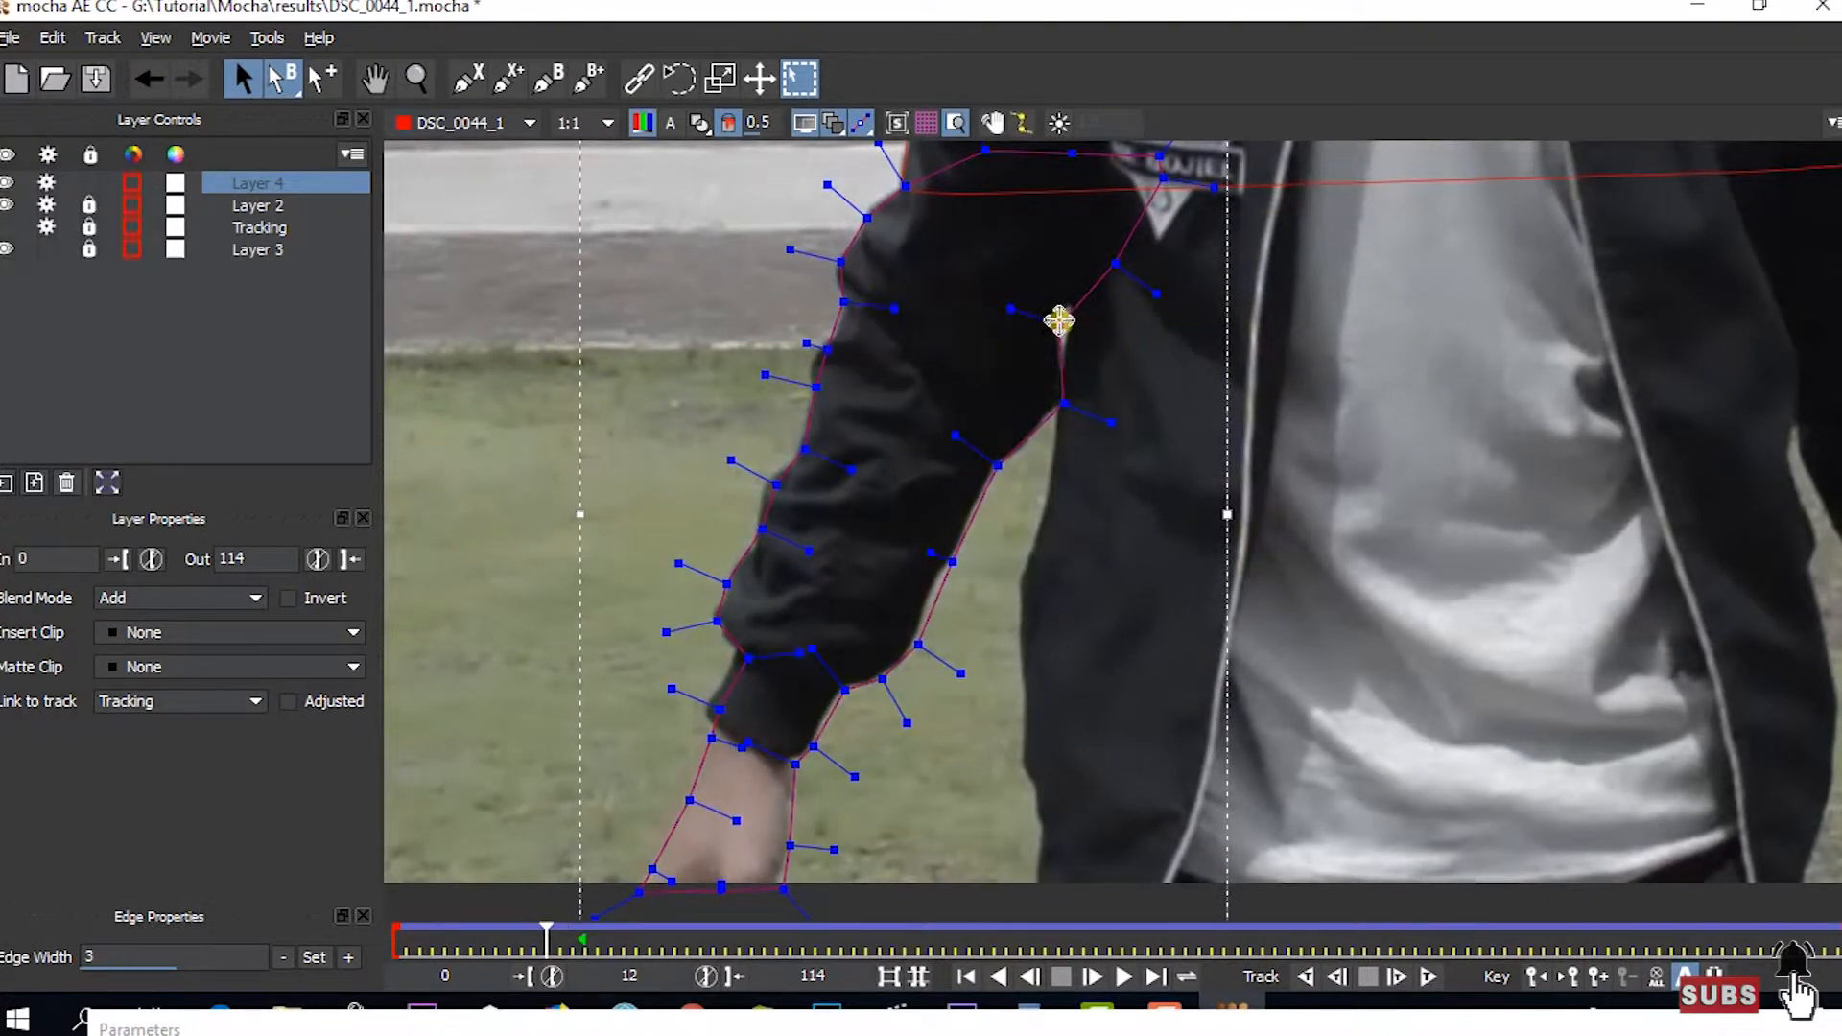
# - At frame 12, refit the arm spline's points at the armpit gap, inner sleeve, cuff and outer forearm
pyautogui.moveTo(1059, 320); pyautogui.dragTo(1059, 316)
pyautogui.moveTo(998, 465); pyautogui.dragTo(993, 466)
pyautogui.moveTo(953, 564); pyautogui.dragTo(949, 561)
pyautogui.moveTo(748, 658); pyautogui.dragTo(706, 707)
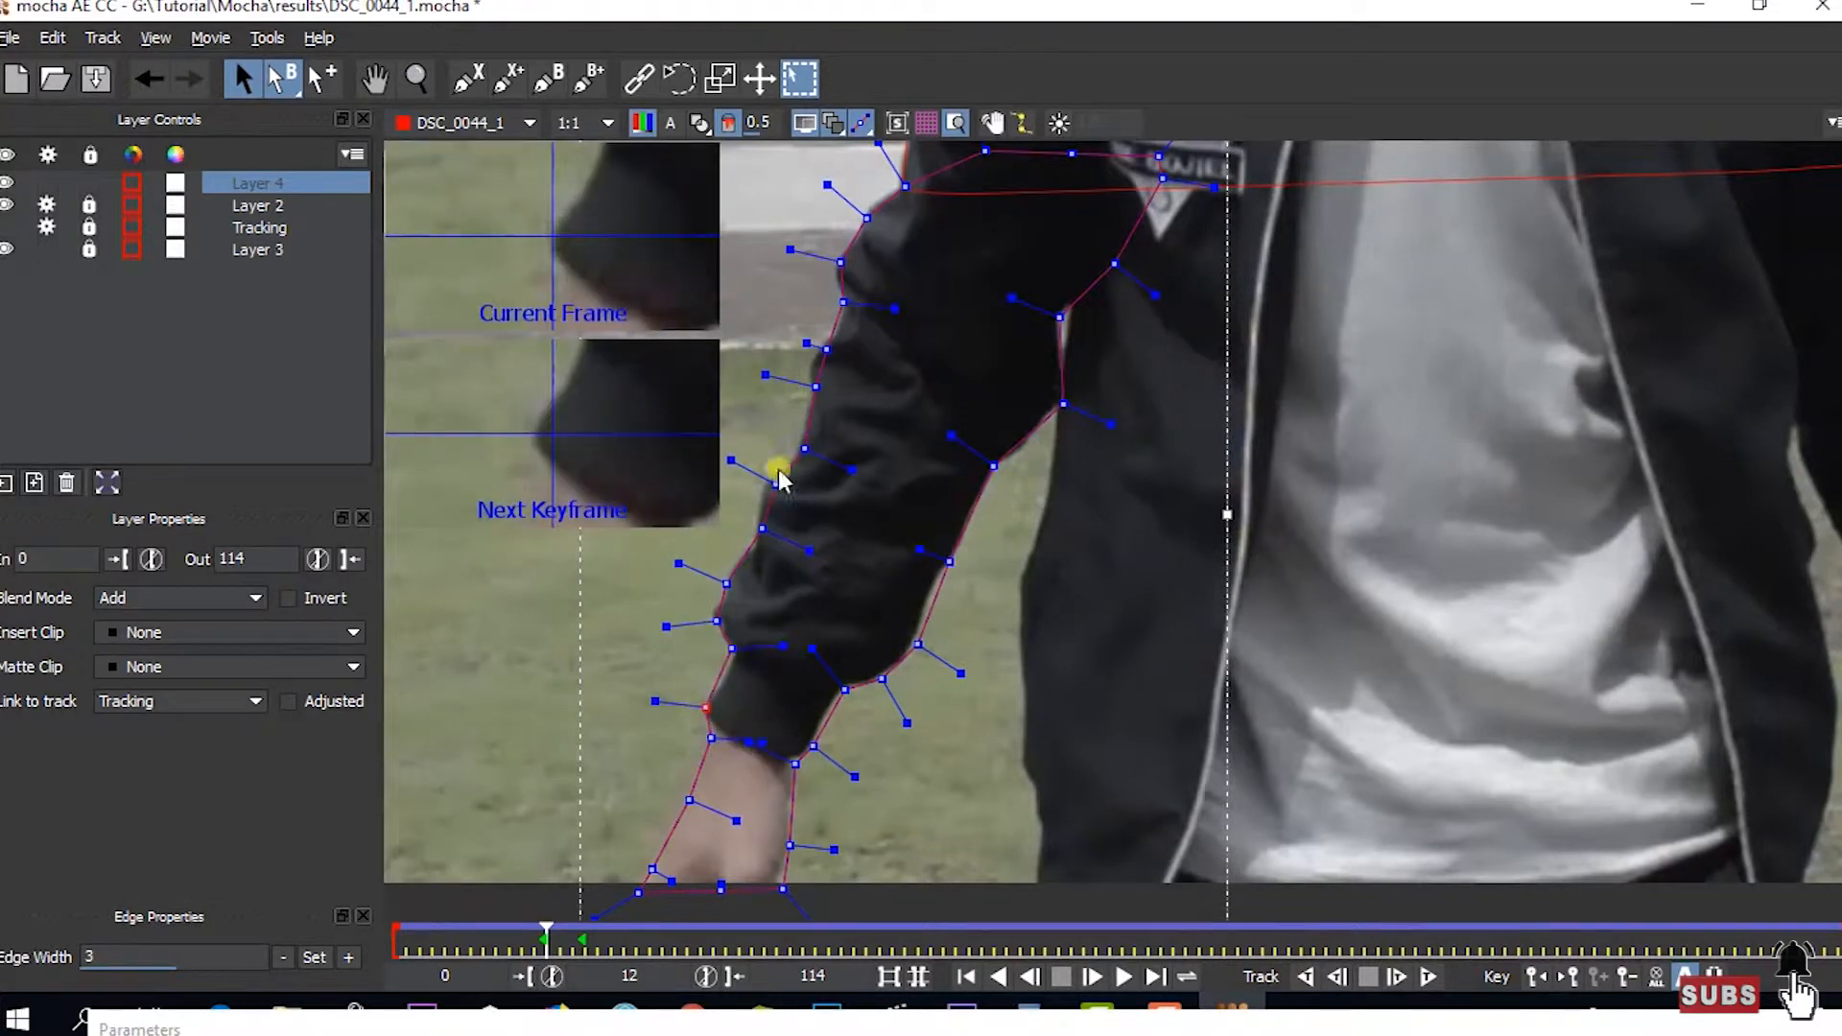
pyautogui.moveTo(779, 480); pyautogui.dragTo(768, 486)
# - At frame 9, move the arm spline's points along the inner forearm and cuff onto the sleeve edge
pyautogui.moveTo(547, 933); pyautogui.dragTo(510, 934)
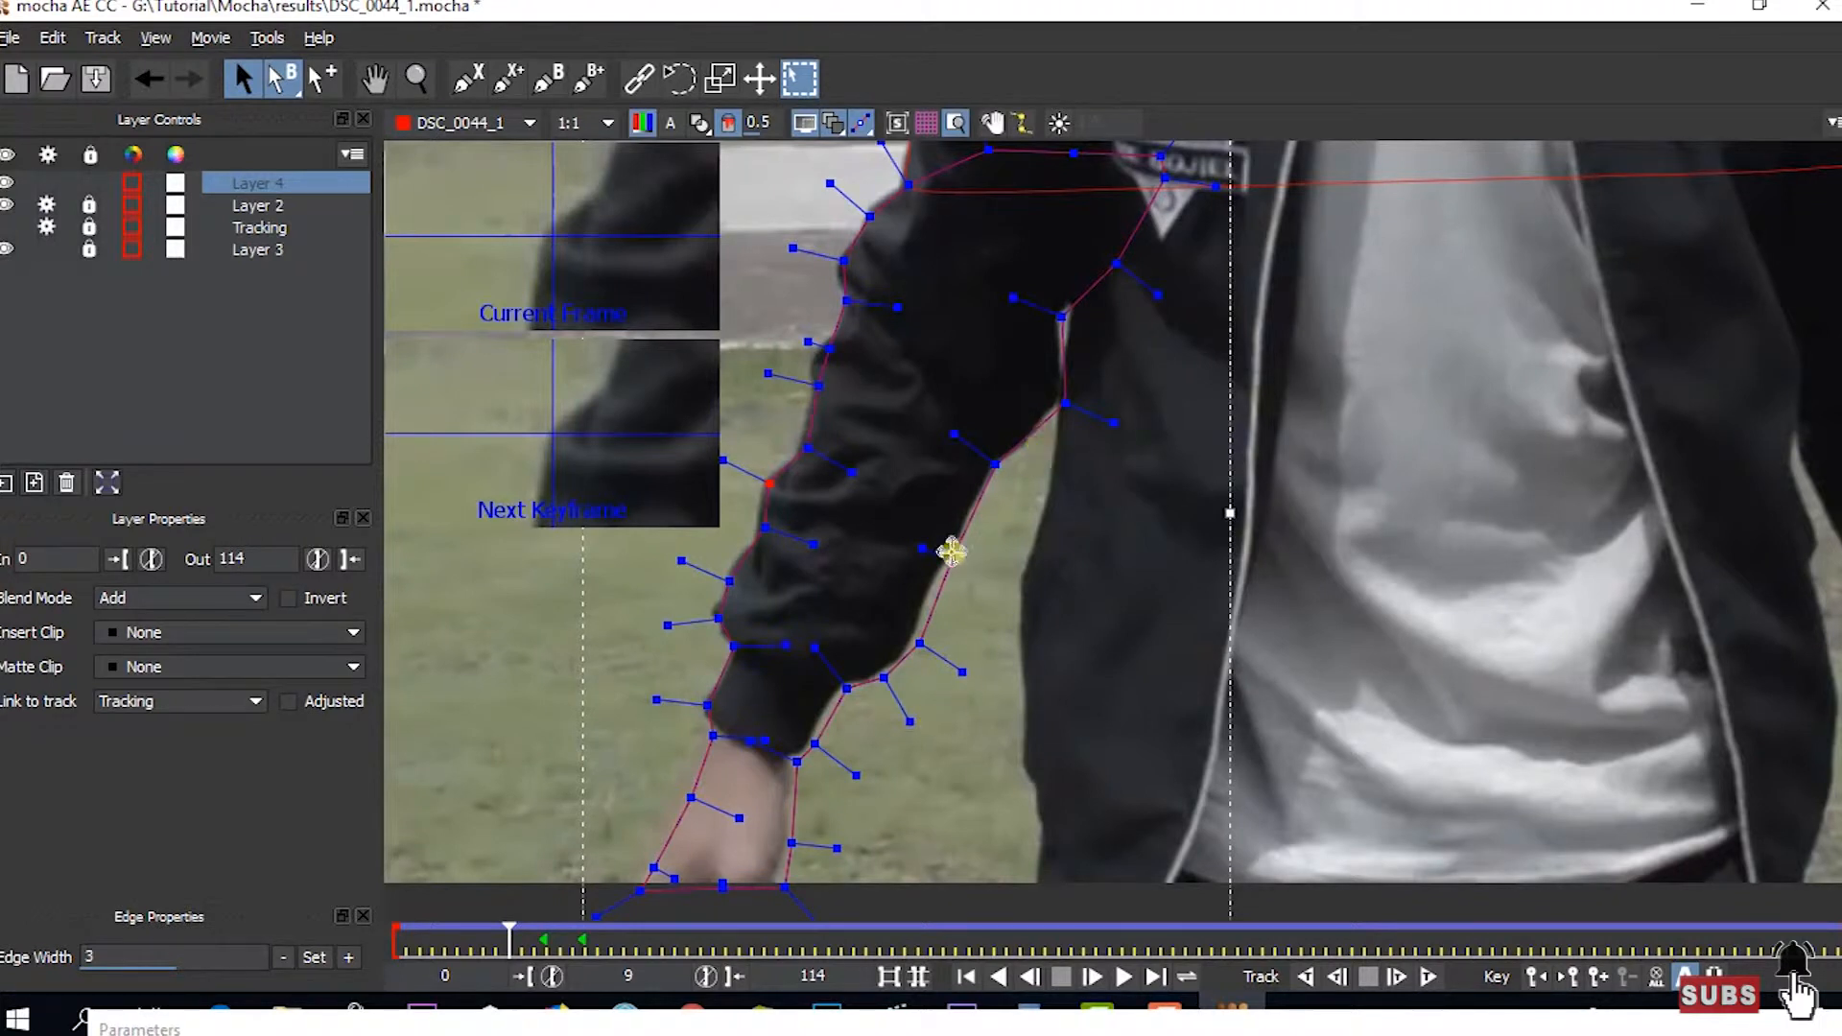
pyautogui.moveTo(954, 559); pyautogui.dragTo(944, 562)
pyautogui.moveTo(918, 642); pyautogui.dragTo(911, 634)
pyautogui.moveTo(841, 698); pyautogui.dragTo(838, 683)
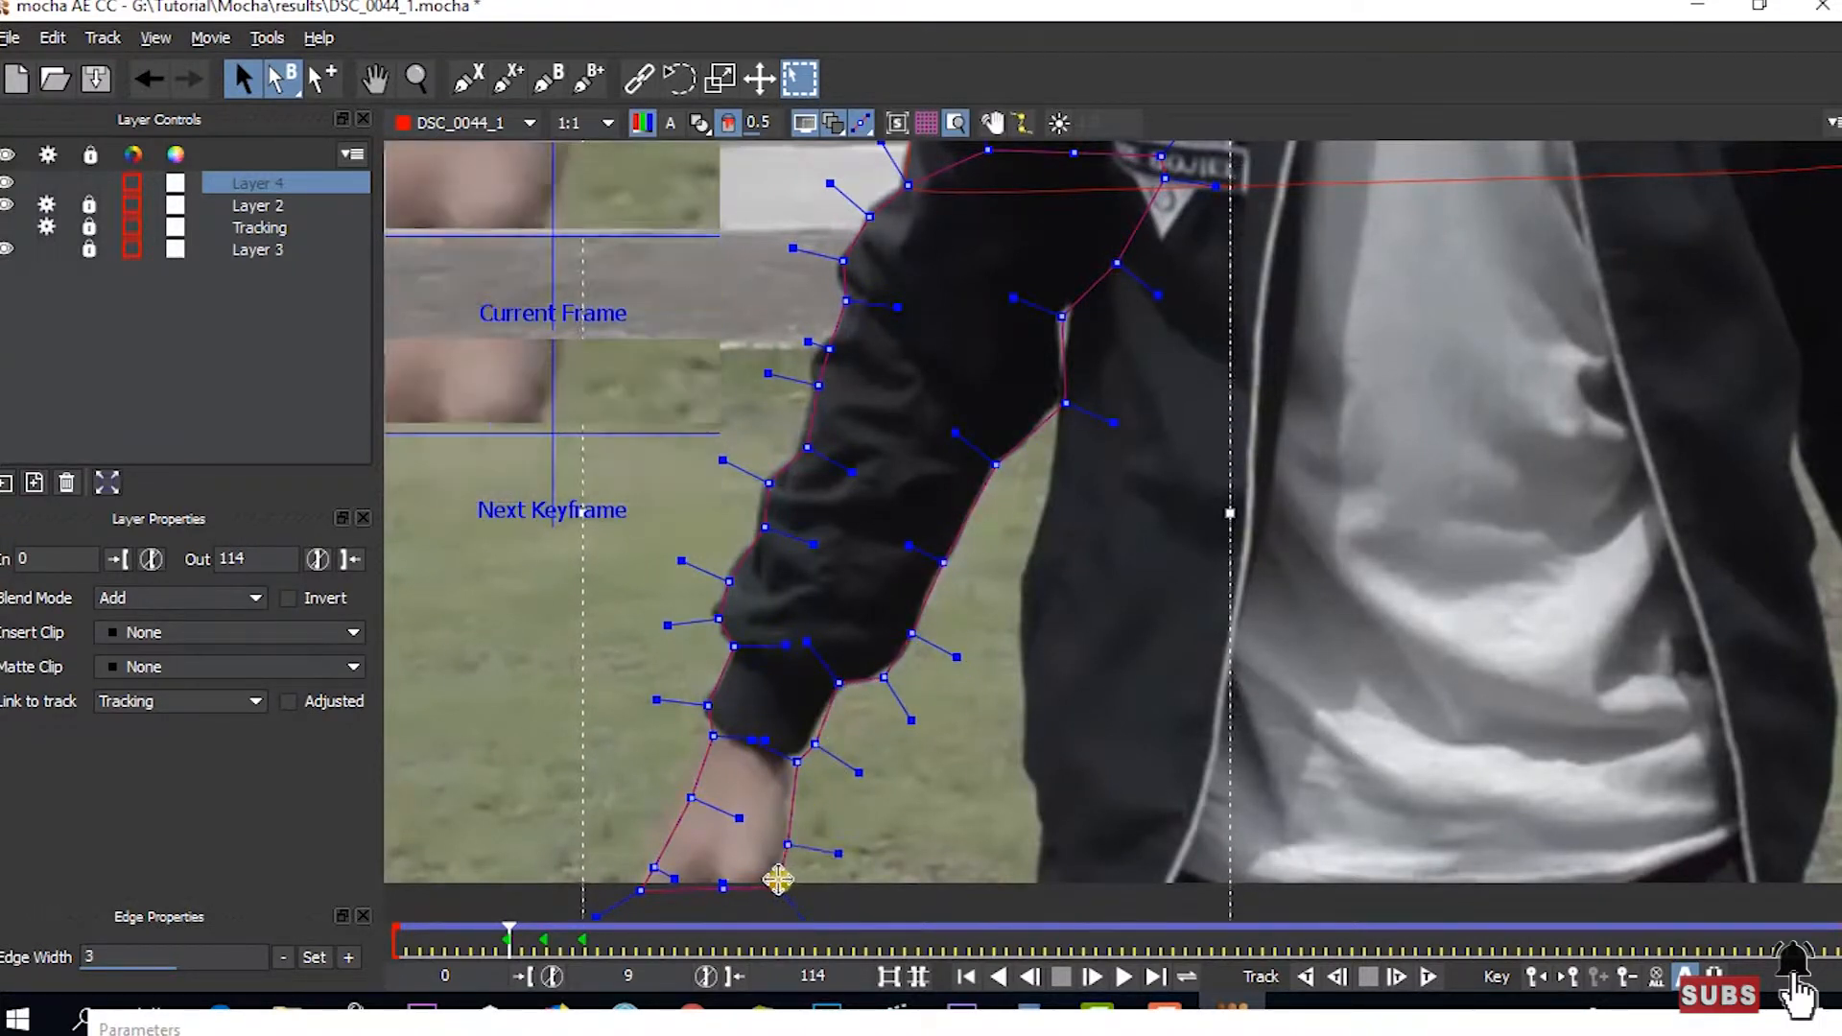
# - At frame 9, refit the arm spline's points along the outer sleeve, cuff and back of the hand
pyautogui.press('x')
pyautogui.moveTo(1033, 584); pyautogui.dragTo(1056, 608)
pyautogui.moveTo(843, 408); pyautogui.dragTo(834, 391)
pyautogui.moveTo(792, 507); pyautogui.dragTo(783, 553)
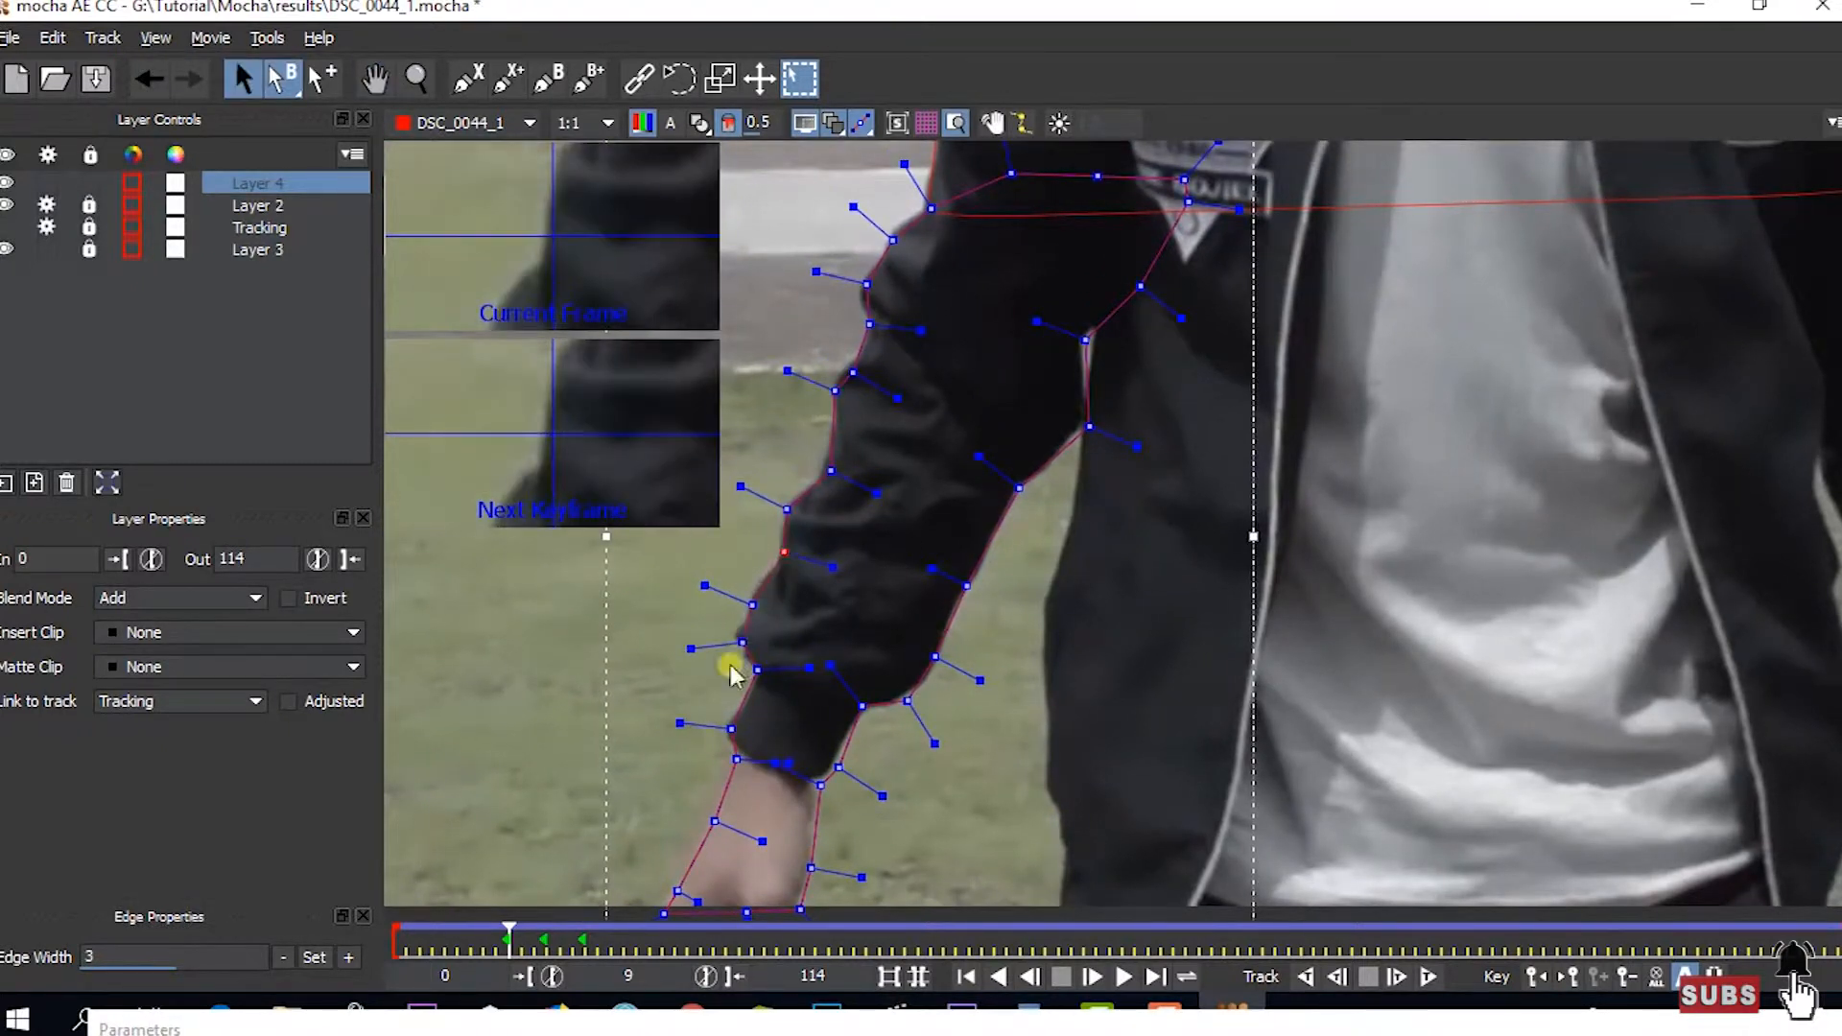
pyautogui.moveTo(737, 759); pyautogui.dragTo(733, 754)
pyautogui.moveTo(715, 821); pyautogui.dragTo(703, 819)
pyautogui.moveTo(677, 891); pyautogui.dragTo(676, 887)
# - At frame 9, refit the arm spline's points at the upper outer sleeve and around the gap below the armpit
pyautogui.moveTo(1050, 370); pyautogui.dragTo(1030, 487)
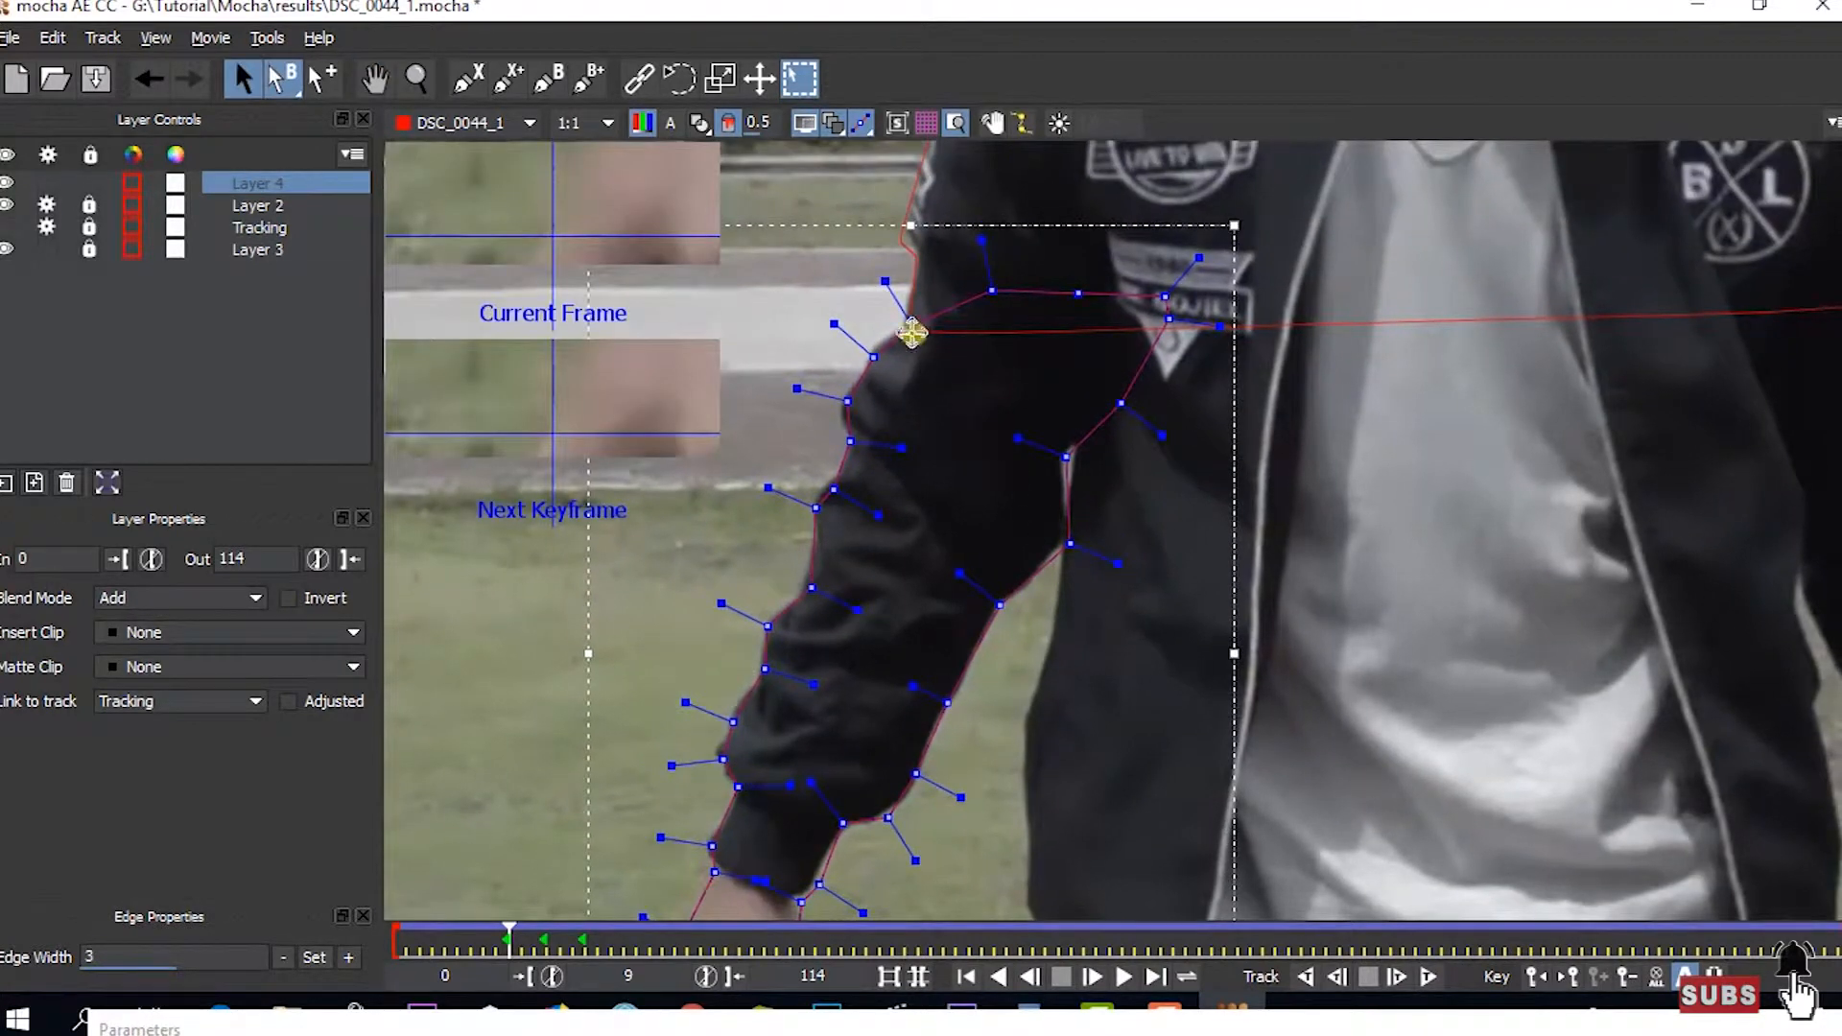
pyautogui.moveTo(912, 332); pyautogui.dragTo(905, 321)
pyautogui.moveTo(1076, 464); pyautogui.dragTo(1065, 440)
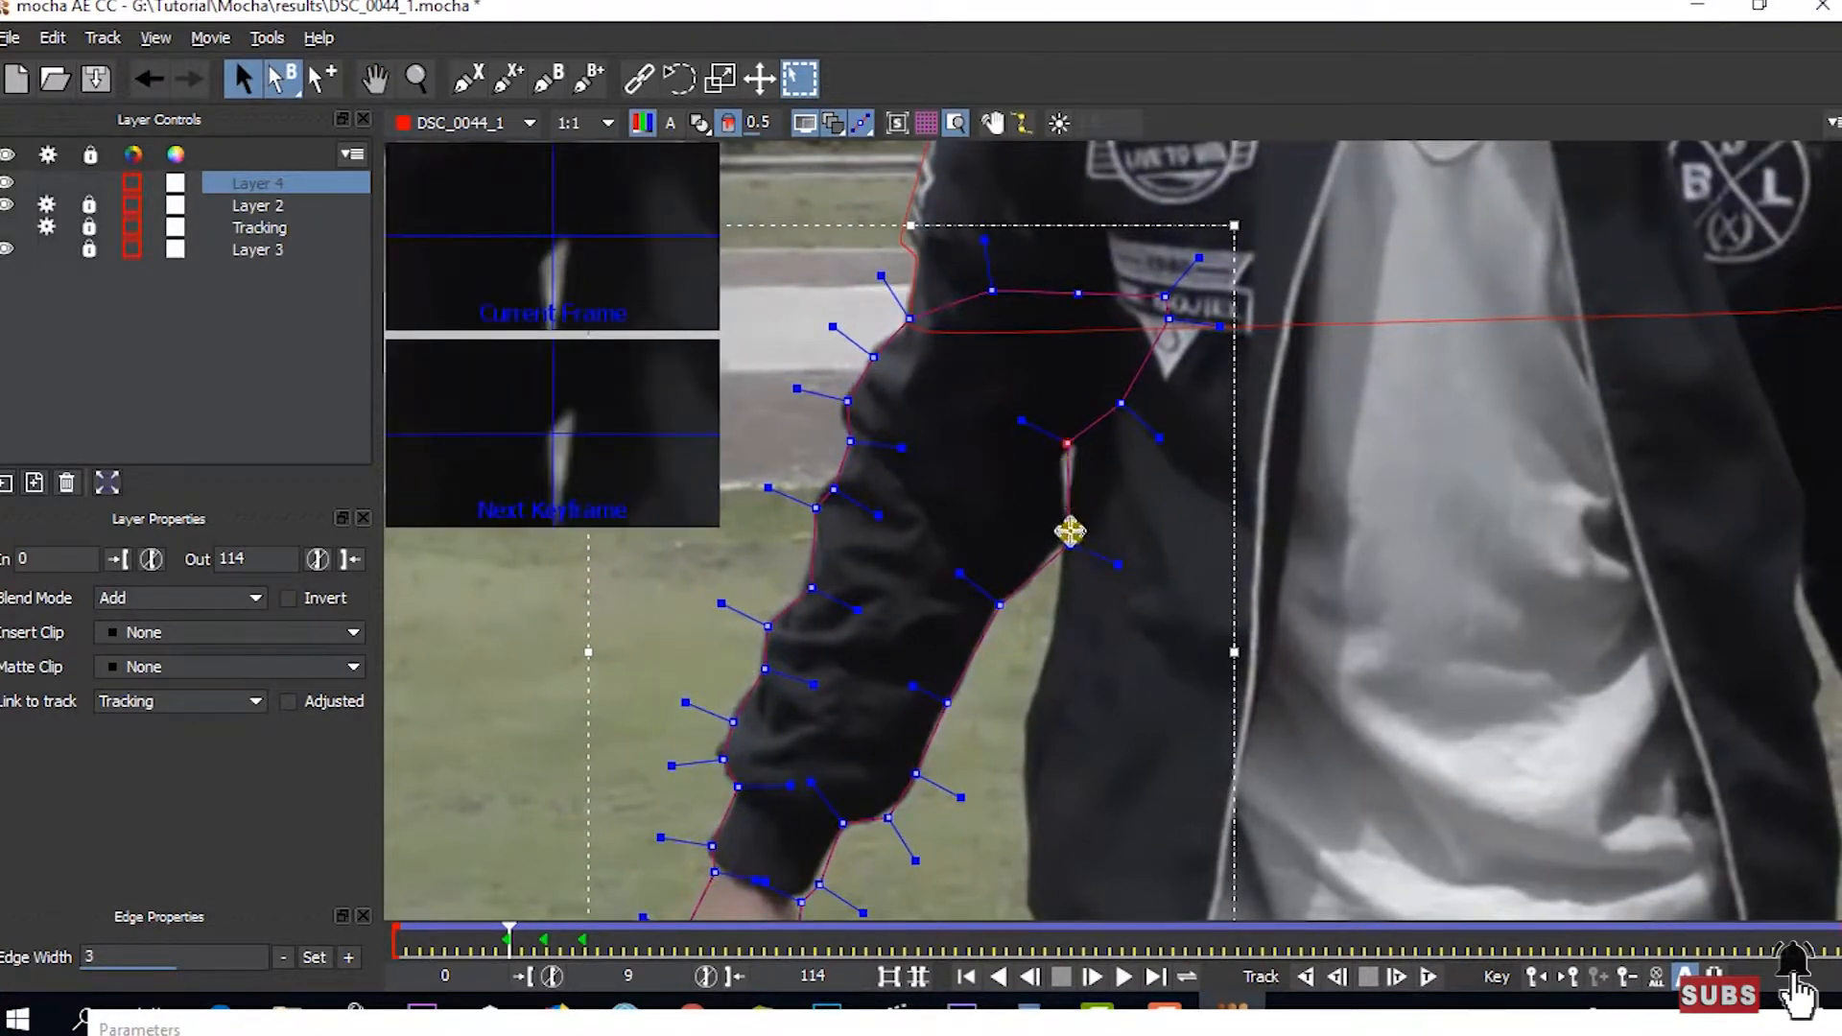
pyautogui.moveTo(1069, 530); pyautogui.dragTo(1067, 543)
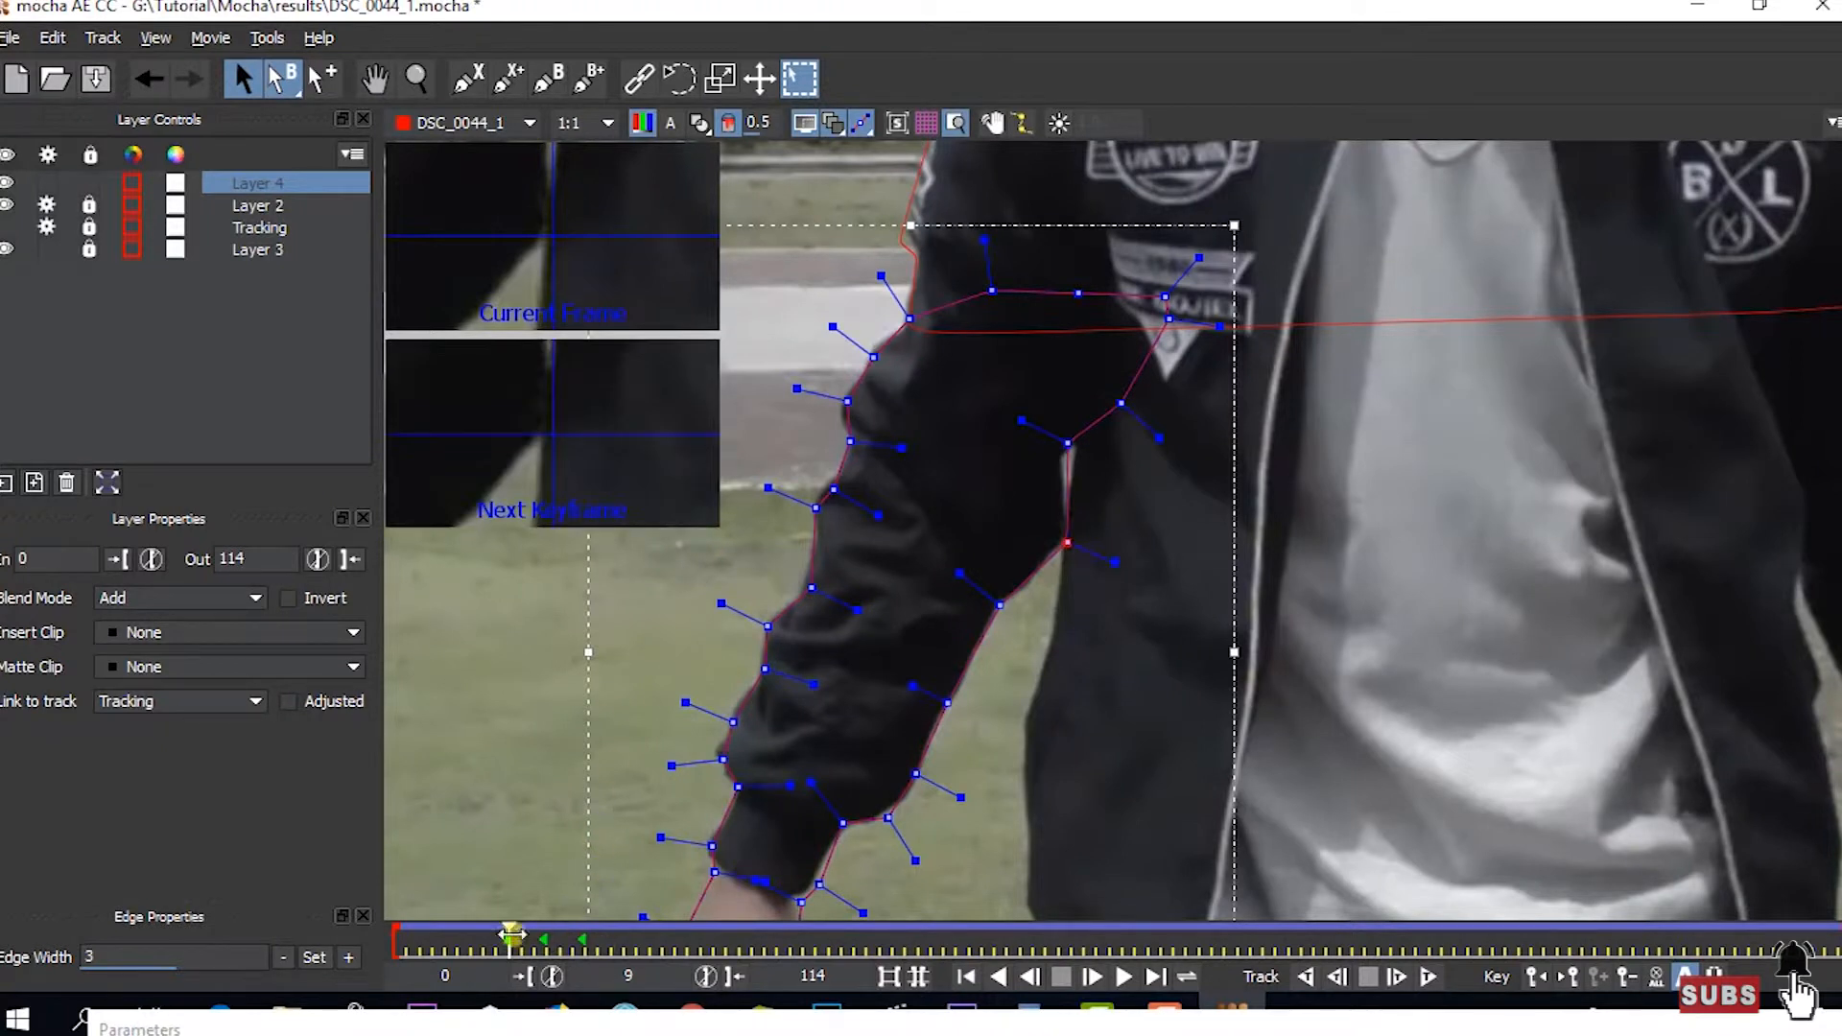
# - Unlock Layer 2 and make Layer 4 the active layer again
pyautogui.click(89, 205)
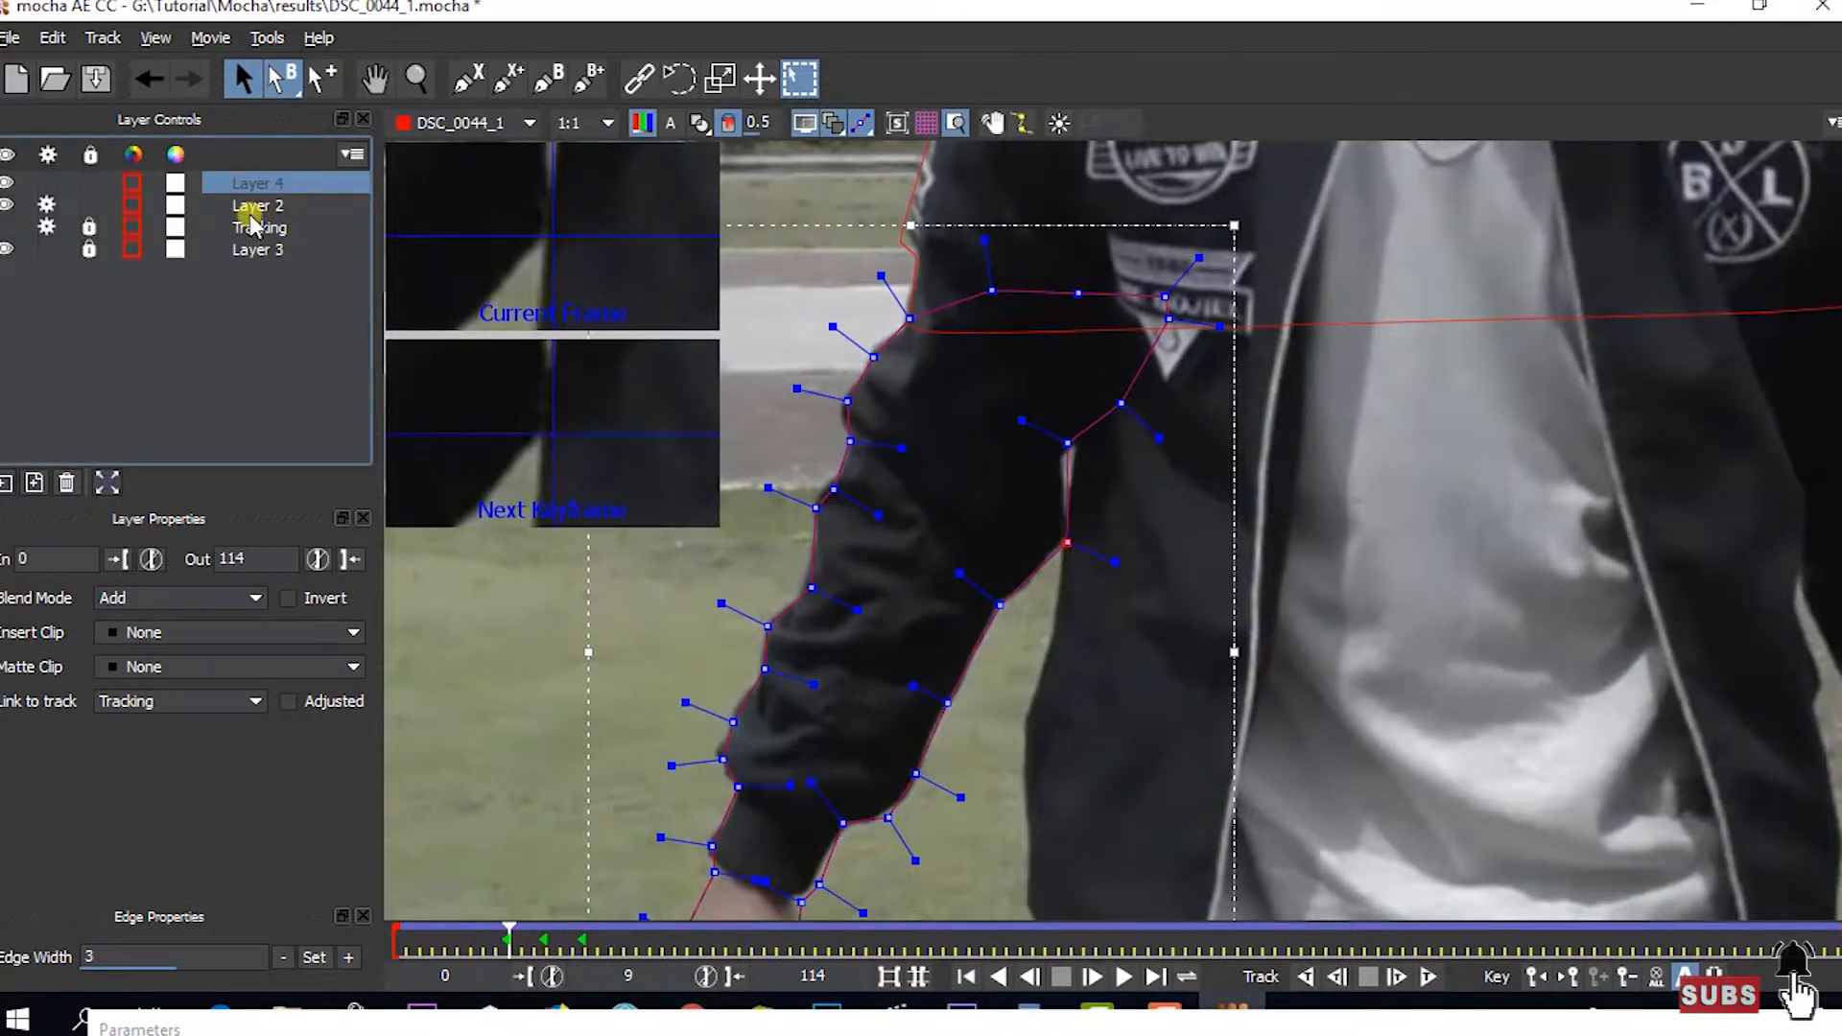
pyautogui.click(243, 209)
pyautogui.click(253, 183)
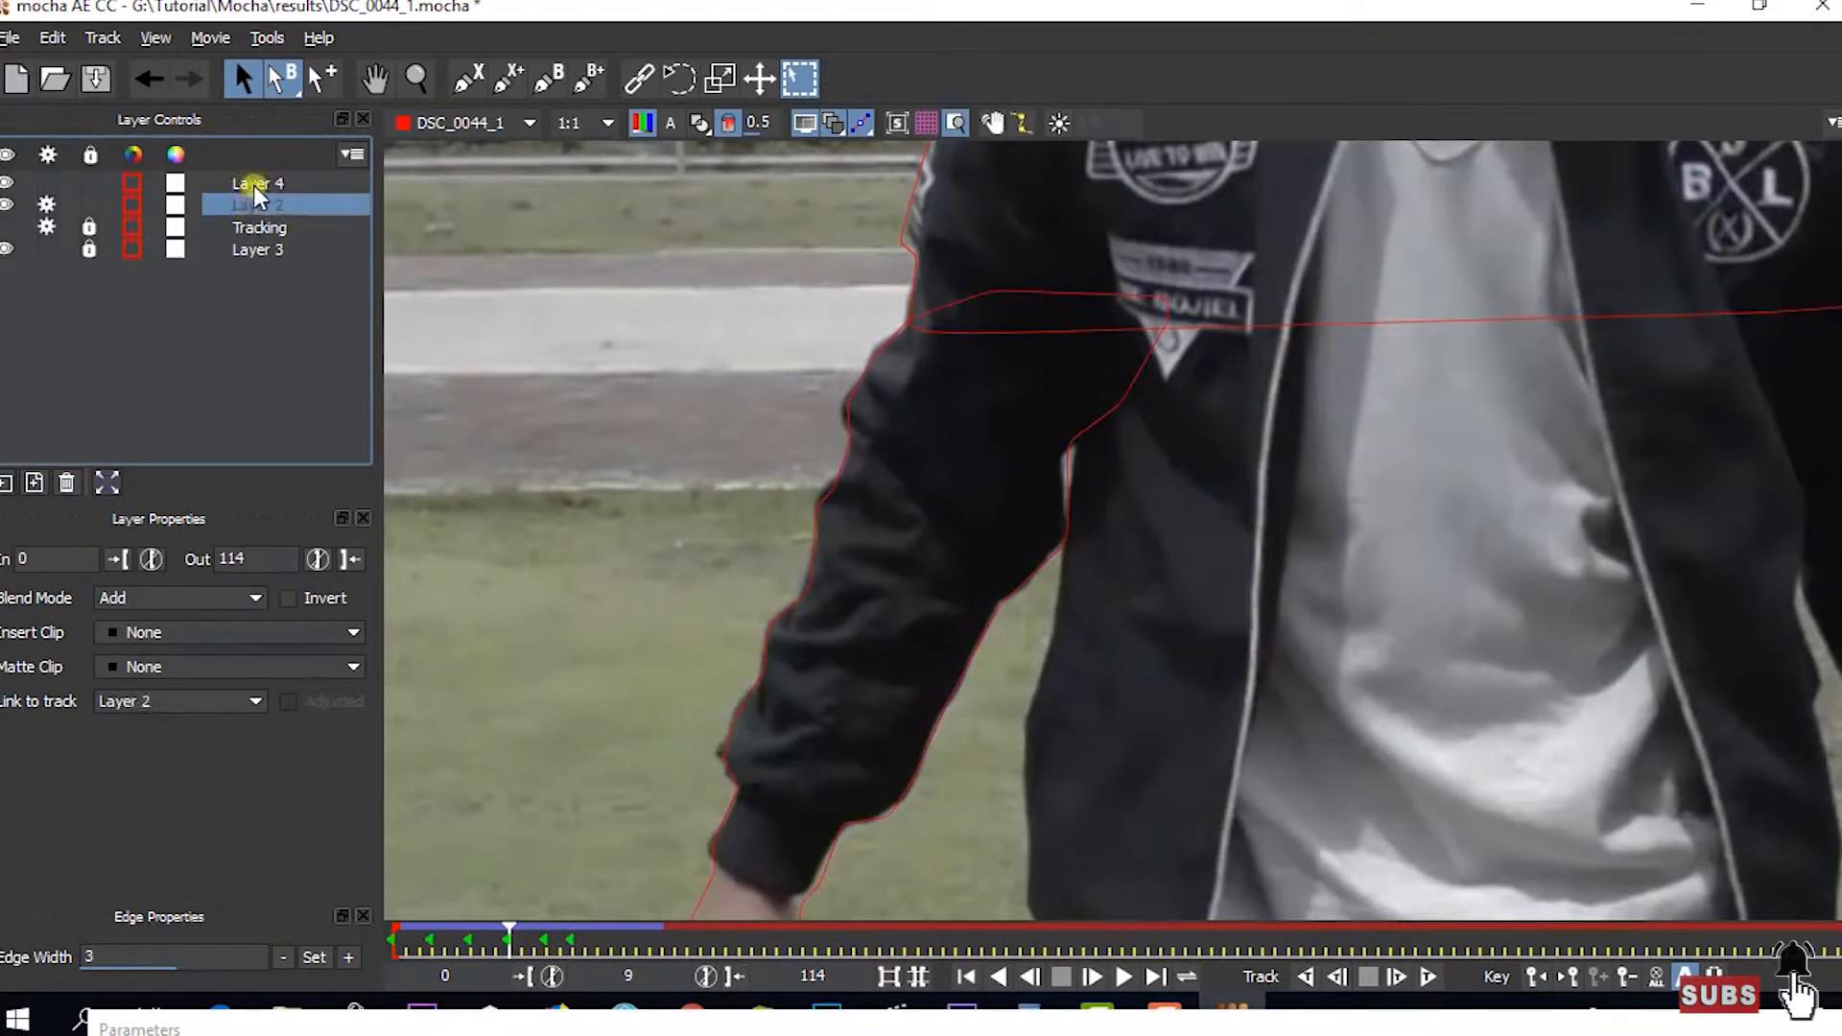
# - At frame 6, refit the arm spline's points on the outer sleeve, both sides of the cuff and the gap below the armpit
pyautogui.click(513, 945)
pyautogui.moveTo(513, 944); pyautogui.dragTo(462, 938)
pyautogui.moveTo(729, 720); pyautogui.dragTo(712, 755)
pyautogui.moveTo(701, 850); pyautogui.dragTo(699, 834)
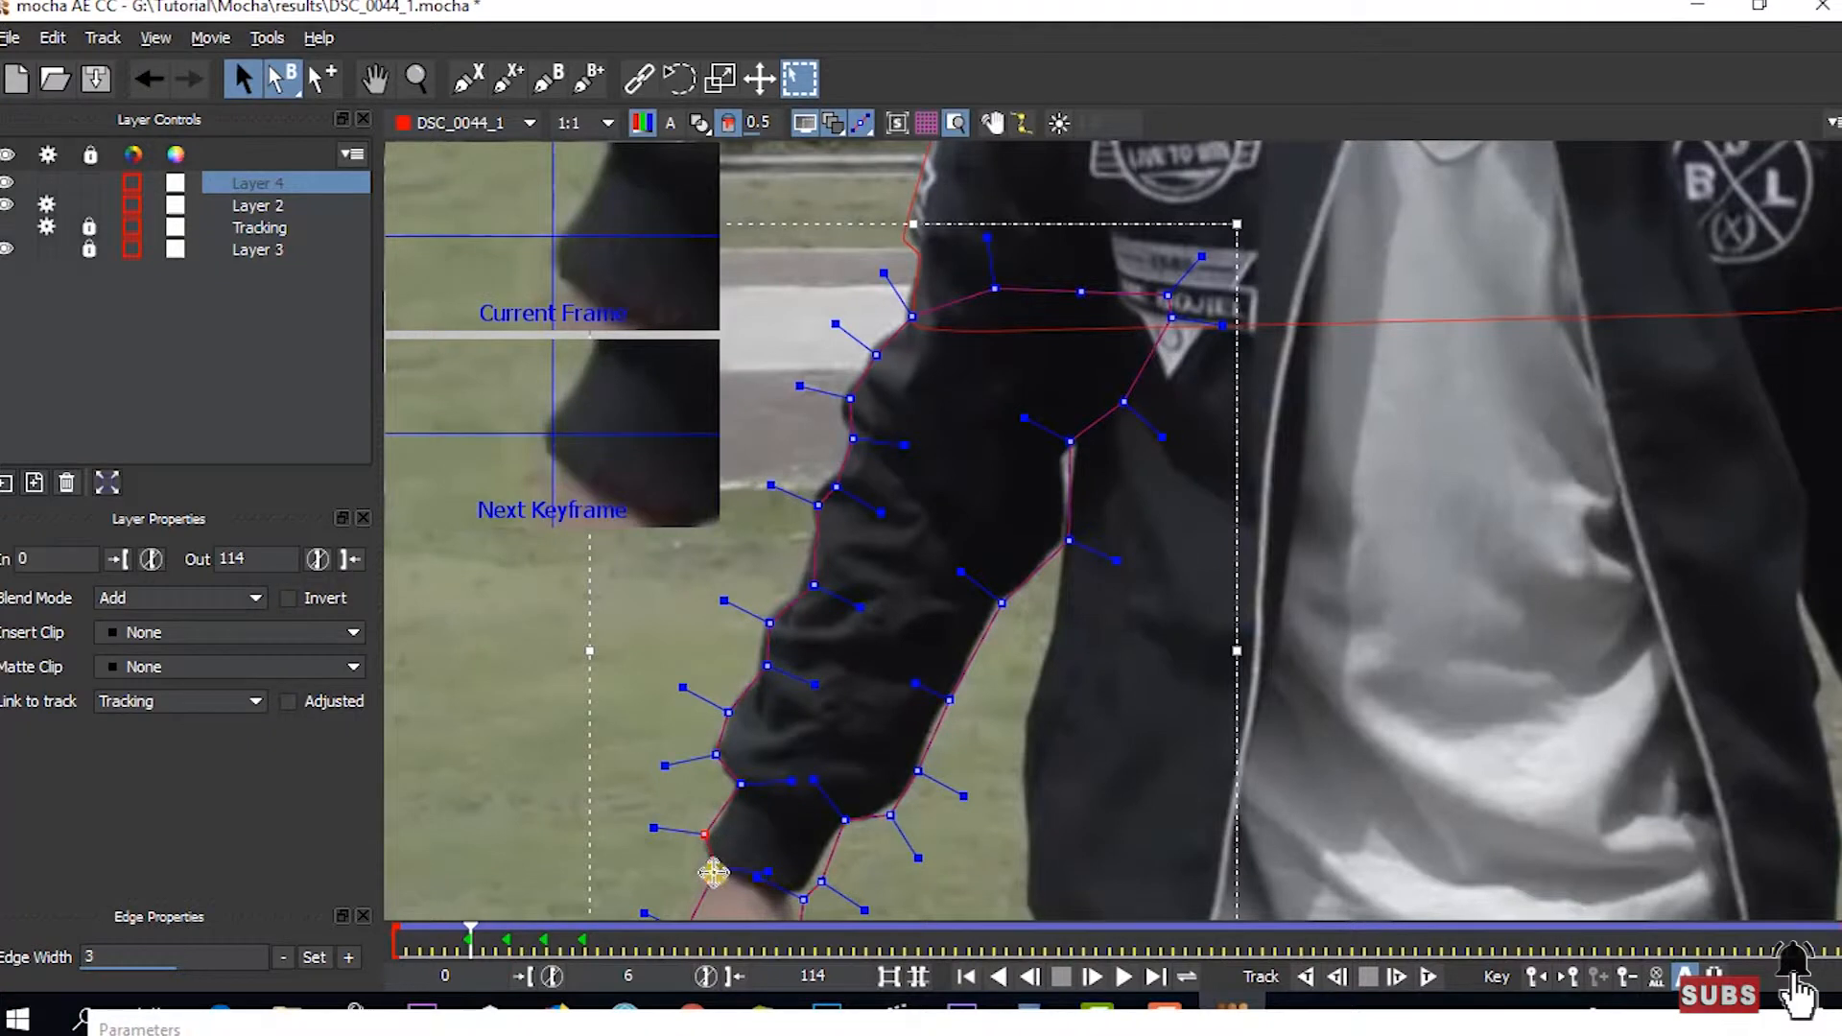
pyautogui.moveTo(820, 879); pyautogui.dragTo(809, 866)
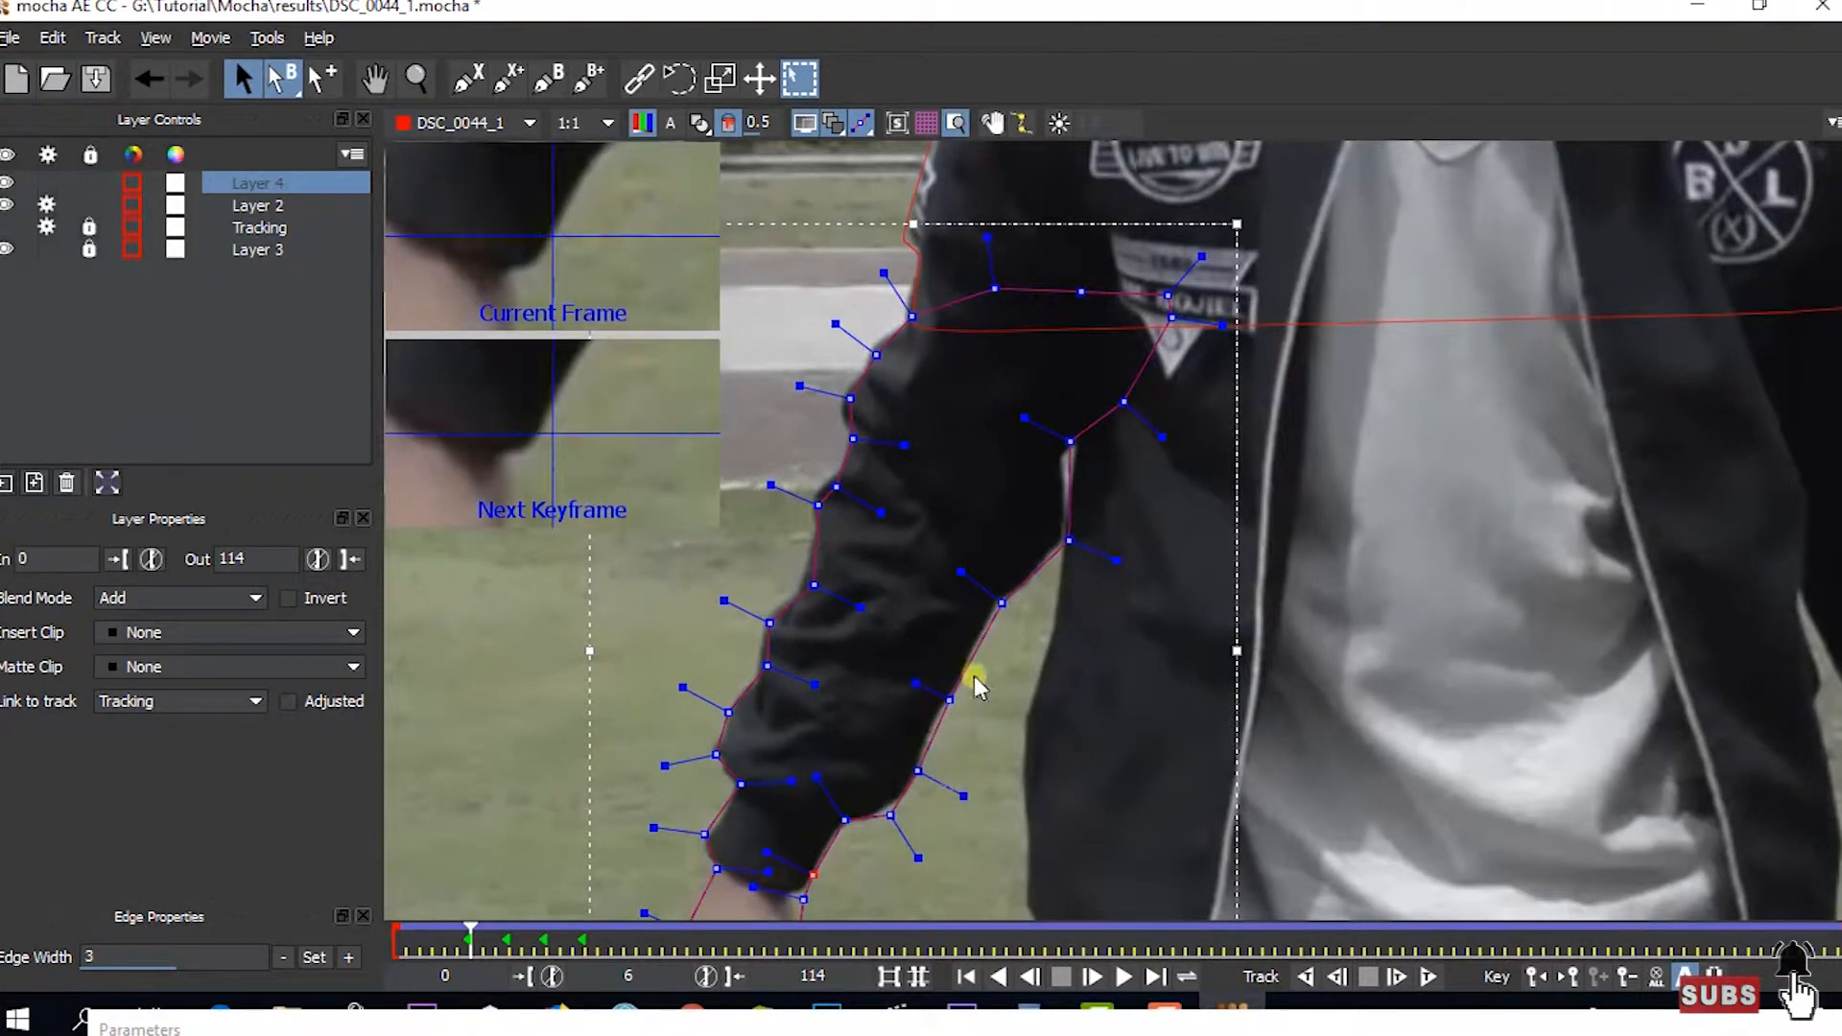
pyautogui.moveTo(1070, 443); pyautogui.dragTo(1057, 463)
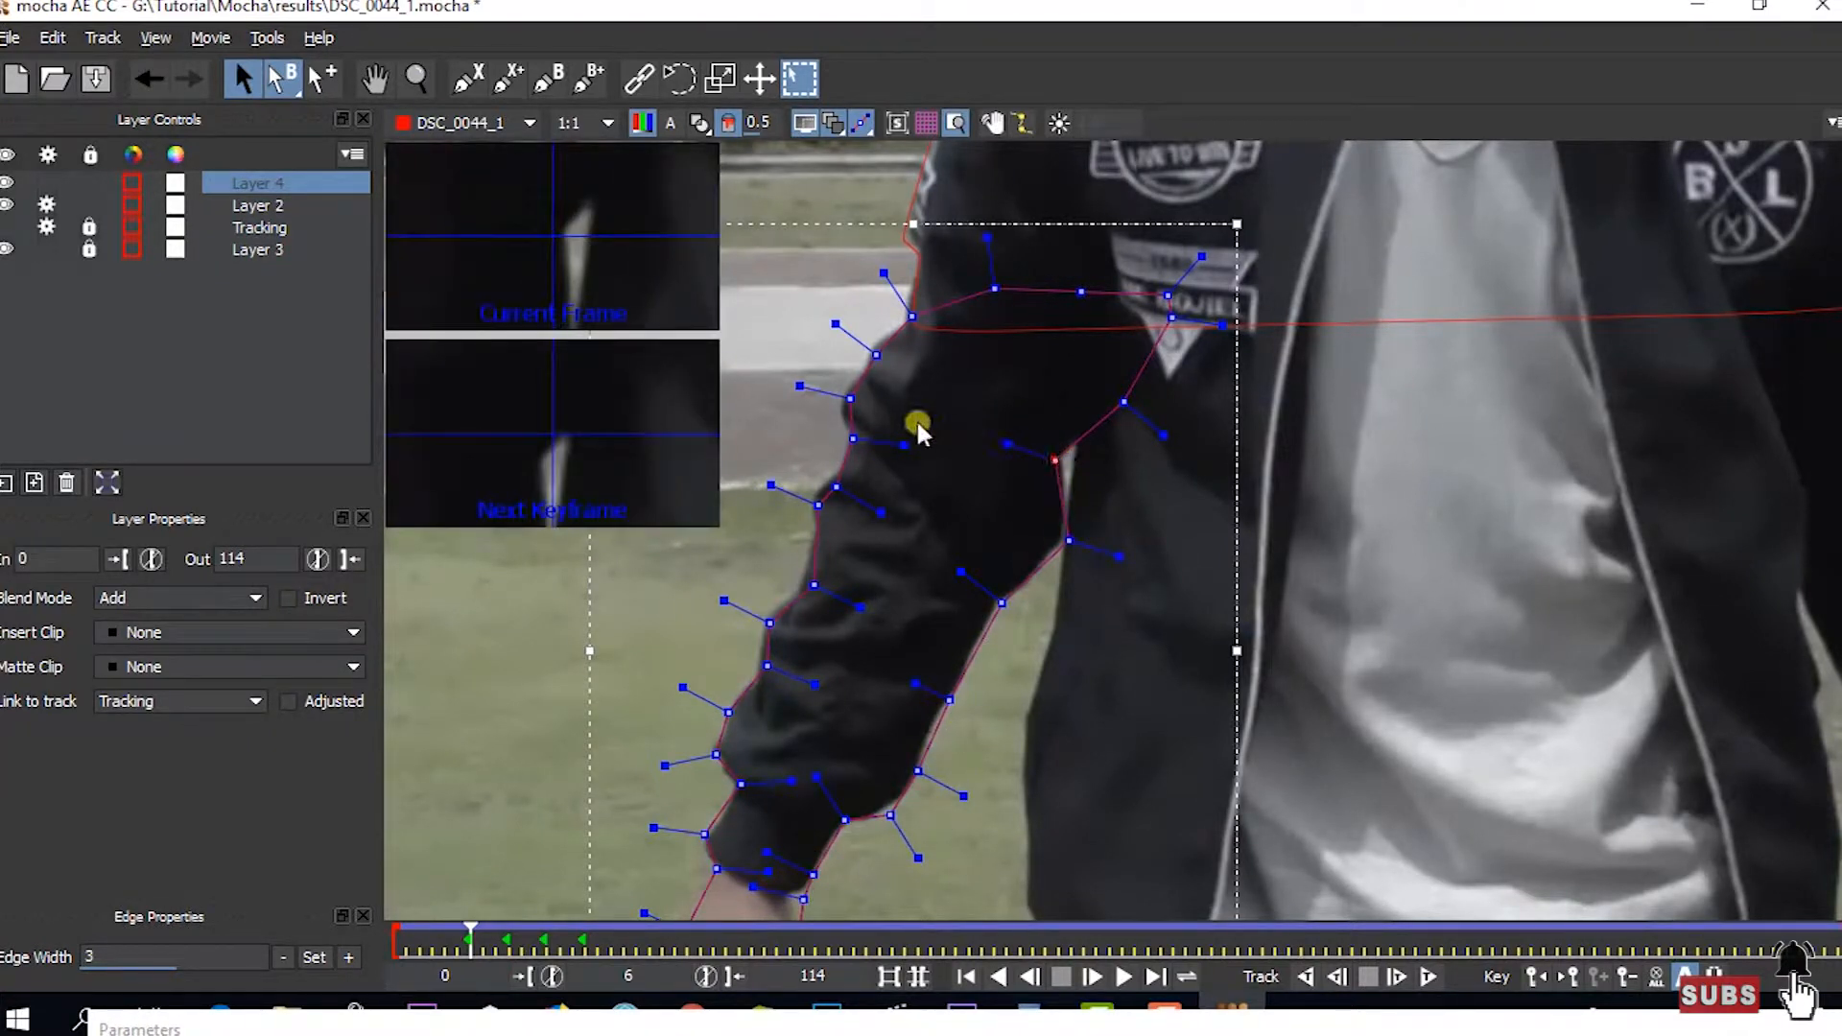
pyautogui.moveTo(857, 399); pyautogui.dragTo(846, 397)
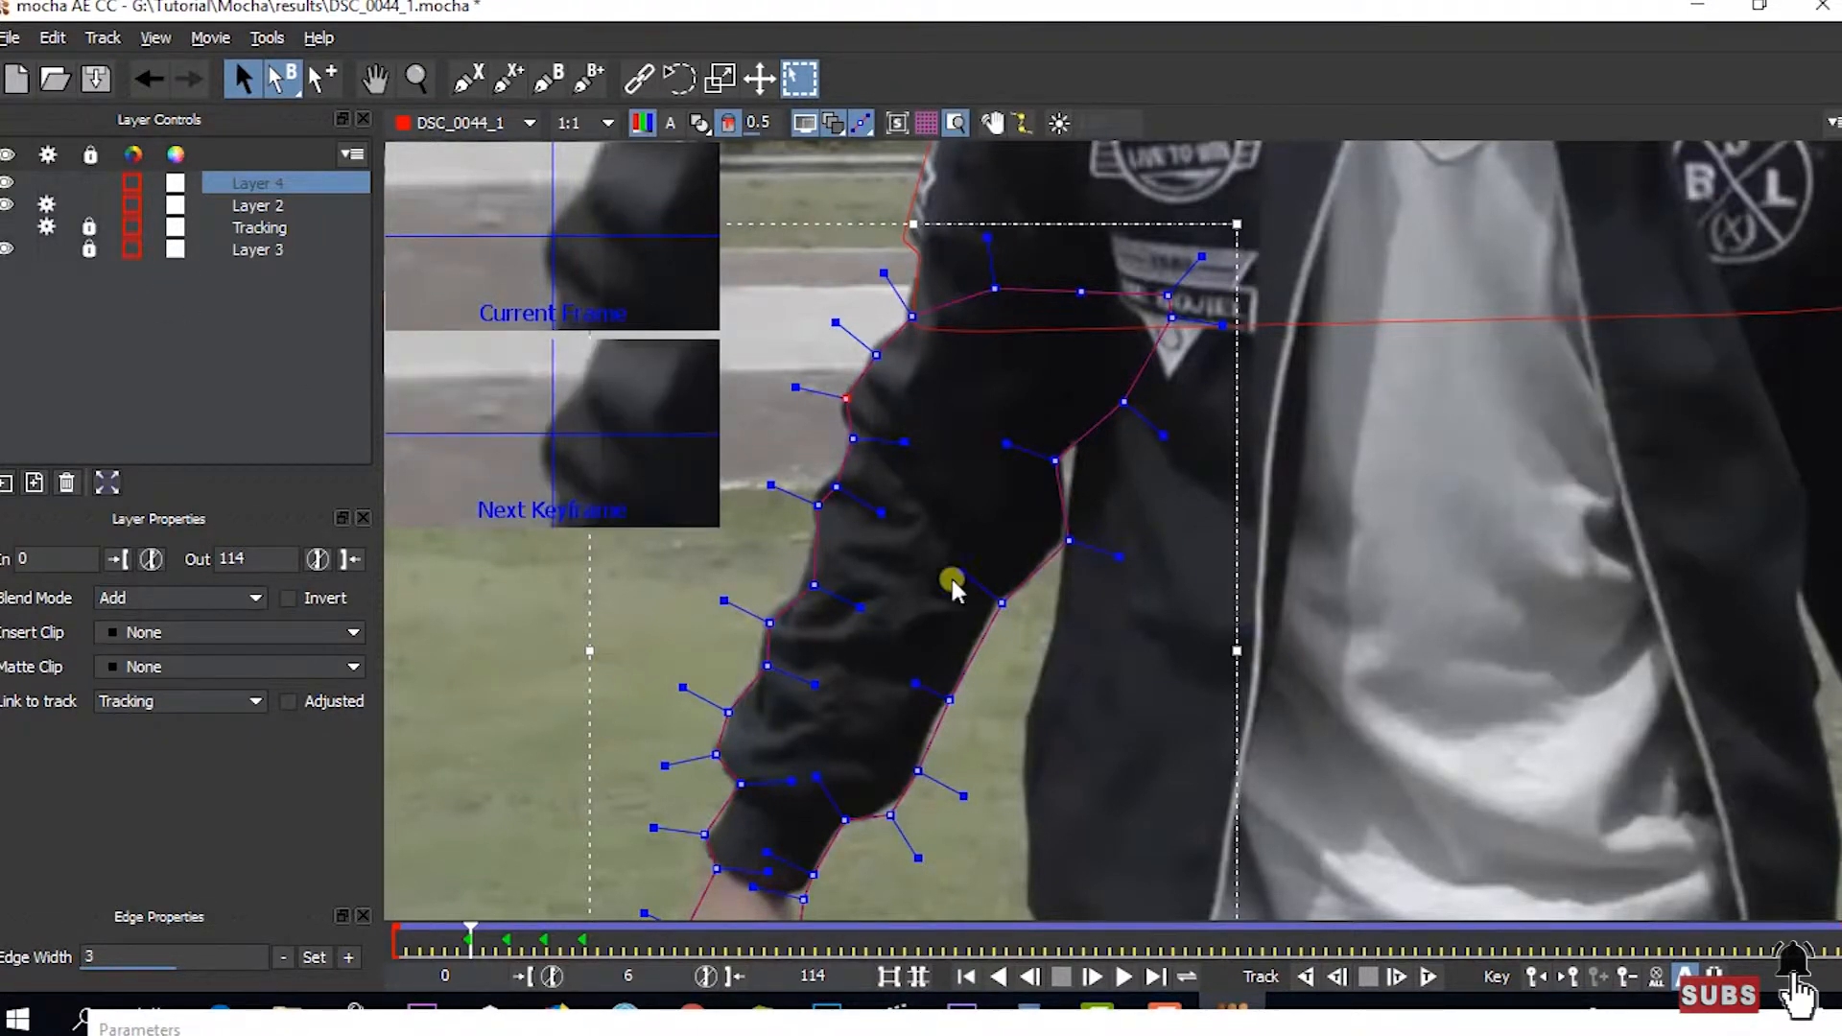
pyautogui.moveTo(820, 585); pyautogui.dragTo(809, 582)
# - At frame 4, refit the arm spline's points along the outer sleeve and around the gap below the armpit
pyautogui.moveTo(470, 938); pyautogui.dragTo(445, 938)
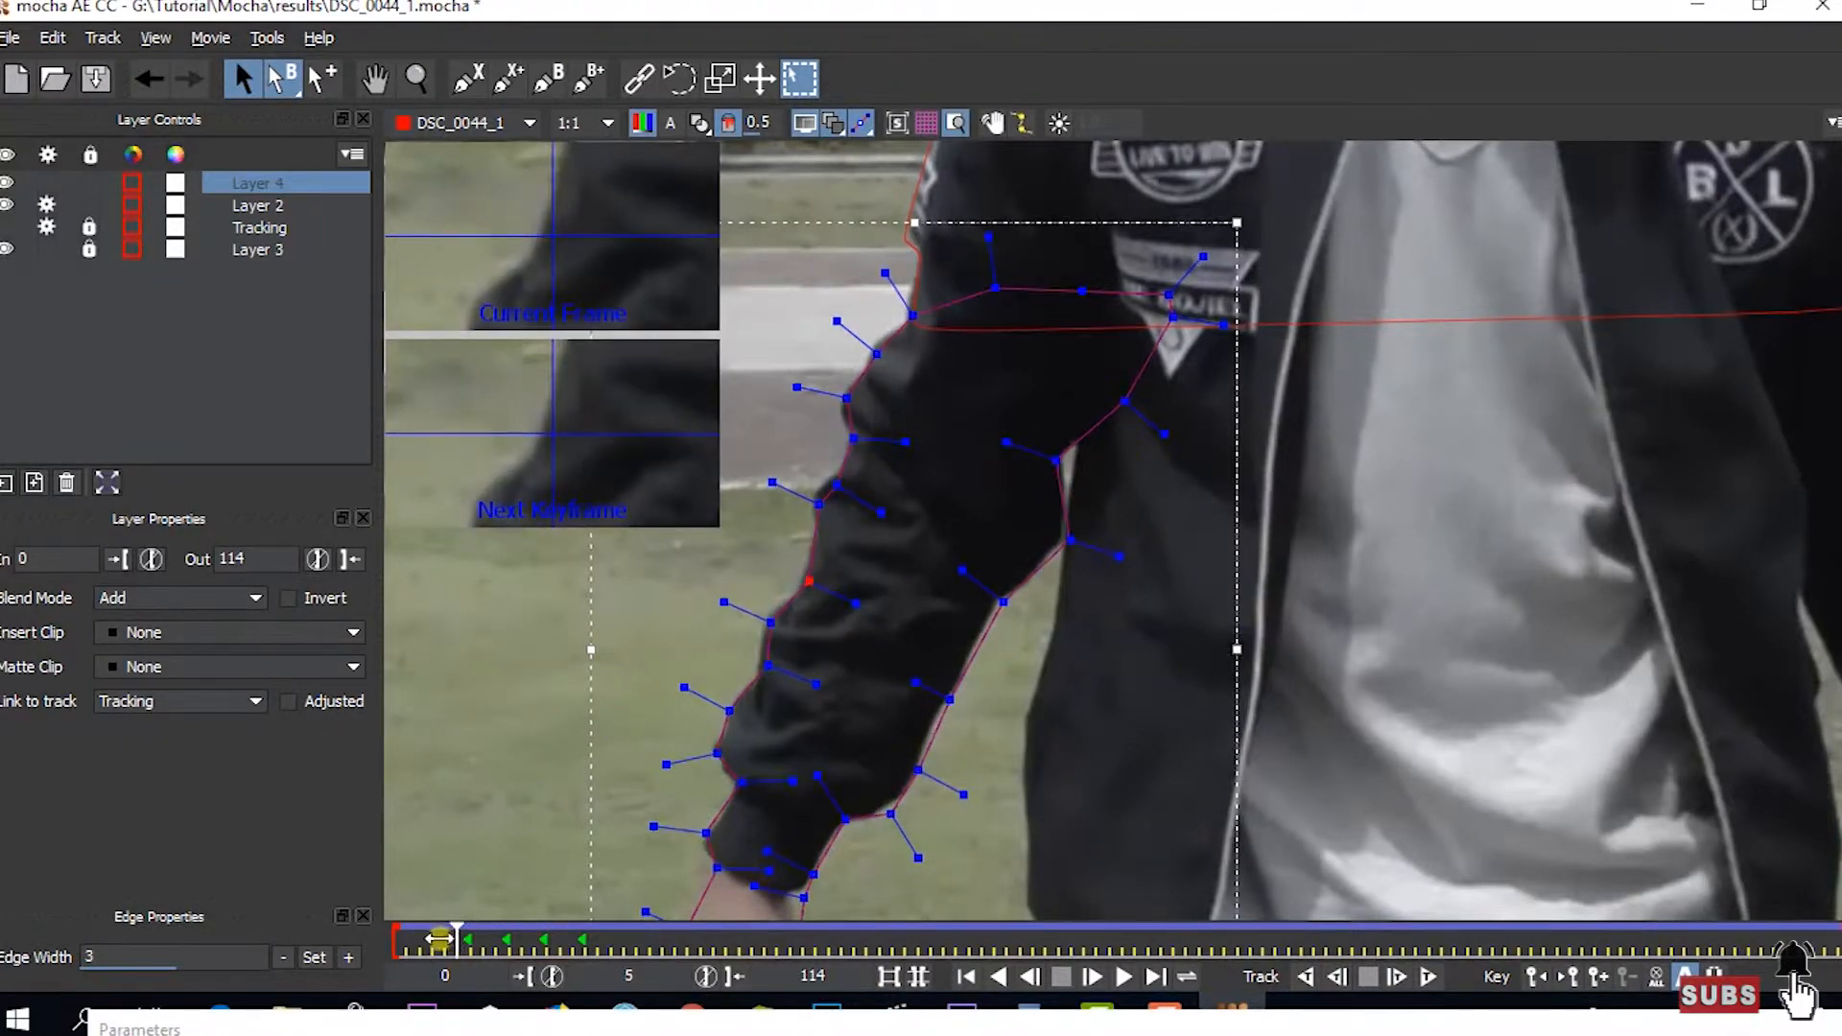
pyautogui.moveTo(768, 616); pyautogui.dragTo(756, 660)
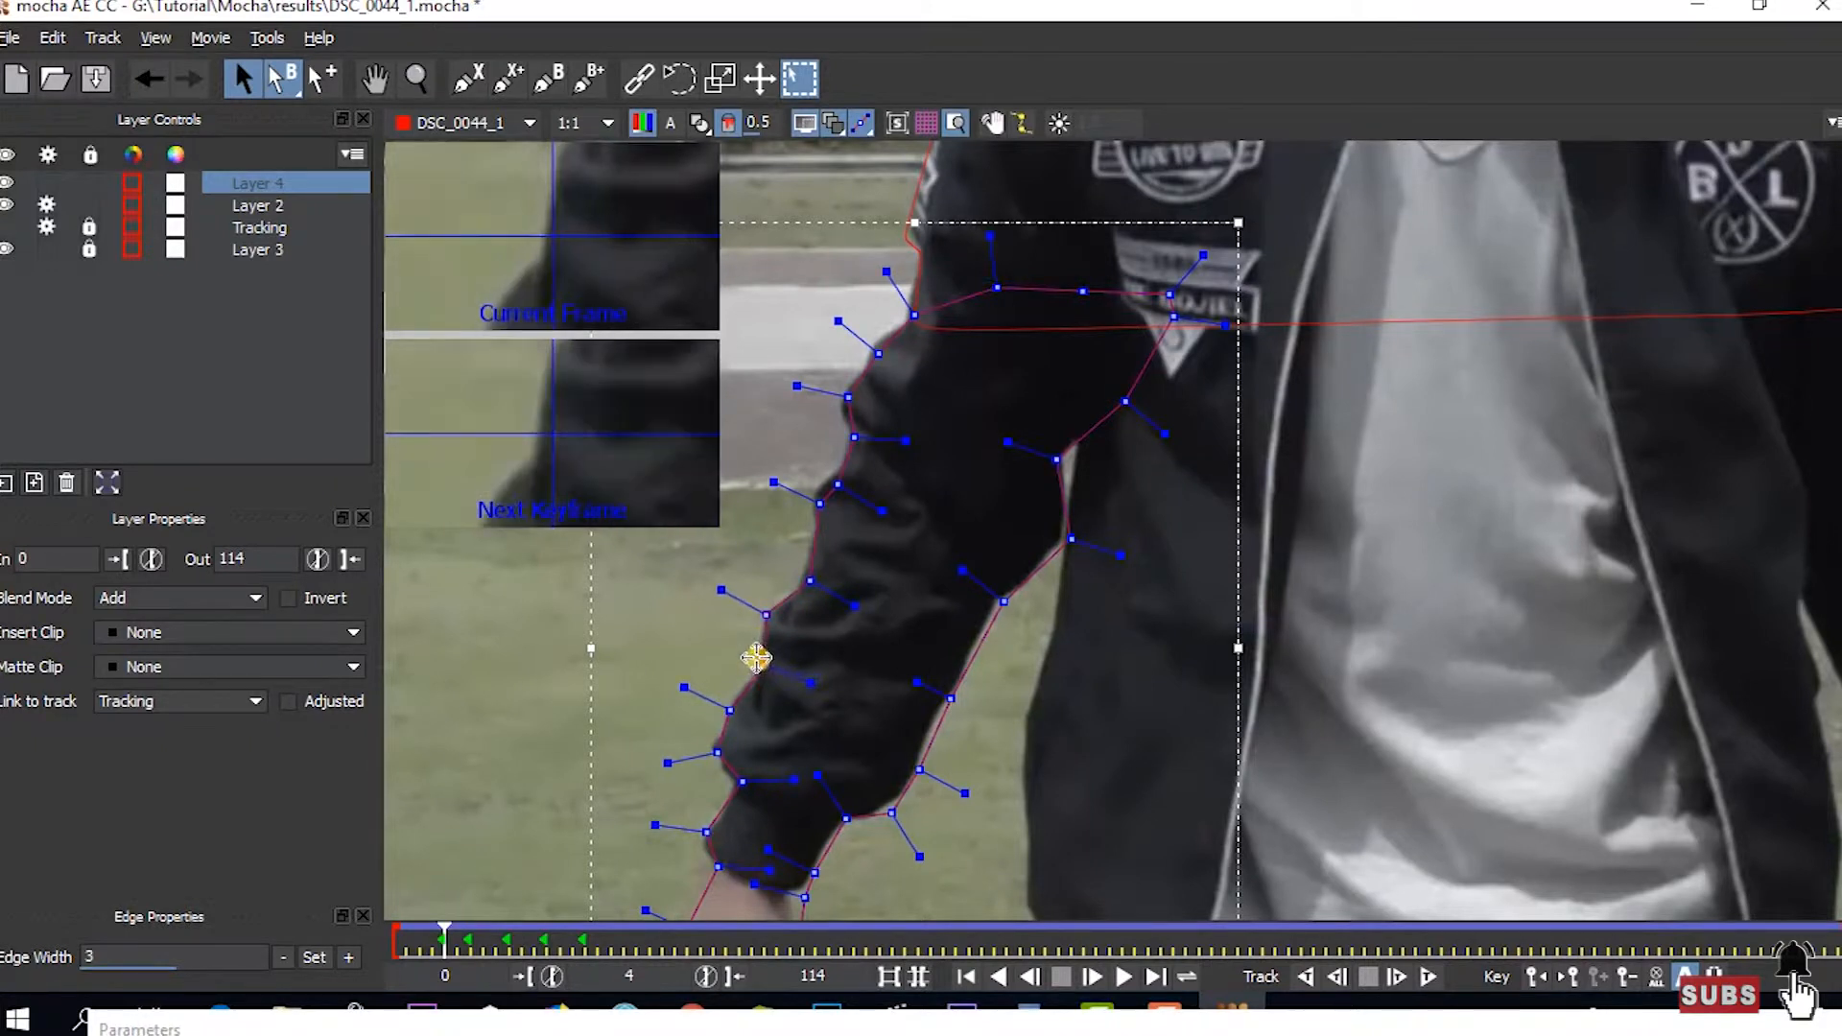
pyautogui.moveTo(1055, 458); pyautogui.dragTo(1058, 452)
pyautogui.moveTo(1063, 527); pyautogui.dragTo(1065, 534)
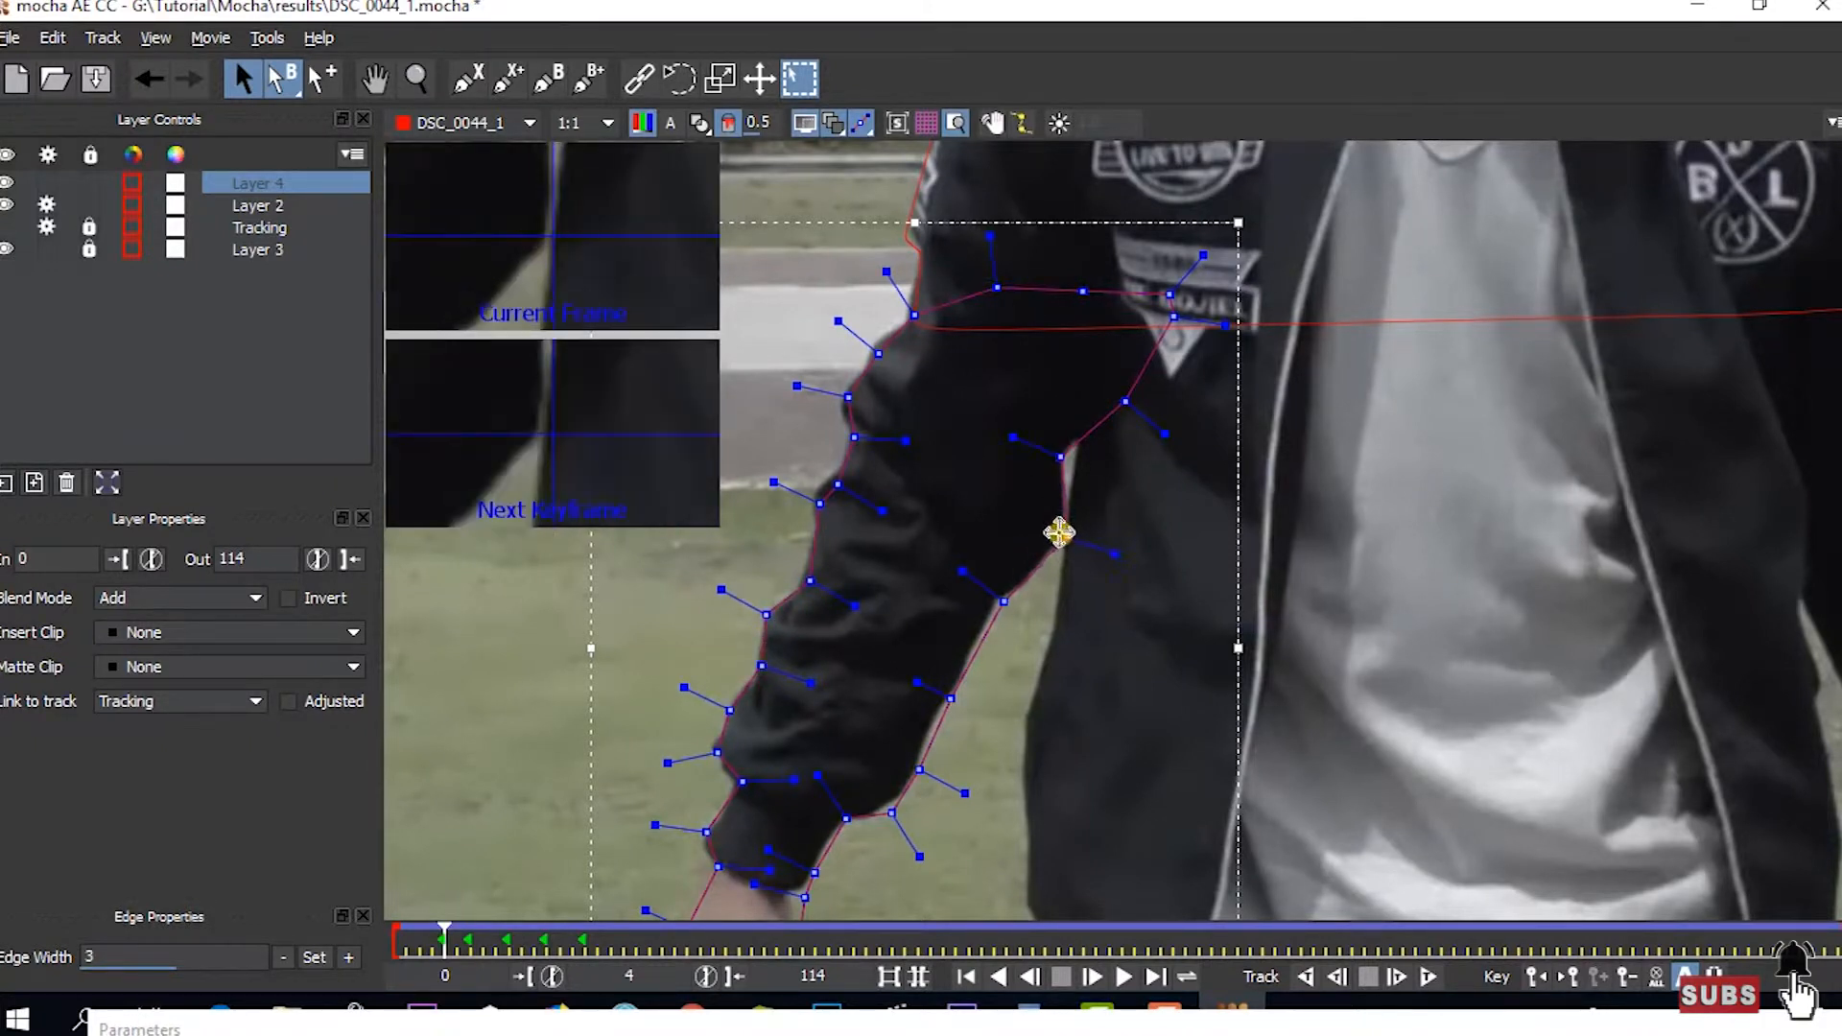
pyautogui.moveTo(818, 502); pyautogui.dragTo(815, 496)
pyautogui.moveTo(718, 753); pyautogui.dragTo(713, 747)
pyautogui.click(736, 783)
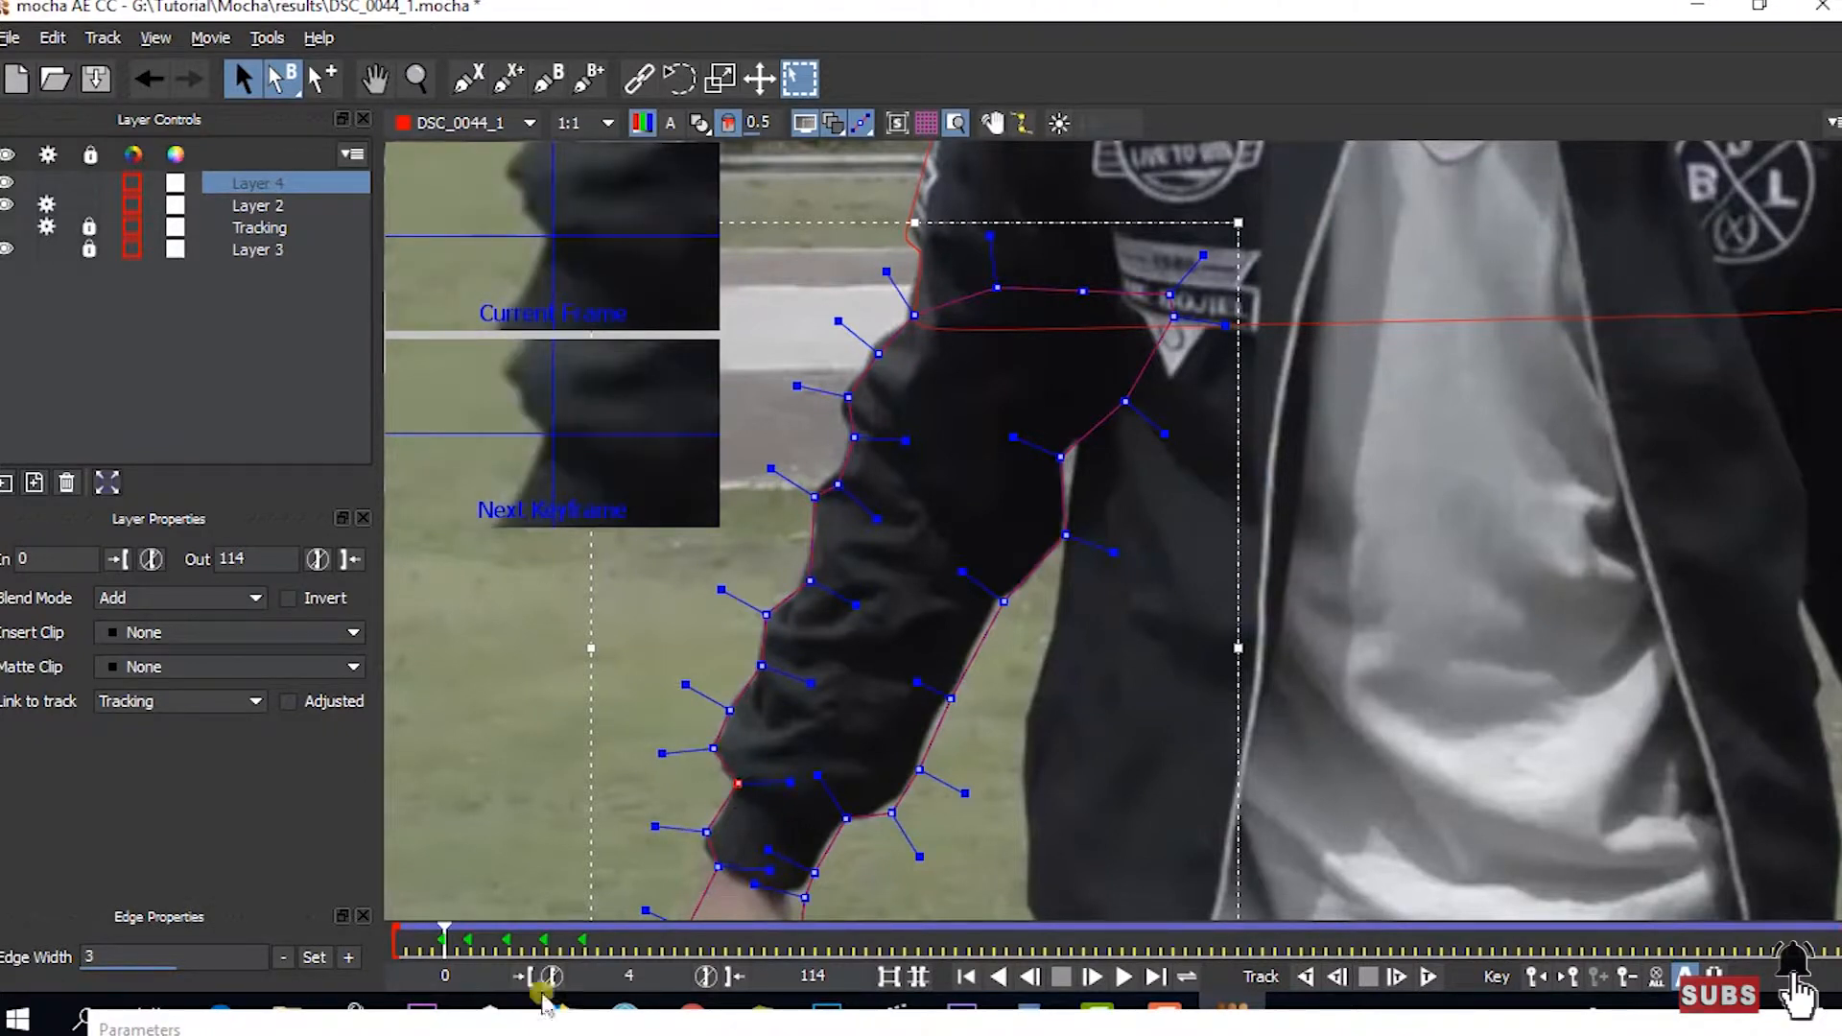
# - At frame 2, refit the arm spline's points along the inner sleeve and at the cuff
pyautogui.moveTo(445, 932); pyautogui.dragTo(413, 935)
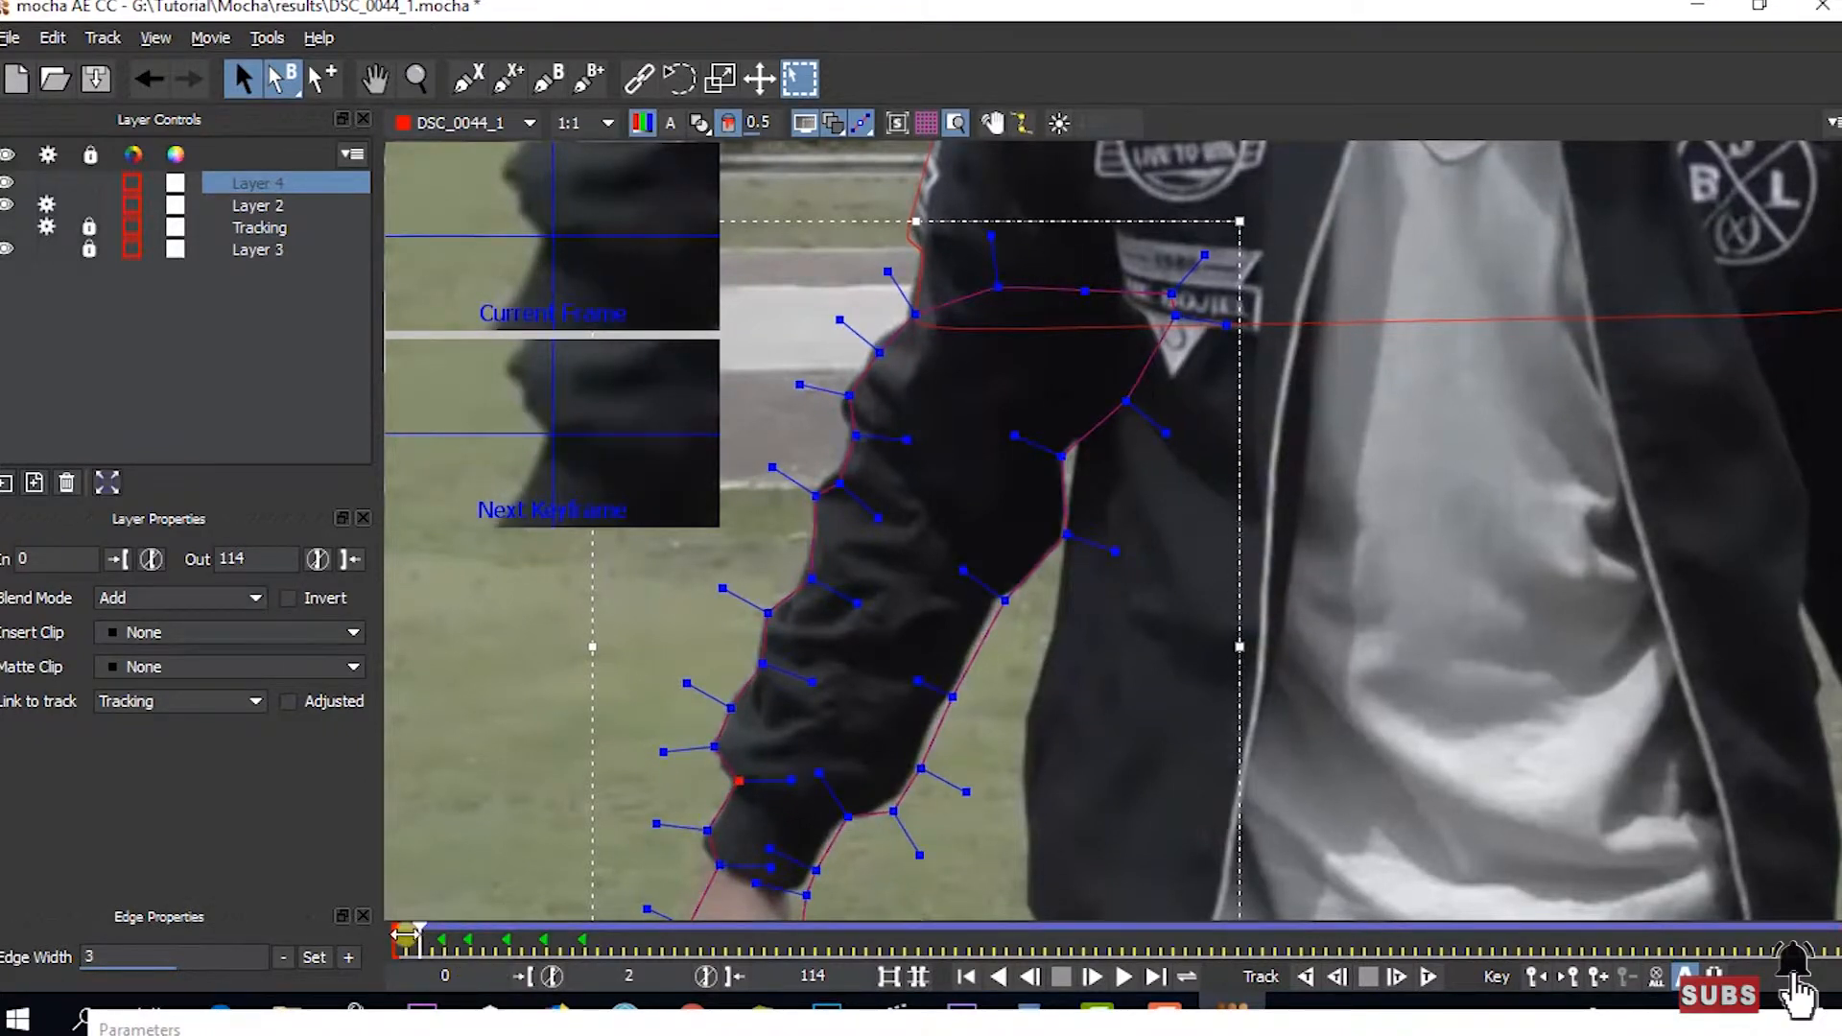
pyautogui.click(1003, 598)
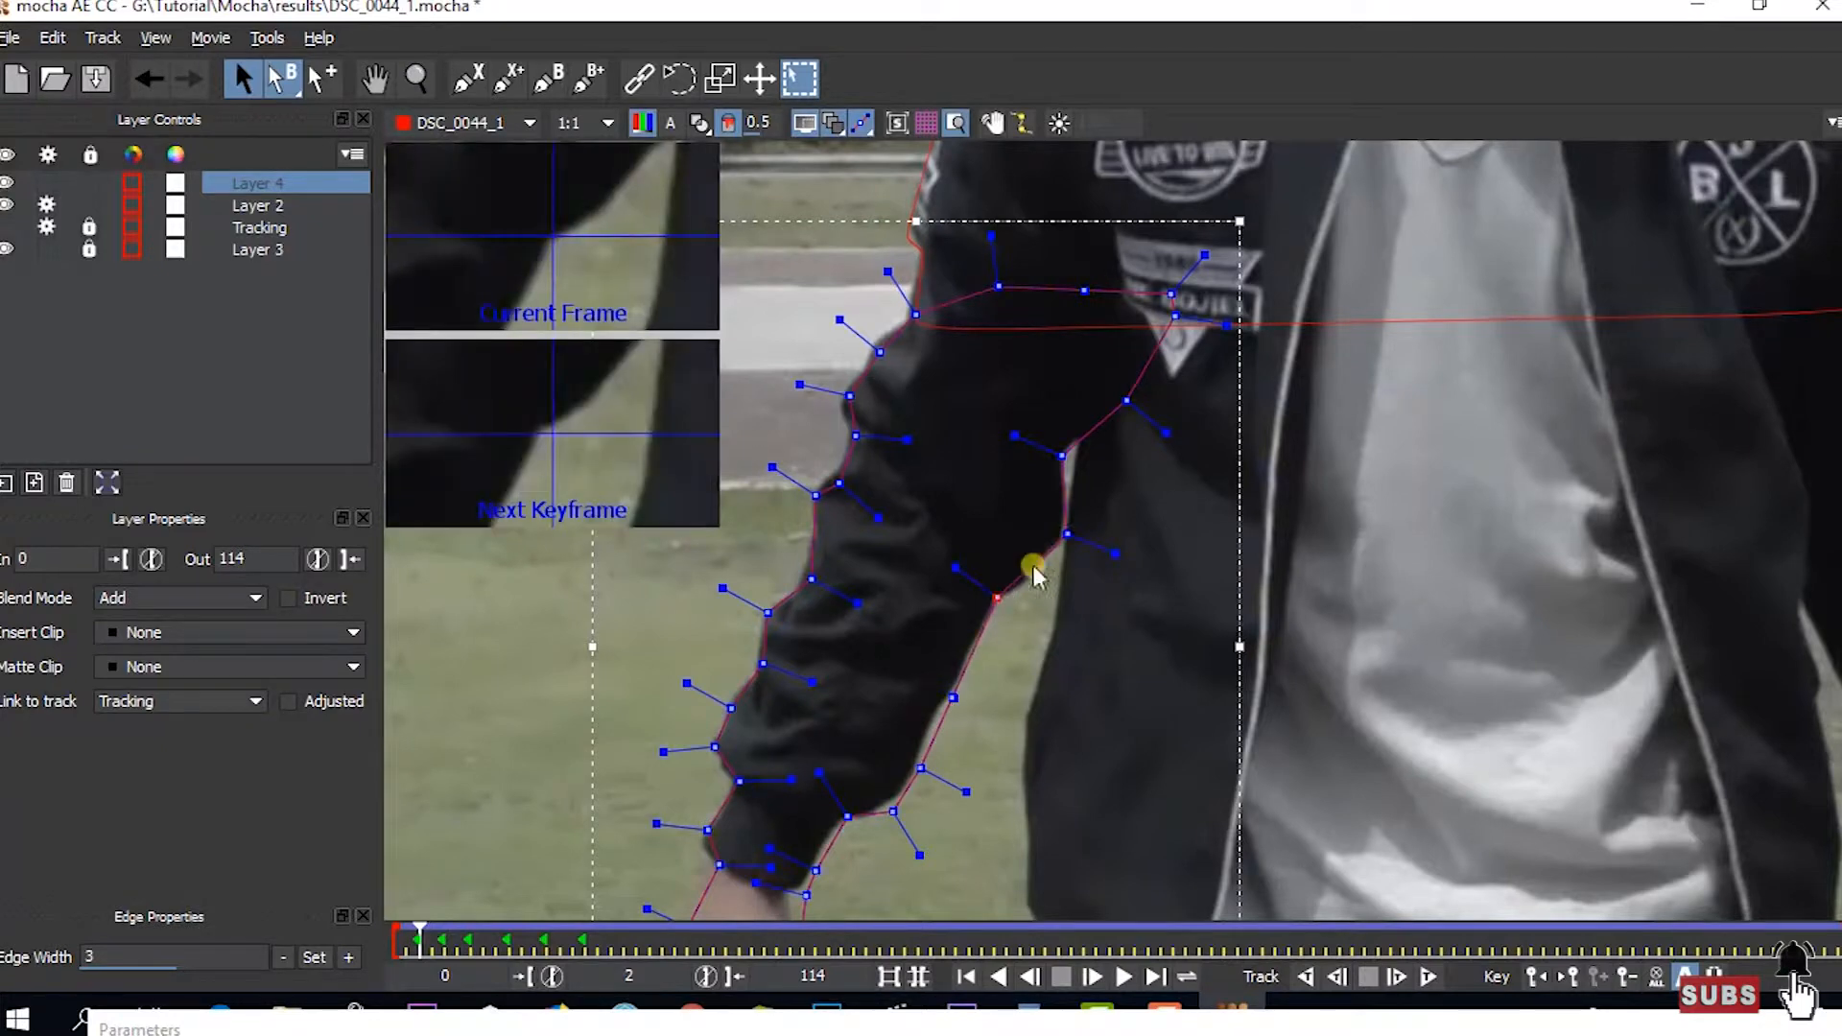
pyautogui.moveTo(895, 808); pyautogui.dragTo(922, 733)
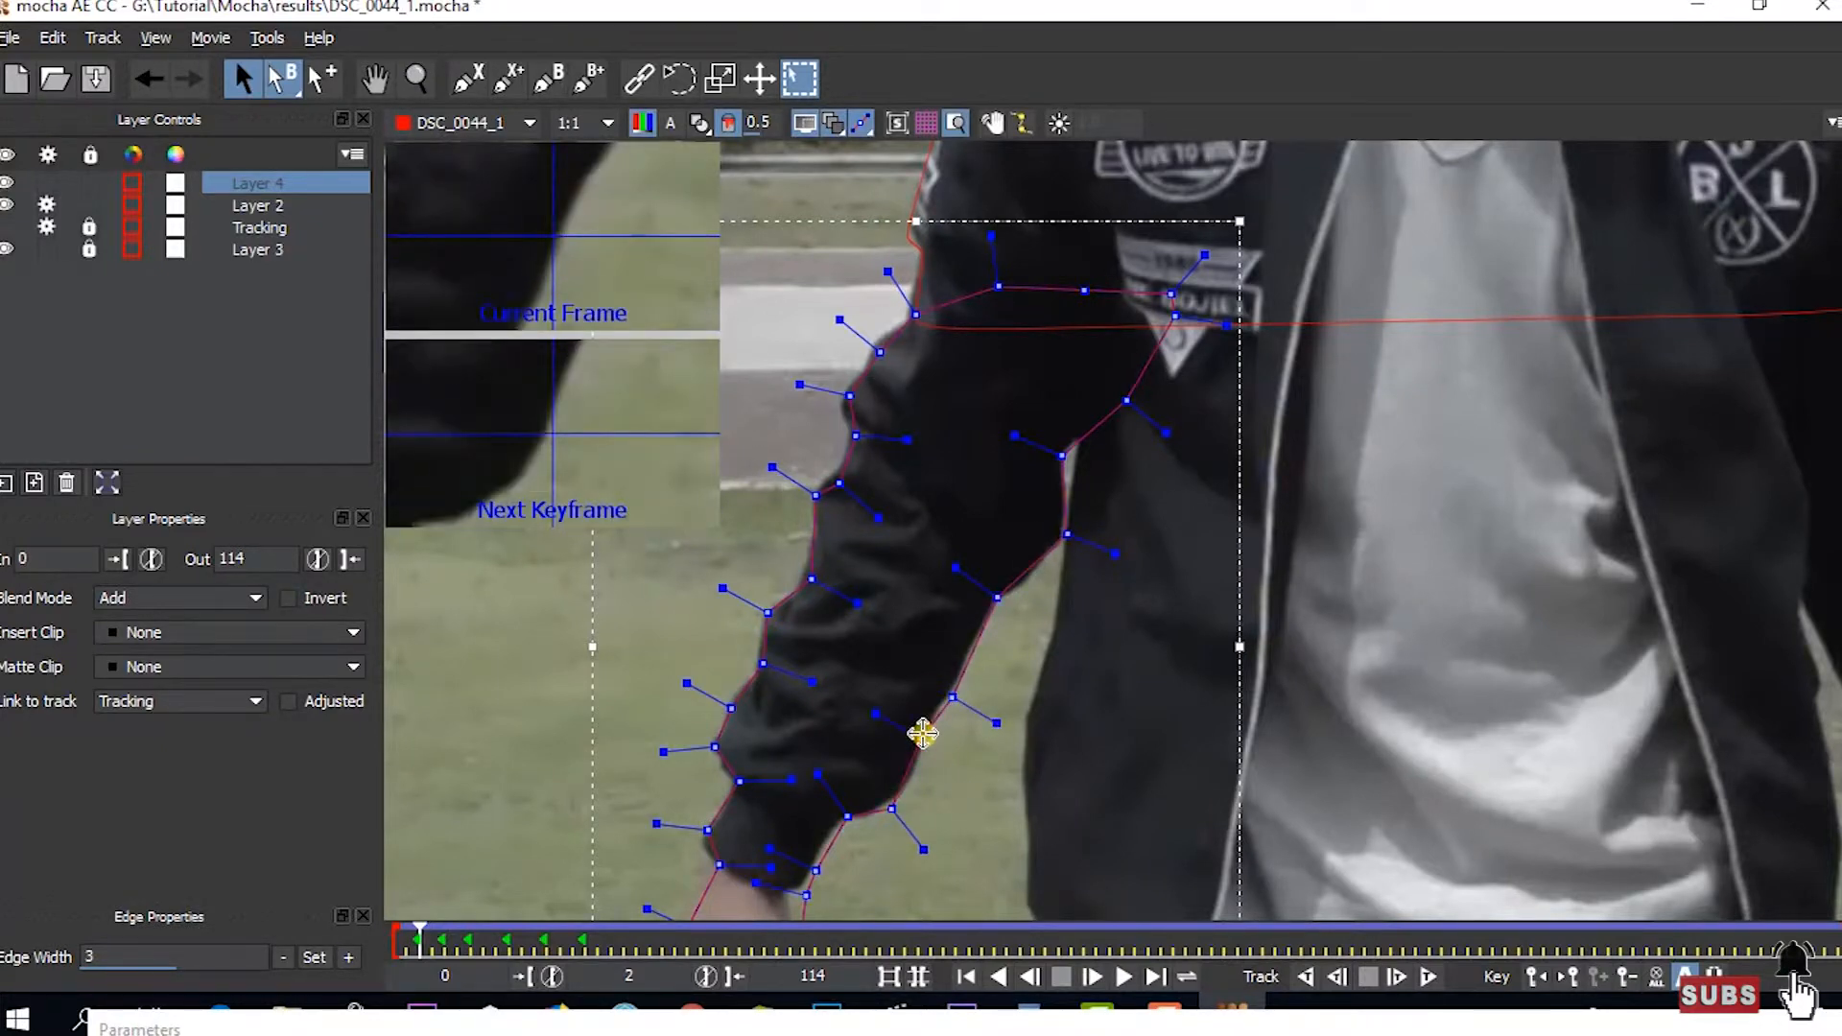
pyautogui.click(719, 867)
pyautogui.press('x')
pyautogui.moveTo(1287, 648); pyautogui.dragTo(882, 686)
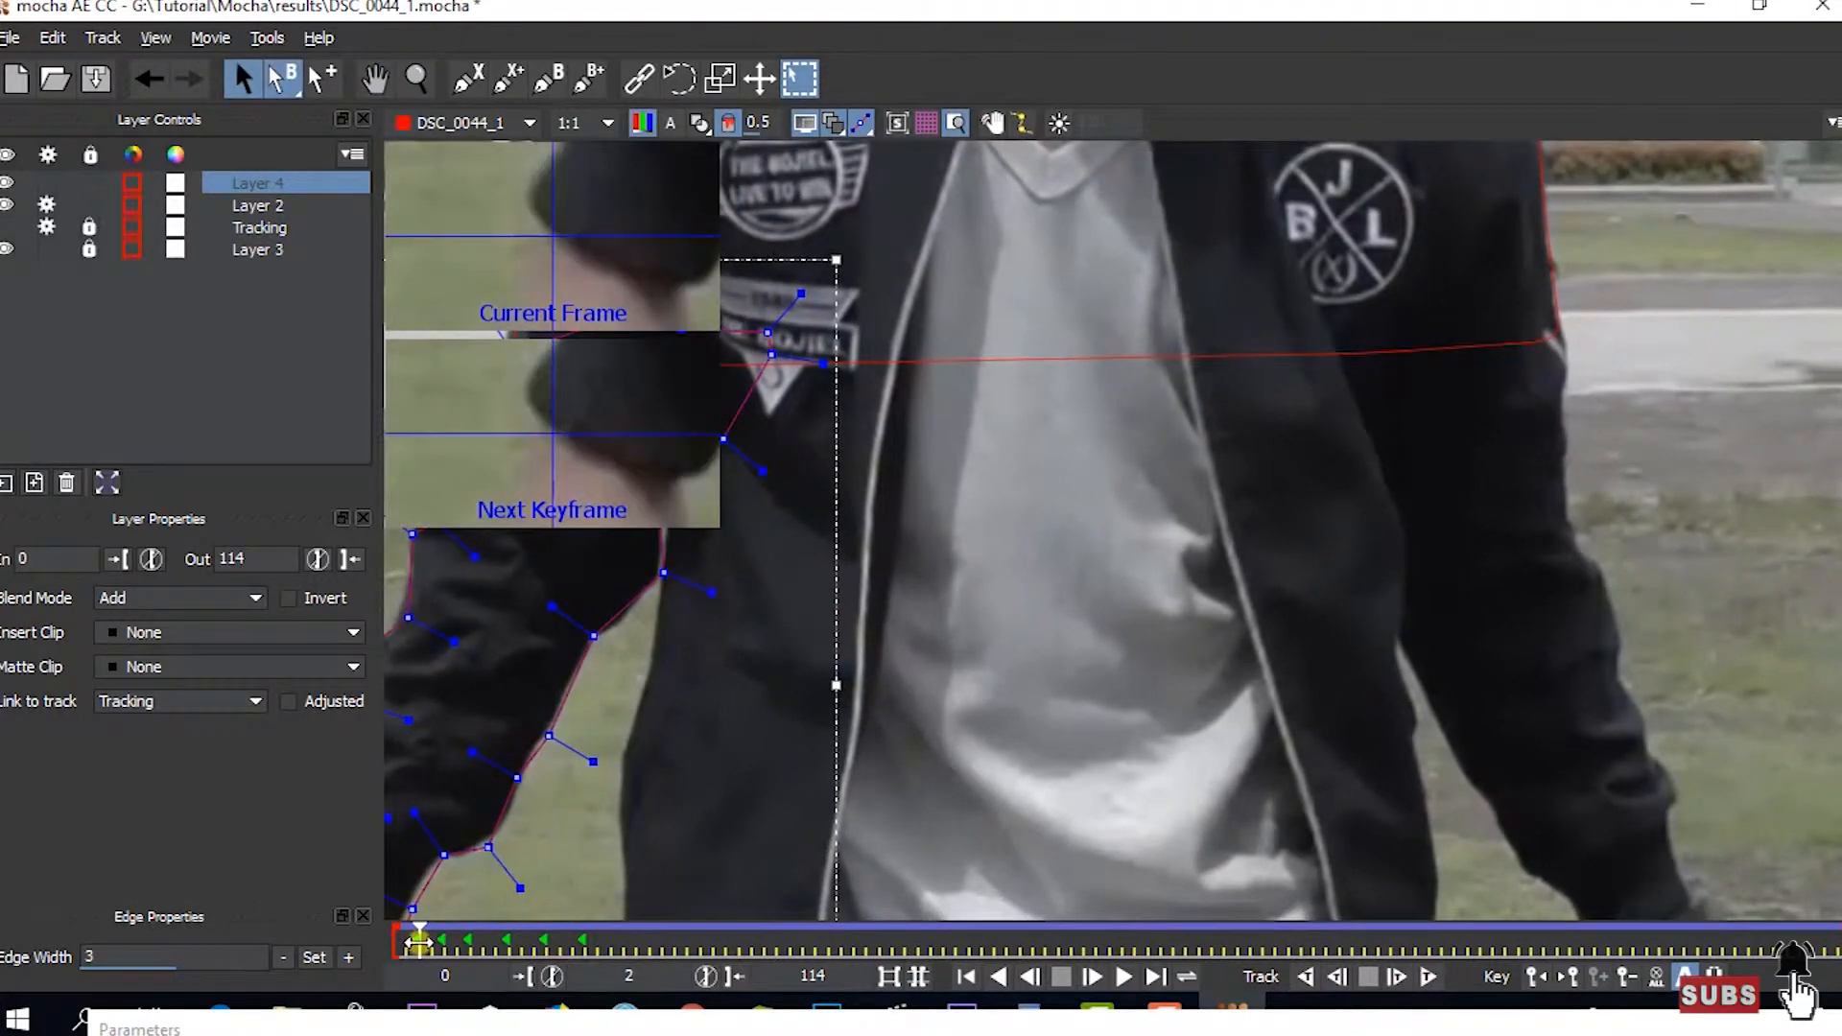
# - At frame 0, refit the arm spline's points along the outer forearm sleeve and at the top of the cuff
pyautogui.moveTo(419, 942); pyautogui.dragTo(395, 943)
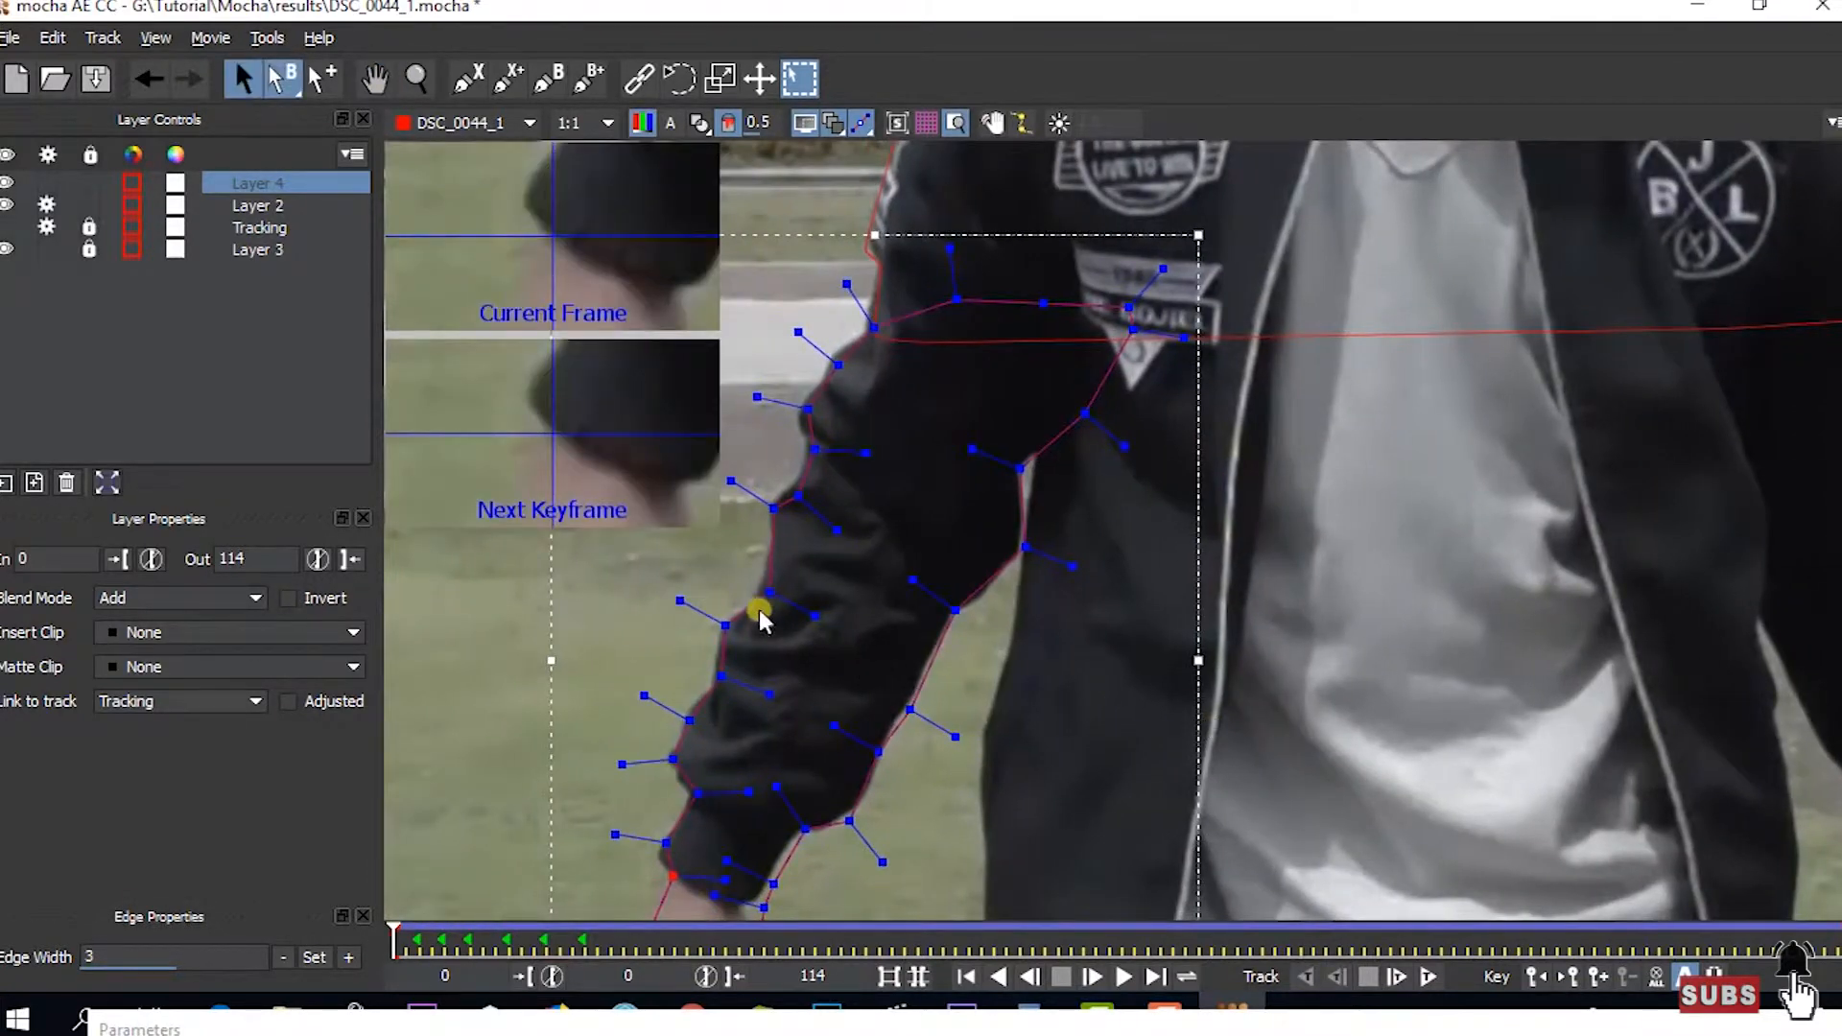
pyautogui.moveTo(764, 590); pyautogui.dragTo(703, 679)
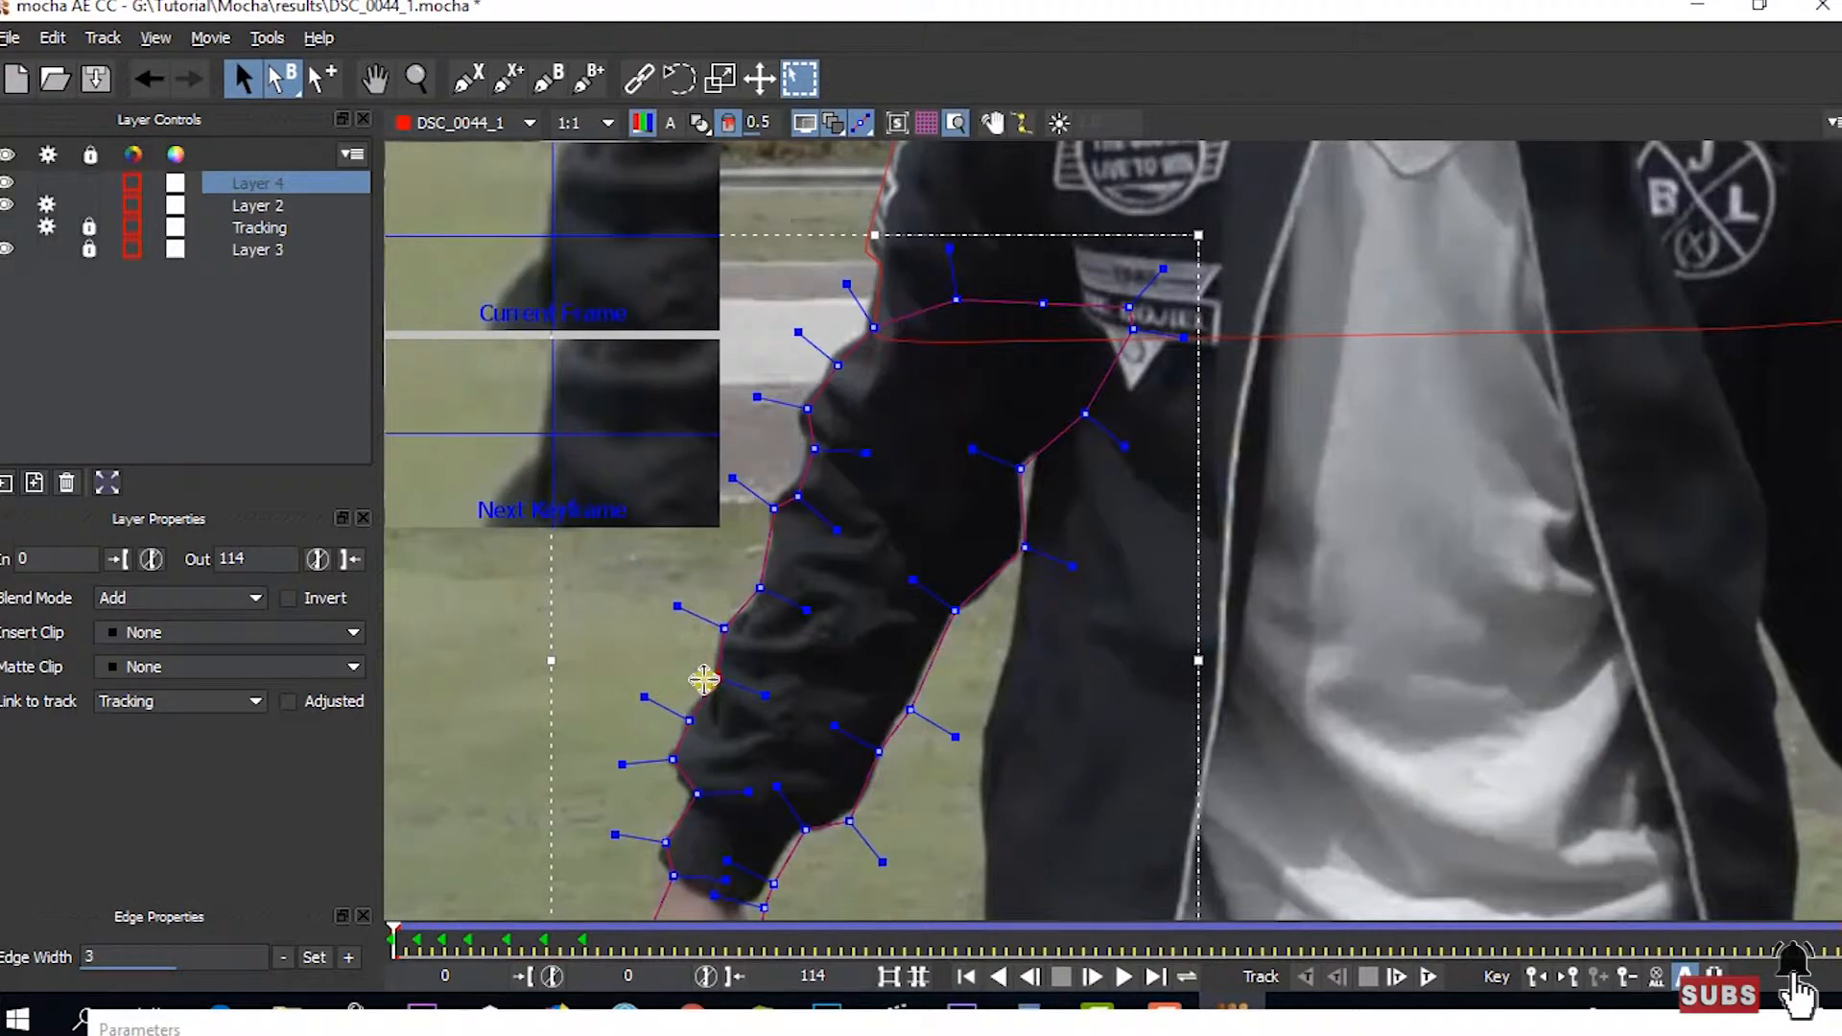
pyautogui.click(695, 792)
# - Lock Layer 4 and outline the lower torso with a closed X-spline around both jacket sides, the hem and across the chest
pyautogui.press('x')
pyautogui.moveTo(1238, 520); pyautogui.dragTo(1240, 691)
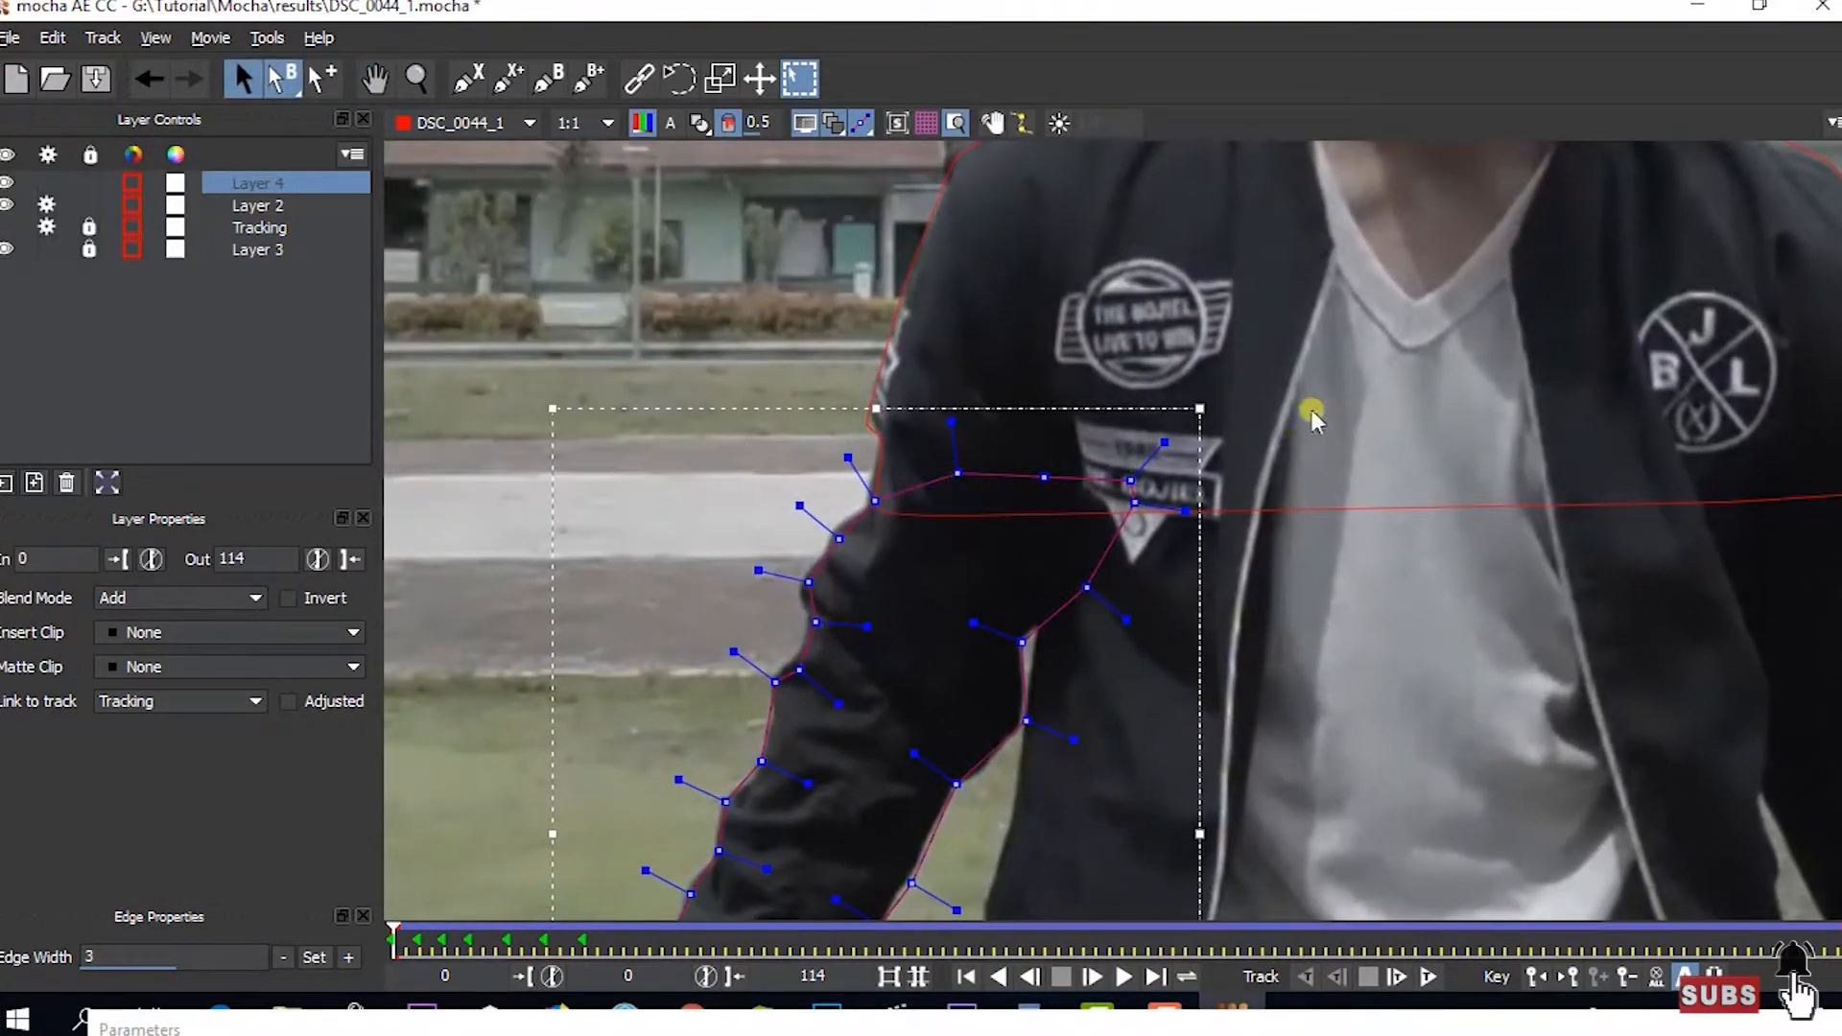
pyautogui.click(414, 79)
pyautogui.moveTo(942, 299); pyautogui.dragTo(996, 717)
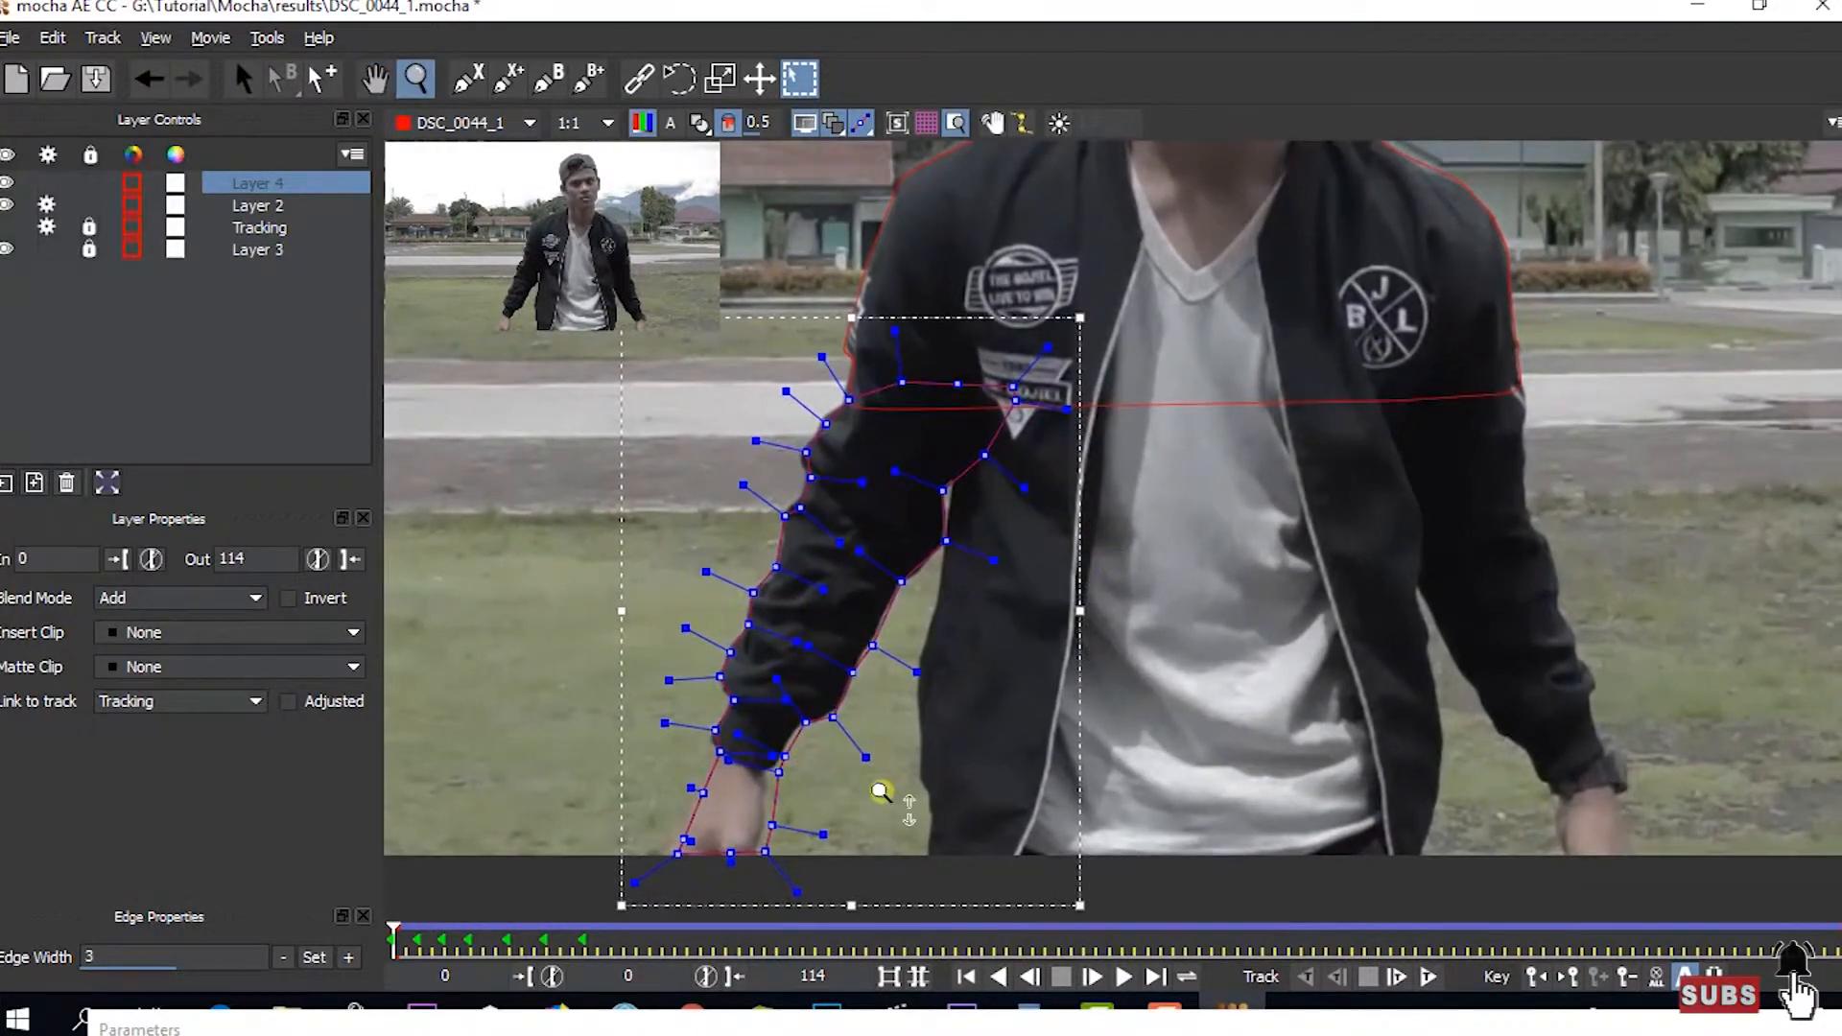
pyautogui.click(90, 187)
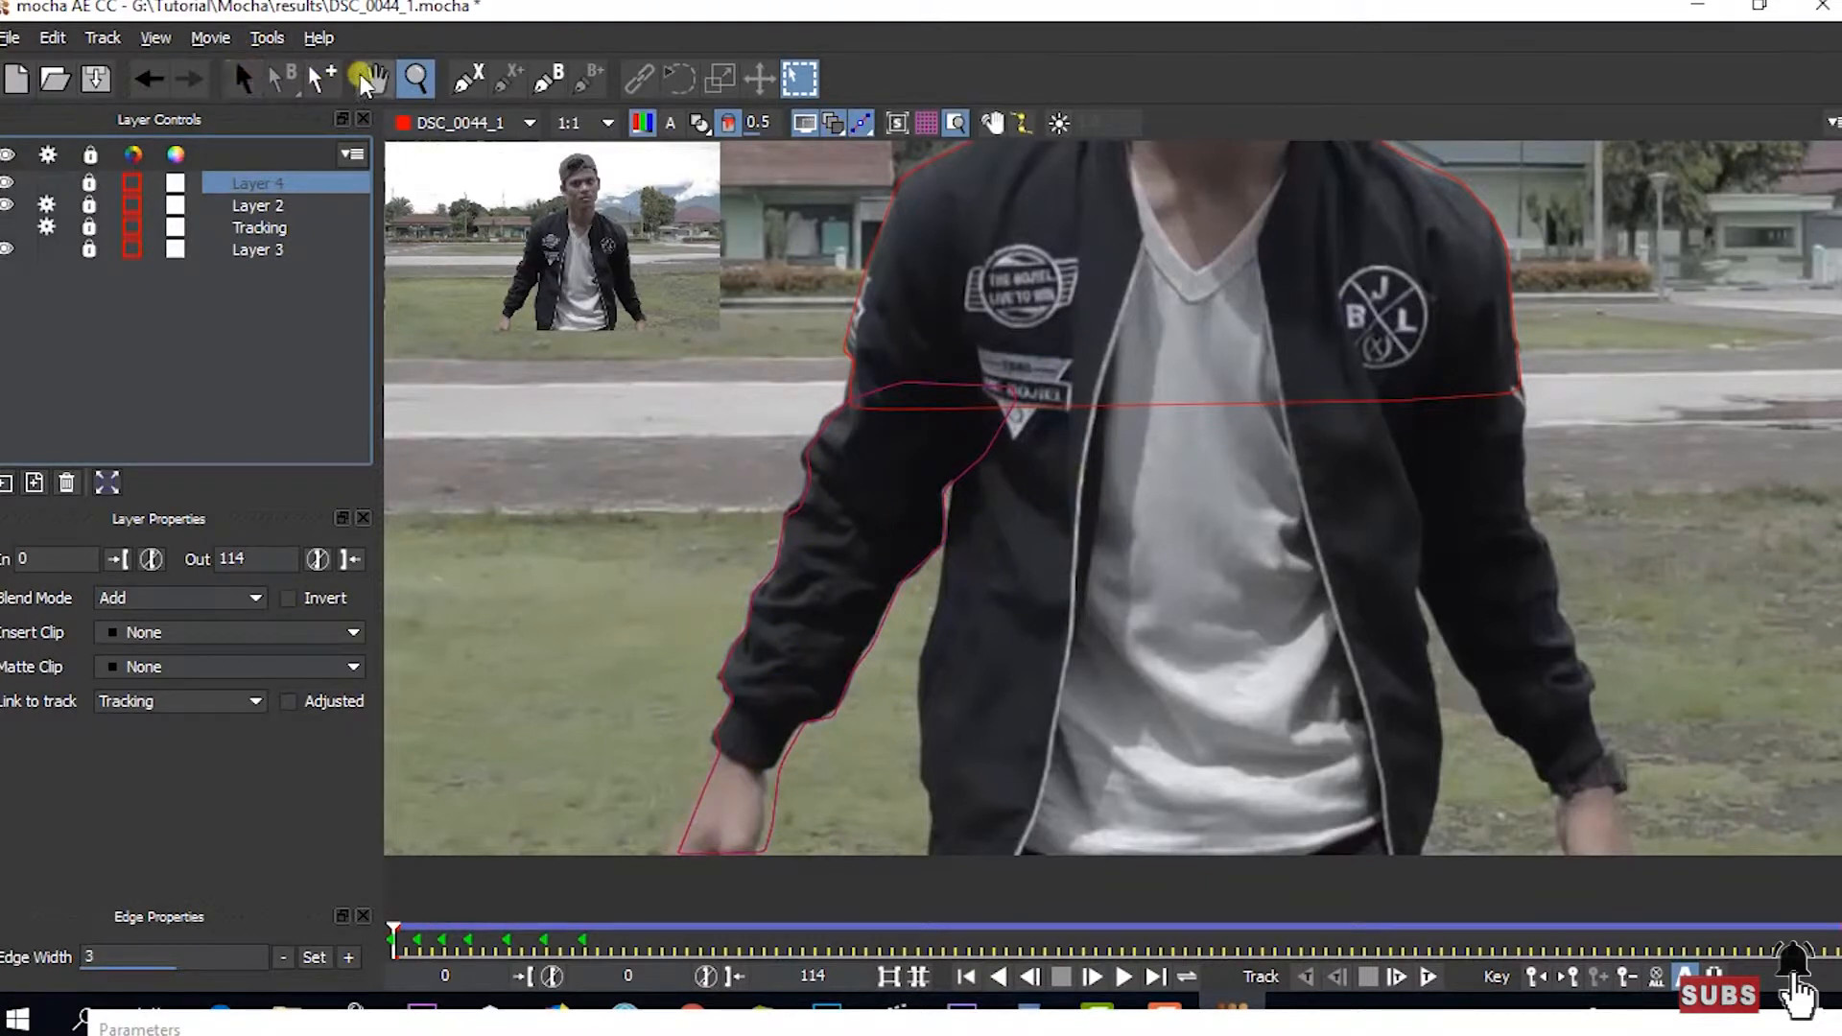
pyautogui.click(467, 79)
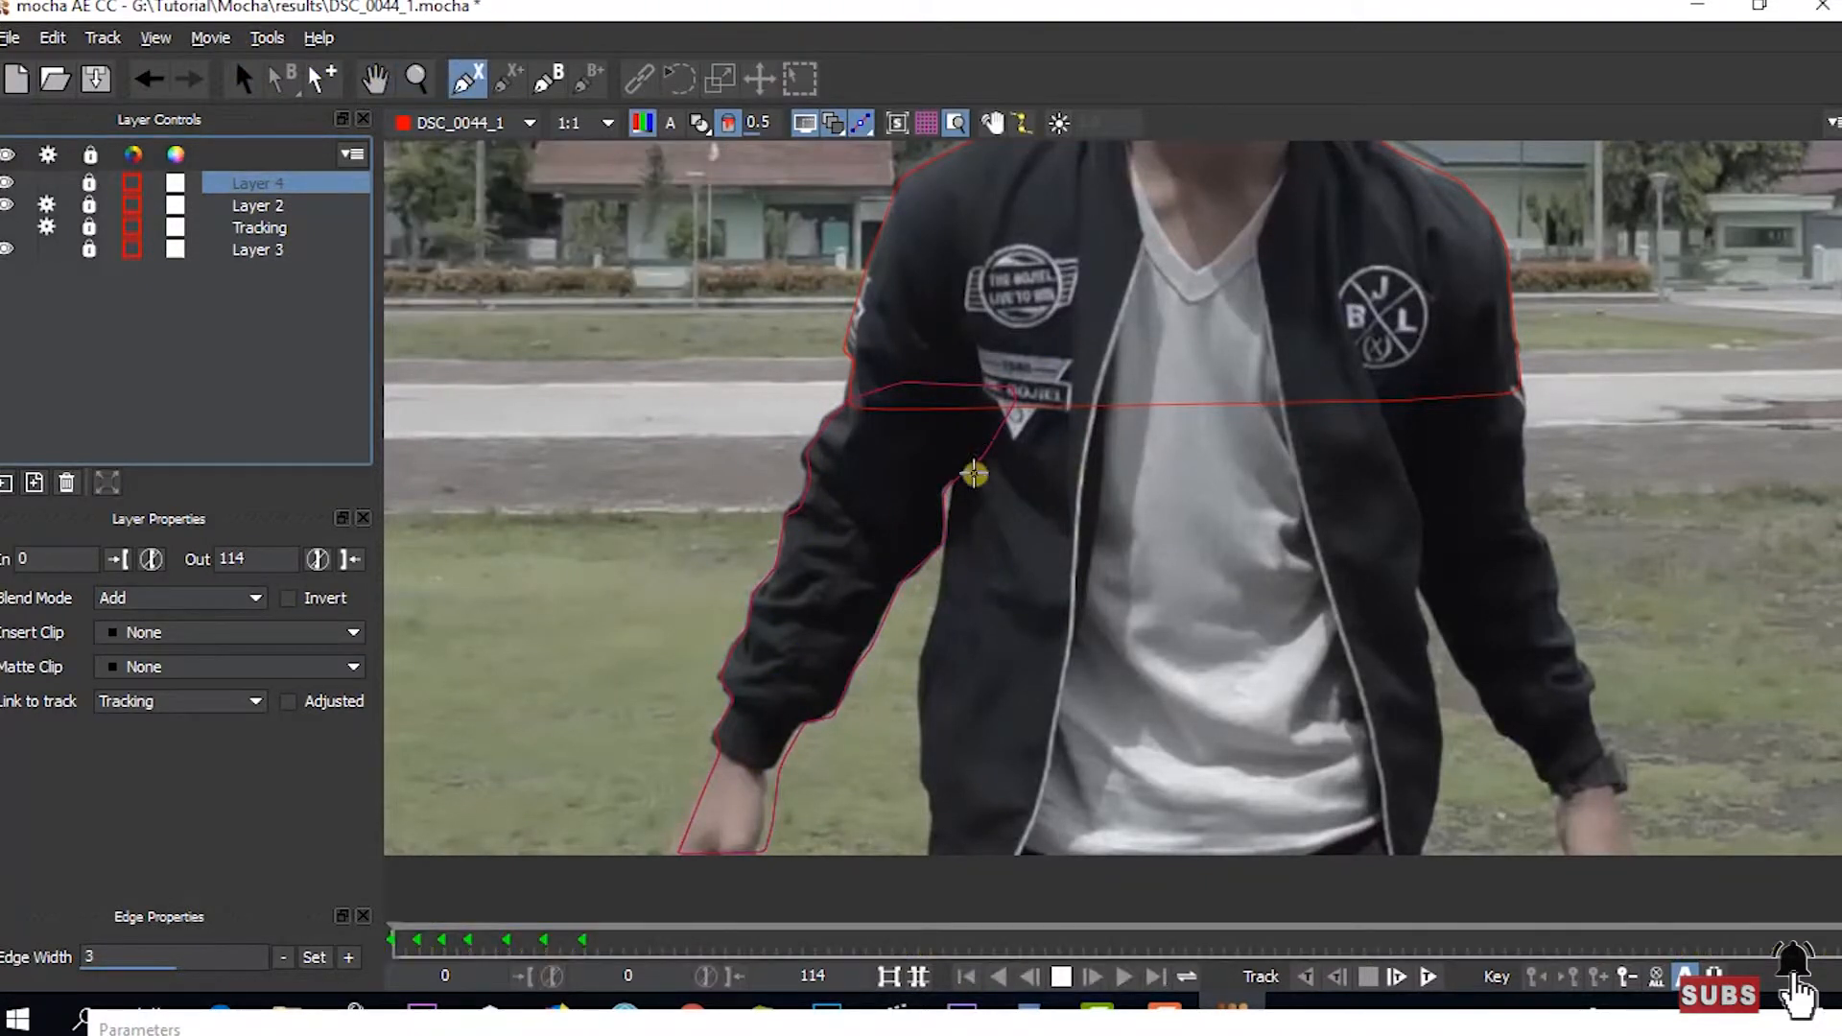
pyautogui.click(955, 487)
pyautogui.click(948, 536)
pyautogui.click(929, 634)
pyautogui.click(920, 664)
pyautogui.click(922, 738)
pyautogui.click(926, 791)
pyautogui.click(933, 818)
pyautogui.click(925, 856)
pyautogui.click(1012, 855)
pyautogui.click(1258, 862)
pyautogui.click(1393, 861)
pyautogui.click(1423, 853)
pyautogui.click(1438, 800)
pyautogui.click(1442, 717)
pyautogui.click(1421, 598)
pyautogui.click(1416, 442)
pyautogui.click(1402, 357)
pyautogui.click(1255, 321)
pyautogui.click(1109, 347)
pyautogui.click(1011, 359)
pyautogui.click(976, 395)
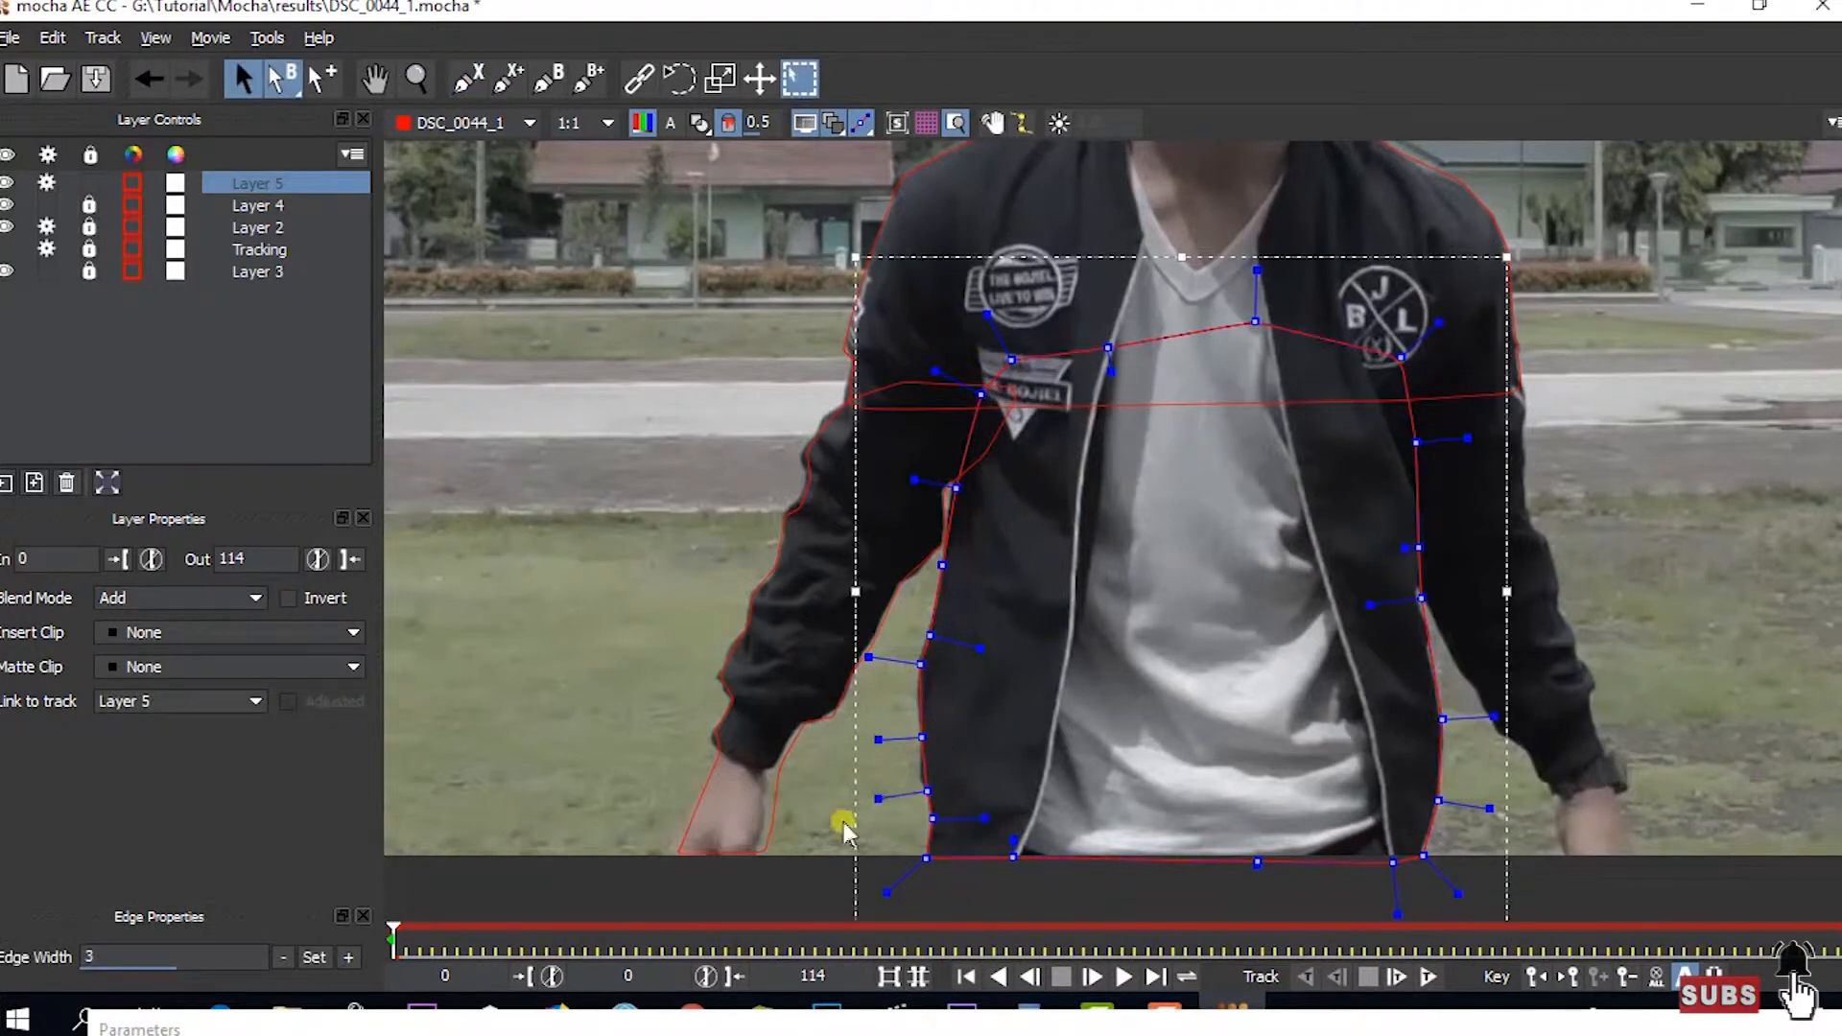
# - Link the new torso layer, Layer 5, to the Tracking layer's track
pyautogui.click(261, 183)
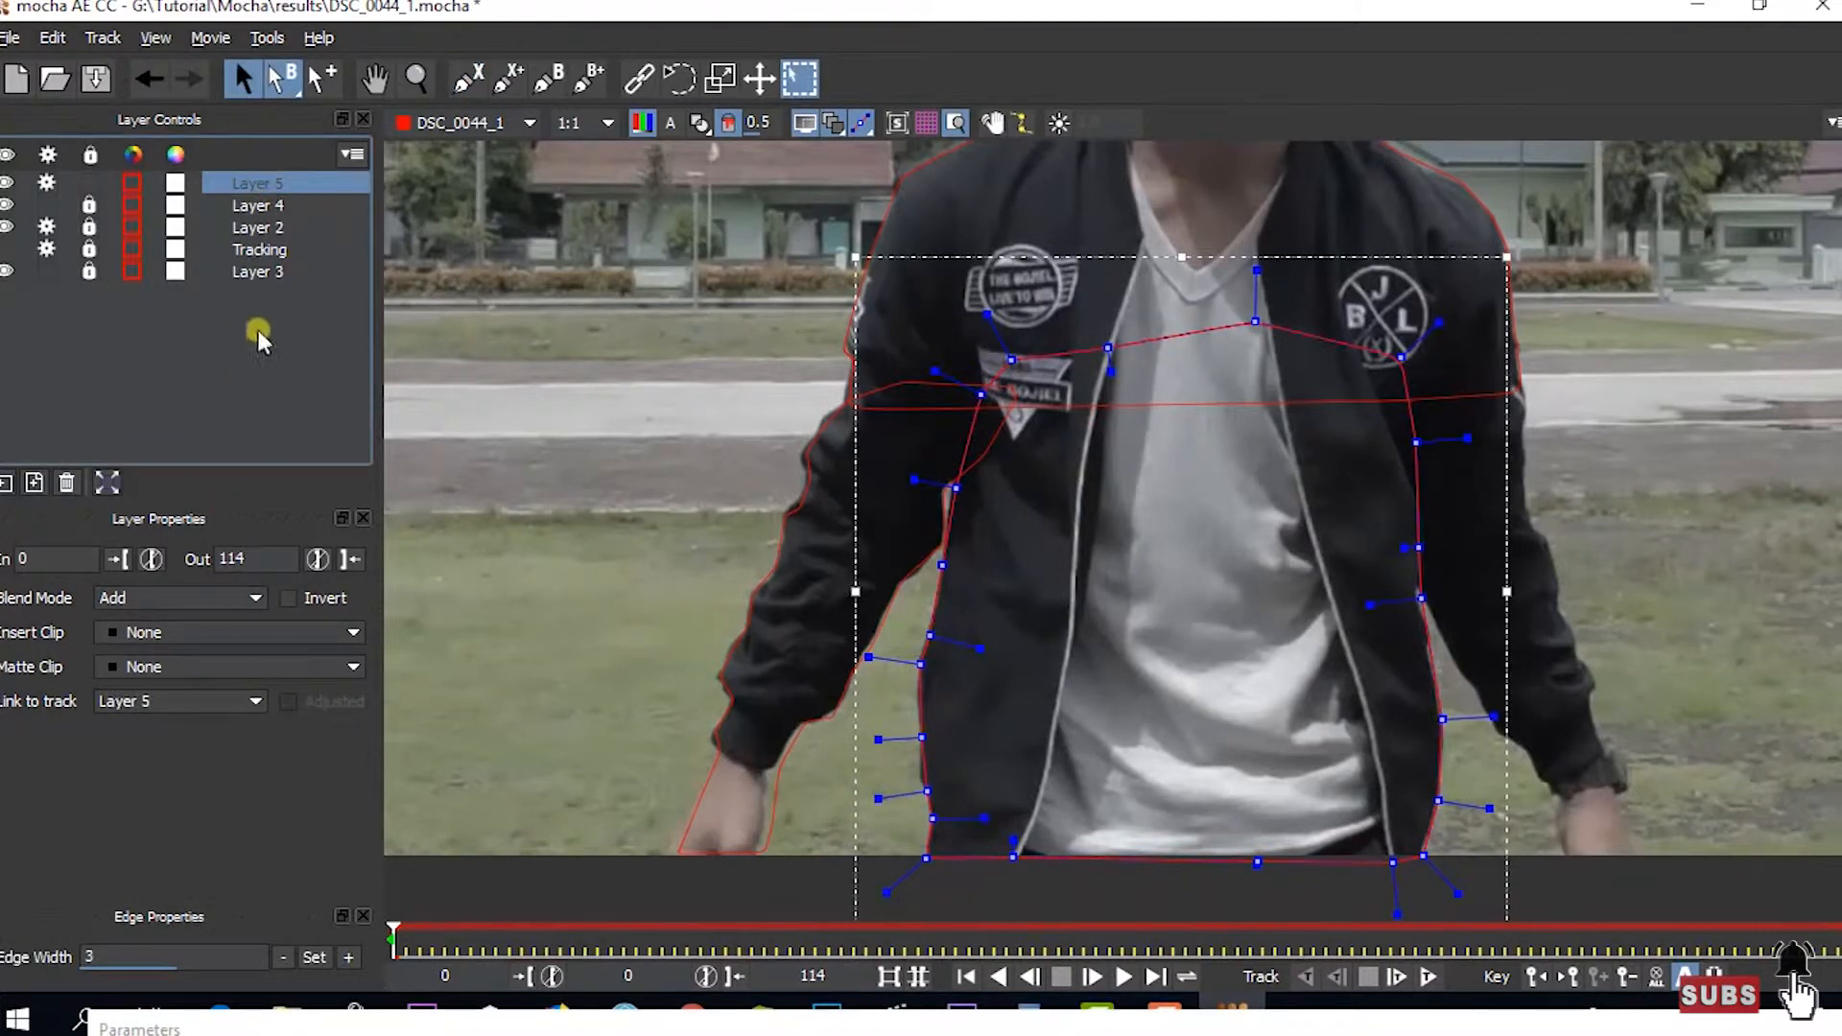
pyautogui.click(272, 255)
pyautogui.click(272, 180)
pyautogui.click(206, 701)
pyautogui.click(173, 759)
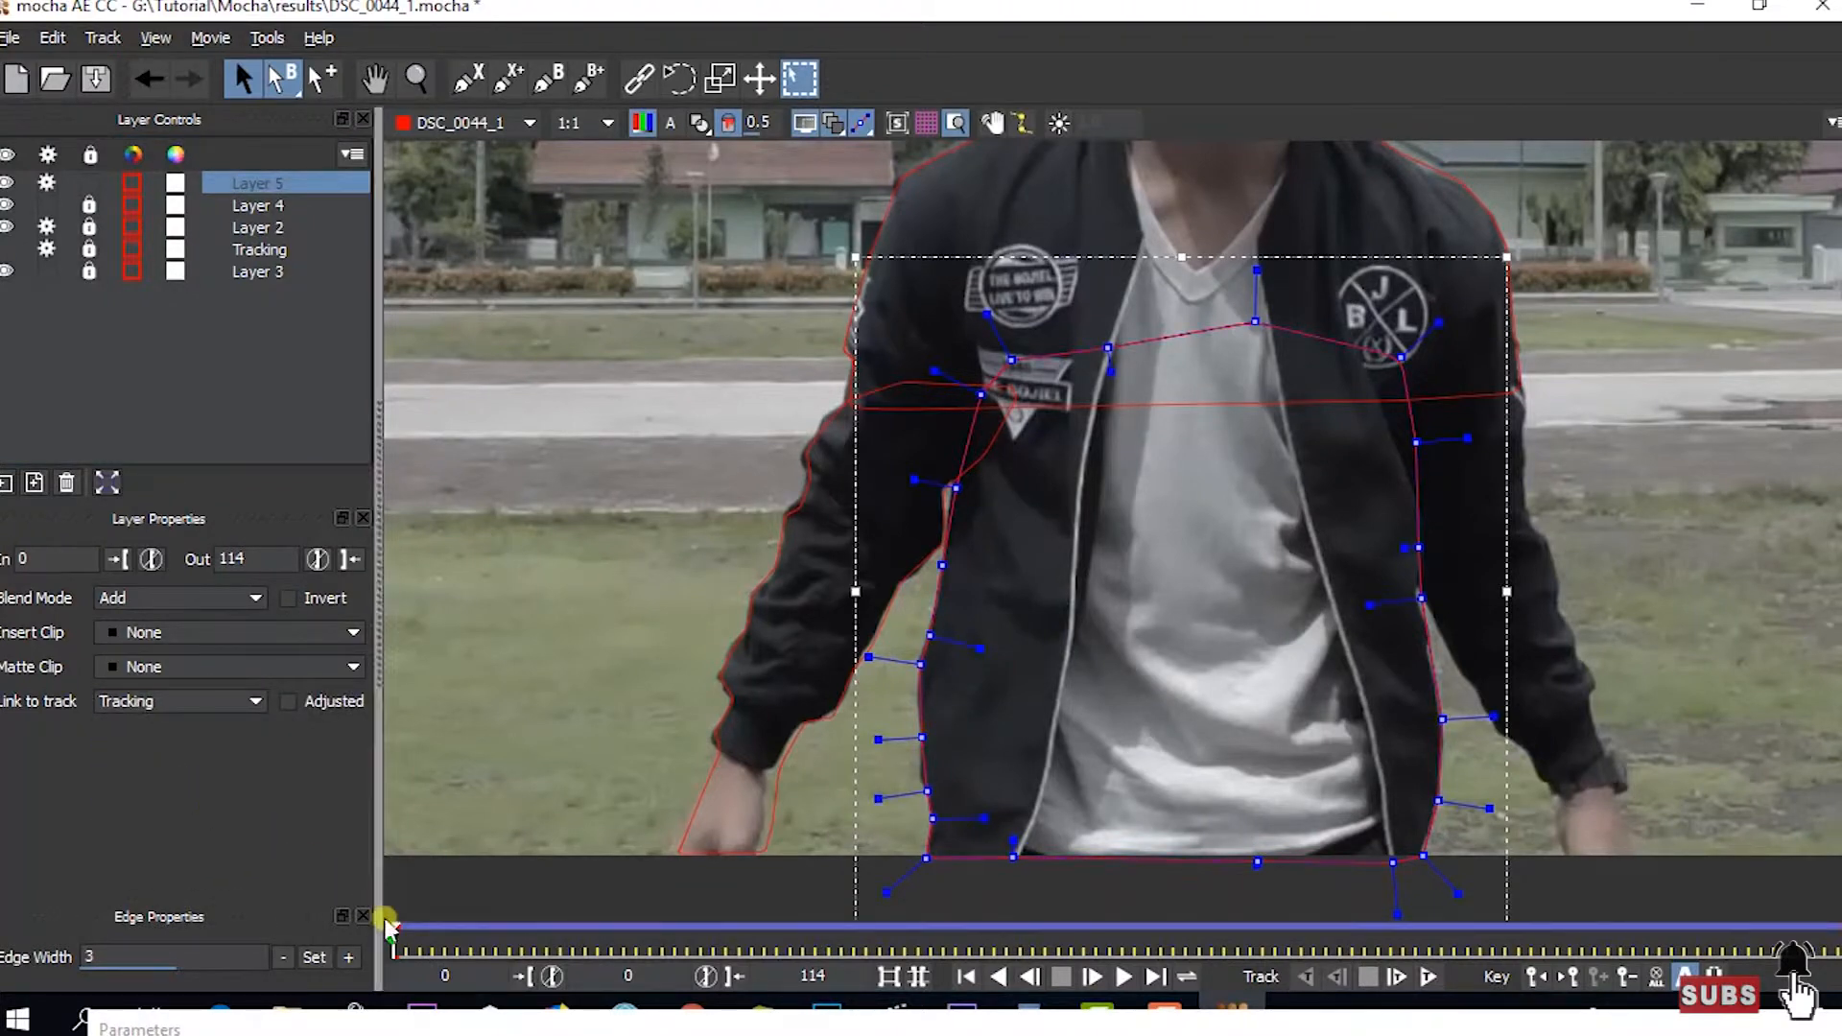
# - At frame 9, refit the lower torso spline's points along both sides of the jacket
pyautogui.moveTo(394, 928); pyautogui.dragTo(432, 859)
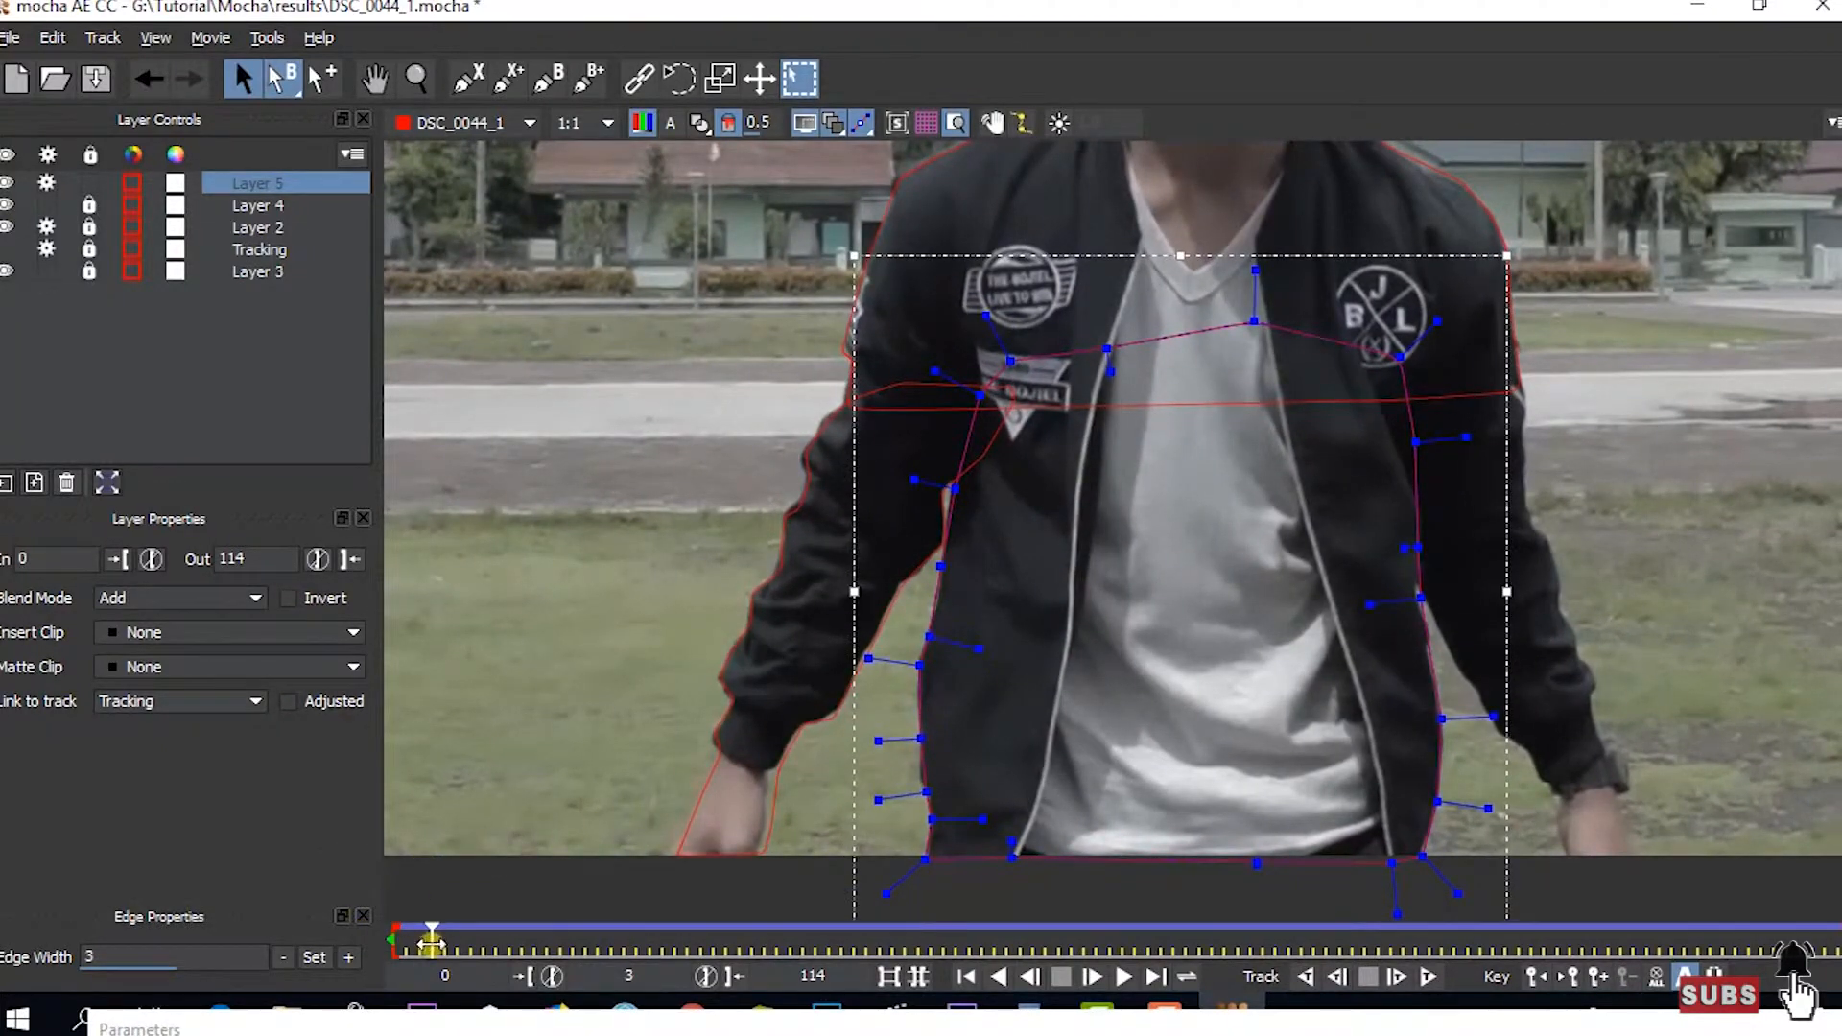
pyautogui.moveTo(431, 929); pyautogui.dragTo(502, 929)
pyautogui.moveTo(940, 576); pyautogui.dragTo(948, 572)
pyautogui.moveTo(1423, 584); pyautogui.dragTo(1413, 598)
pyautogui.moveTo(890, 777); pyautogui.dragTo(950, 890)
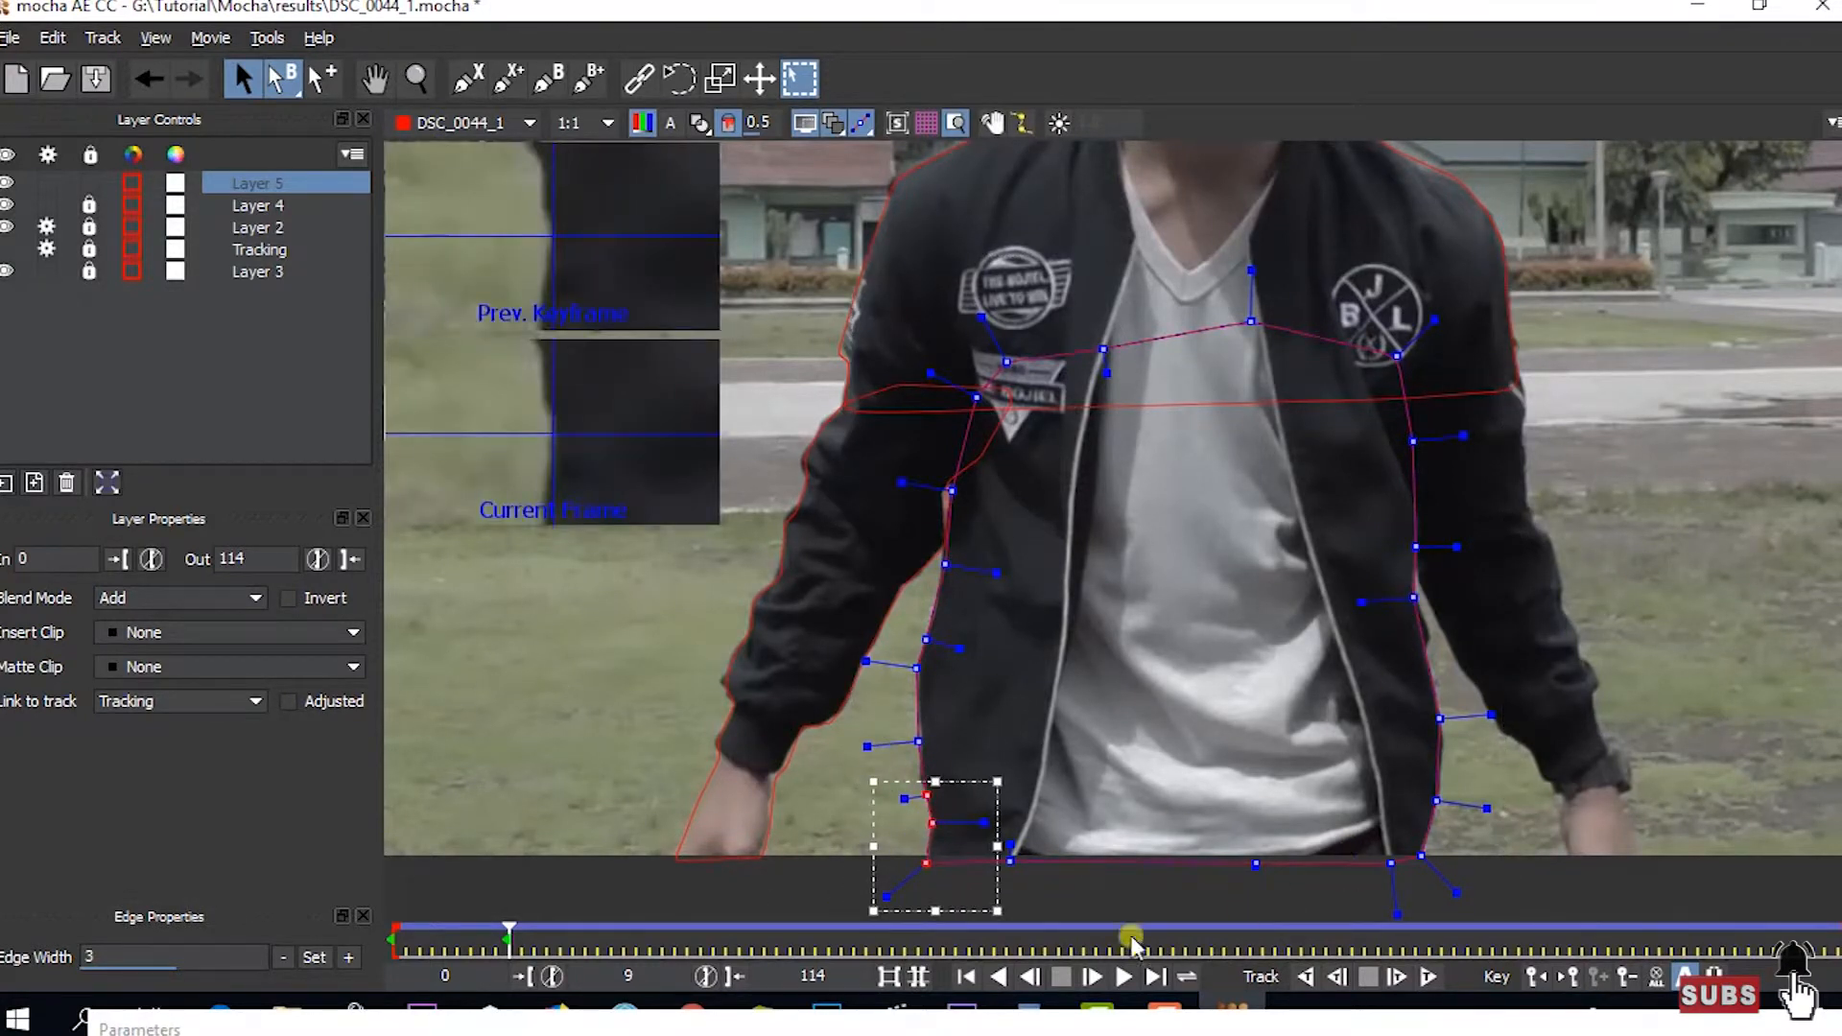
# - Return to frame 0, lock Layer 5 and deselect all layers
pyautogui.moveTo(509, 935); pyautogui.dragTo(384, 901)
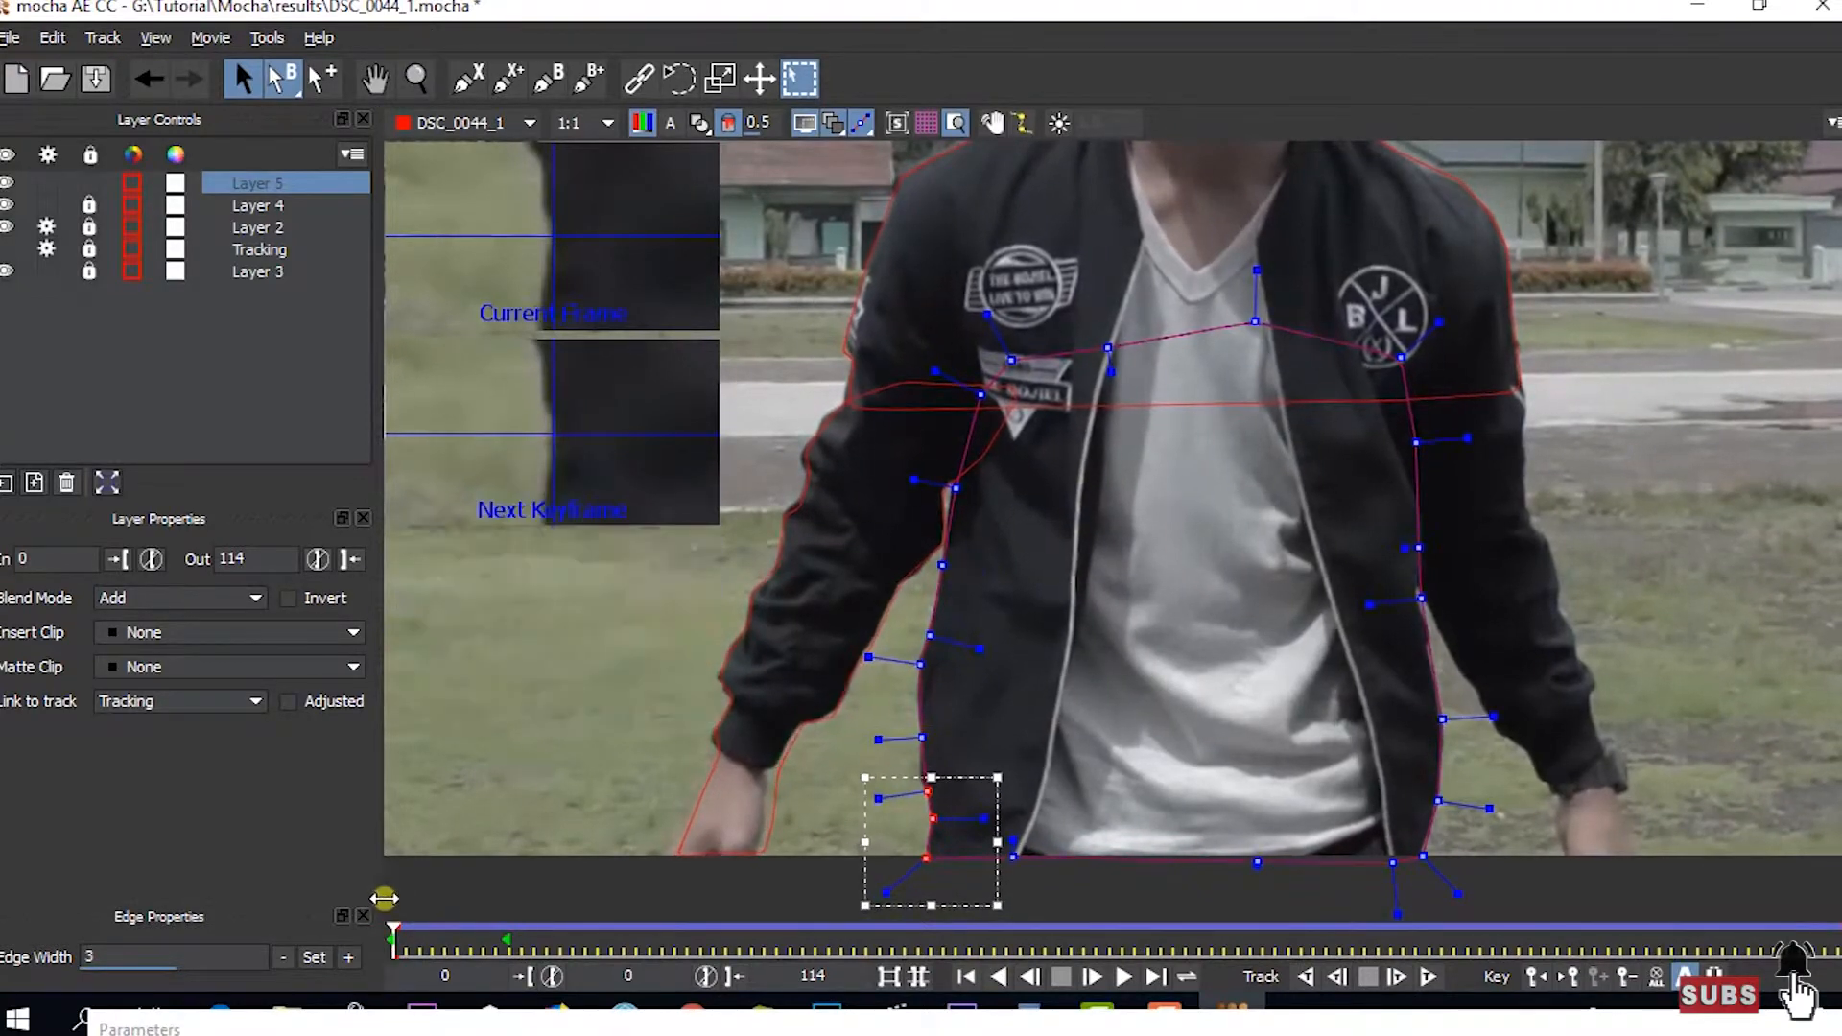
pyautogui.press('x')
pyautogui.moveTo(1588, 623); pyautogui.dragTo(1210, 625)
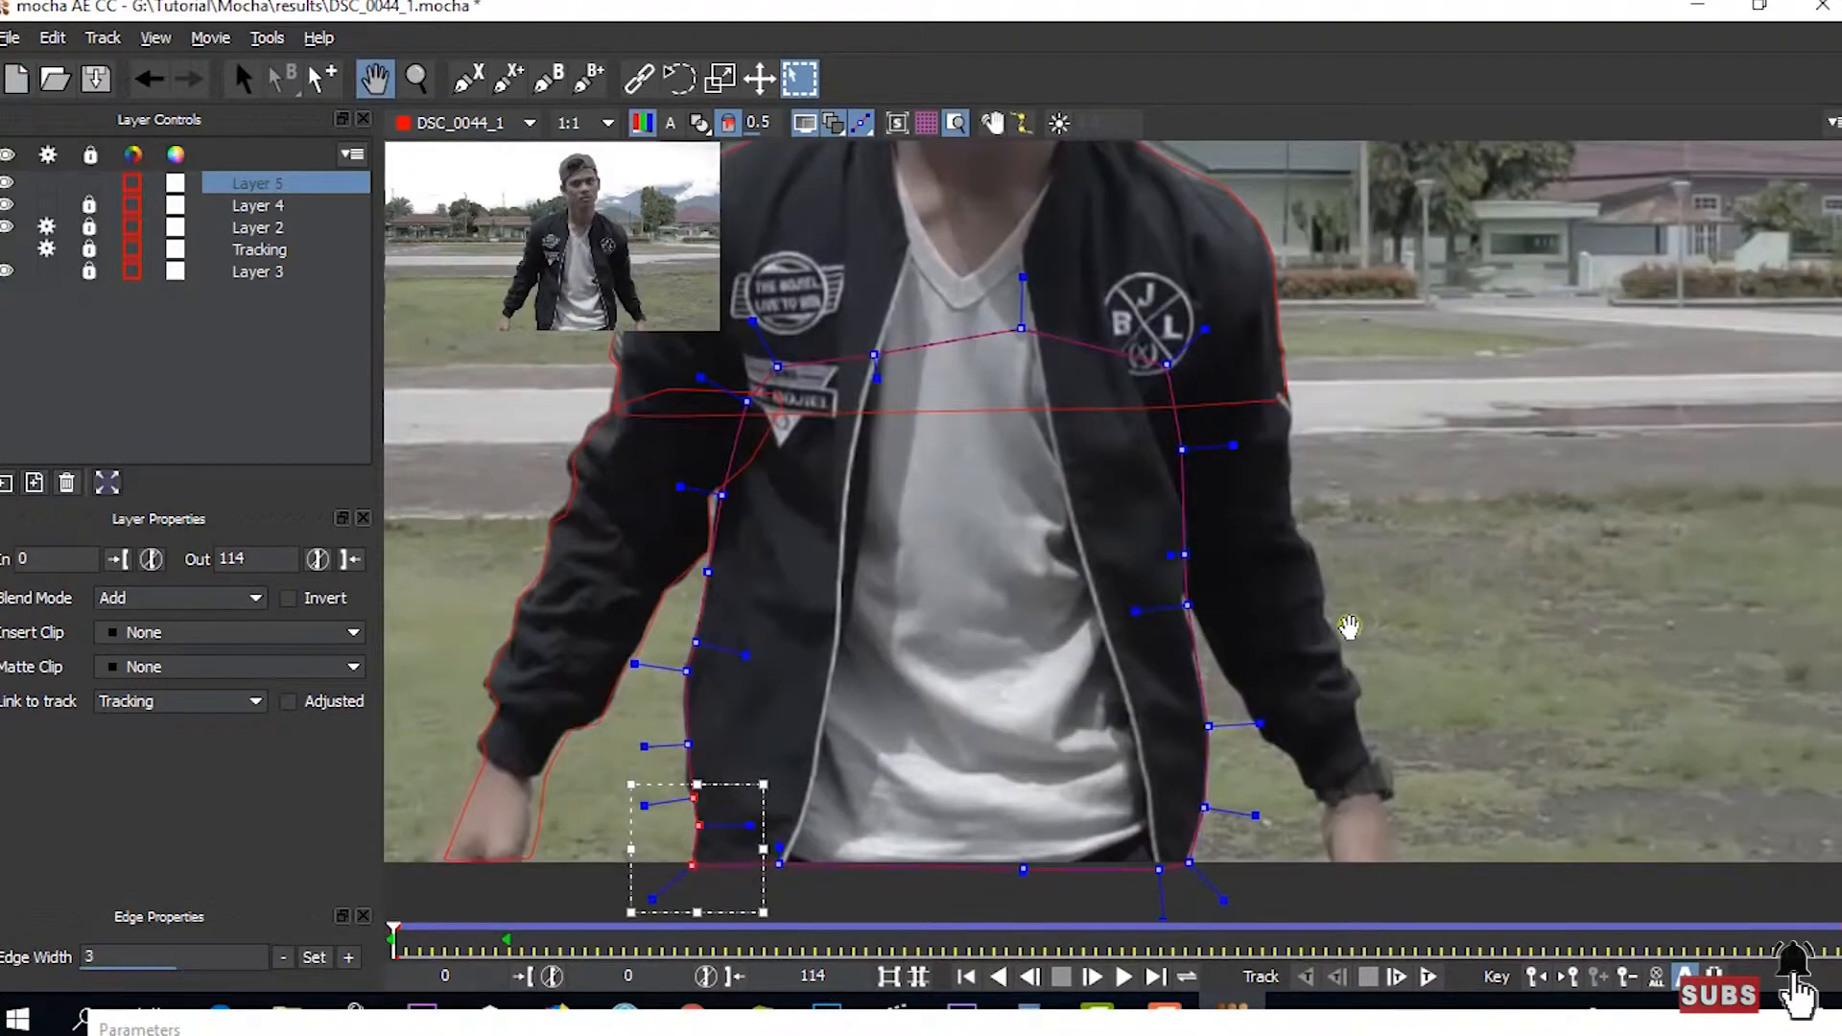
pyautogui.press('s')
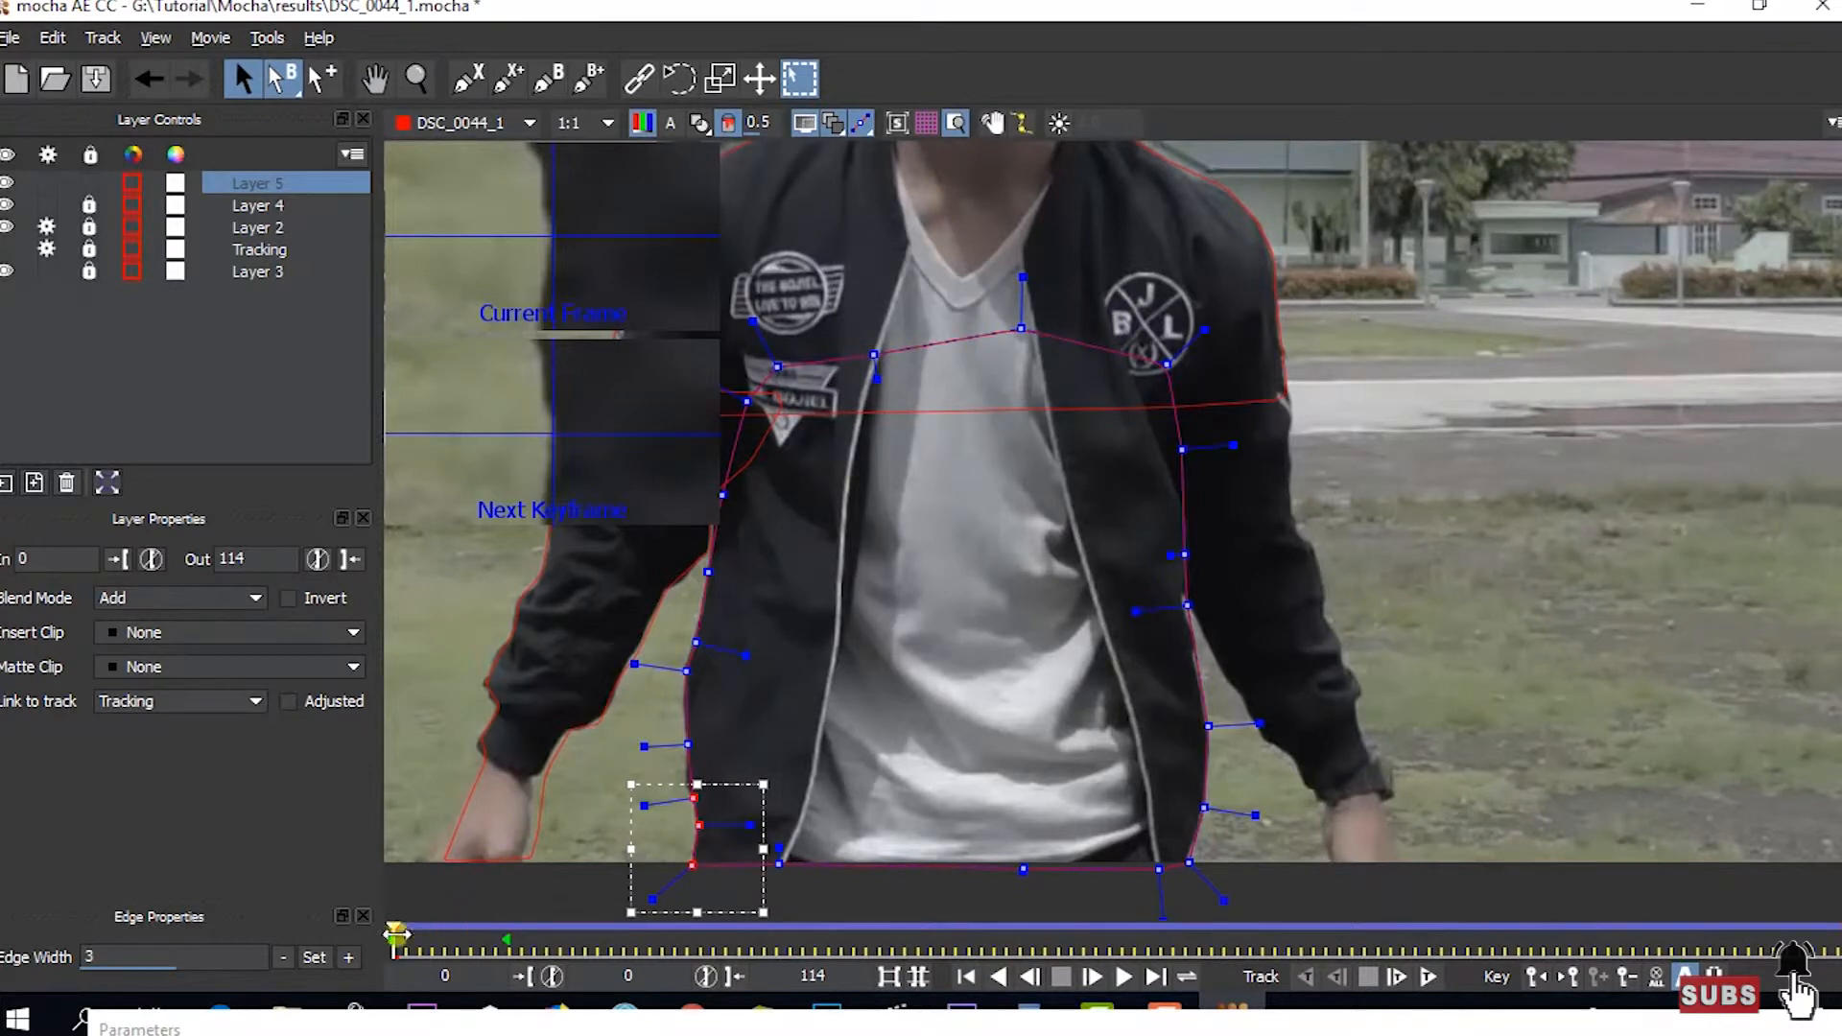
pyautogui.click(89, 182)
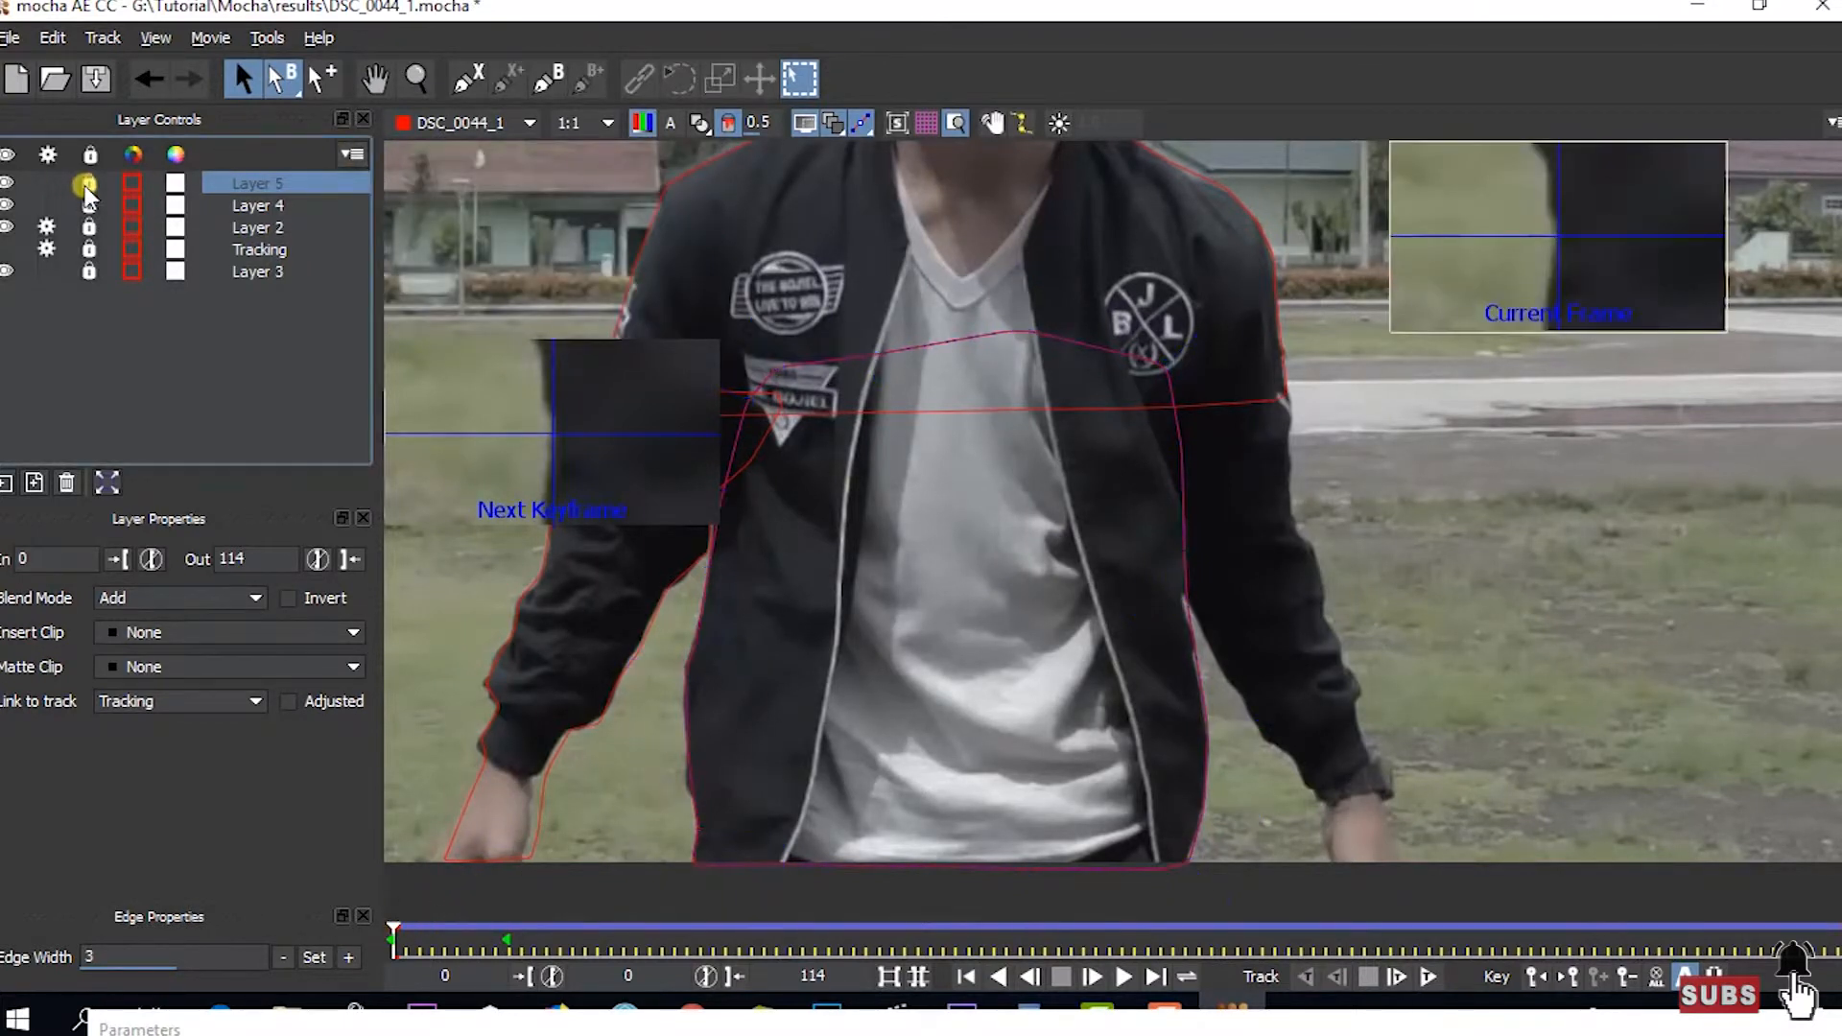
pyautogui.click(194, 376)
pyautogui.click(1267, 487)
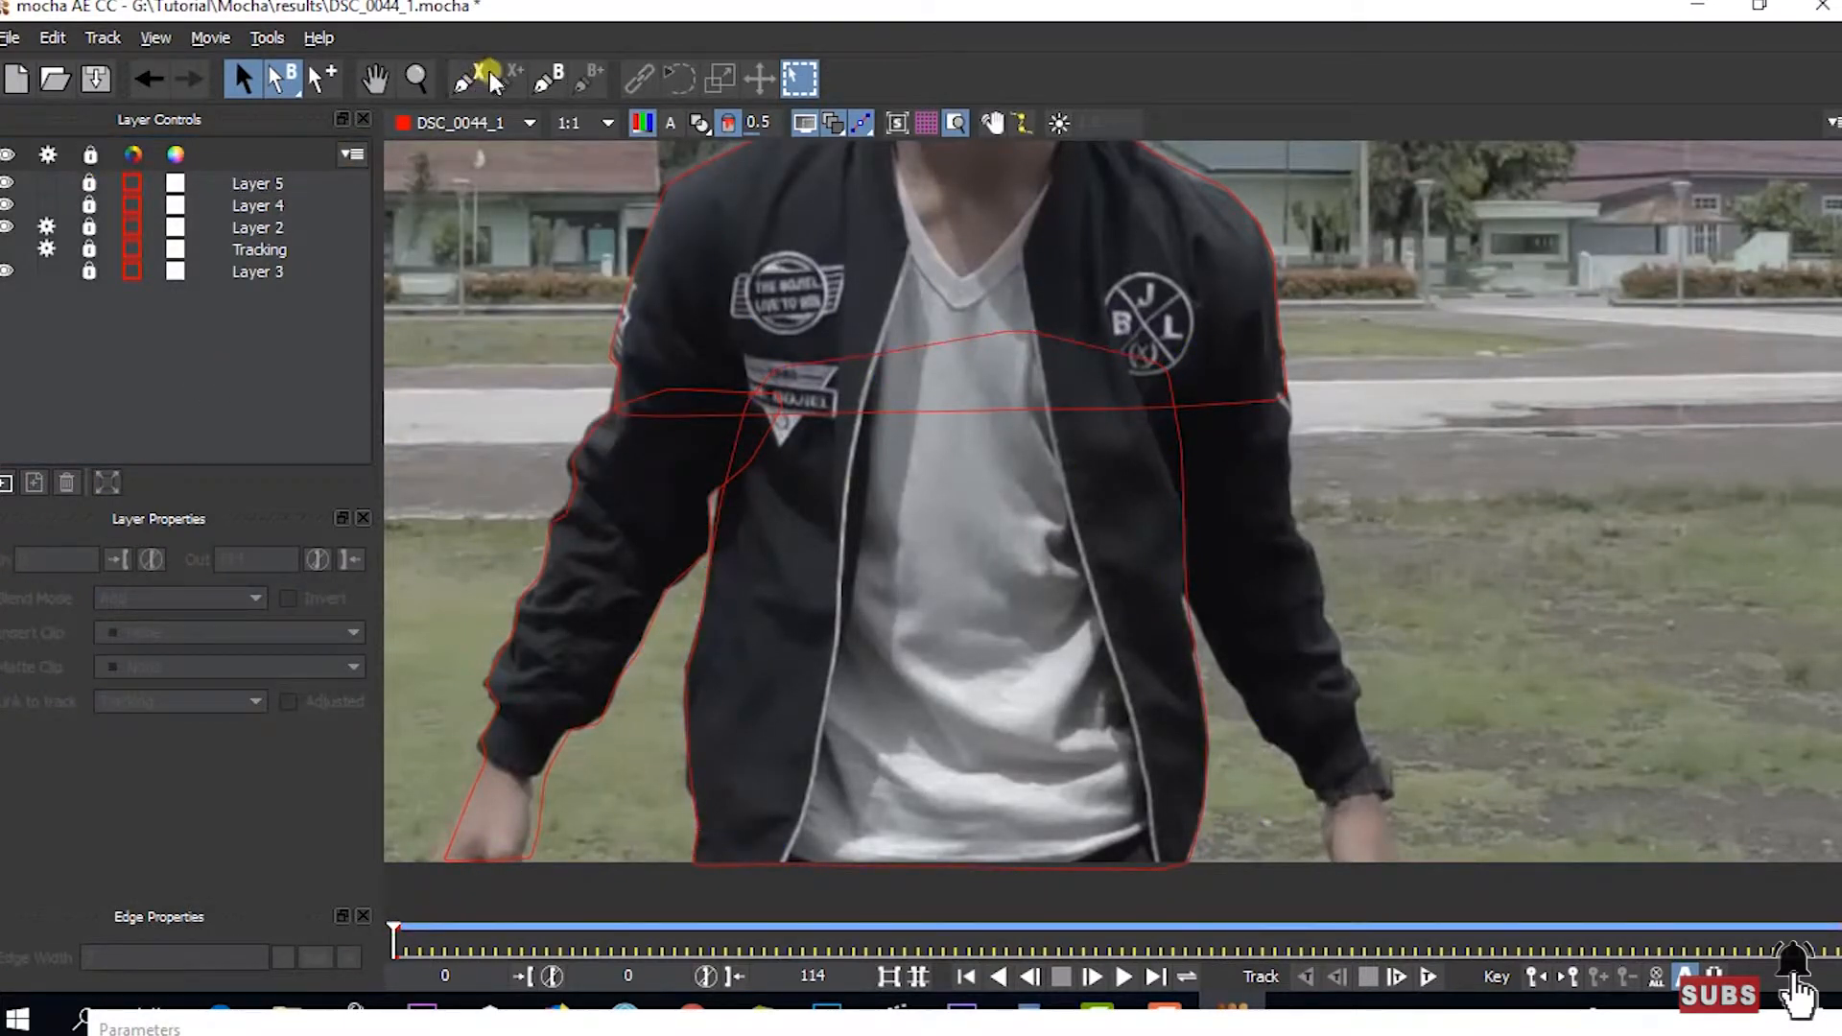
# - Outline the arm and hand on the watch side with a closed X-spline and link the new layer to Tracking
pyautogui.click(457, 79)
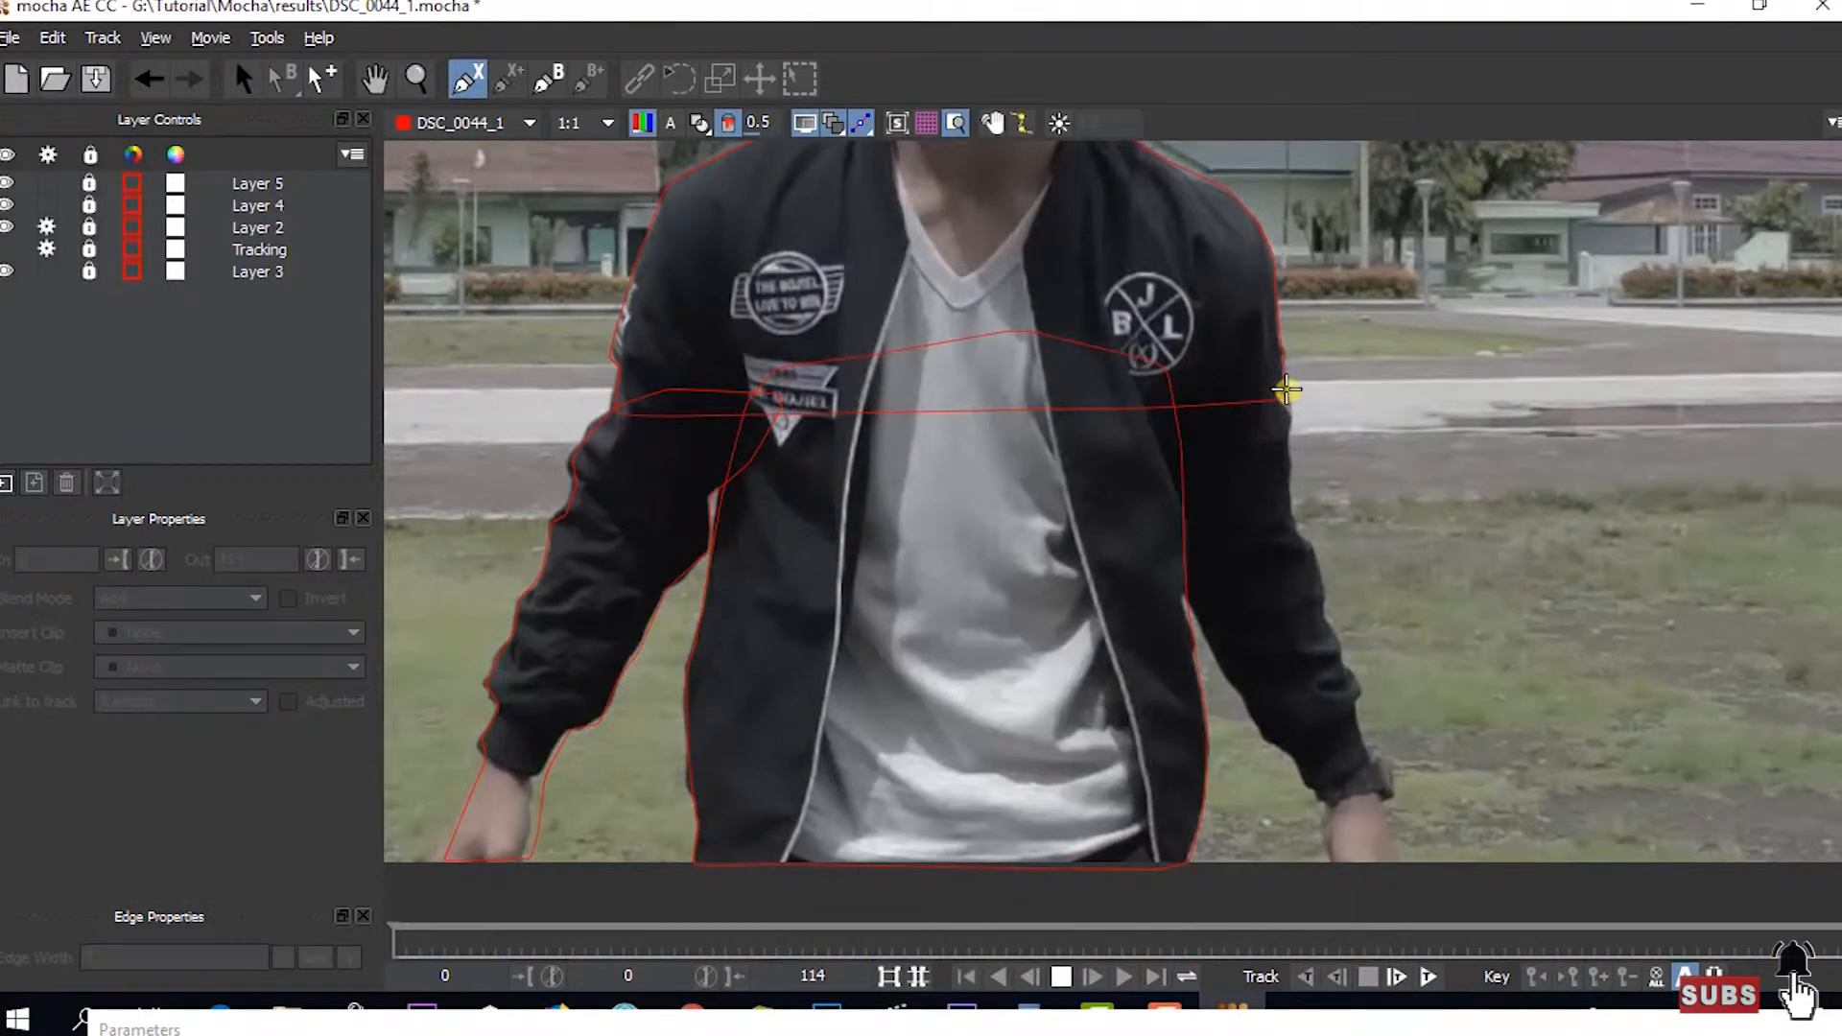
pyautogui.click(1286, 391)
pyautogui.click(1299, 528)
pyautogui.click(1317, 552)
pyautogui.click(1326, 592)
pyautogui.click(1327, 625)
pyautogui.click(1339, 649)
pyautogui.click(1347, 671)
pyautogui.click(1361, 687)
pyautogui.click(1355, 711)
pyautogui.click(1381, 758)
pyautogui.click(1390, 799)
pyautogui.click(1403, 865)
pyautogui.click(1327, 864)
pyautogui.click(1322, 840)
pyautogui.click(1324, 804)
pyautogui.click(1303, 776)
pyautogui.click(1288, 753)
pyautogui.click(1267, 738)
pyautogui.click(1235, 683)
pyautogui.click(1205, 628)
pyautogui.click(1170, 579)
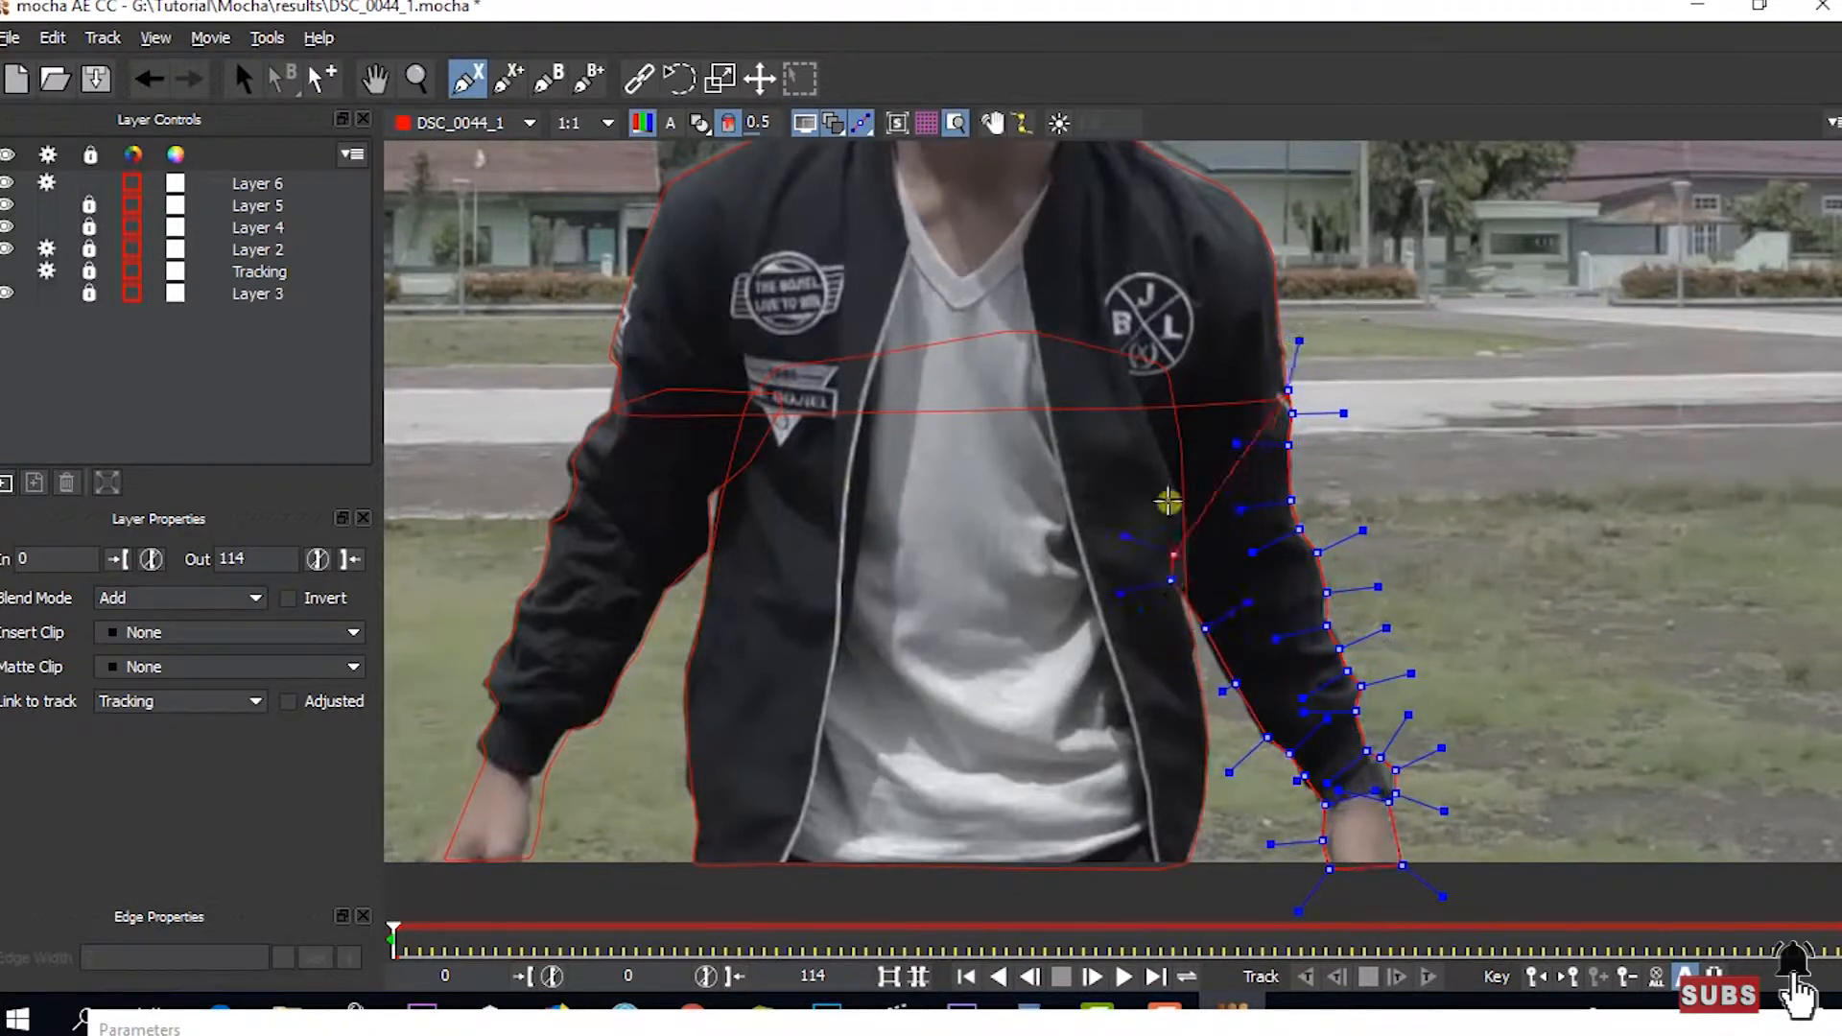
pyautogui.click(1169, 483)
pyautogui.click(1213, 447)
pyautogui.rightClick(1230, 410)
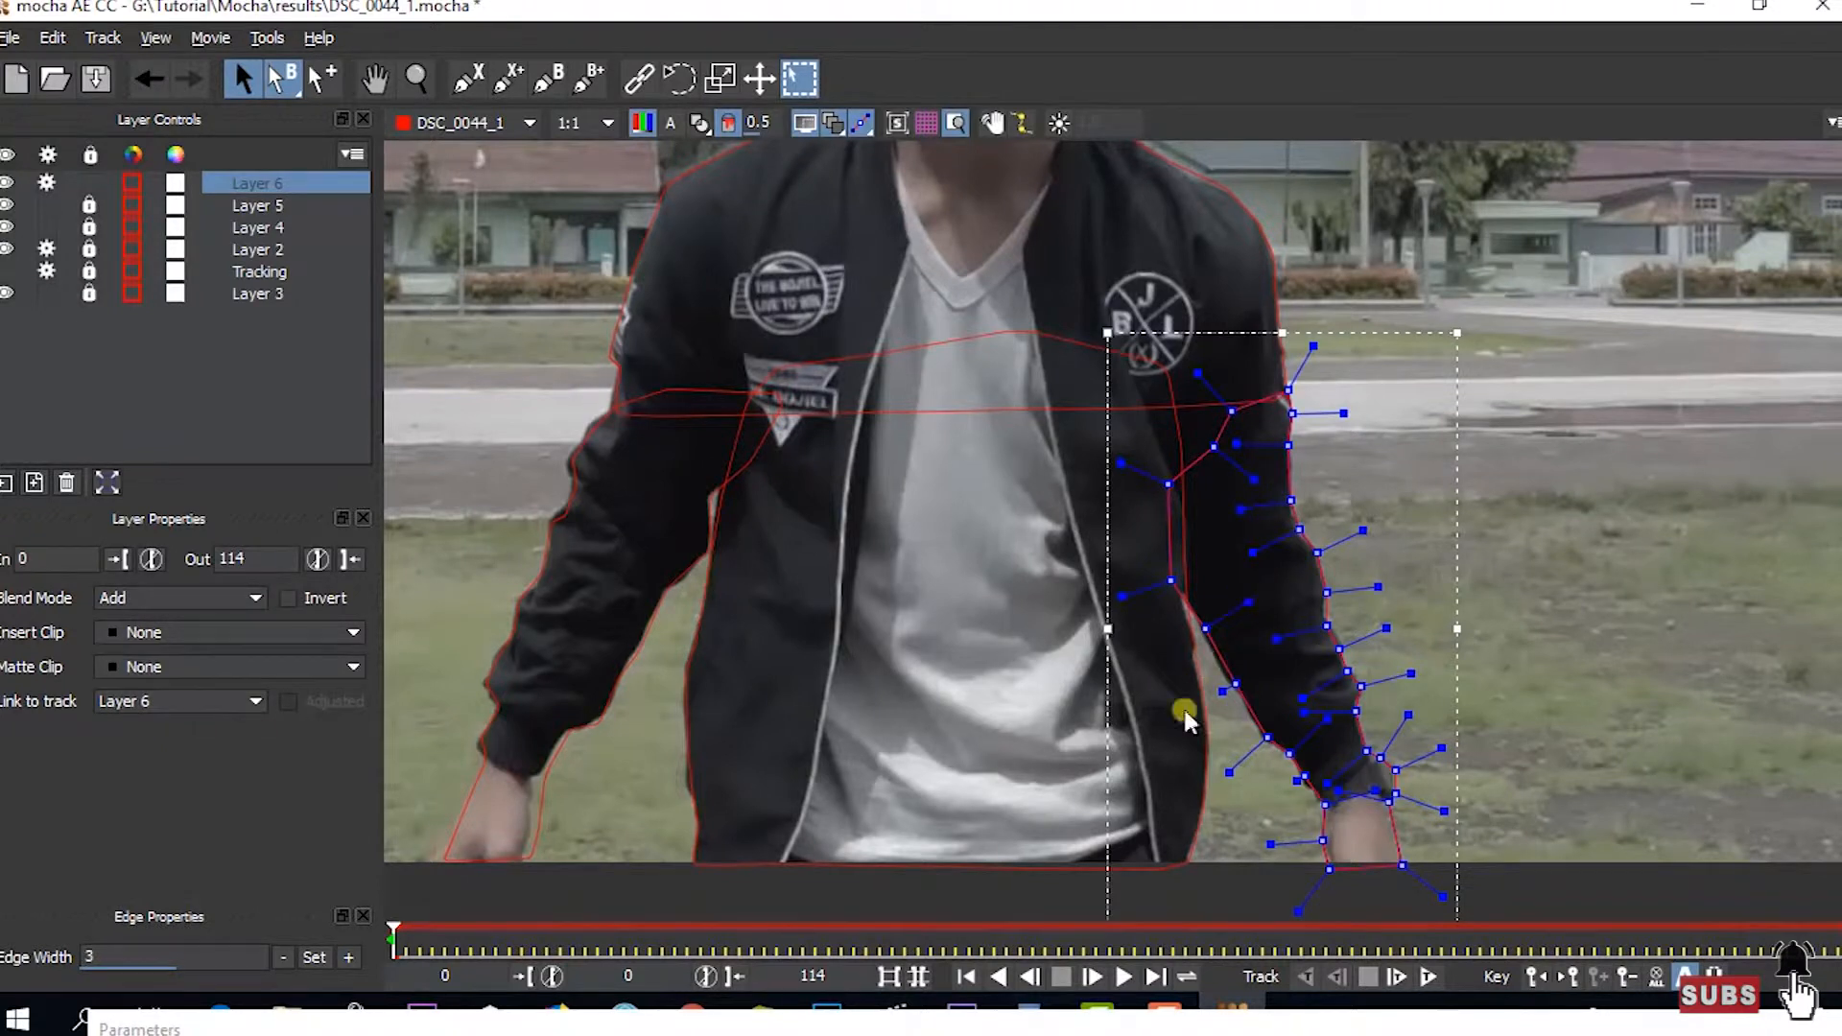
pyautogui.click(190, 695)
pyautogui.click(169, 760)
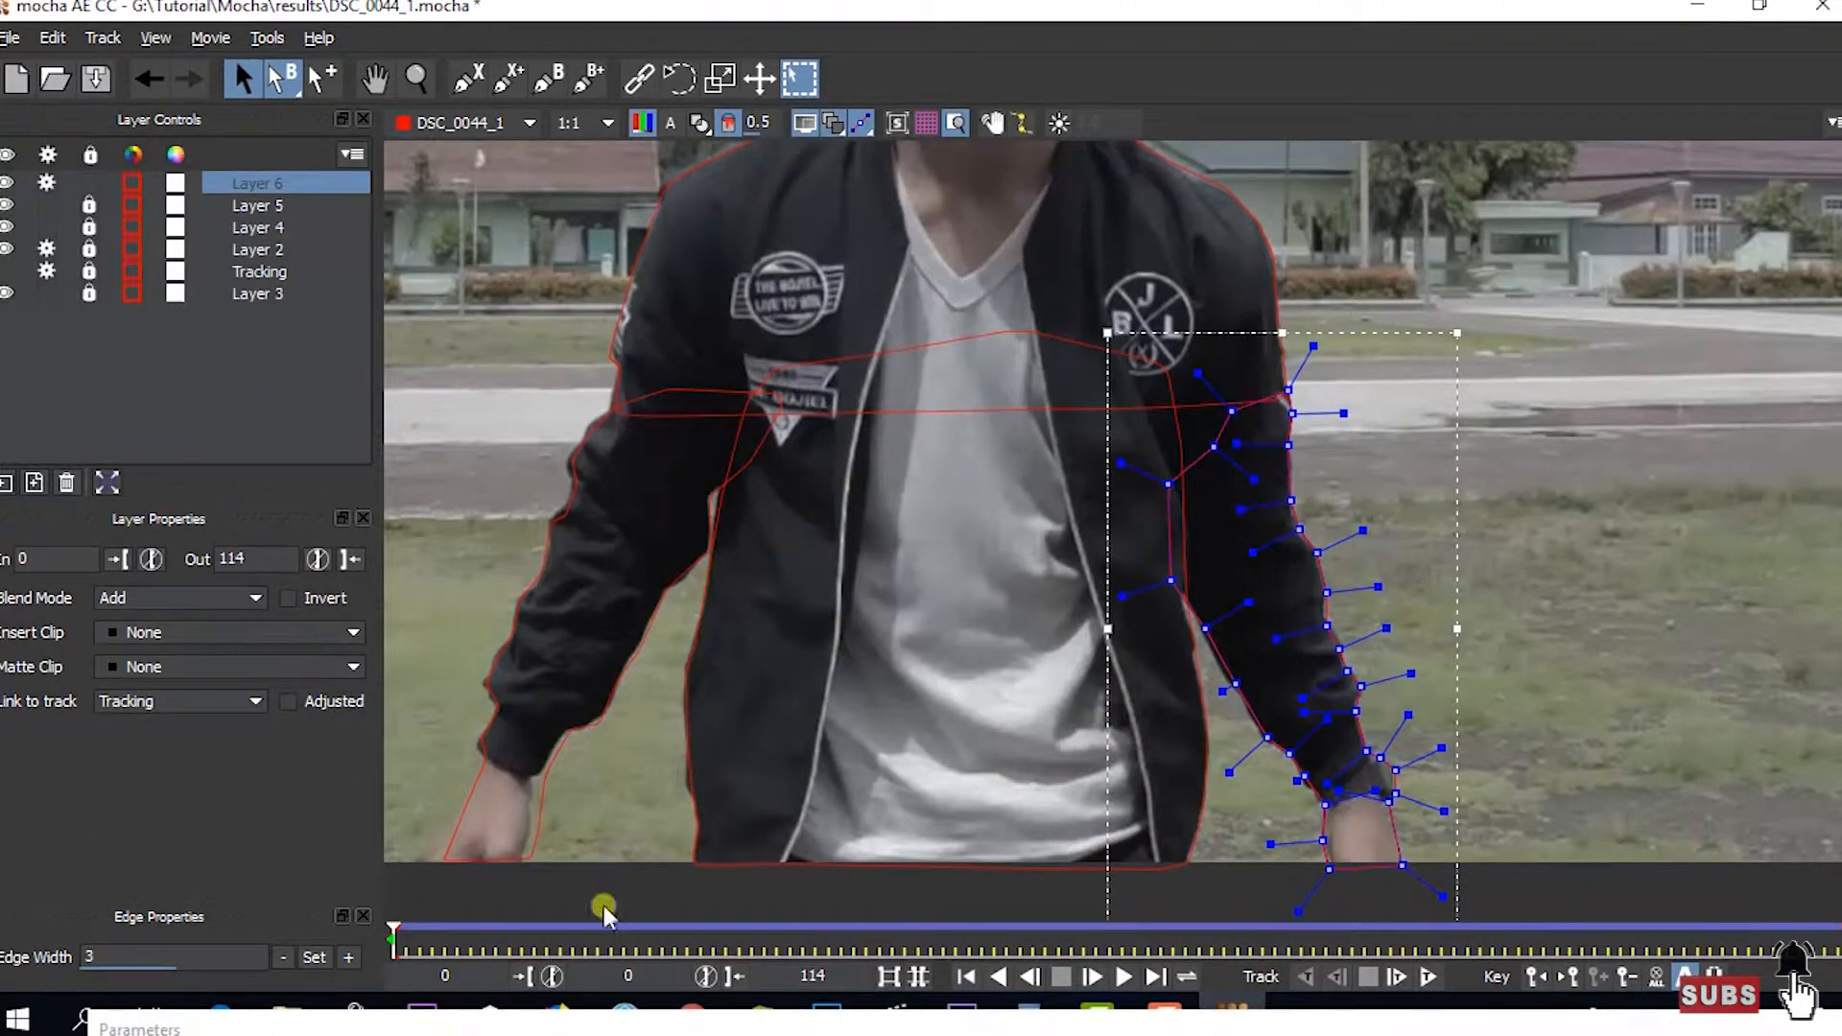
# - At frame 4, refit the watch arm spline's points at the outer elbow and the inner sleeve
pyautogui.moveTo(396, 945); pyautogui.dragTo(447, 892)
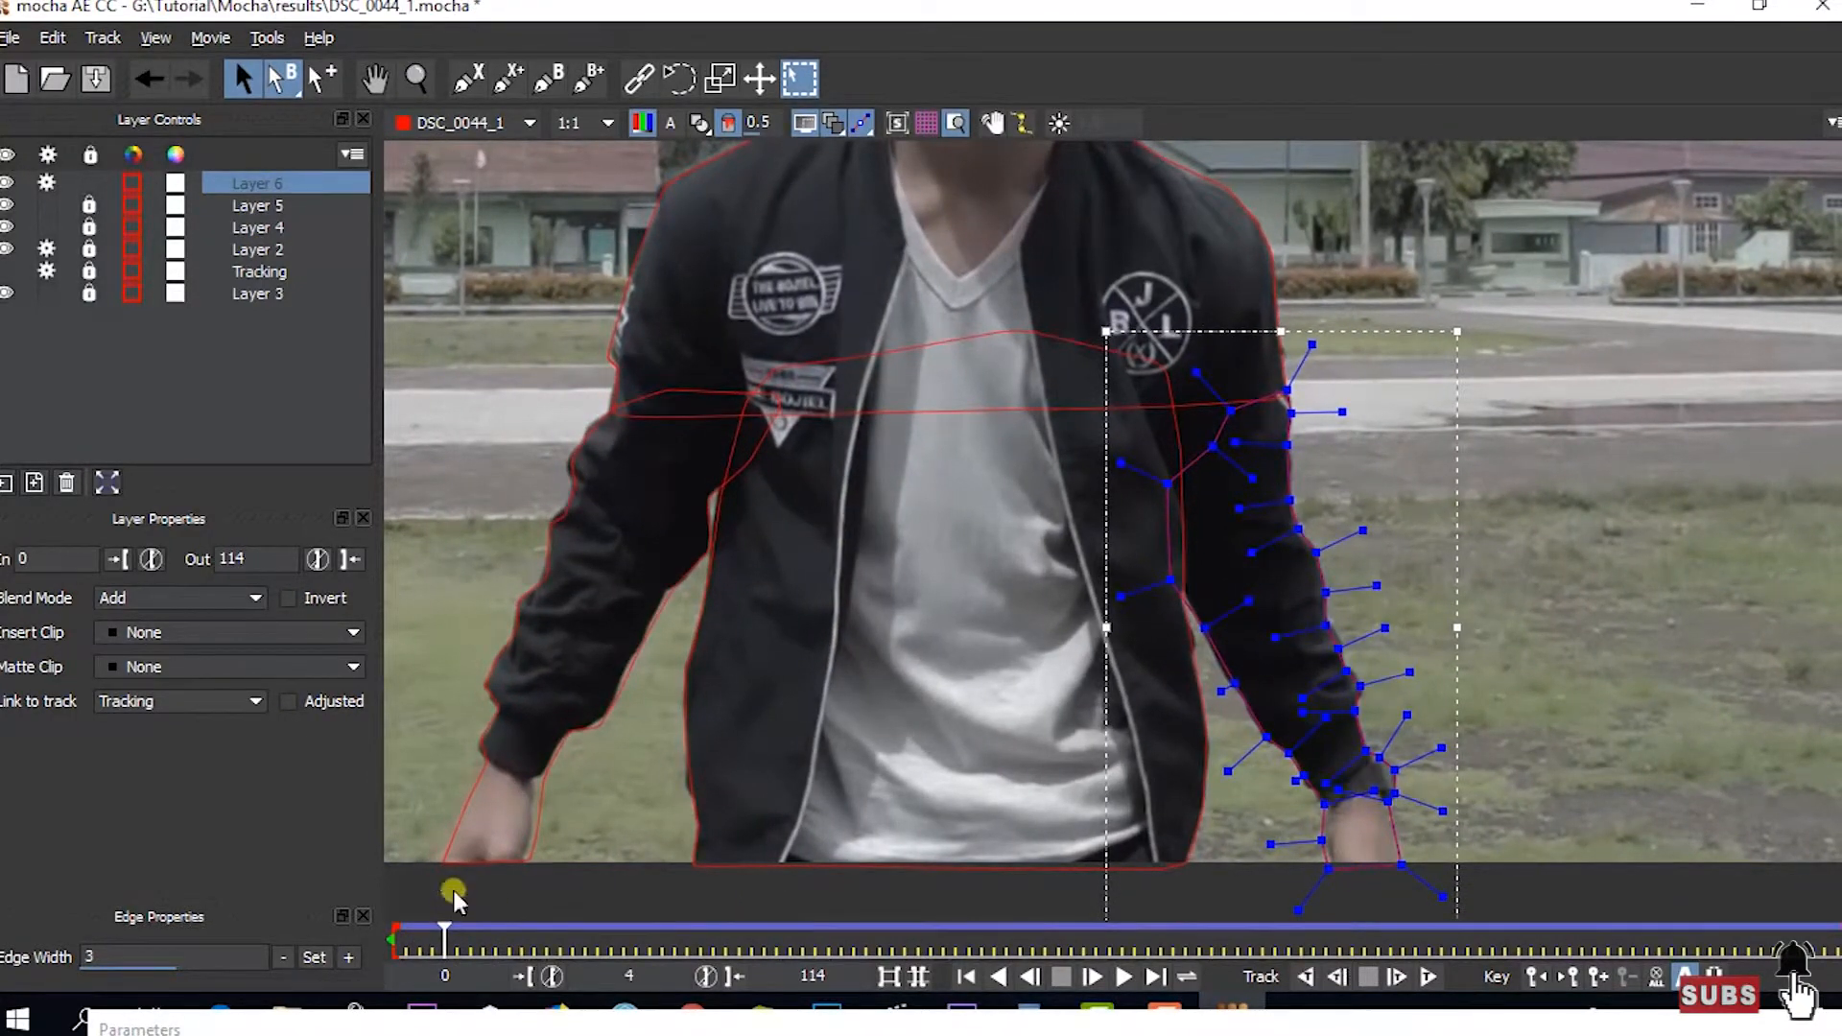
pyautogui.moveTo(1330, 628); pyautogui.dragTo(1333, 631)
pyautogui.moveTo(1206, 630); pyautogui.dragTo(1203, 630)
# - At frame 7, refit the watch arm spline's points along the inner sleeve near the jacket and on the outer forearm
pyautogui.moveTo(455, 943); pyautogui.dragTo(485, 938)
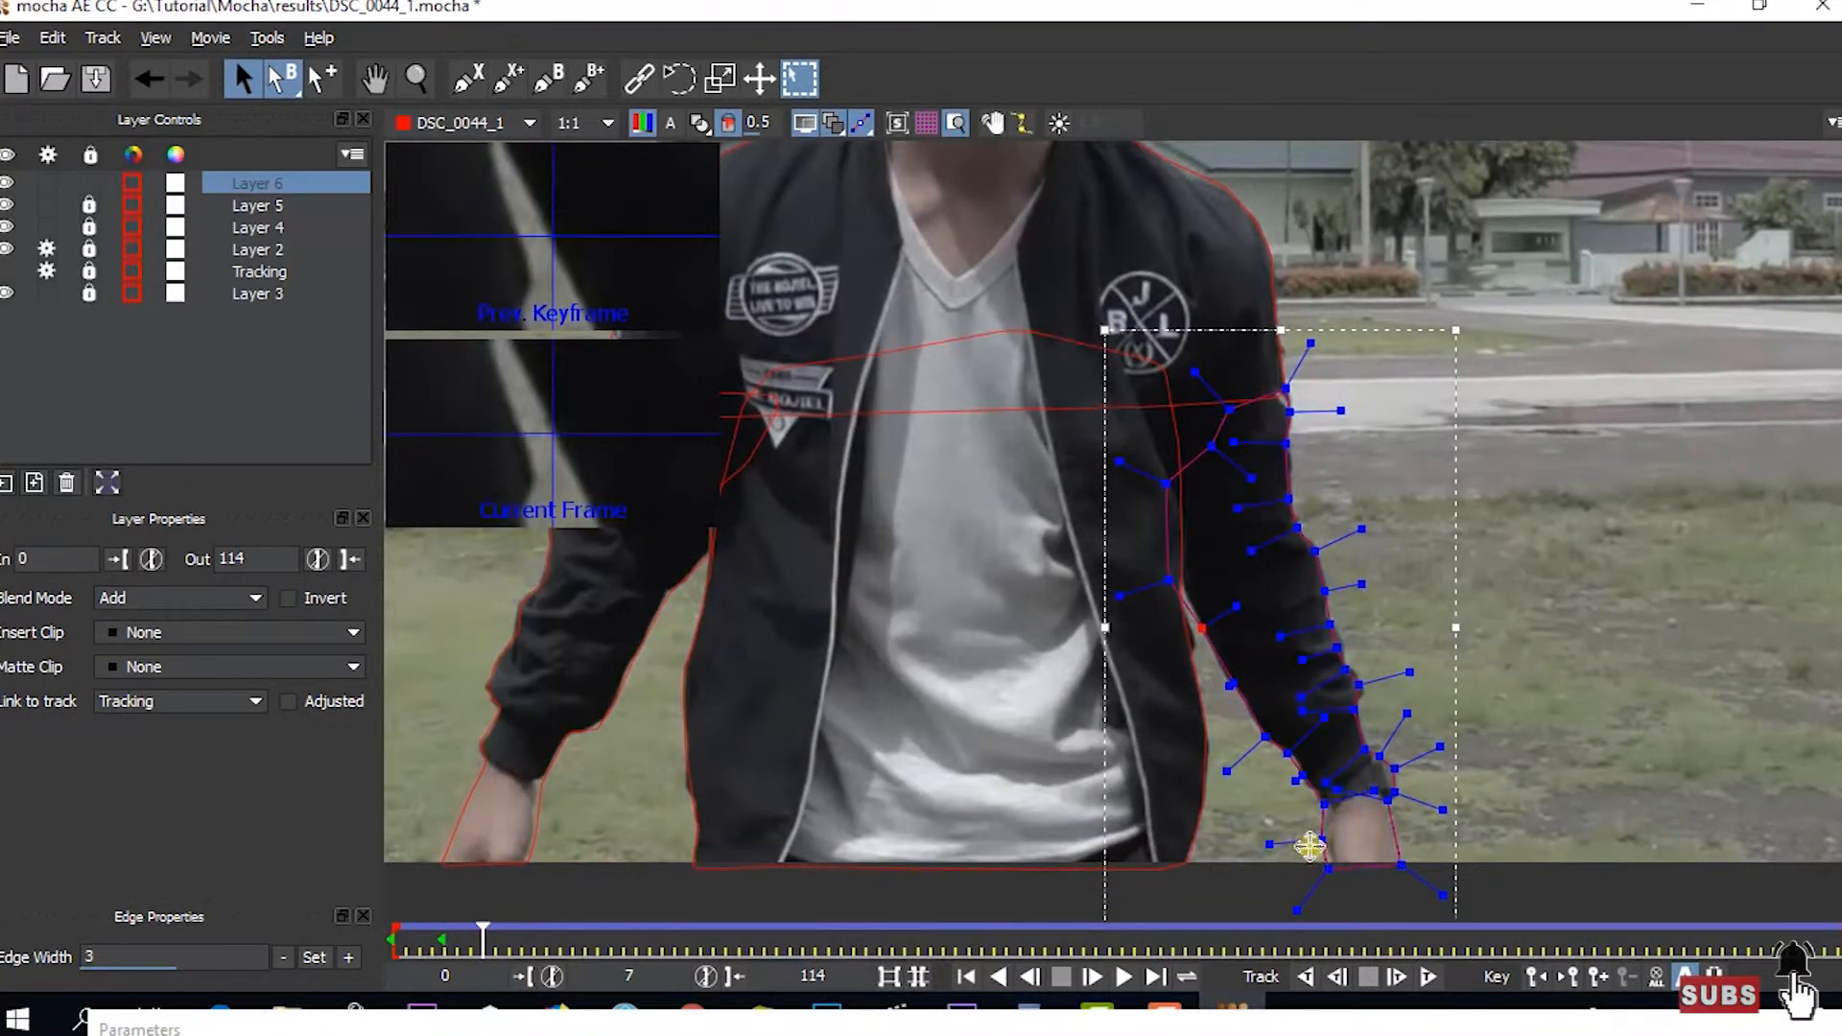
pyautogui.moveTo(1178, 592); pyautogui.dragTo(1180, 570)
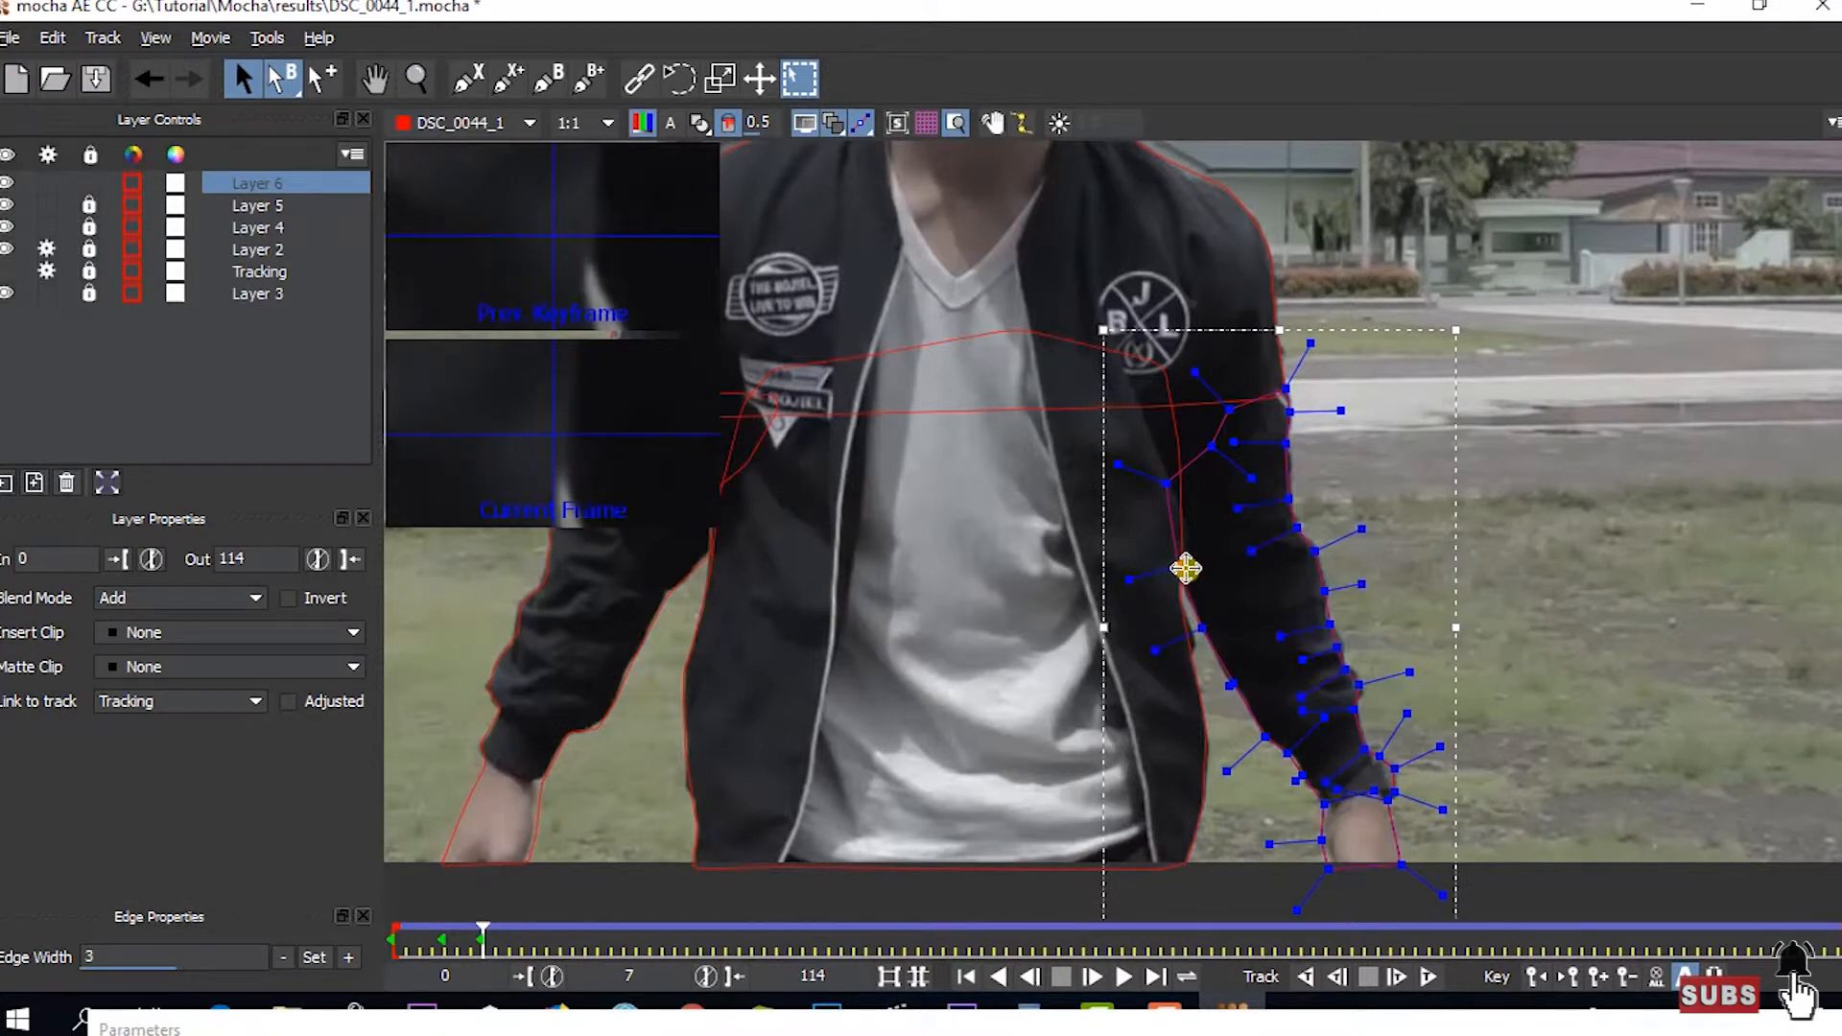
pyautogui.moveTo(1435, 467); pyautogui.dragTo(1304, 718)
pyautogui.moveTo(1338, 629); pyautogui.dragTo(1390, 740)
pyautogui.click(1547, 596)
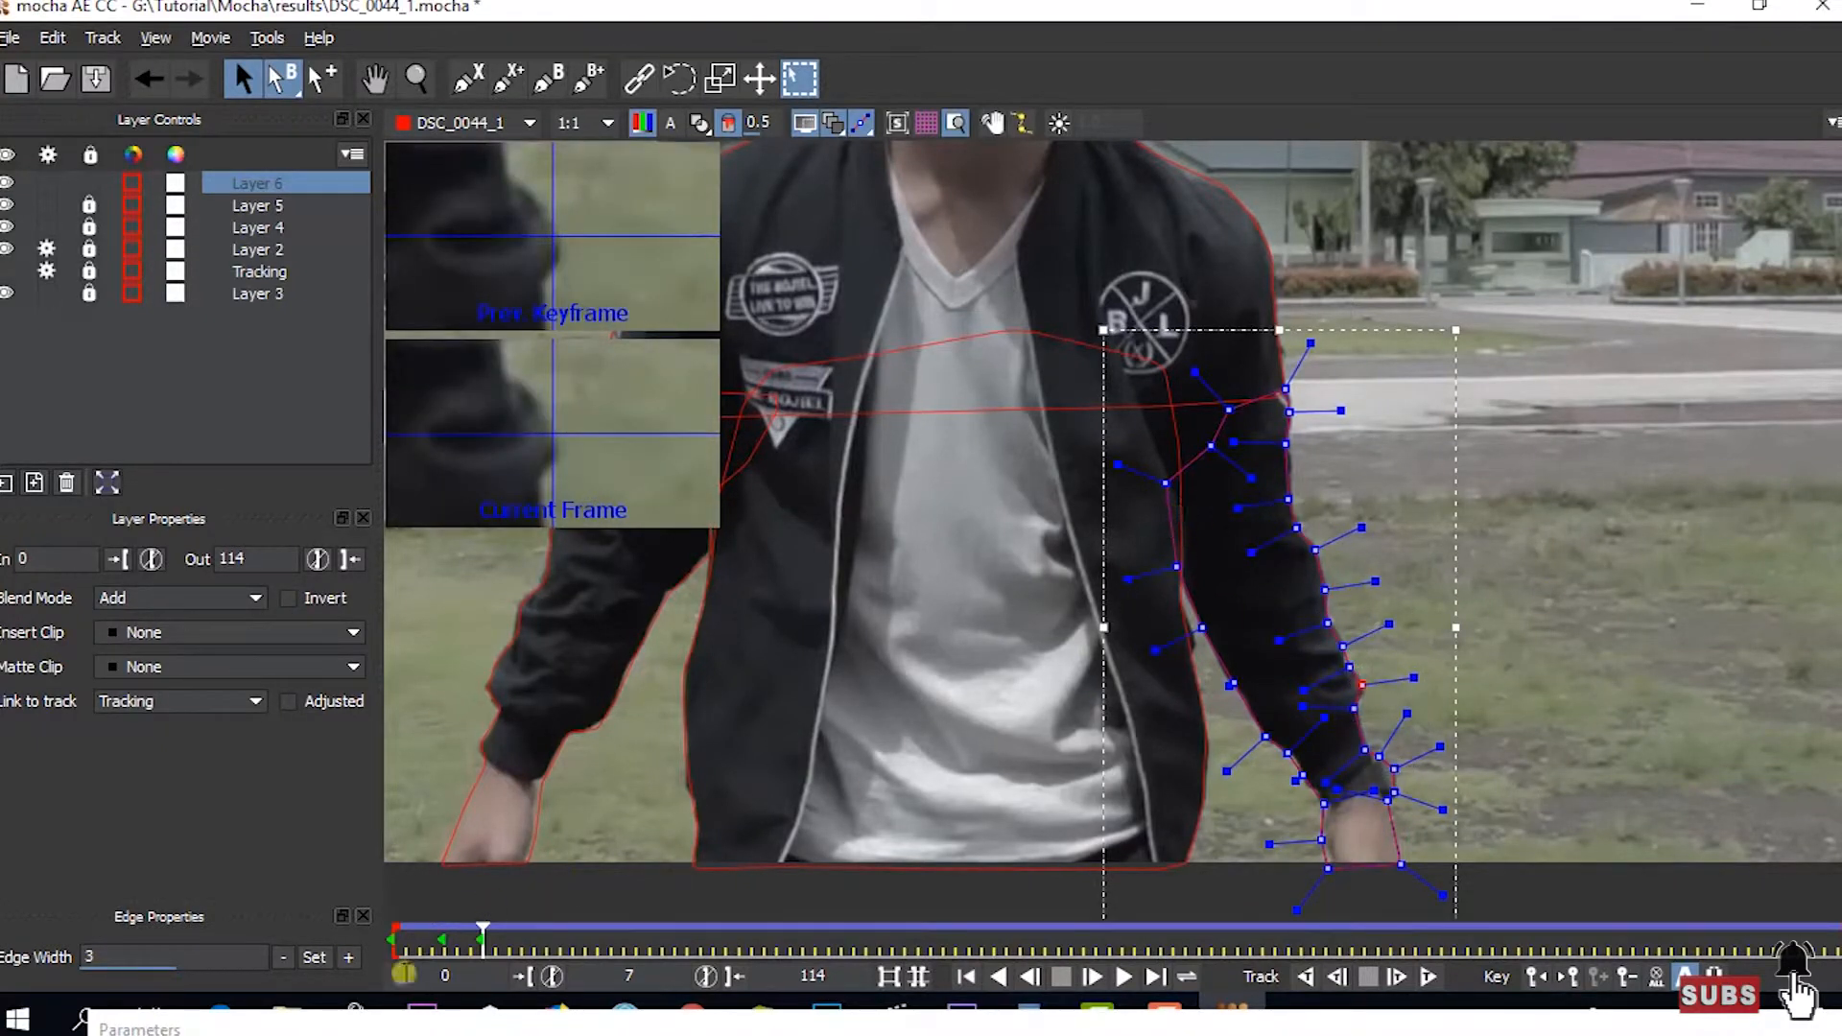
# - Unlock Layer 5 and, at frame 10, refit Layer 6's points along the outer sleeve from the elbow towards the cuff
pyautogui.click(246, 206)
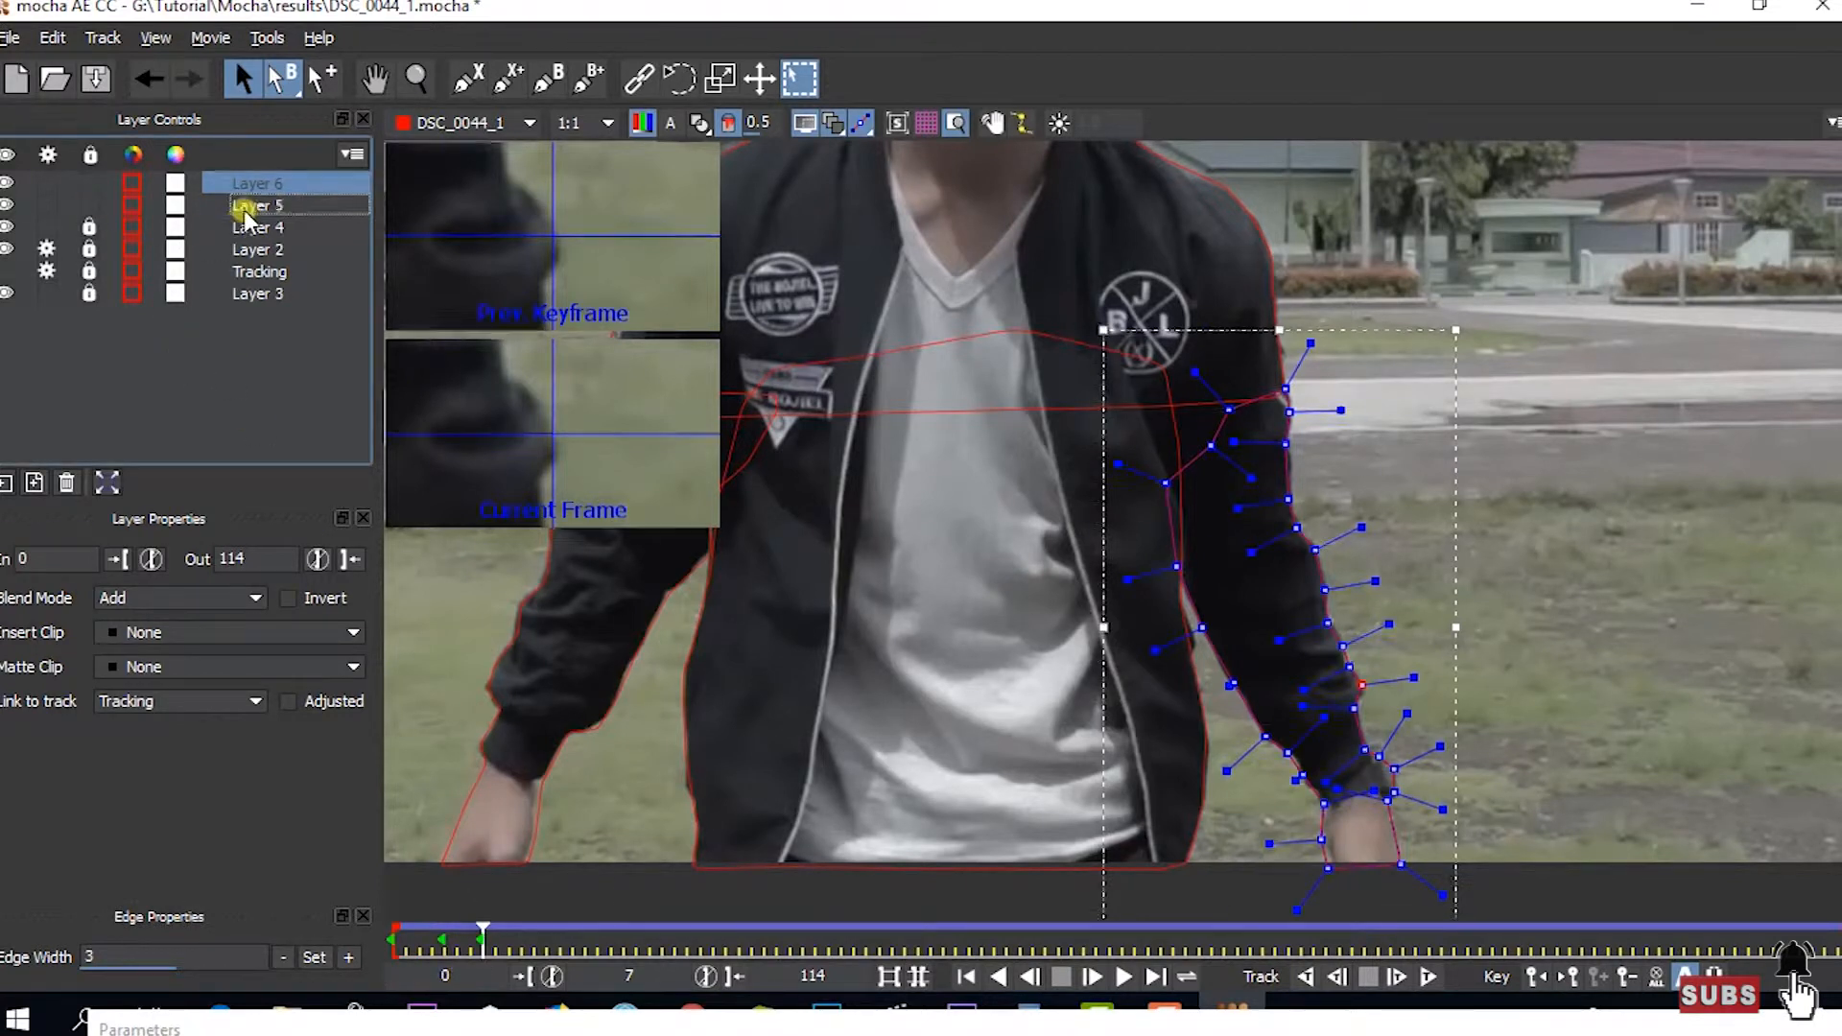
pyautogui.click(246, 186)
pyautogui.moveTo(484, 942); pyautogui.dragTo(529, 929)
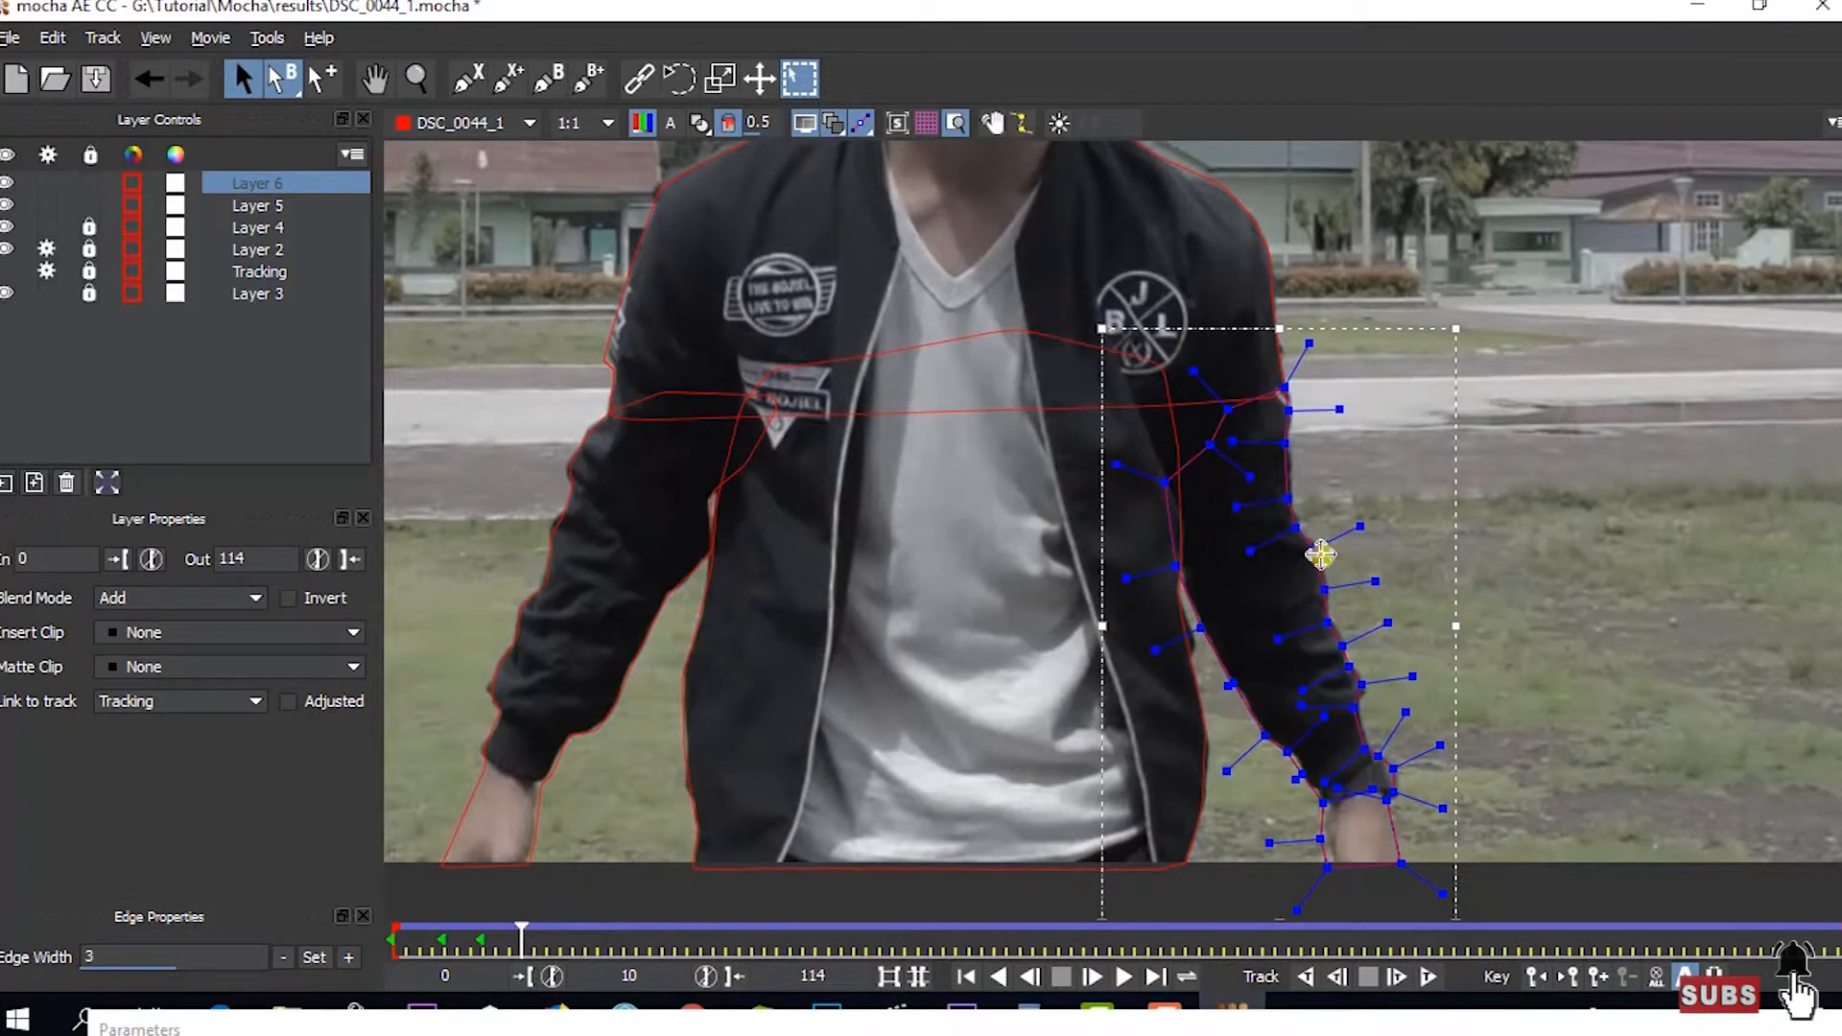
pyautogui.moveTo(1397, 470); pyautogui.dragTo(1299, 652)
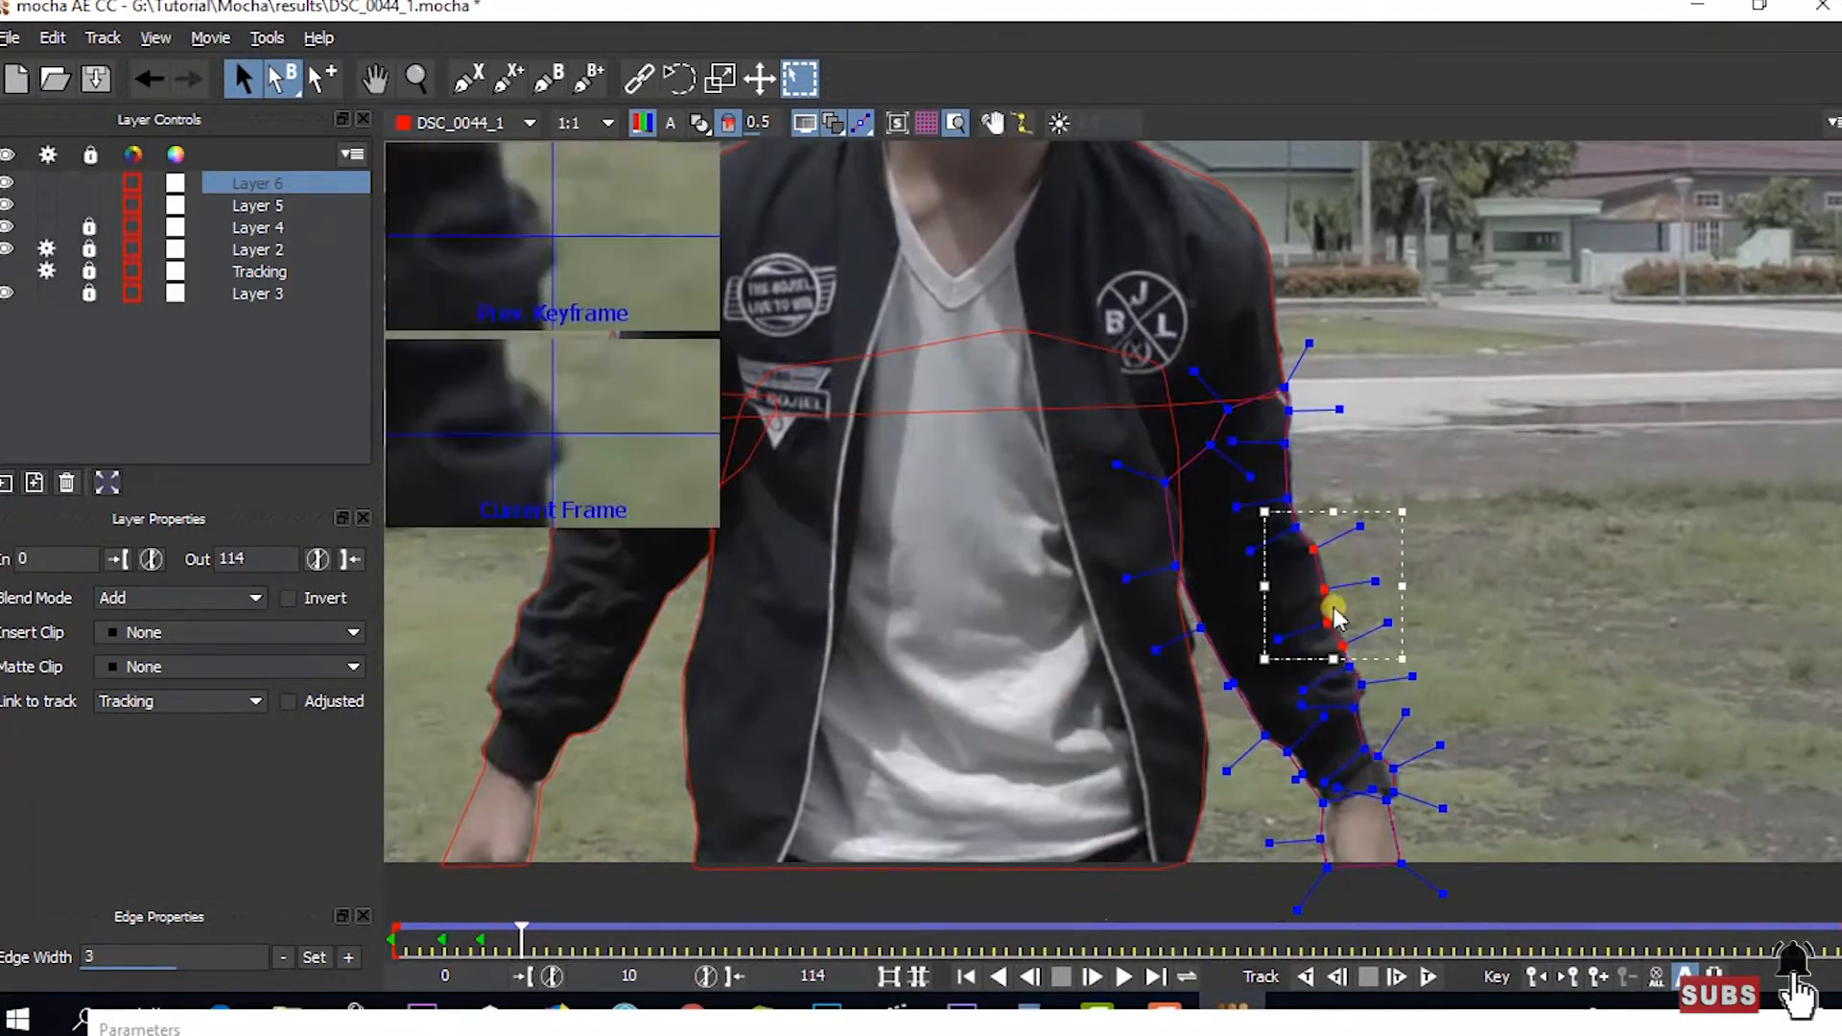
pyautogui.moveTo(1324, 587); pyautogui.dragTo(1329, 584)
pyautogui.hotkey('ctrl', 'a')
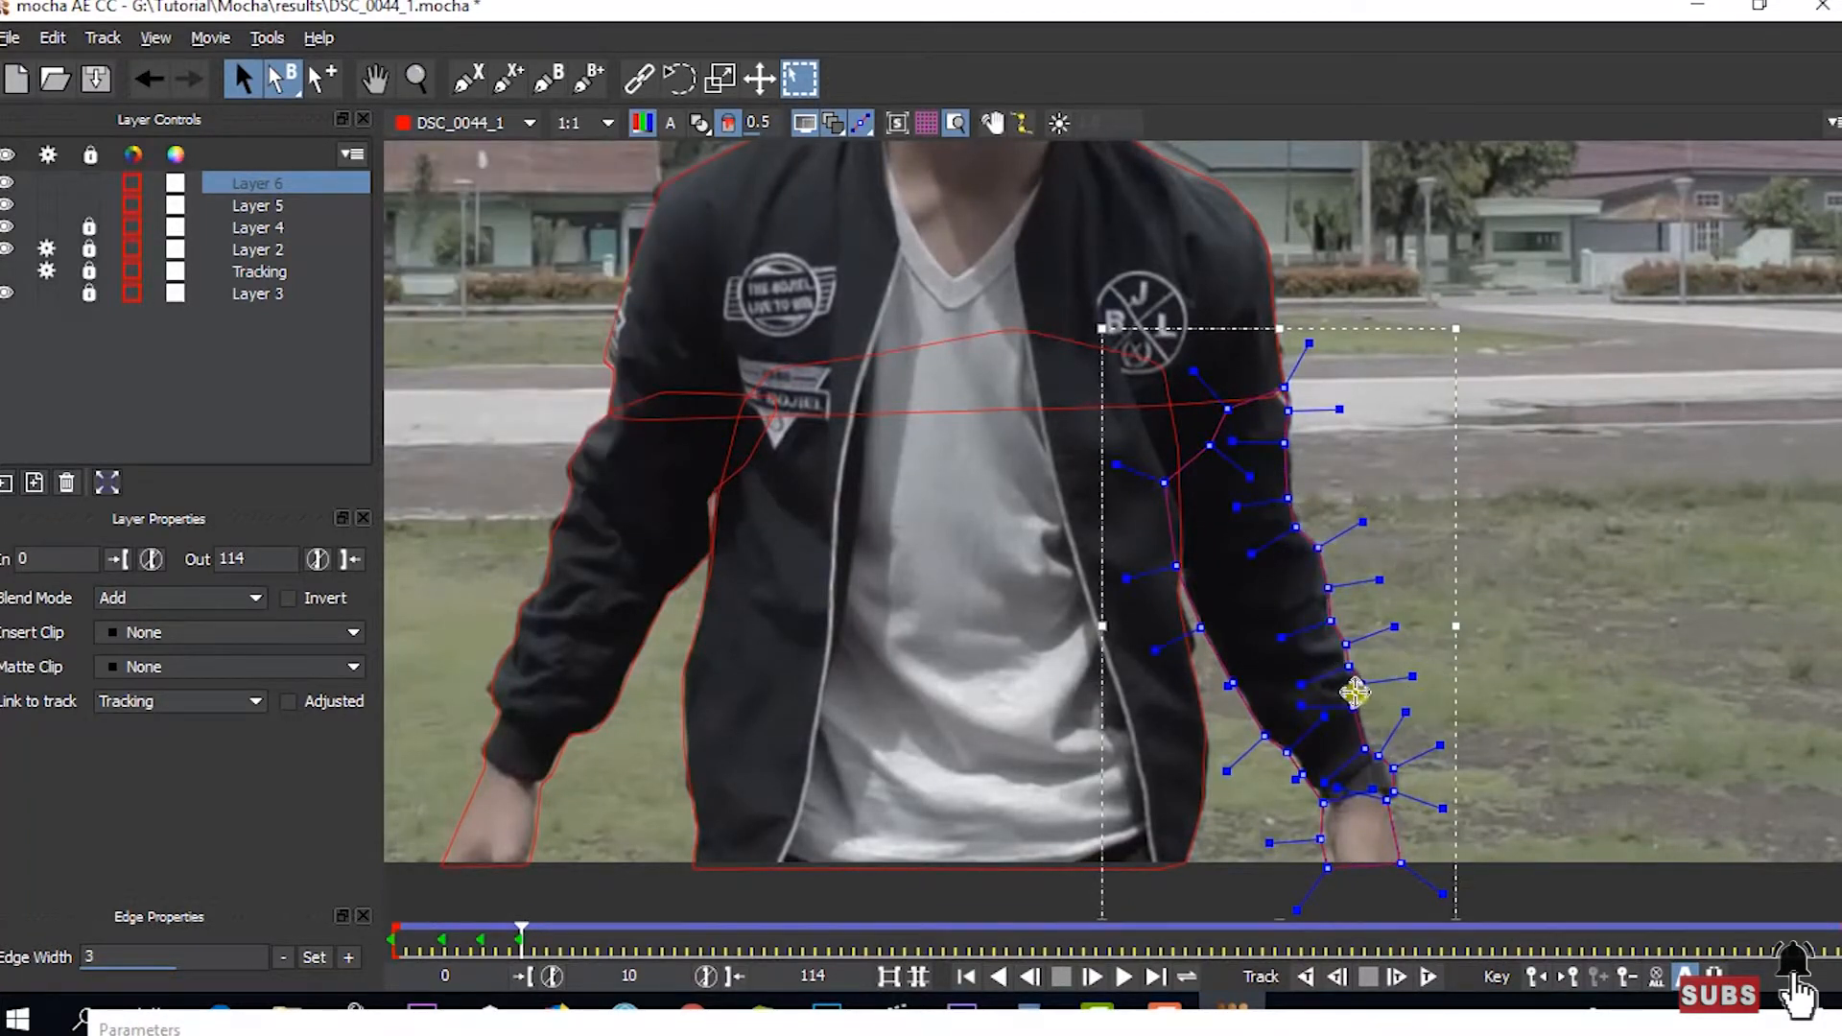
pyautogui.moveTo(1483, 633); pyautogui.dragTo(1361, 699)
pyautogui.click(1624, 640)
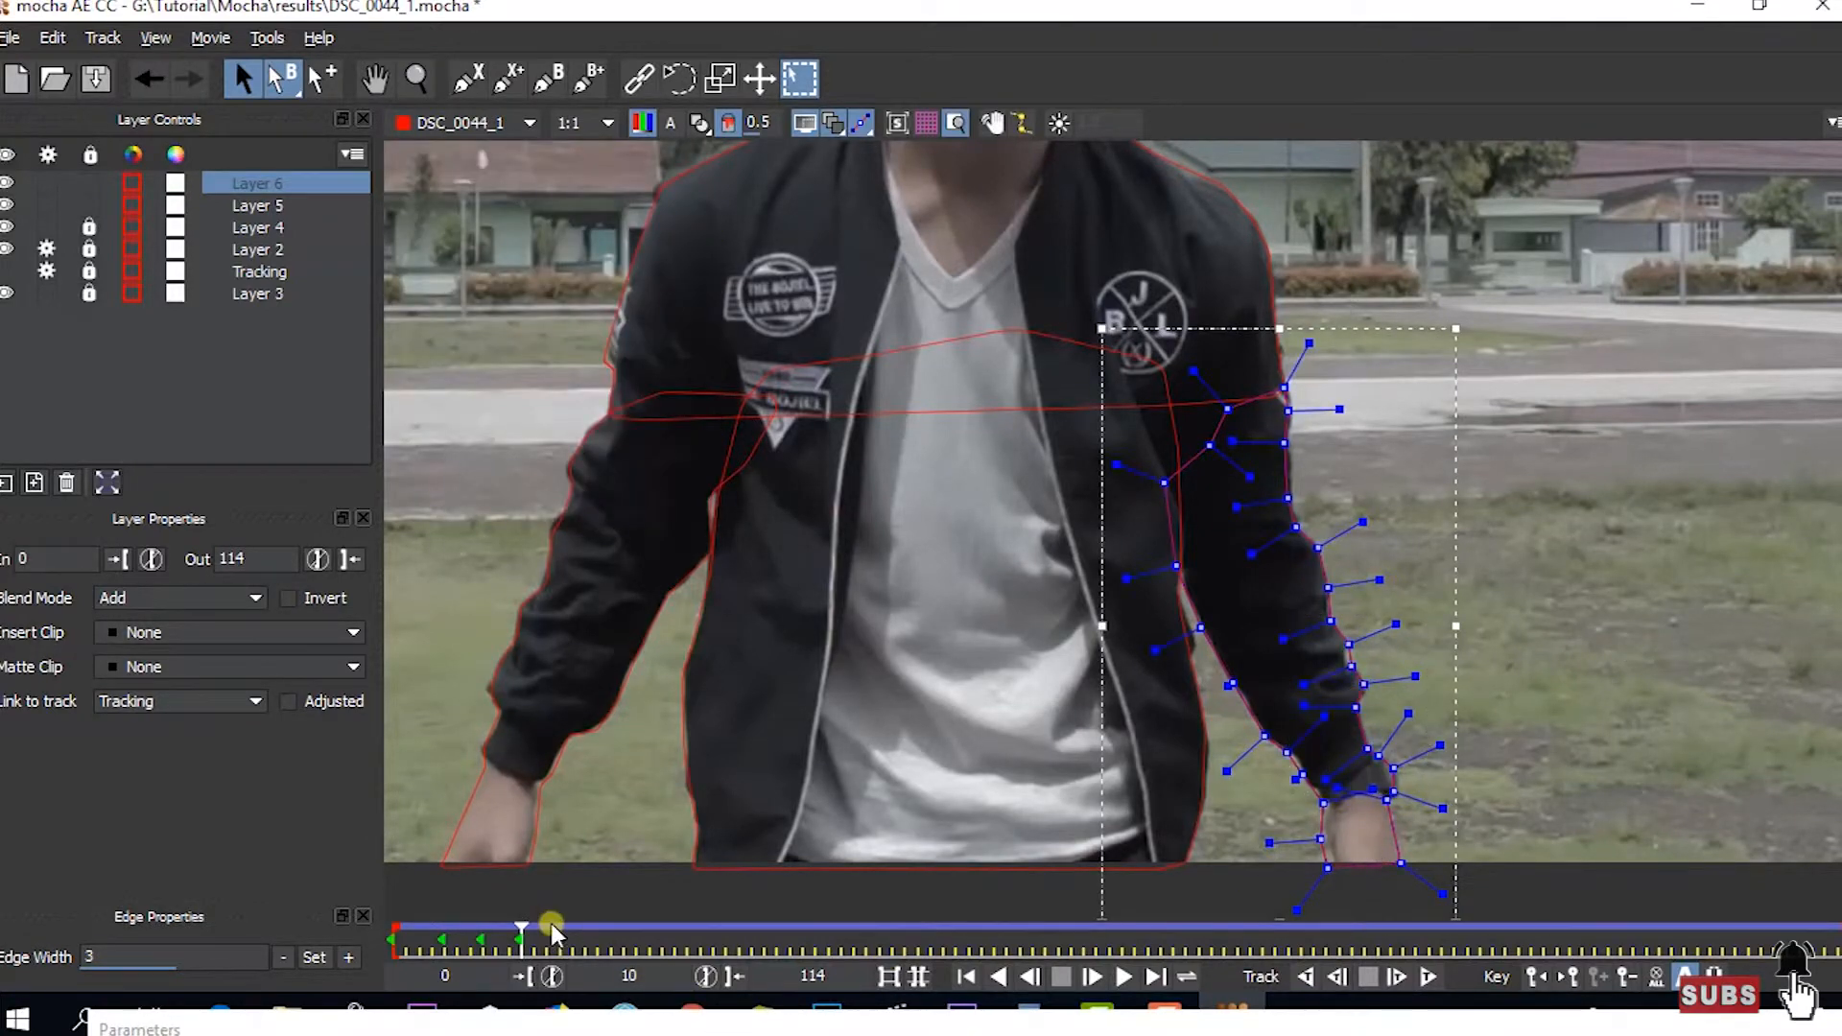
# - Check how the splines fit the whole figure between frame 10 and frame 0
pyautogui.moveTo(523, 935); pyautogui.dragTo(431, 875)
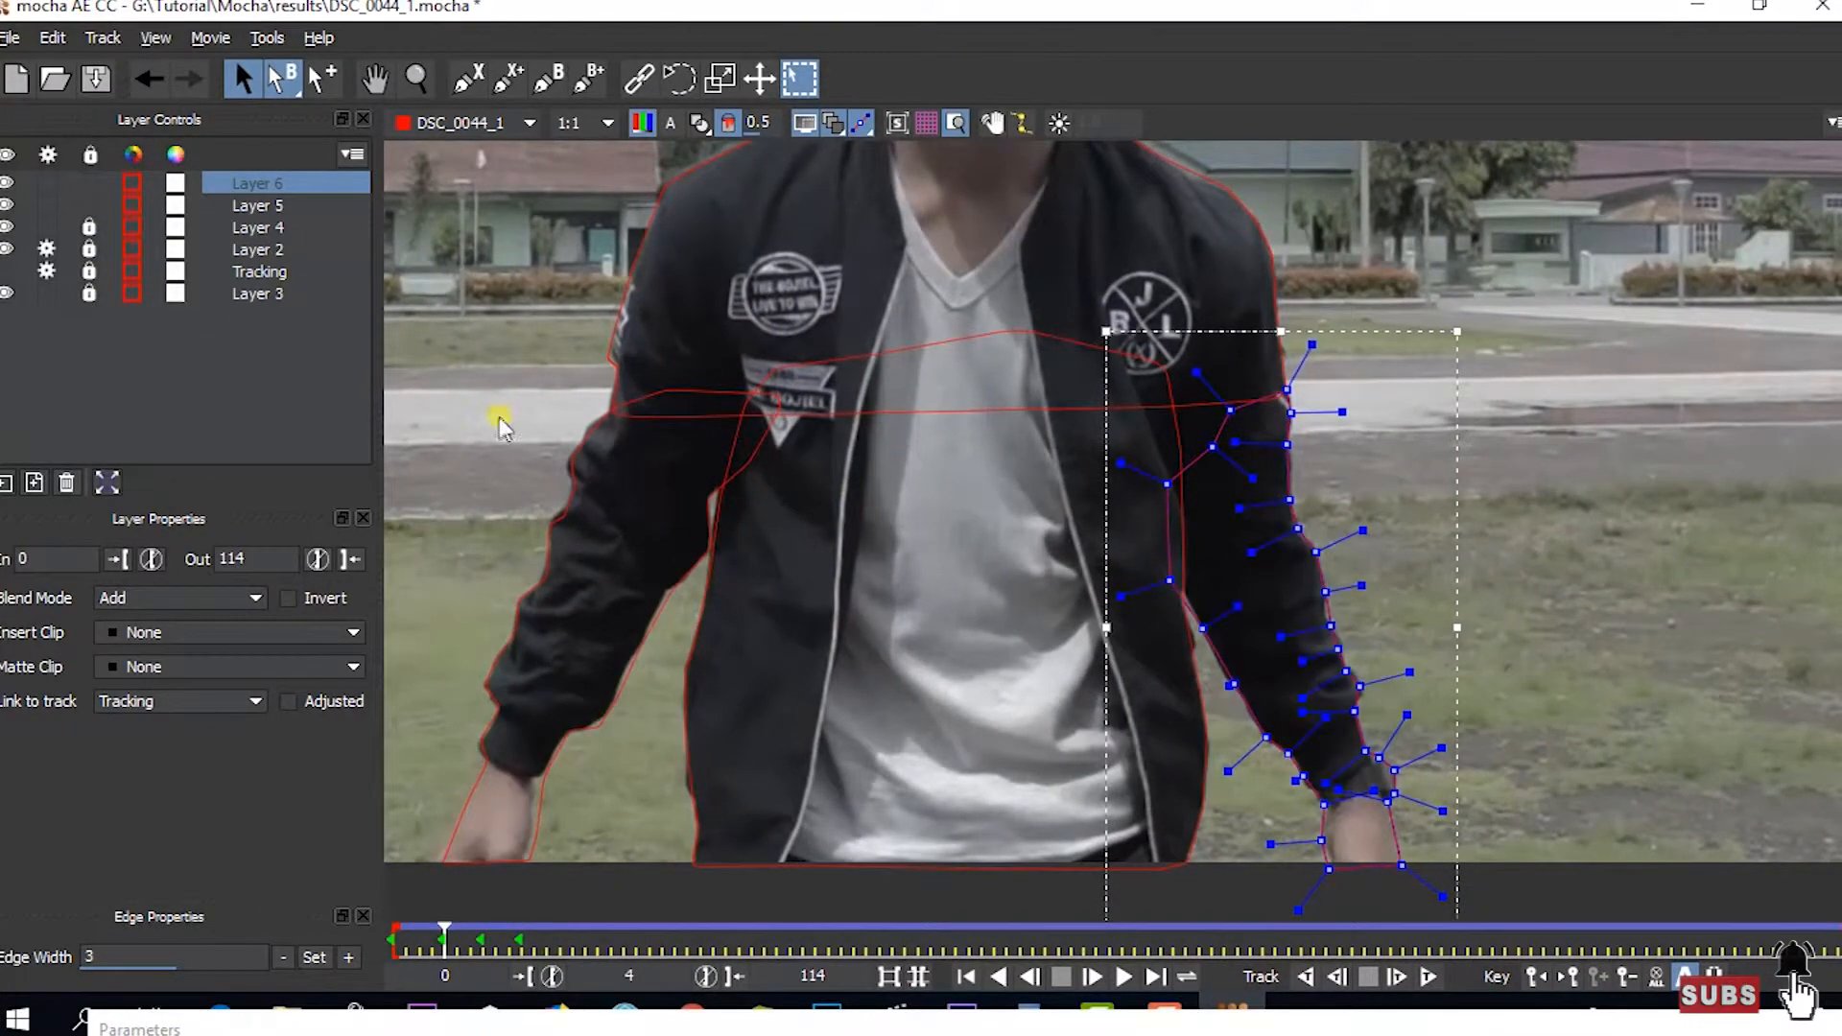
pyautogui.click(415, 79)
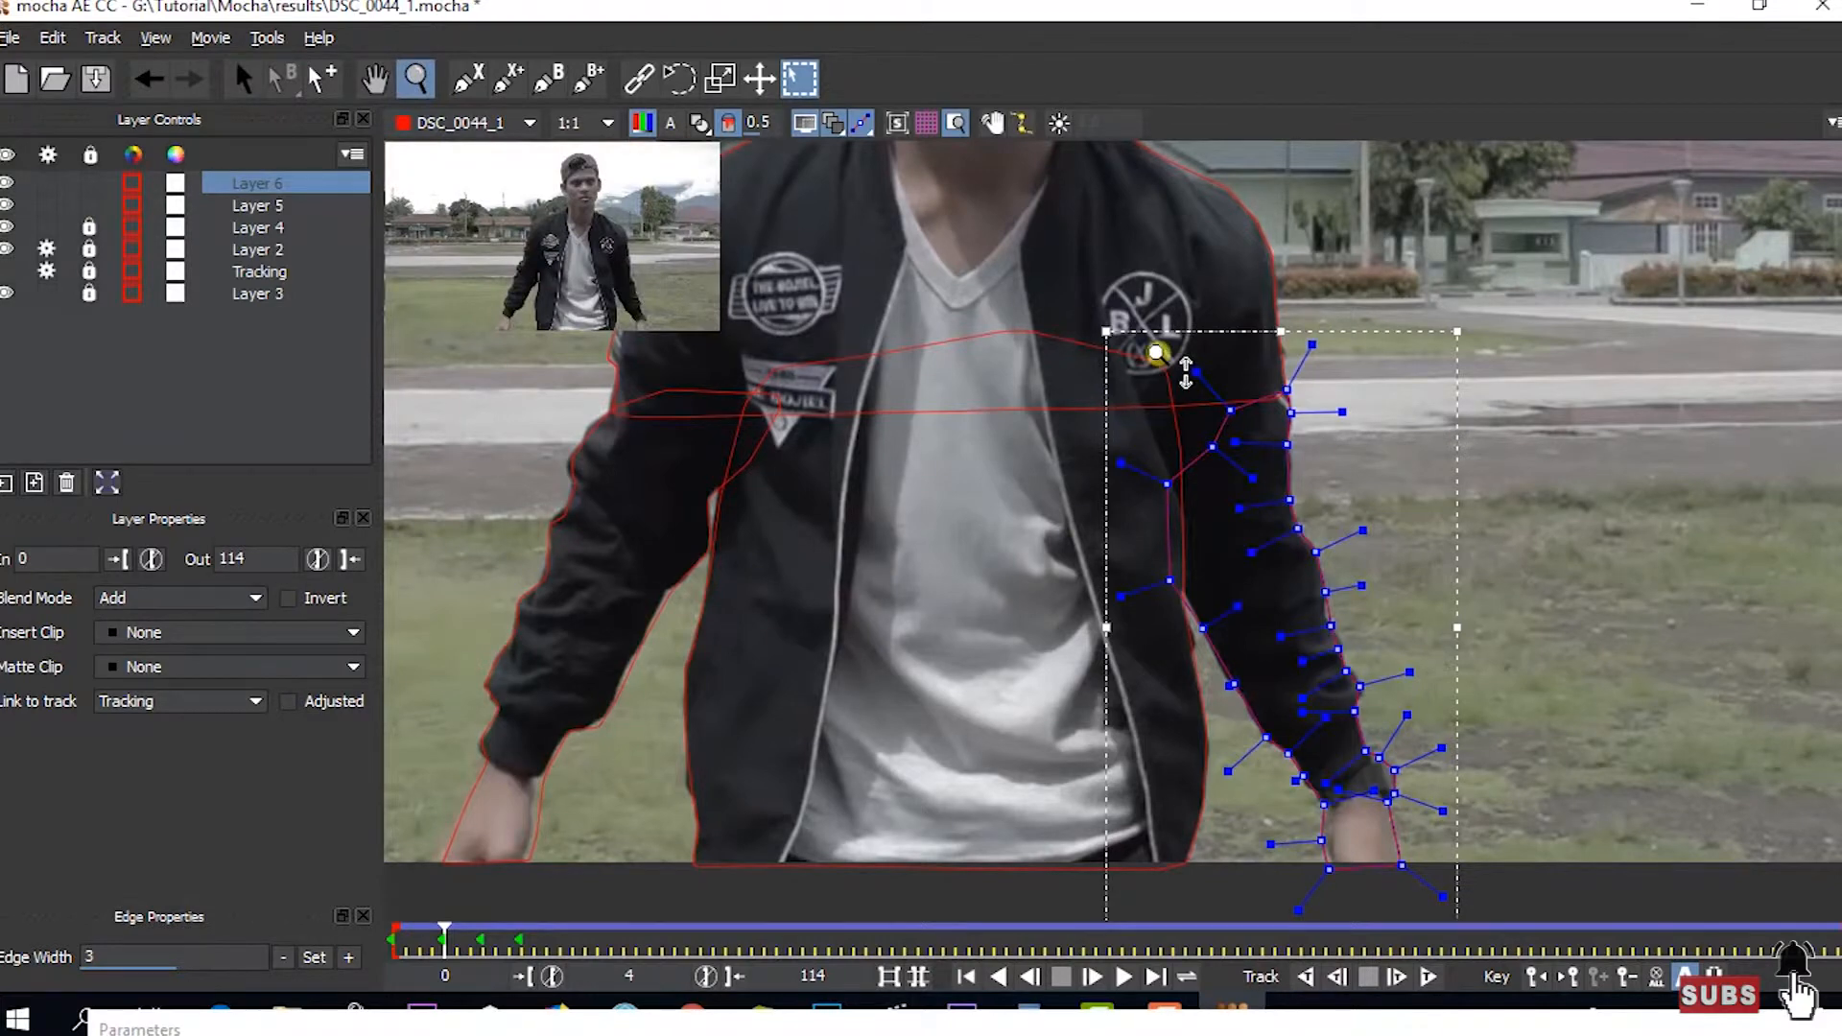
pyautogui.moveTo(1157, 353); pyautogui.dragTo(697, 781)
pyautogui.press('x')
pyautogui.moveTo(863, 662); pyautogui.dragTo(803, 876)
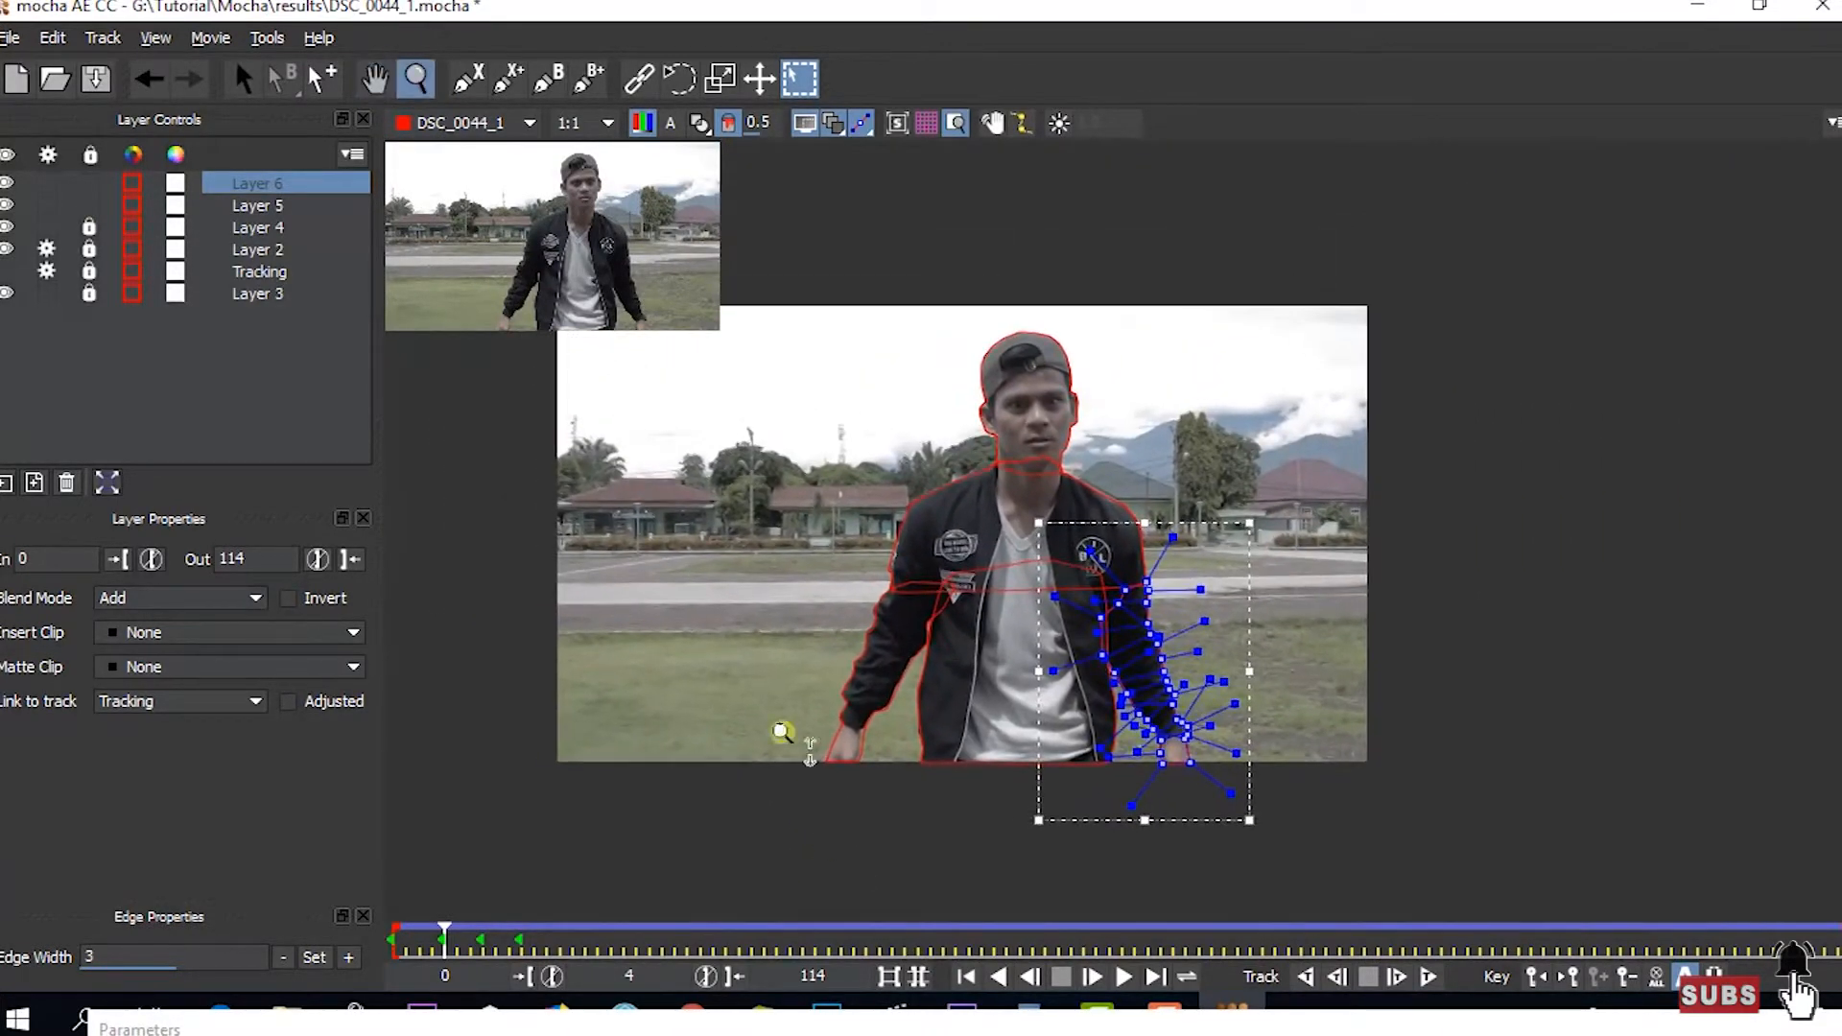
pyautogui.moveTo(442, 944); pyautogui.dragTo(329, 899)
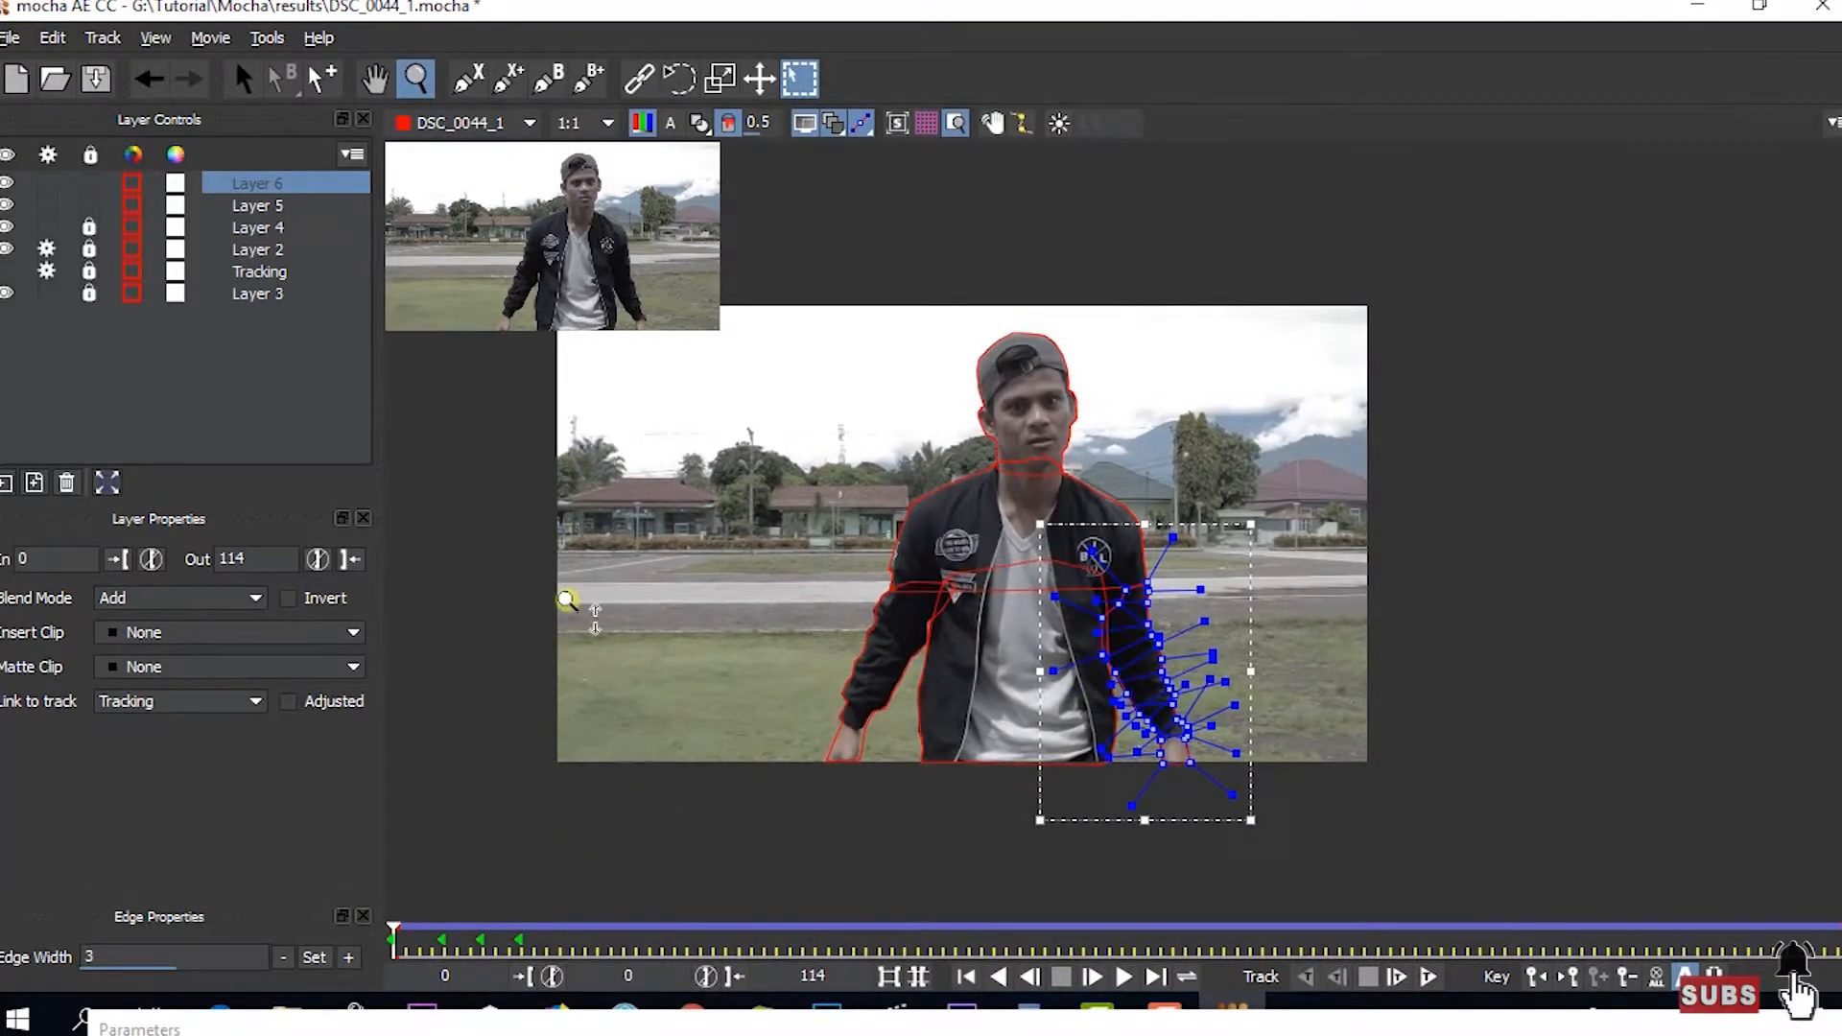
# - Move Layer 6 below Layer 4 in the layer stack and unlock every layer
pyautogui.click(94, 183)
pyautogui.click(93, 204)
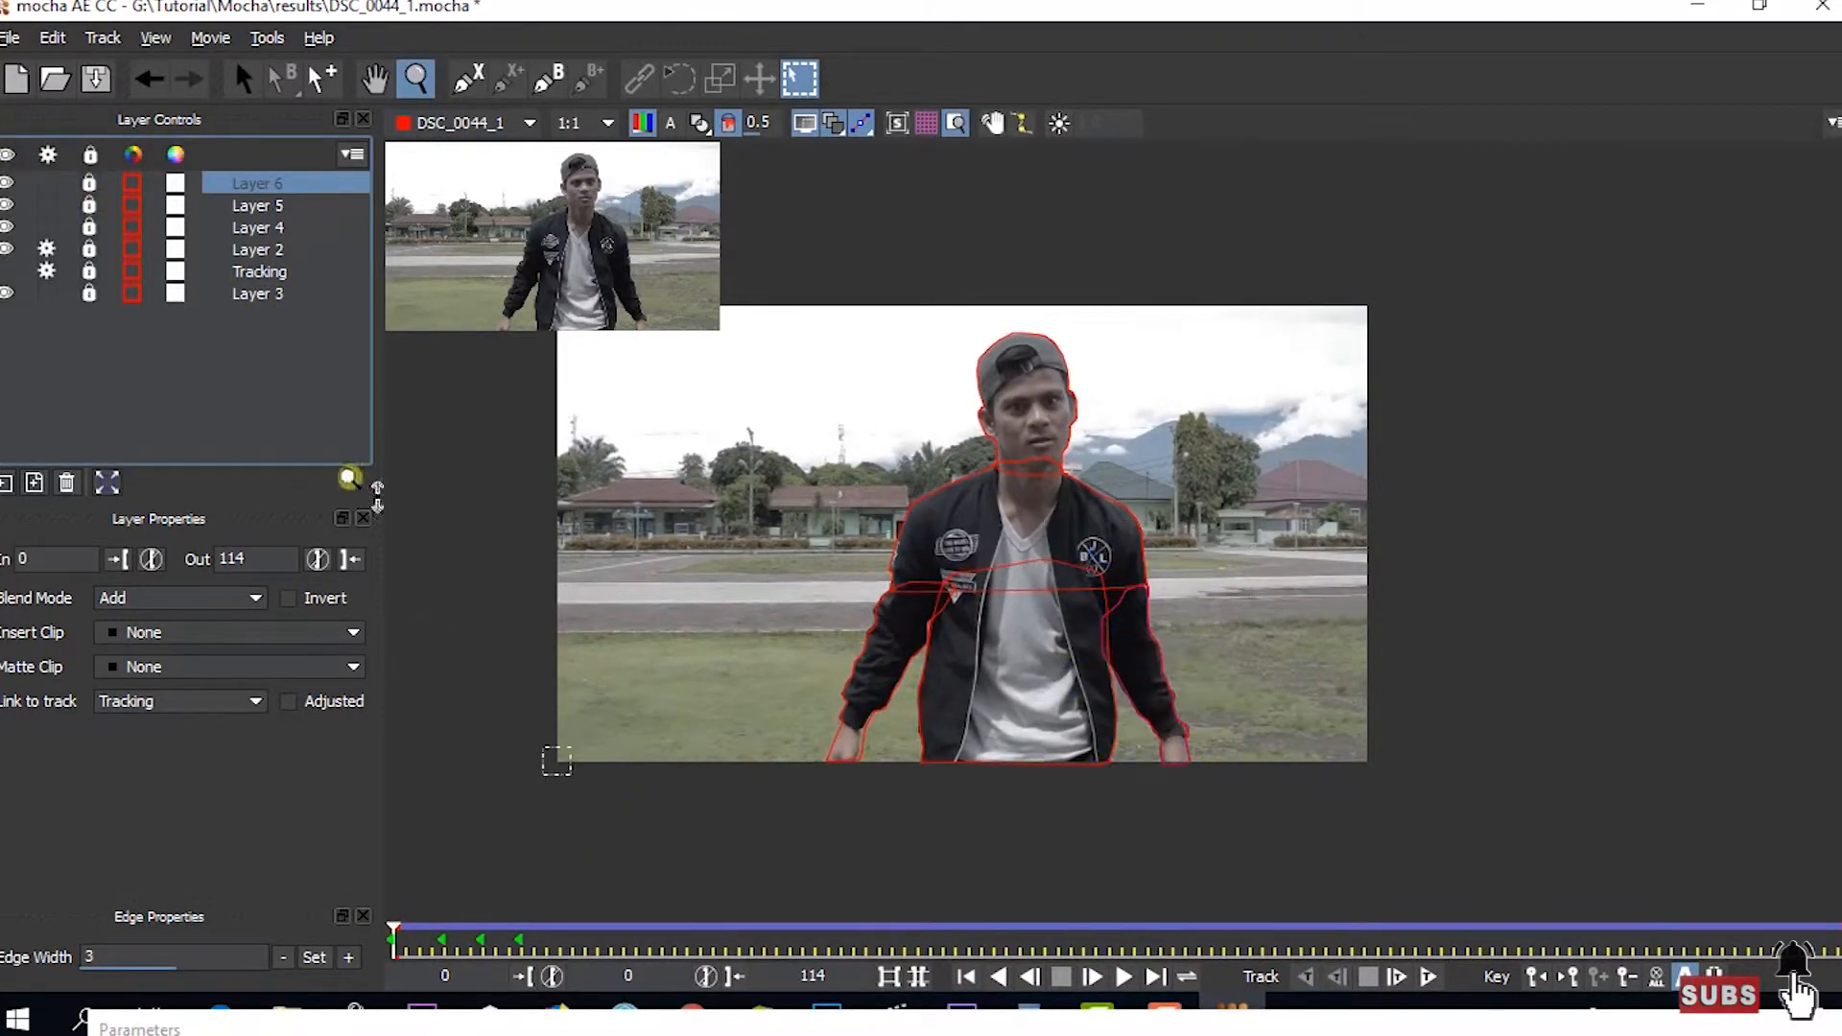
pyautogui.moveTo(90, 183); pyautogui.dragTo(88, 223)
pyautogui.click(90, 203)
pyautogui.click(87, 183)
pyautogui.click(89, 251)
pyautogui.click(88, 295)
pyautogui.click(89, 272)
pyautogui.doubleClick(507, 525)
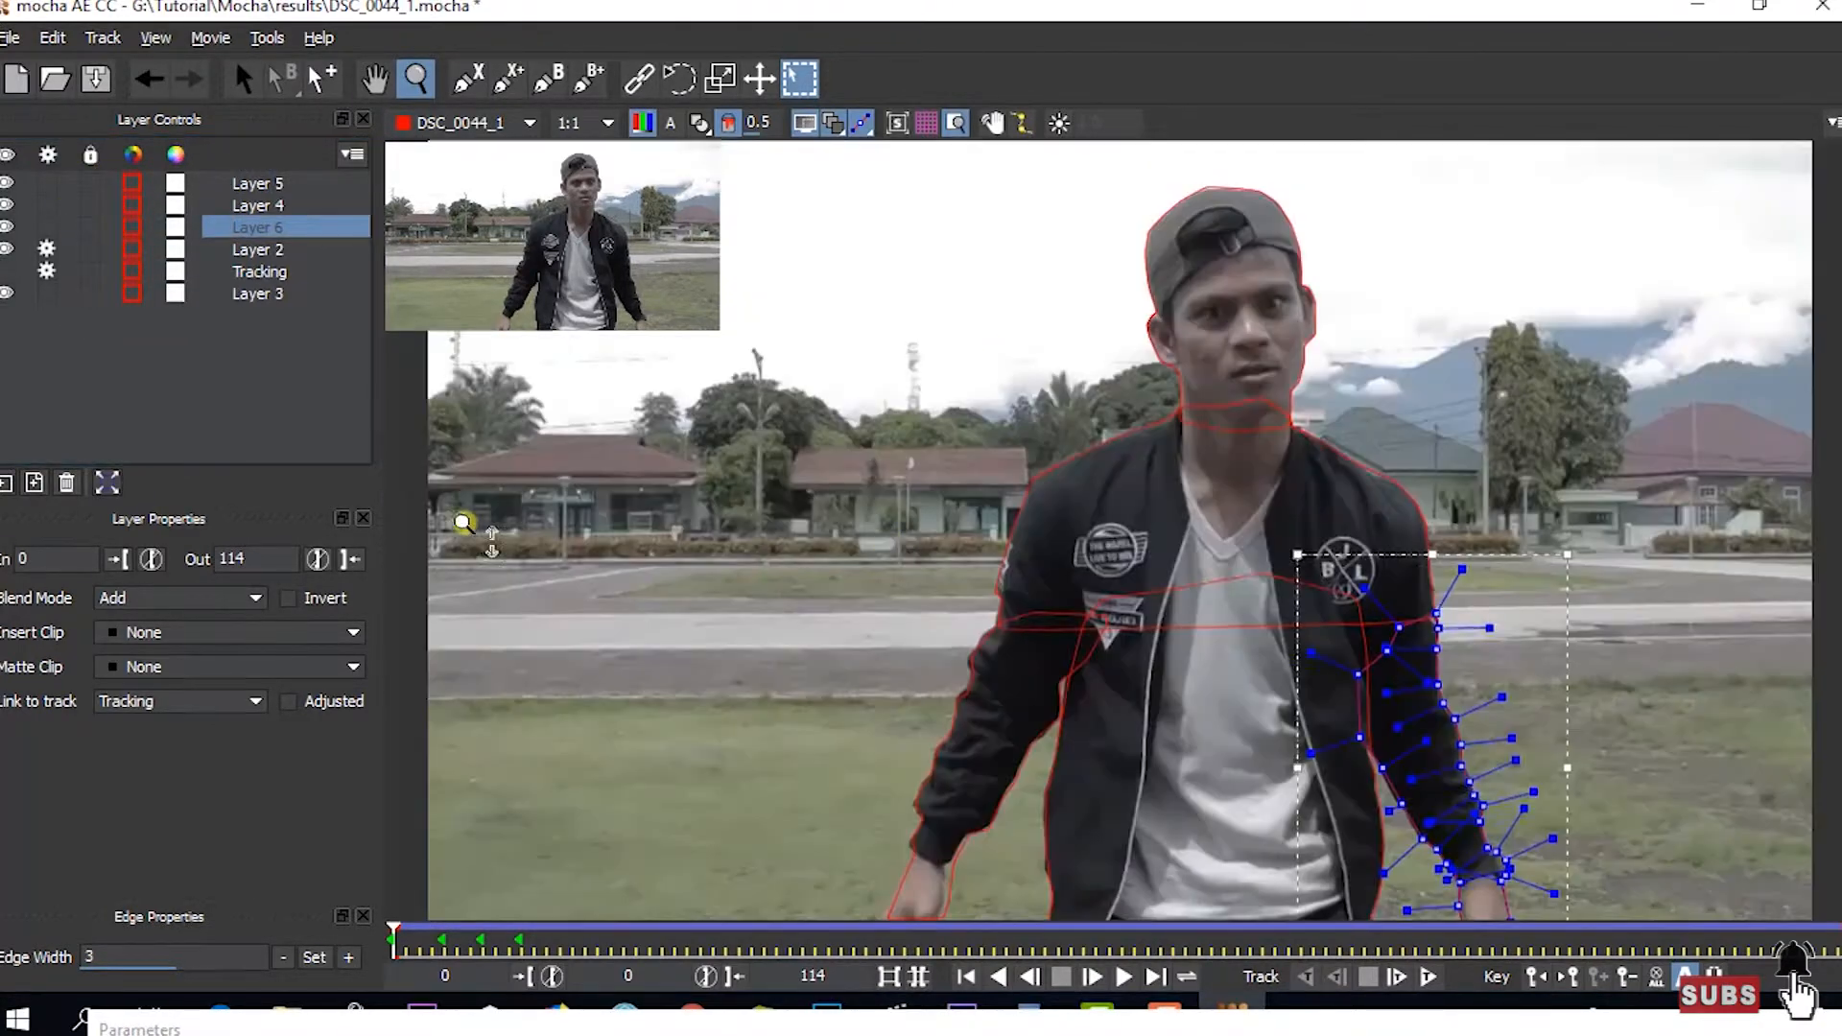
# - Deselect Layer 6 and check how the splines follow the whole figure from frame 0 to frame 10
pyautogui.moveTo(1055, 545); pyautogui.dragTo(979, 732)
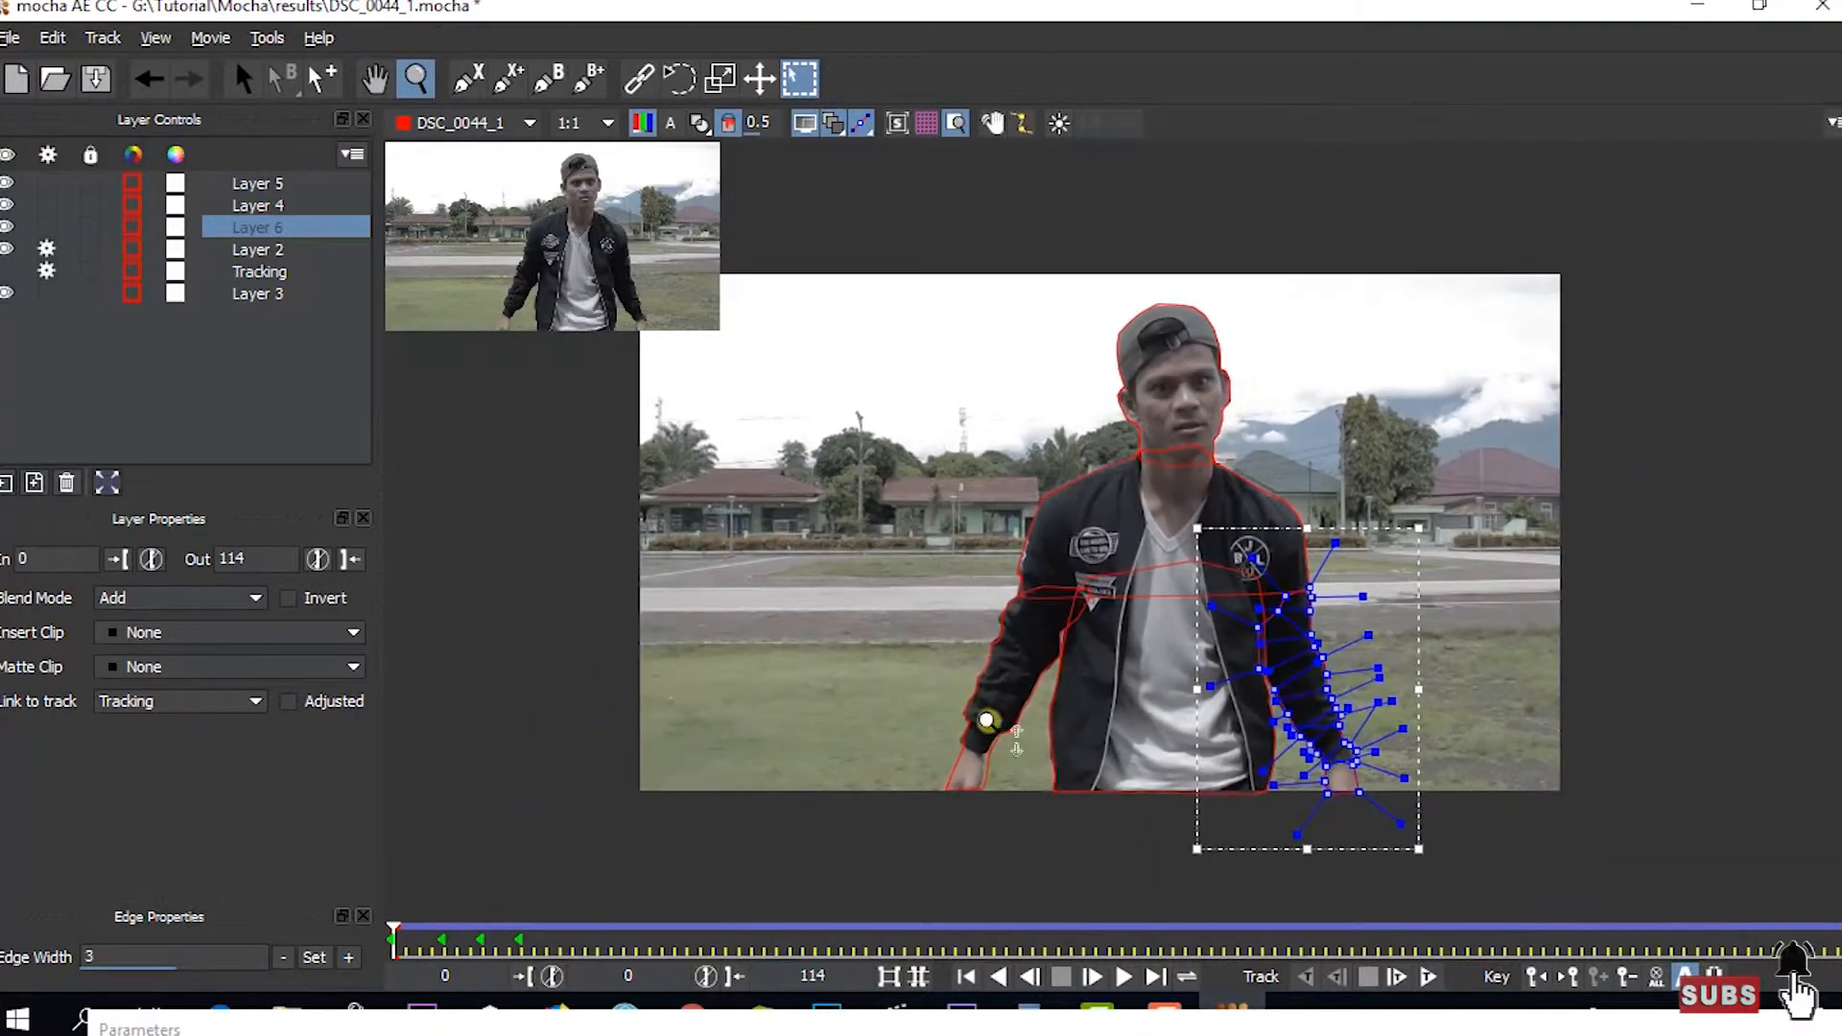
pyautogui.click(224, 78)
pyautogui.click(230, 78)
pyautogui.click(1151, 875)
pyautogui.moveTo(394, 937); pyautogui.dragTo(514, 892)
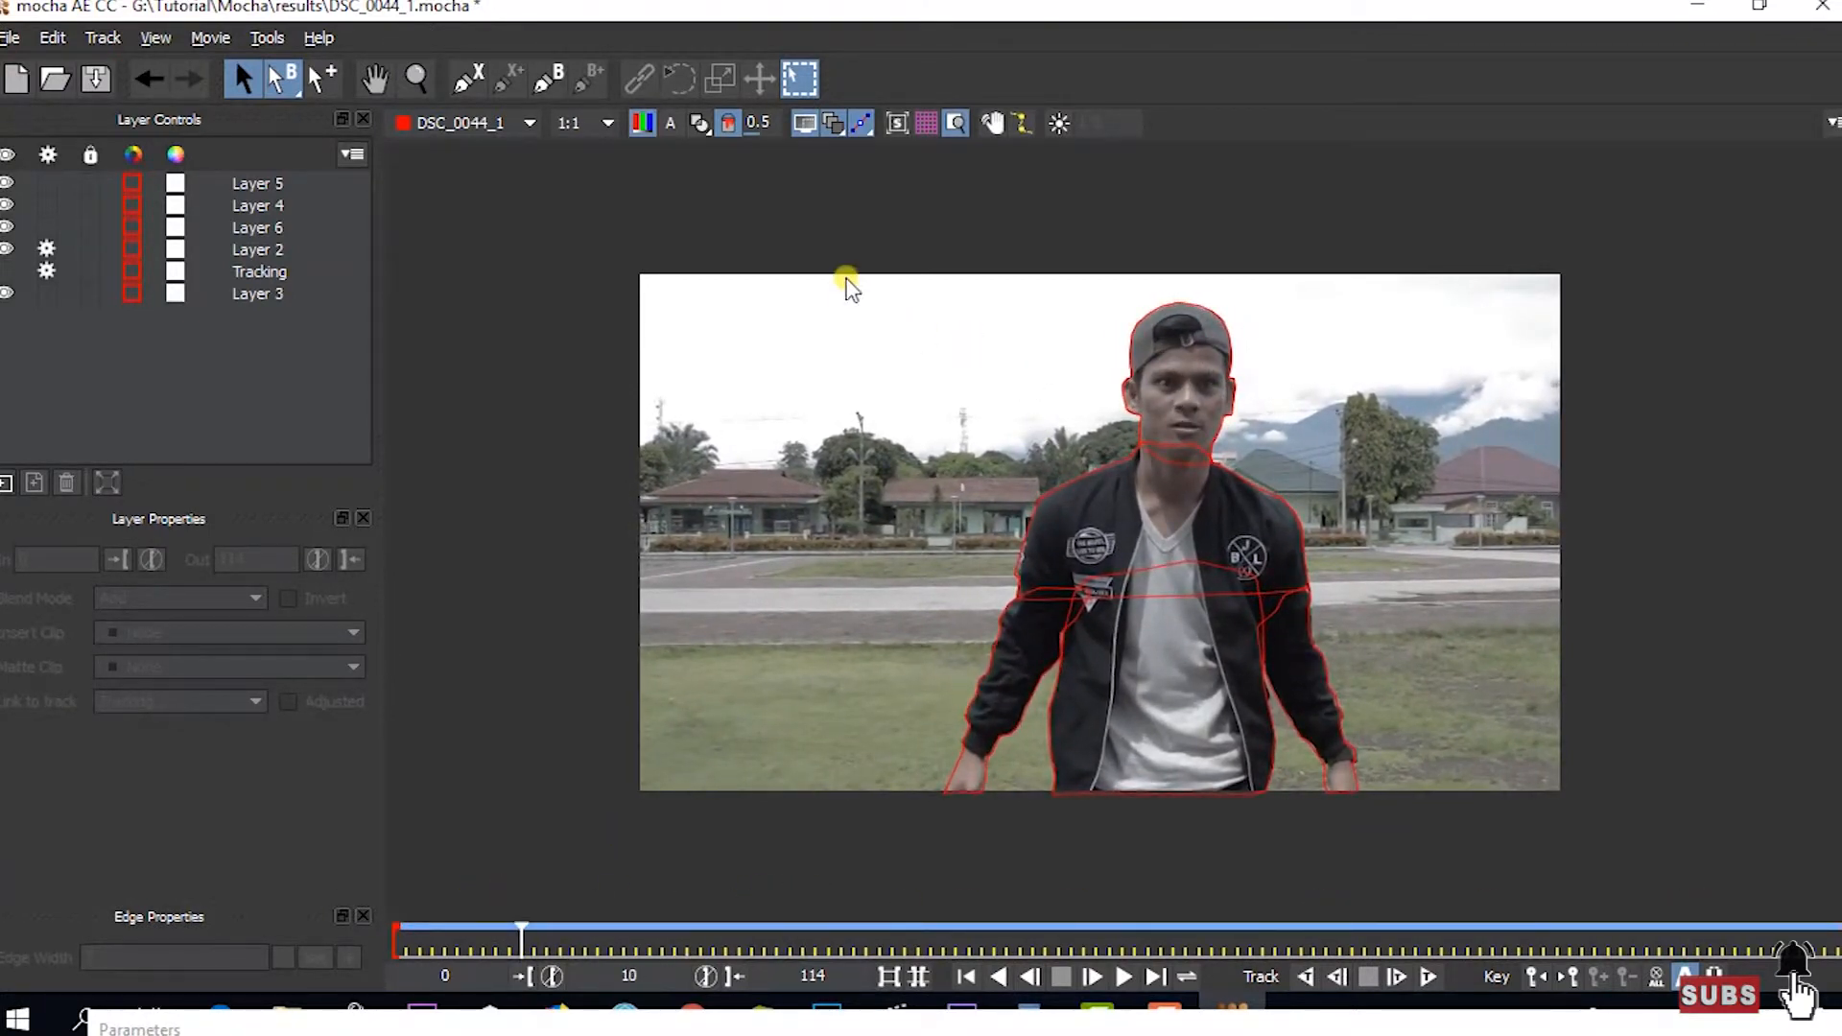
# - Select all six layers together, including Tracking, from Layer 5 through Layer 3
pyautogui.click(261, 182)
pyautogui.keyDown('ctrl'); pyautogui.click(268, 204); pyautogui.keyUp('ctrl')
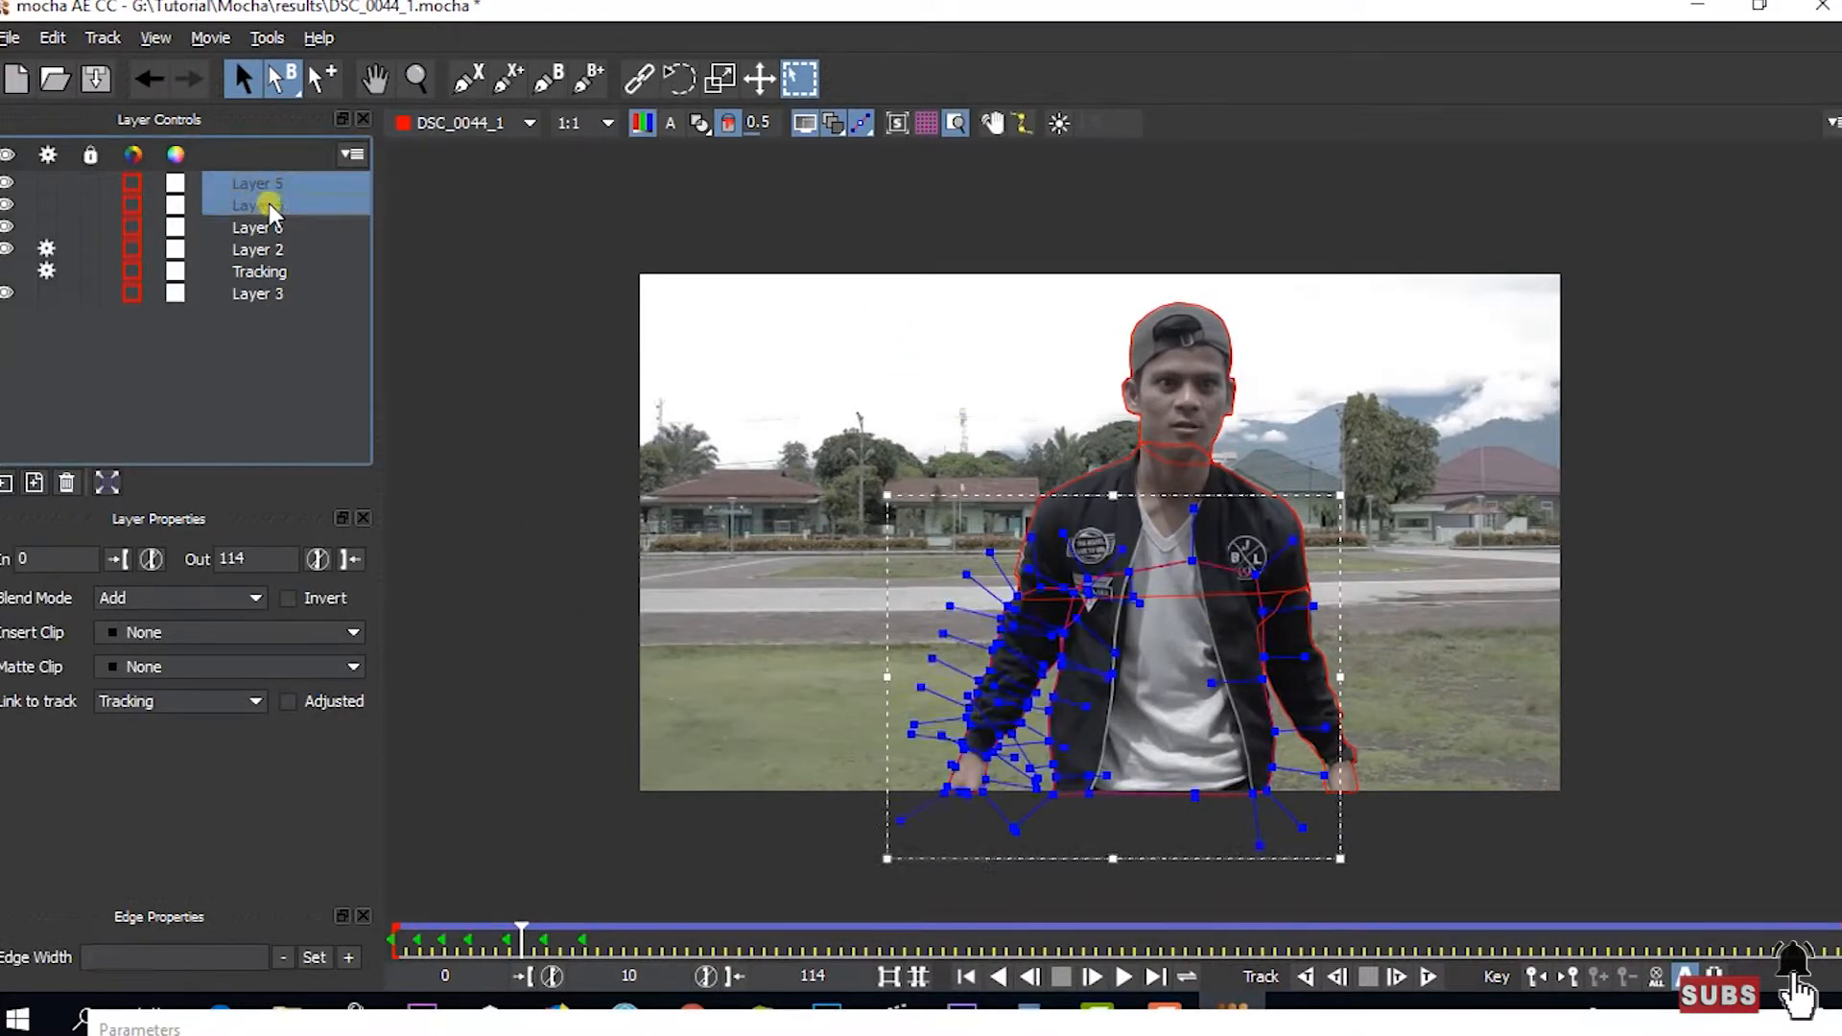
pyautogui.keyDown('ctrl'); pyautogui.click(265, 227); pyautogui.keyUp('ctrl')
pyautogui.keyDown('ctrl'); pyautogui.click(262, 250); pyautogui.keyUp('ctrl')
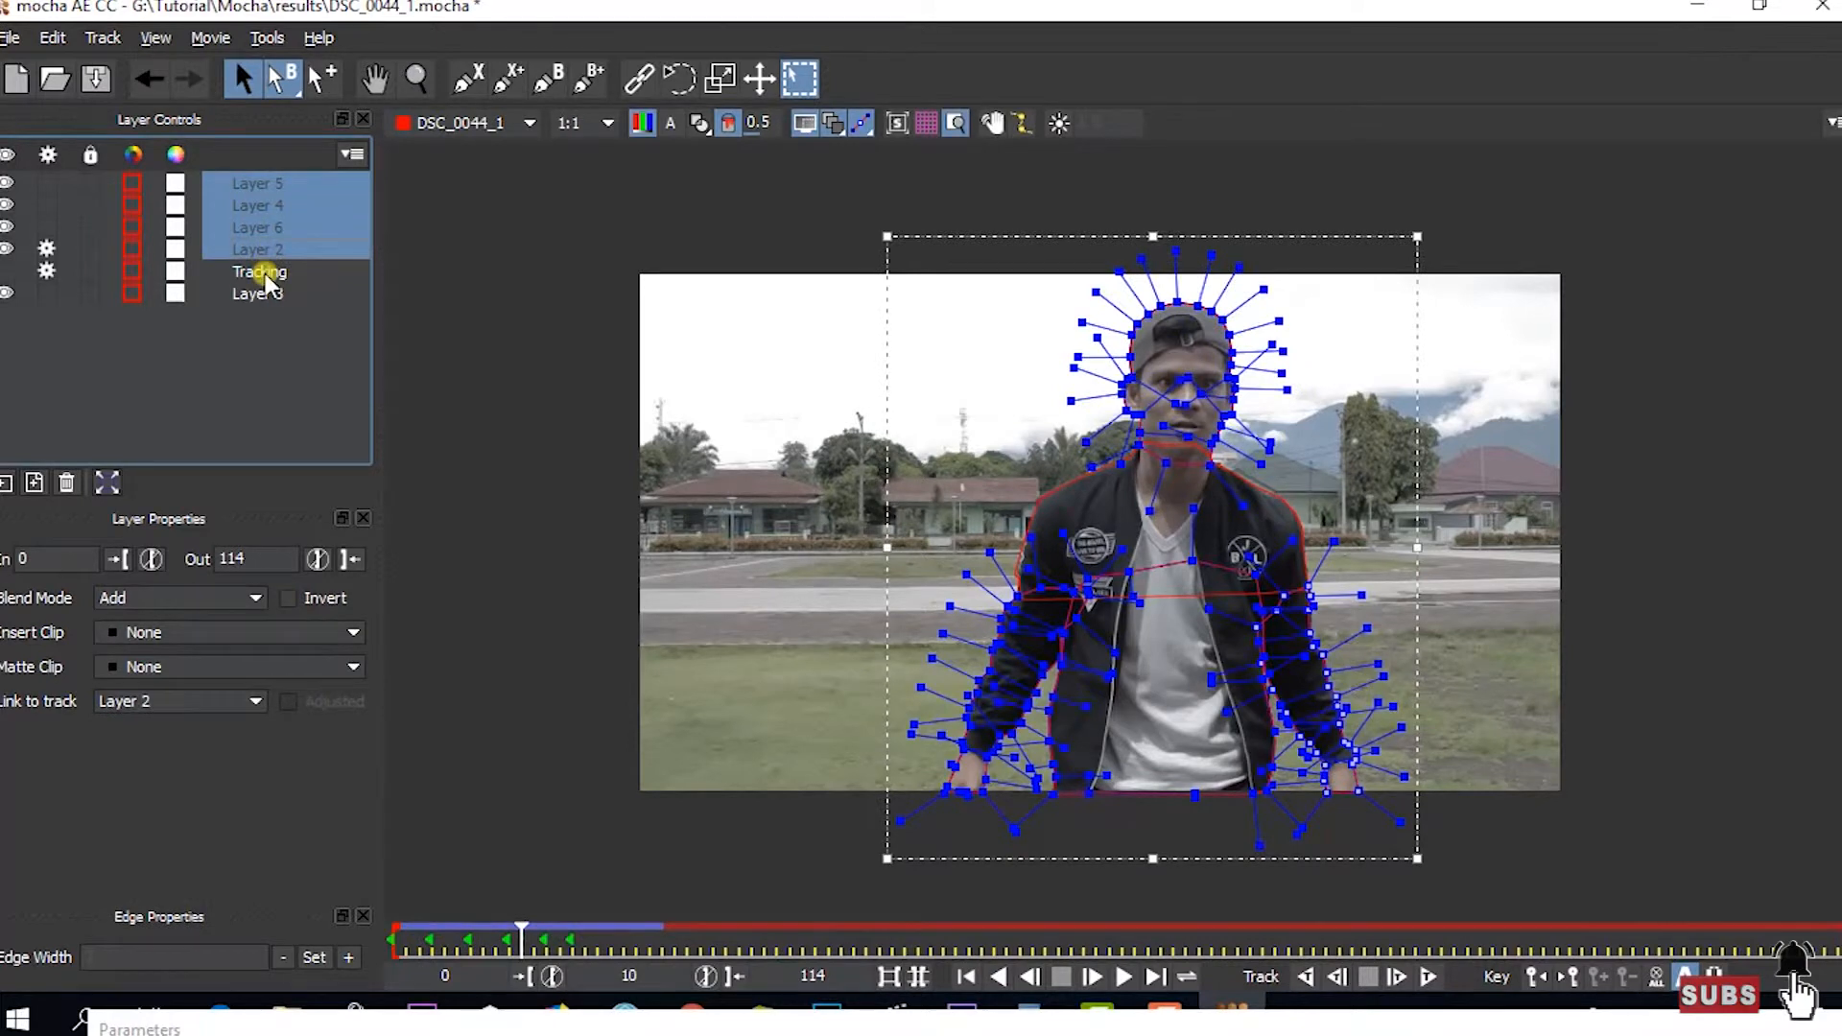
pyautogui.keyDown('ctrl'); pyautogui.click(265, 272); pyautogui.keyUp('ctrl')
pyautogui.keyDown('ctrl'); pyautogui.click(263, 295); pyautogui.keyUp('ctrl')
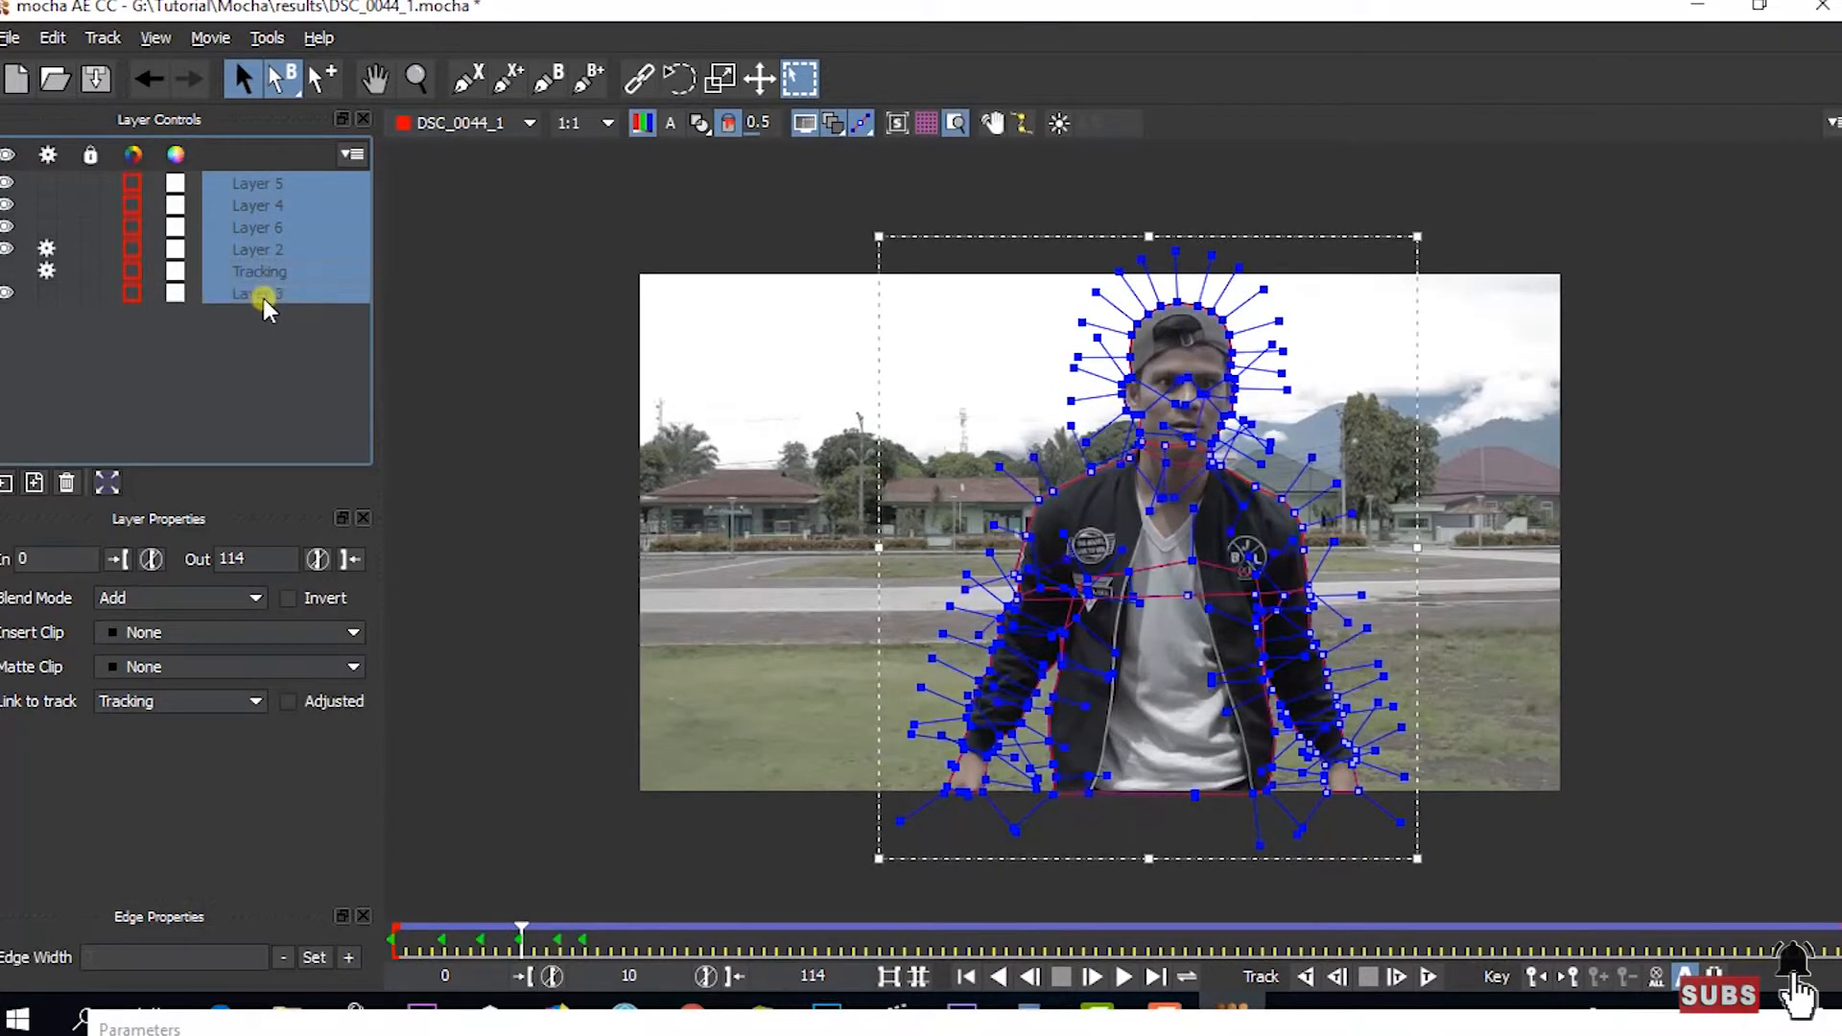
pyautogui.click(21, 39)
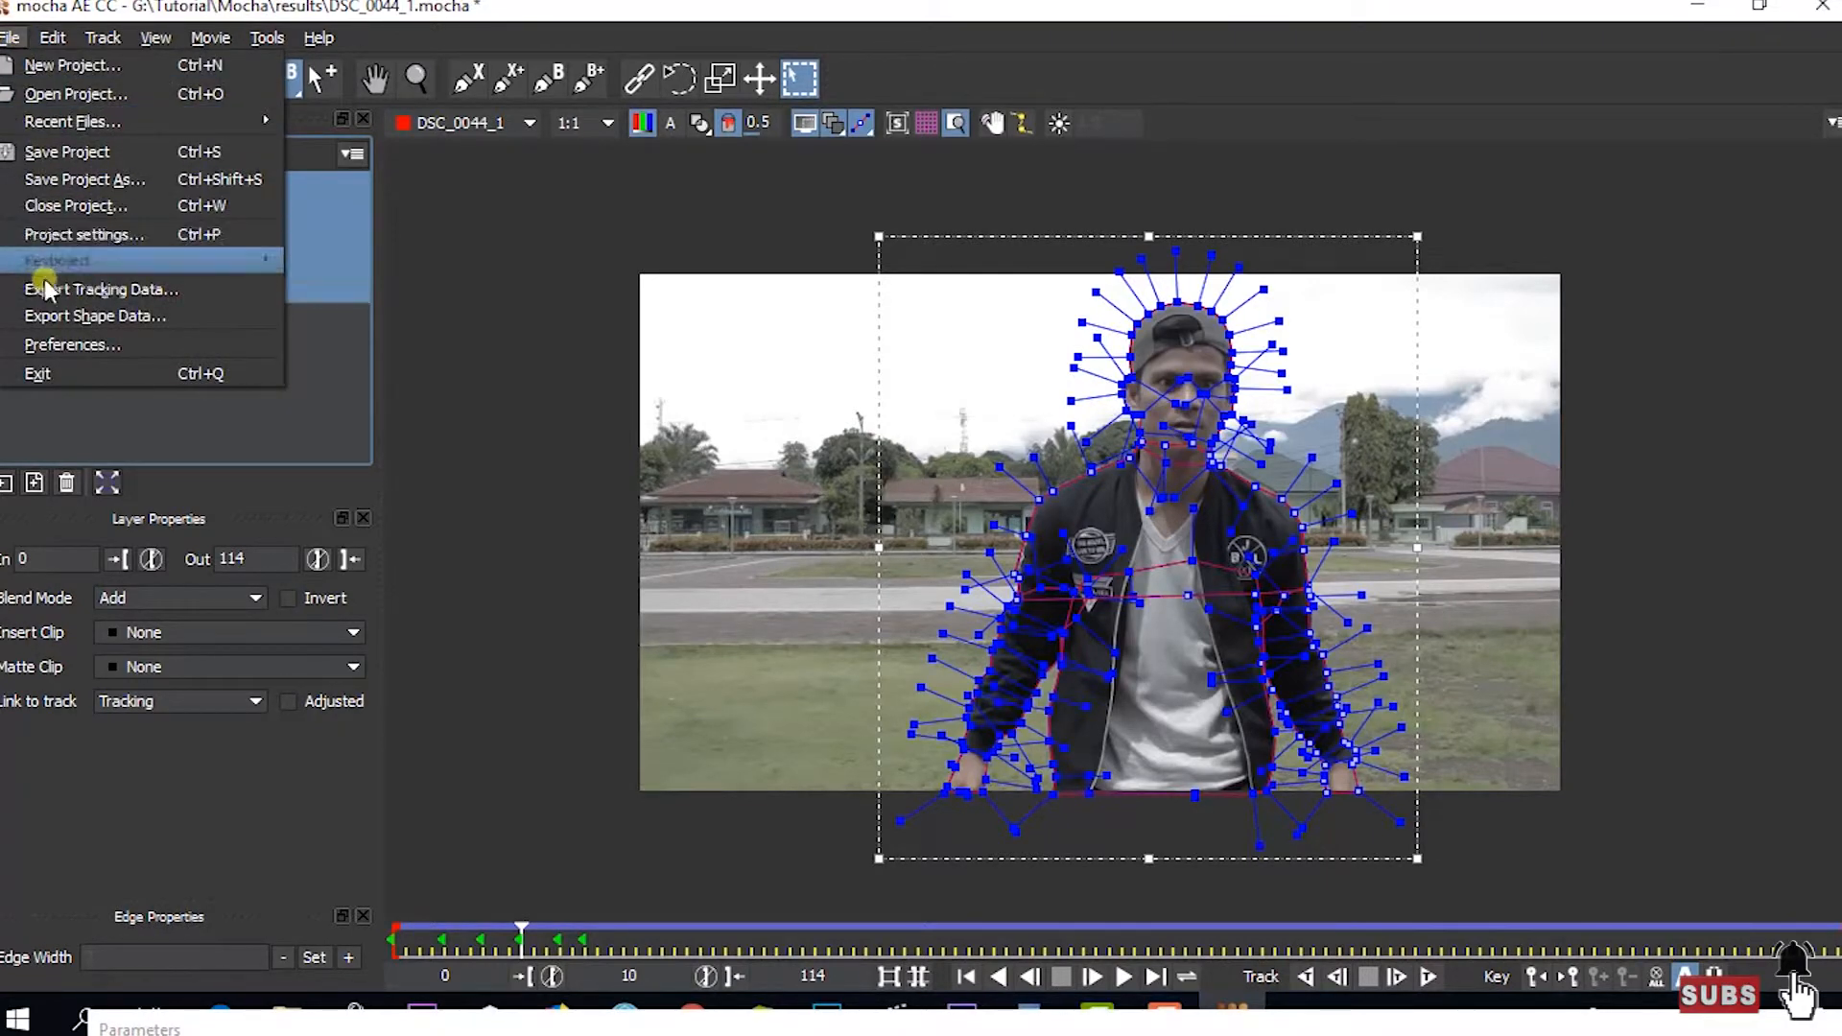
pyautogui.click(67, 316)
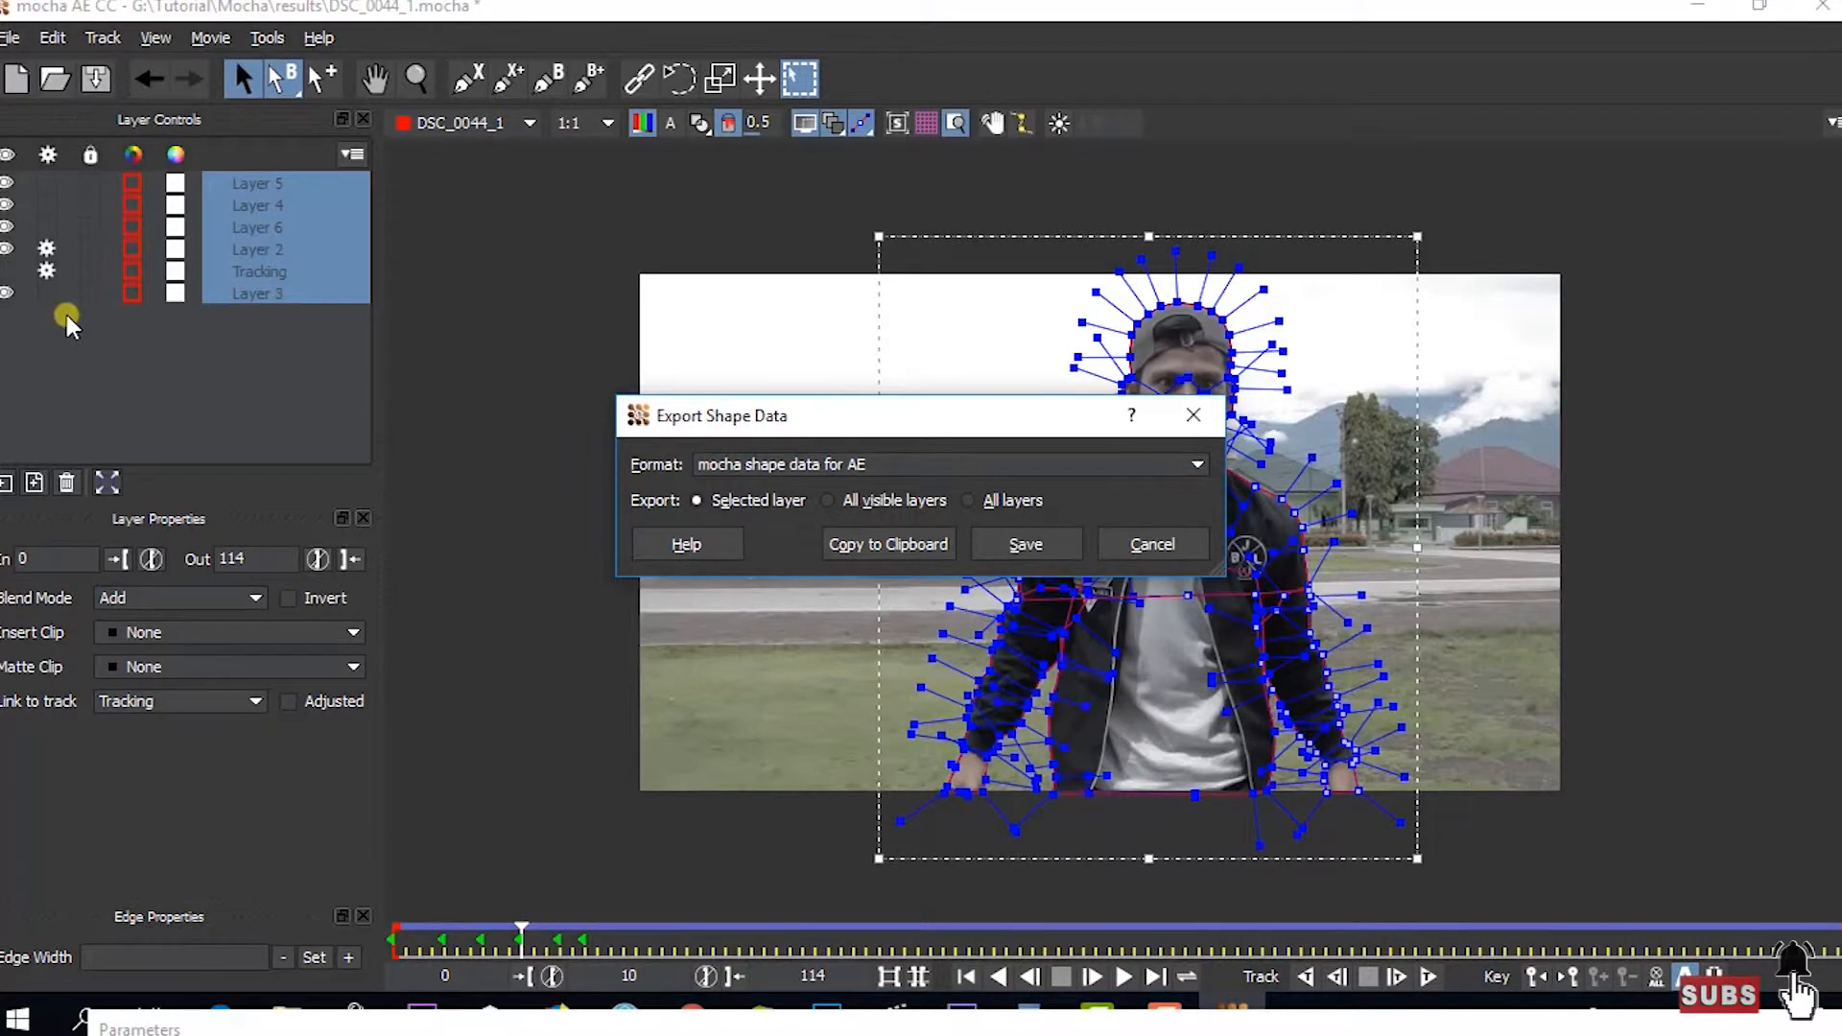
pyautogui.click(1192, 414)
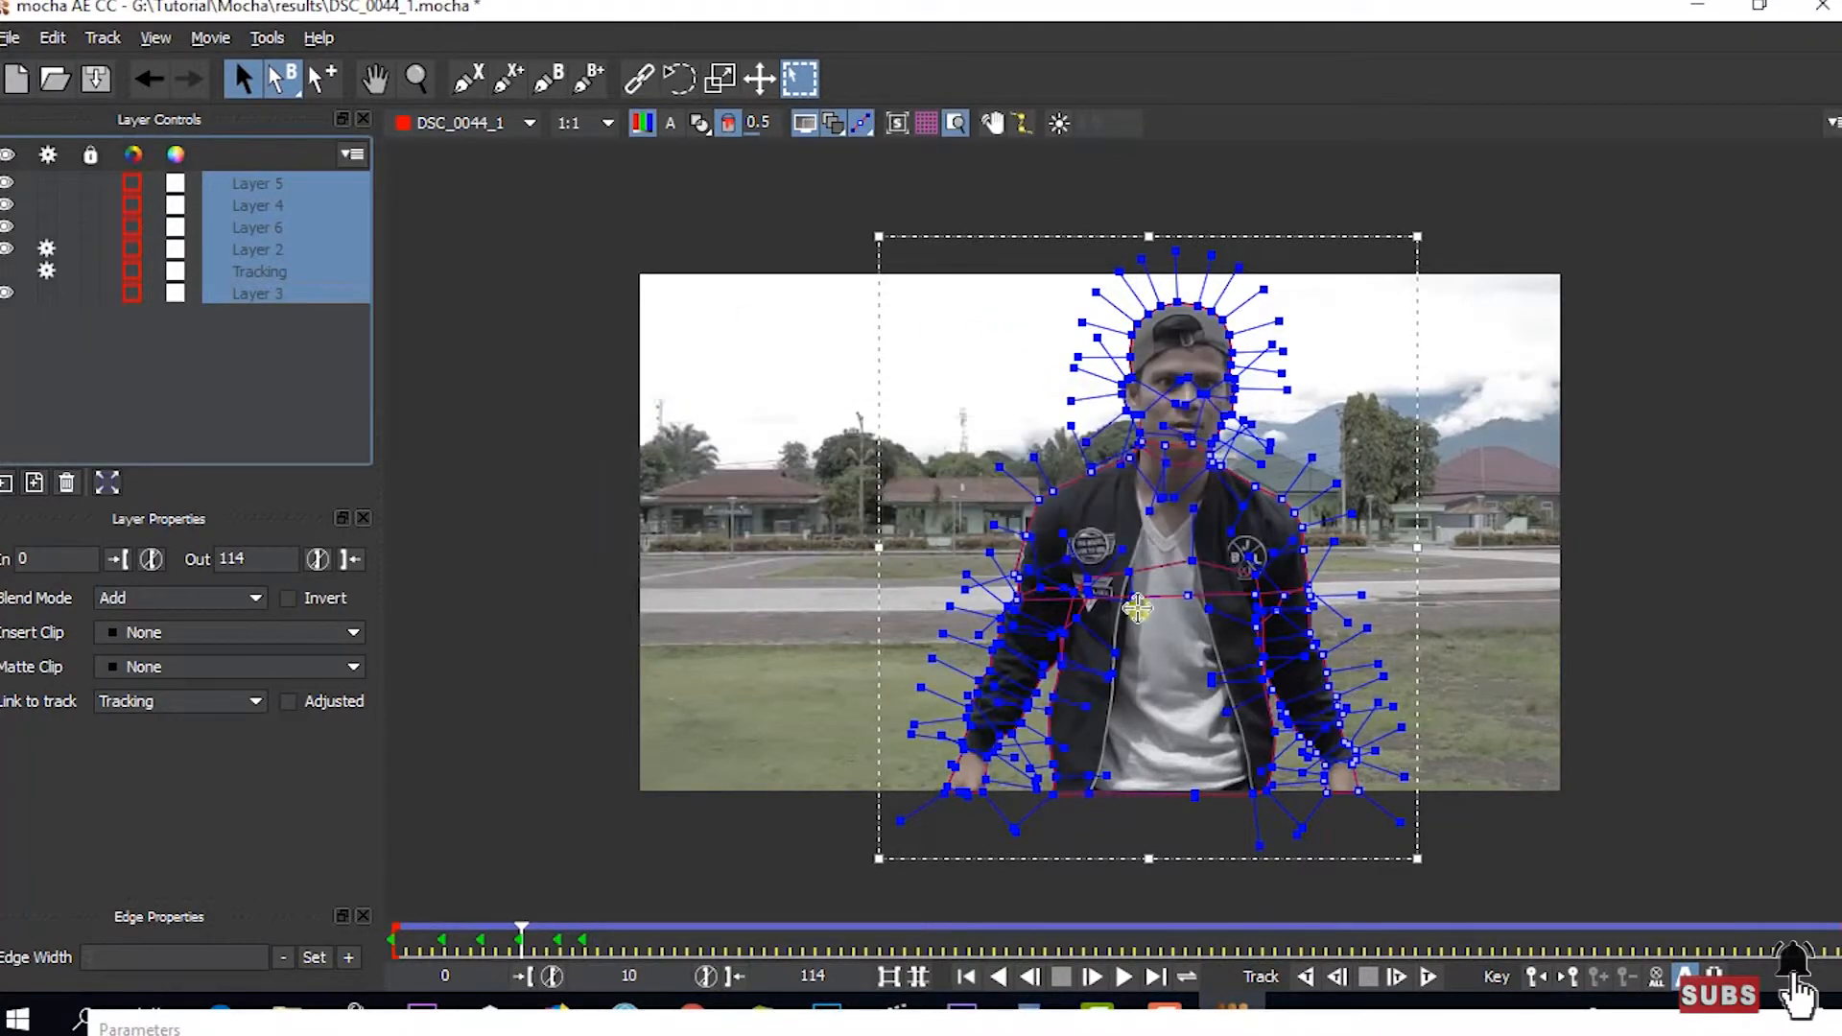
# - Copy the shape data of all layers to the clipboard in the mocha shape data for AE format
pyautogui.moveTo(1048, 1028); pyautogui.dragTo(1014, 543)
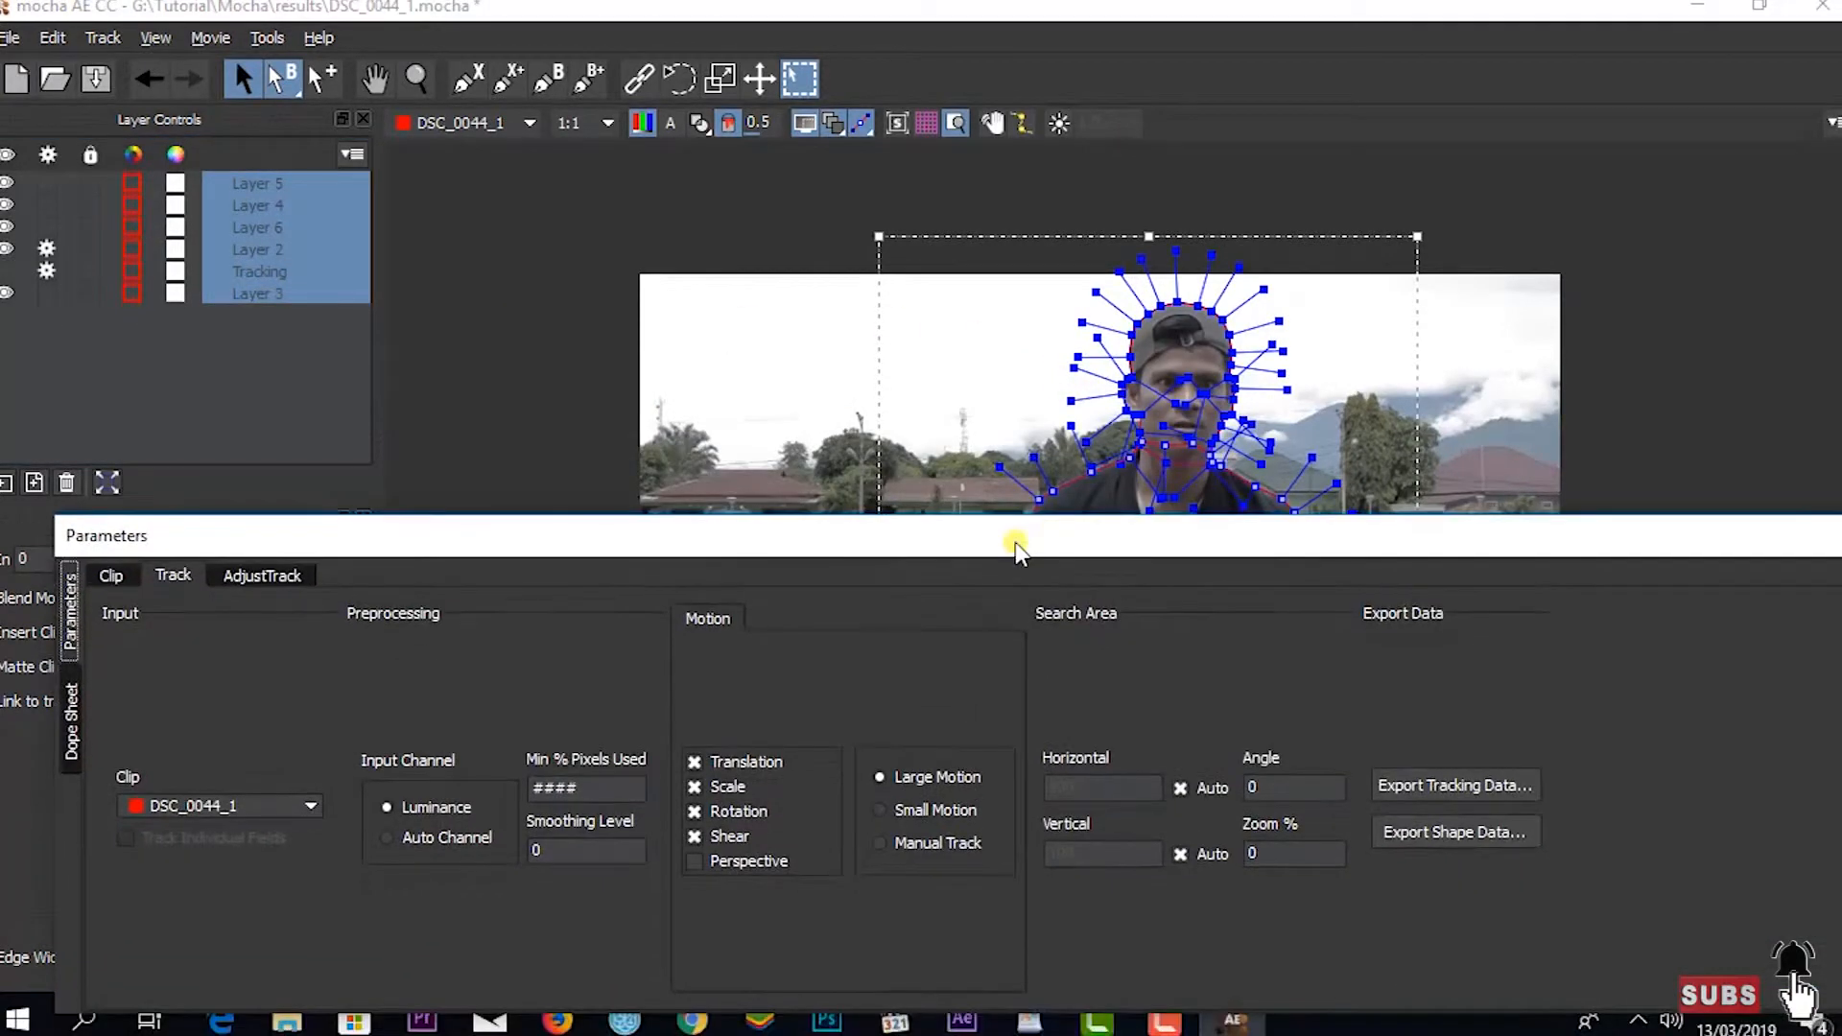
pyautogui.click(1452, 831)
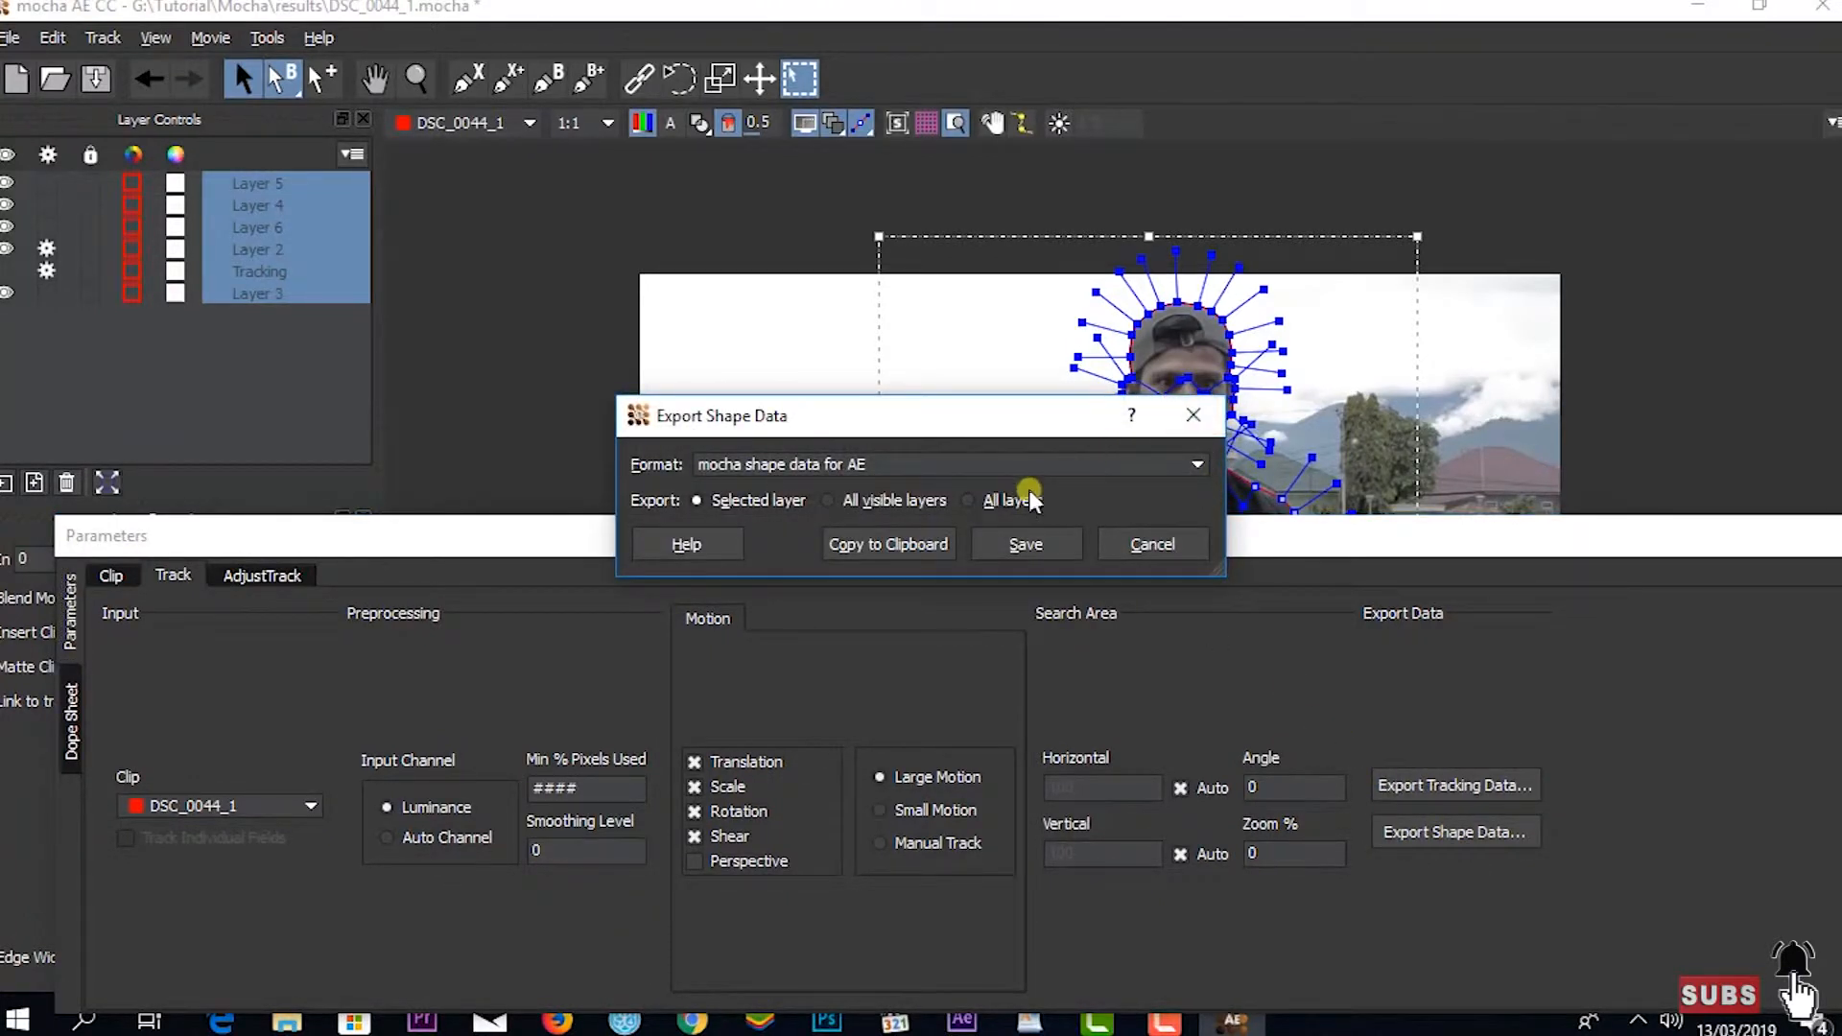
pyautogui.click(975, 498)
pyautogui.click(917, 543)
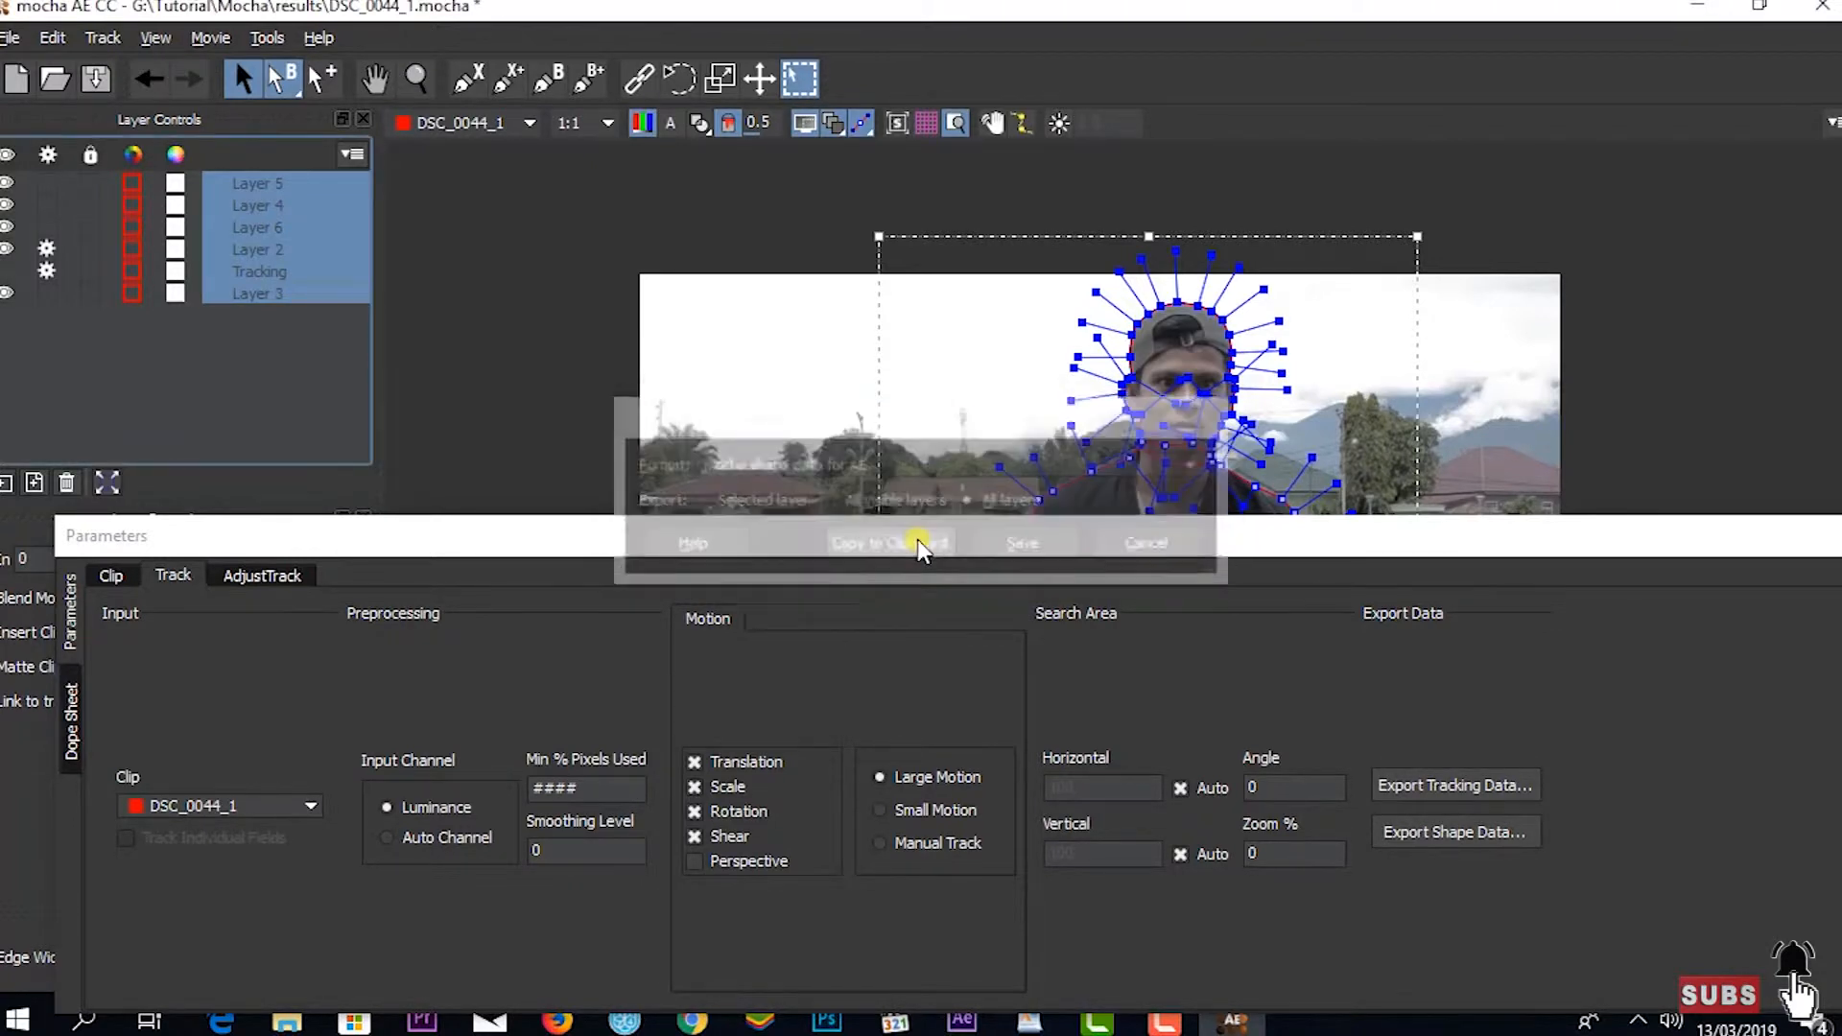
pyautogui.moveTo(1003, 588); pyautogui.dragTo(970, 997)
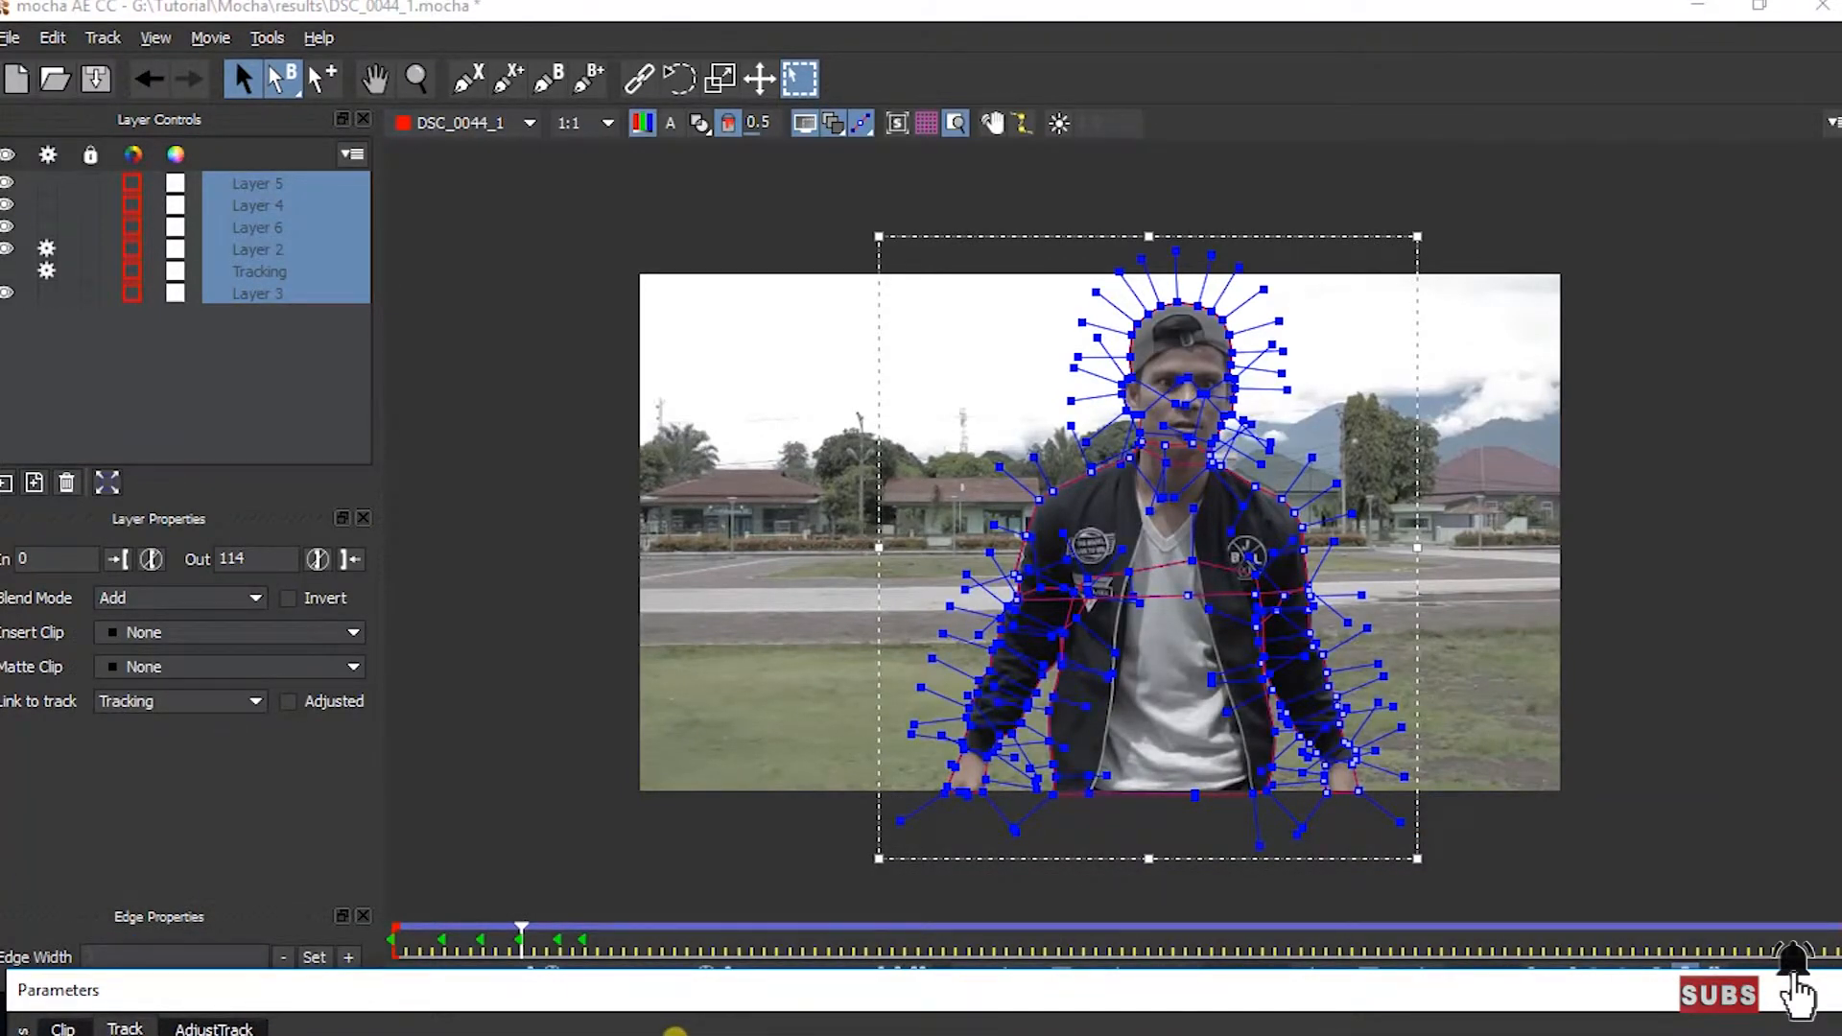
# - Switch to After Effects and paste the mocha shape data onto the DSC_0044_1.mp4 layer at frame 0
pyautogui.press('super')
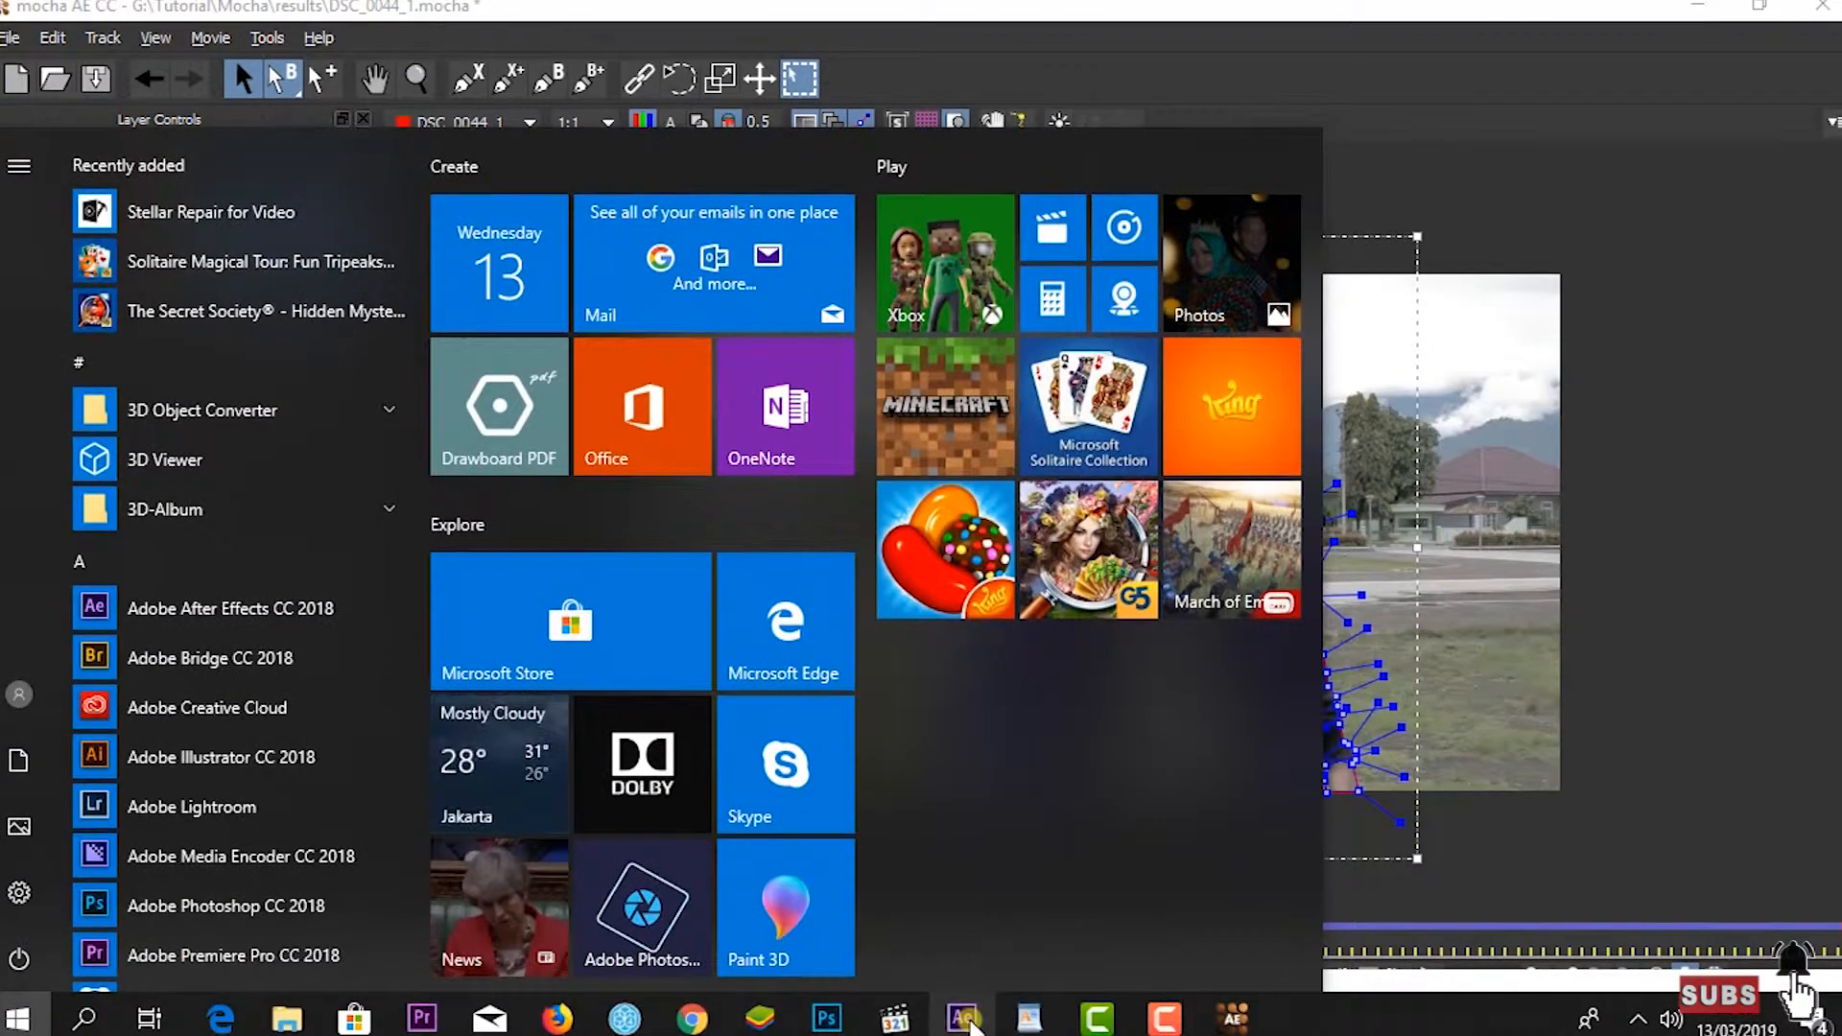
pyautogui.click(964, 1019)
pyautogui.moveTo(761, 687); pyautogui.dragTo(622, 702)
pyautogui.click(245, 756)
pyautogui.click(248, 753)
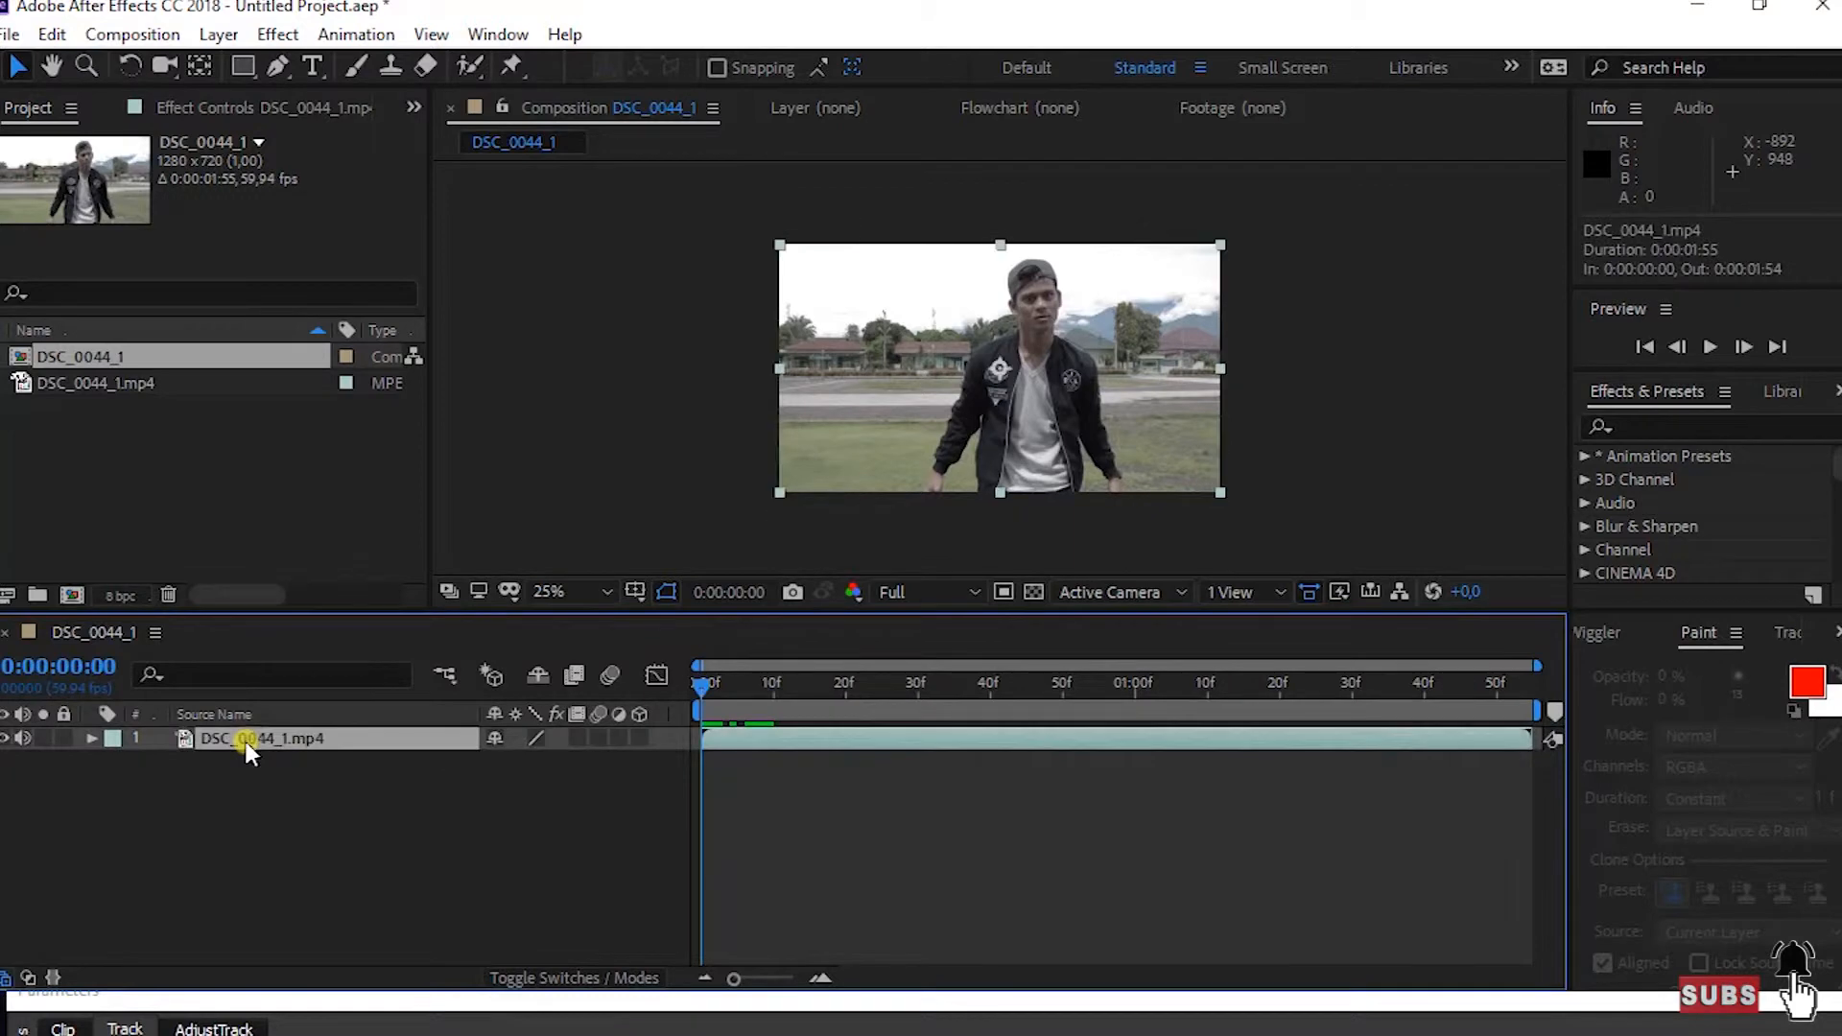
pyautogui.click(55, 35)
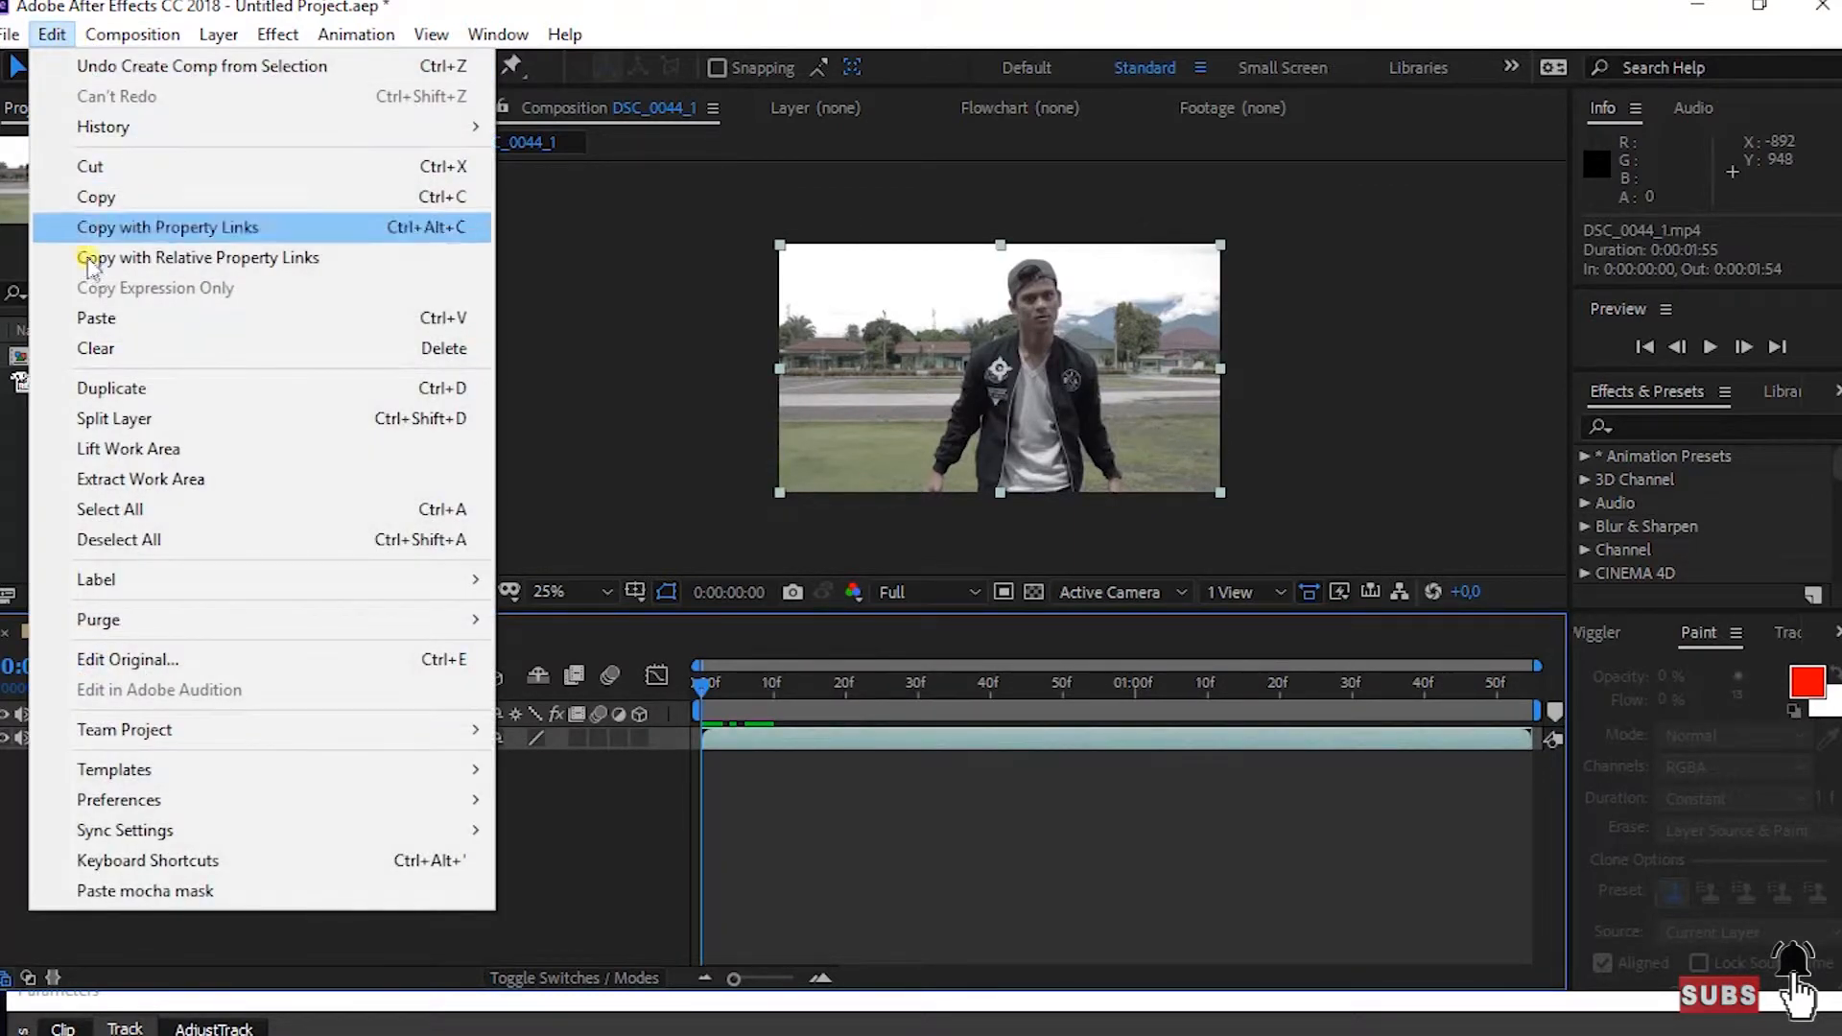
pyautogui.click(96, 320)
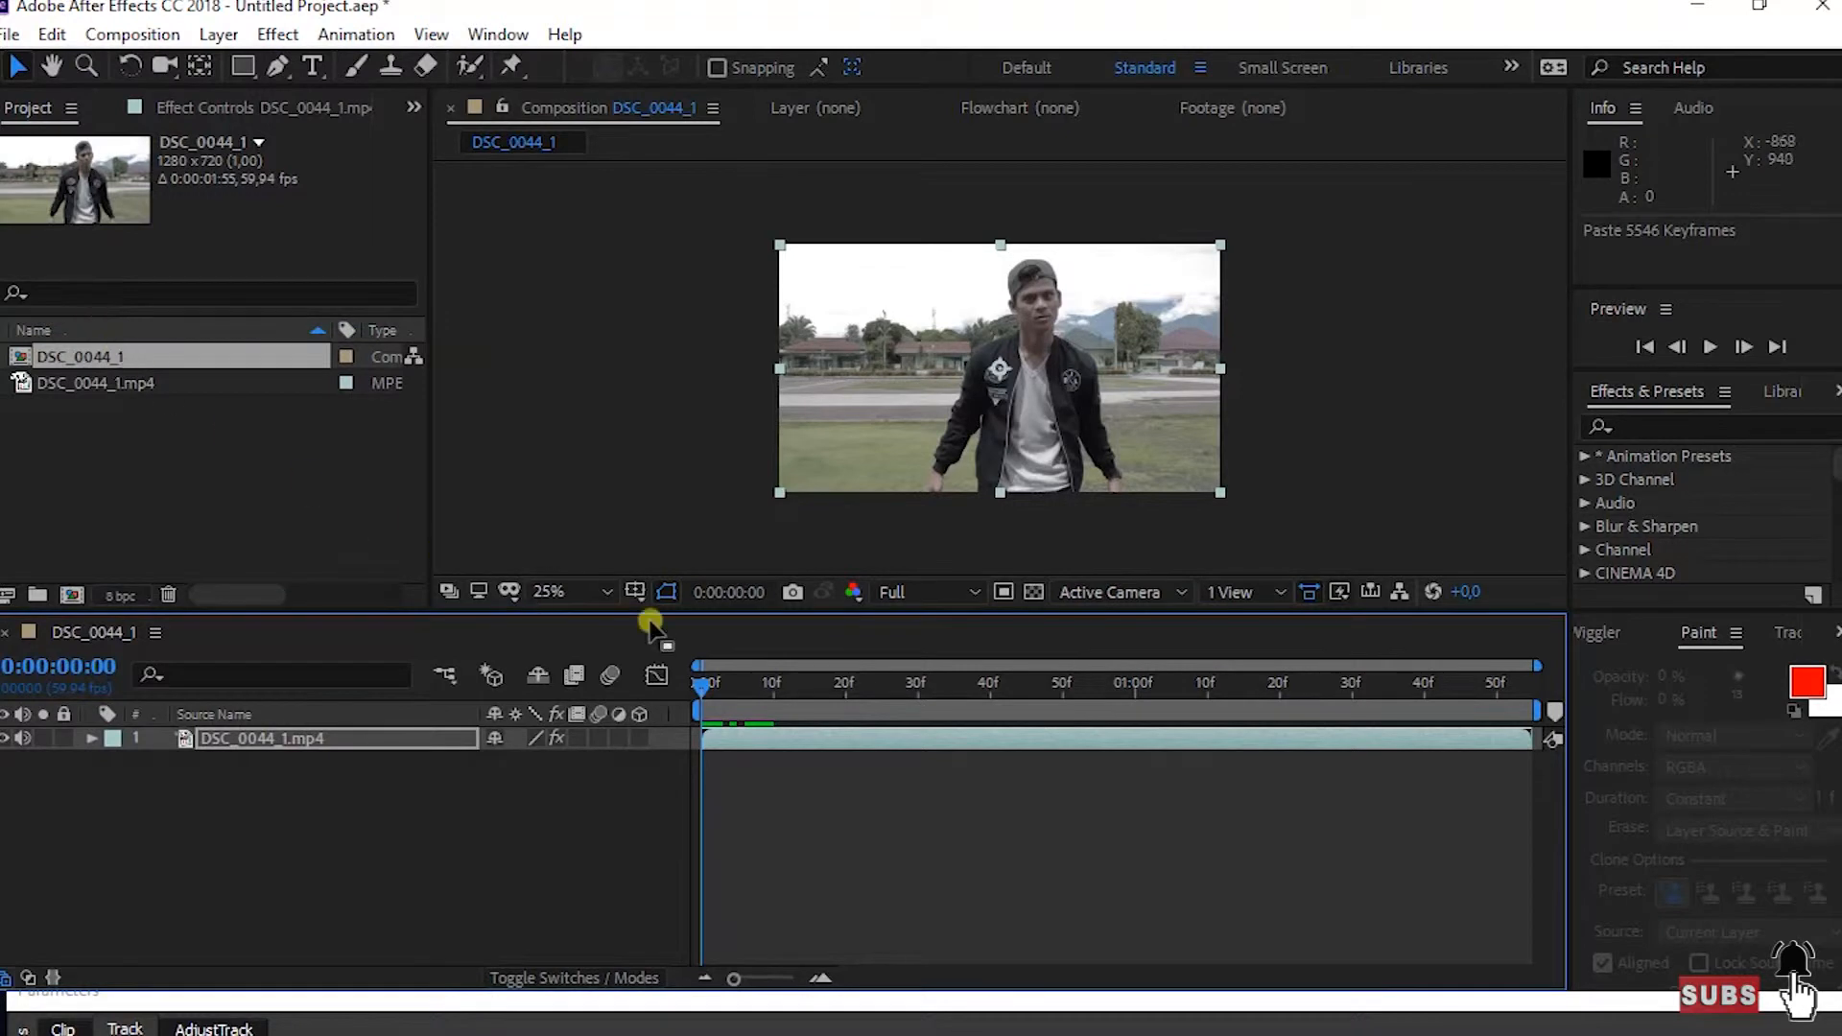
pyautogui.moveTo(705, 689)
pyautogui.mouseDown()
pyautogui.moveTo(732, 687)
pyautogui.moveTo(694, 683)
pyautogui.mouseUp()
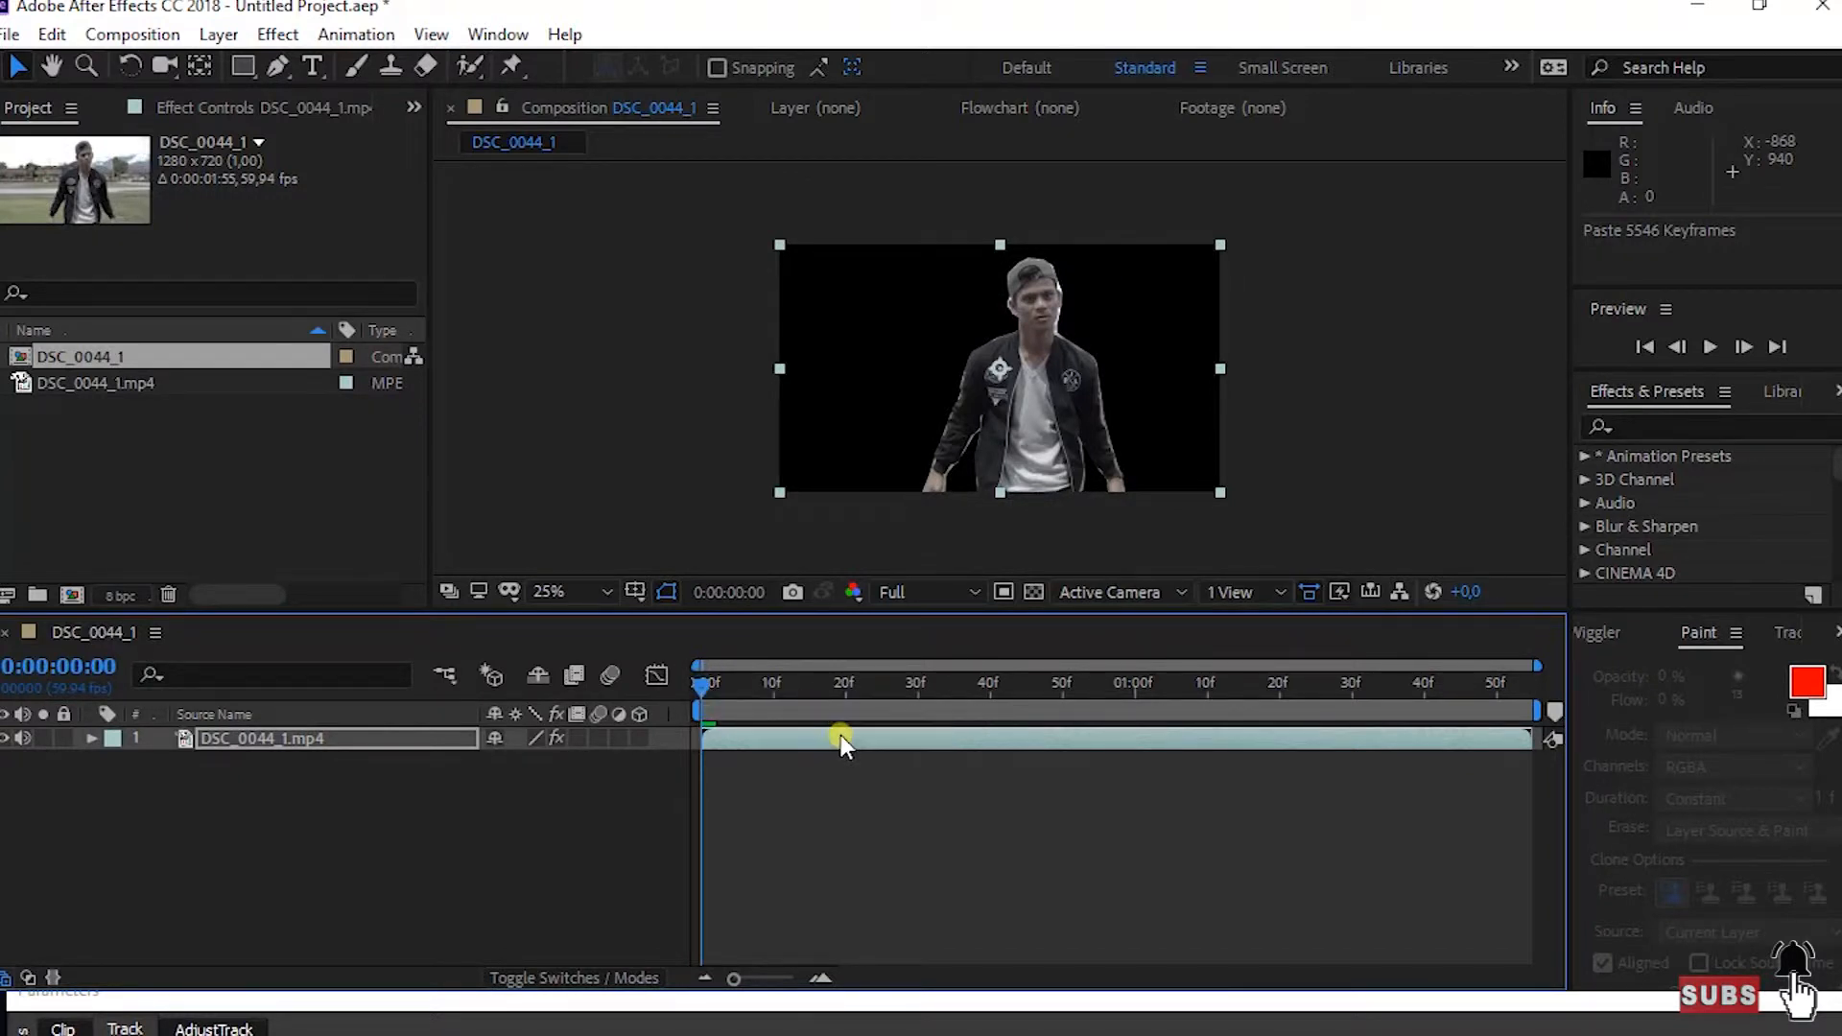
# - Check the cut-out man in the DSC_0044 composition against the transparency grid at 0:00:00:21, leaving the grid off
pyautogui.moveTo(747, 689)
pyautogui.mouseDown()
pyautogui.moveTo(792, 685)
pyautogui.moveTo(758, 685)
pyautogui.moveTo(787, 663)
pyautogui.moveTo(866, 691)
pyautogui.moveTo(768, 679)
pyautogui.moveTo(901, 685)
pyautogui.moveTo(772, 685)
pyautogui.mouseUp()
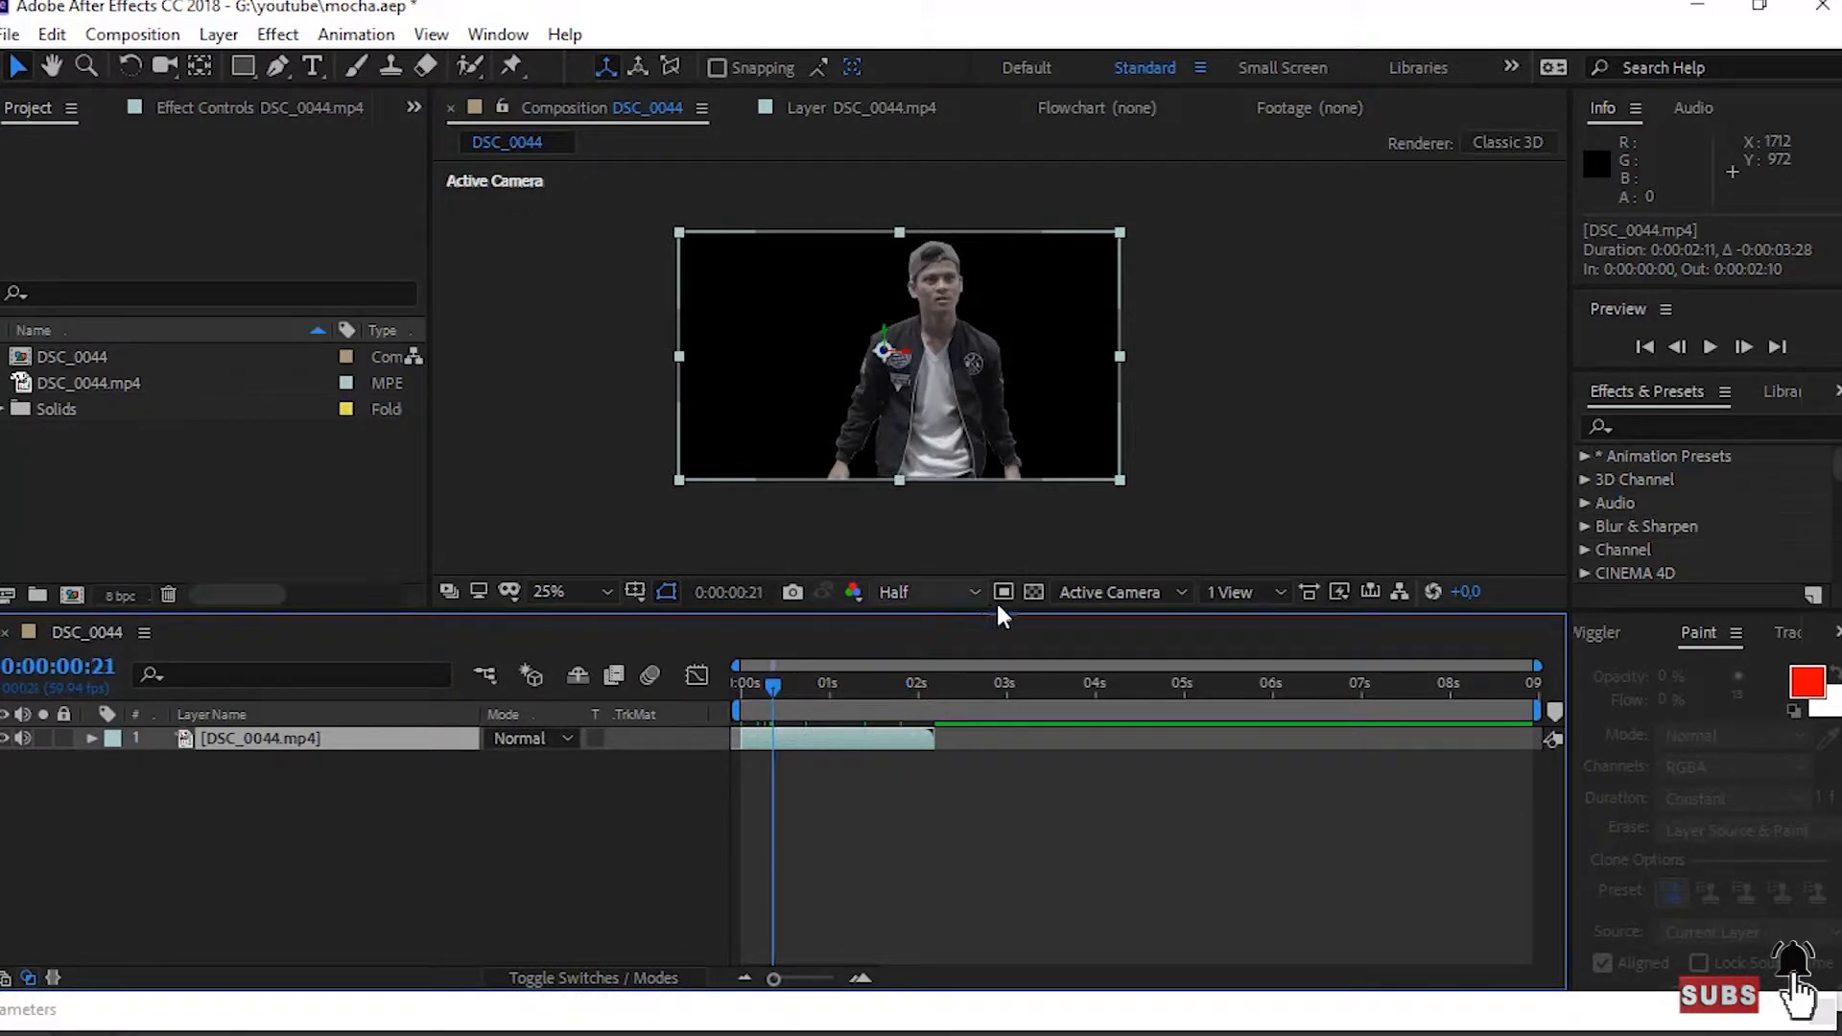
pyautogui.click(1033, 593)
pyautogui.click(1034, 593)
pyautogui.click(1033, 593)
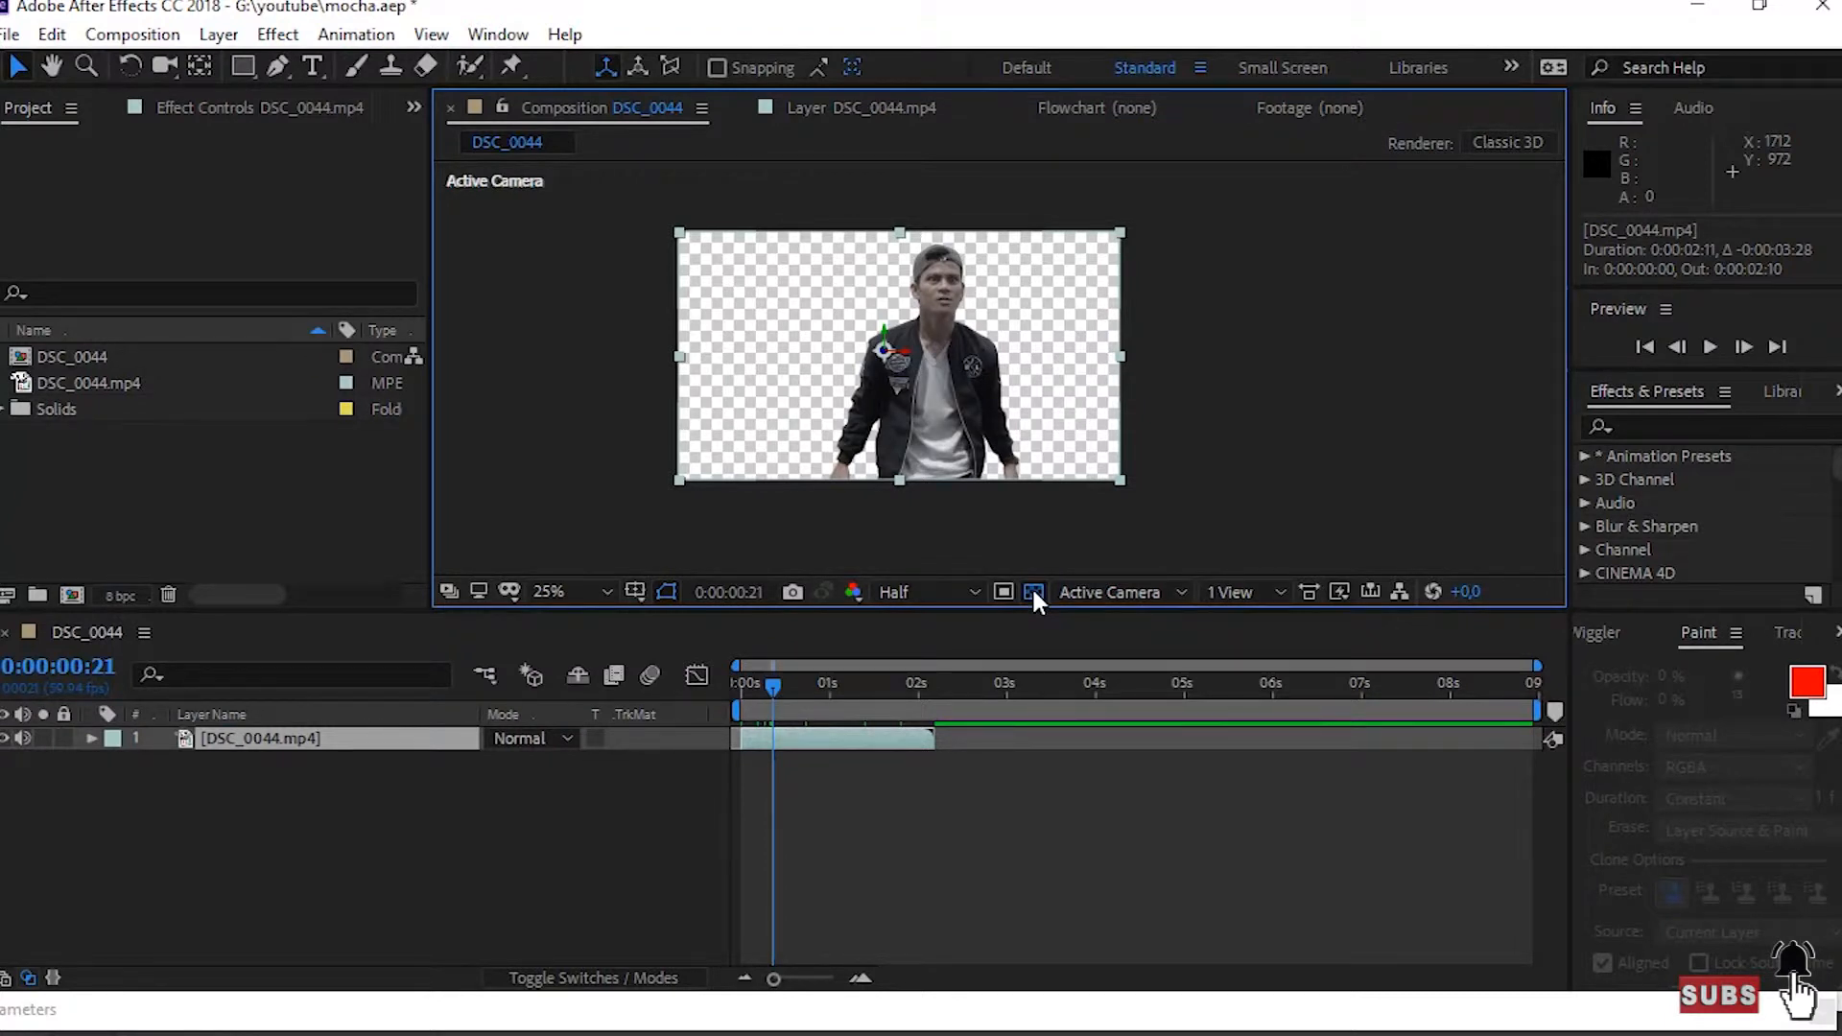
pyautogui.click(1033, 593)
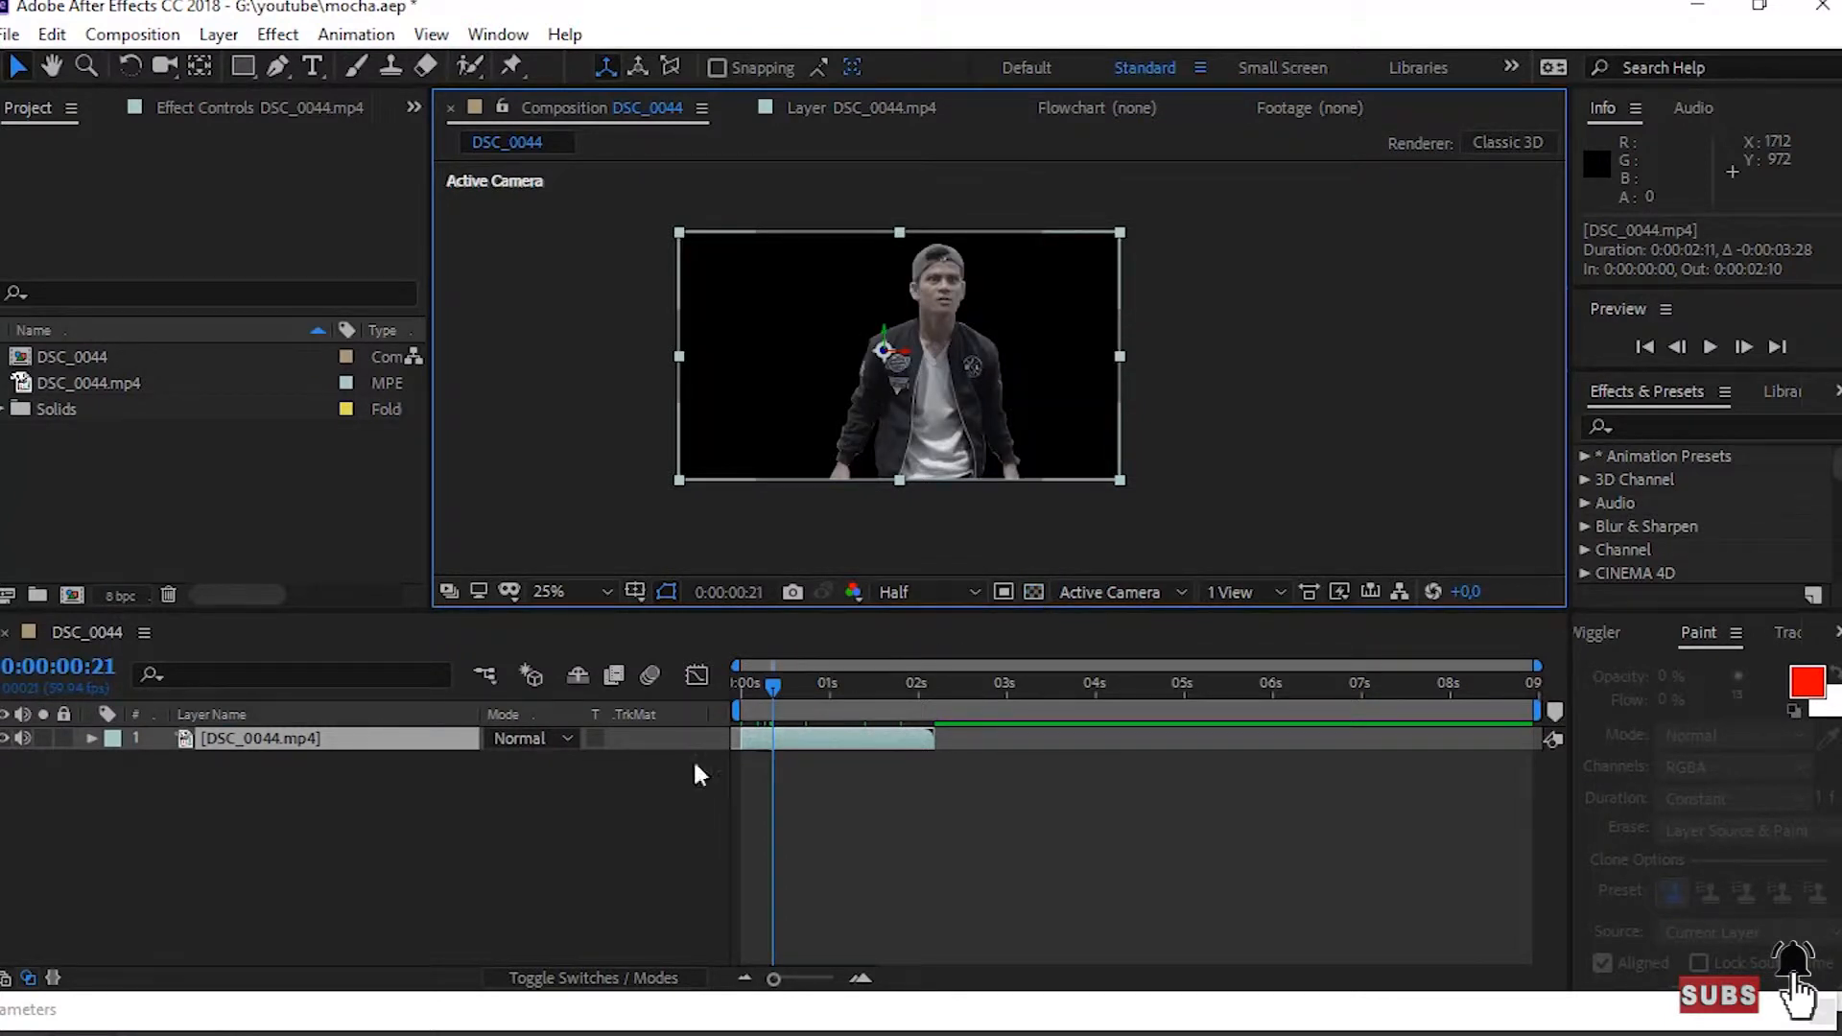
# - Examine the list of mocha shape effects applied to the DSC_0044.mp4 layer, then collapse the layer
pyautogui.click(260, 743)
pyautogui.click(92, 739)
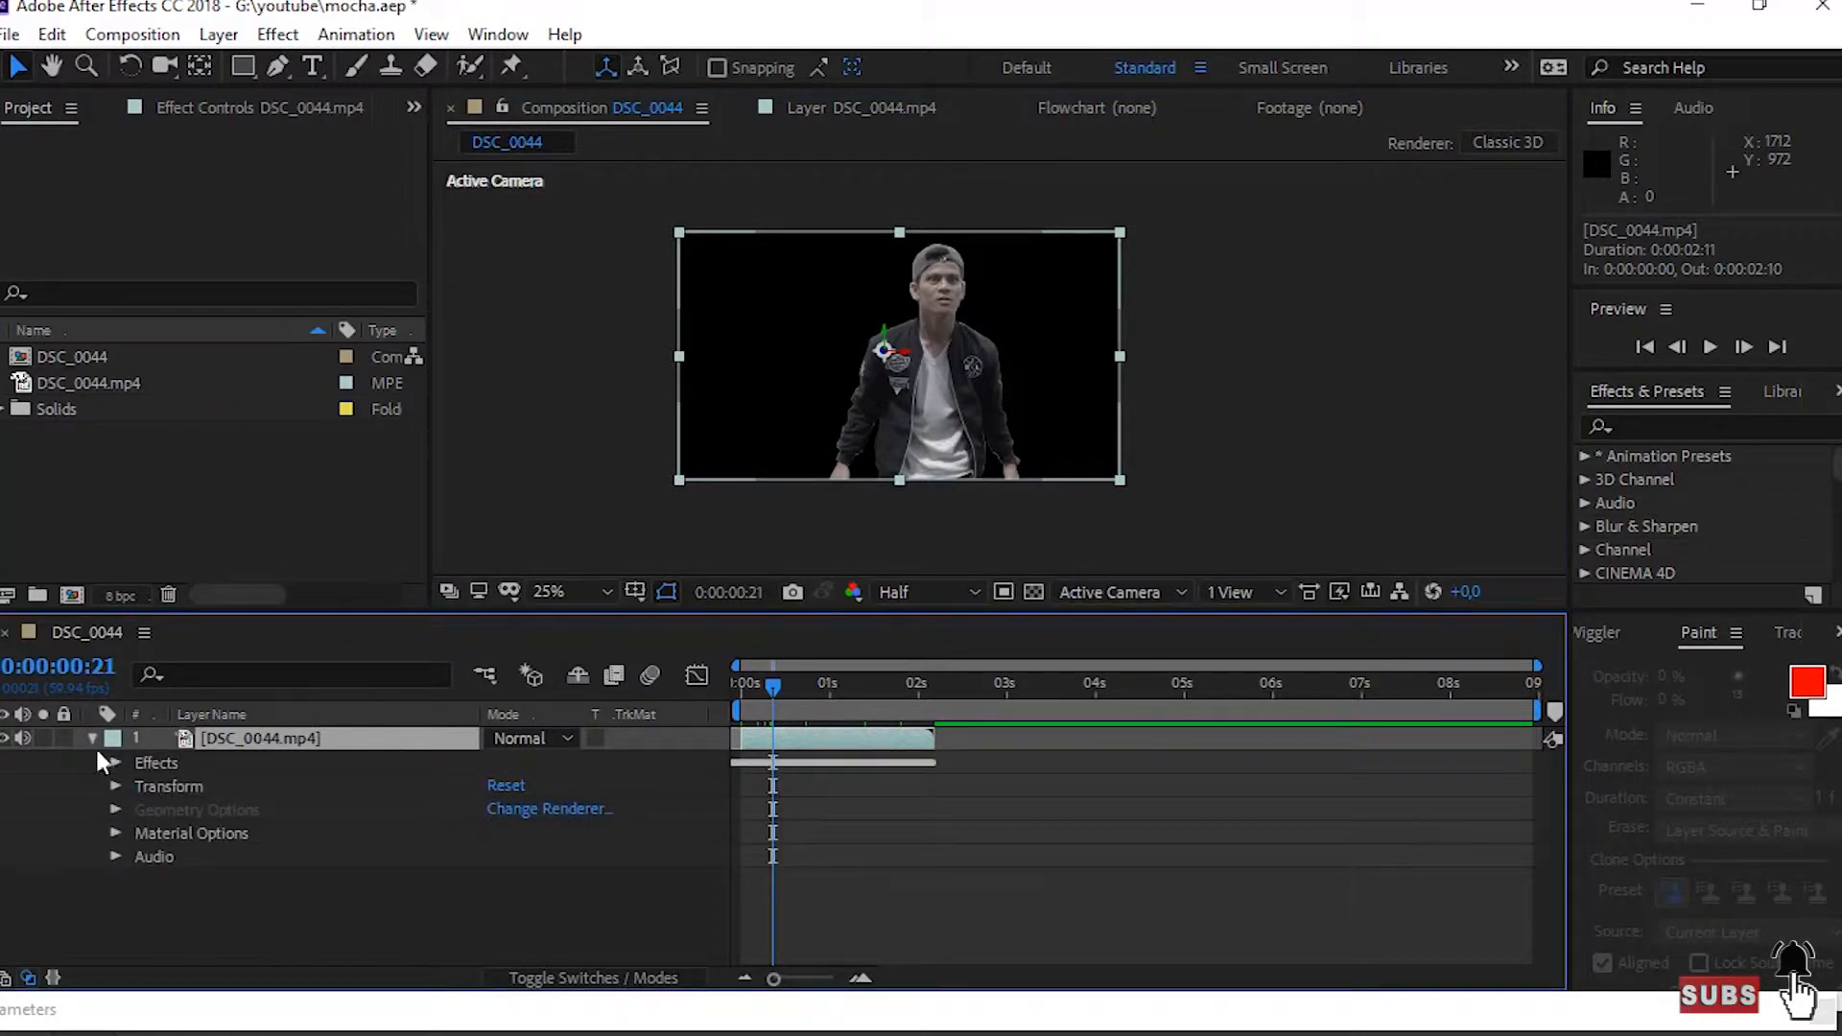
pyautogui.click(115, 763)
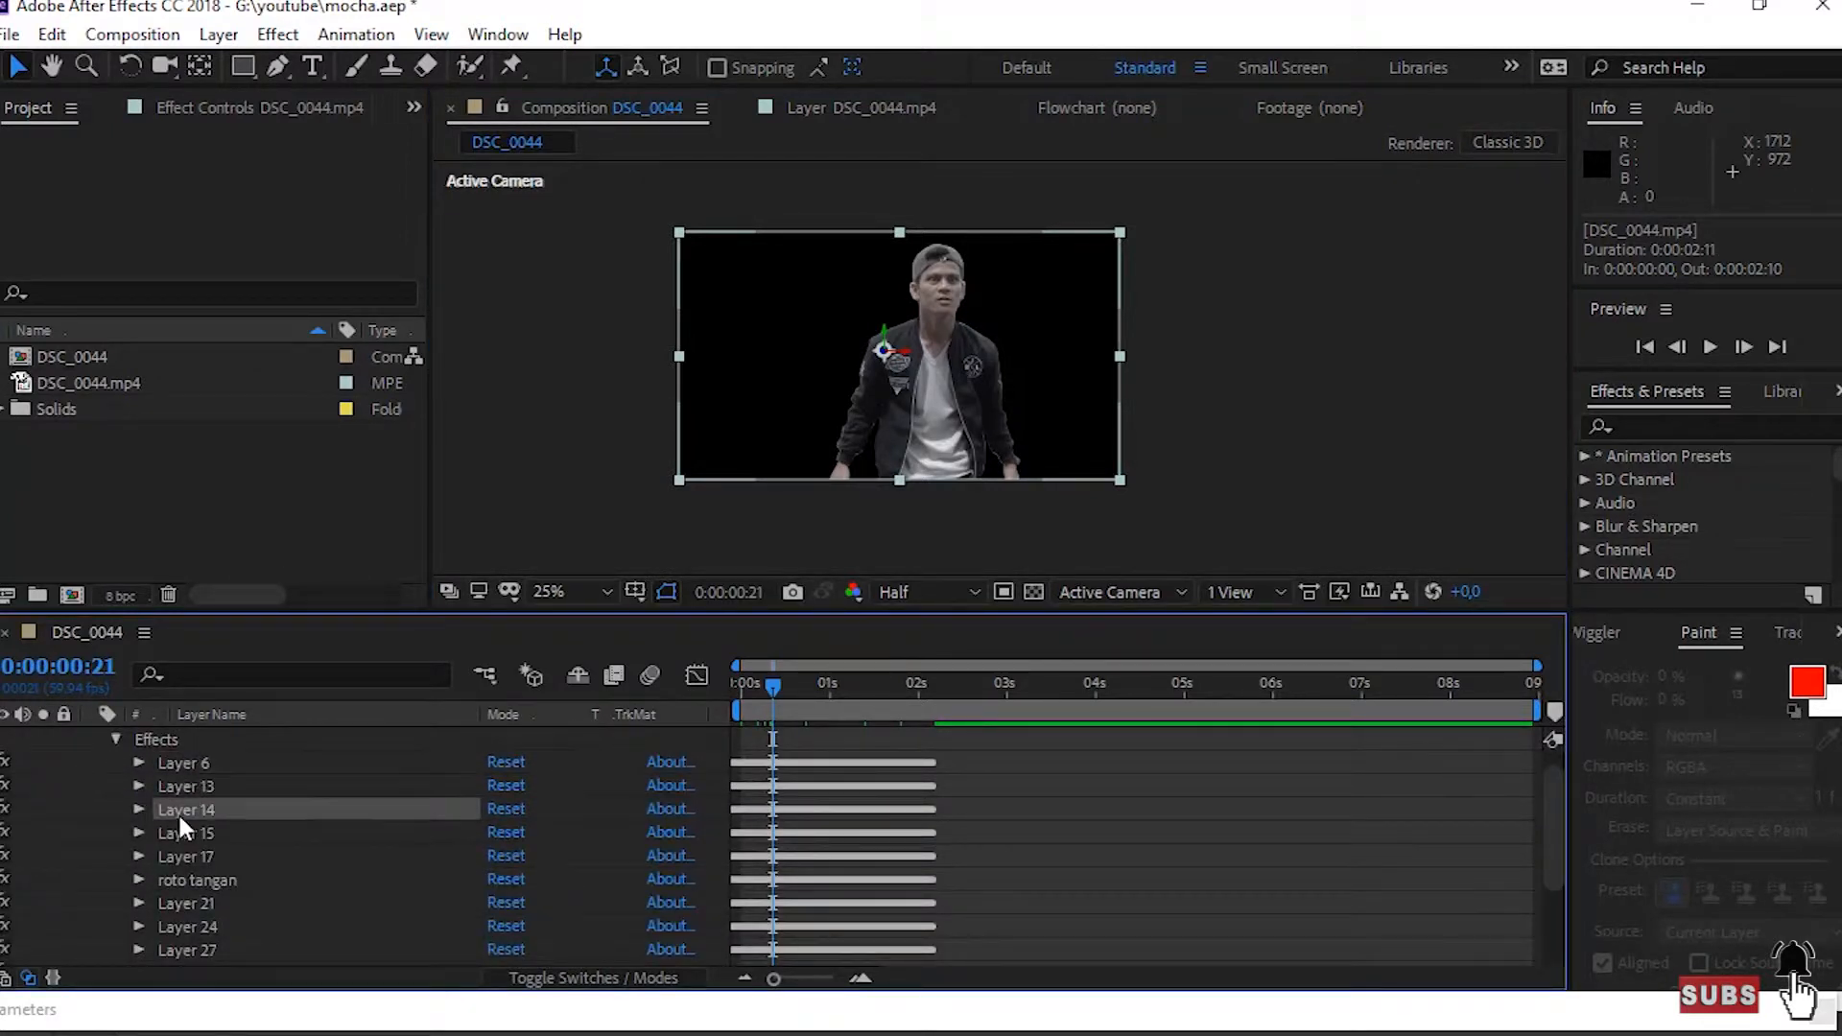
pyautogui.scroll(-3, 177, 815)
pyautogui.scroll(3, 168, 825)
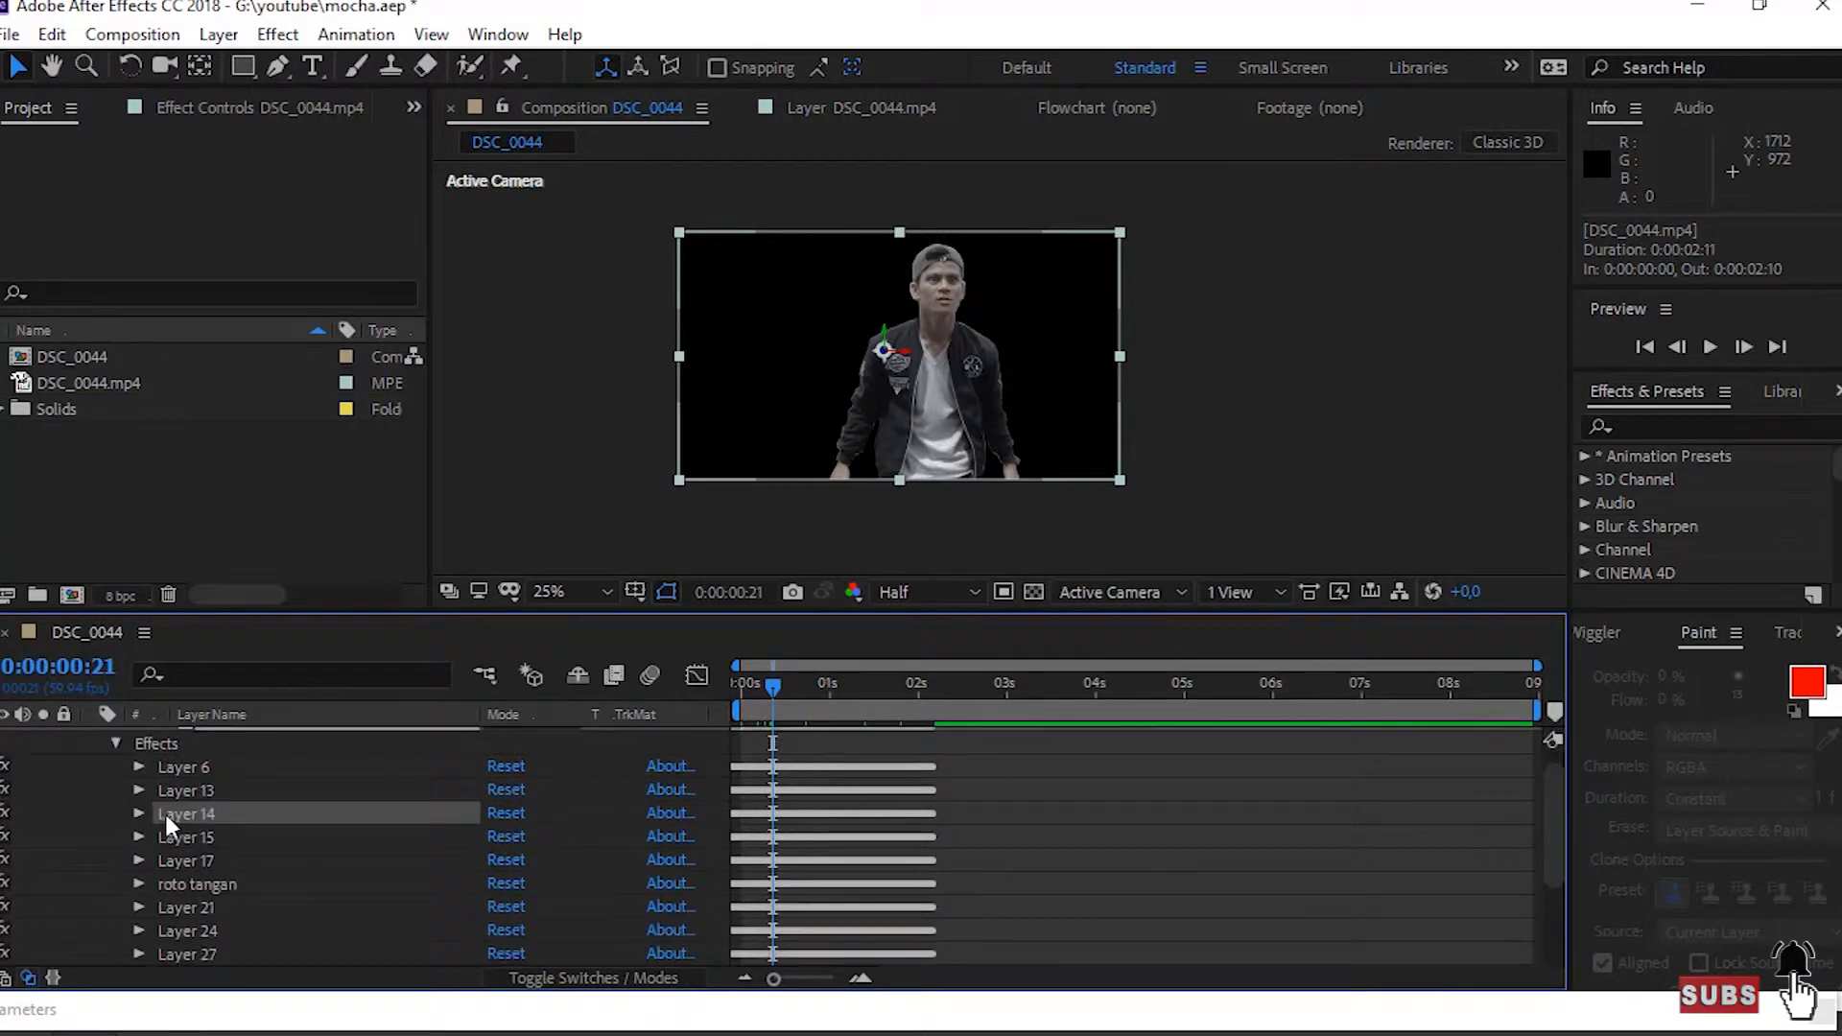
pyautogui.click(115, 744)
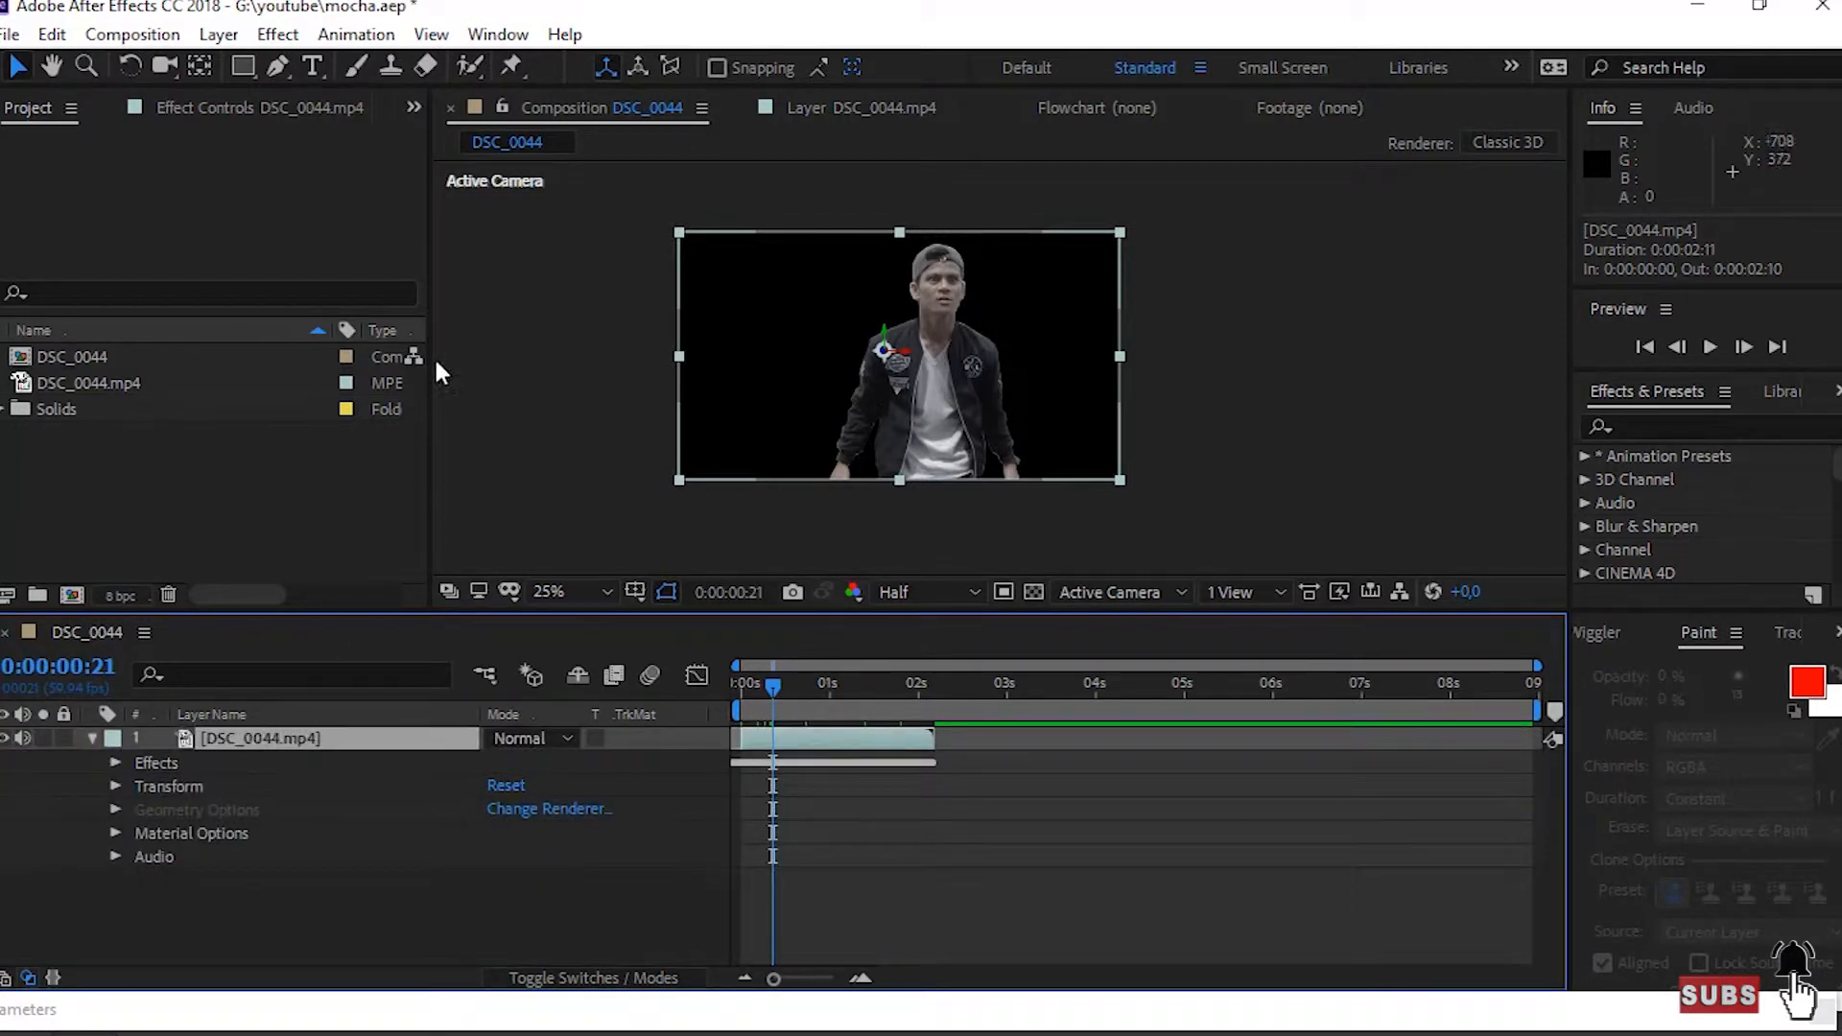
pyautogui.click(92, 740)
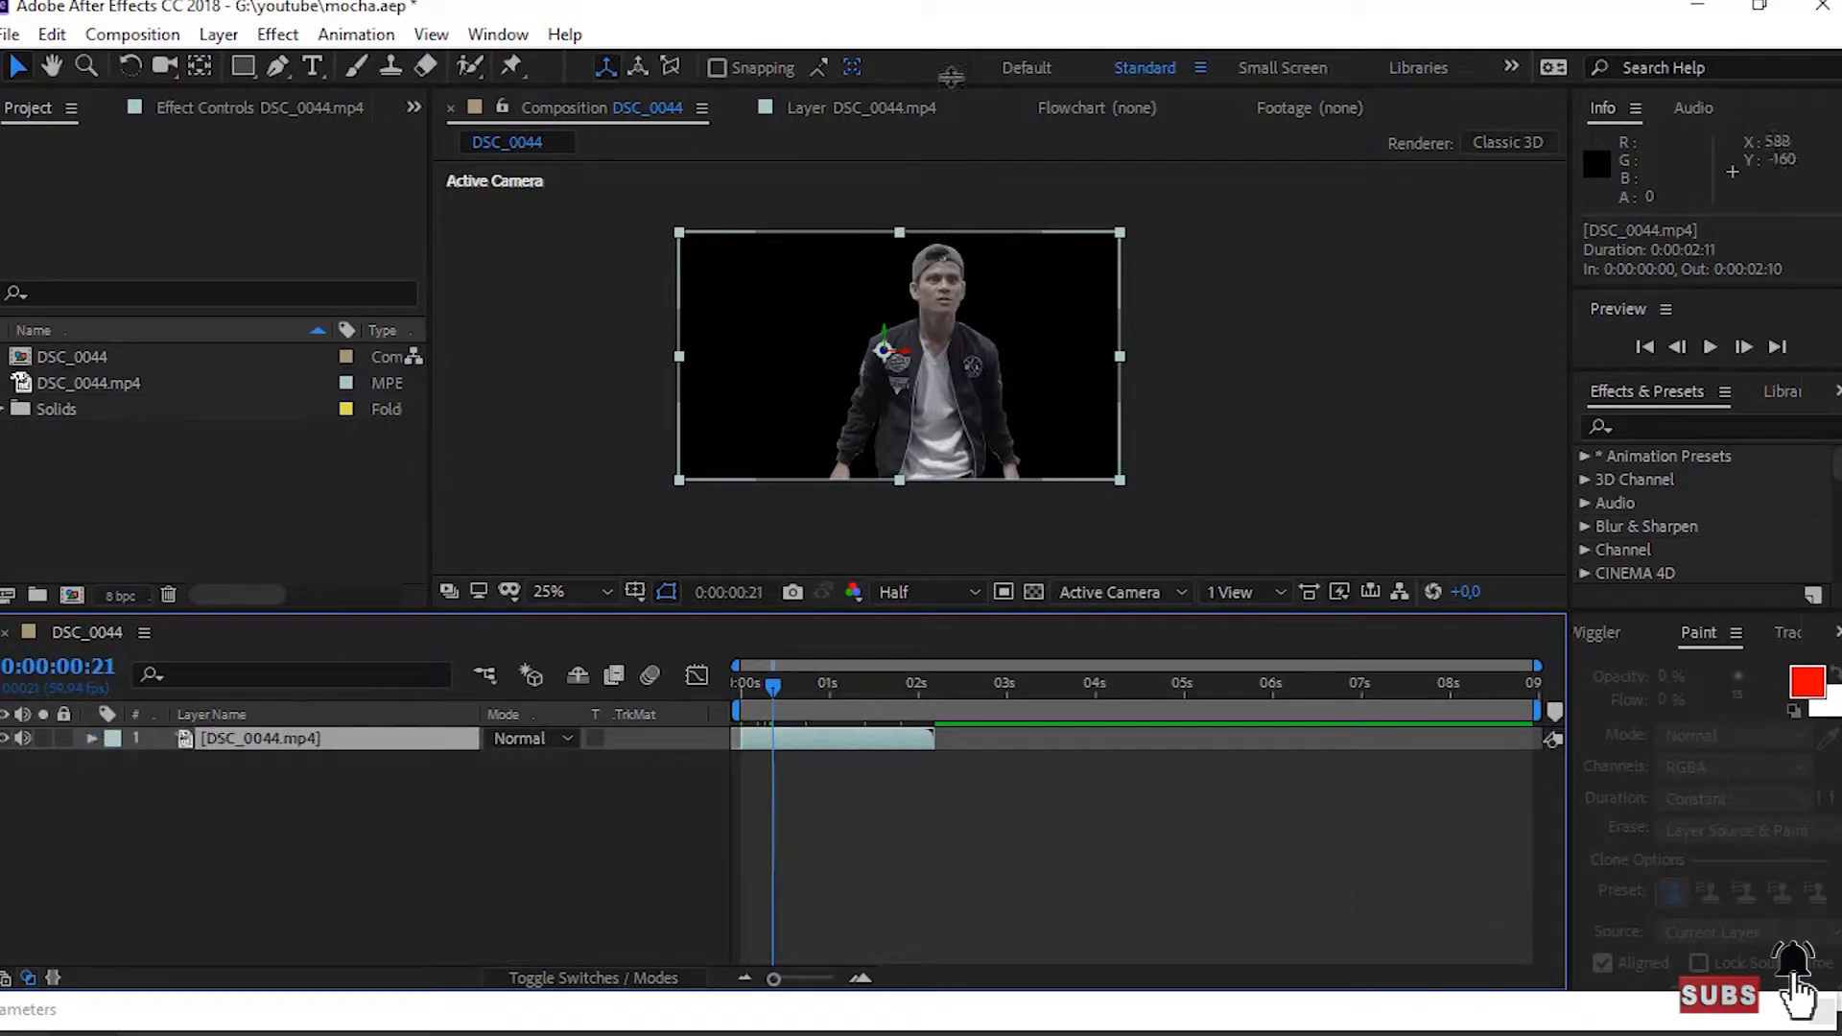
# - Auto-trace the DSC_0044.mp4 layer's Alpha channel over the work area to generate masks around the man
pyautogui.click(274, 38)
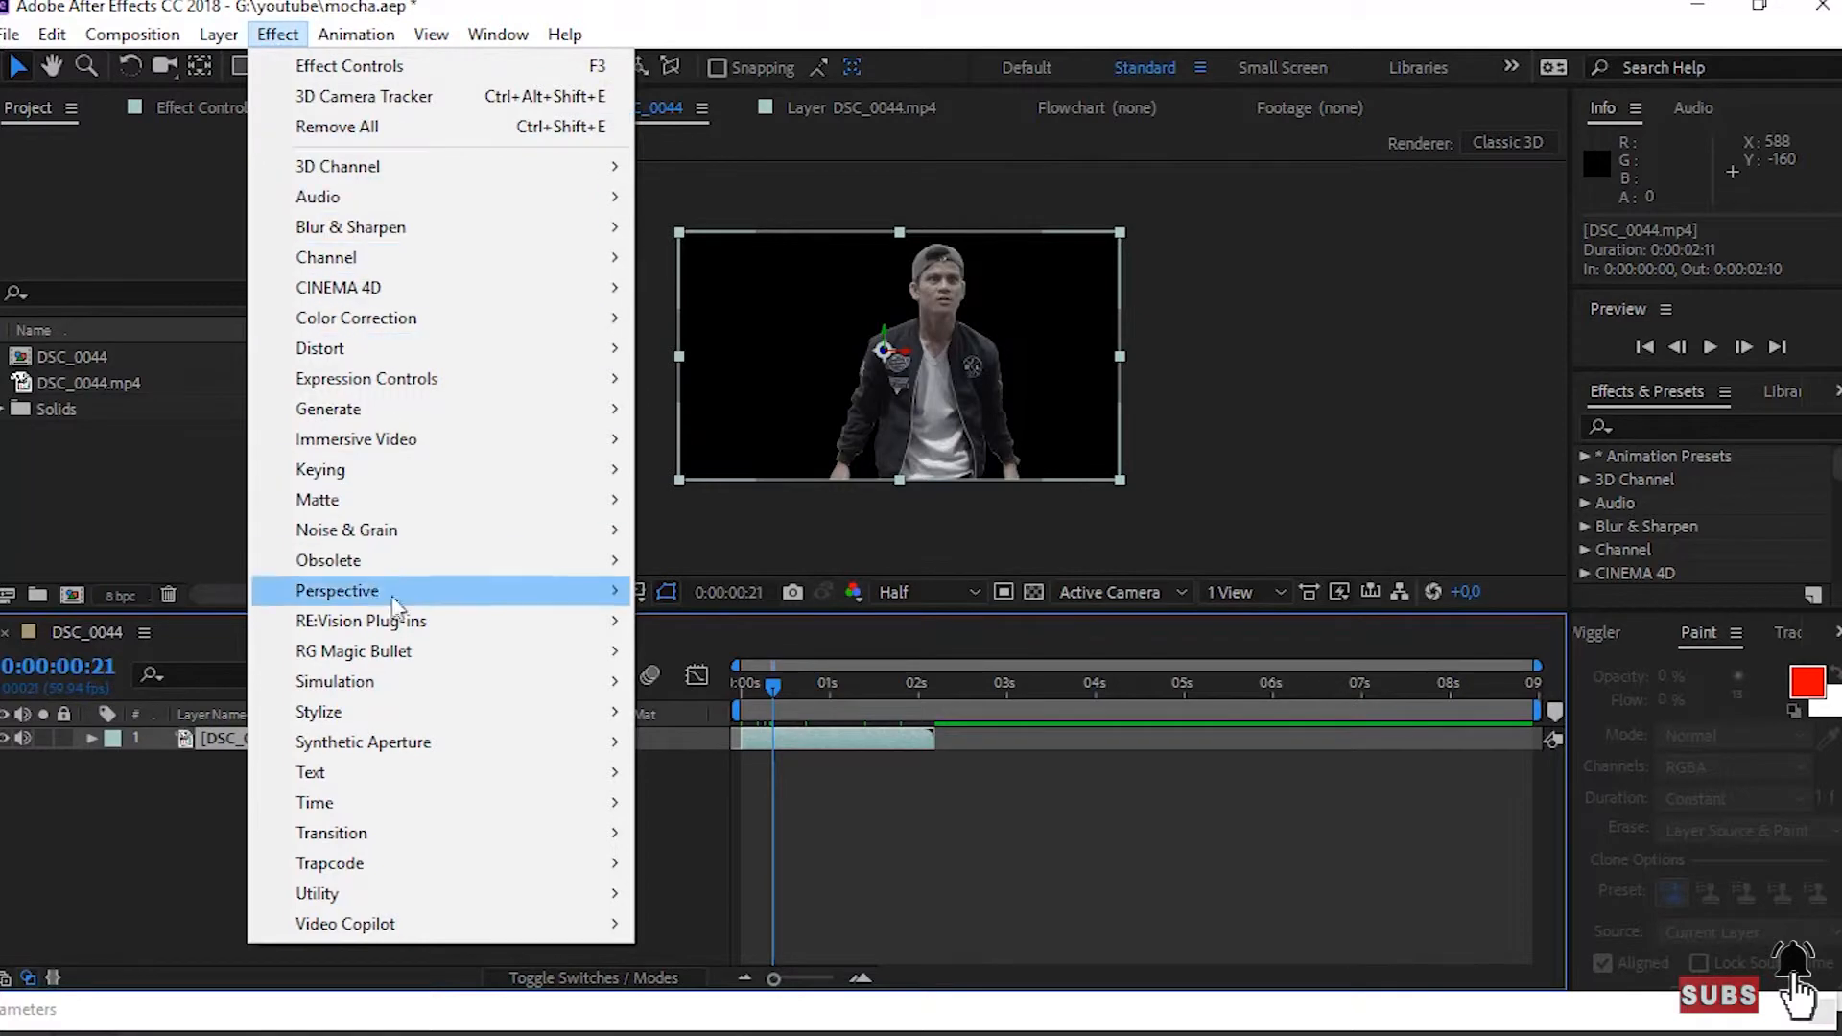
pyautogui.moveTo(219, 34)
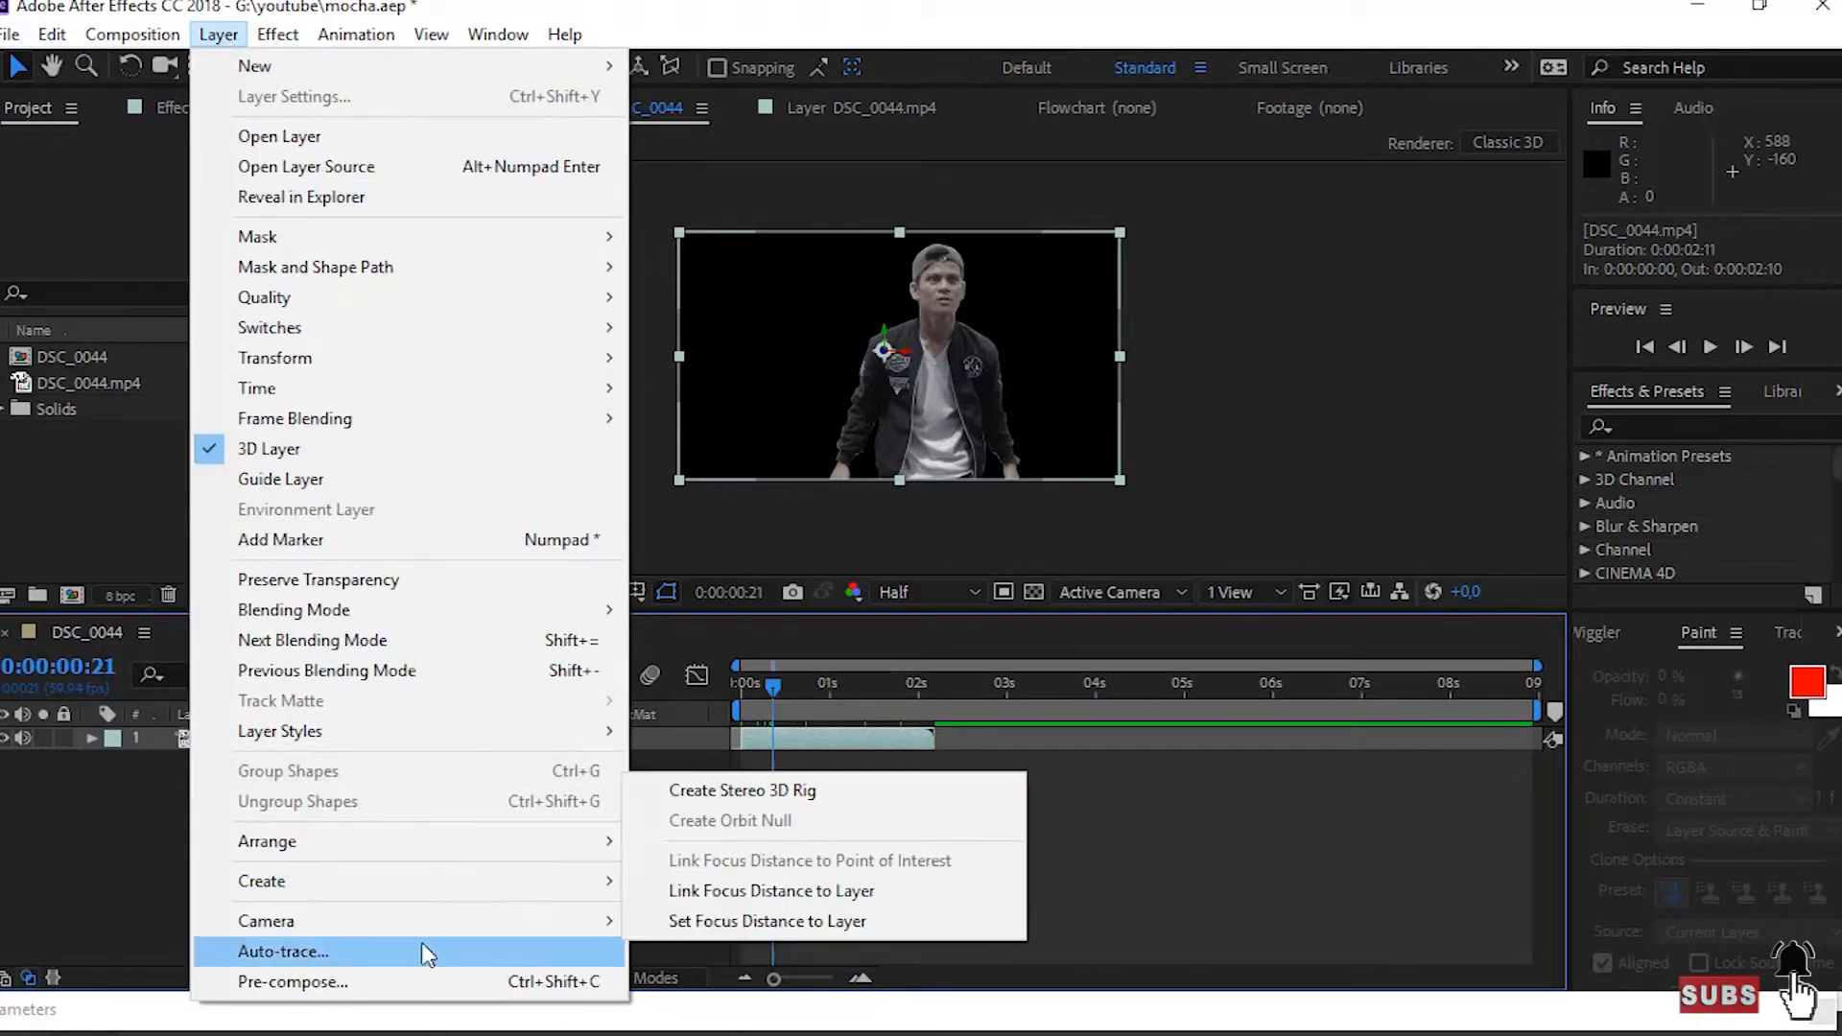
pyautogui.click(425, 950)
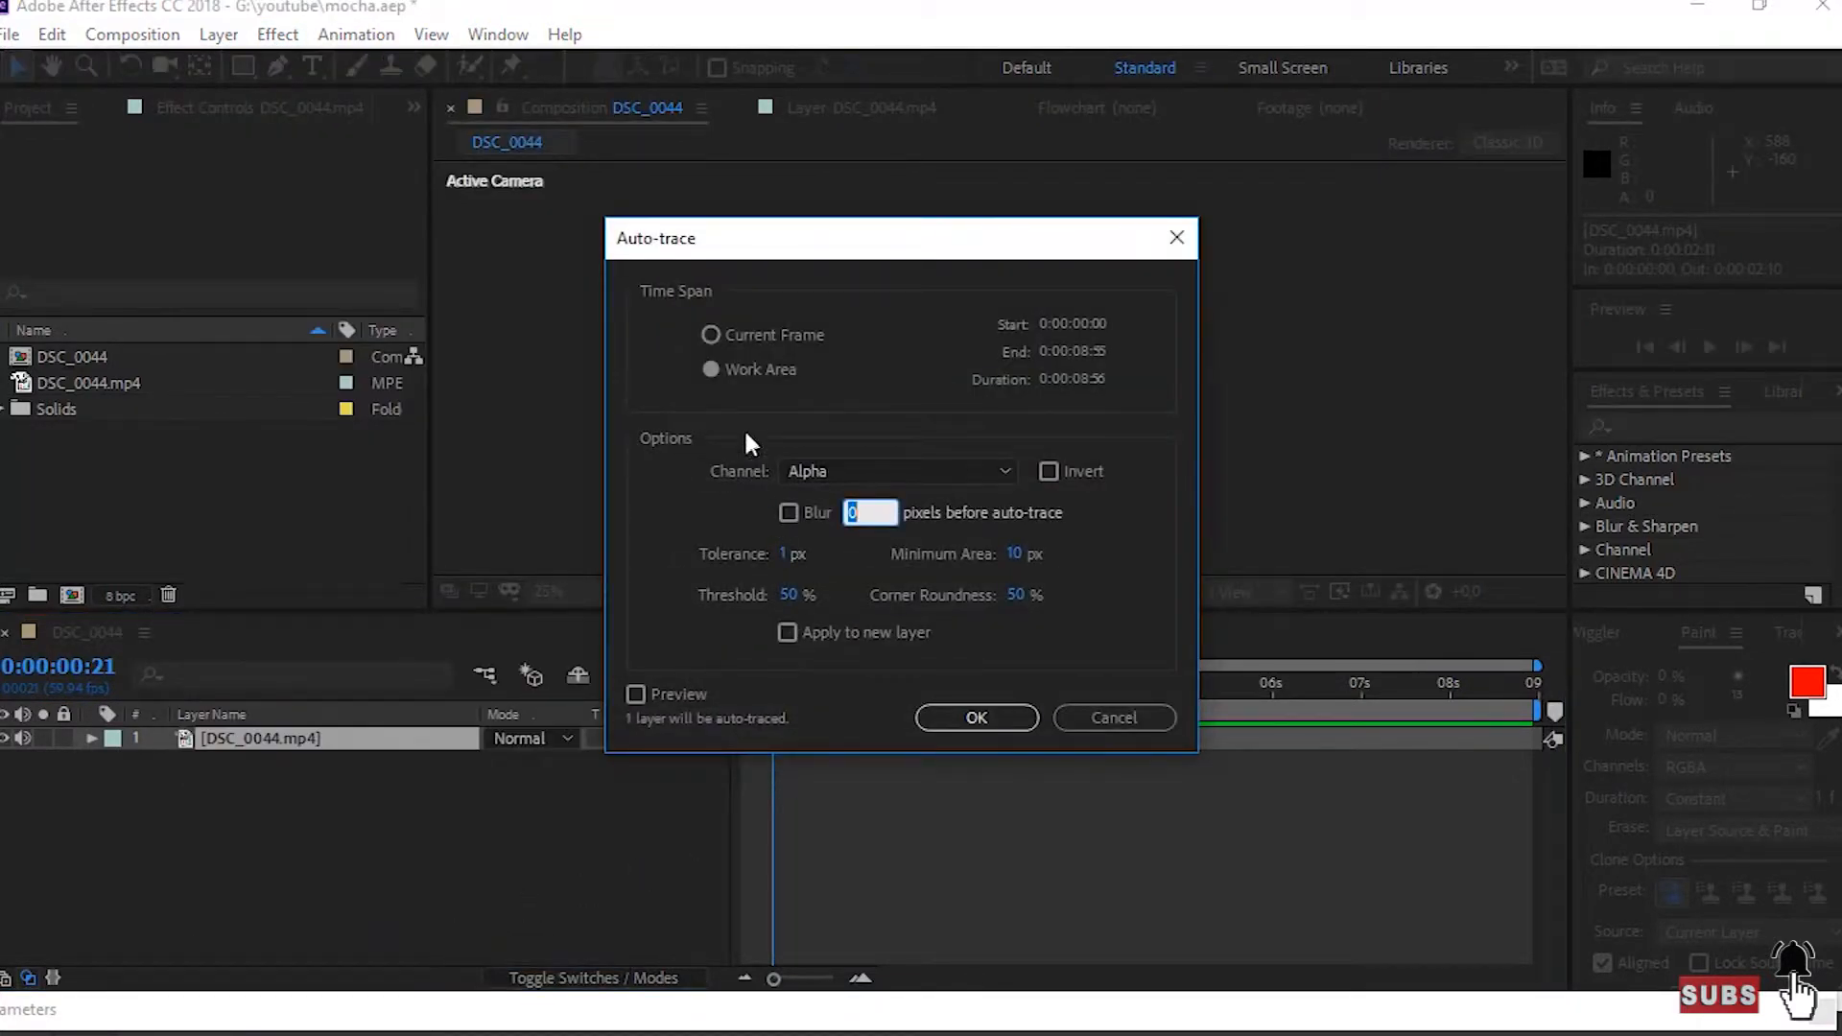
pyautogui.click(711, 370)
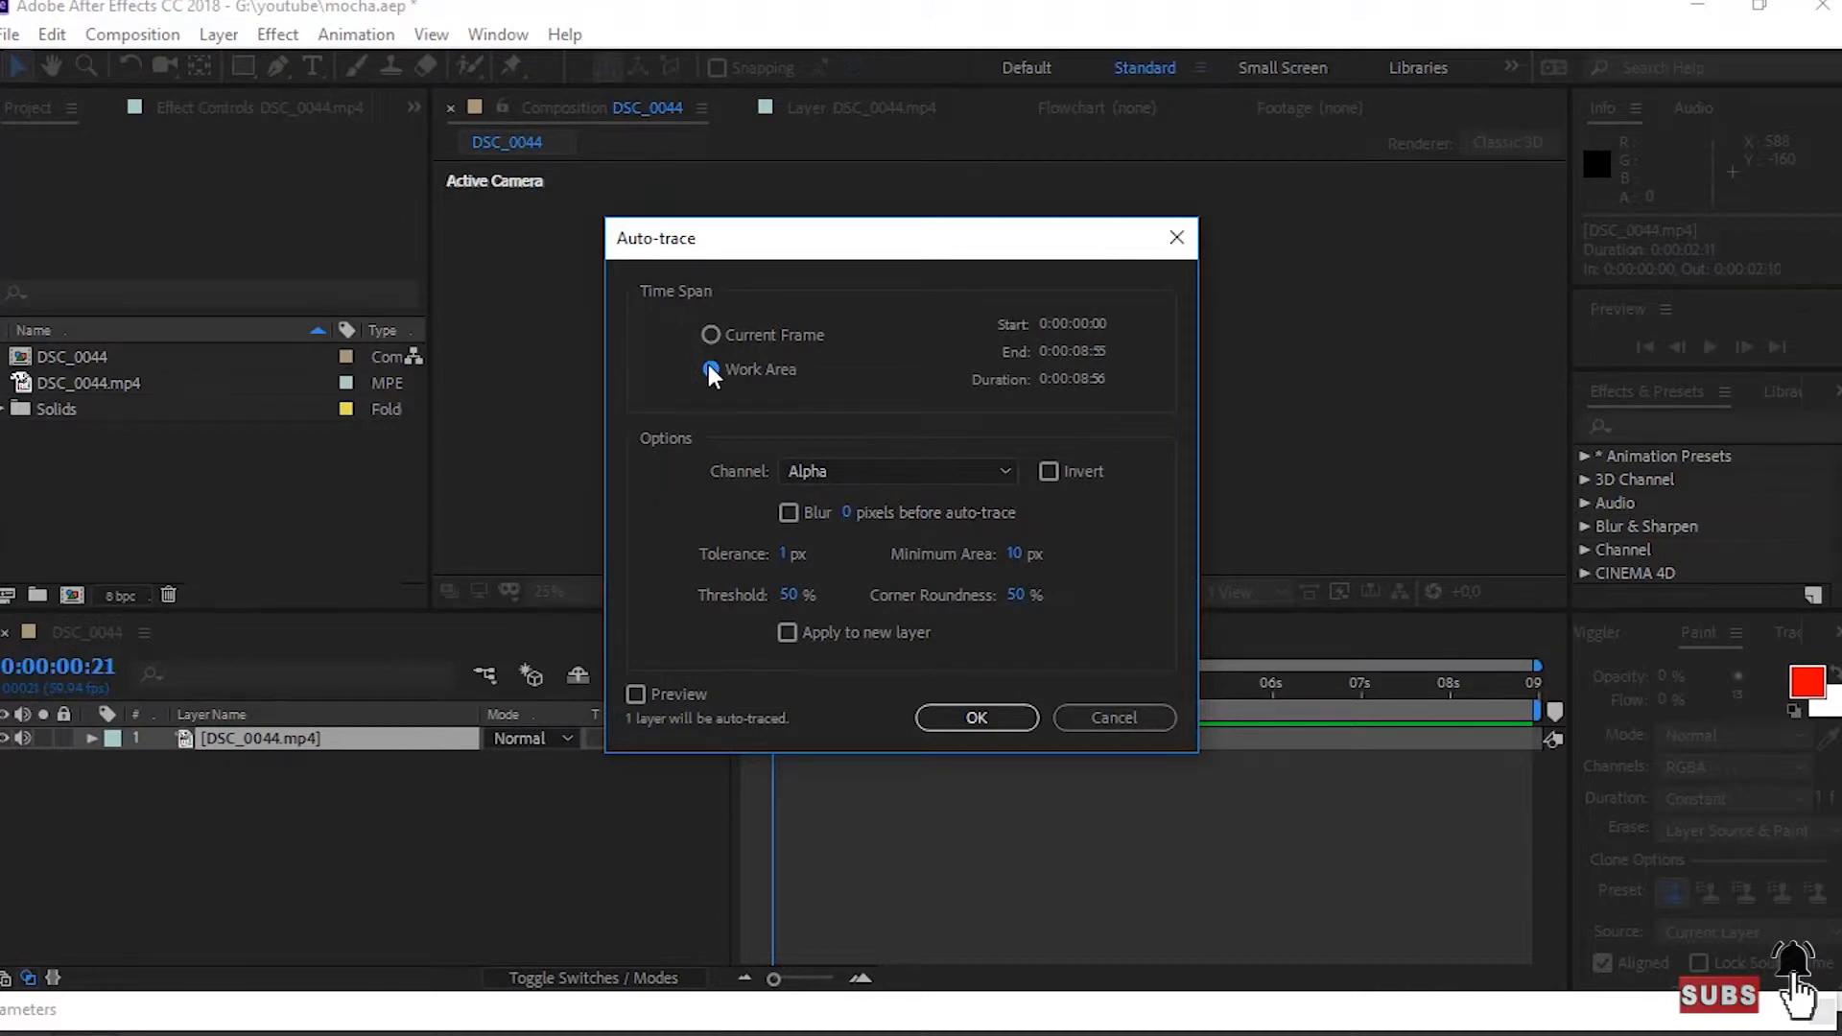
pyautogui.click(975, 718)
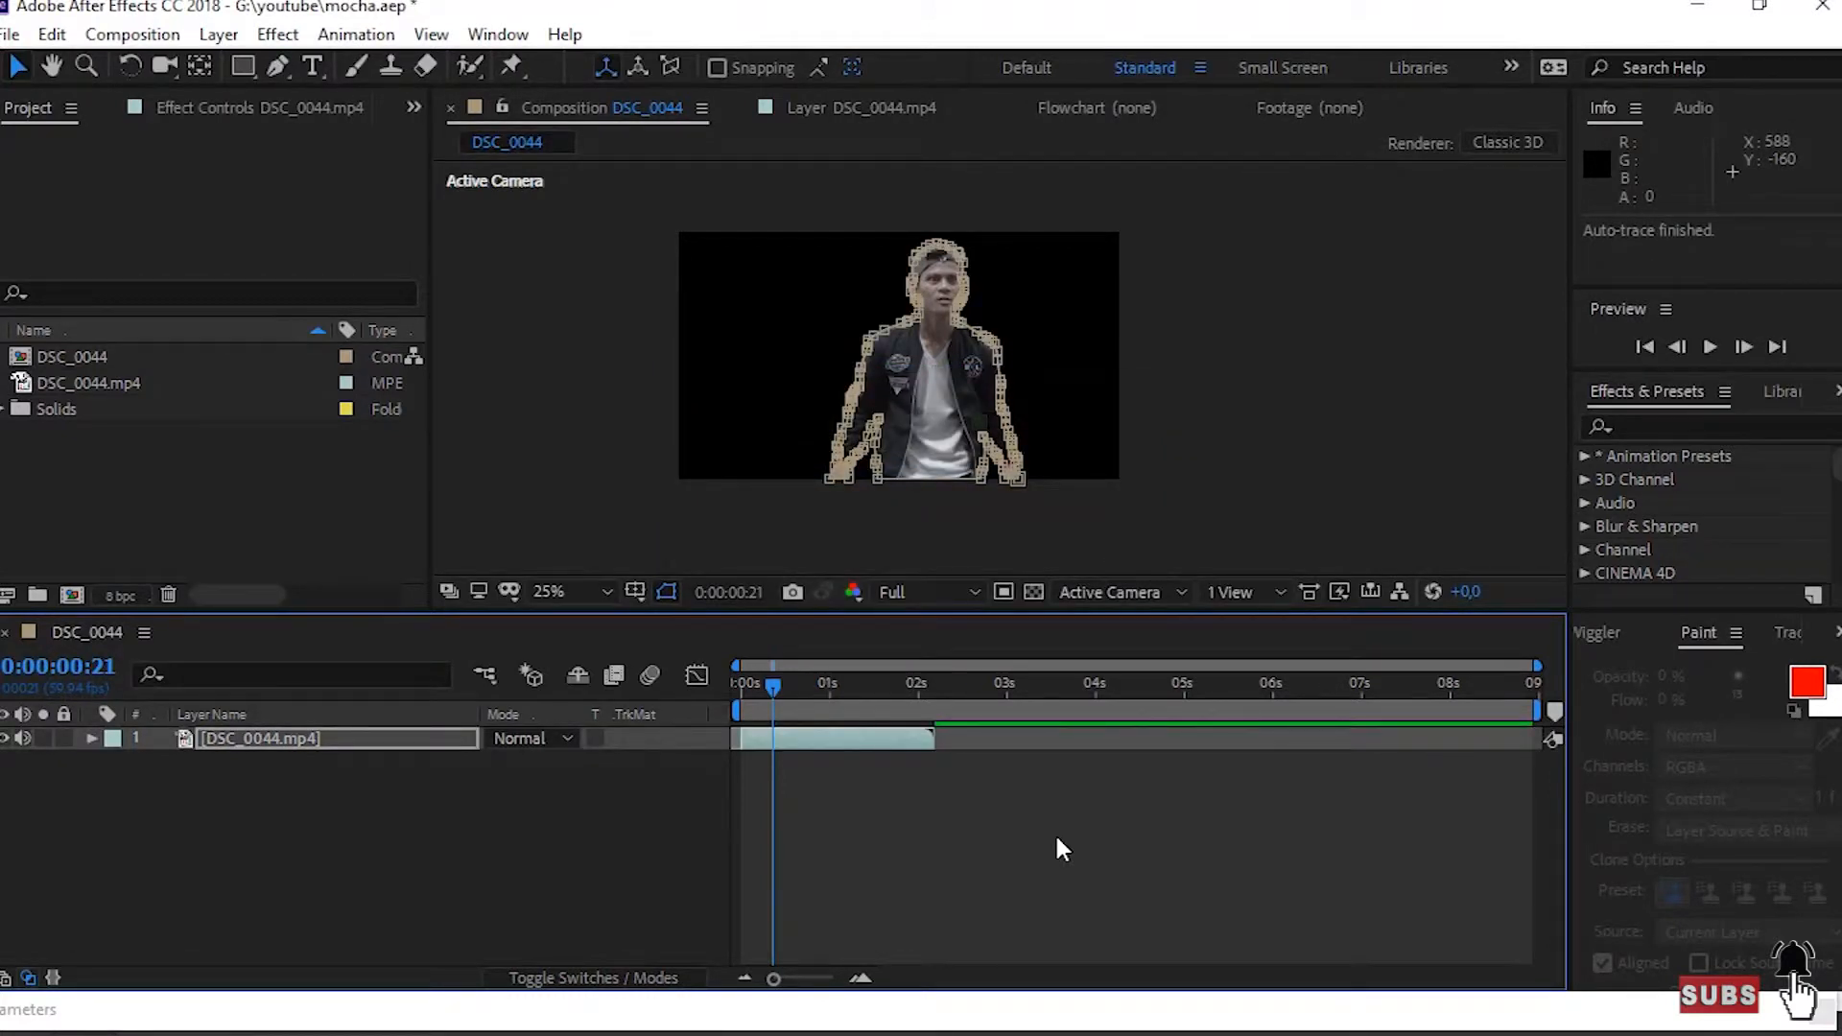
# - Check the traced masks at 0:00:00:52 and delete the whole Effects group from the DSC_0044.mp4 layer
pyautogui.moveTo(774, 686); pyautogui.dragTo(819, 679)
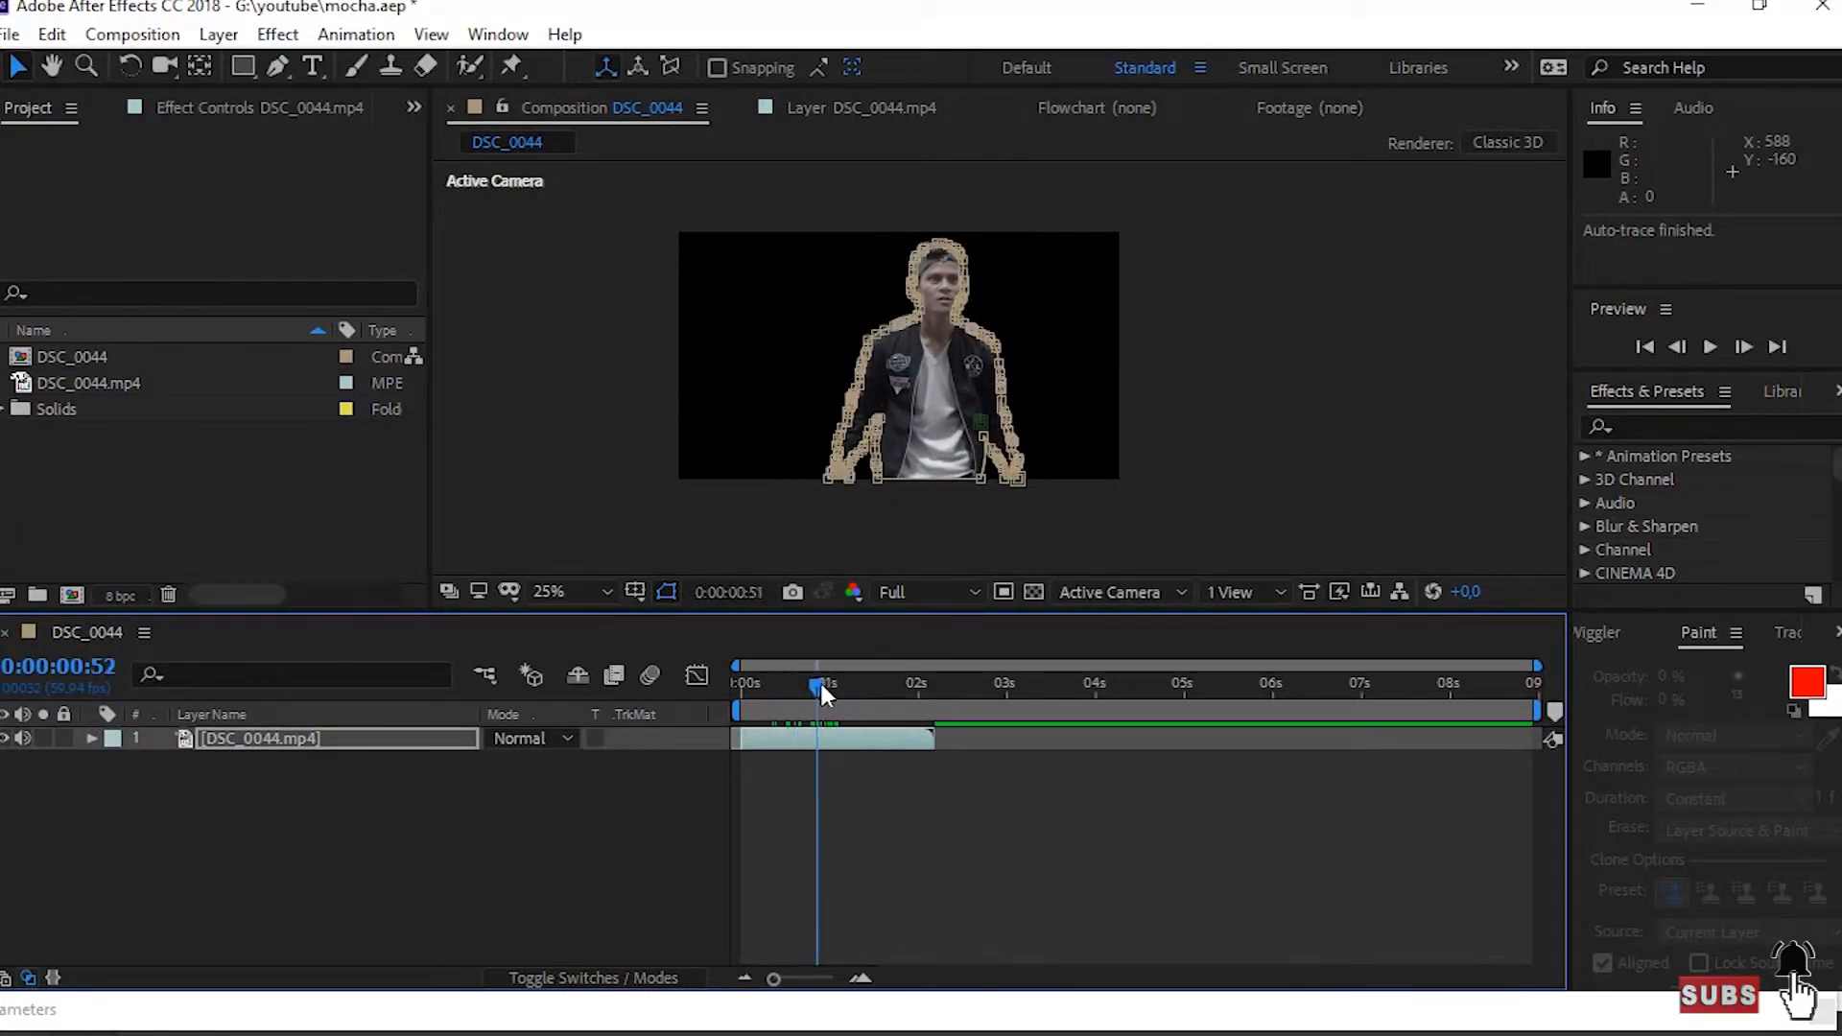
pyautogui.click(93, 738)
pyautogui.click(132, 787)
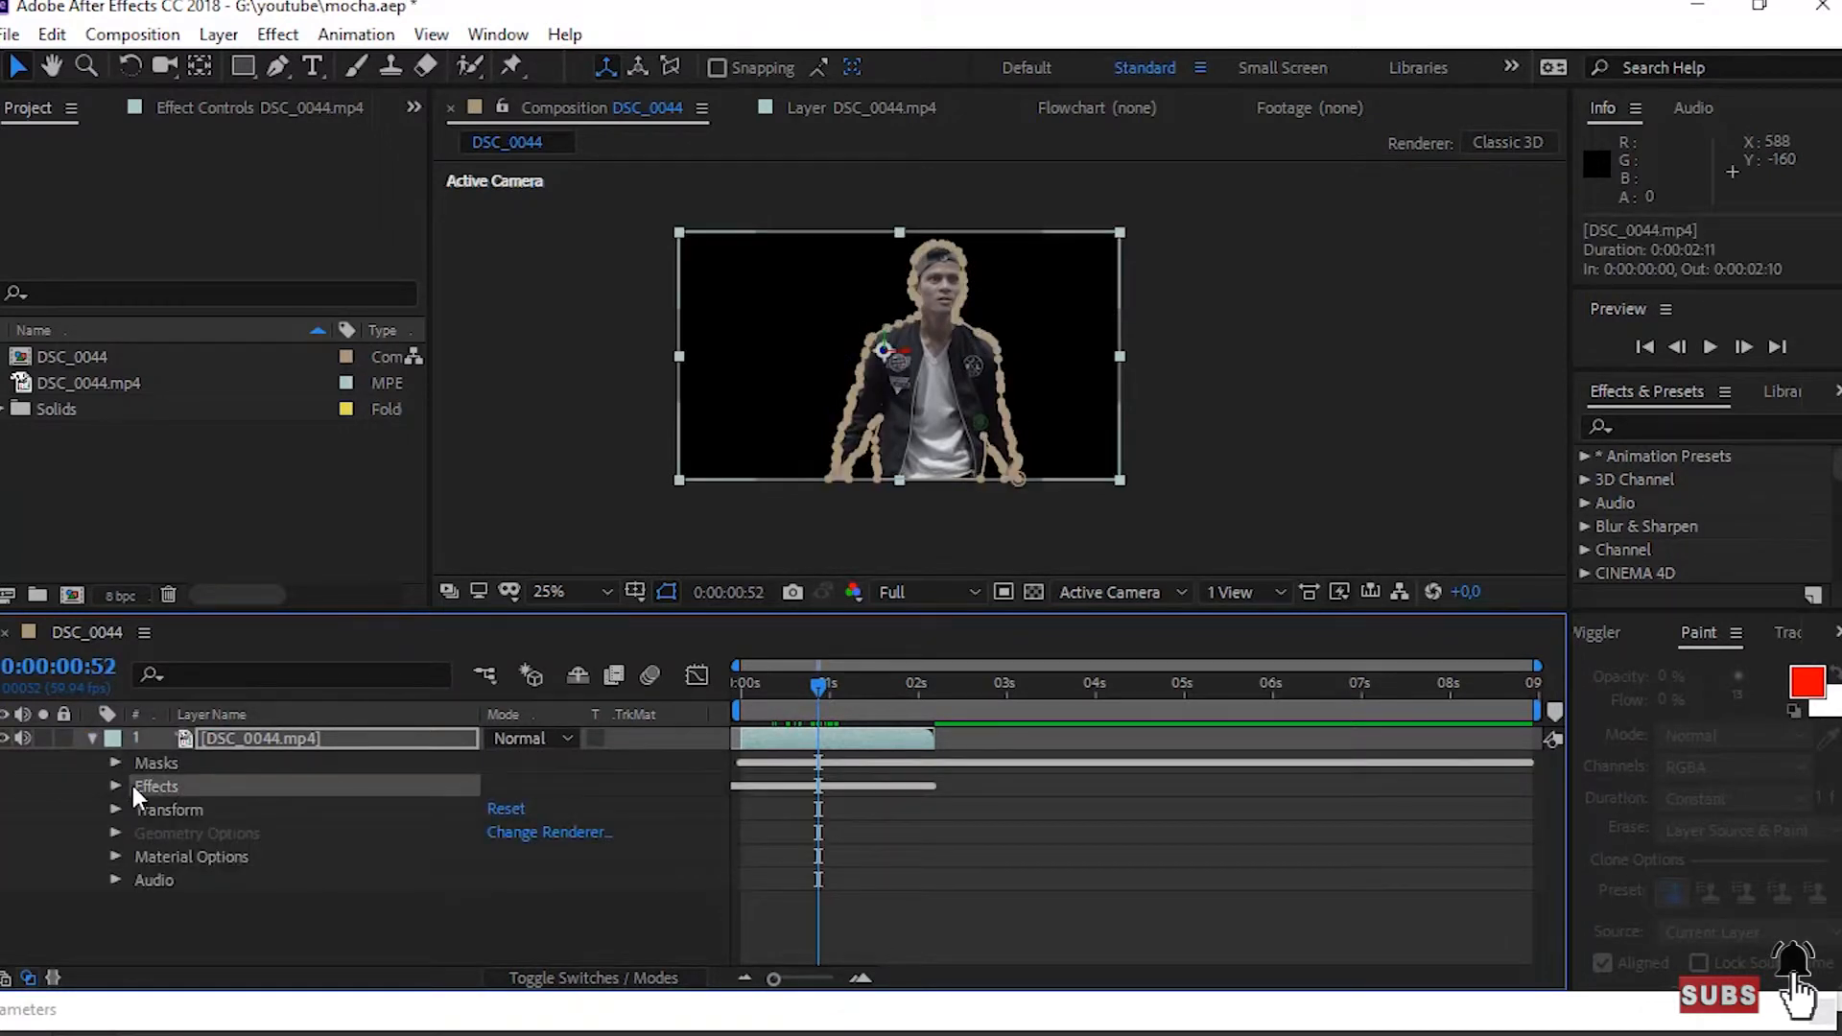
pyautogui.rightClick(133, 791)
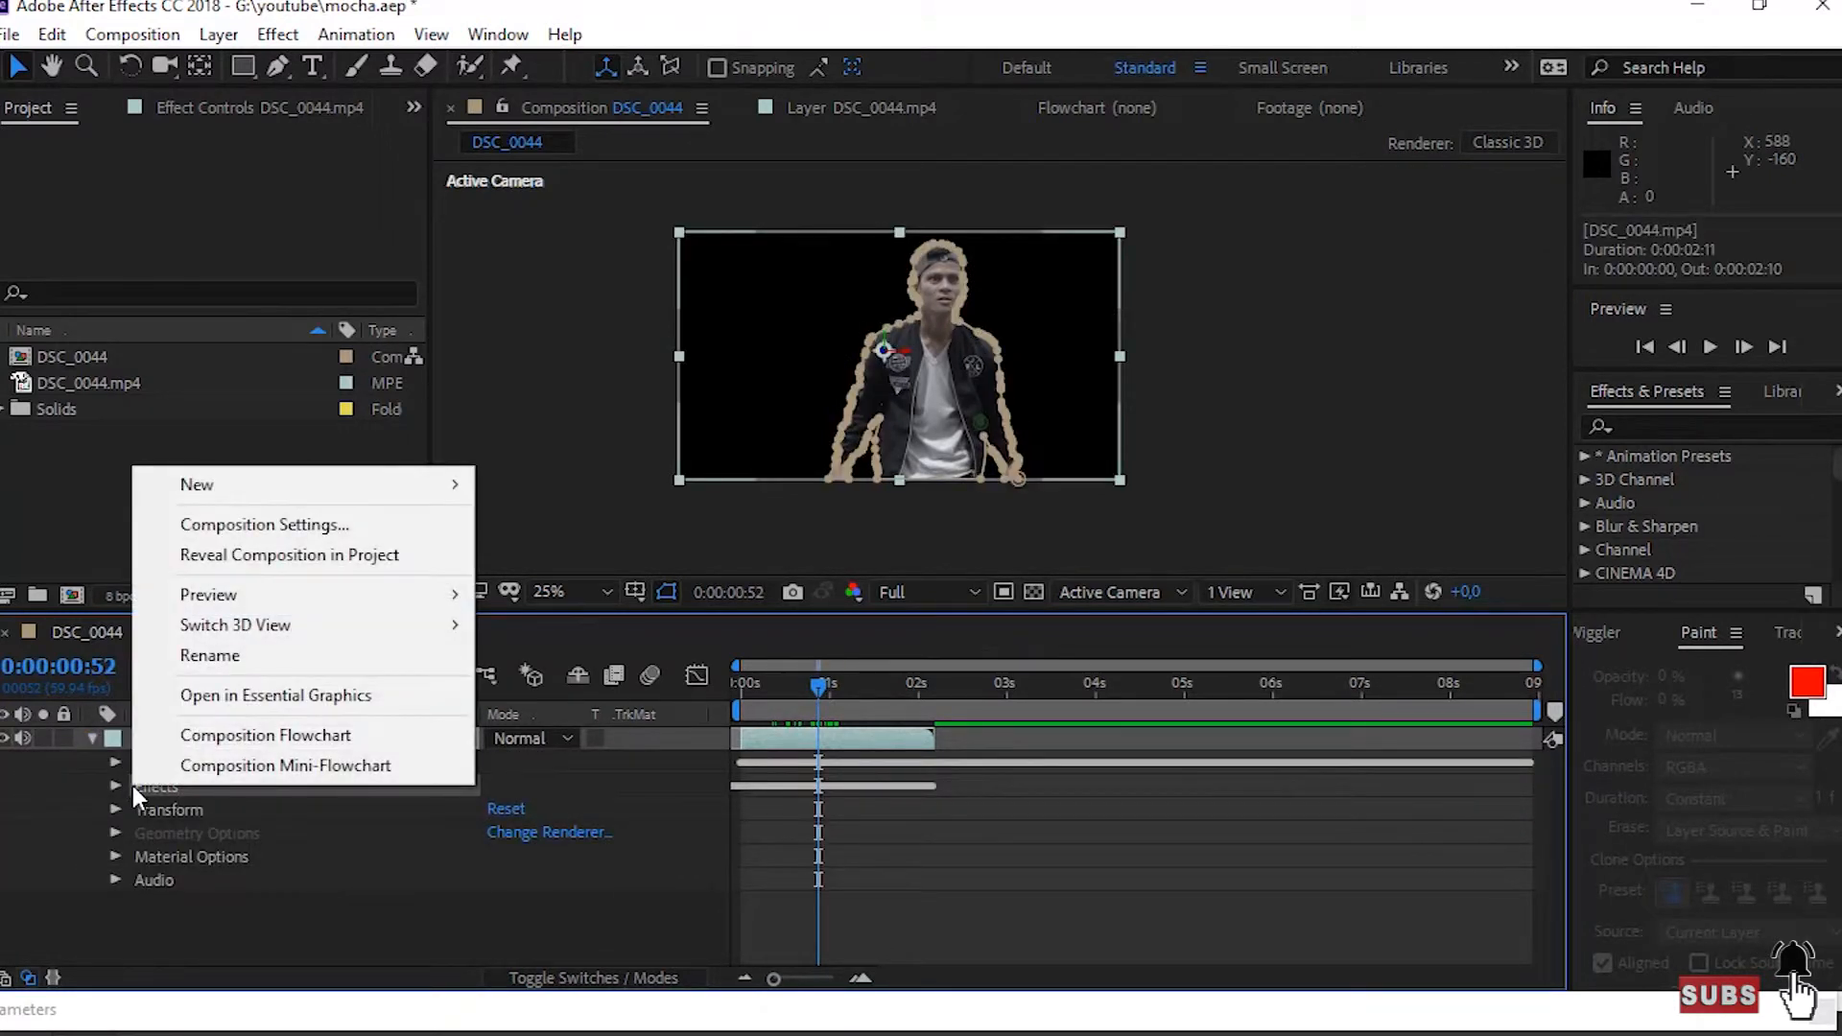
pyautogui.click(134, 787)
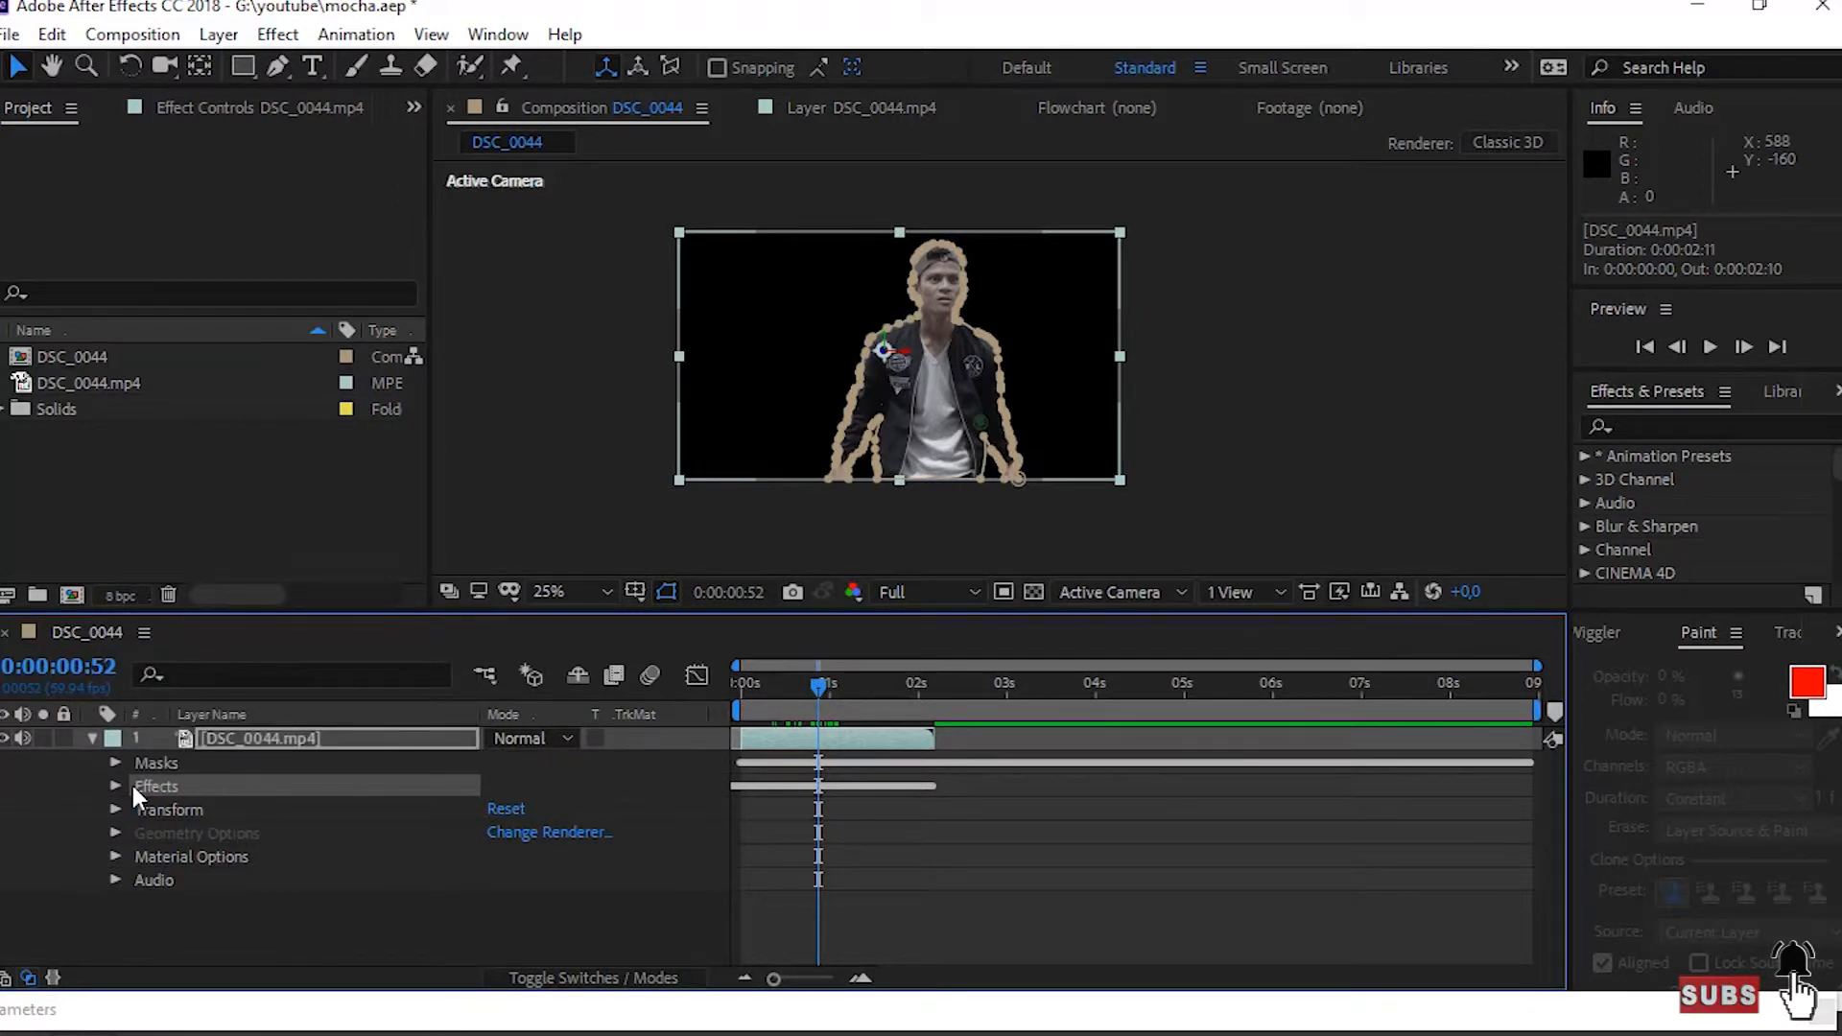
pyautogui.press('Delete')
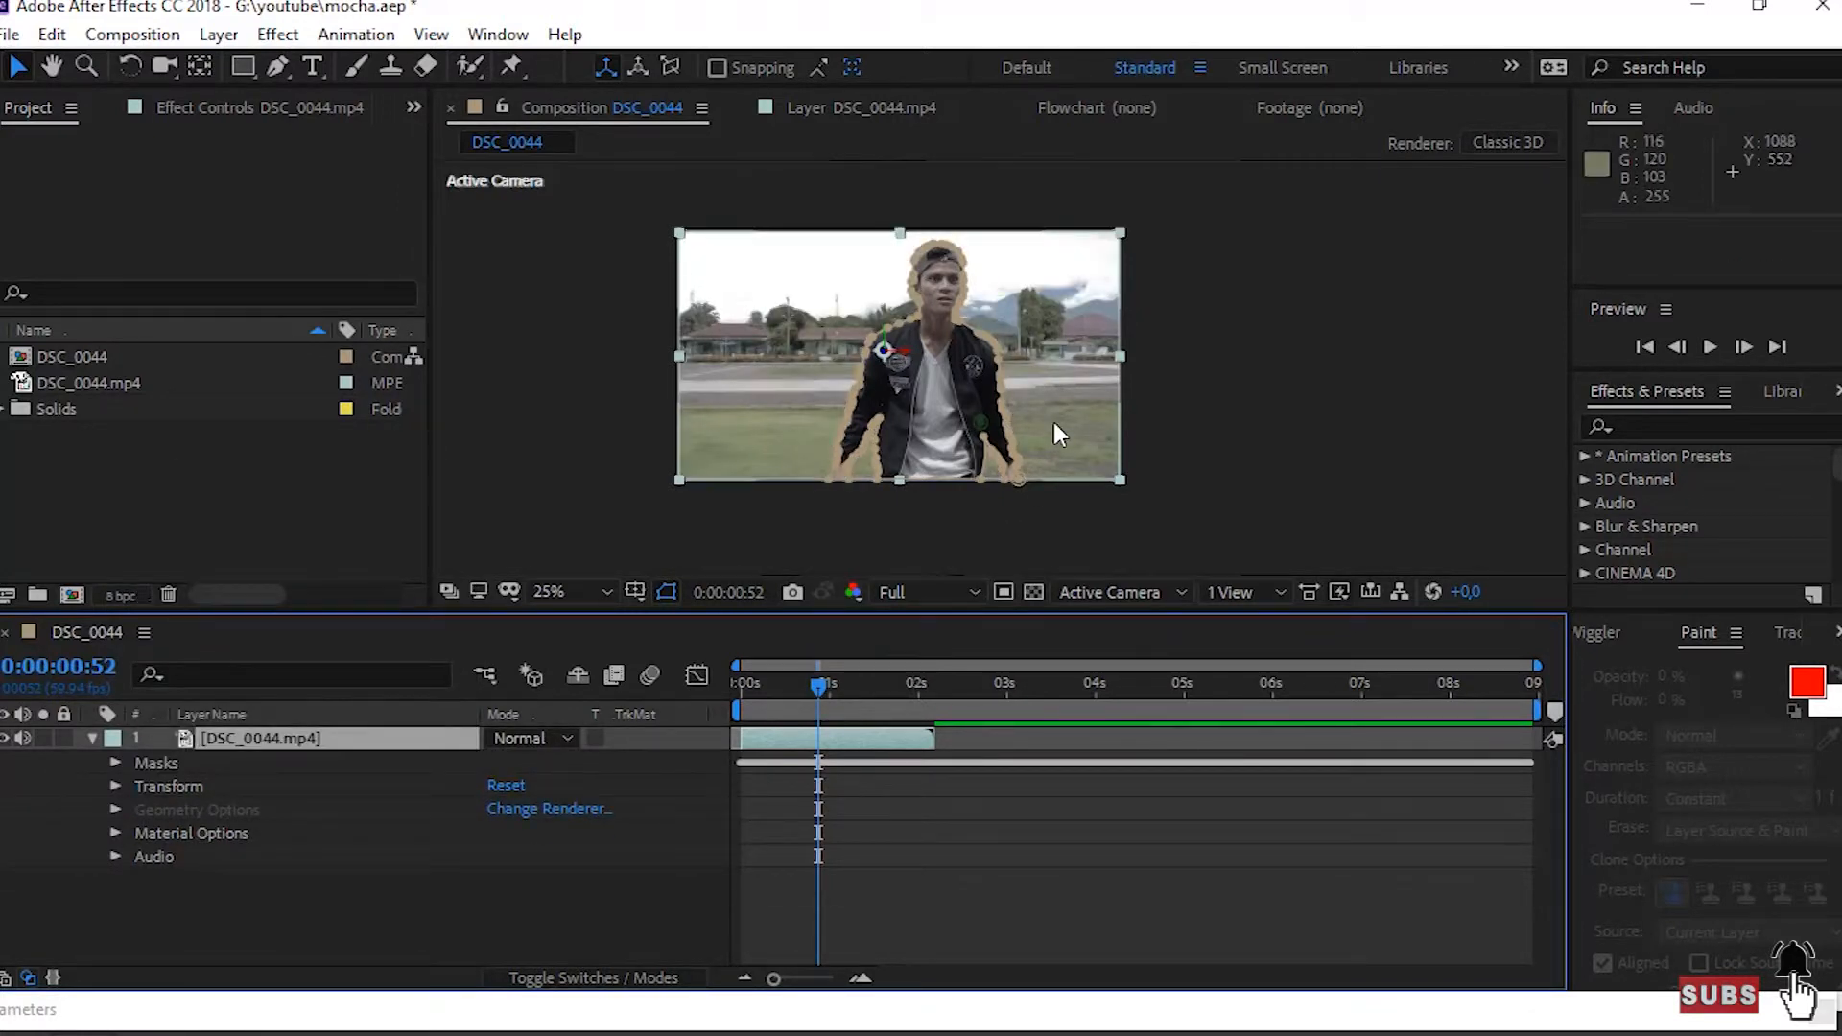
# - Set Mask 1 of the DSC_0044.mp4 layer to Add mode
pyautogui.scroll(2, 1054, 422)
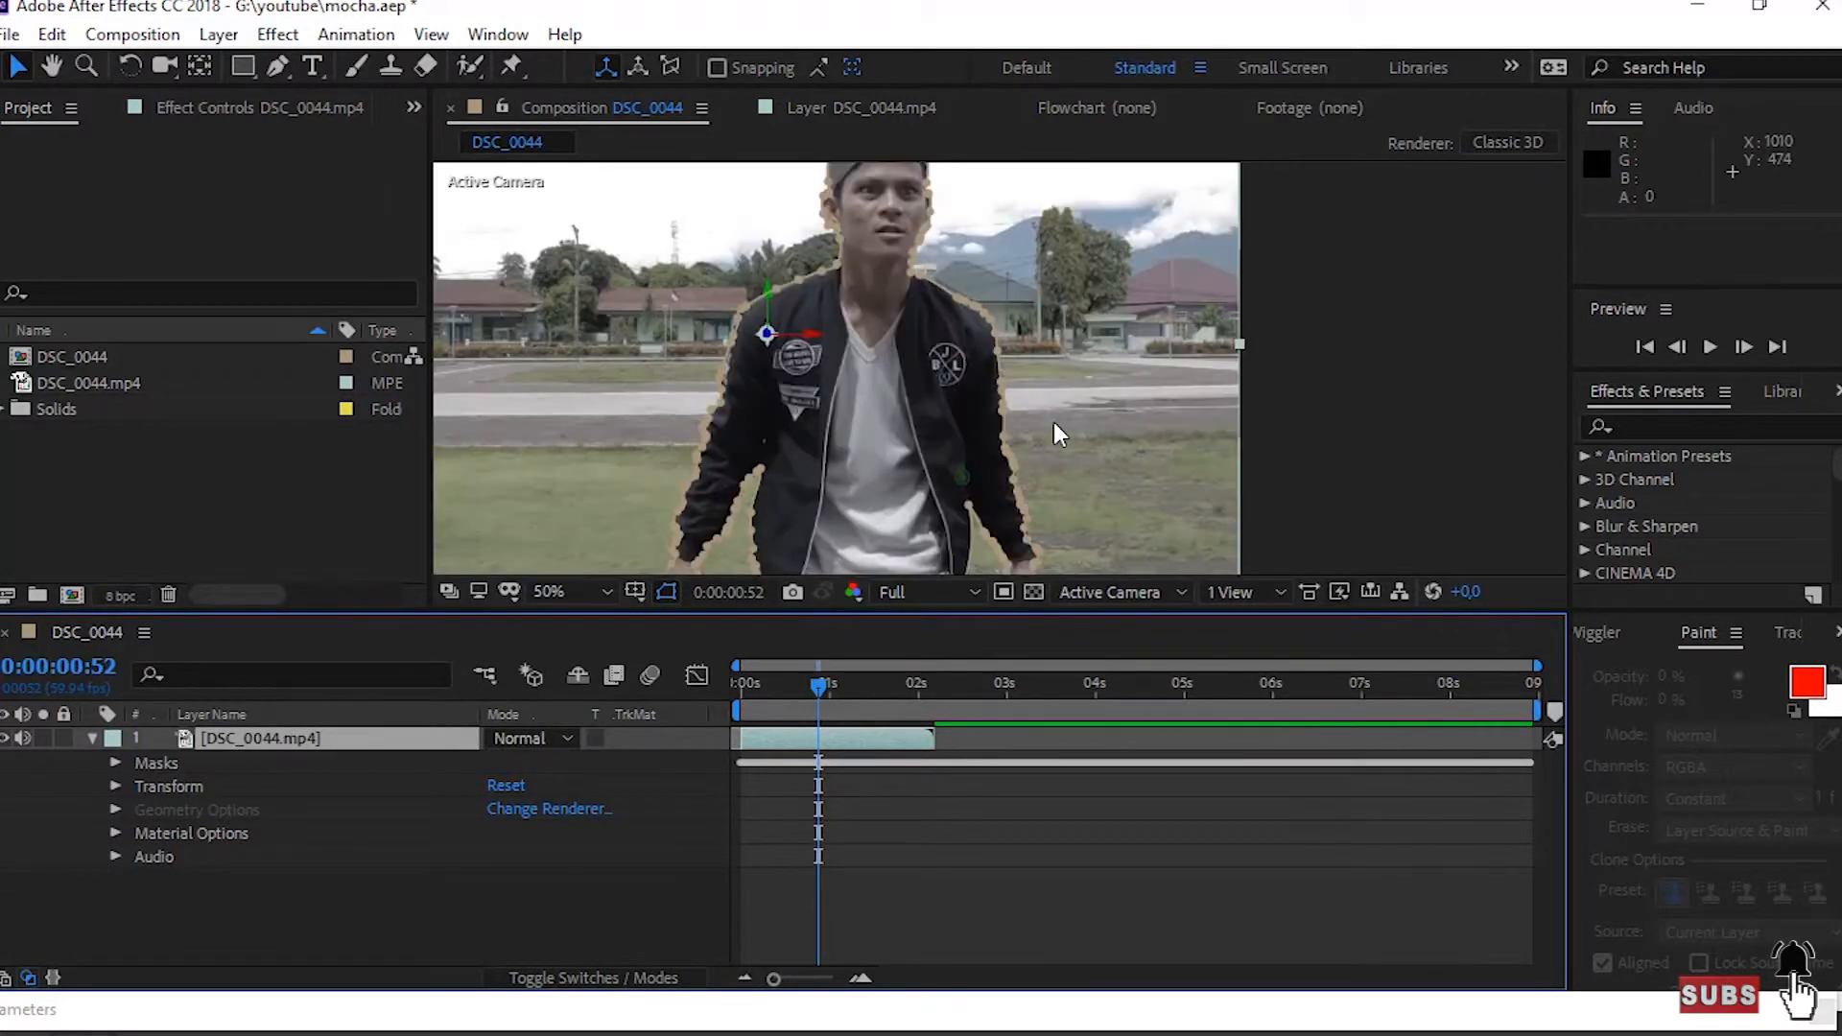
pyautogui.click(113, 763)
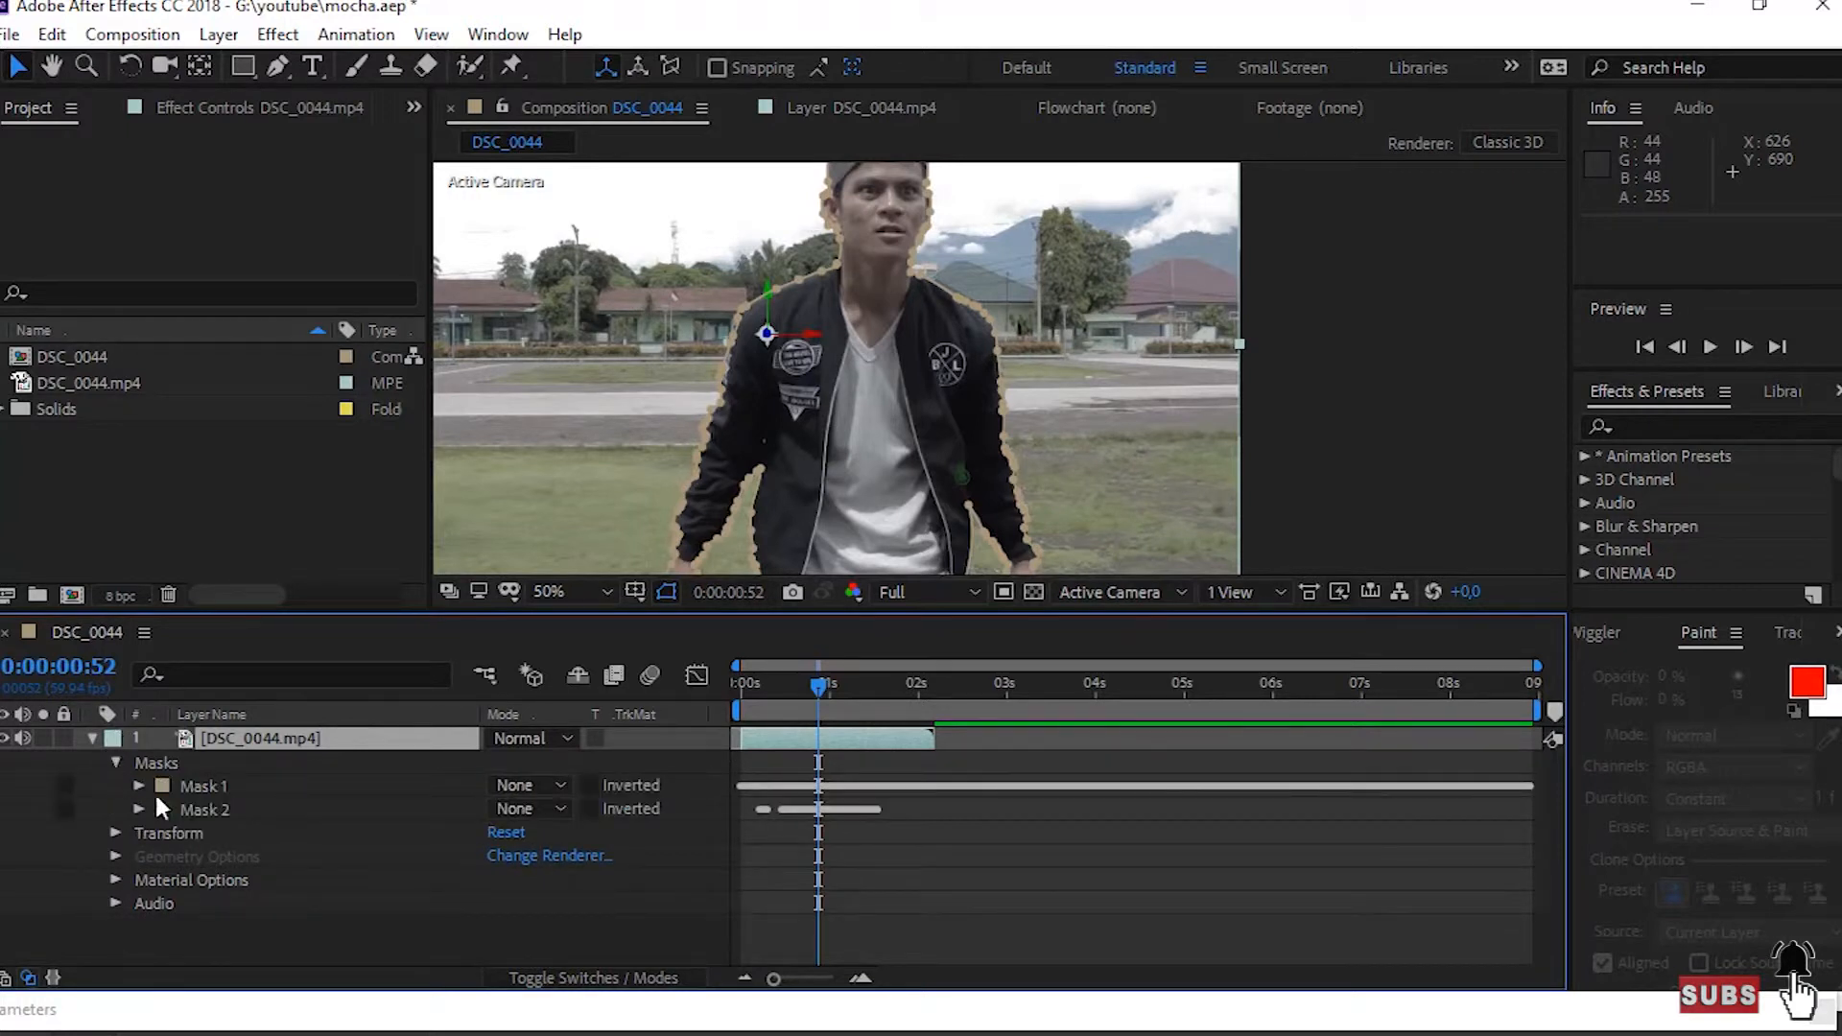
pyautogui.click(515, 786)
pyautogui.click(576, 615)
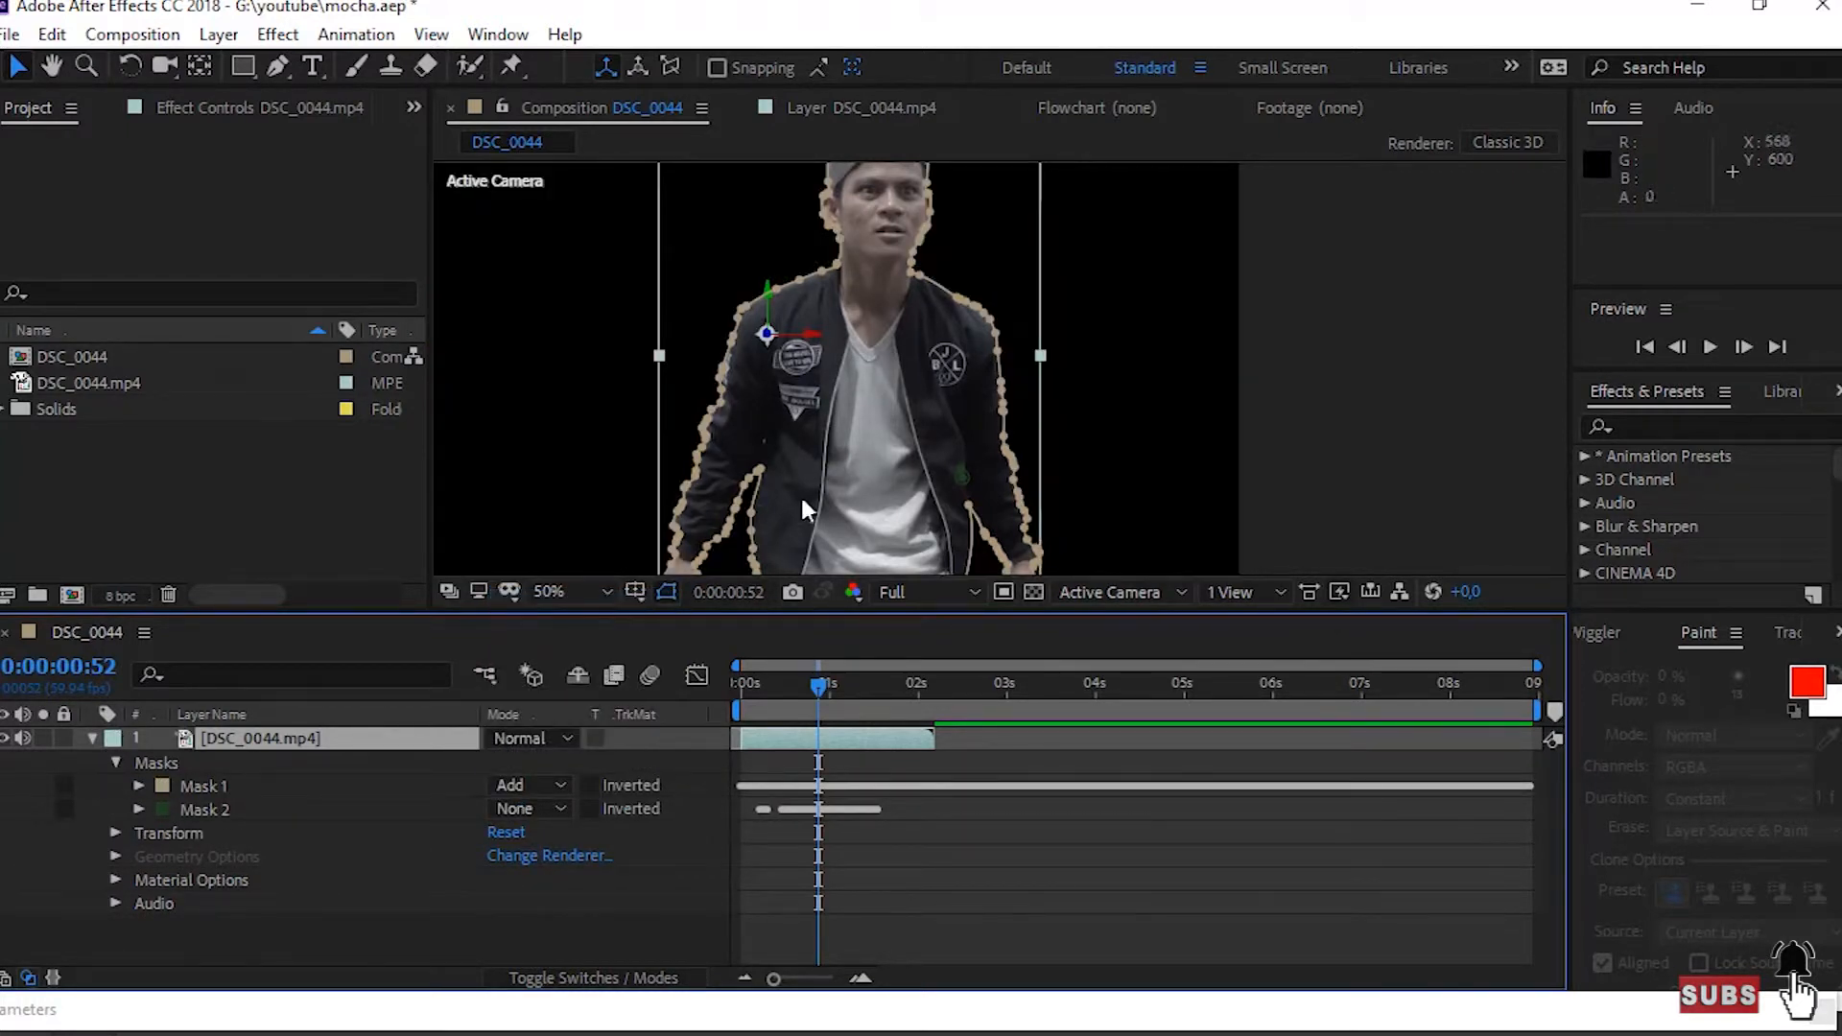
pyautogui.click(906, 835)
# - Preview the masked man between about 0:00:00:17 and 0:00:01:46 in an enlarged composition view
pyautogui.moveTo(831, 688); pyautogui.dragTo(785, 687)
pyautogui.click(832, 685)
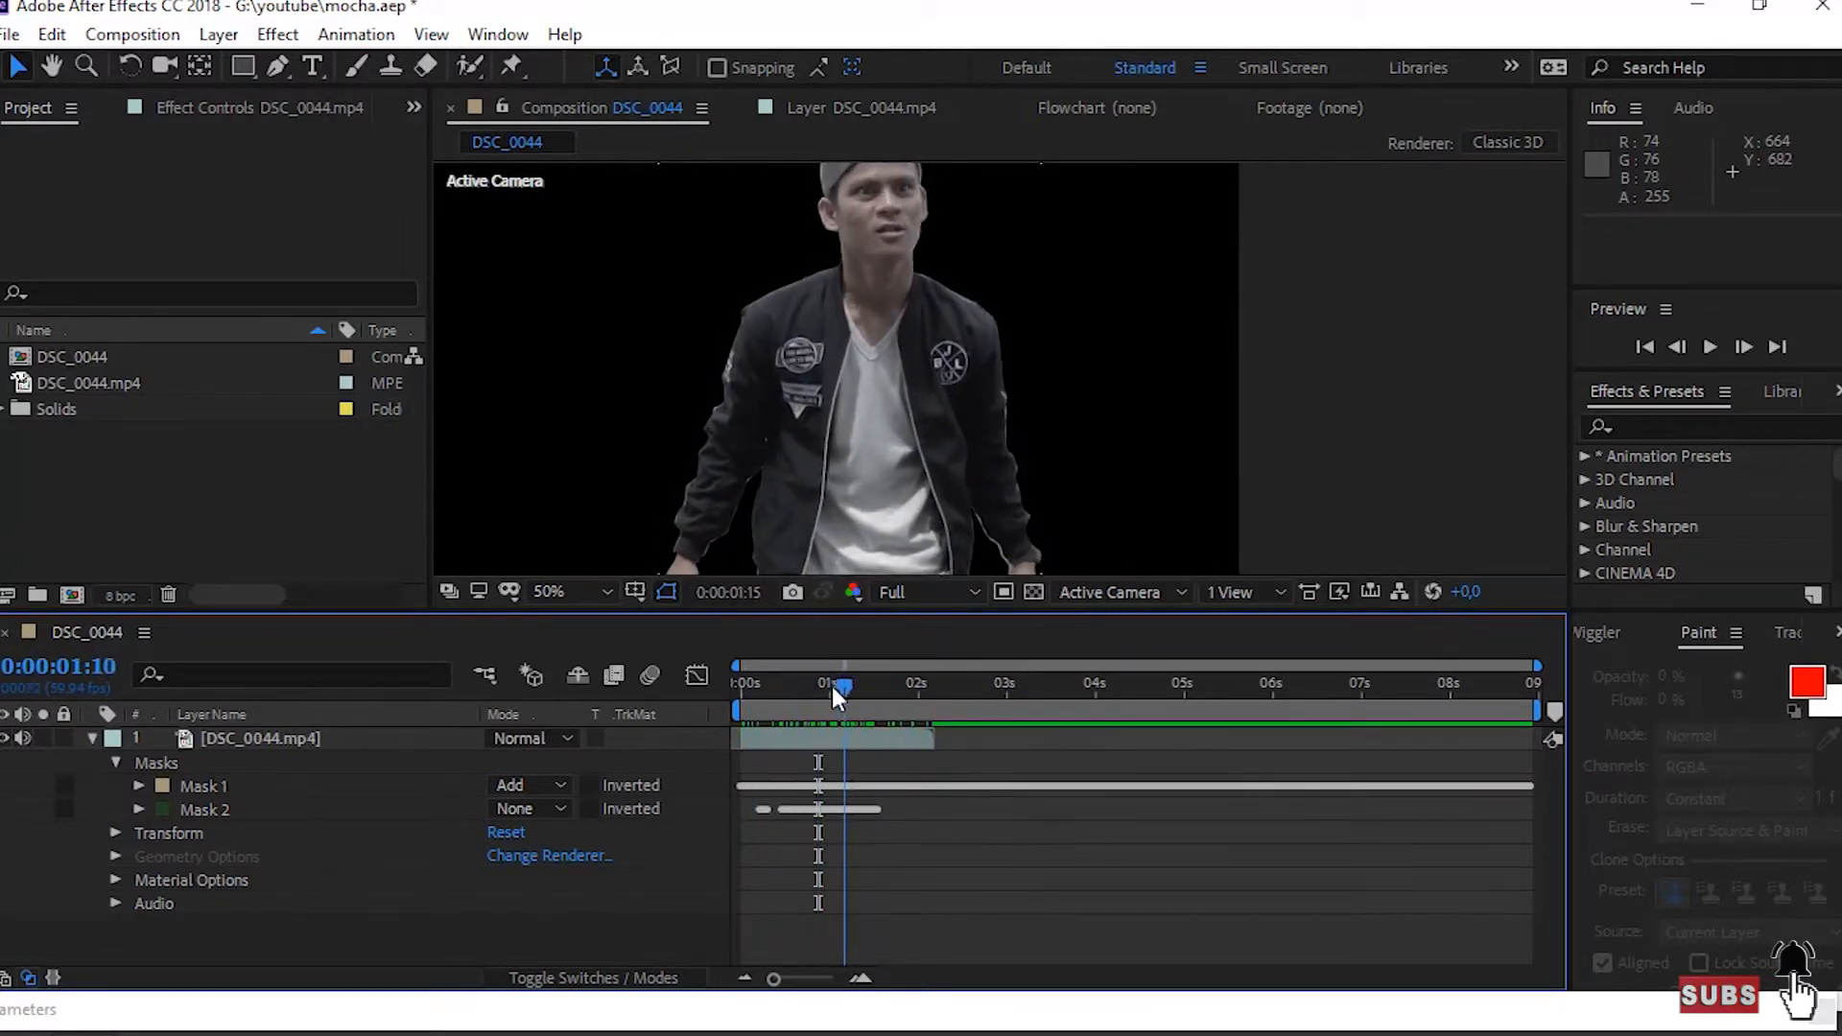
pyautogui.moveTo(832, 687); pyautogui.dragTo(770, 673)
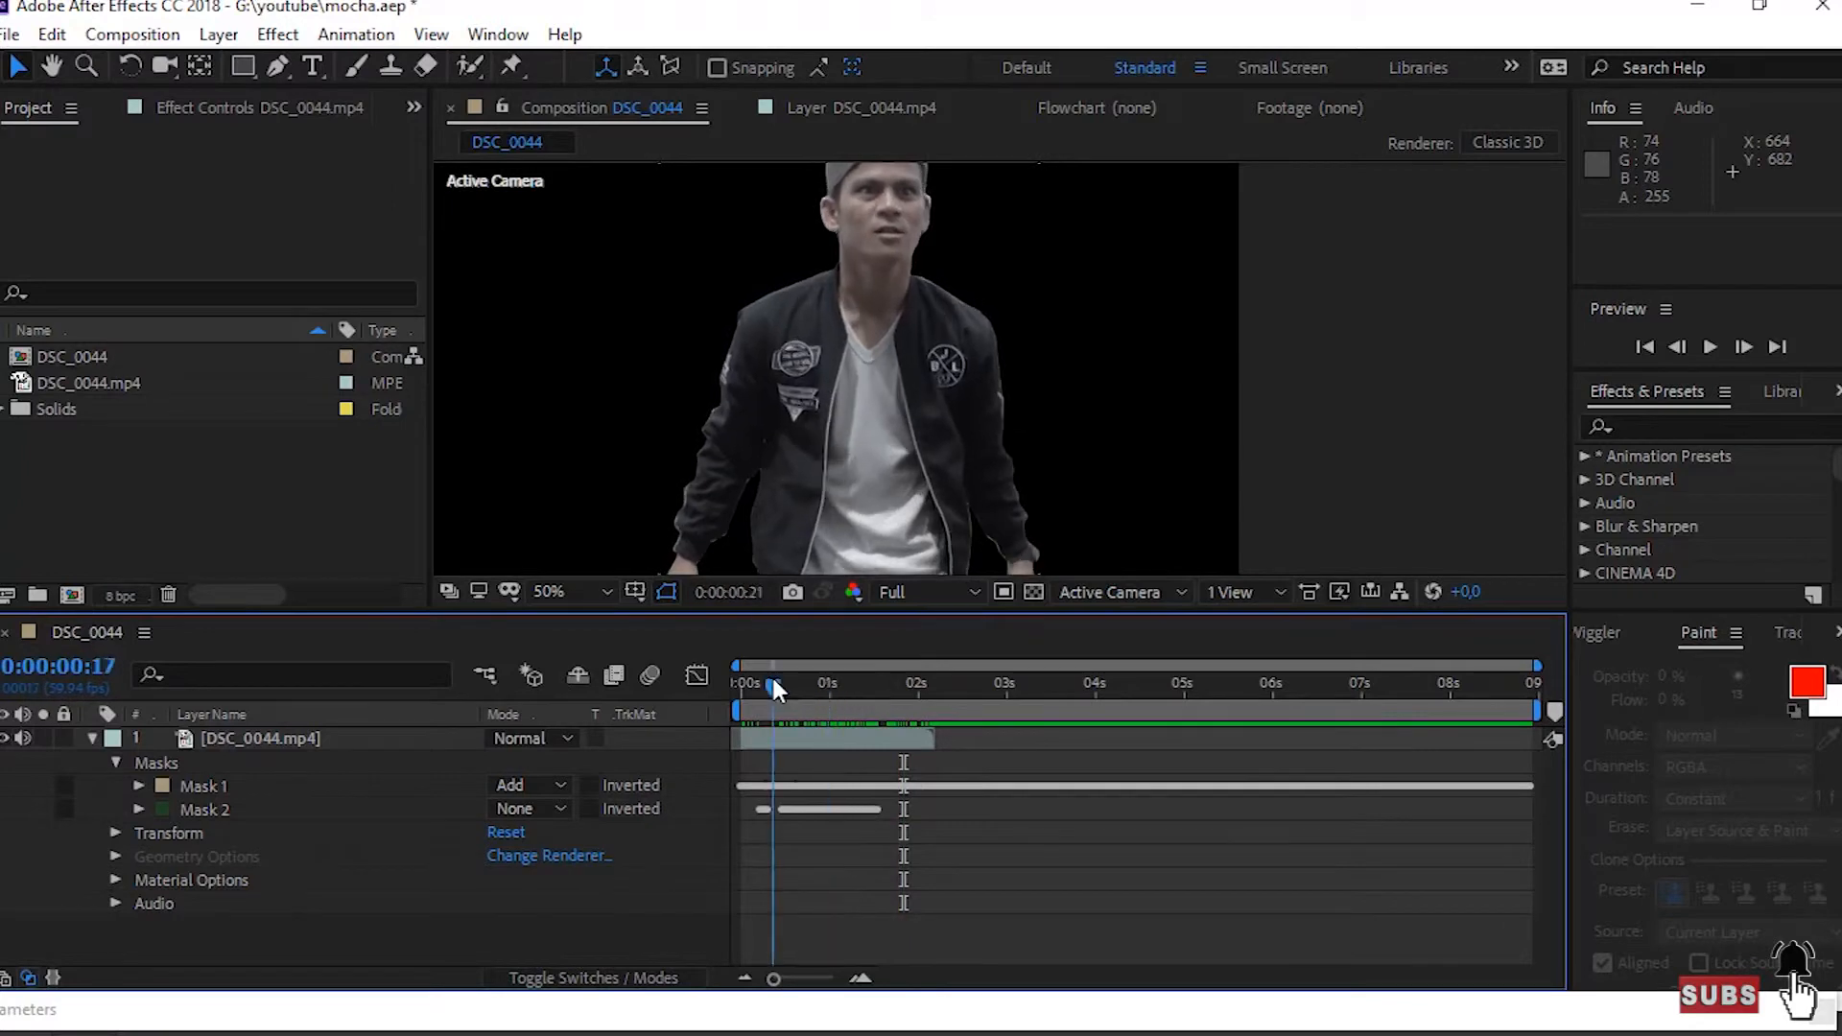
pyautogui.scroll(-2, 895, 477)
pyautogui.scroll(2, 895, 477)
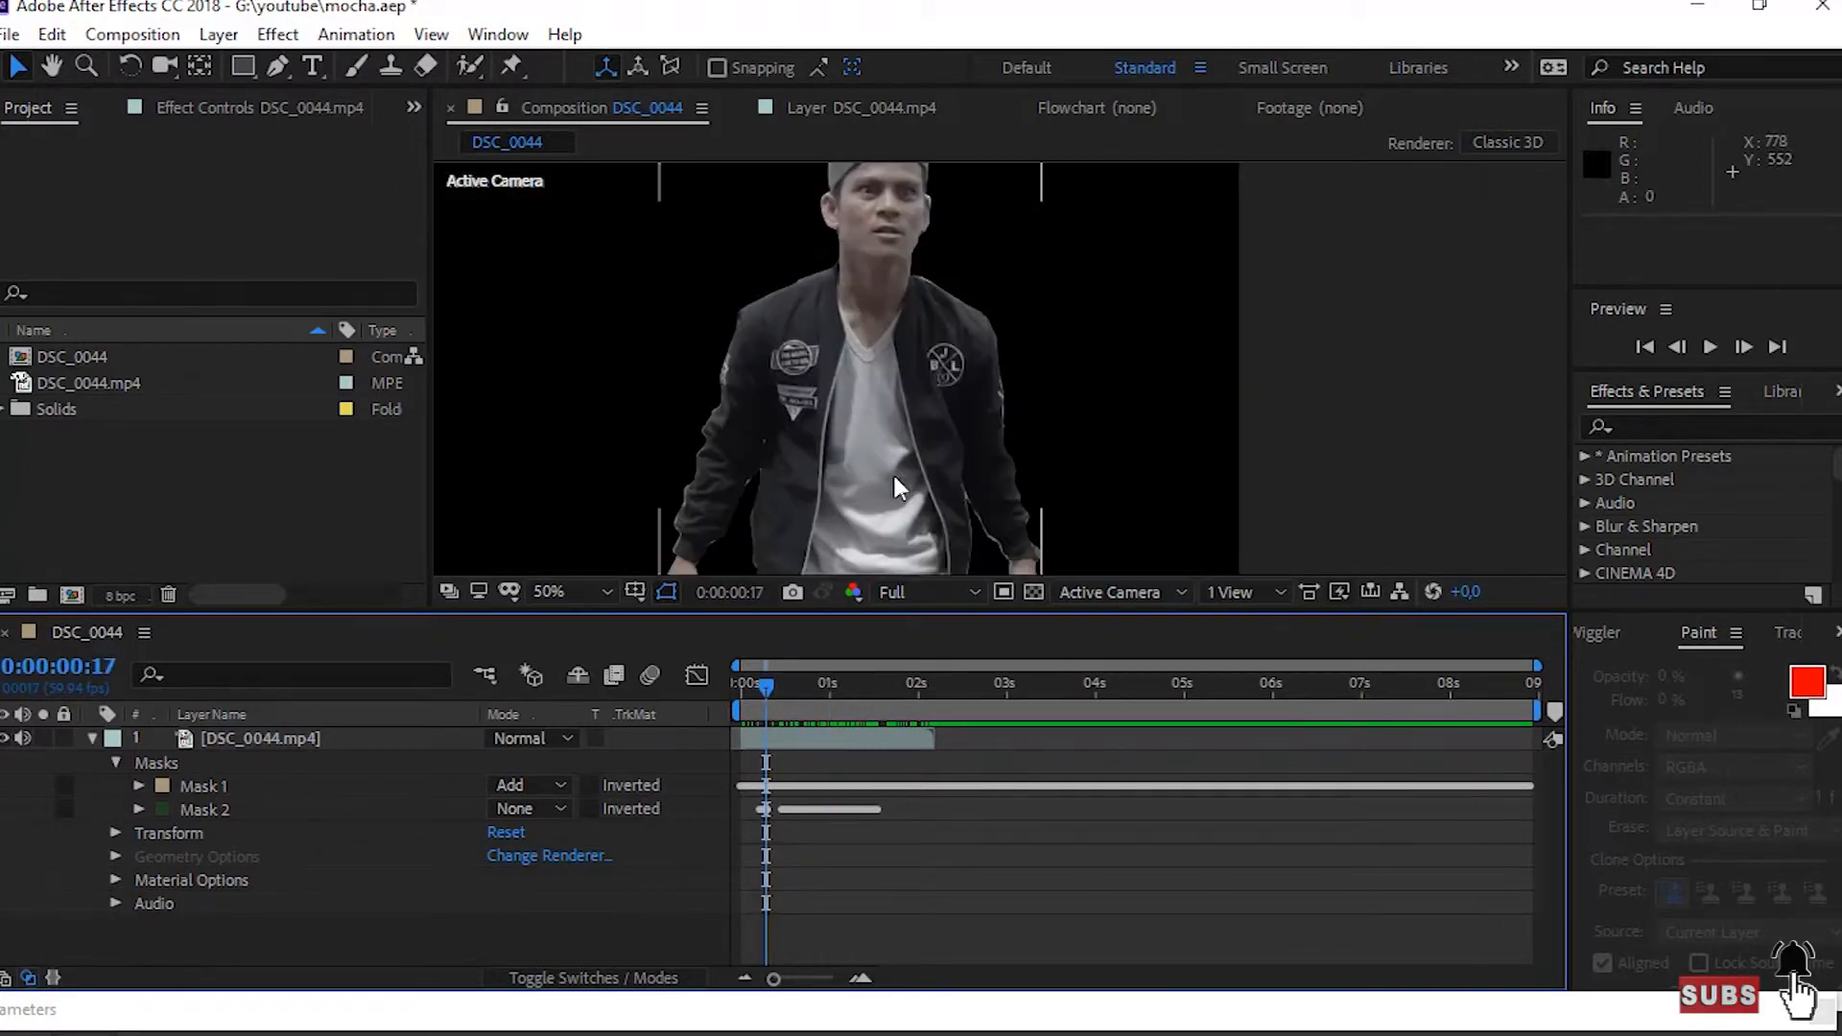
pyautogui.moveTo(919, 611); pyautogui.dragTo(903, 694)
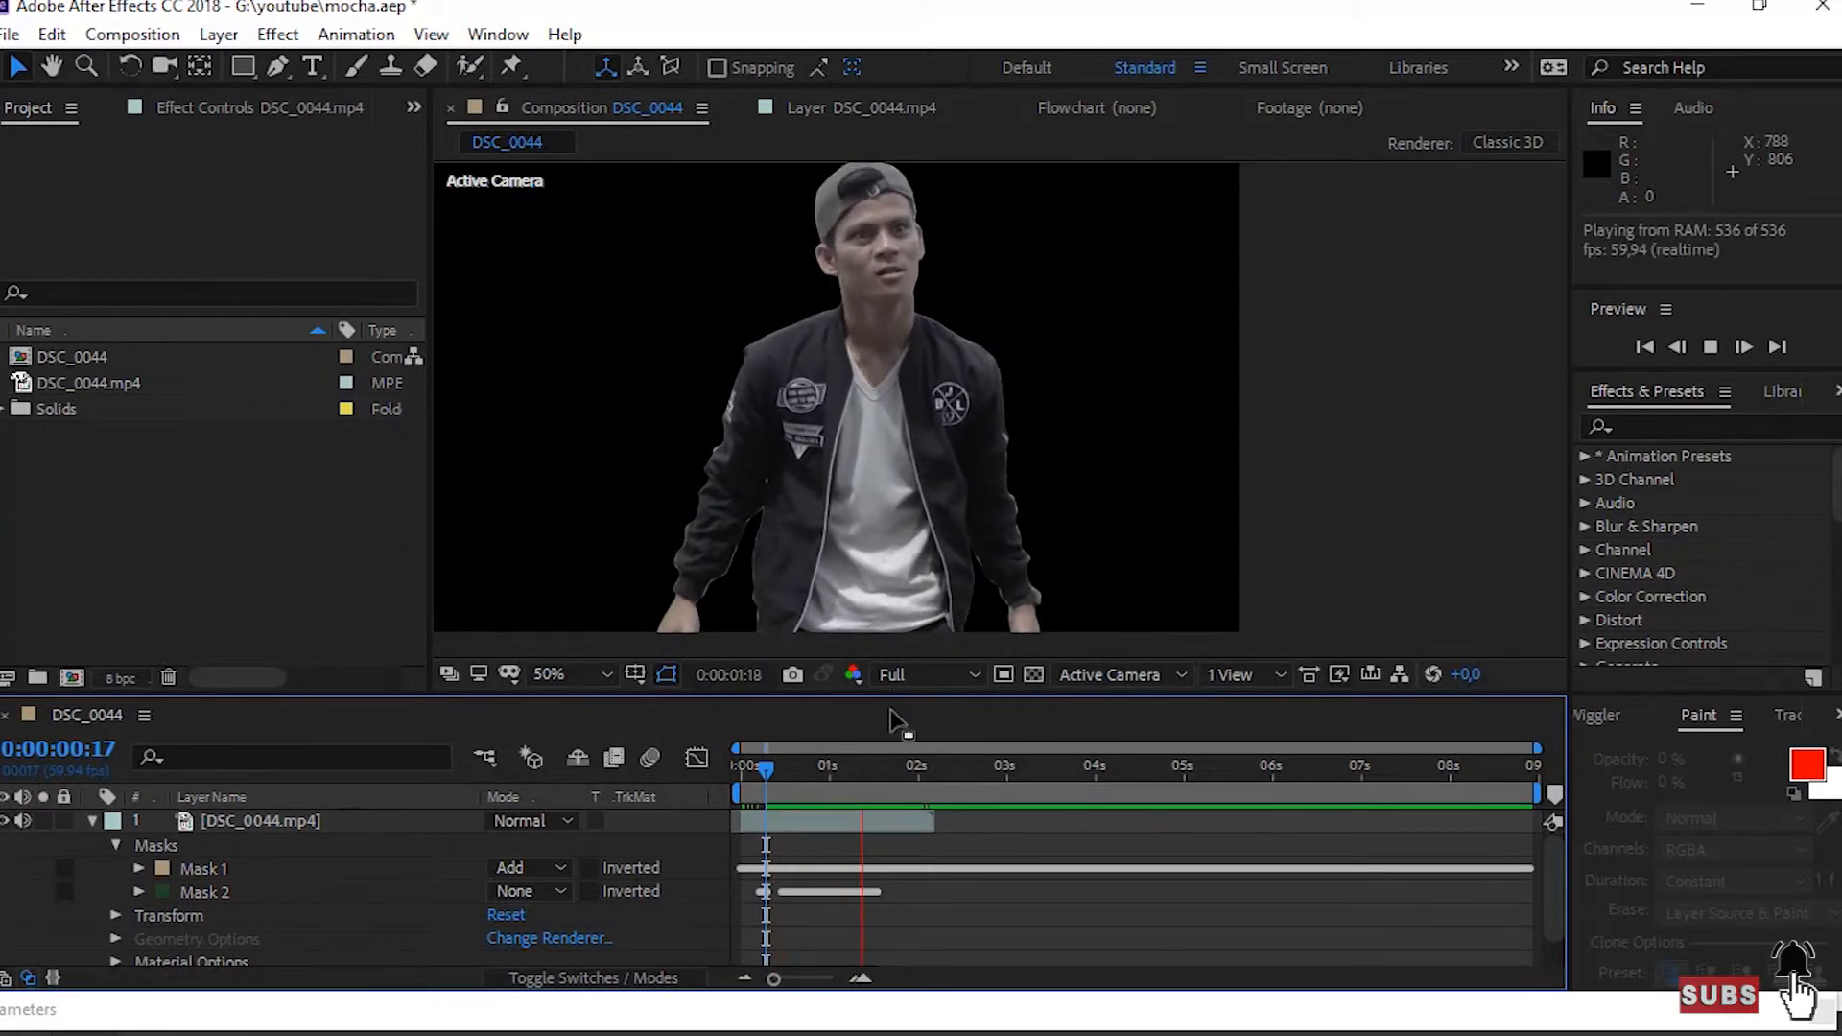
pyautogui.press('space')
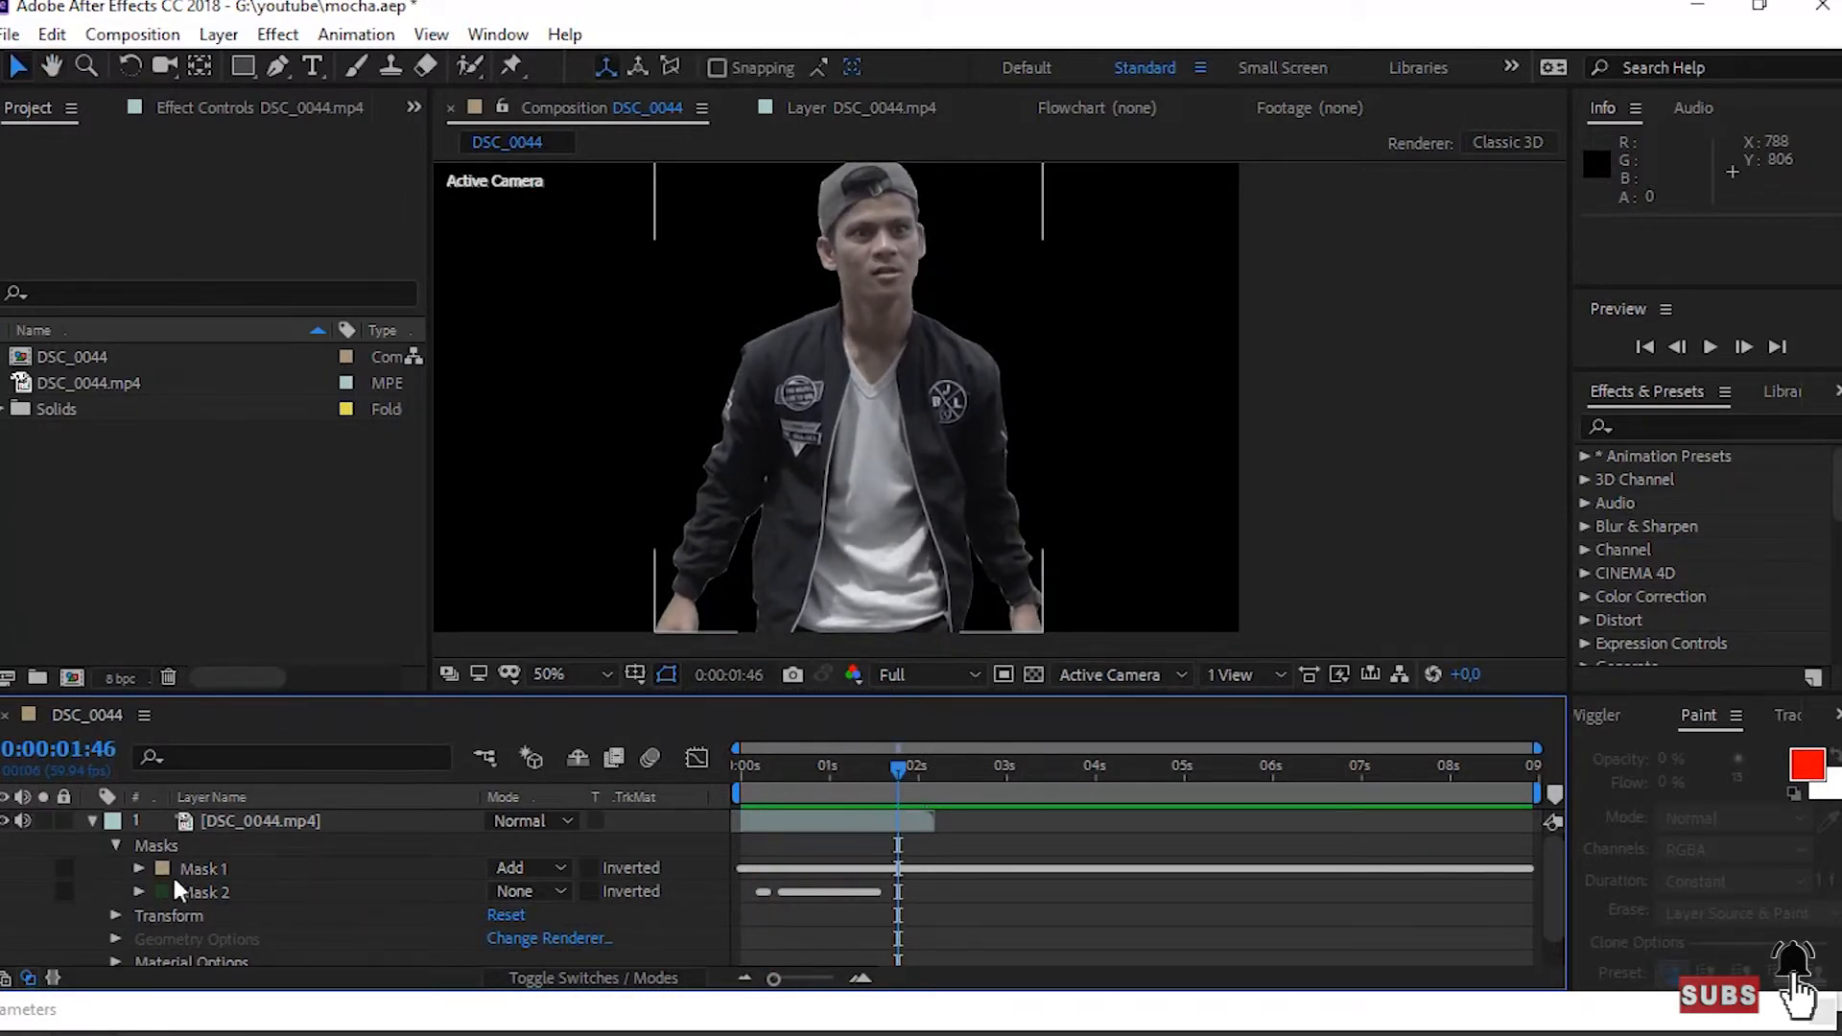
# - Expand Mask 1's properties, try a Mask Feather of 7 pixels, and undo the change
pyautogui.click(139, 869)
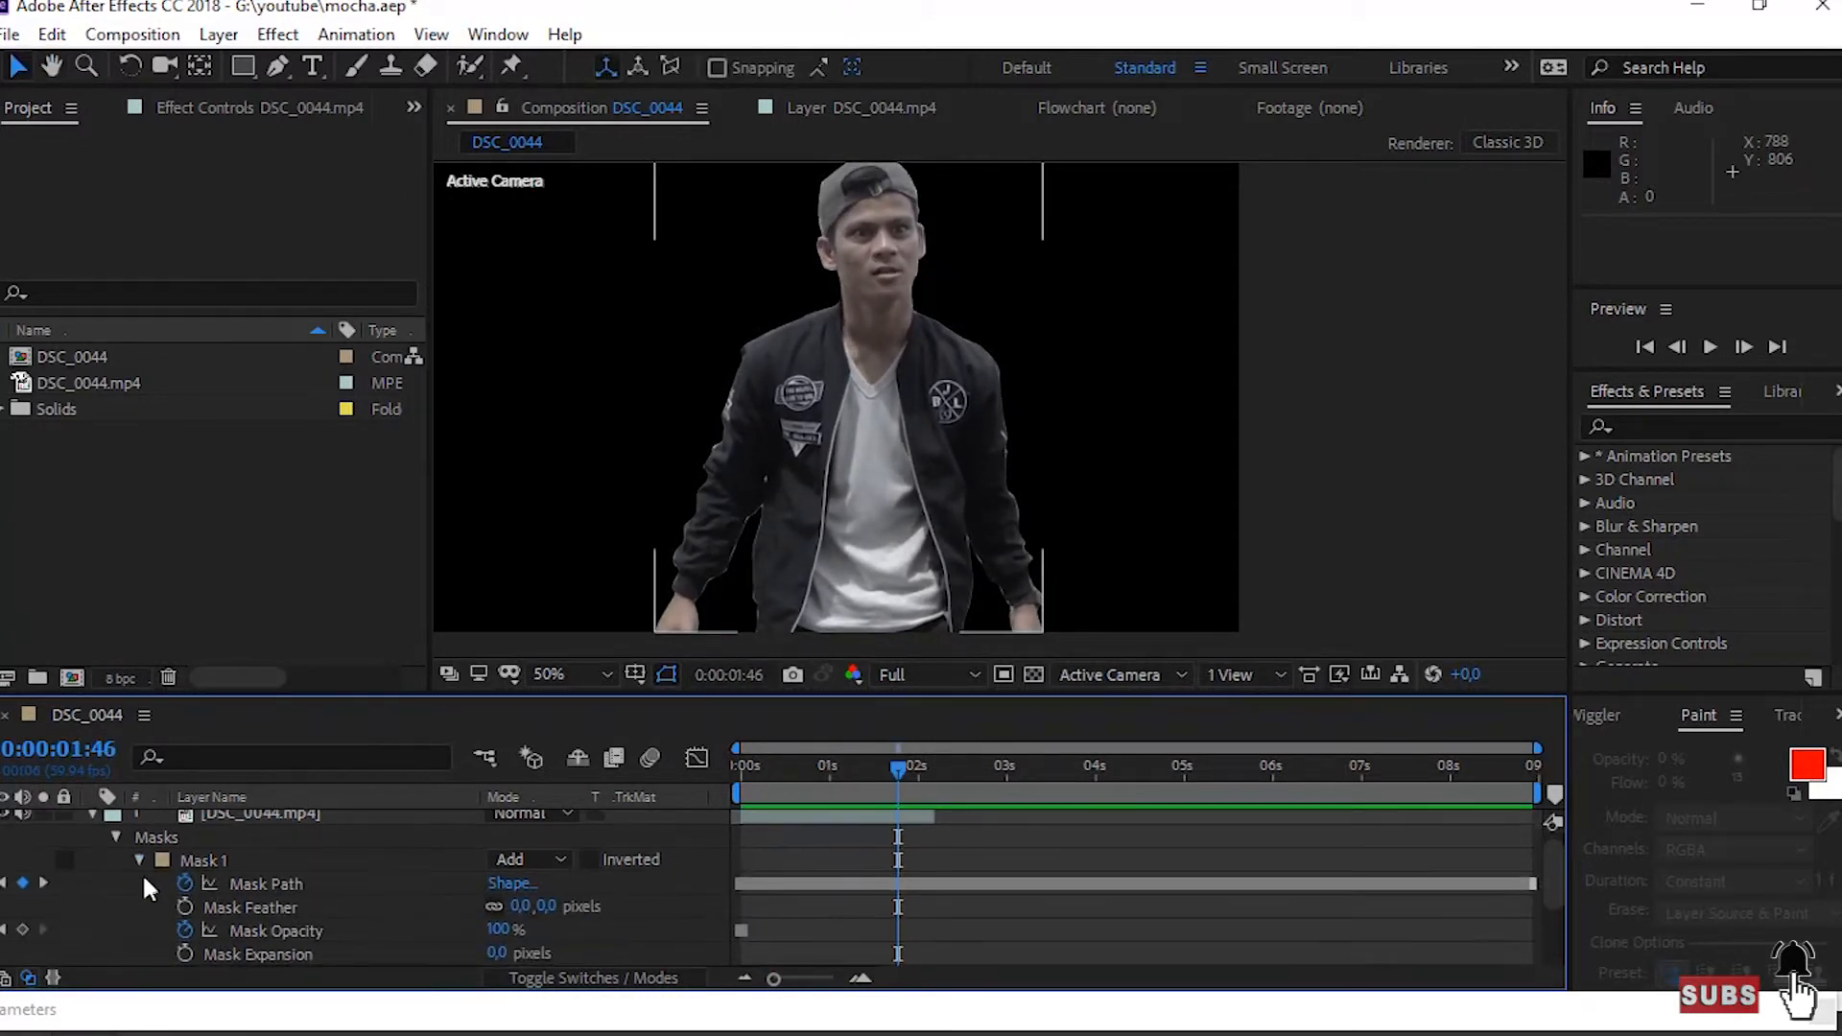
pyautogui.click(535, 892)
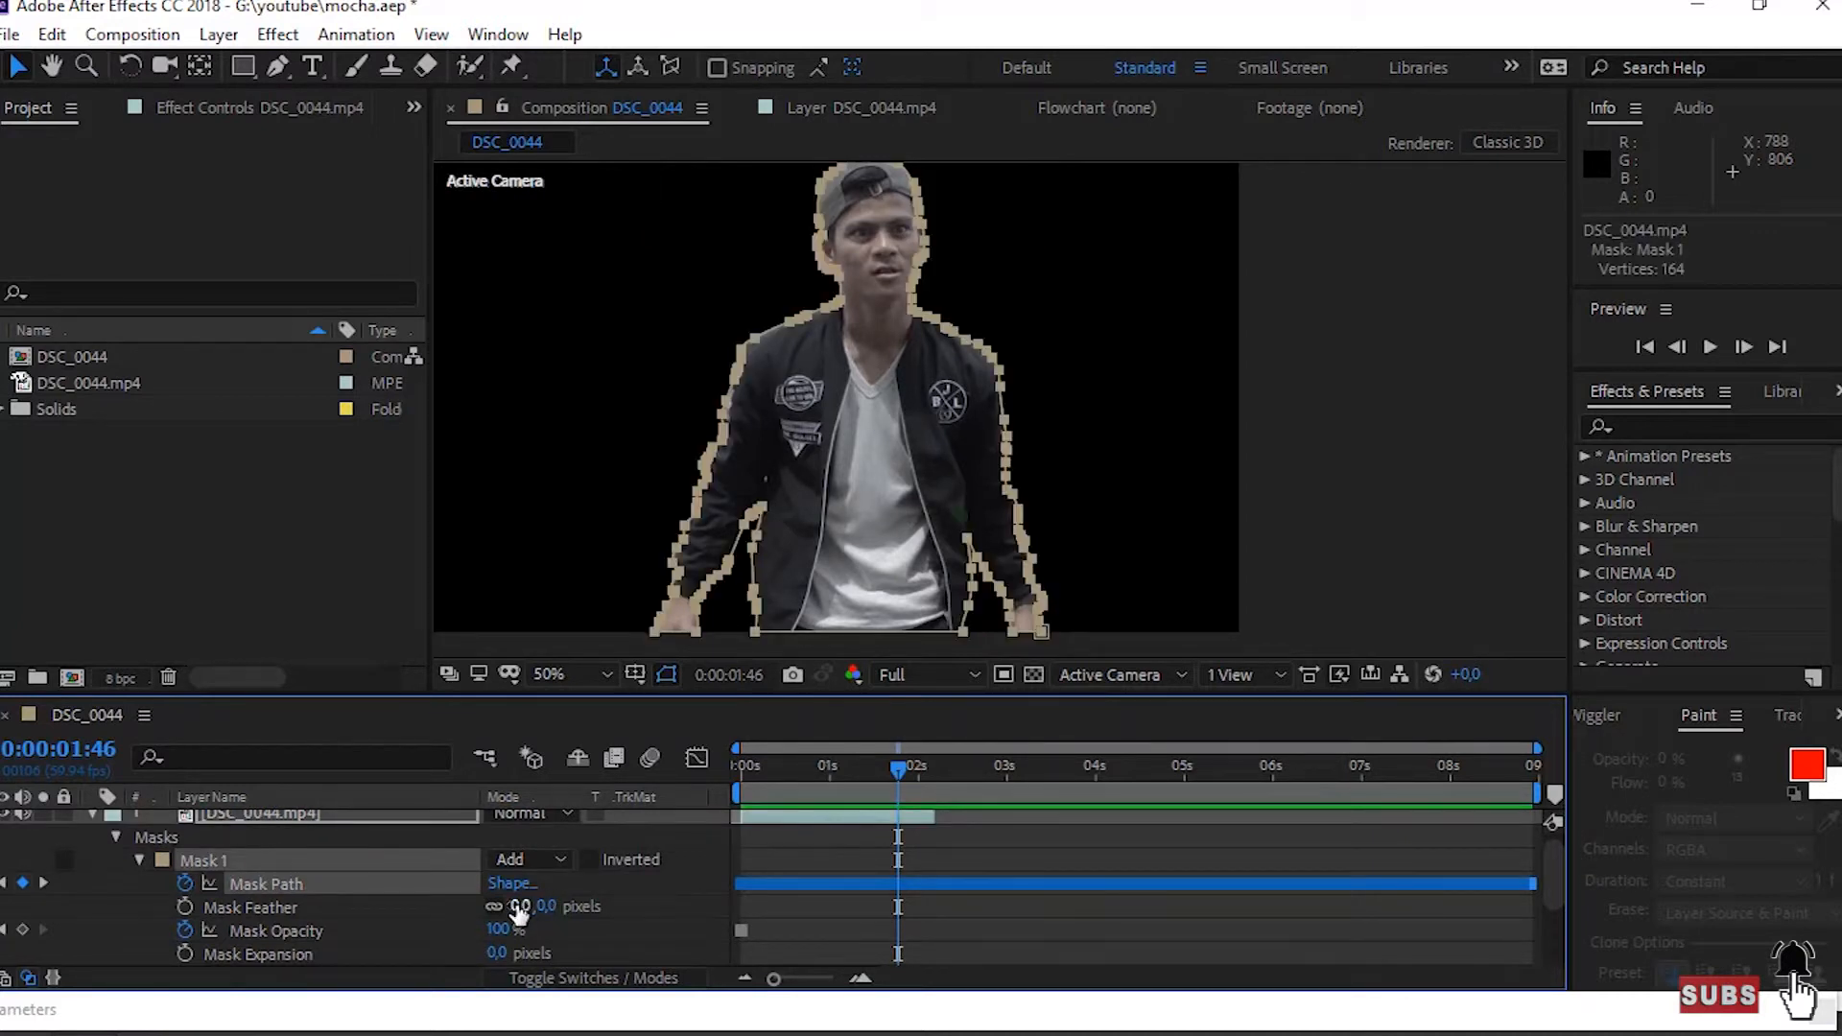
pyautogui.click(749, 883)
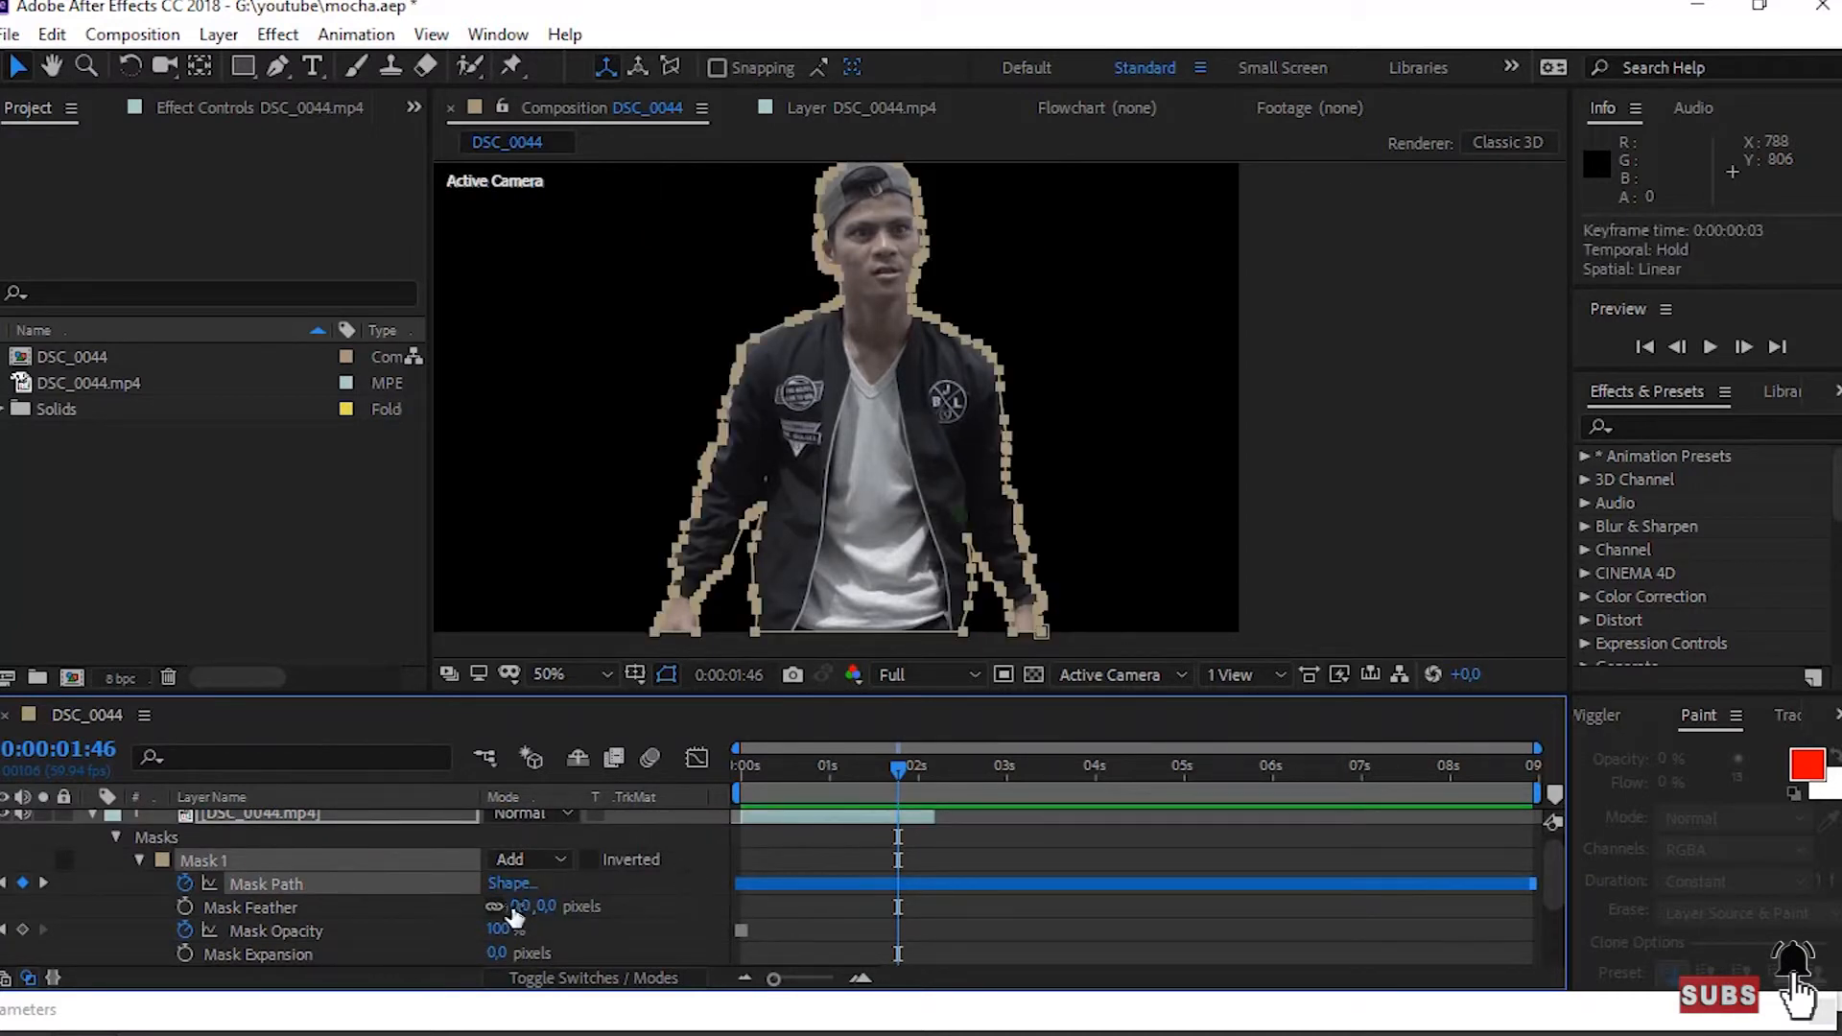
pyautogui.moveTo(521, 911); pyautogui.dragTo(610, 919)
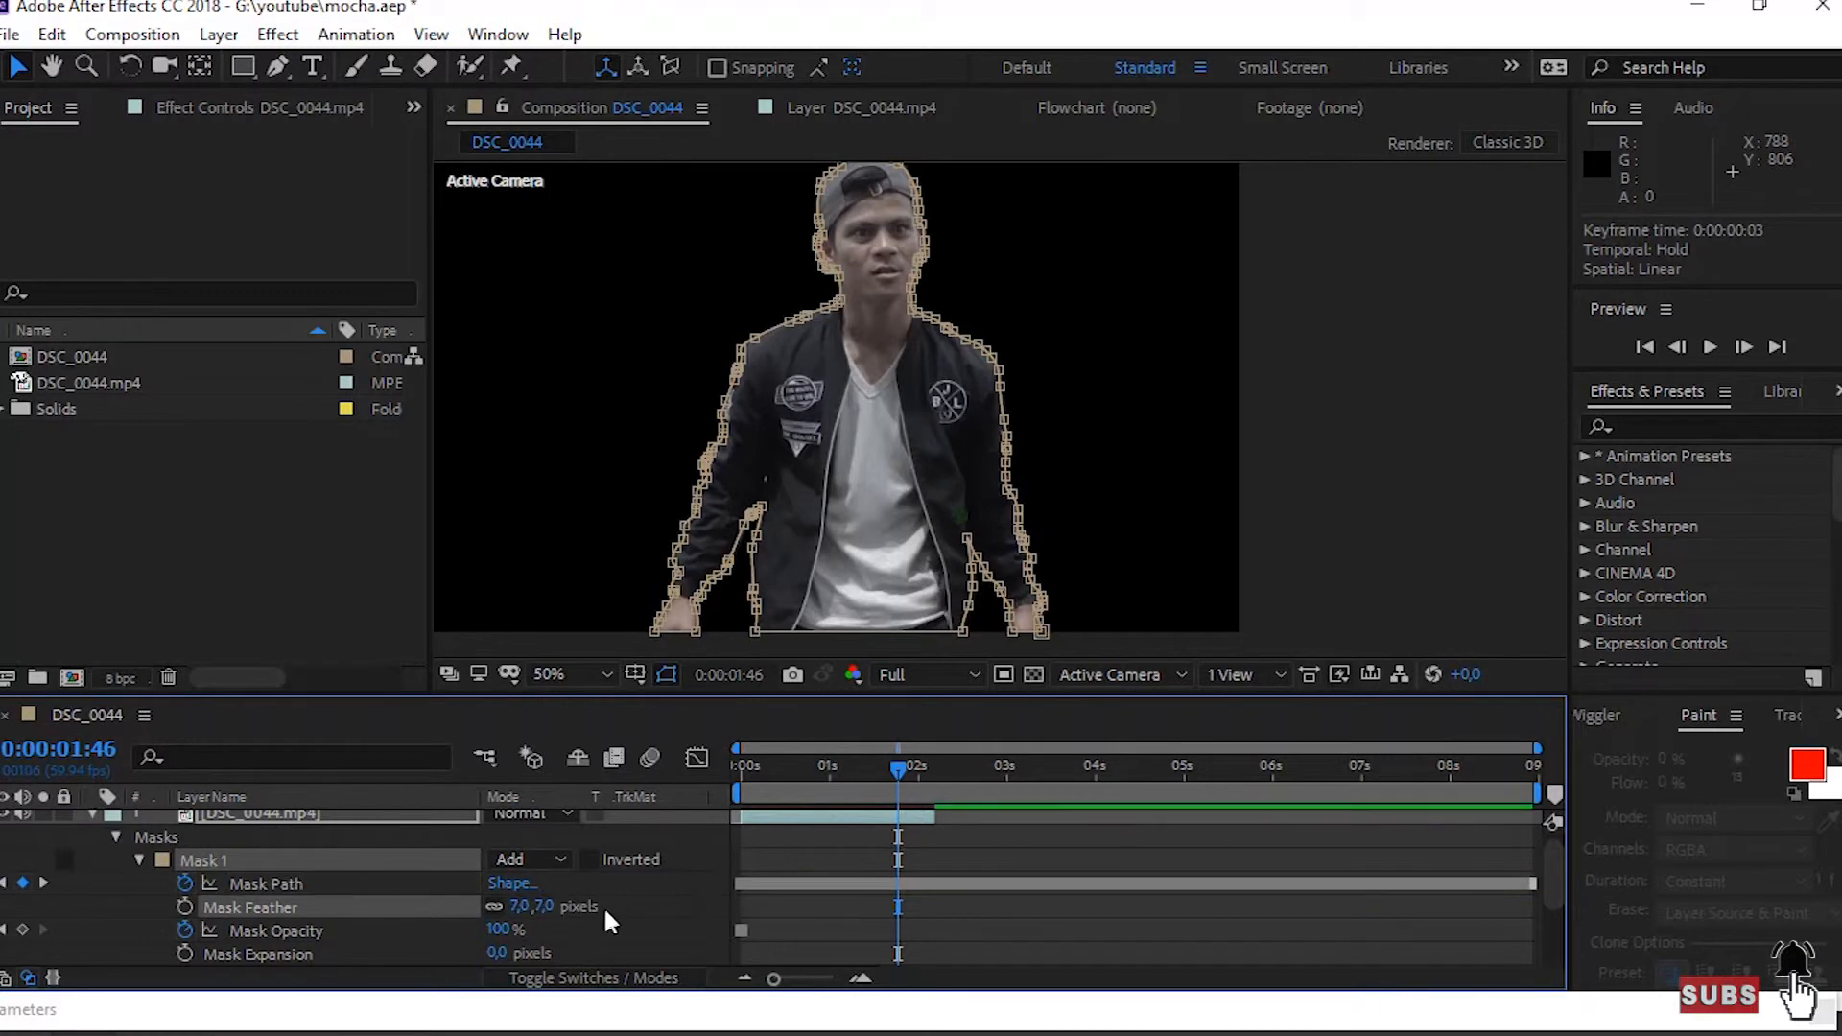
pyautogui.hotkey('ctrl', 'z')
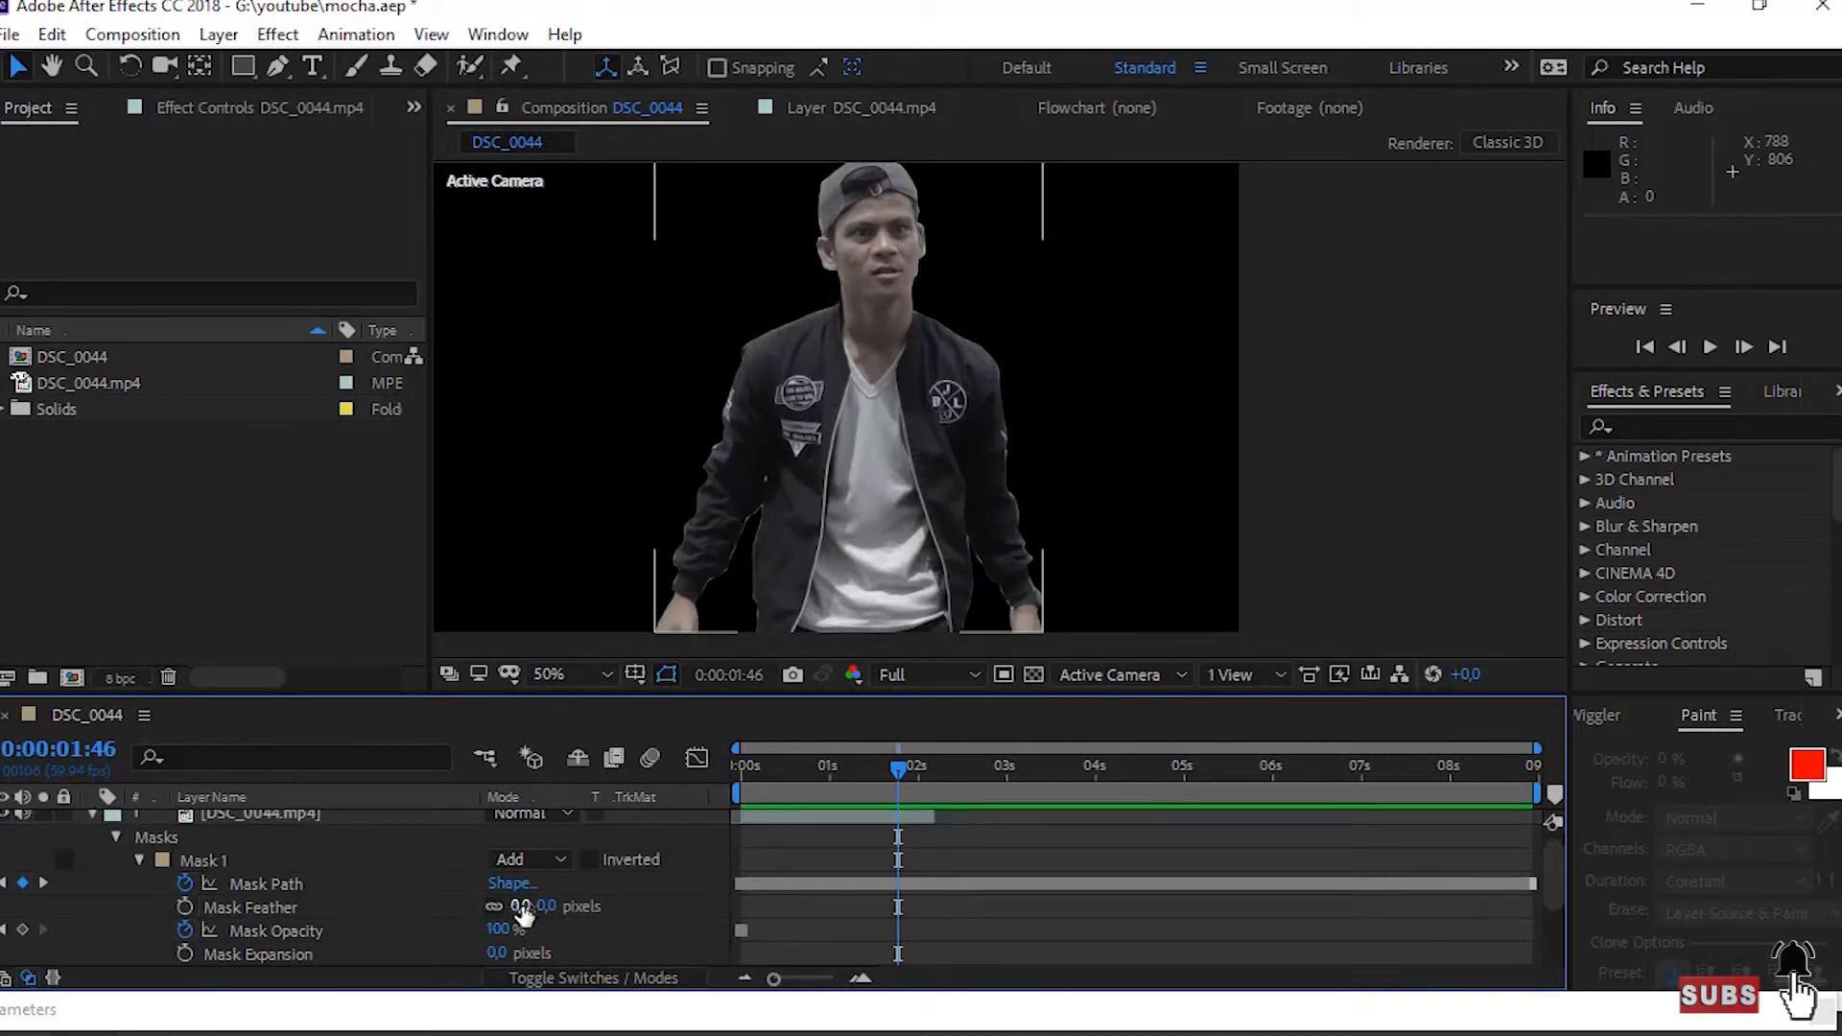
# - Hide the mask outlines and give Mask 1 a 2-pixel feather, -2-pixel expansion and 100% opacity at 0:00:01:46
pyautogui.moveTo(528, 906); pyautogui.dragTo(528, 905)
pyautogui.click(668, 675)
pyautogui.moveTo(526, 907); pyautogui.dragTo(533, 905)
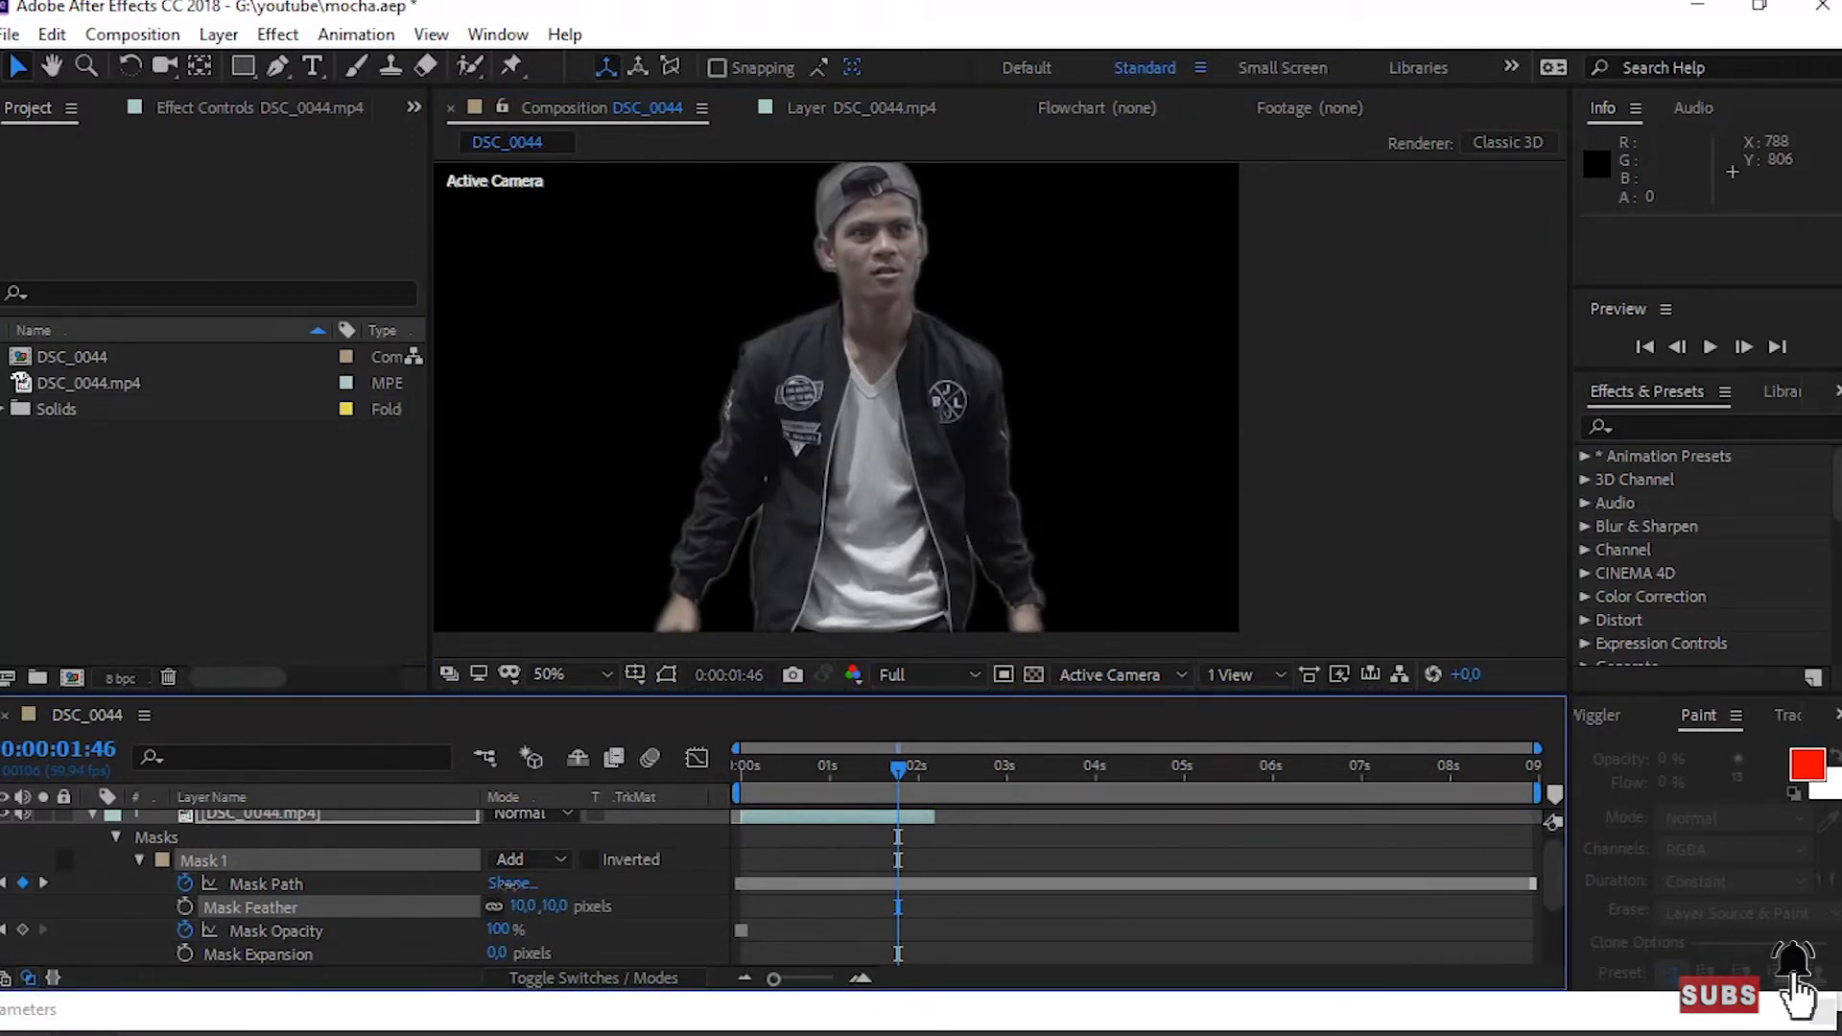
pyautogui.moveTo(496, 953); pyautogui.dragTo(478, 935)
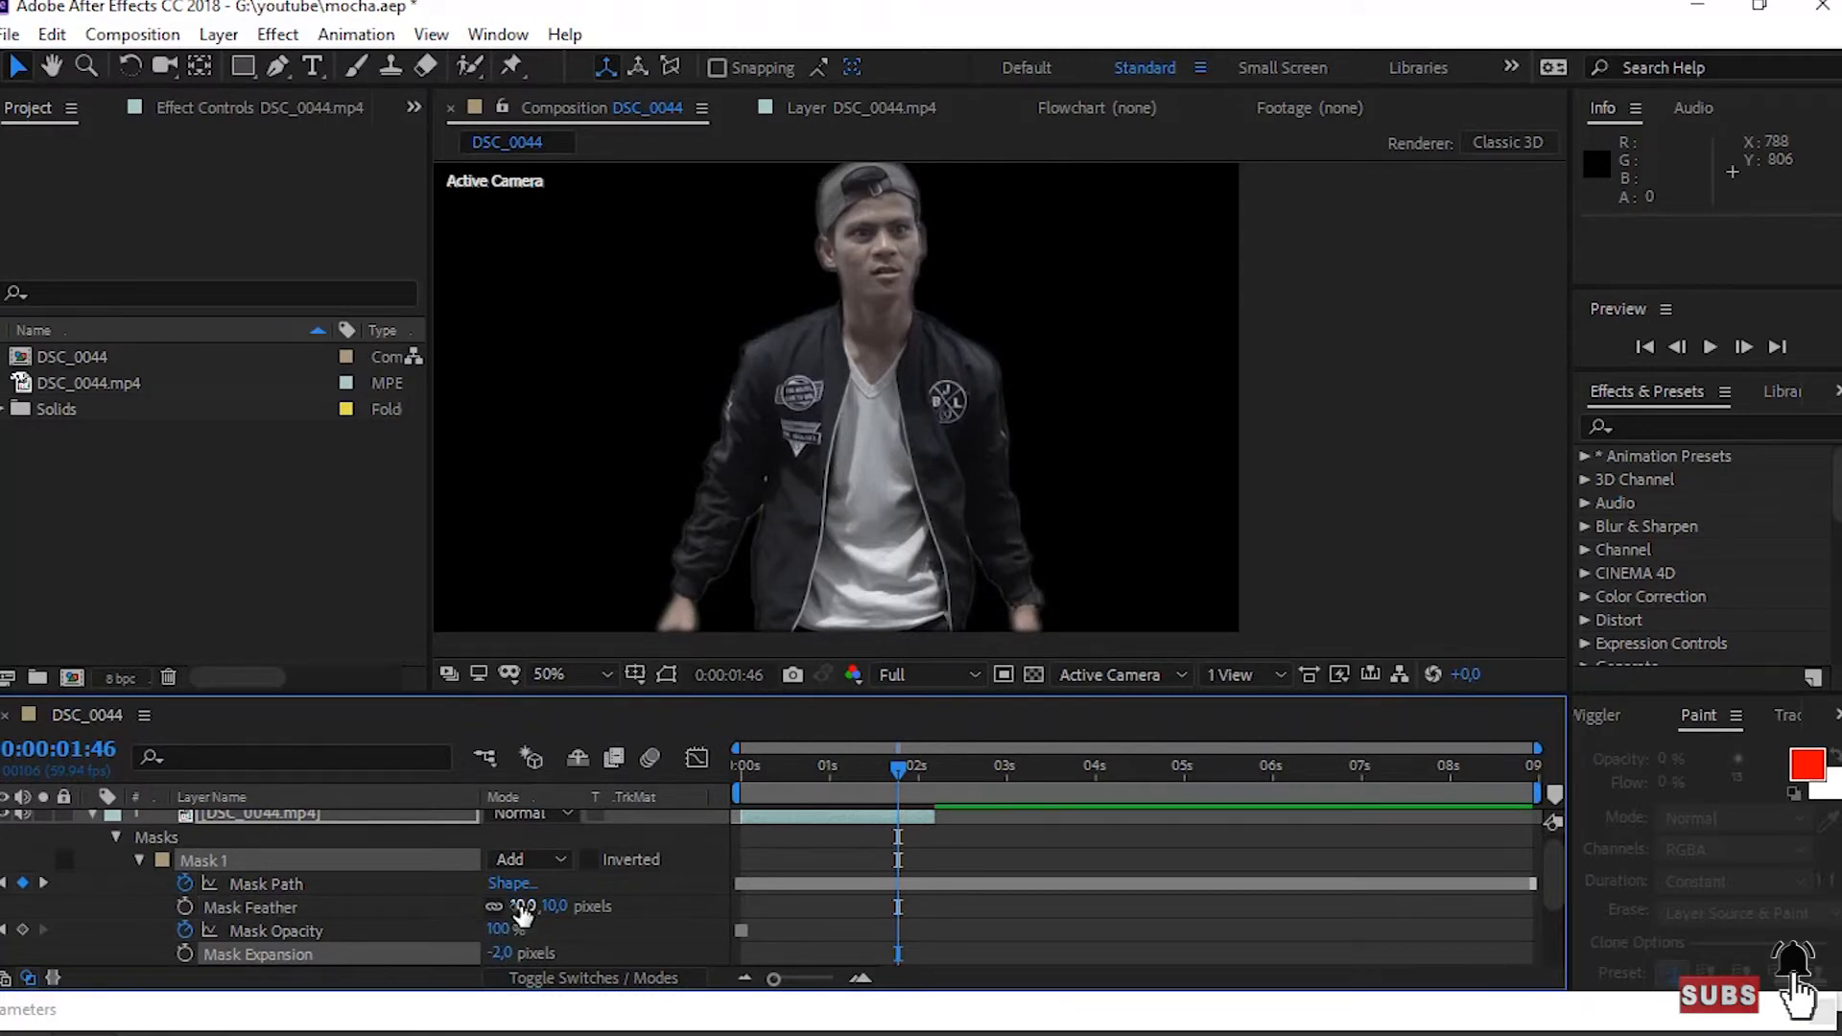
pyautogui.click(507, 930)
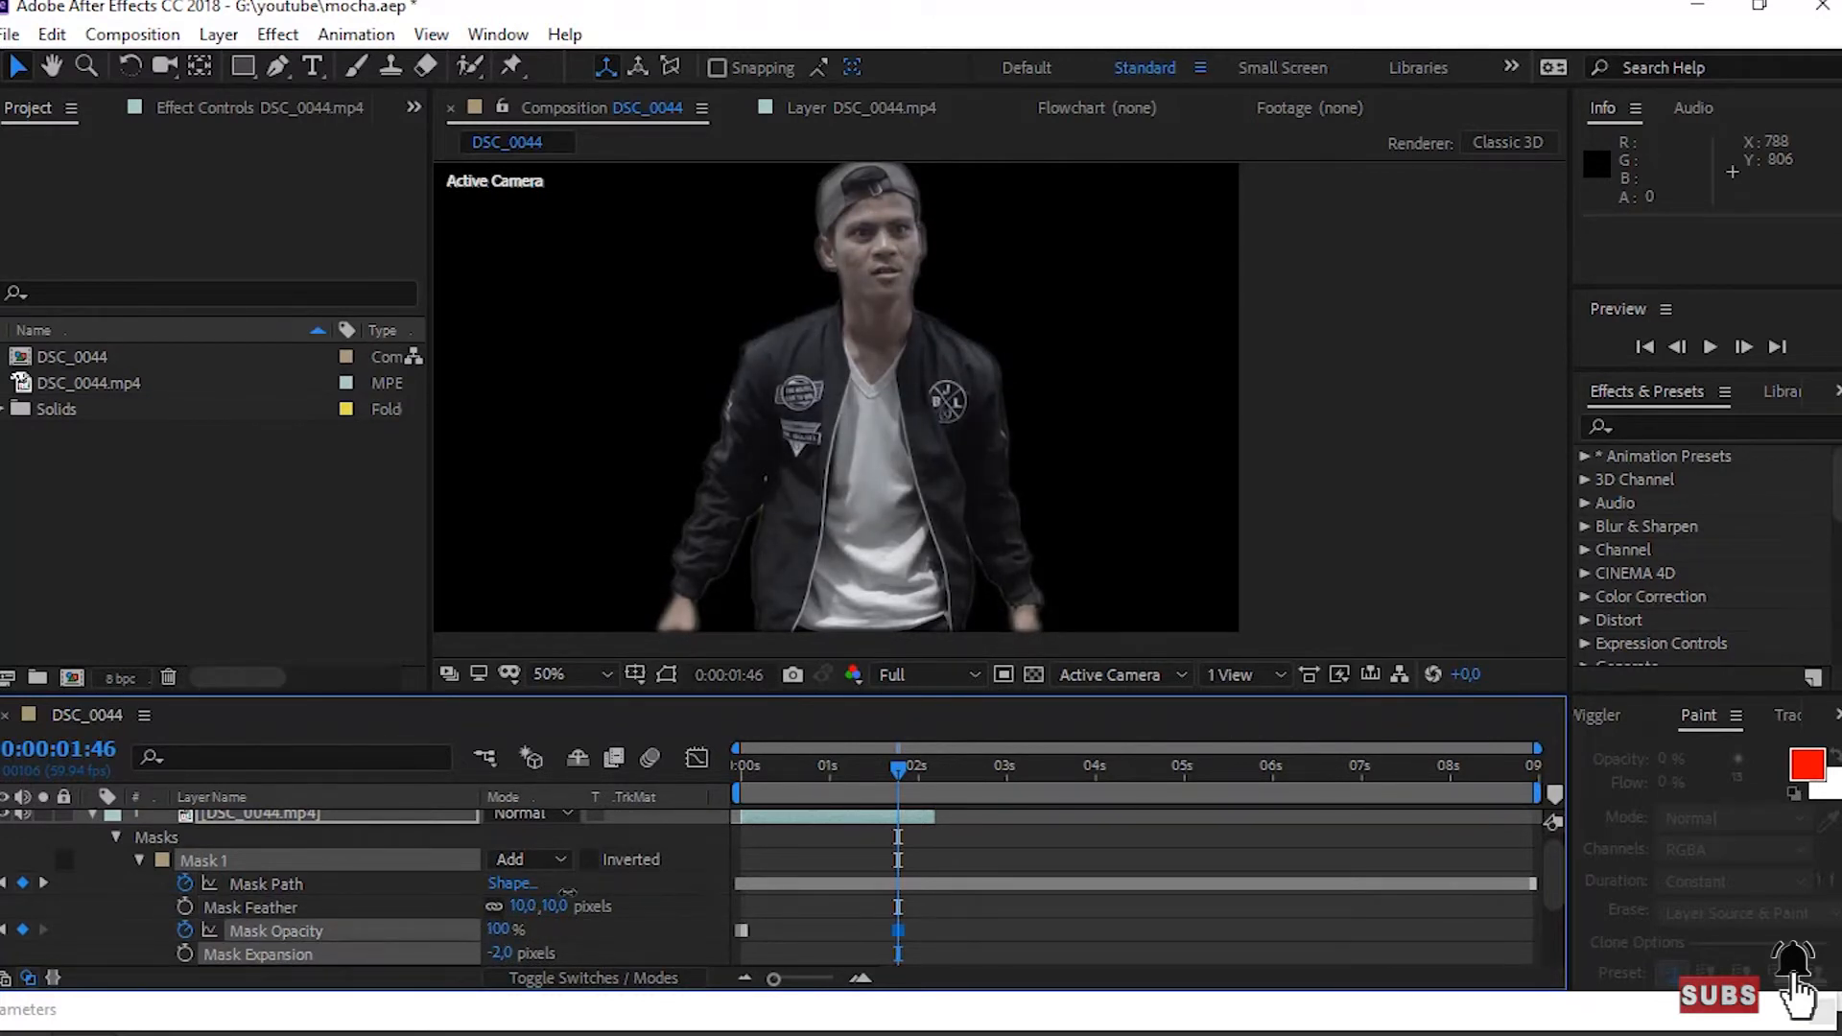
pyautogui.moveTo(539, 908); pyautogui.dragTo(515, 903)
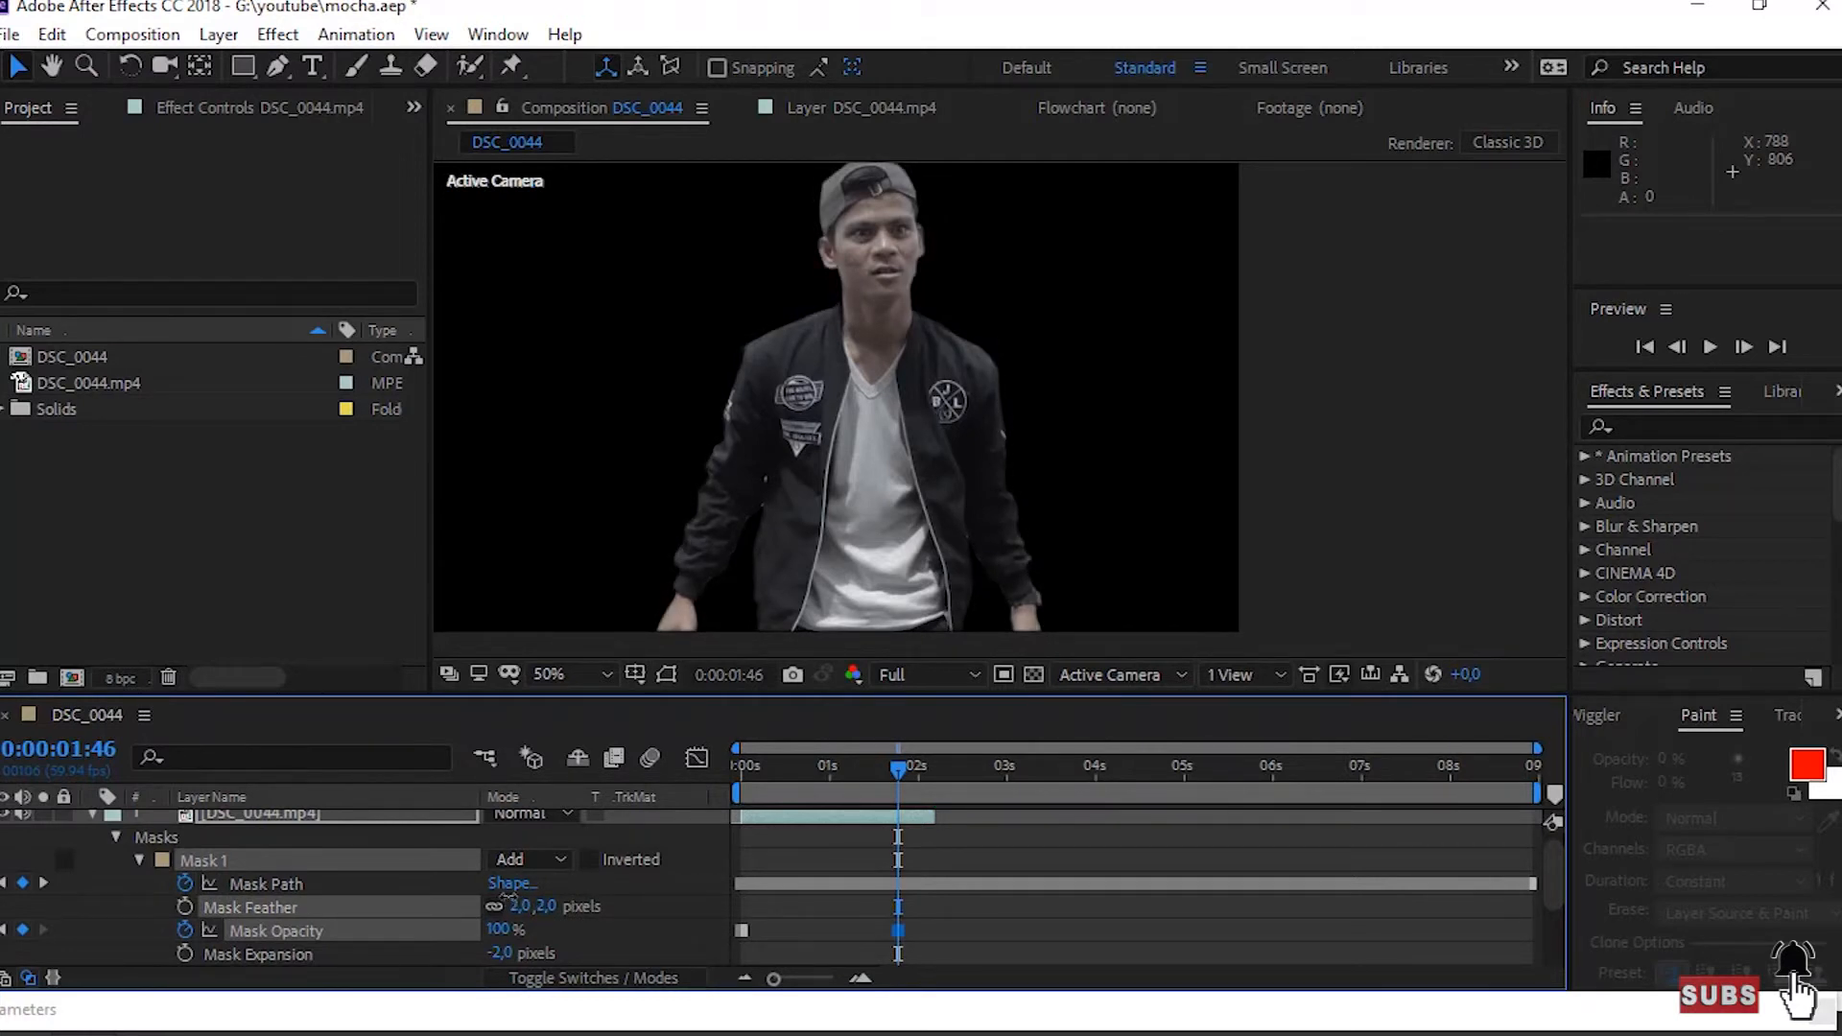
# - Check the feathered cutout's edges against the transparency grid and on black, leaving the grid off at 0:00:00:44
pyautogui.moveTo(899, 773)
pyautogui.mouseDown()
pyautogui.moveTo(803, 767)
pyautogui.moveTo(869, 763)
pyautogui.mouseUp()
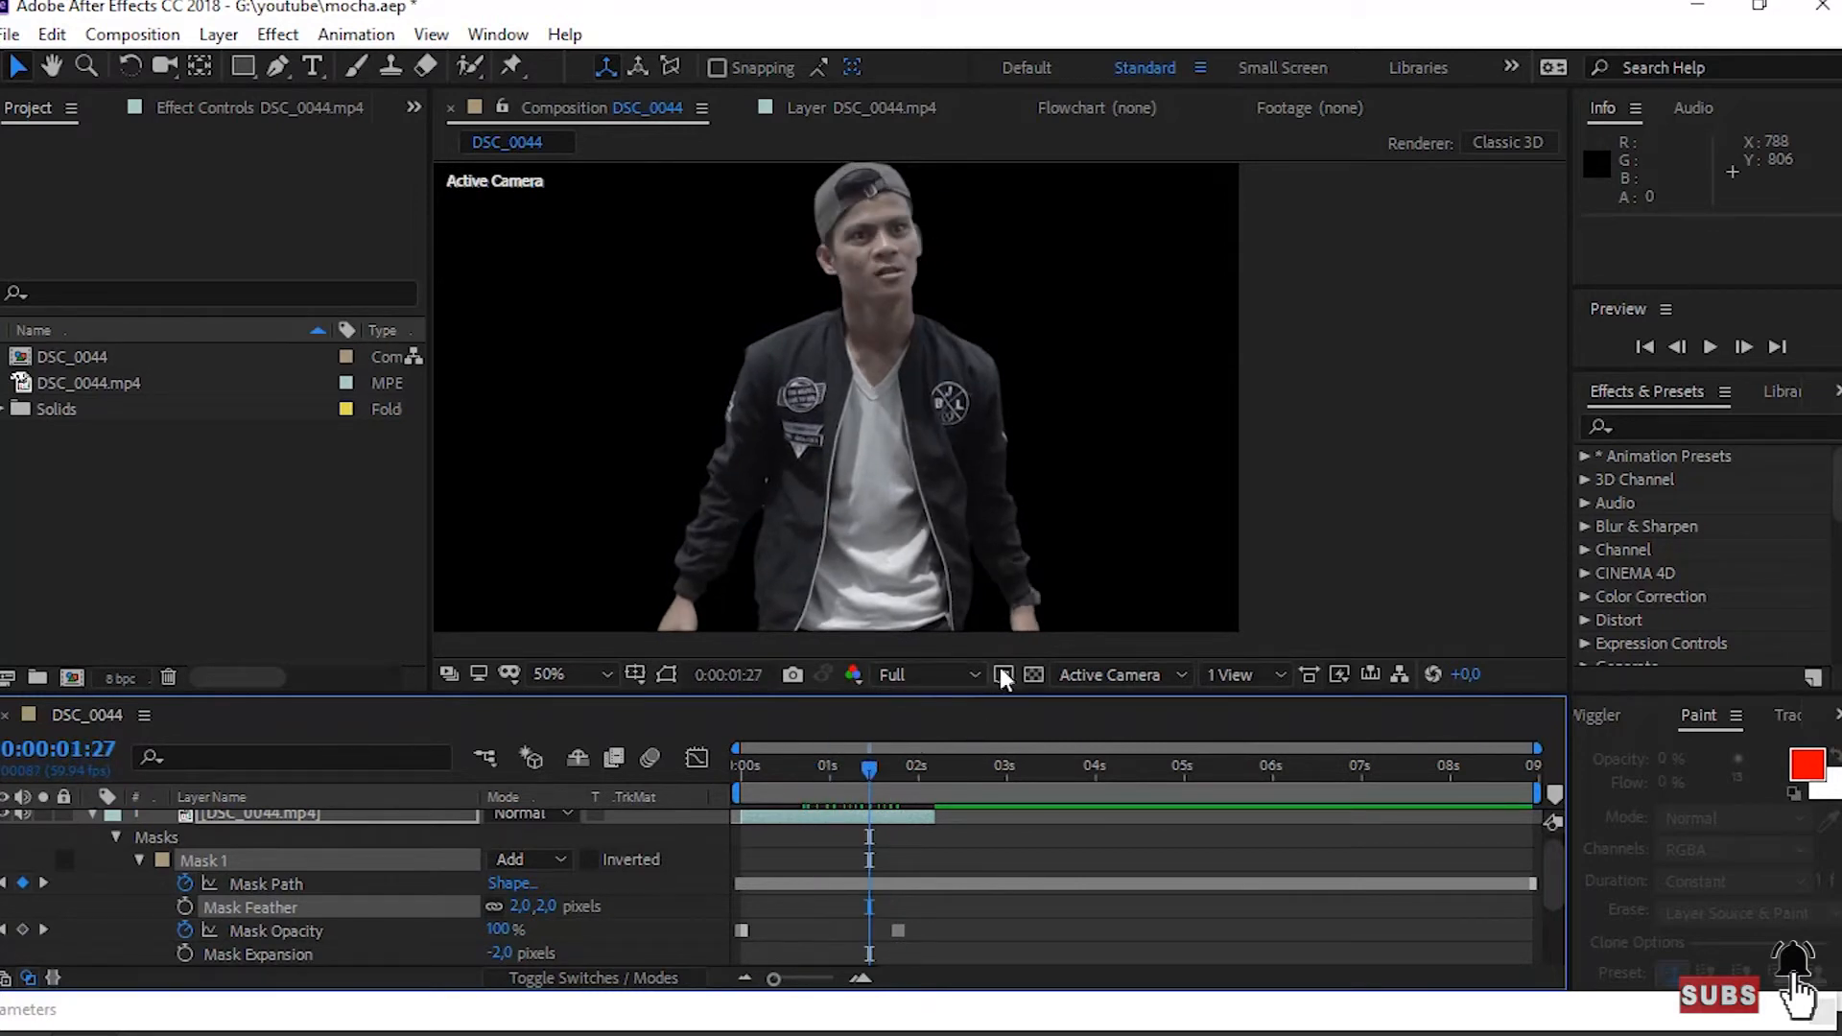
pyautogui.click(1033, 674)
pyautogui.moveTo(858, 766); pyautogui.dragTo(781, 770)
pyautogui.press('space')
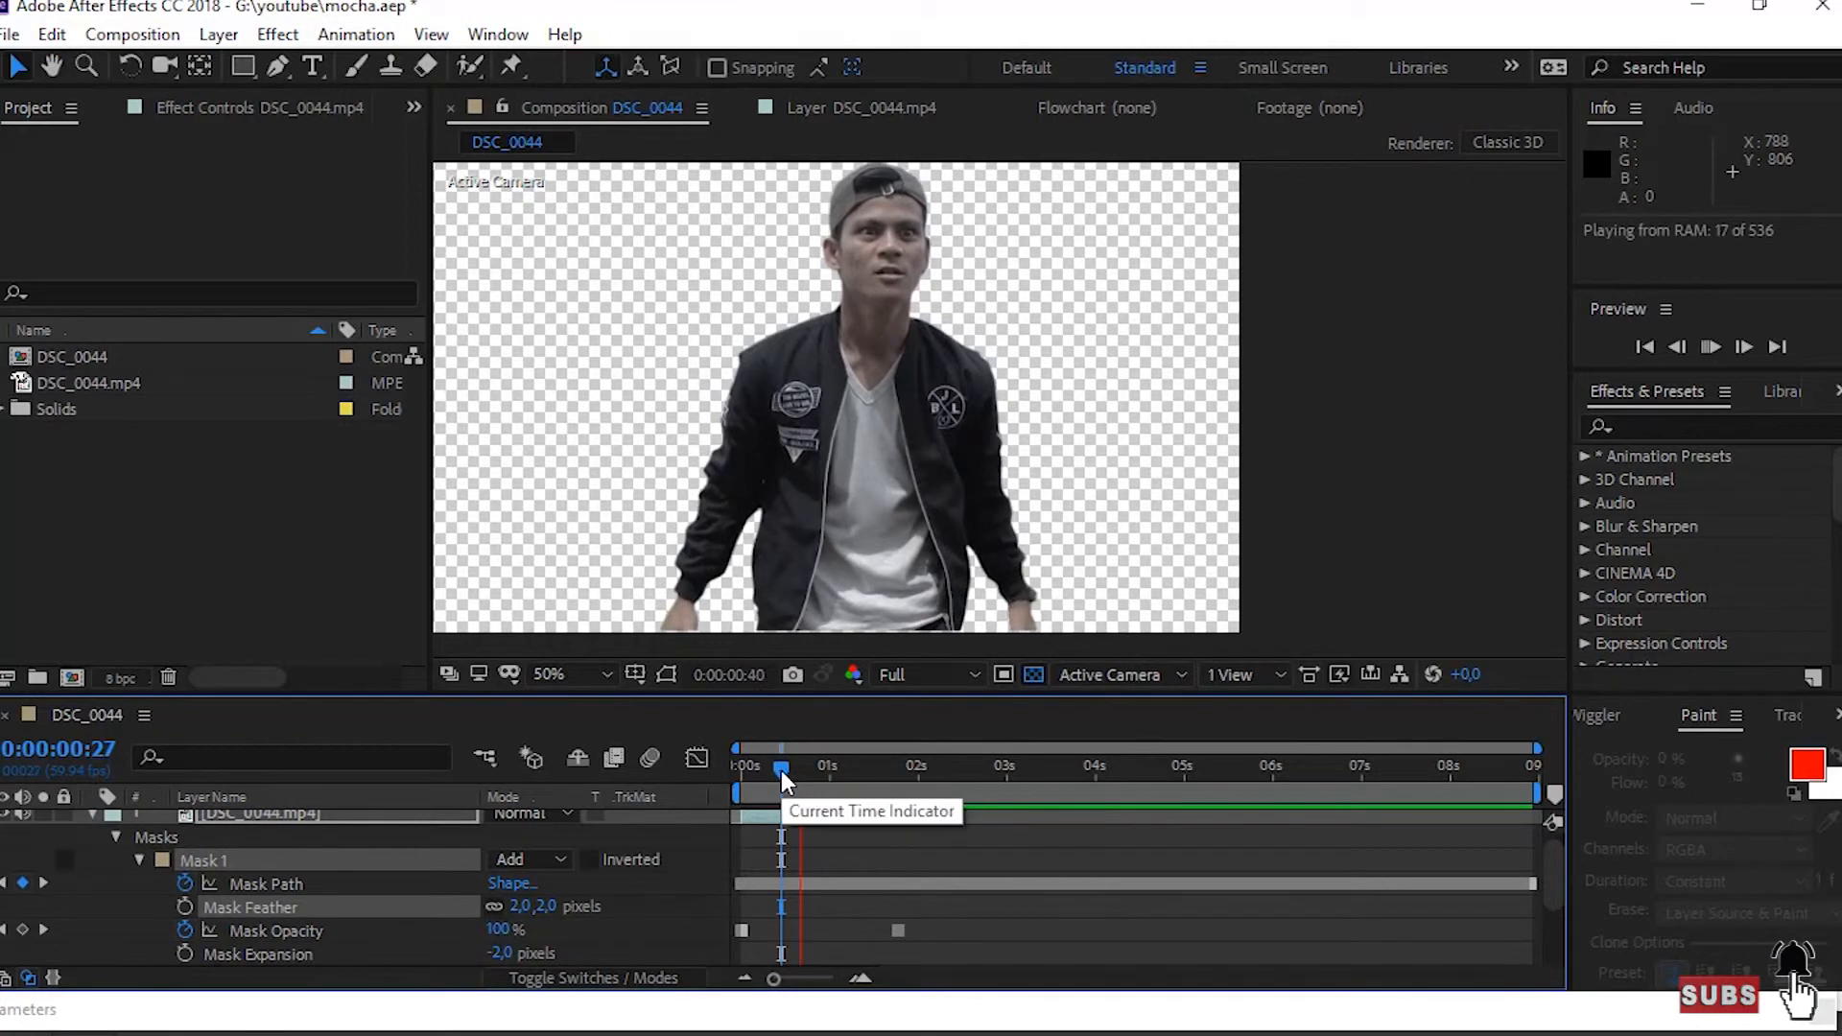
pyautogui.press('space')
pyautogui.click(1034, 674)
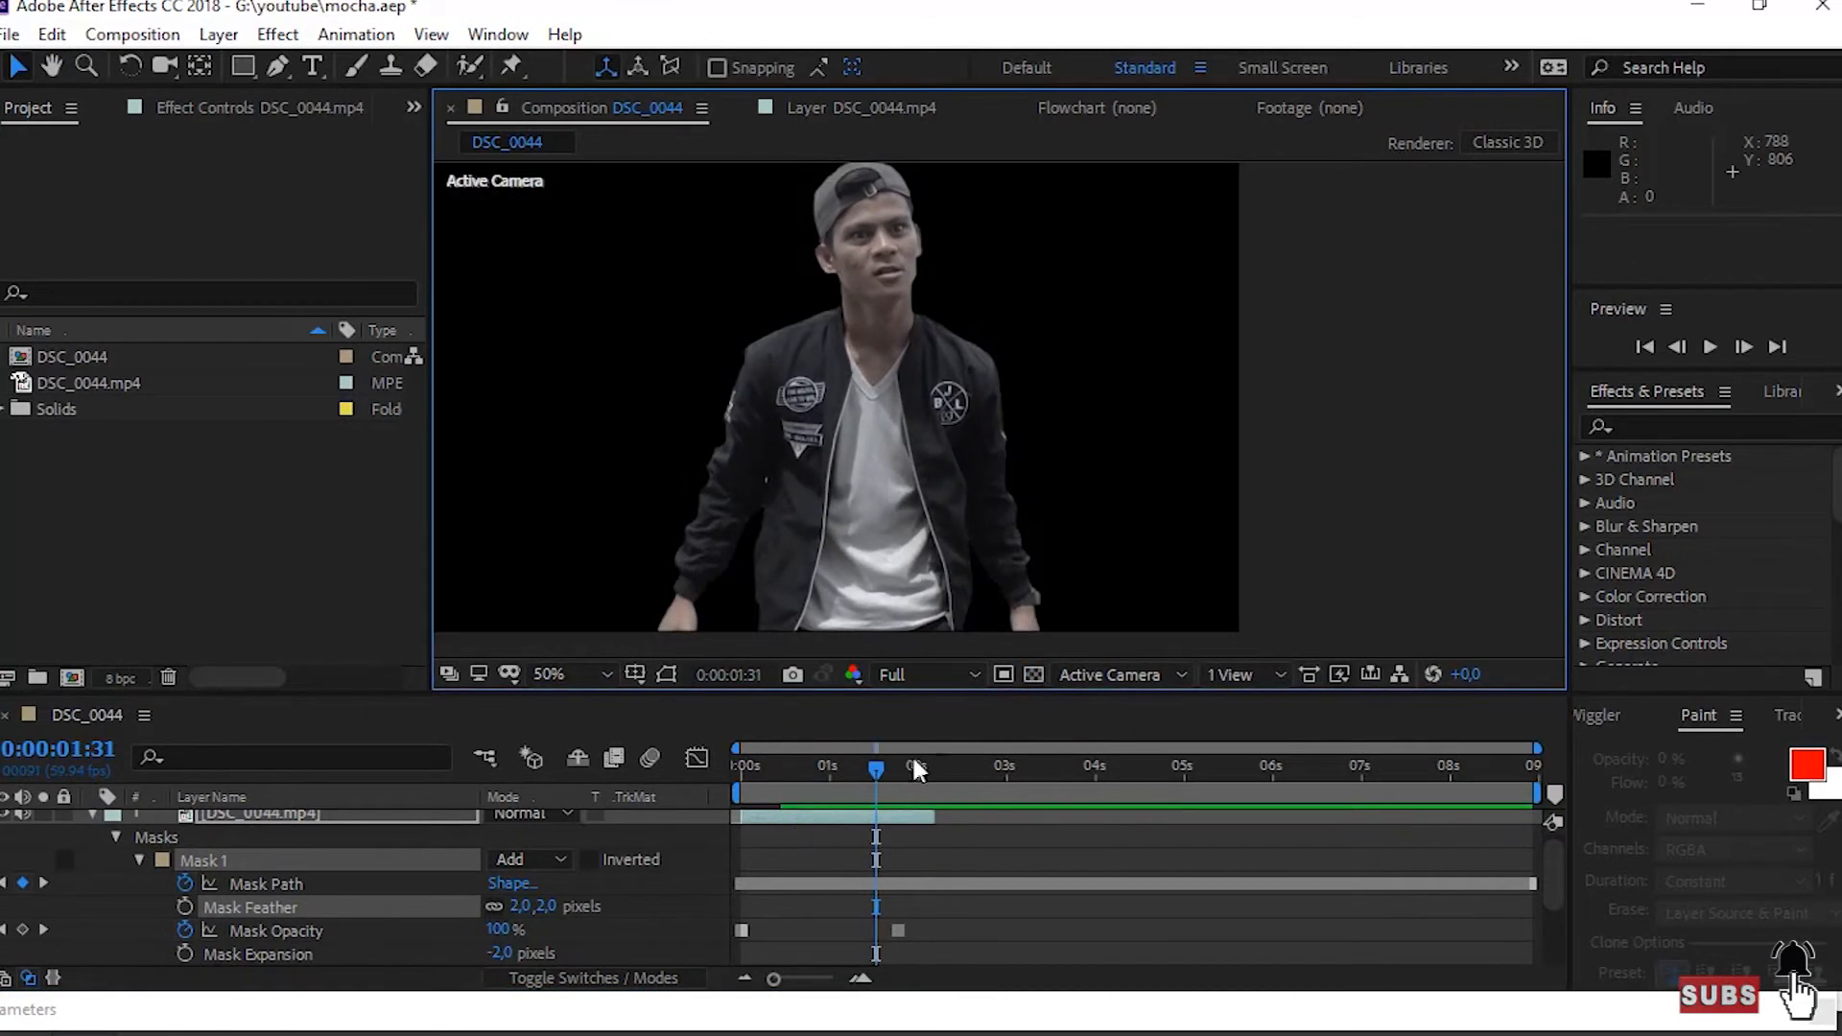
pyautogui.moveTo(842, 764); pyautogui.dragTo(806, 767)
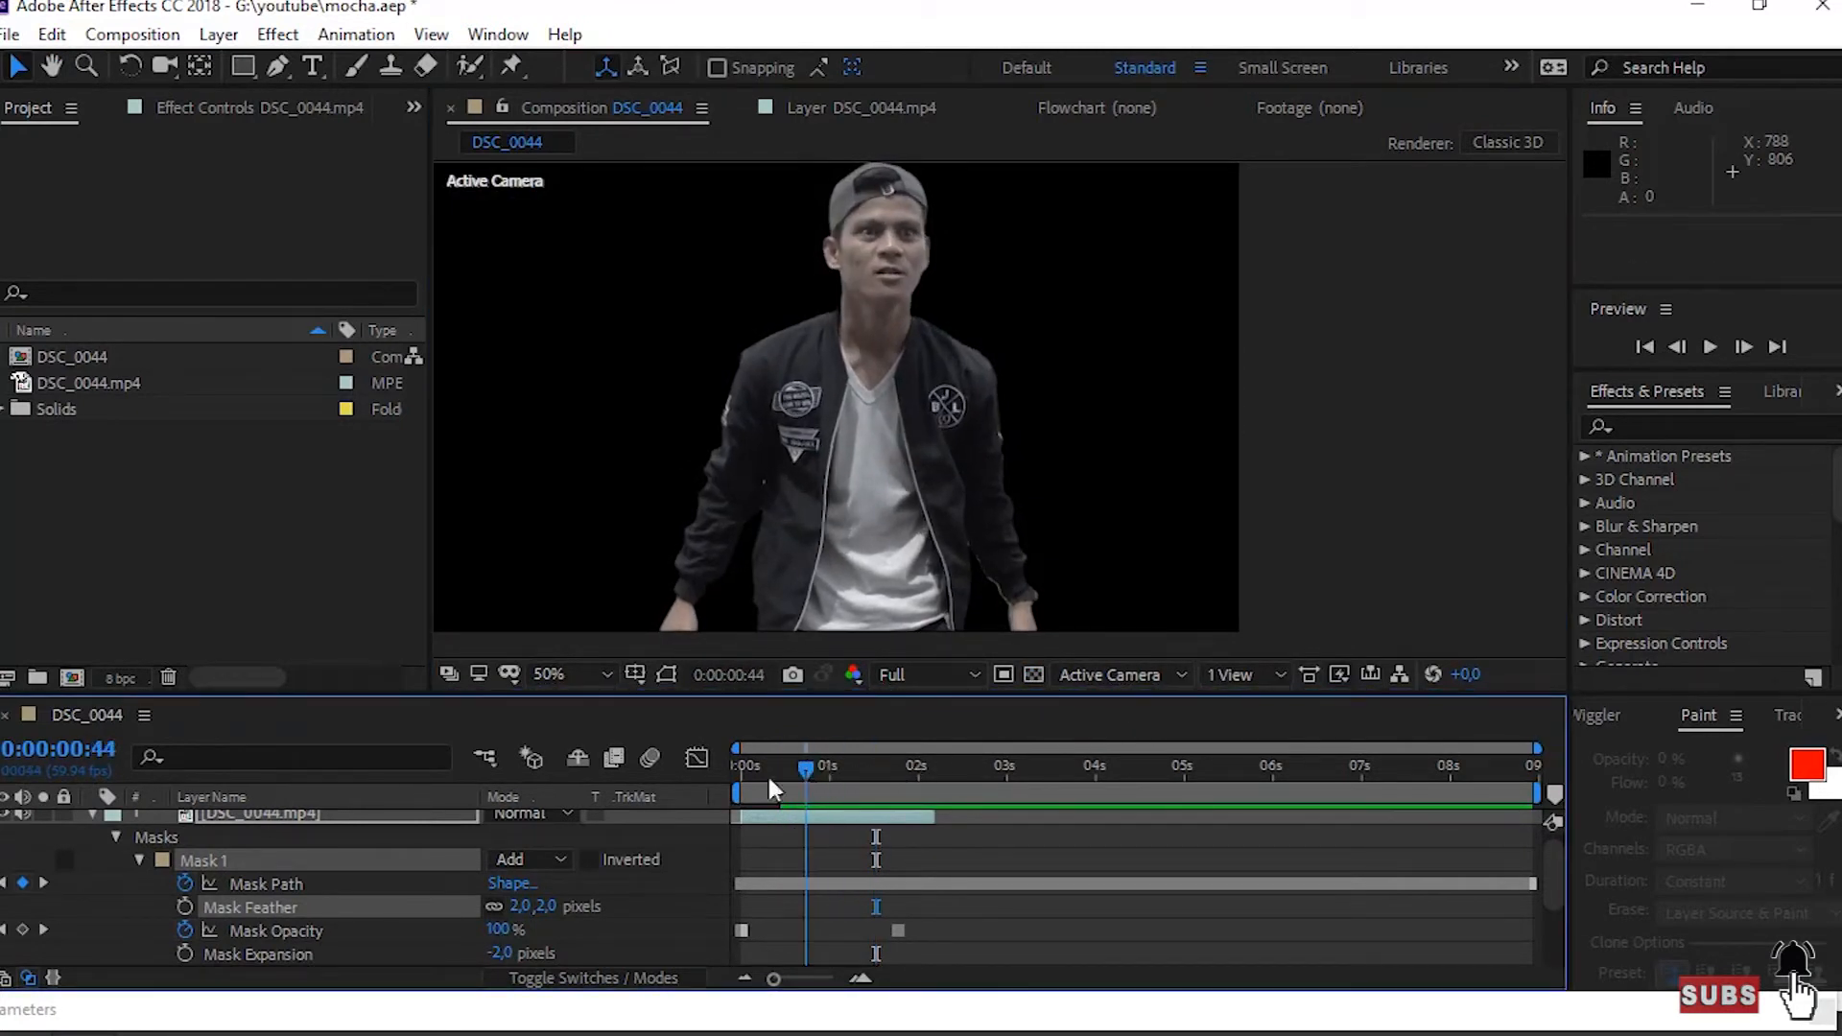
# - Collapse the DSC_0044.mp4 layer and add a white 1280 x 720 px solid beneath it as the background
pyautogui.click(91, 813)
pyautogui.rightClick(242, 859)
pyautogui.moveTo(464, 563)
pyautogui.click(651, 635)
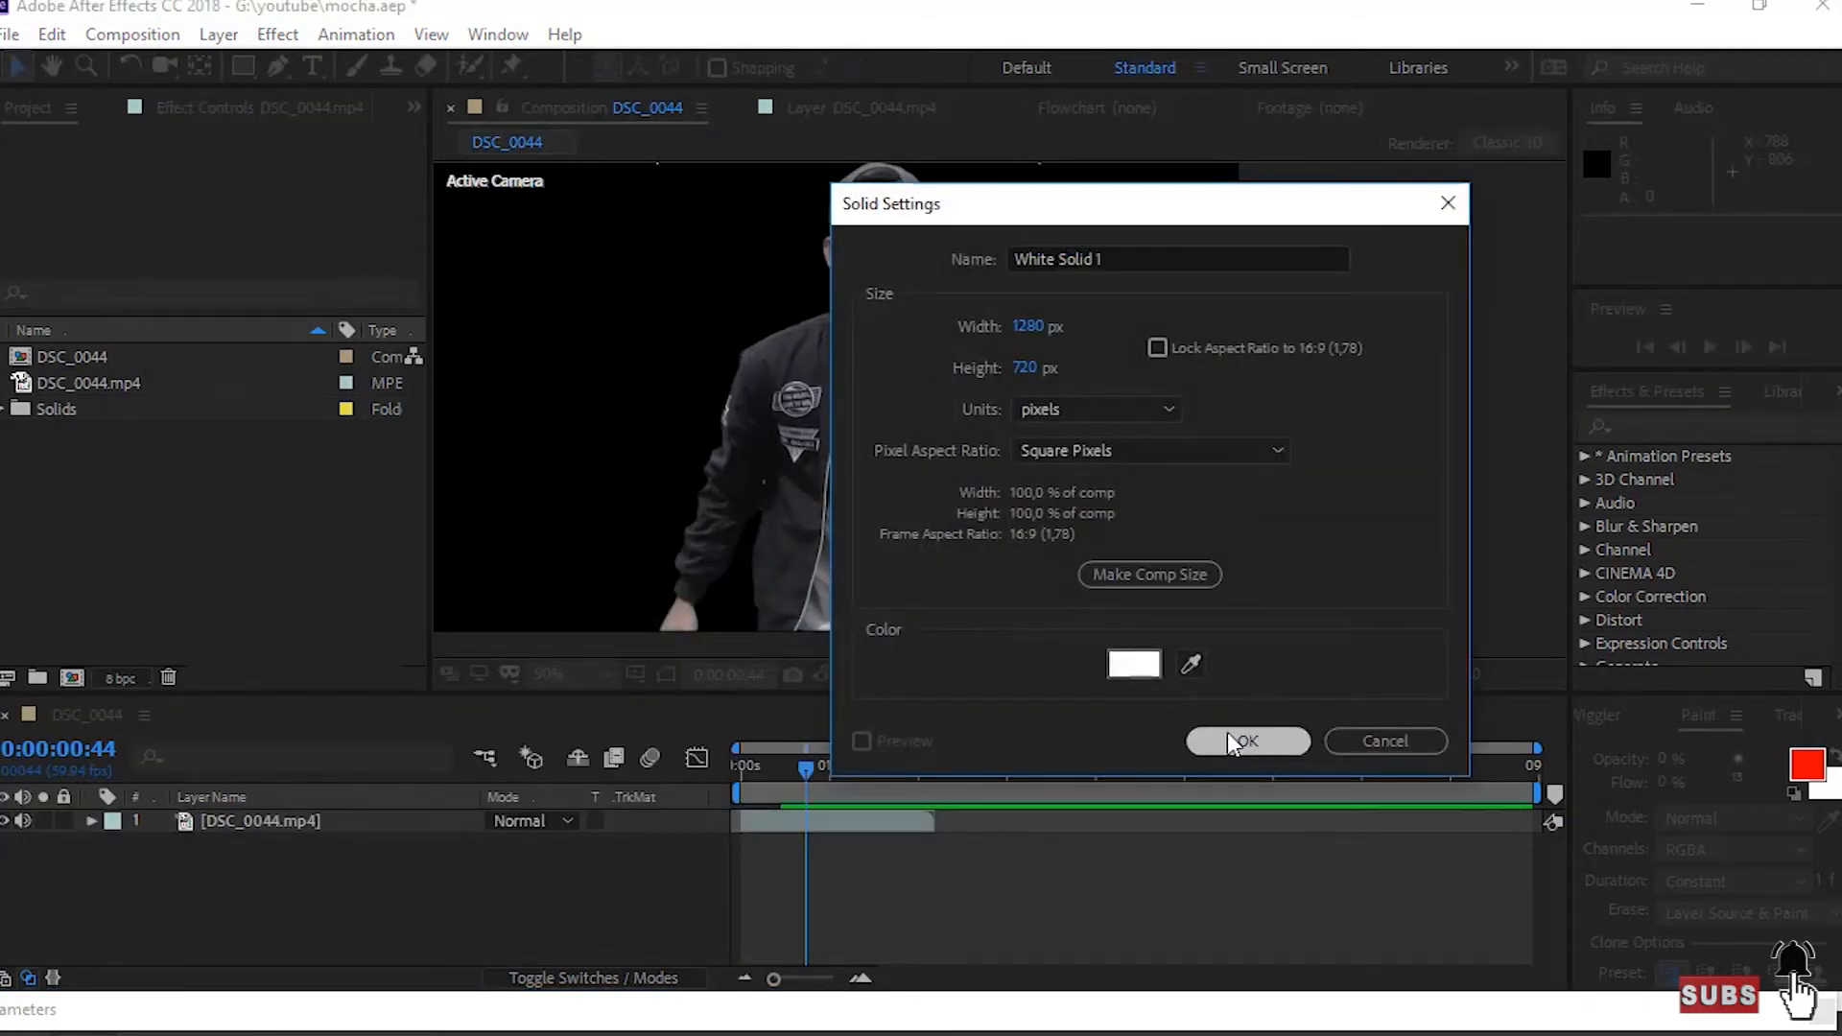
pyautogui.click(1227, 733)
pyautogui.moveTo(399, 822); pyautogui.dragTo(399, 868)
# - Find the Gradient Ramp effect by searching for "ramp" and apply it to the White Solid 1 layer
pyautogui.click(1621, 428)
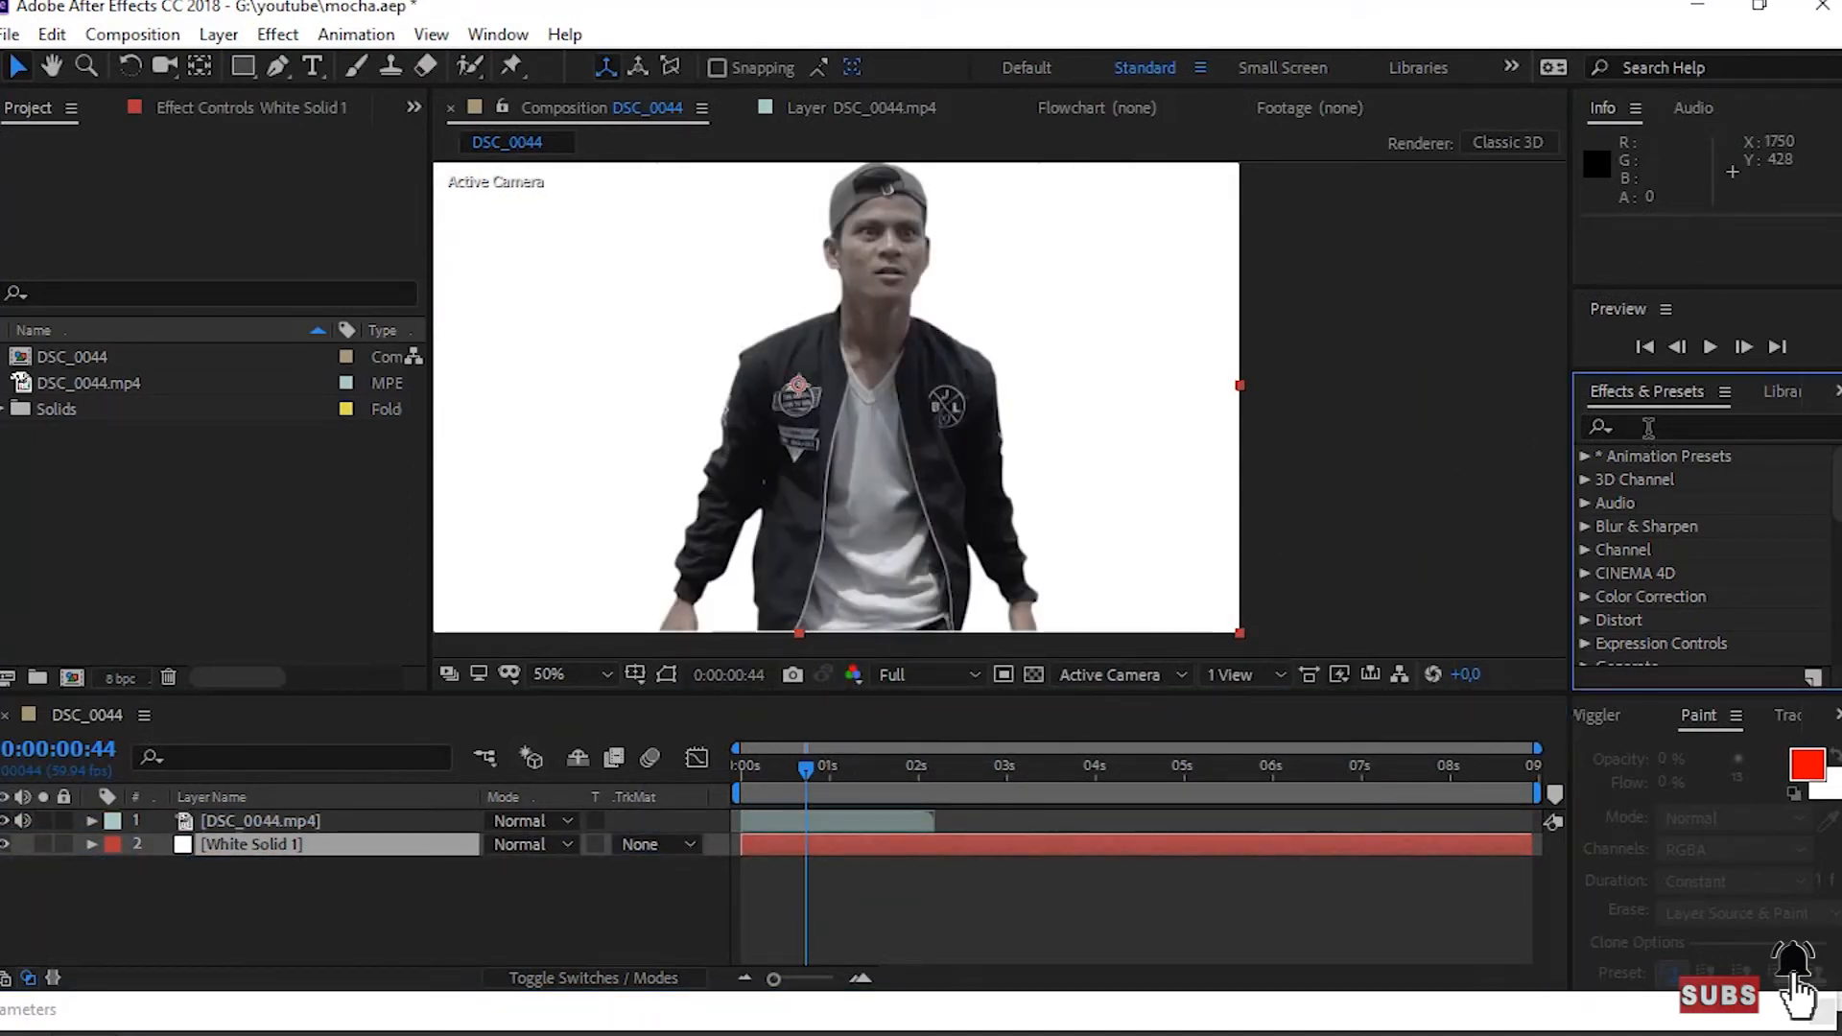
pyautogui.click(1648, 428)
pyautogui.write('ramp')
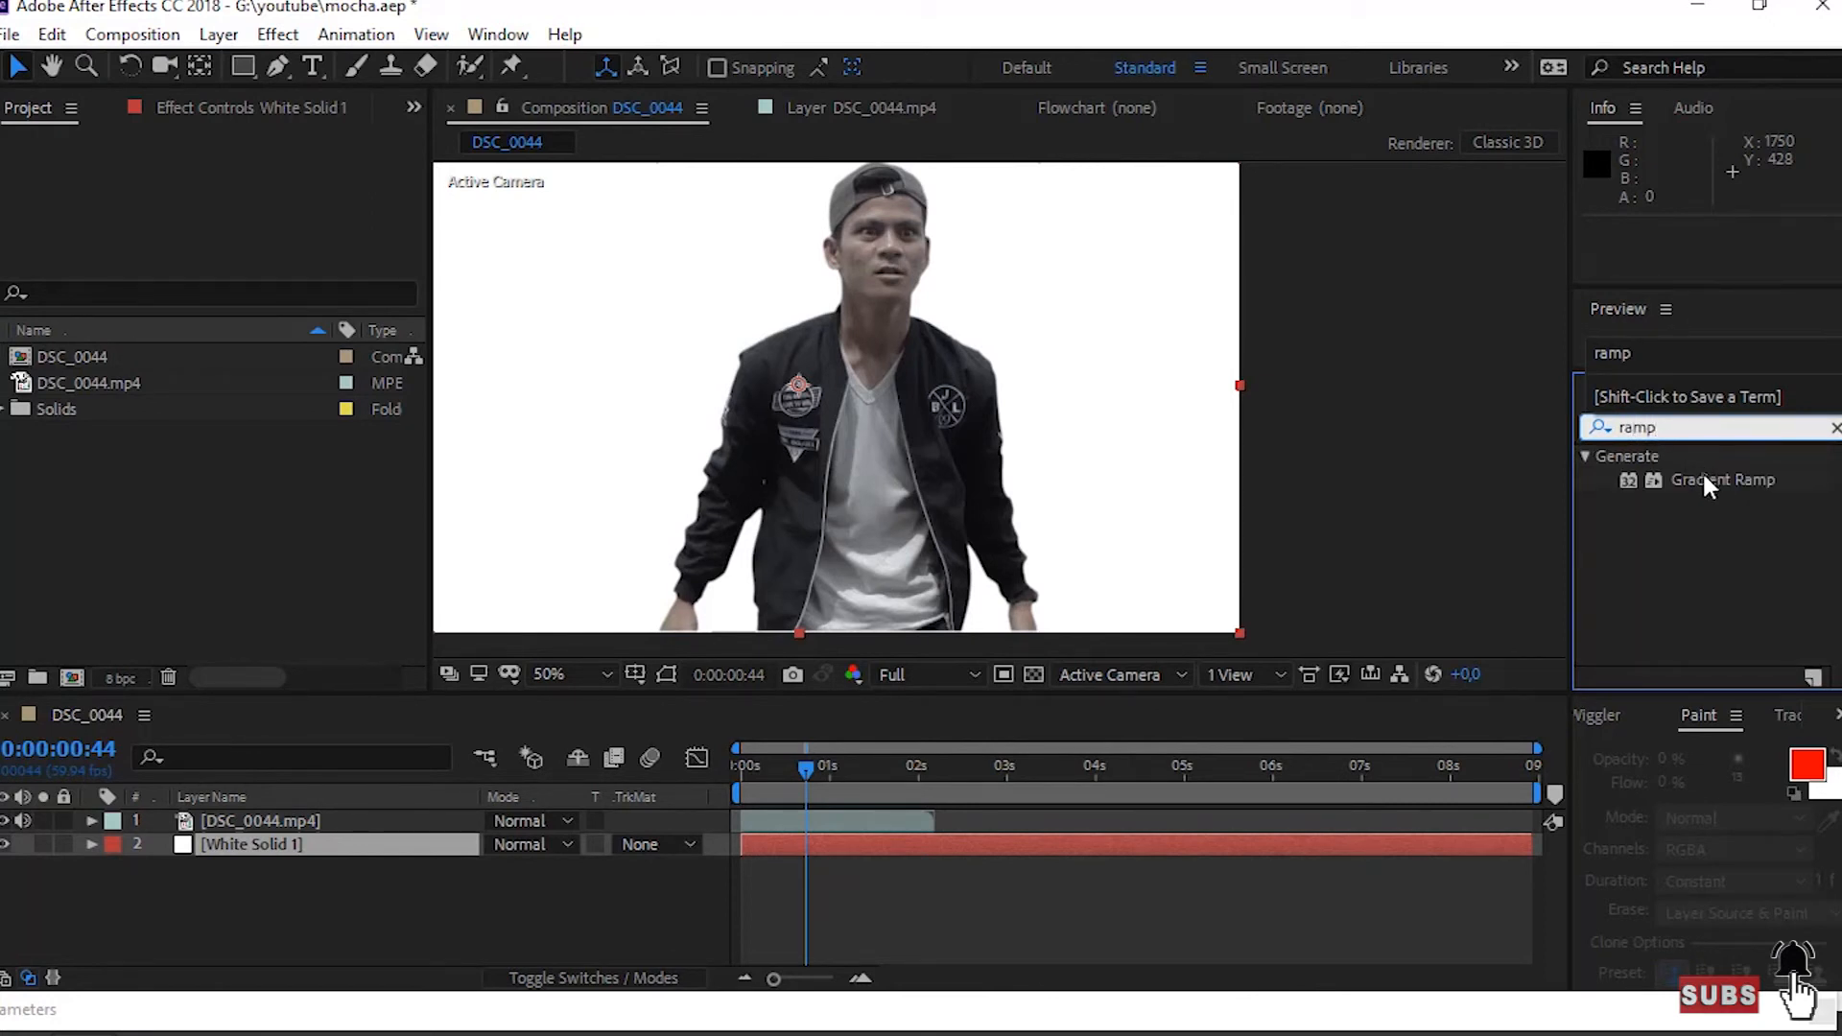
pyautogui.moveTo(1702, 473); pyautogui.dragTo(390, 844)
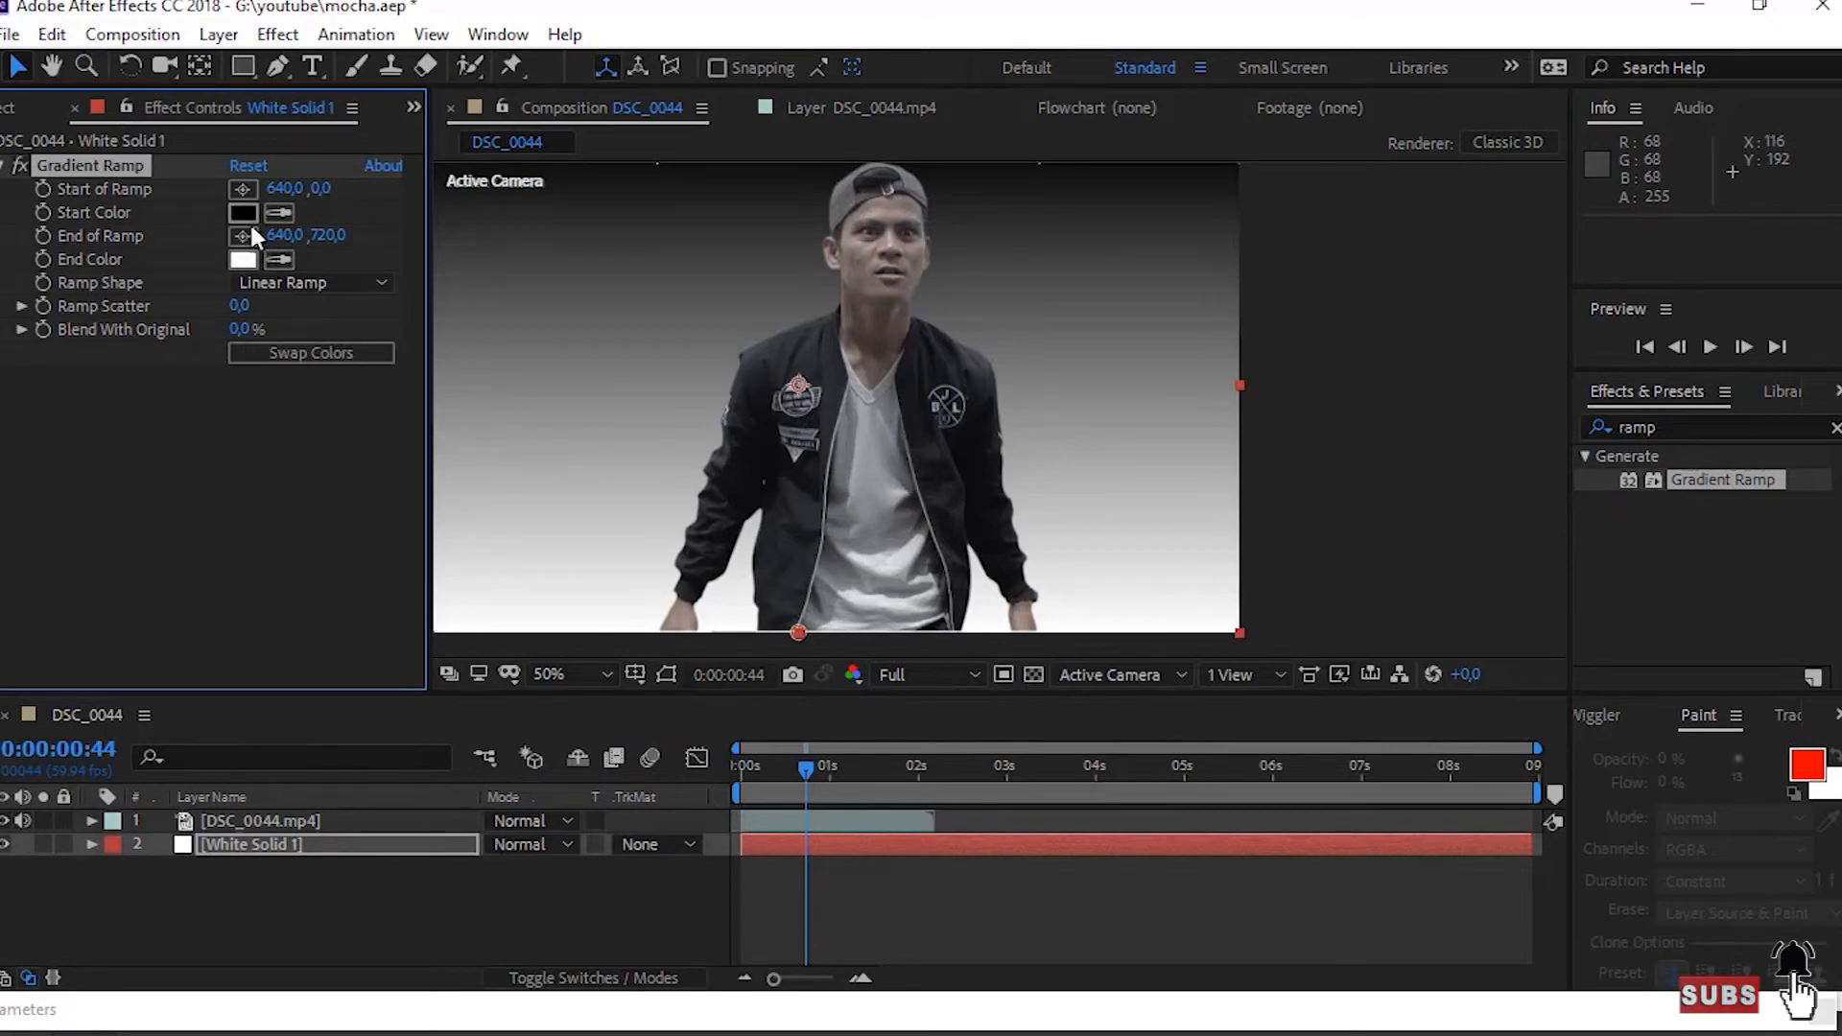
# - Set the Gradient Ramp's End Color to black and its Start Color to white (FFFFFF)
pyautogui.click(244, 259)
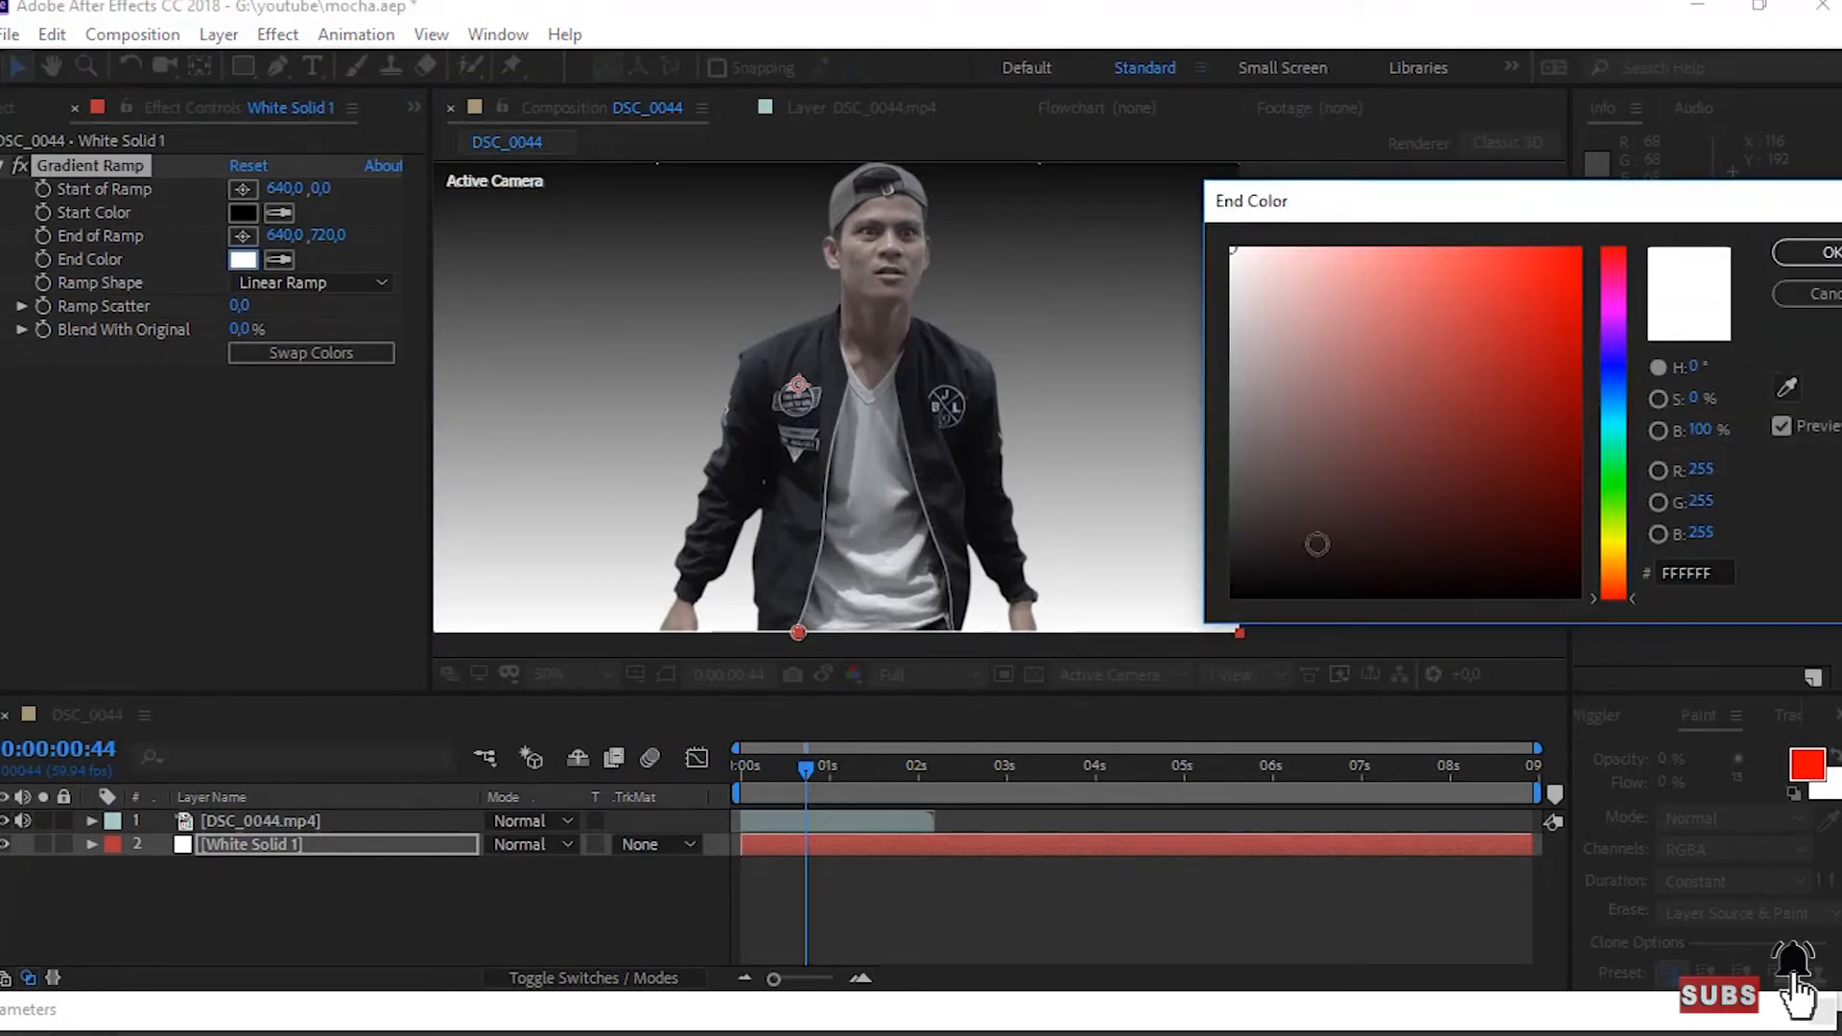
pyautogui.moveTo(1317, 543); pyautogui.dragTo(1224, 624)
pyautogui.click(1816, 252)
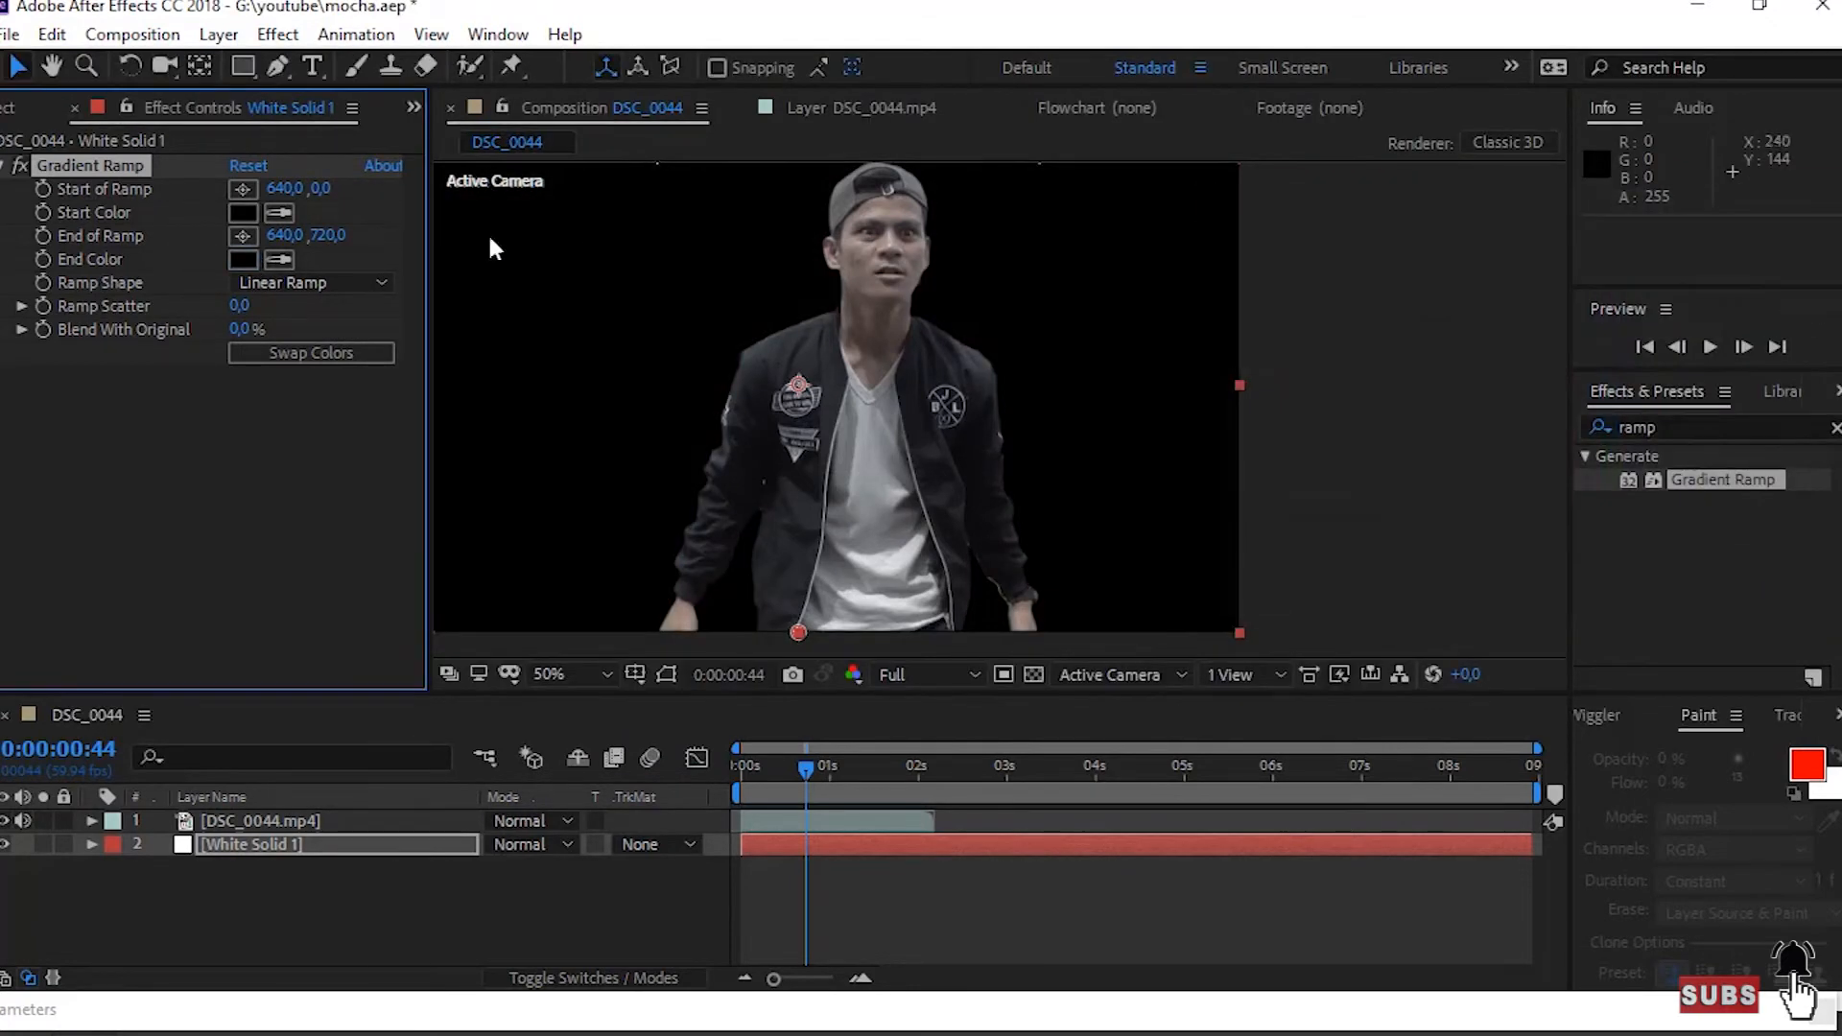
pyautogui.click(243, 212)
pyautogui.click(1233, 250)
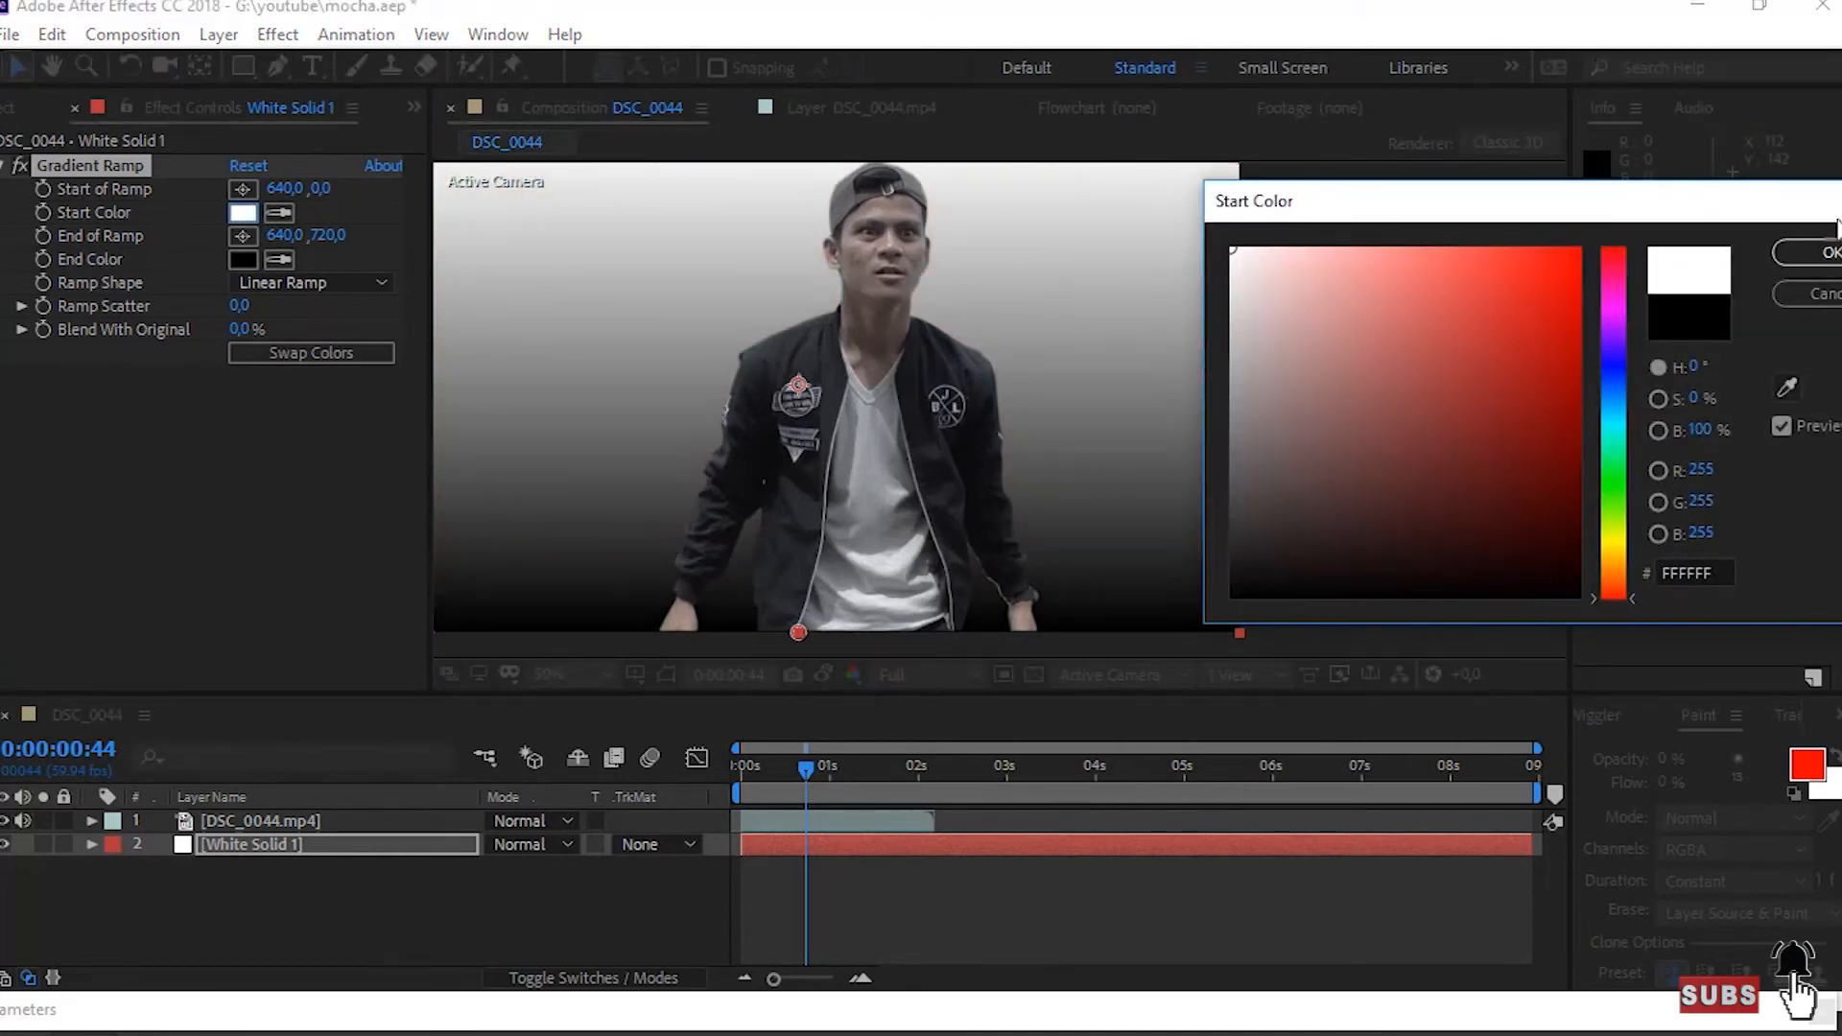
pyautogui.click(1816, 253)
# - Make the gradient a Radial Ramp starting at about 684, 292 behind the man and ending at about 1508, 1016 outside the frame
pyautogui.click(332, 284)
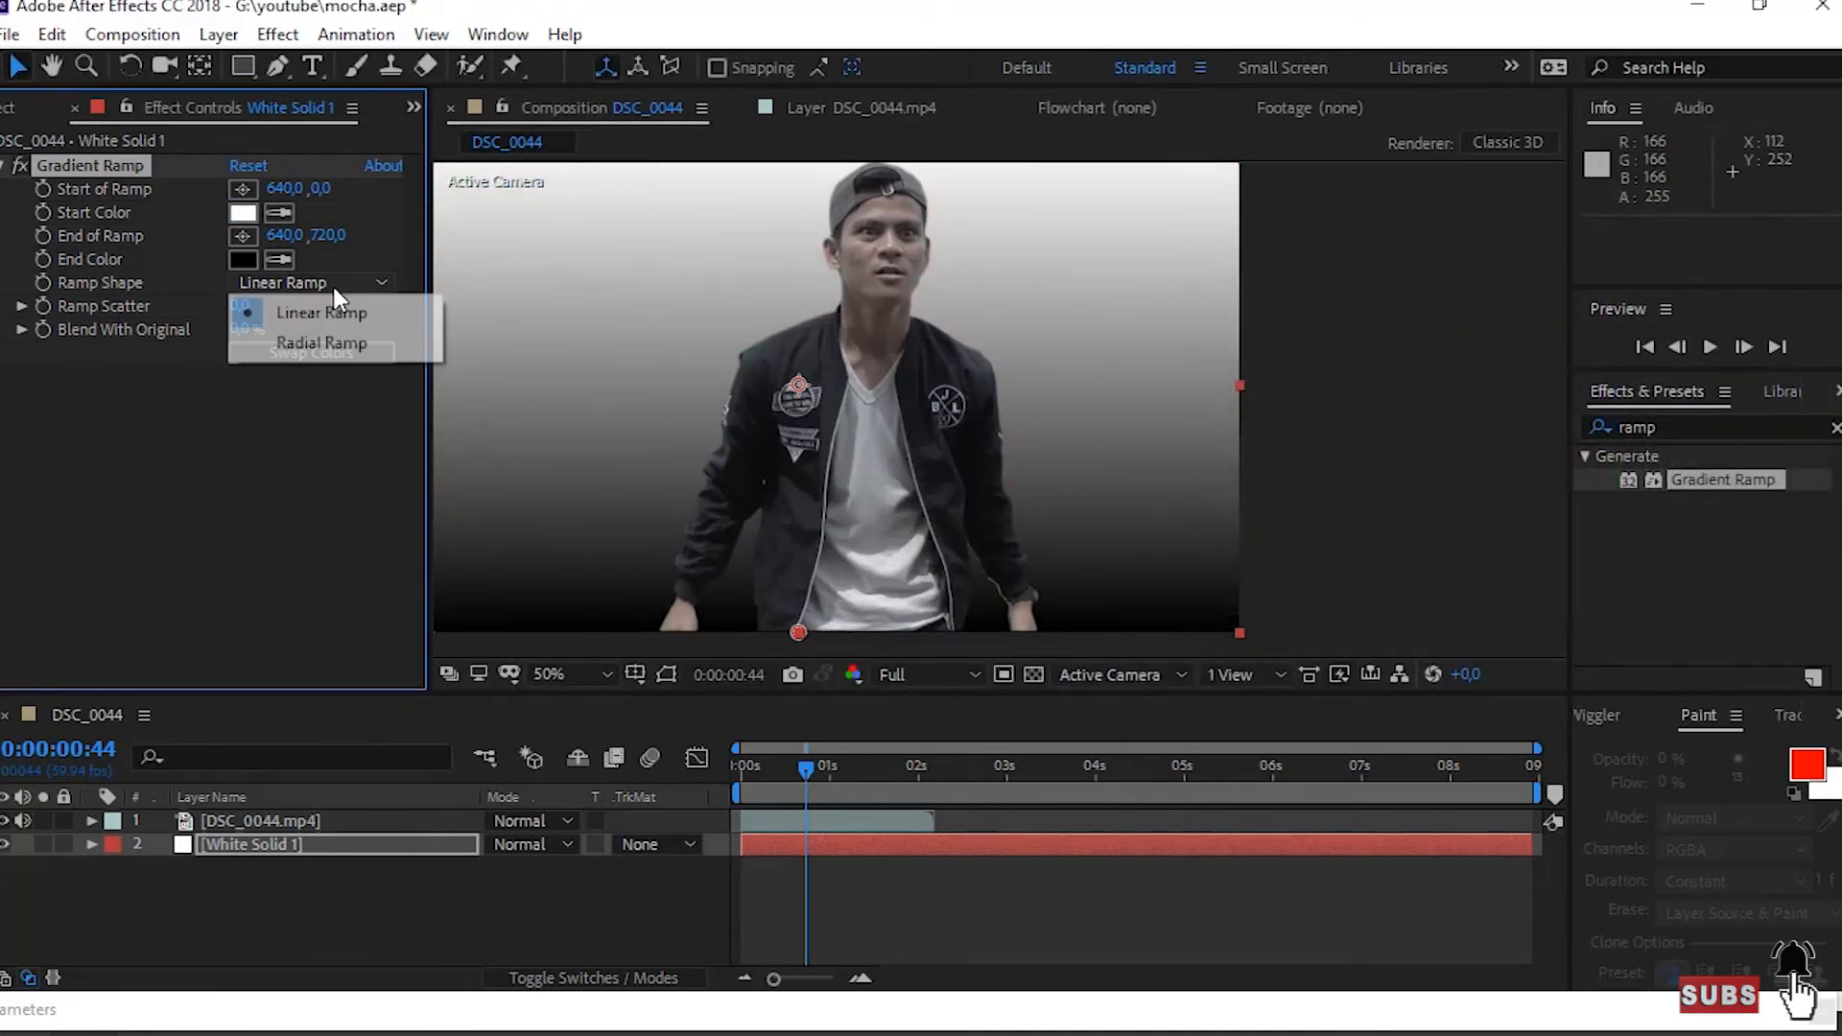
pyautogui.click(318, 341)
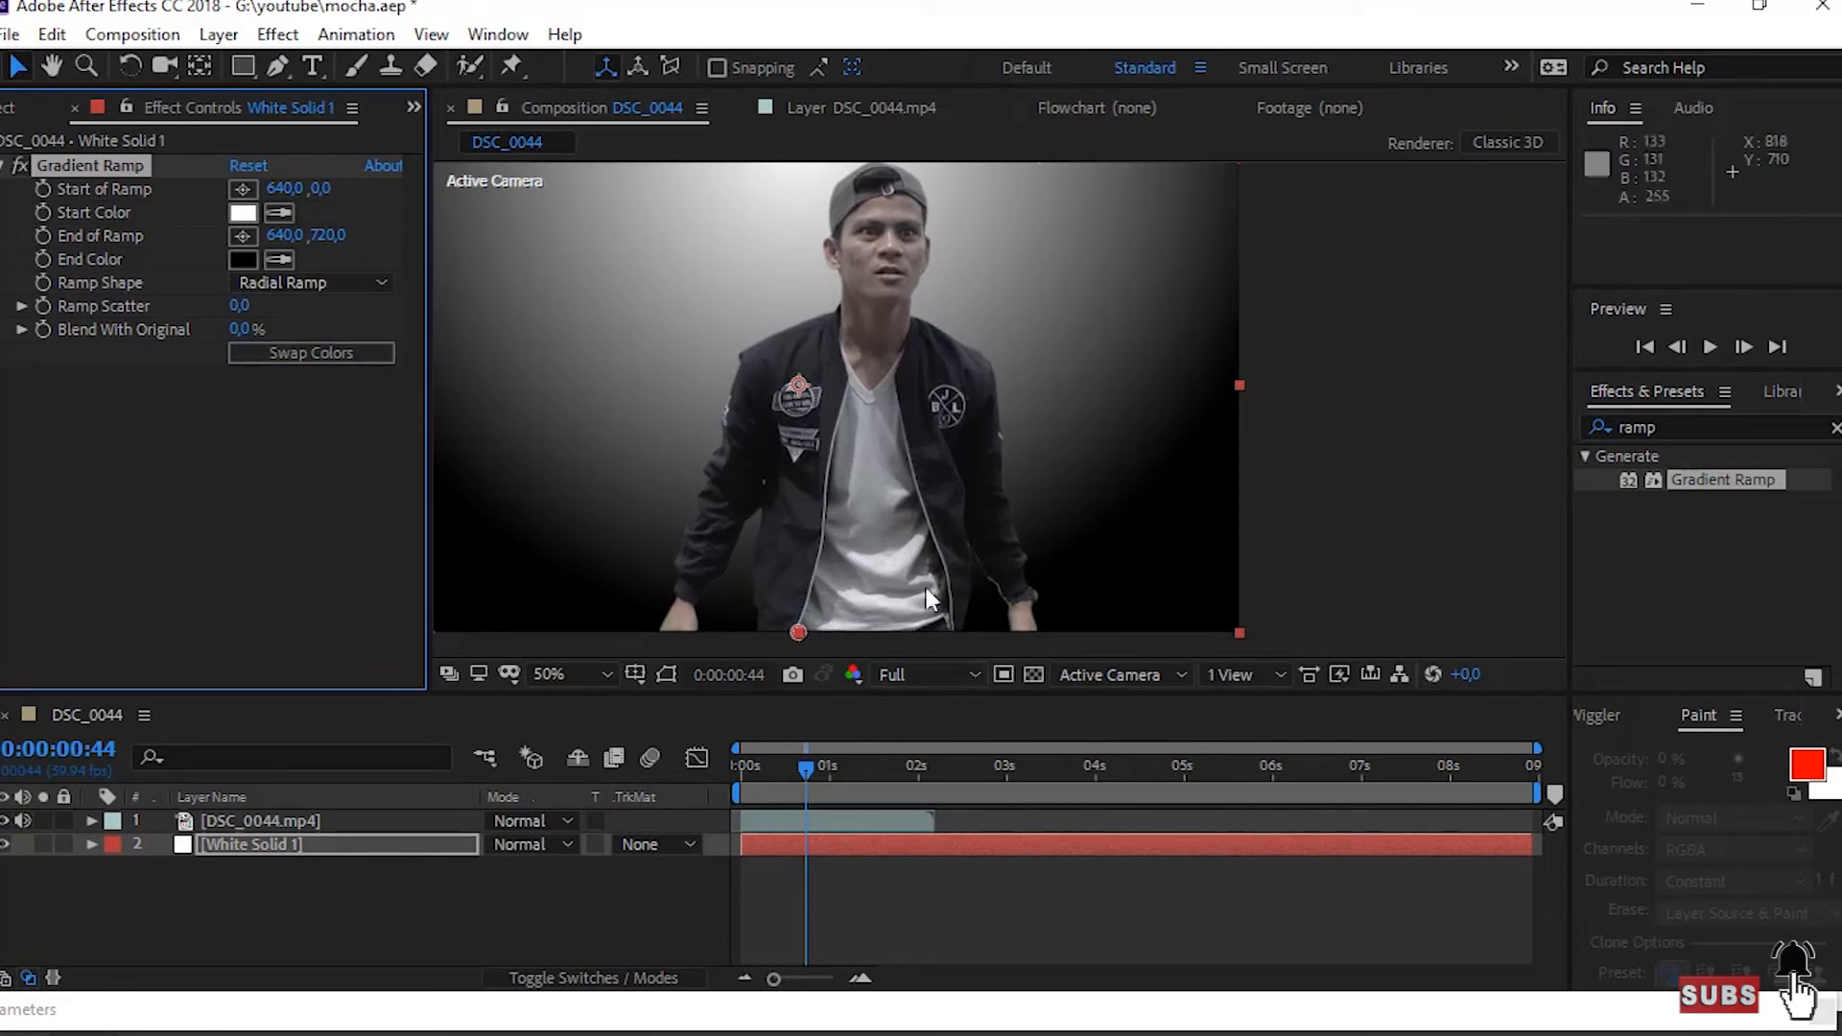
pyautogui.press(',')
pyautogui.moveTo(899, 274); pyautogui.dragTo(913, 373)
pyautogui.moveTo(899, 521); pyautogui.dragTo(1197, 622)
# - Play and scrub the composition from 0:00:00:00 to review the man over the radial gradient background
pyautogui.moveTo(838, 752); pyautogui.dragTo(741, 766)
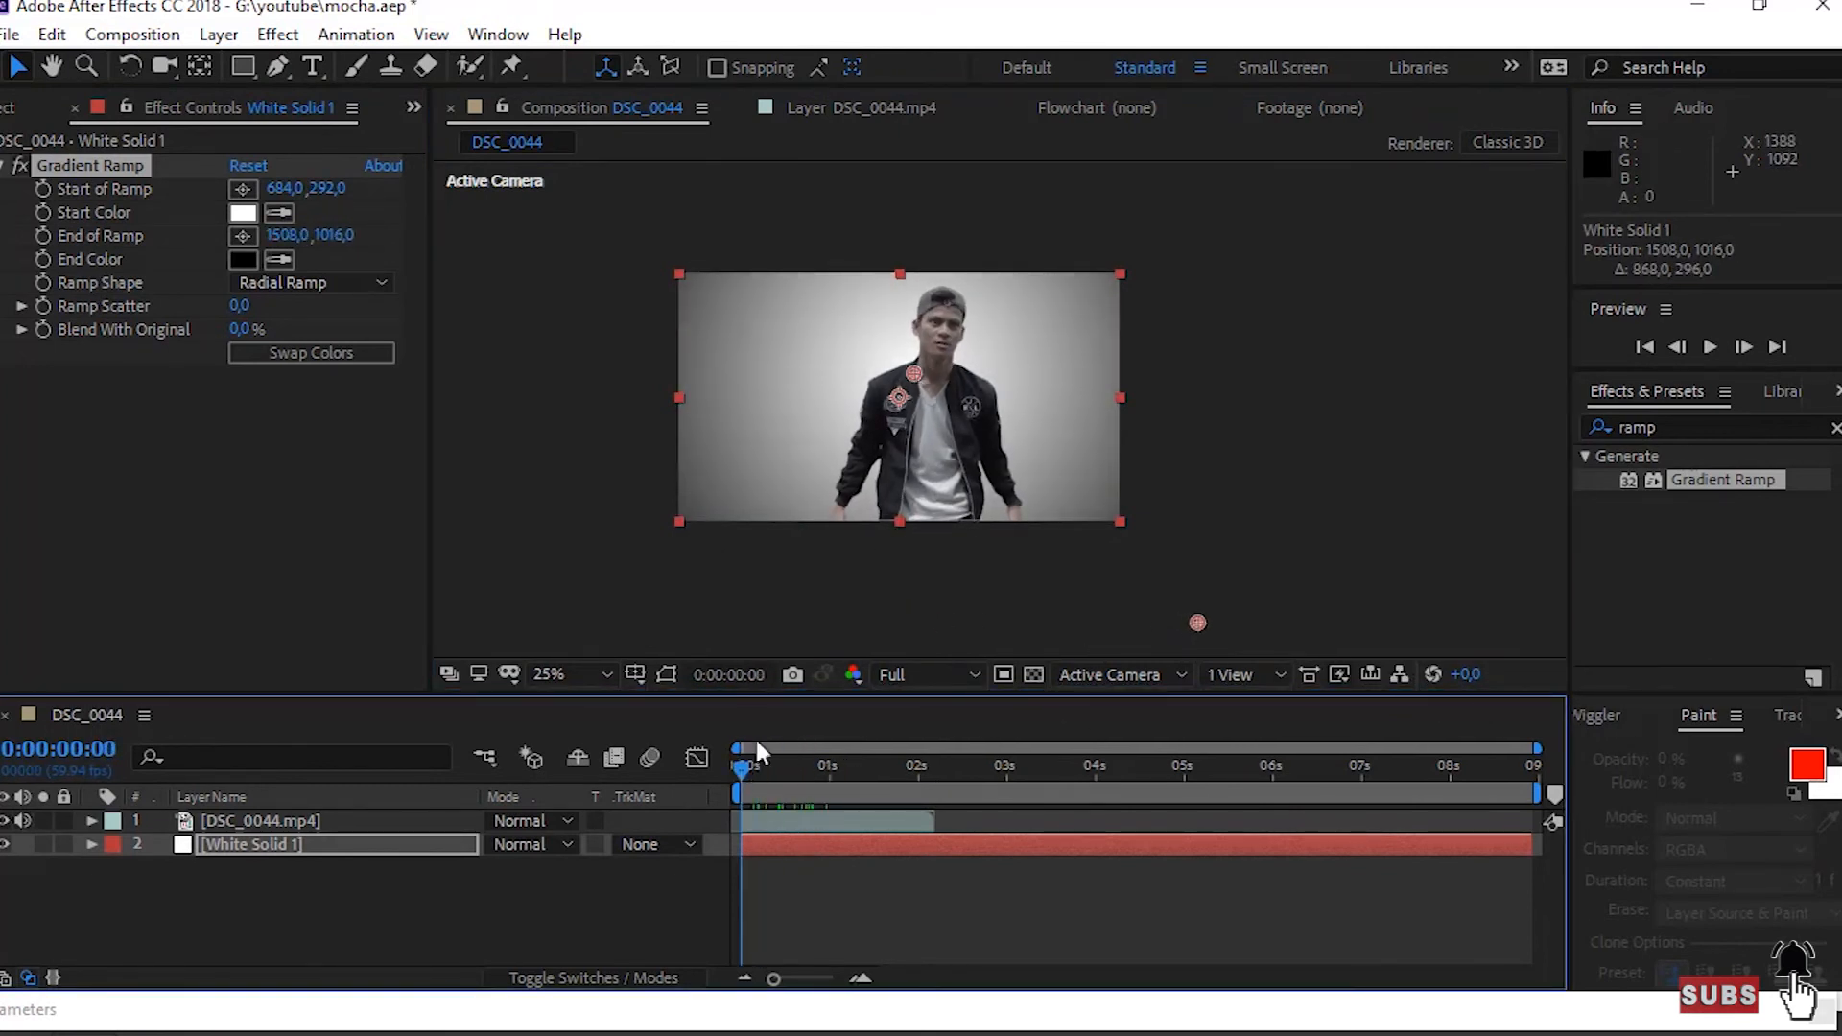
pyautogui.scroll(2, 1130, 454)
pyautogui.scroll(-2, 1131, 454)
pyautogui.press('space')
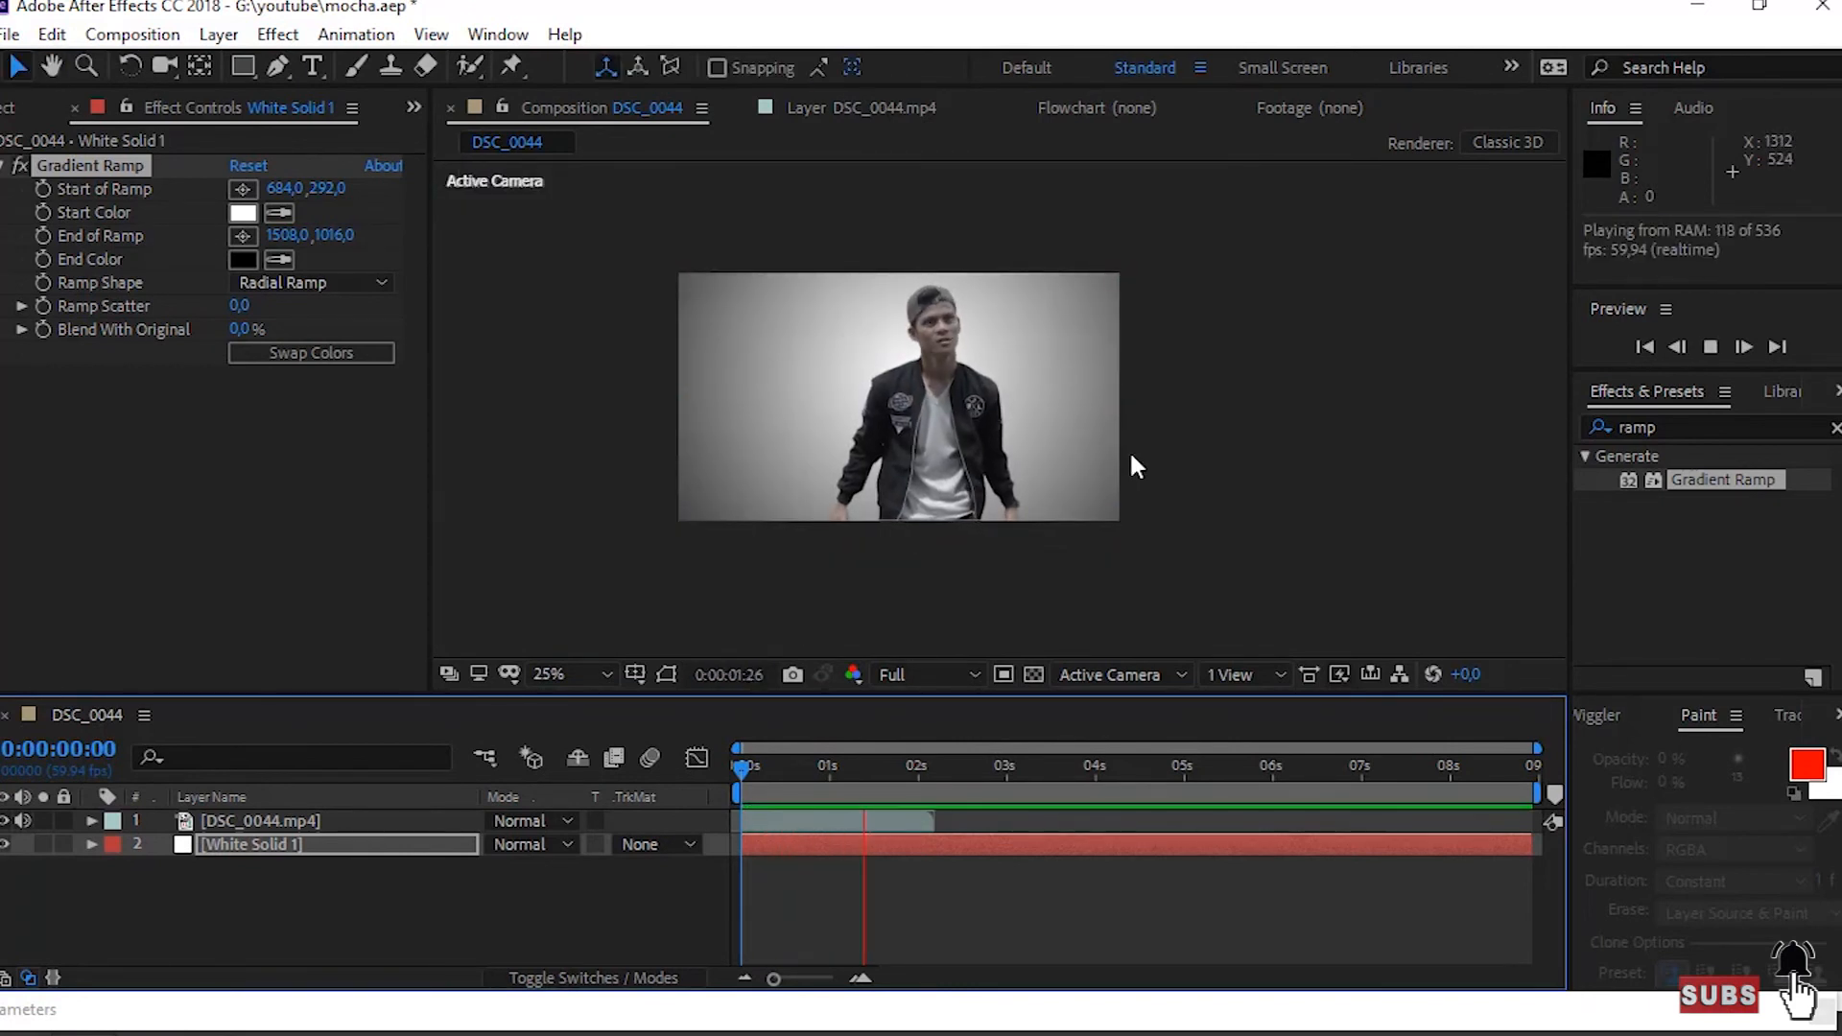
pyautogui.press('space')
pyautogui.scroll(2, 1028, 451)
pyautogui.moveTo(923, 758); pyautogui.dragTo(802, 763)
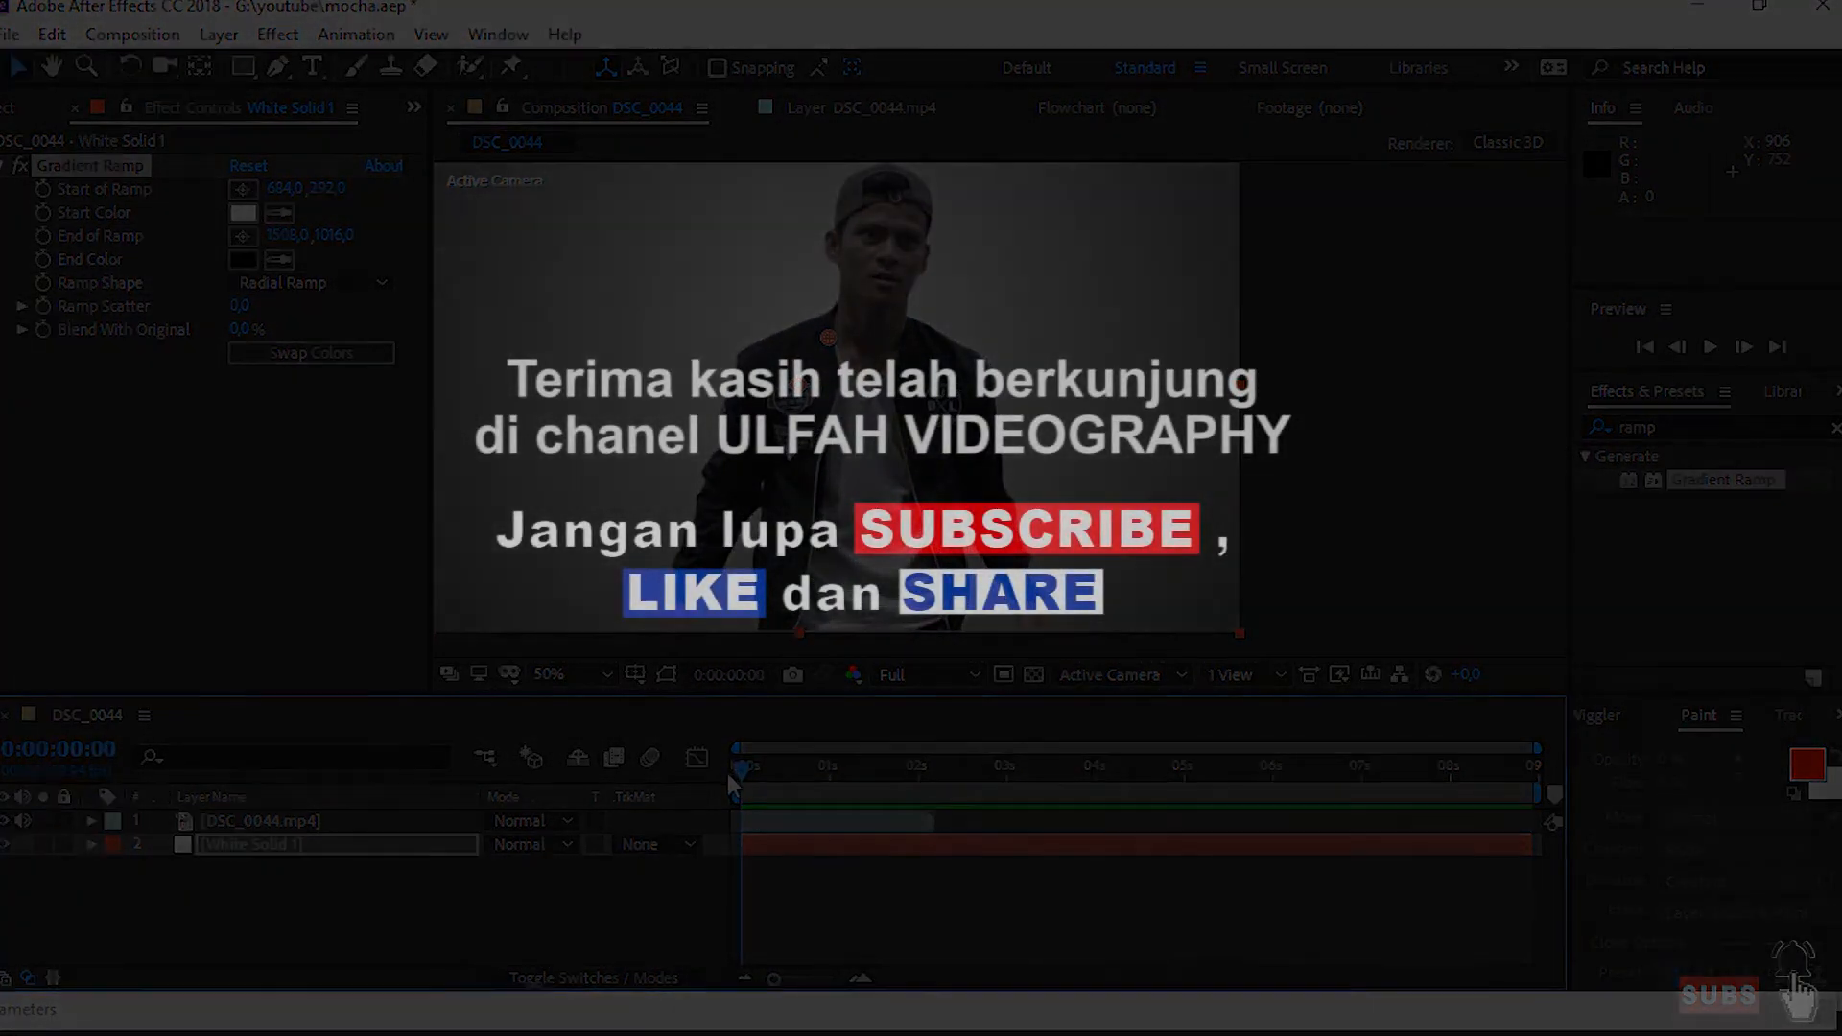